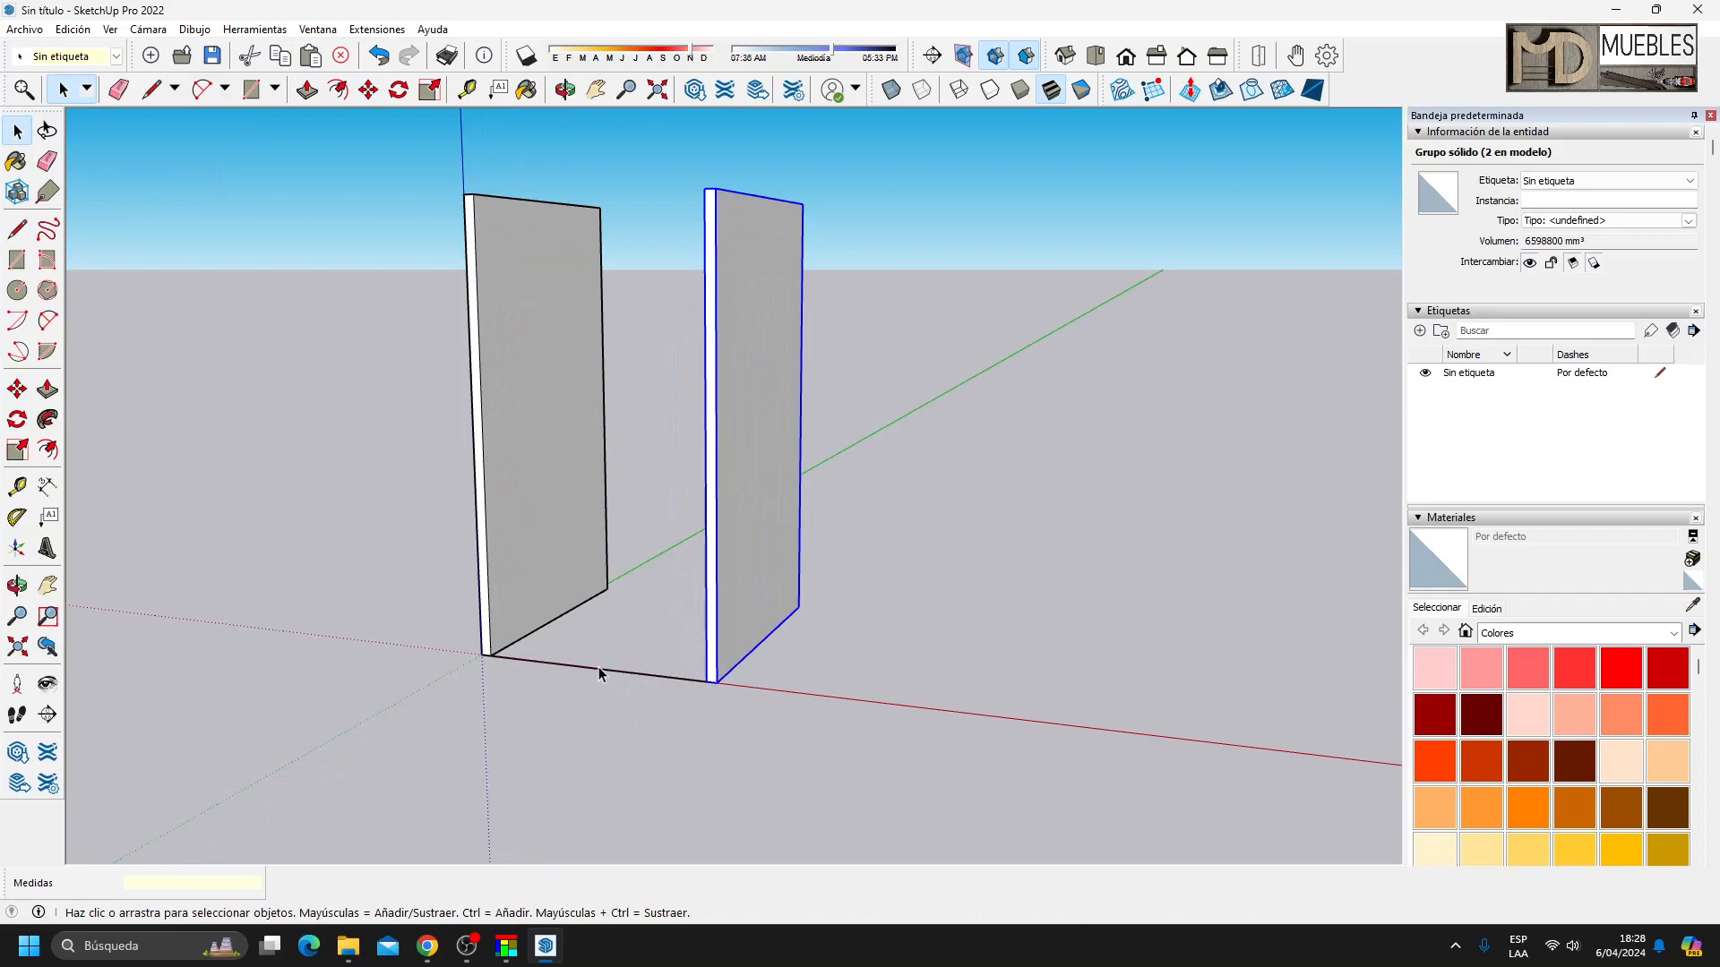
# Draw a 100 mm high rectangular face between the two side panels at their front bottom edge.
pyautogui.press('Delete')
pyautogui.click(17, 228)
pyautogui.click(490, 655)
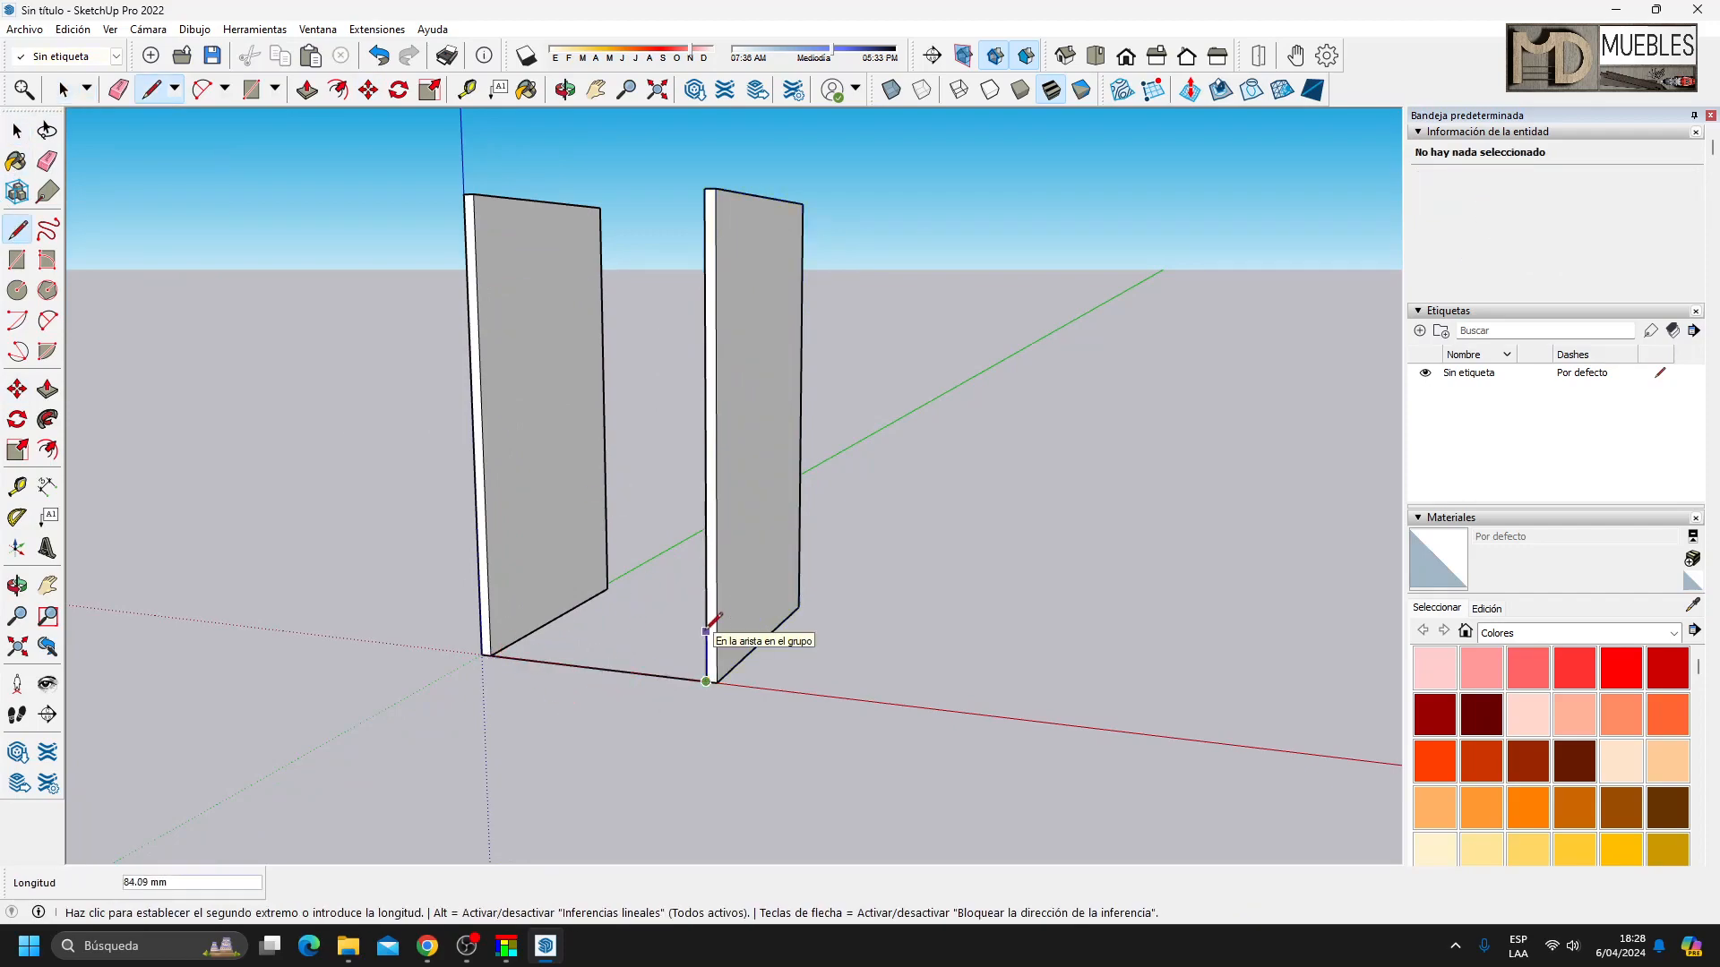
pyautogui.write('100')
pyautogui.press('Return')
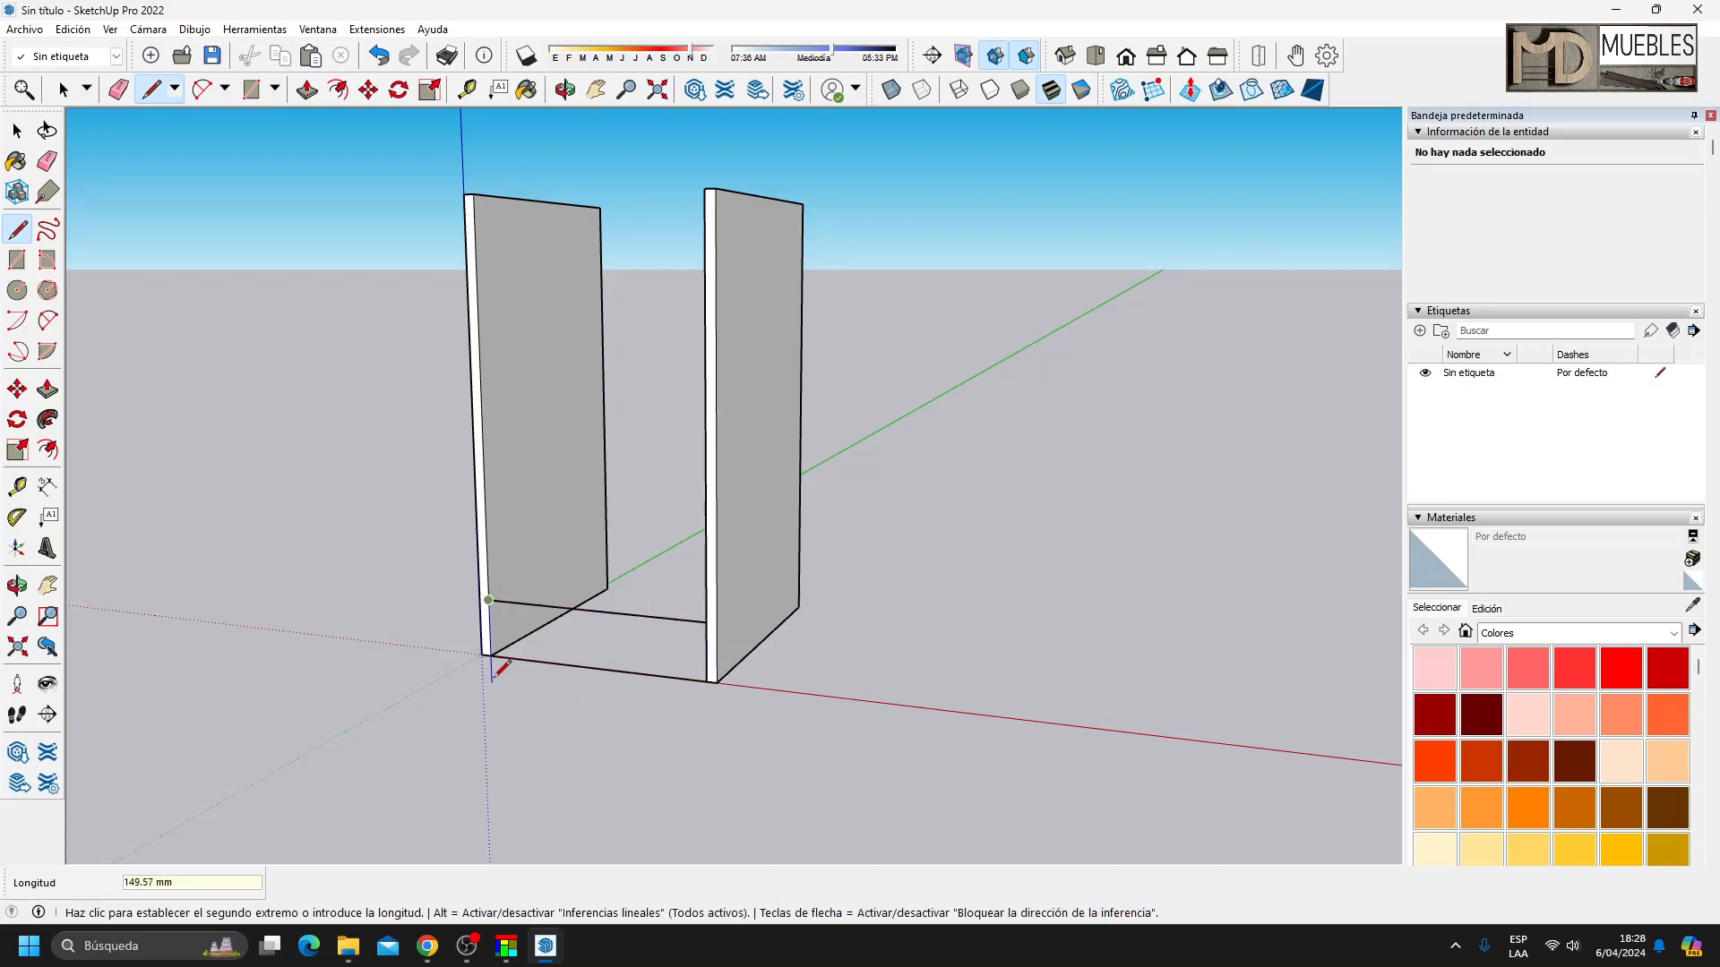
pyautogui.click(485, 655)
# Group the baseboard rectangle and extrude it 18 mm inward with Push/Pull.
pyautogui.click(17, 131)
pyautogui.doubleClick(579, 645)
pyautogui.rightClick(672, 636)
pyautogui.click(708, 790)
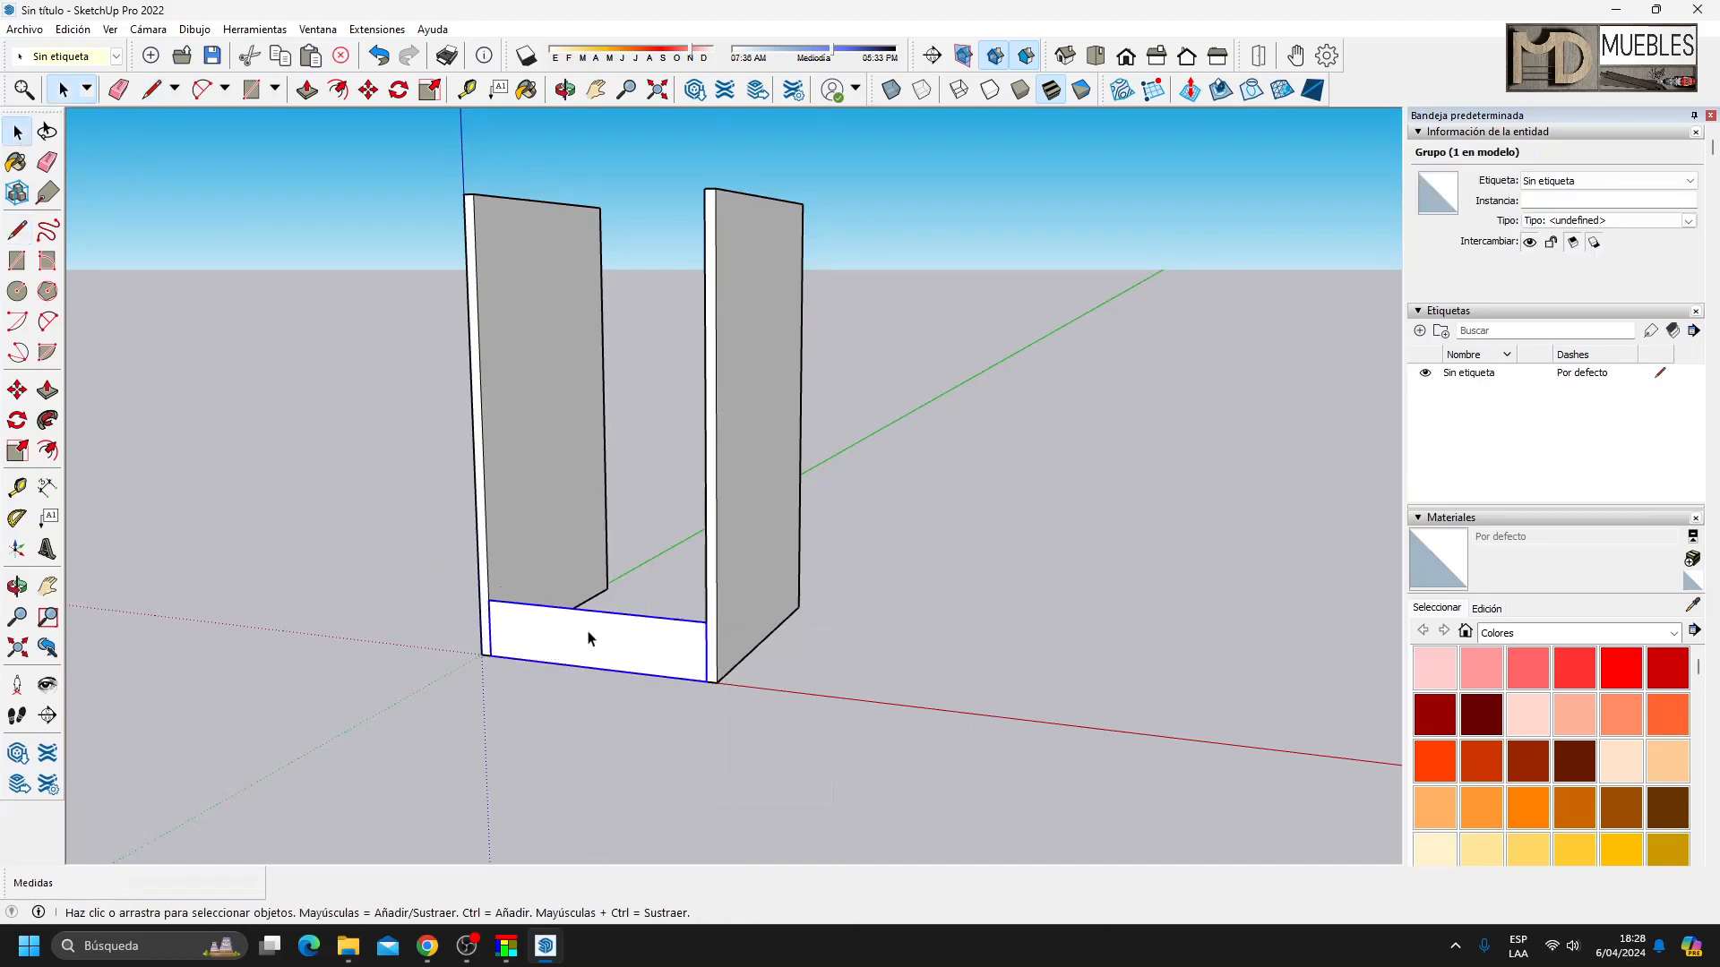
pyautogui.doubleClick(588, 638)
pyautogui.moveTo(633, 653); pyautogui.dragTo(600, 712, button='middle')
pyautogui.press('p')
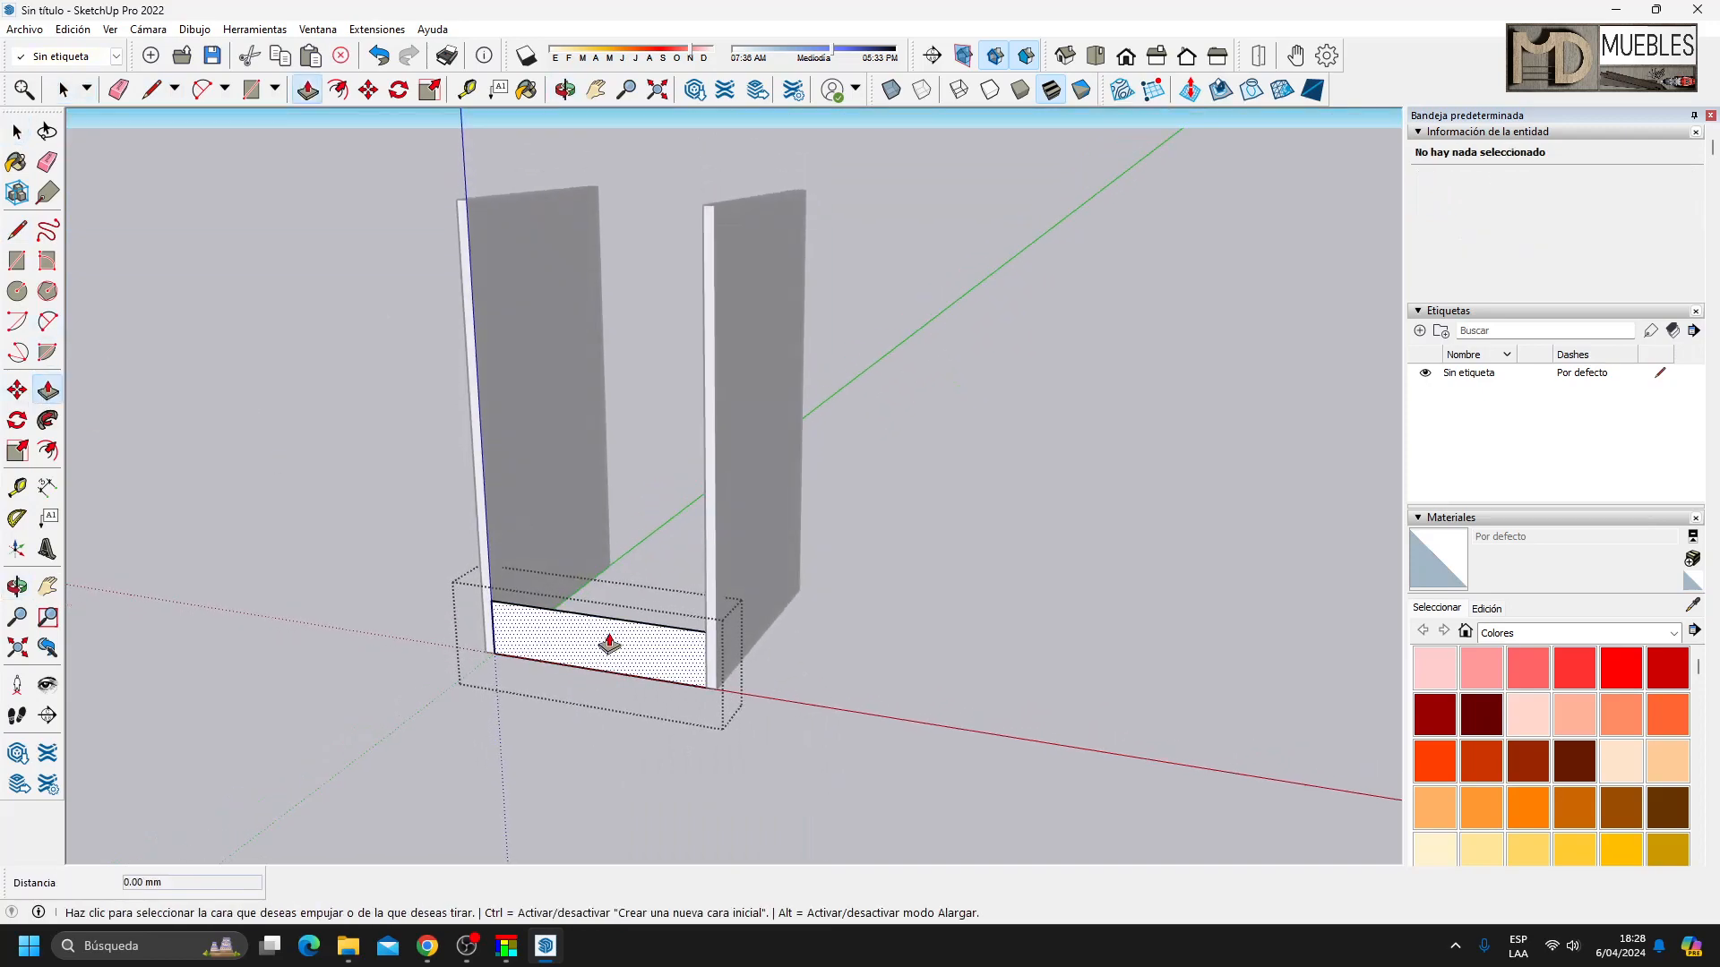
pyautogui.click(616, 643)
pyautogui.click(607, 629)
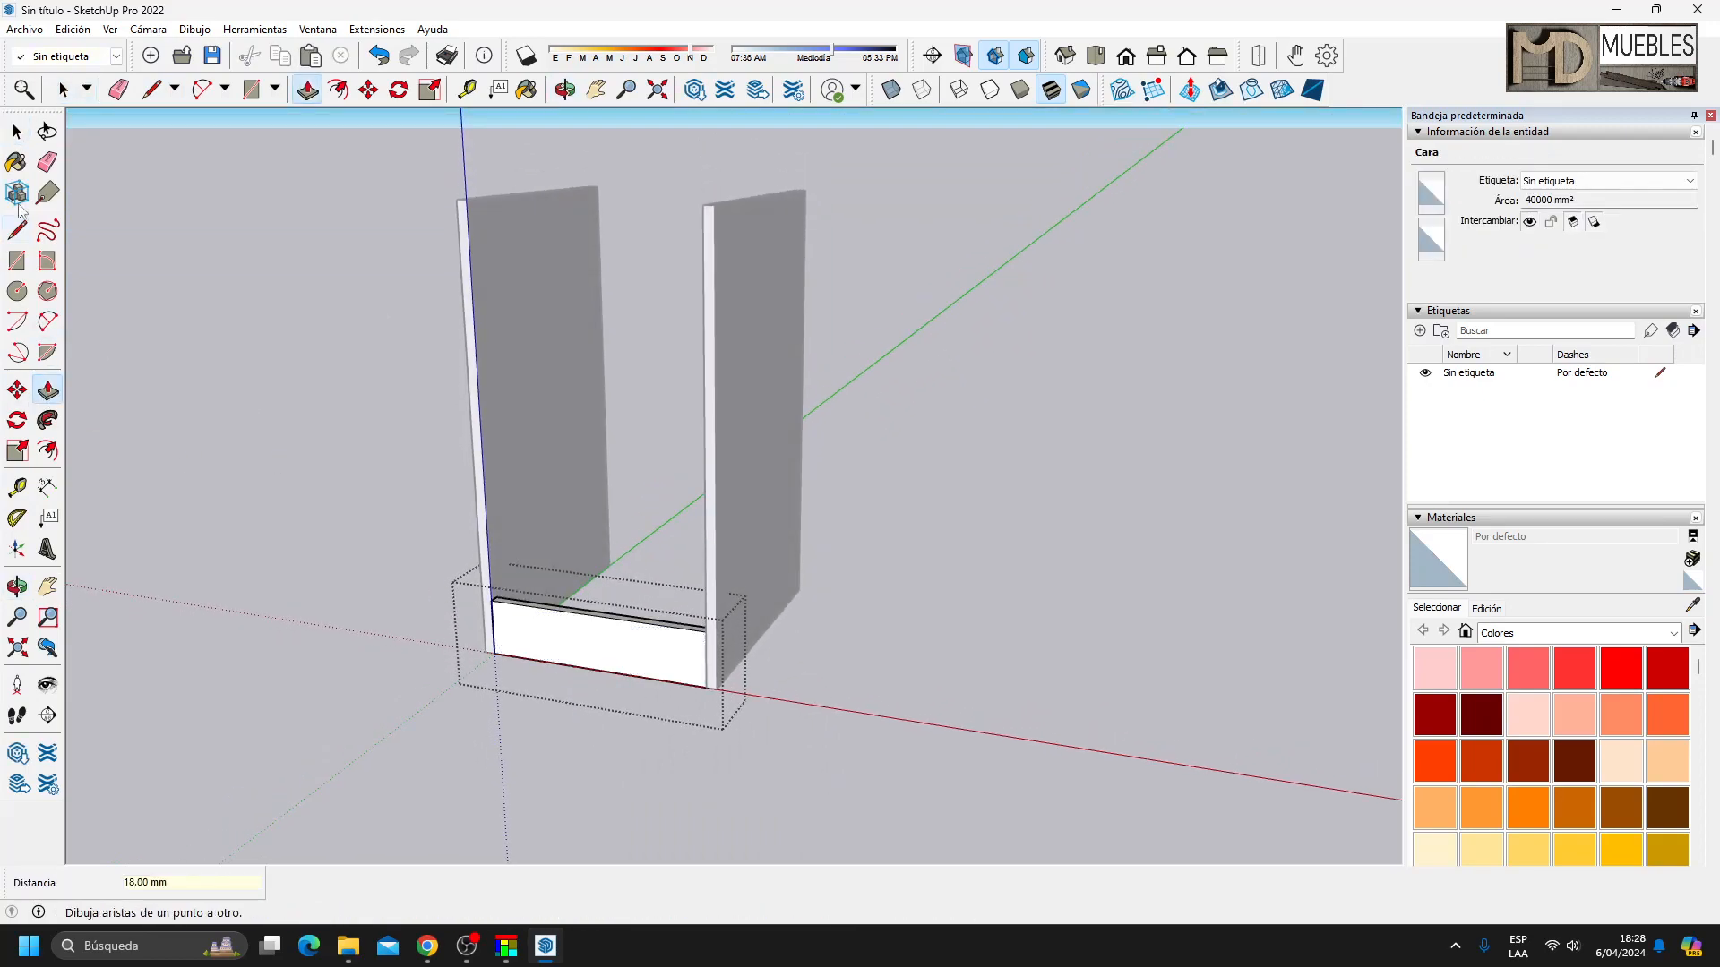
pyautogui.press('space')
pyautogui.press('Escape')
# Copy the baseboard to the opposite end of the side panels and move the copy 18 mm inward, flush with their edges.
pyautogui.click(535, 634)
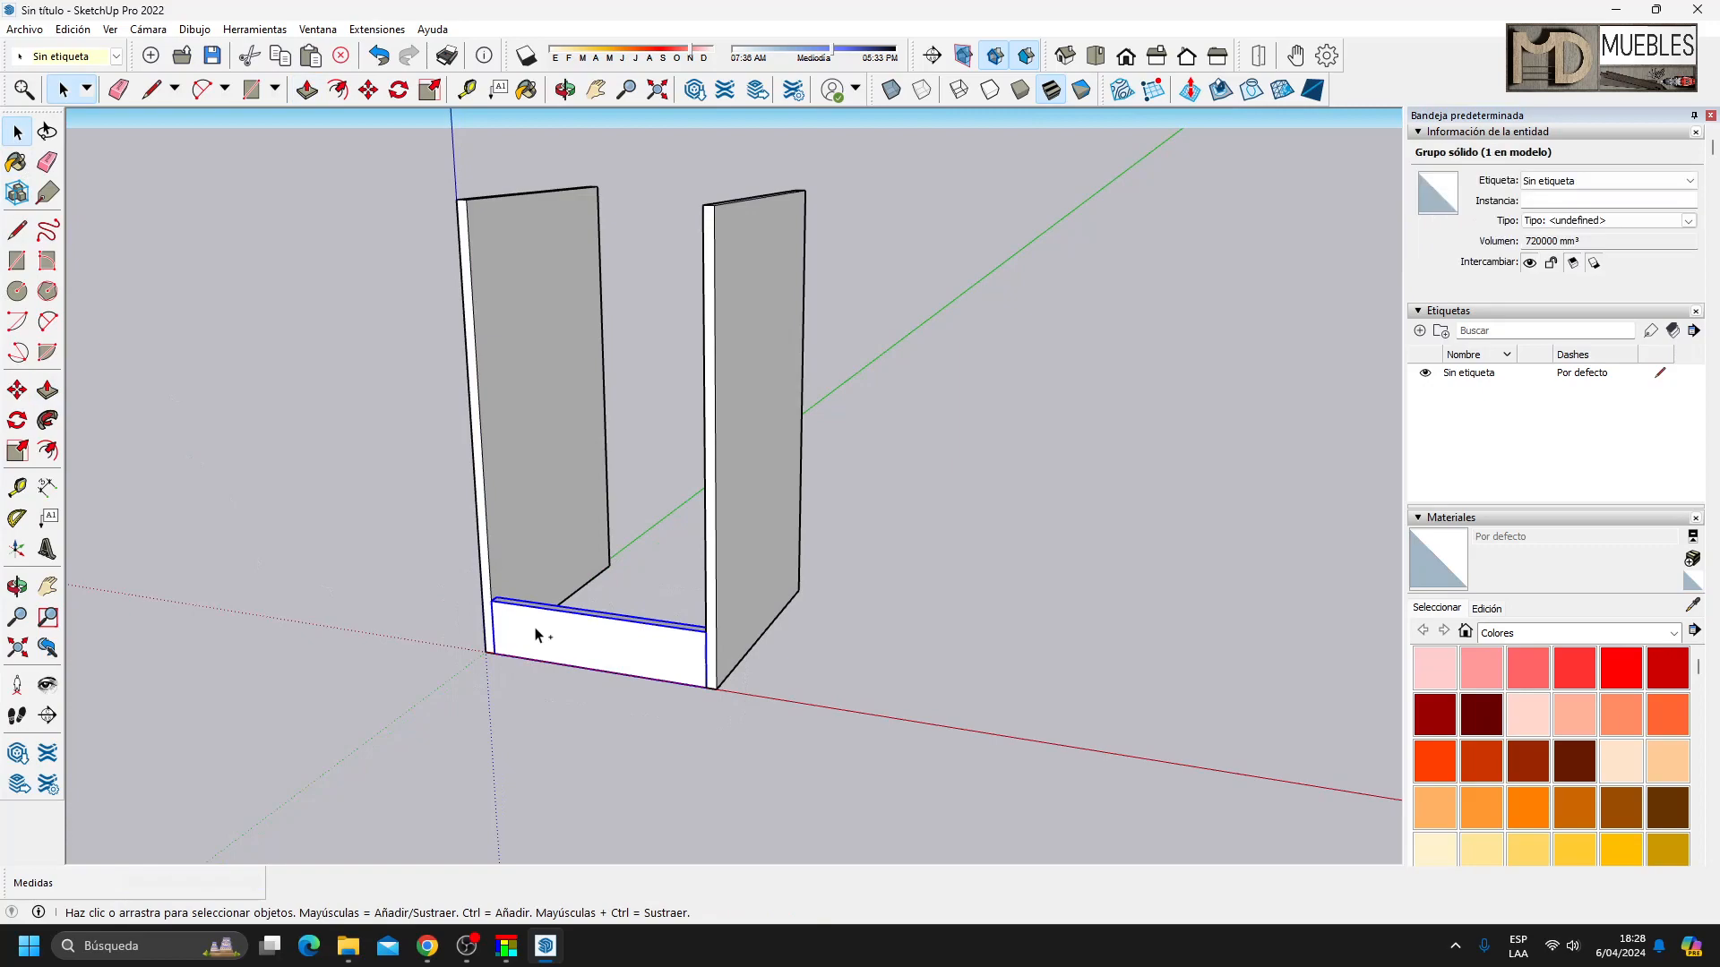
pyautogui.hotkey('ctrl', 'c')
pyautogui.hotkey('ctrl', 'v')
pyautogui.moveTo(806, 614); pyautogui.dragTo(642, 768, button='middle')
pyautogui.click(639, 775)
pyautogui.press('m')
pyautogui.click(639, 776)
pyautogui.write('18')
pyautogui.press('Return')
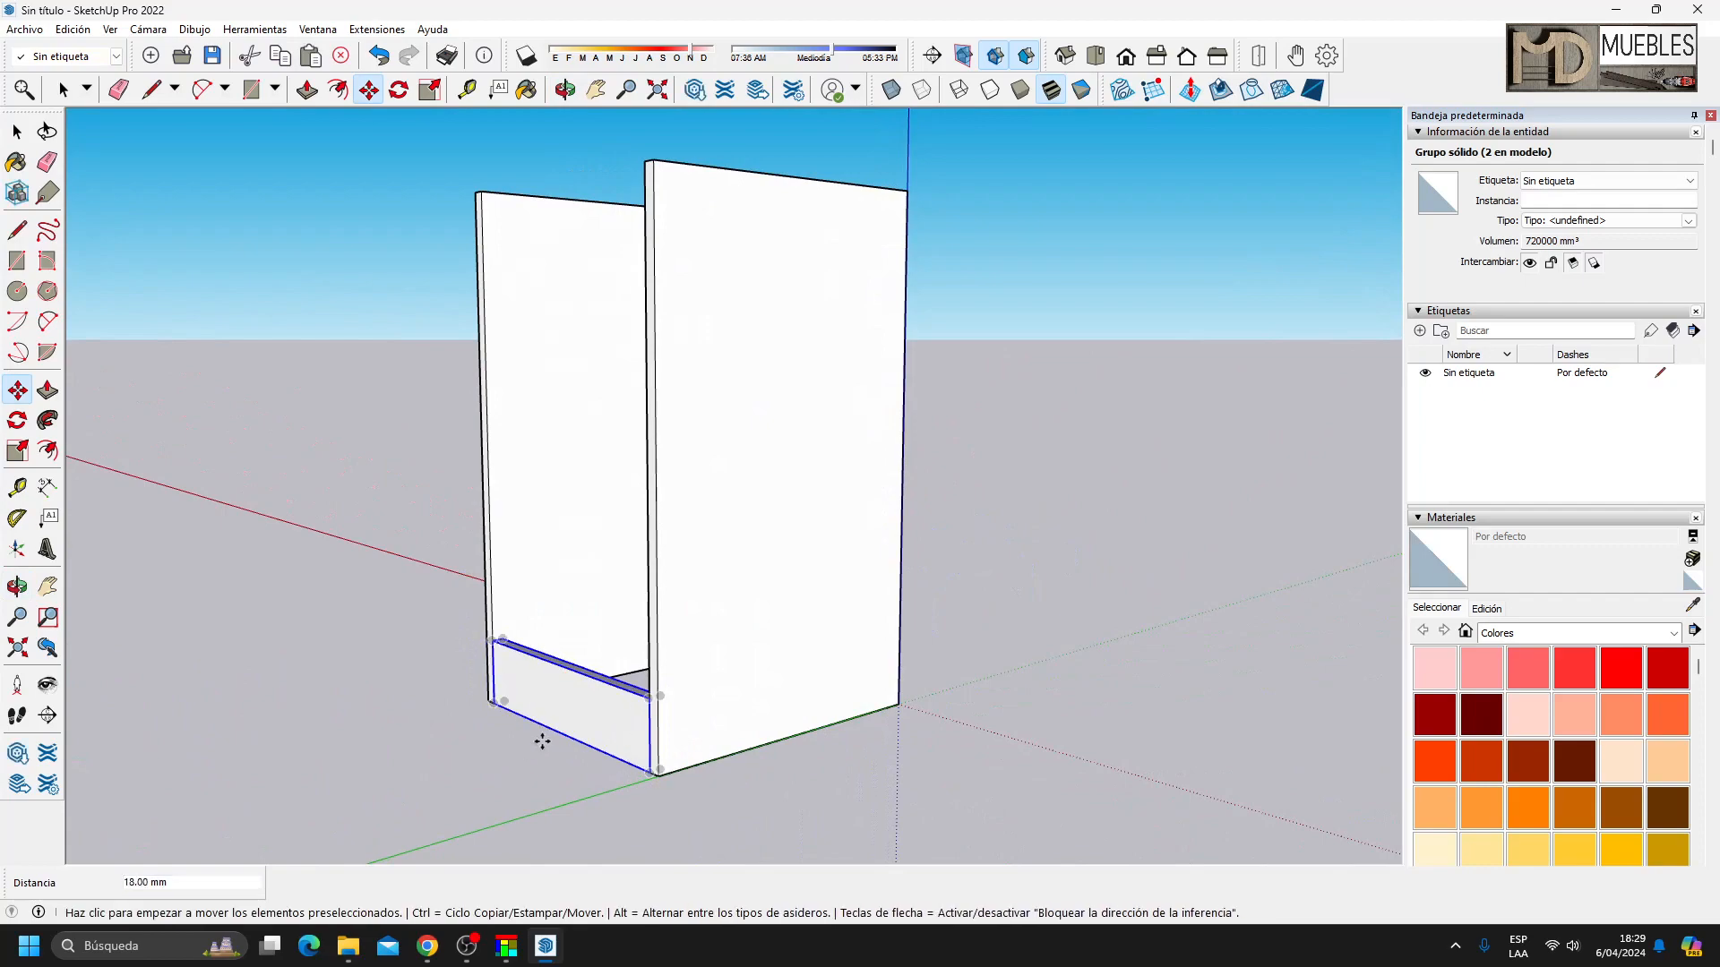
pyautogui.click(18, 133)
pyautogui.click(403, 564)
# Draw a rectangular face over the tops of both baseboards, filling the space between the side panels.
pyautogui.moveTo(403, 564); pyautogui.dragTo(845, 670, button='middle')
pyautogui.moveTo(944, 611); pyautogui.dragTo(794, 690, button='middle')
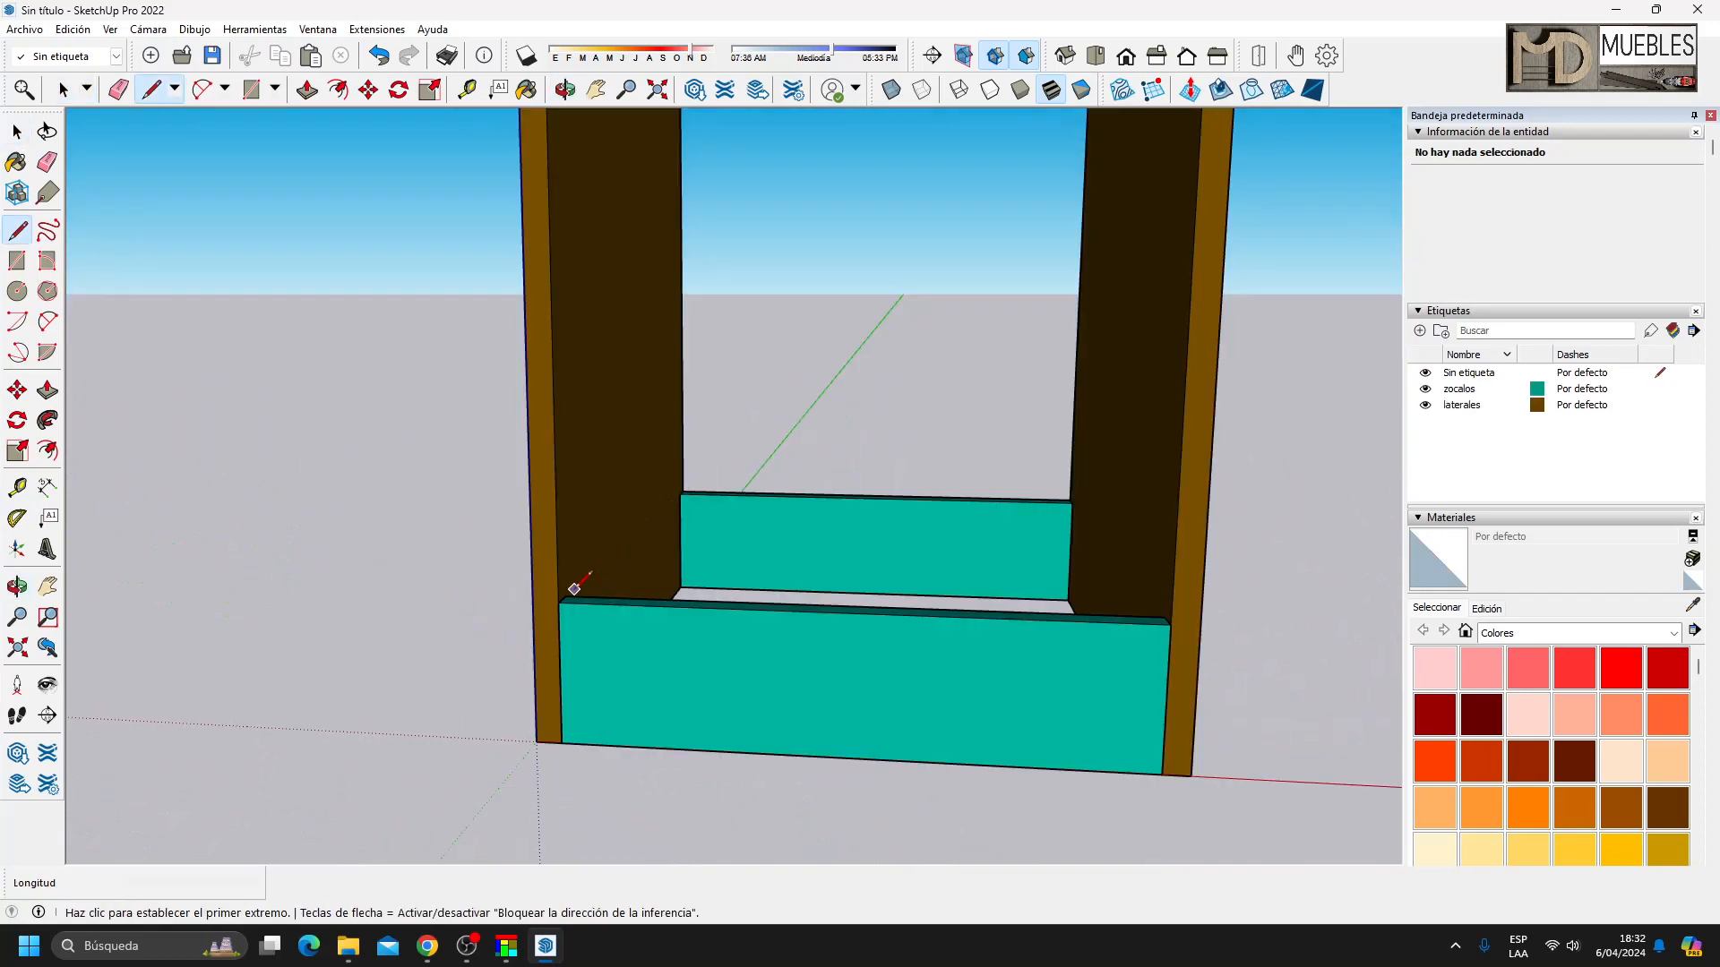
pyautogui.click(558, 602)
pyautogui.scroll(3, 678, 493)
pyautogui.click(681, 489)
pyautogui.click(1216, 500)
pyautogui.scroll(-2, 697, 508)
pyautogui.click(1195, 635)
pyautogui.click(555, 612)
# Group the base face and extrude it upward into a board with Push/Pull.
pyautogui.press('space')
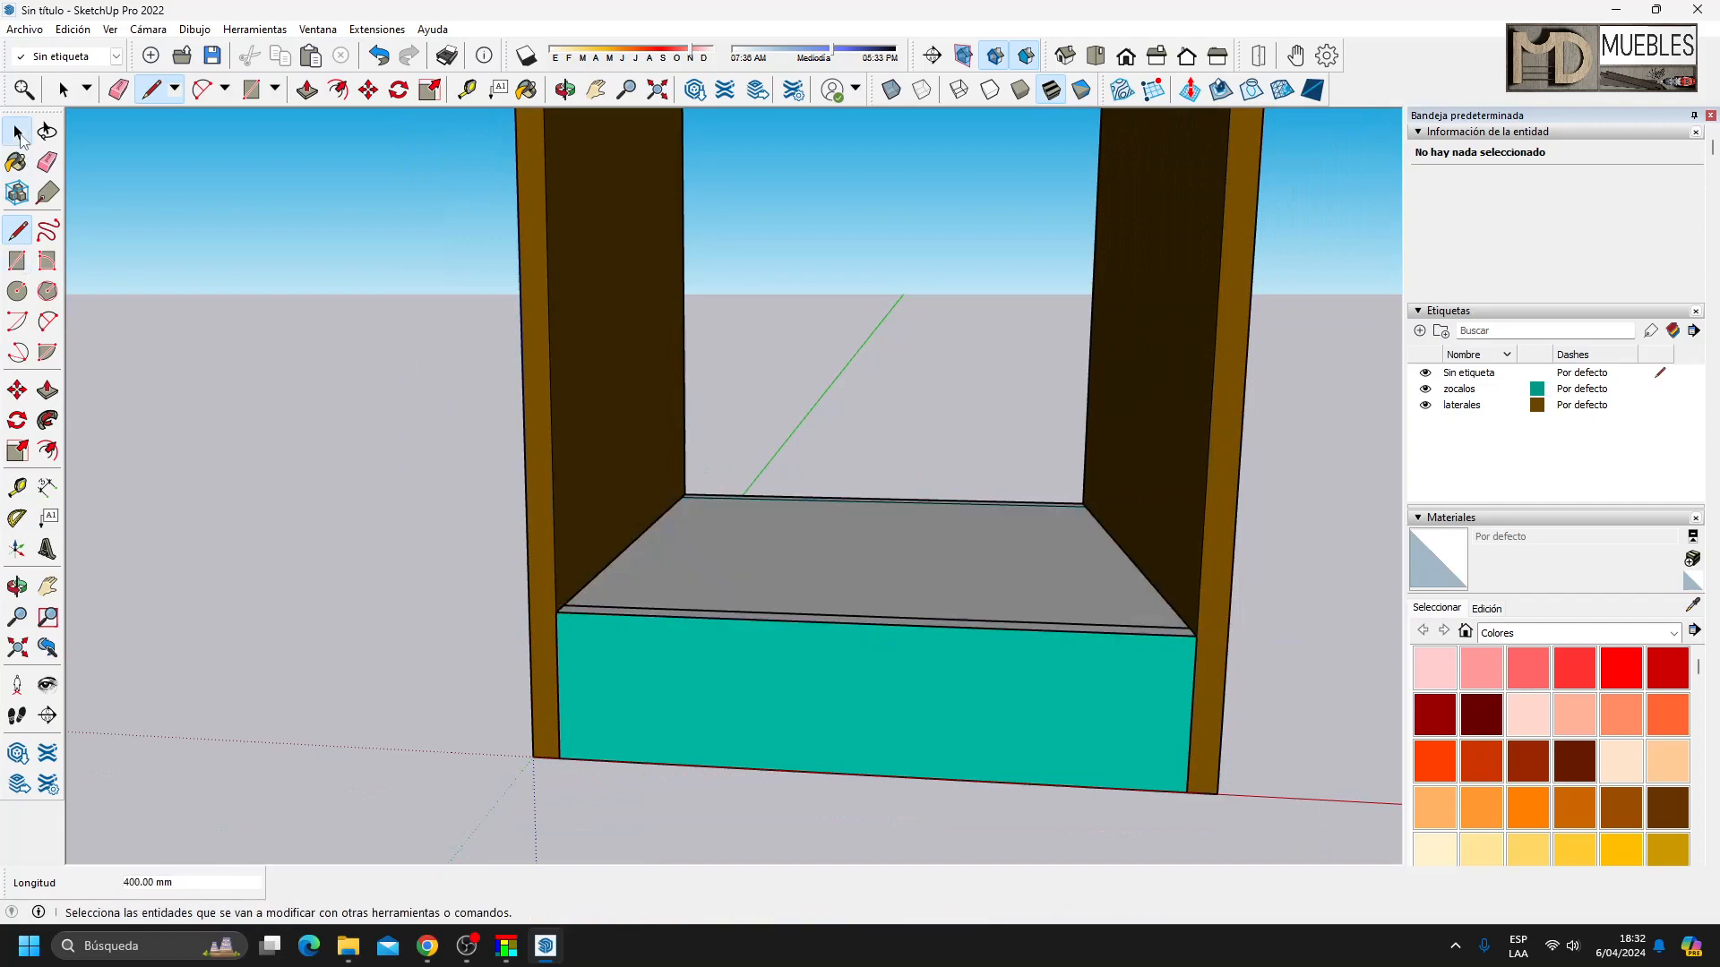
pyautogui.doubleClick(792, 564)
pyautogui.rightClick(831, 548)
pyautogui.click(903, 702)
pyautogui.doubleClick(761, 551)
pyautogui.press('p')
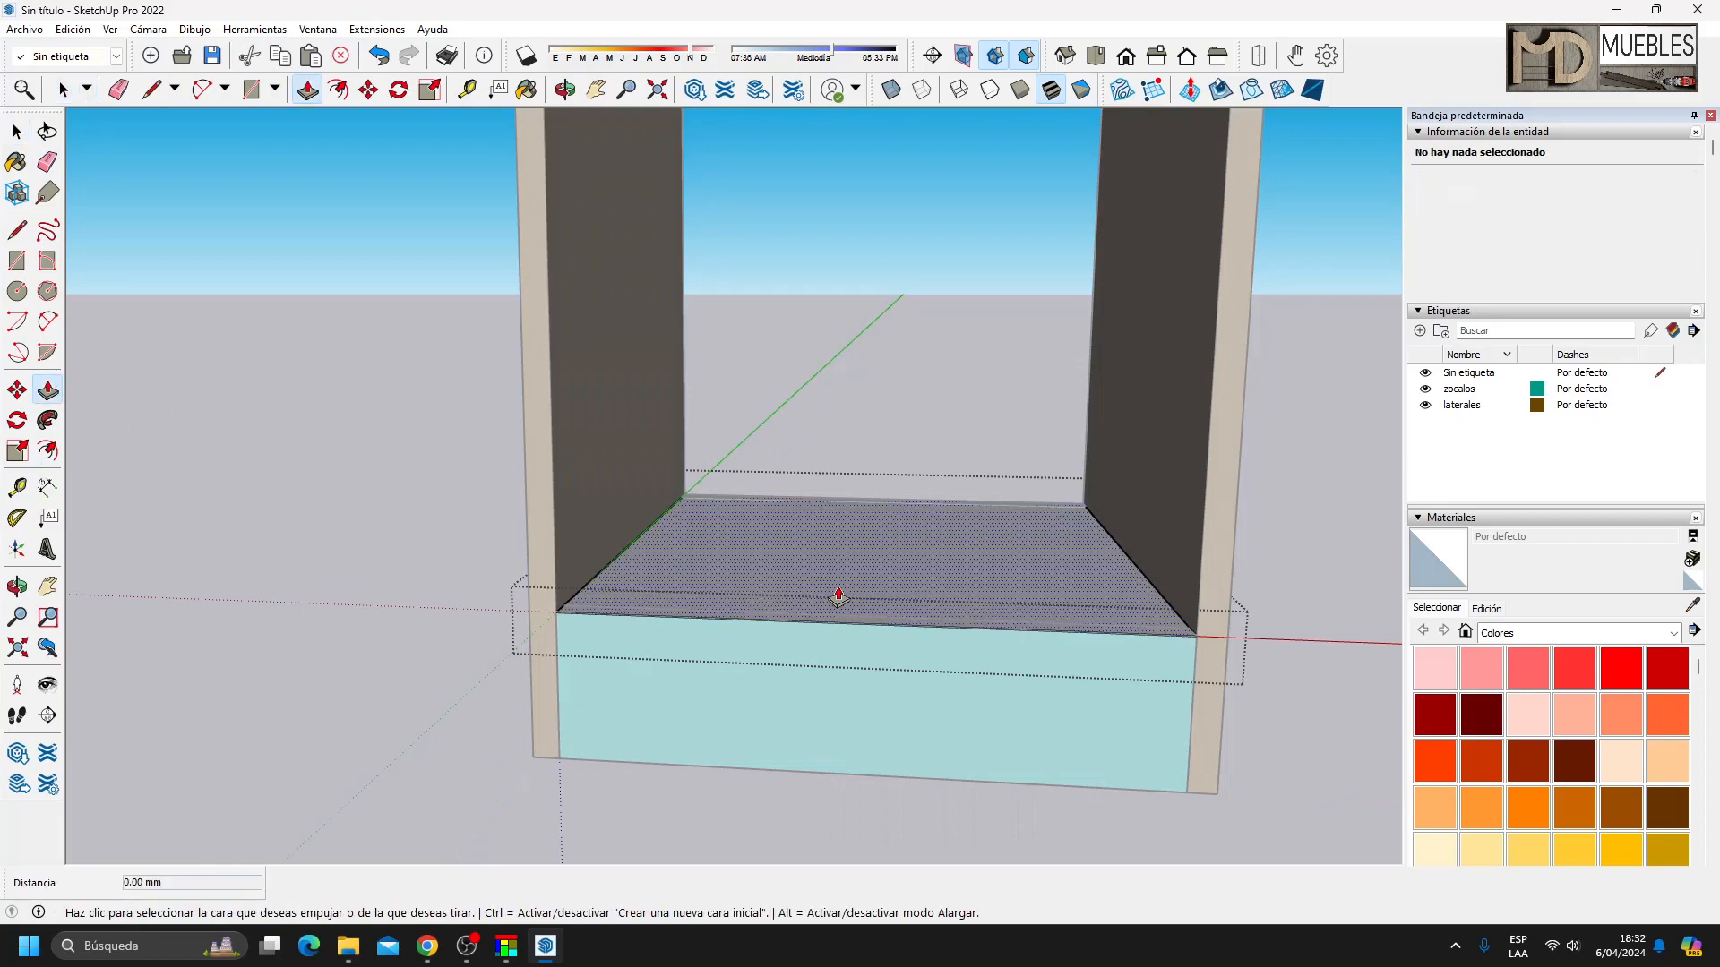
pyautogui.click(836, 592)
pyautogui.click(833, 567)
pyautogui.press('space')
pyautogui.click(339, 439)
# Create a tag named base and assign it to the new bottom board.
pyautogui.scroll(-5, 621, 707)
pyautogui.moveTo(661, 695); pyautogui.dragTo(781, 654, button='middle')
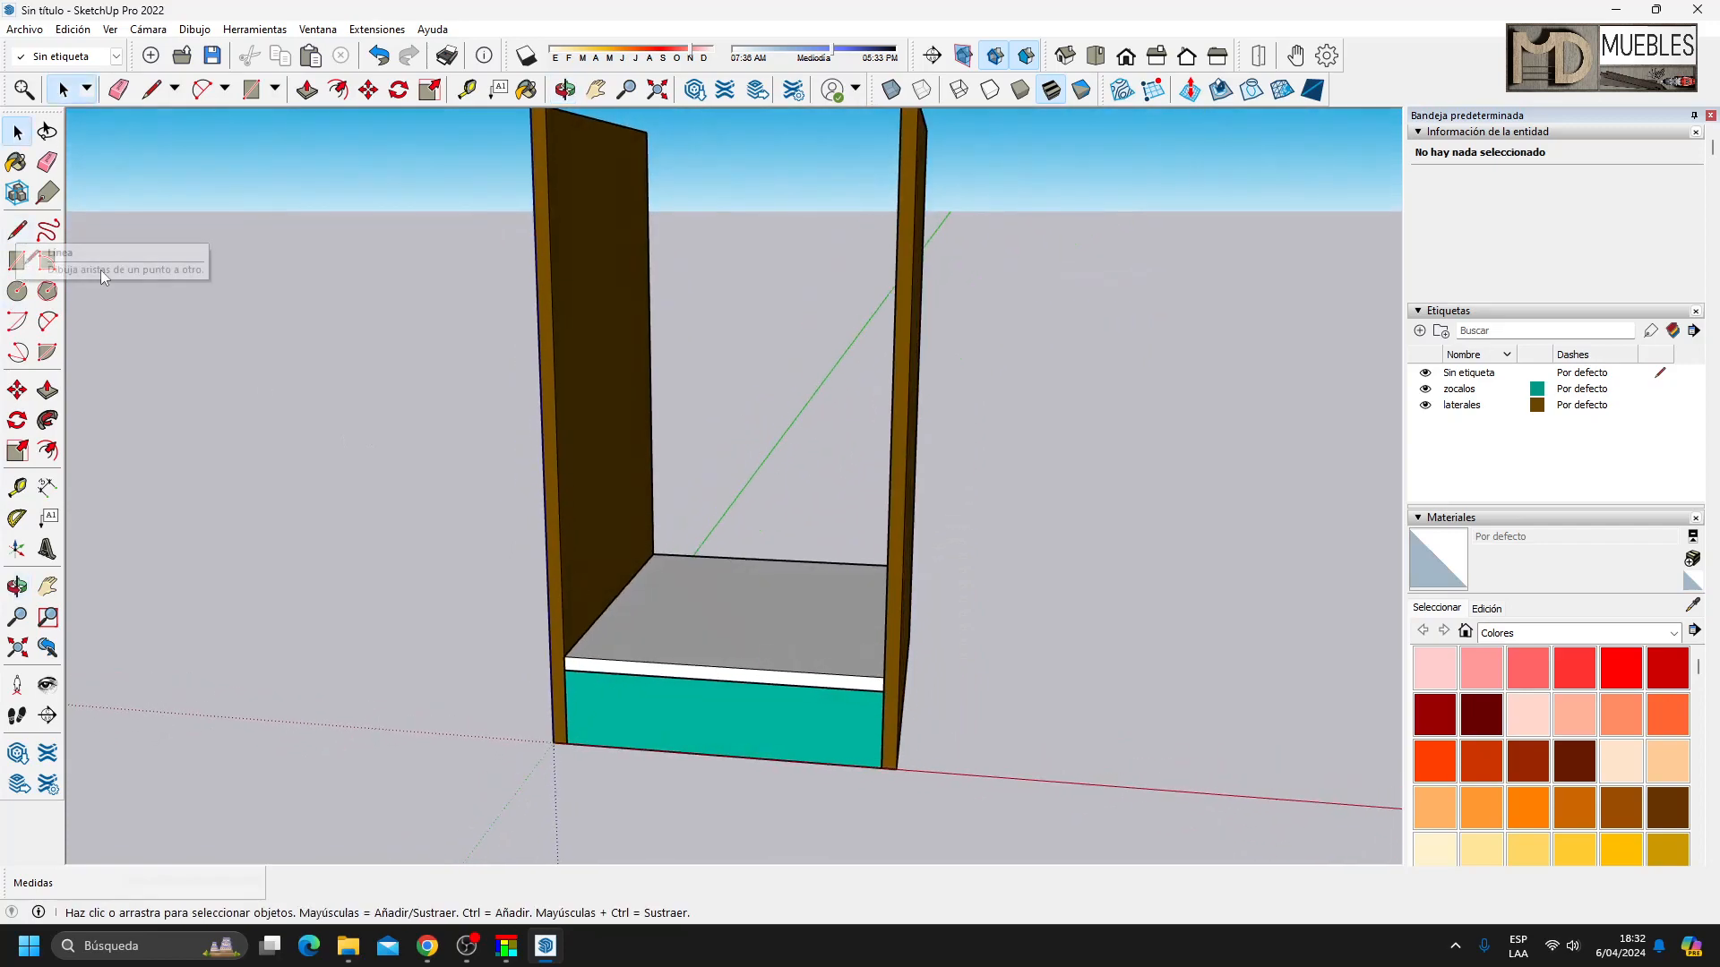
pyautogui.click(1420, 331)
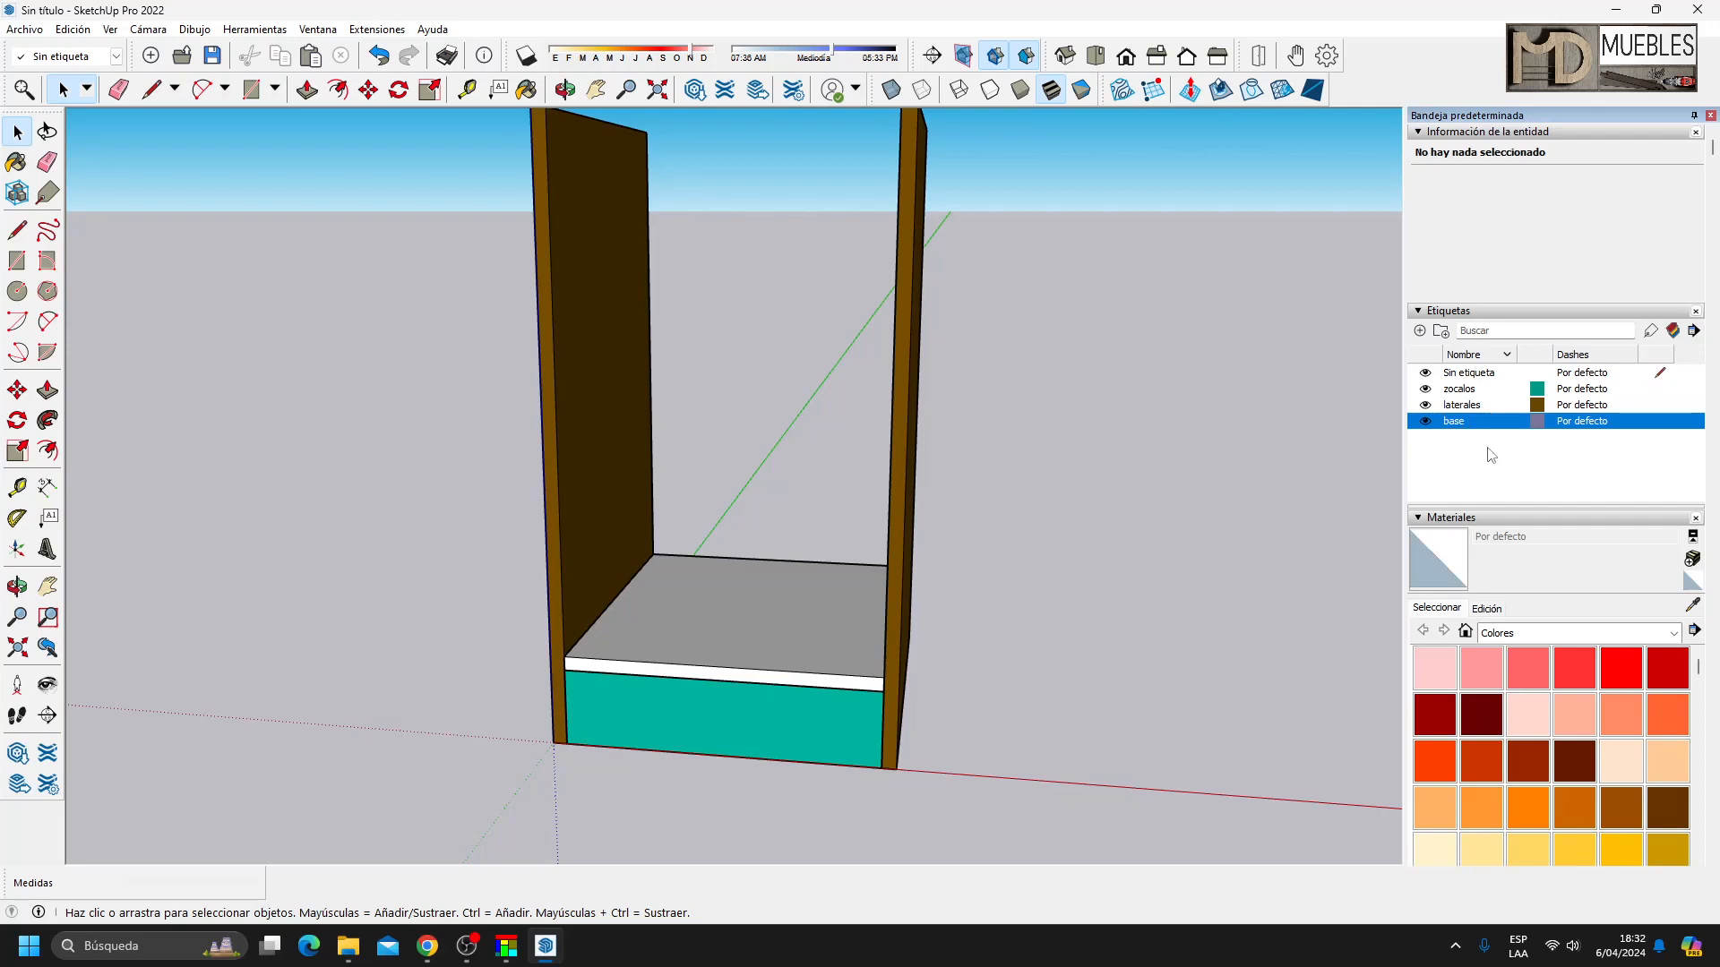
pyautogui.click(788, 567)
pyautogui.click(1554, 181)
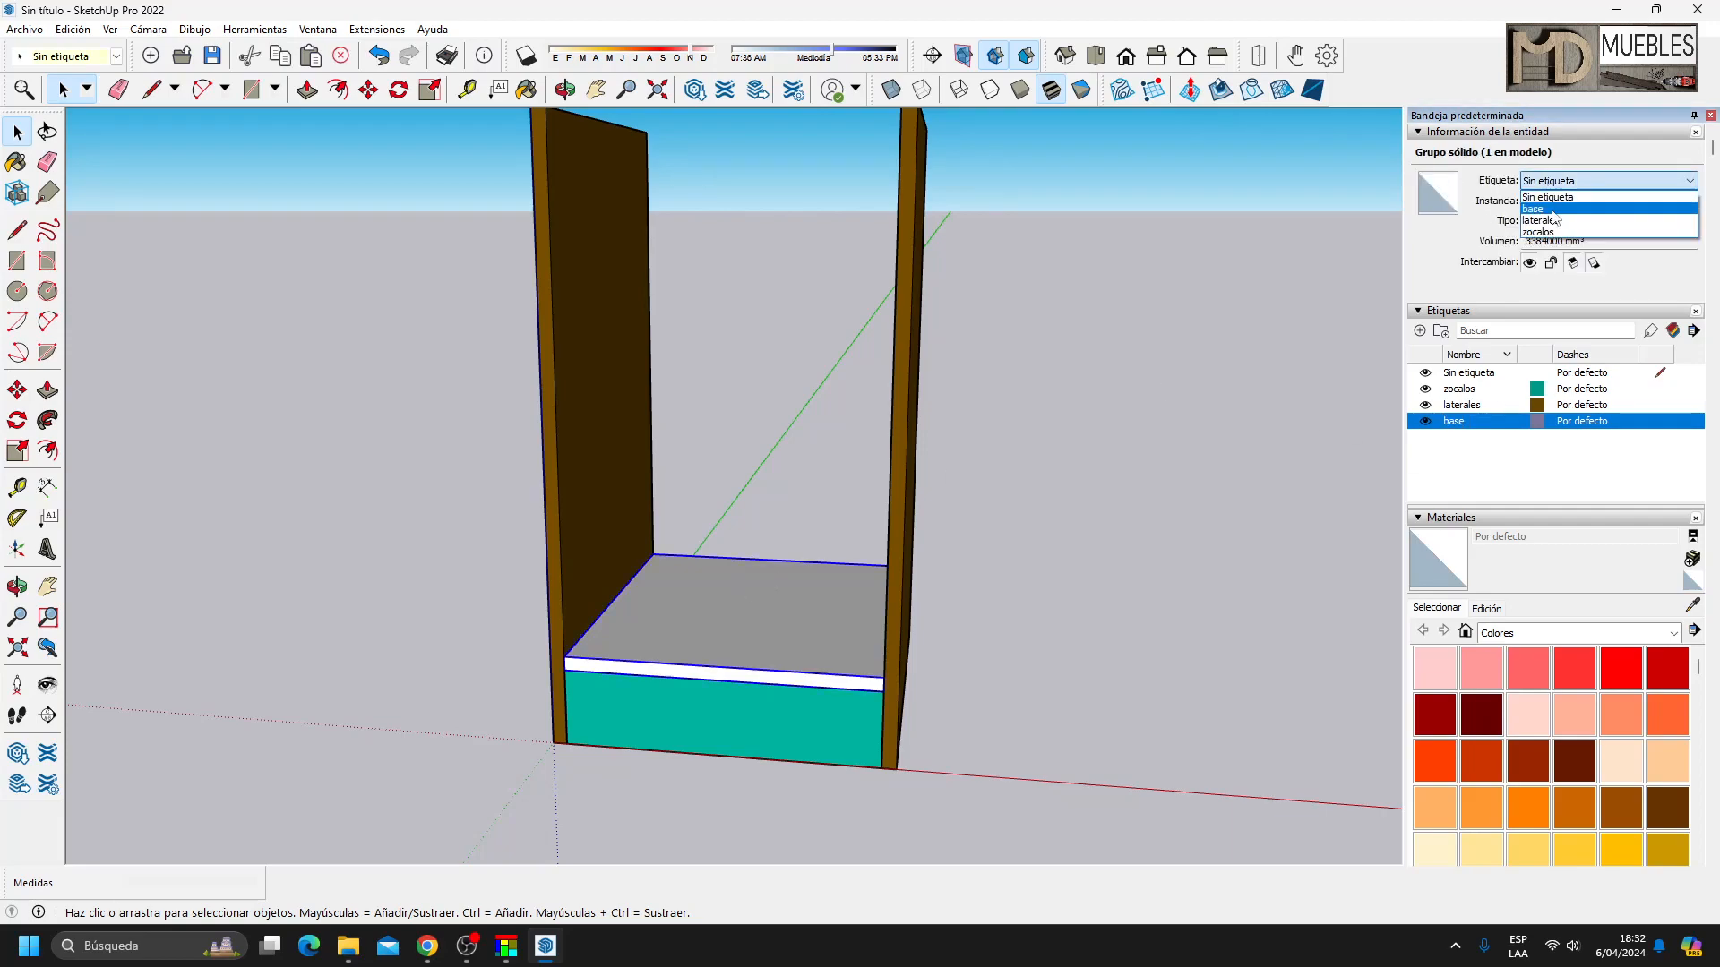
pyautogui.click(1556, 209)
# Draw an upright rectangle 400 mm wide and about 206 mm high on the base's front edge, between the side panels.
pyautogui.press('l')
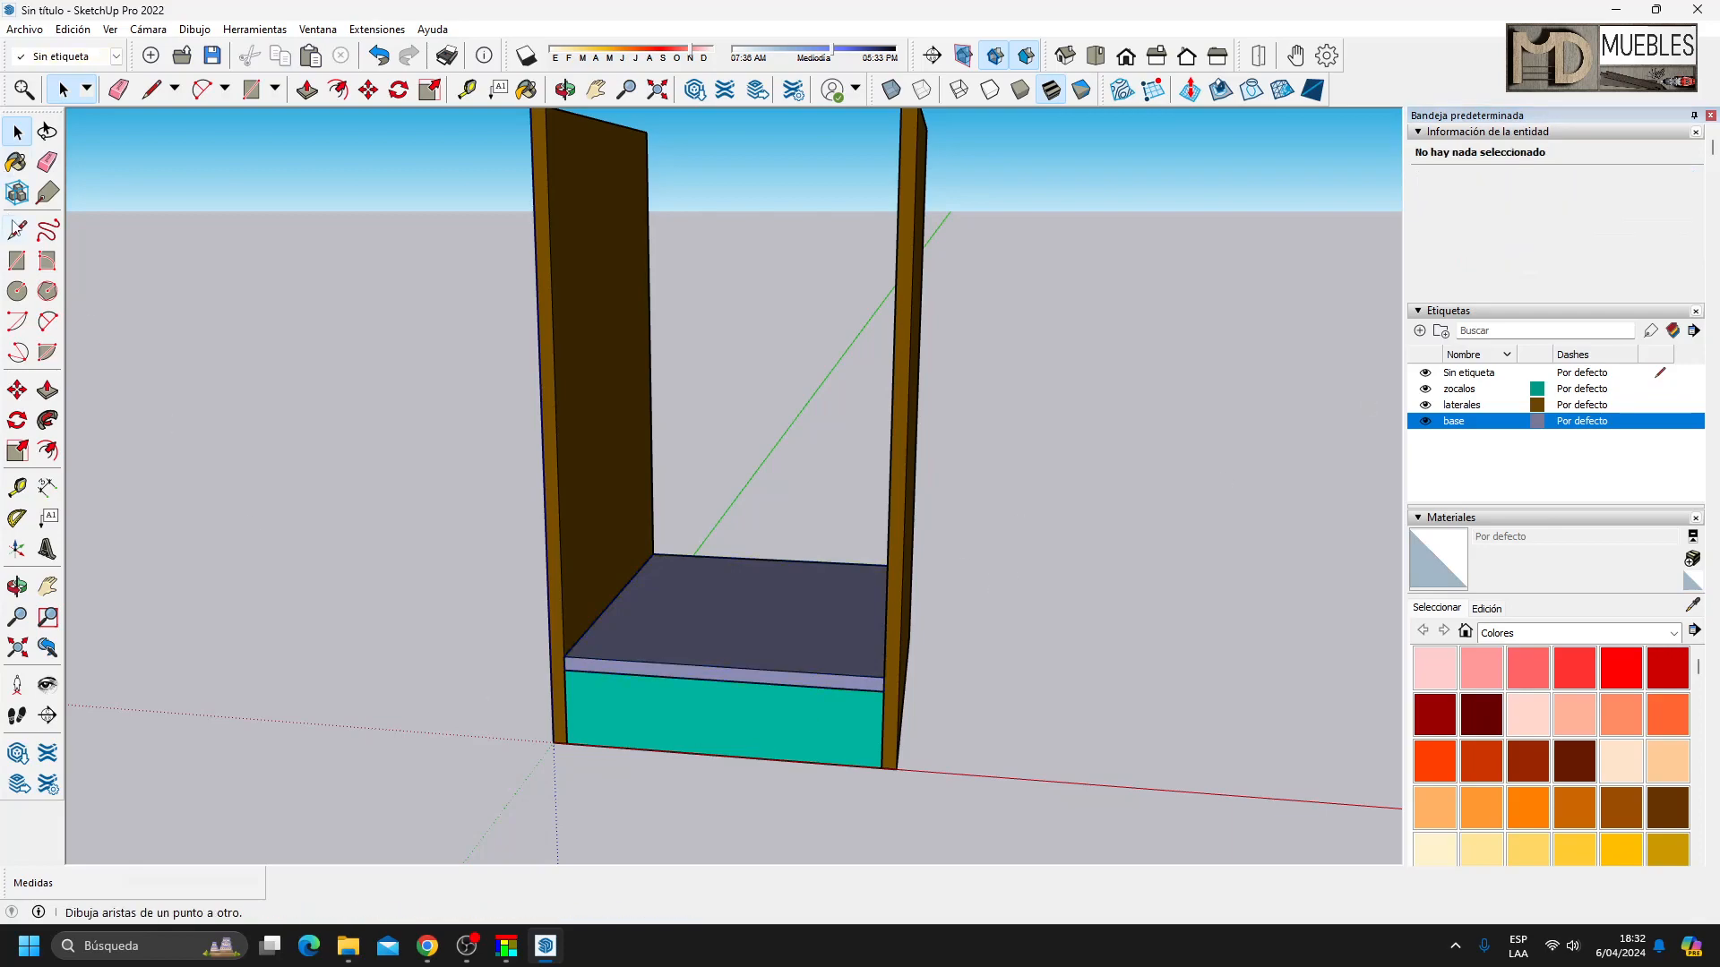
pyautogui.click(563, 657)
pyautogui.click(558, 494)
pyautogui.click(889, 512)
pyautogui.click(564, 657)
# Group the upright front rectangle and extrude it inward into a board with Push/Pull.
pyautogui.press('space')
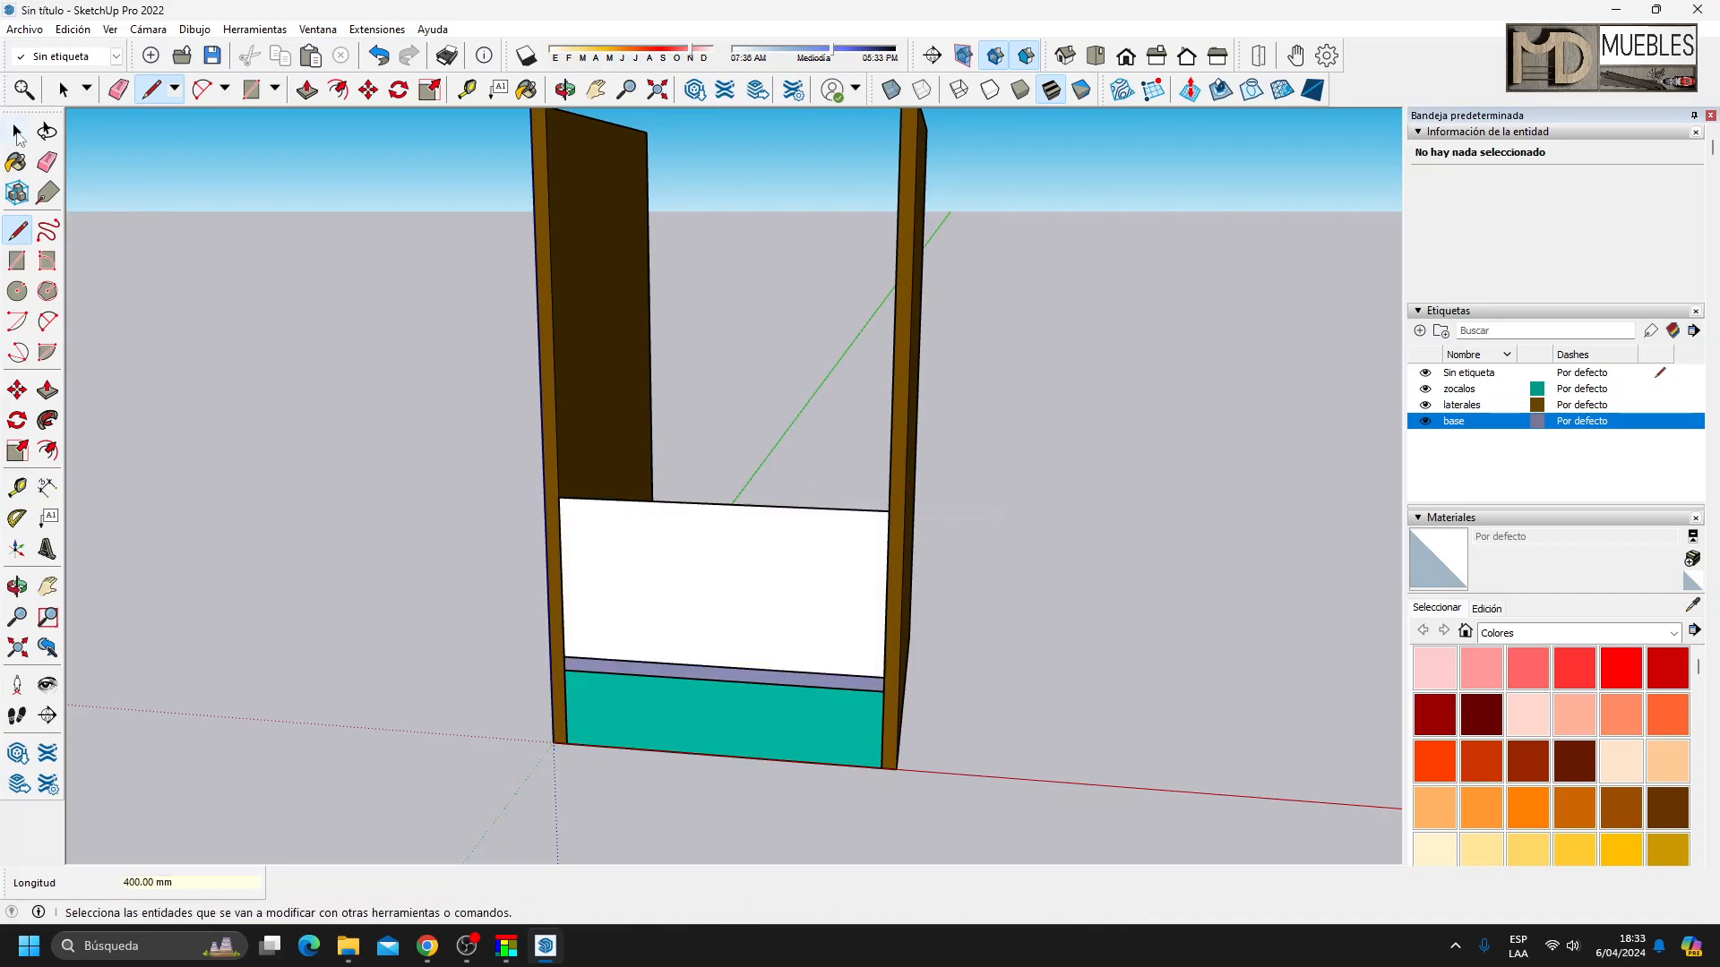
pyautogui.doubleClick(692, 571)
pyautogui.rightClick(691, 572)
pyautogui.click(752, 722)
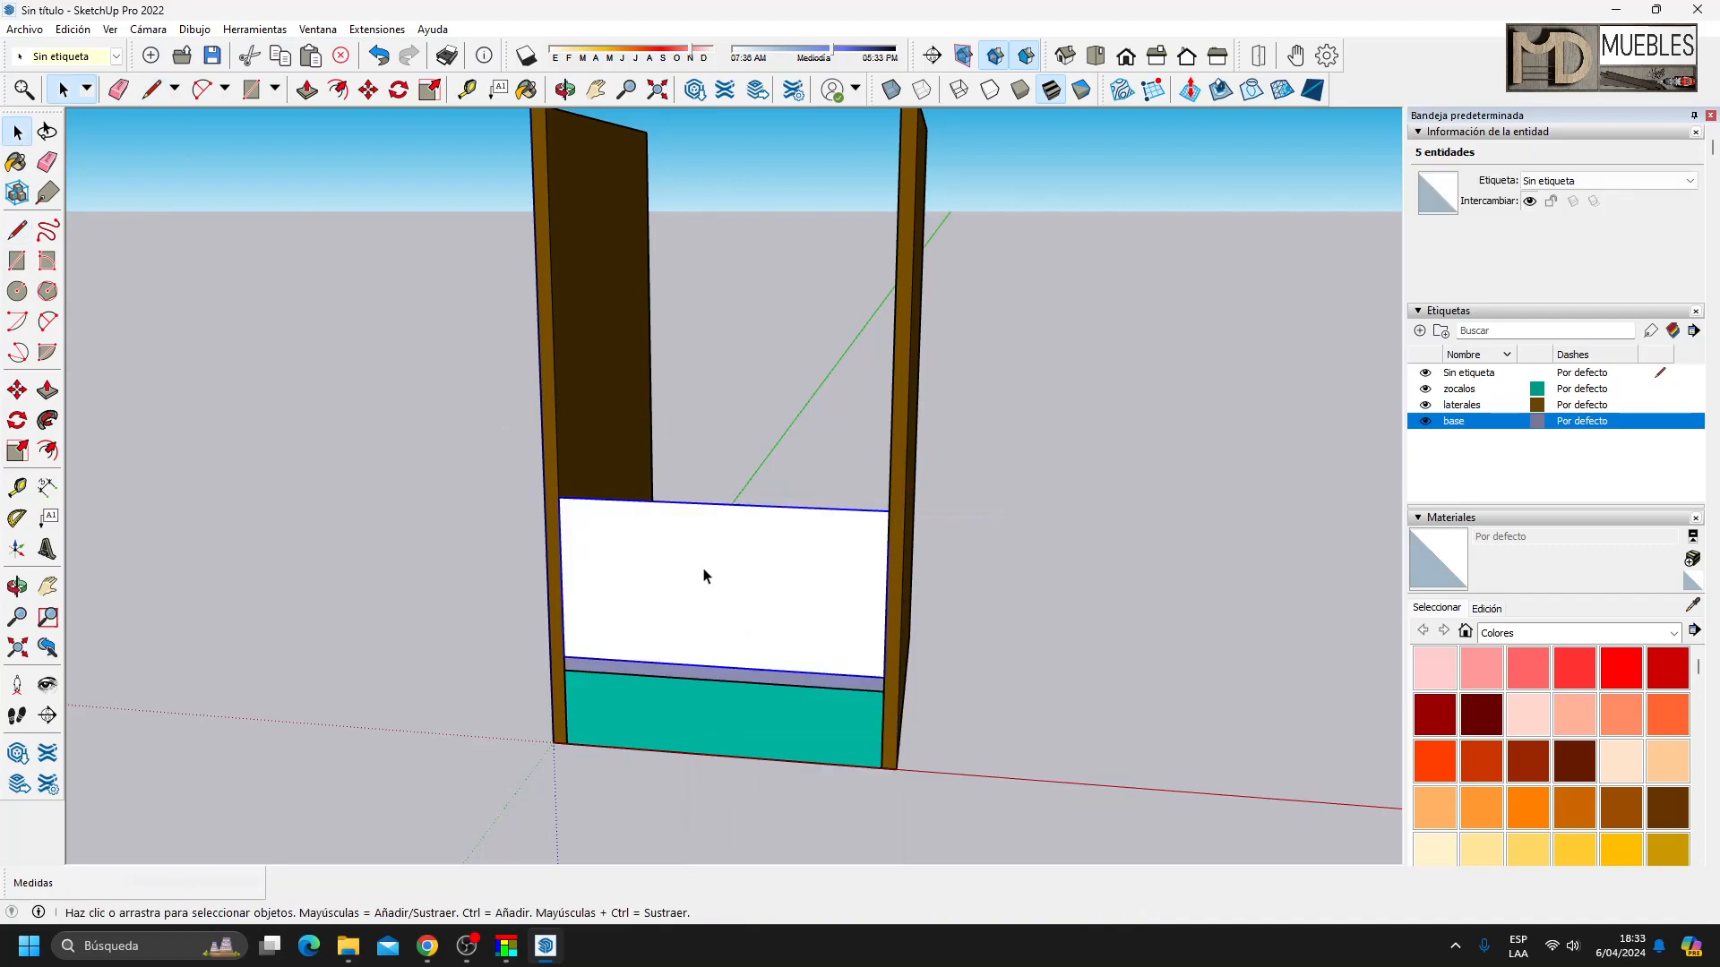
pyautogui.doubleClick(702, 576)
pyautogui.click(47, 390)
pyautogui.click(702, 620)
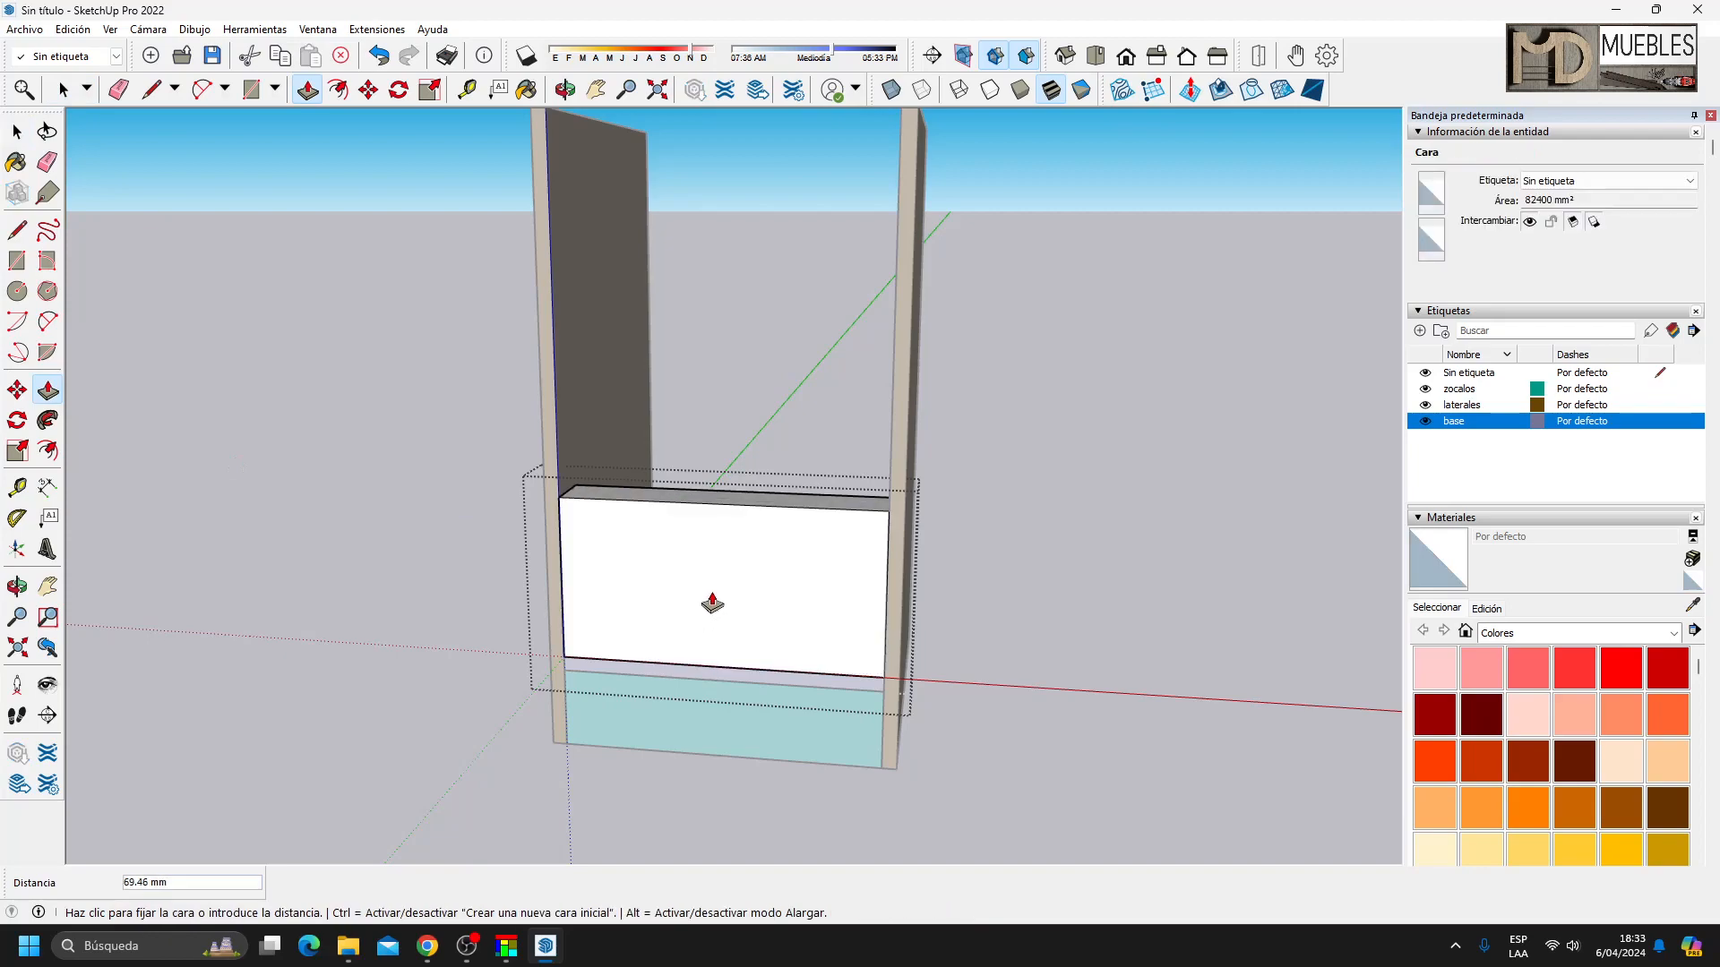
pyautogui.press('Return')
pyautogui.moveTo(706, 606); pyautogui.dragTo(653, 499, button='middle')
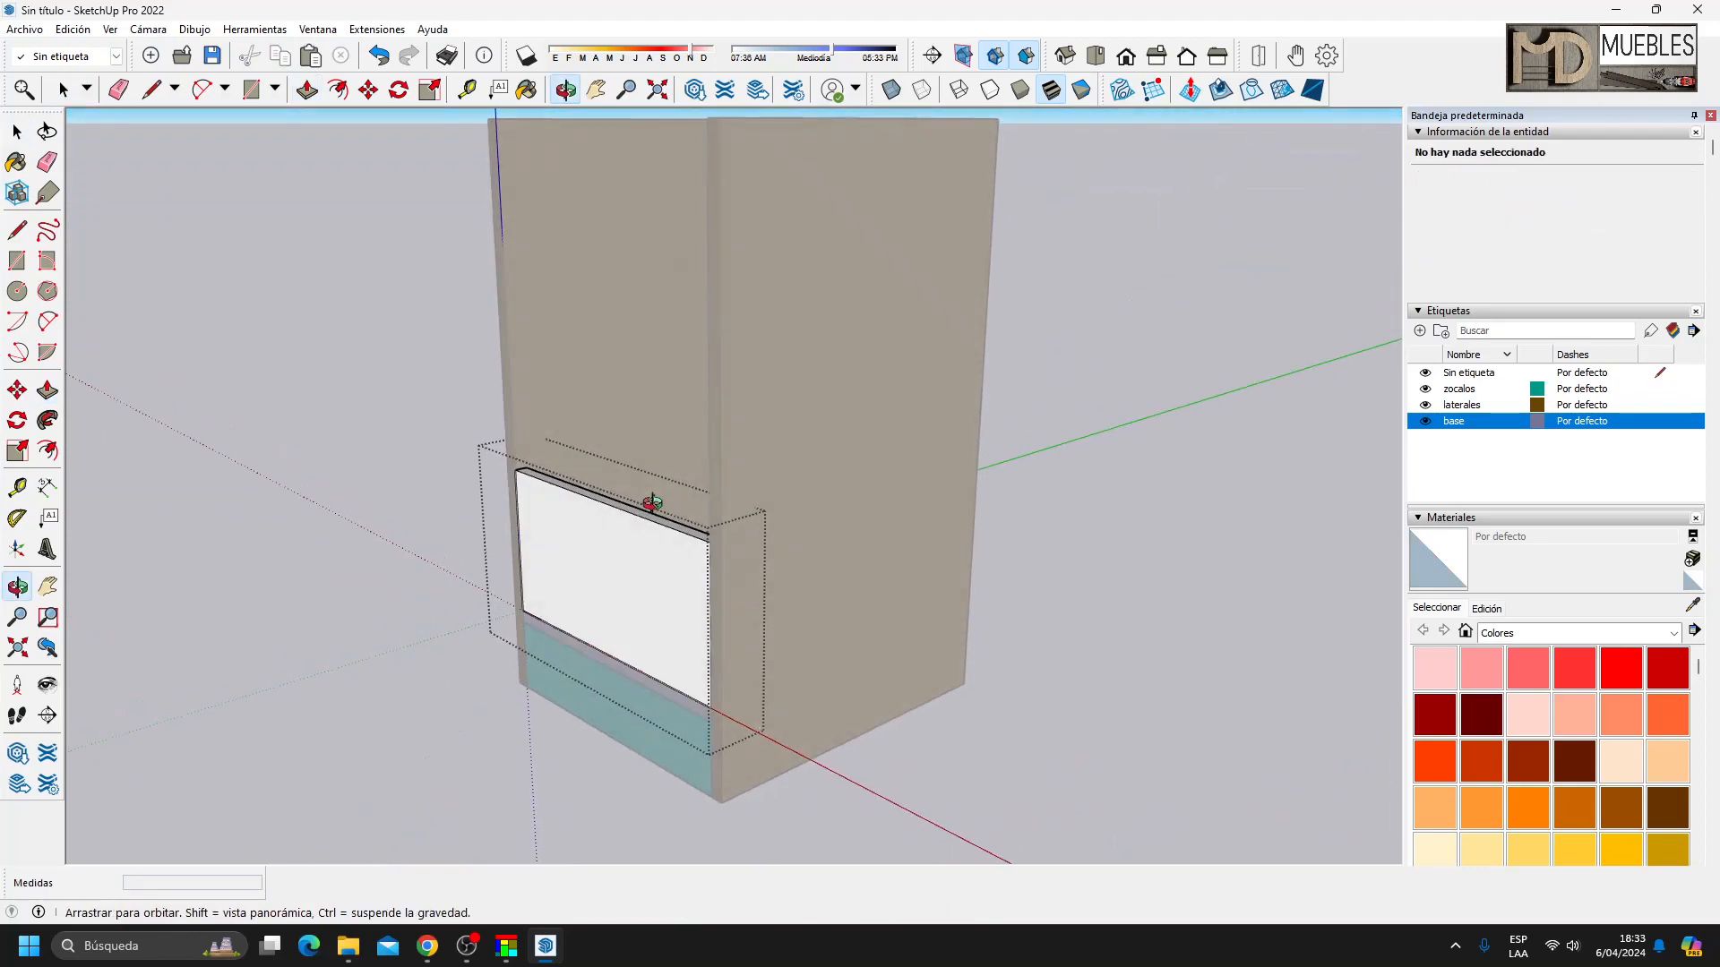
pyautogui.click(17, 131)
pyautogui.click(301, 302)
# Create a tag named tapa and assign it to the upright front board.
pyautogui.moveTo(1068, 563); pyautogui.dragTo(764, 534, button='middle')
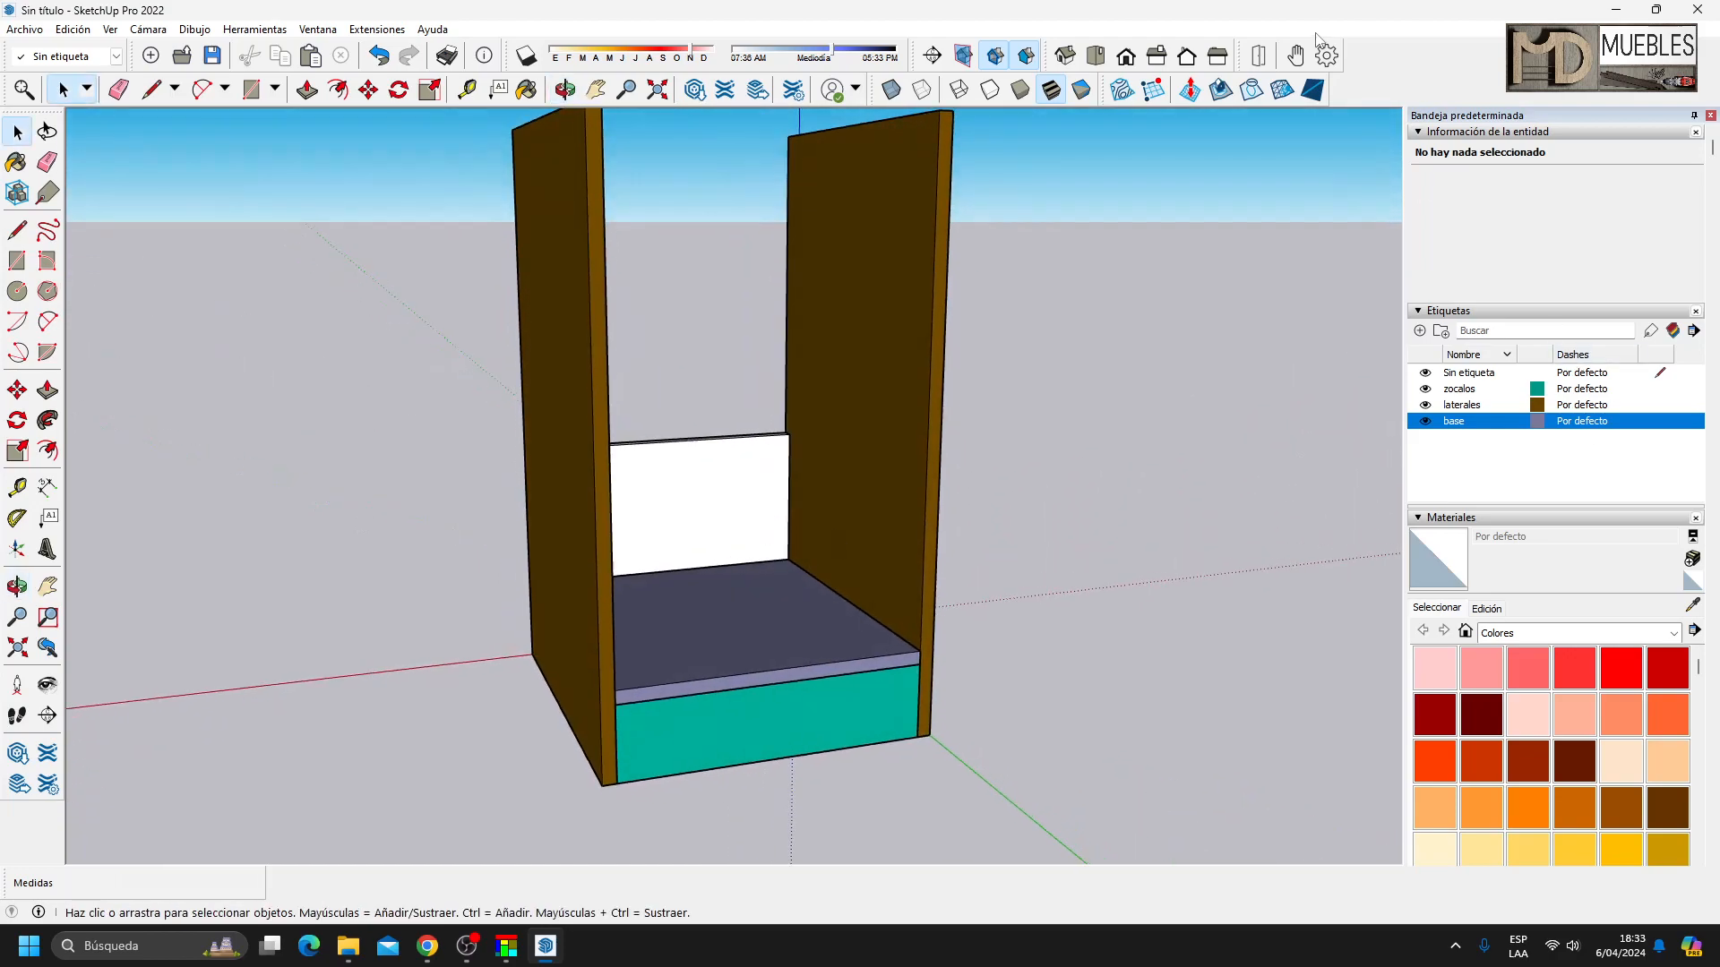
pyautogui.click(1419, 332)
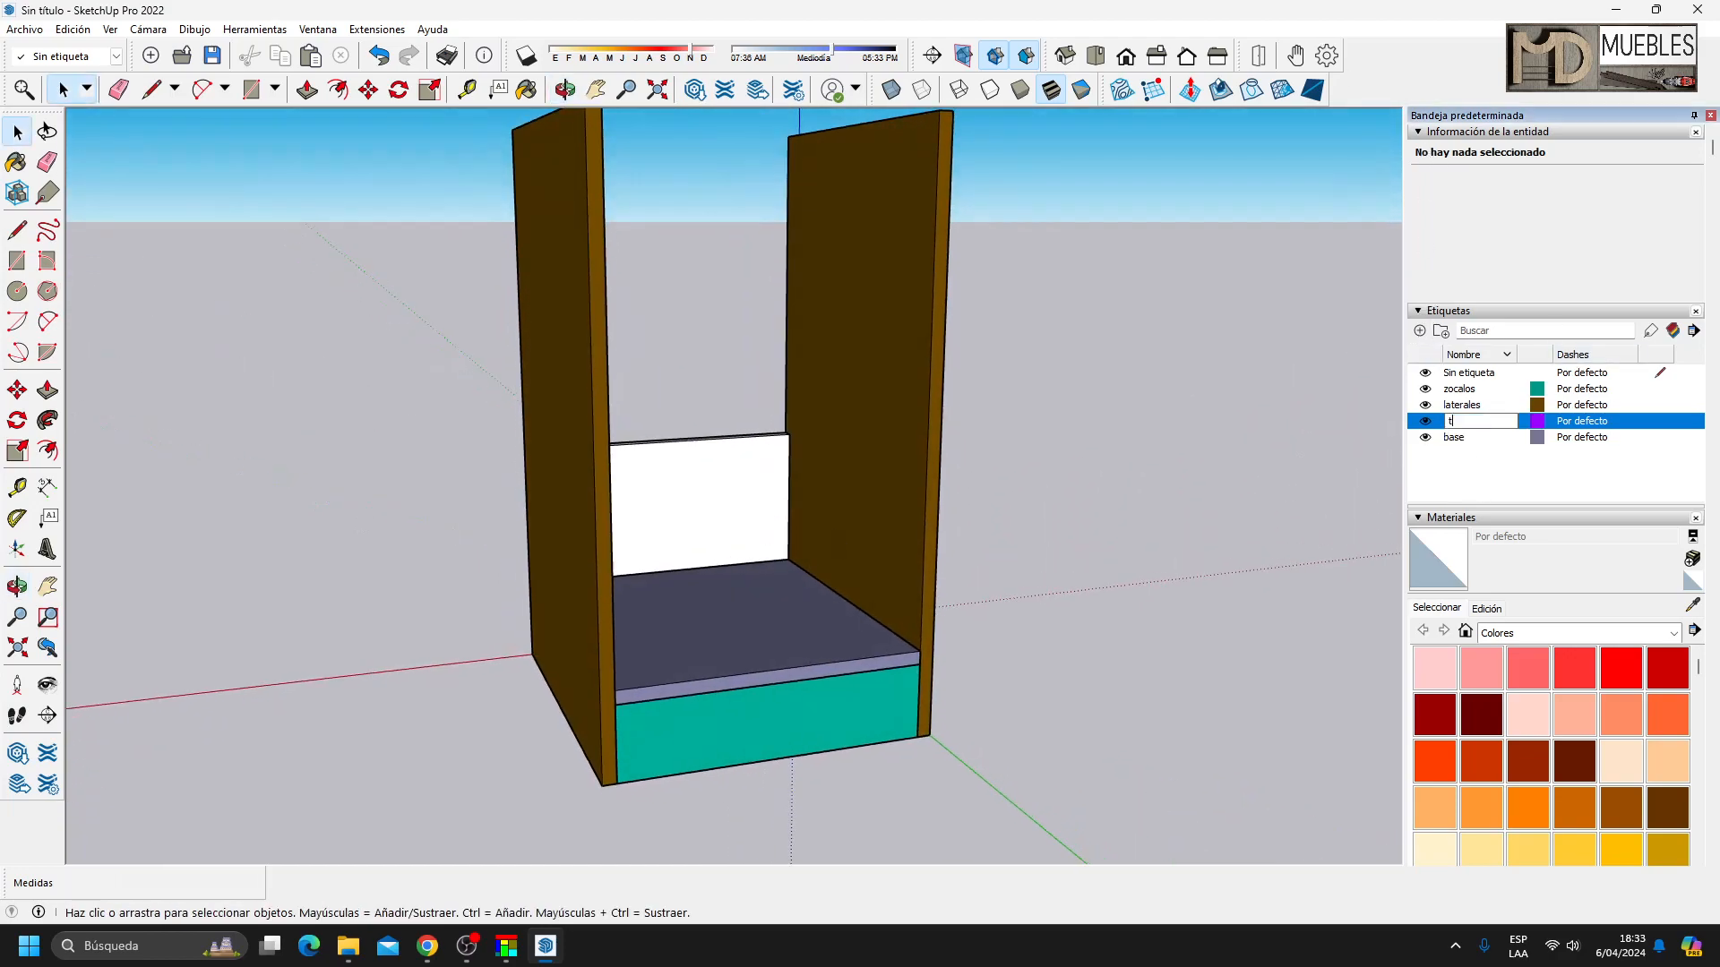
pyautogui.press('Return')
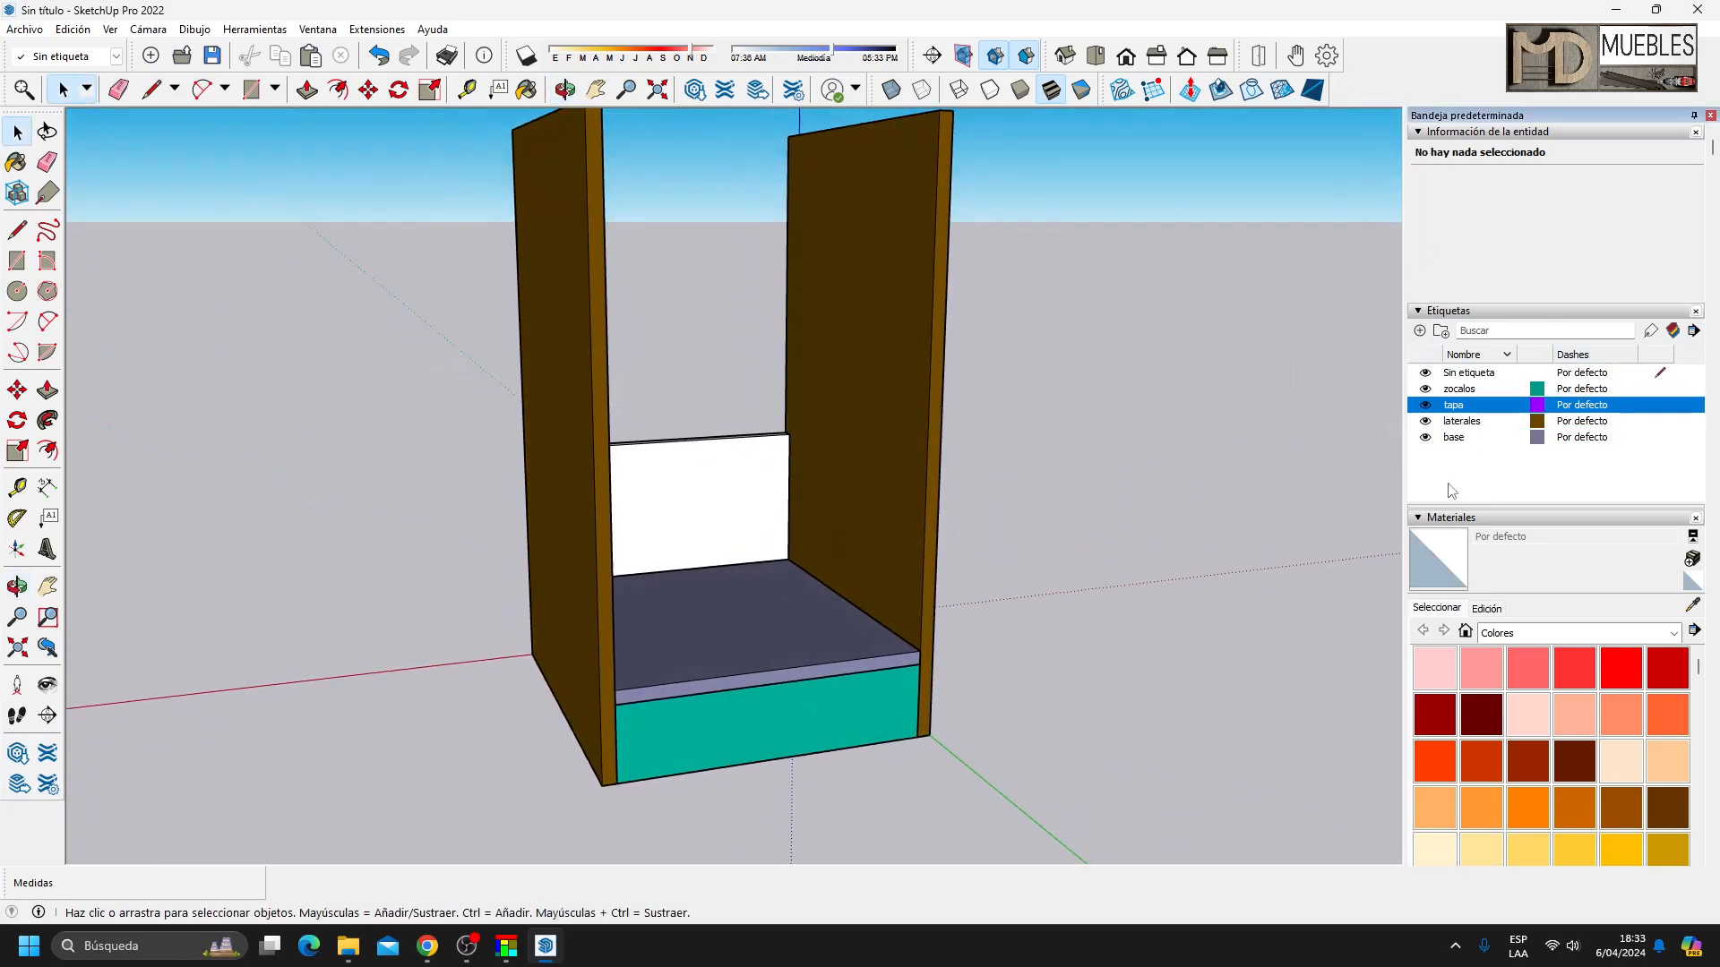
pyautogui.click(755, 480)
pyautogui.click(1603, 181)
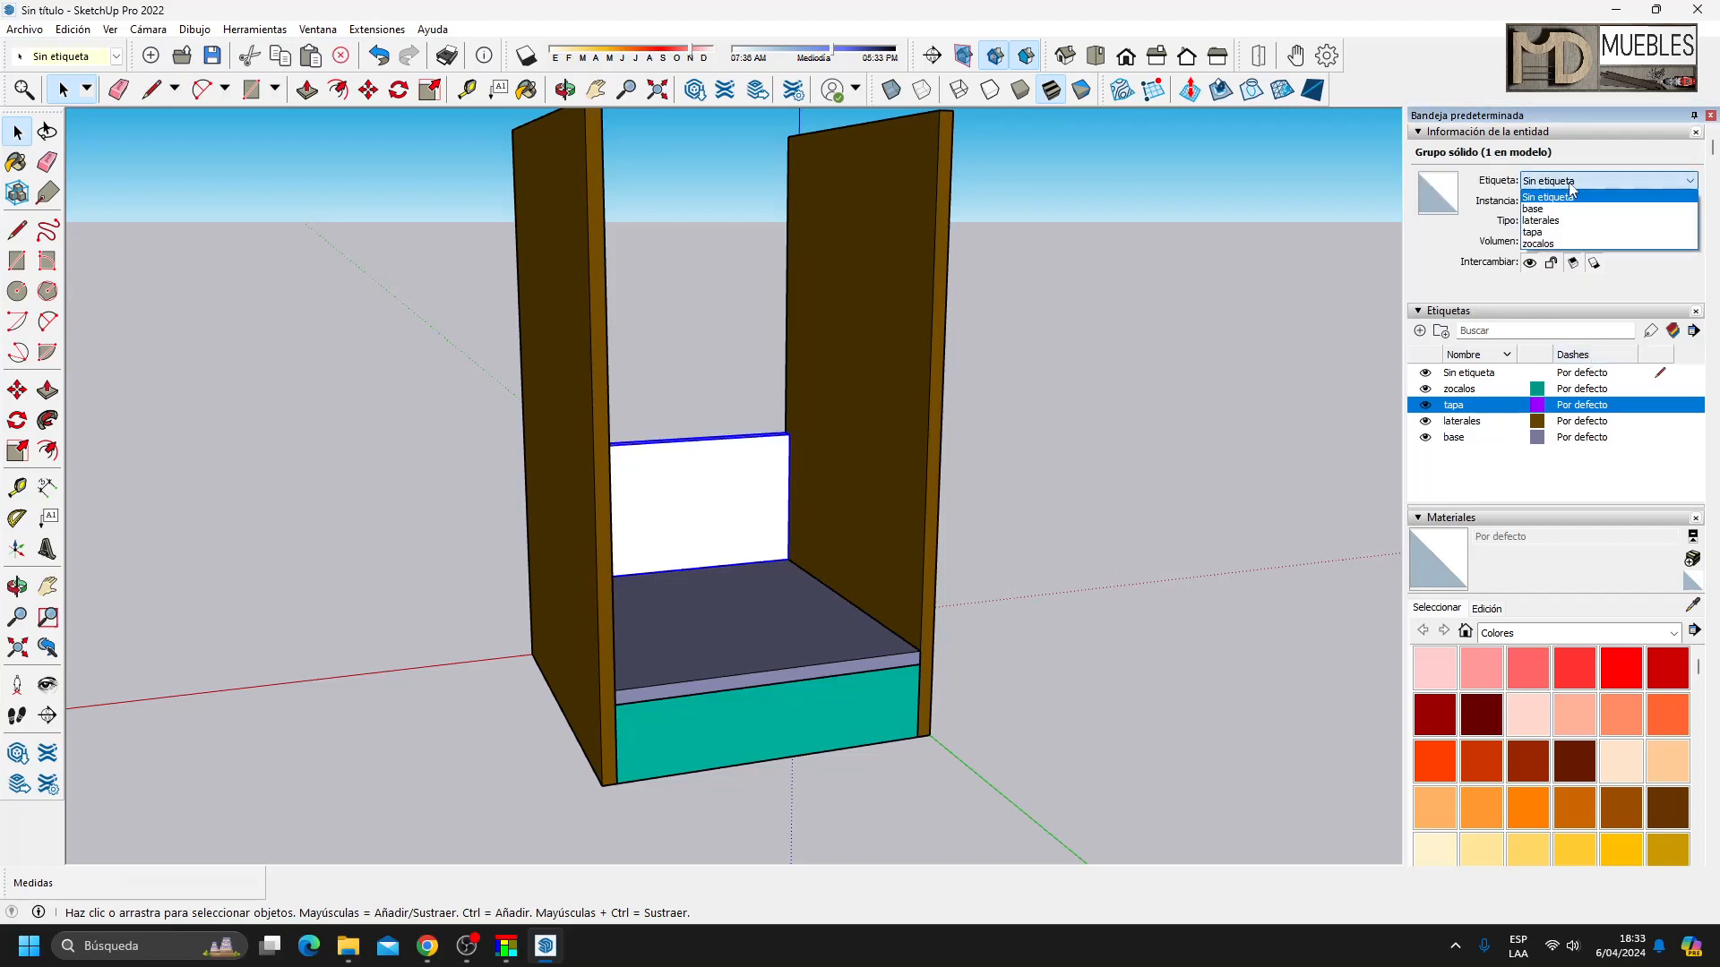
pyautogui.click(1551, 232)
# Draw a 206 mm high rectangle on the inner face of the side panel along the green axis, from the tapa board to the open end.
pyautogui.moveTo(722, 568); pyautogui.dragTo(191, 384, button='middle')
pyautogui.press('space')
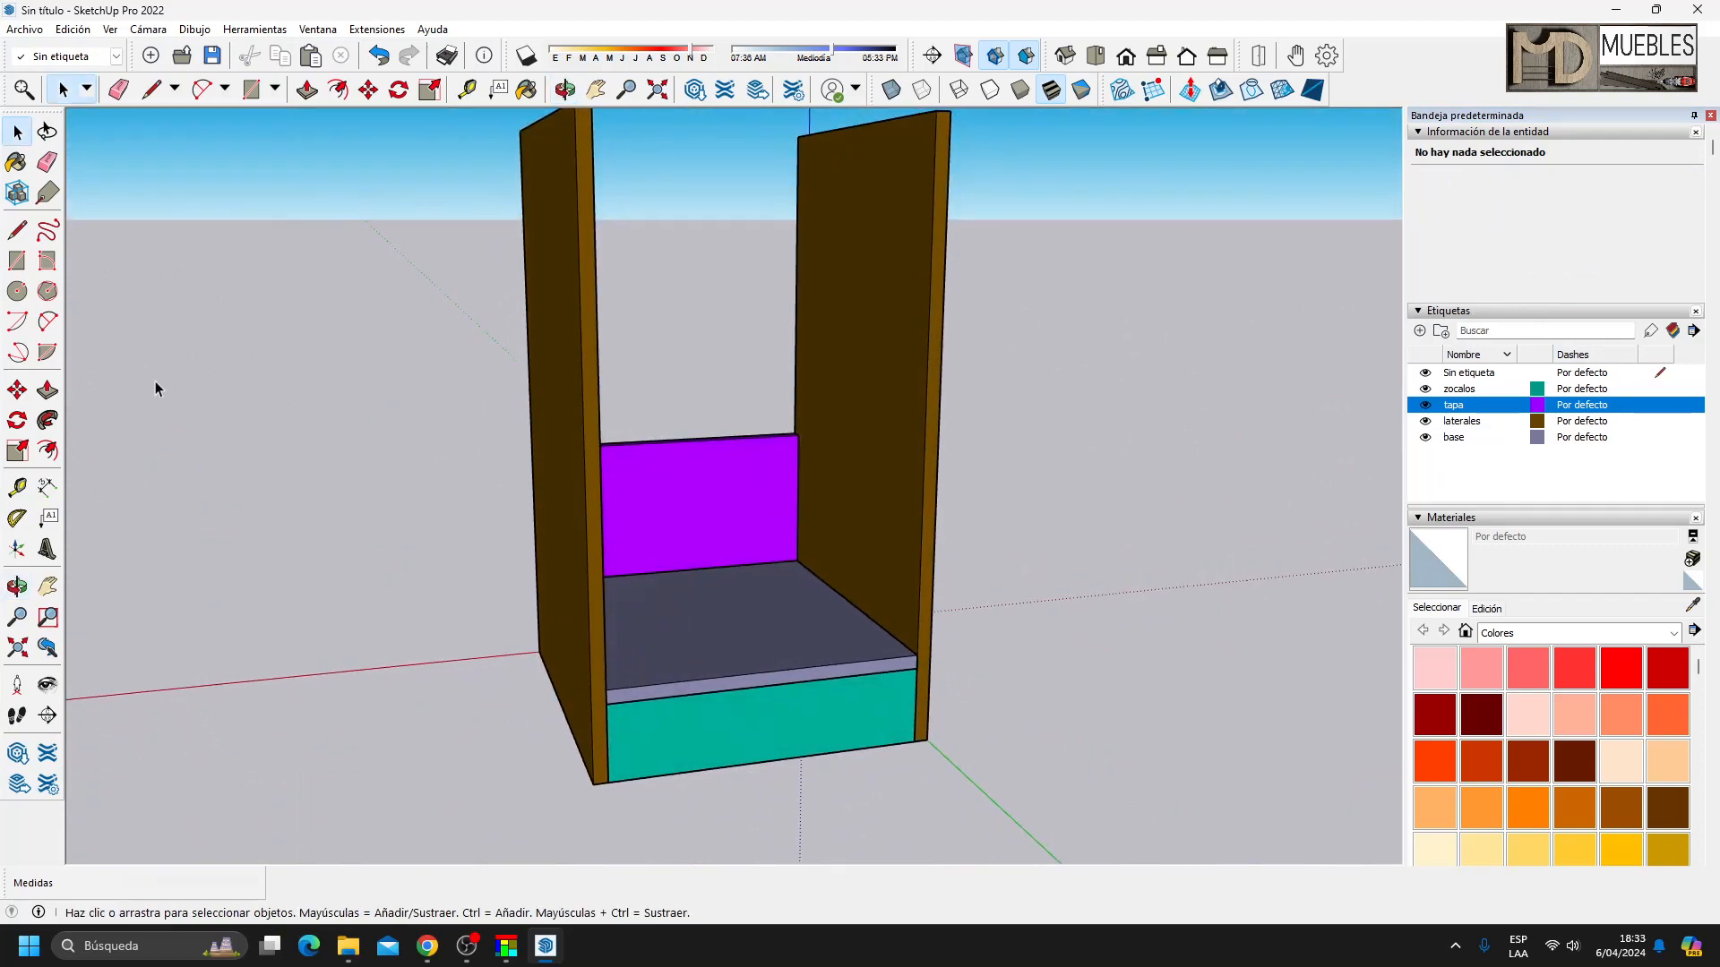
pyautogui.click(17, 231)
pyautogui.click(796, 561)
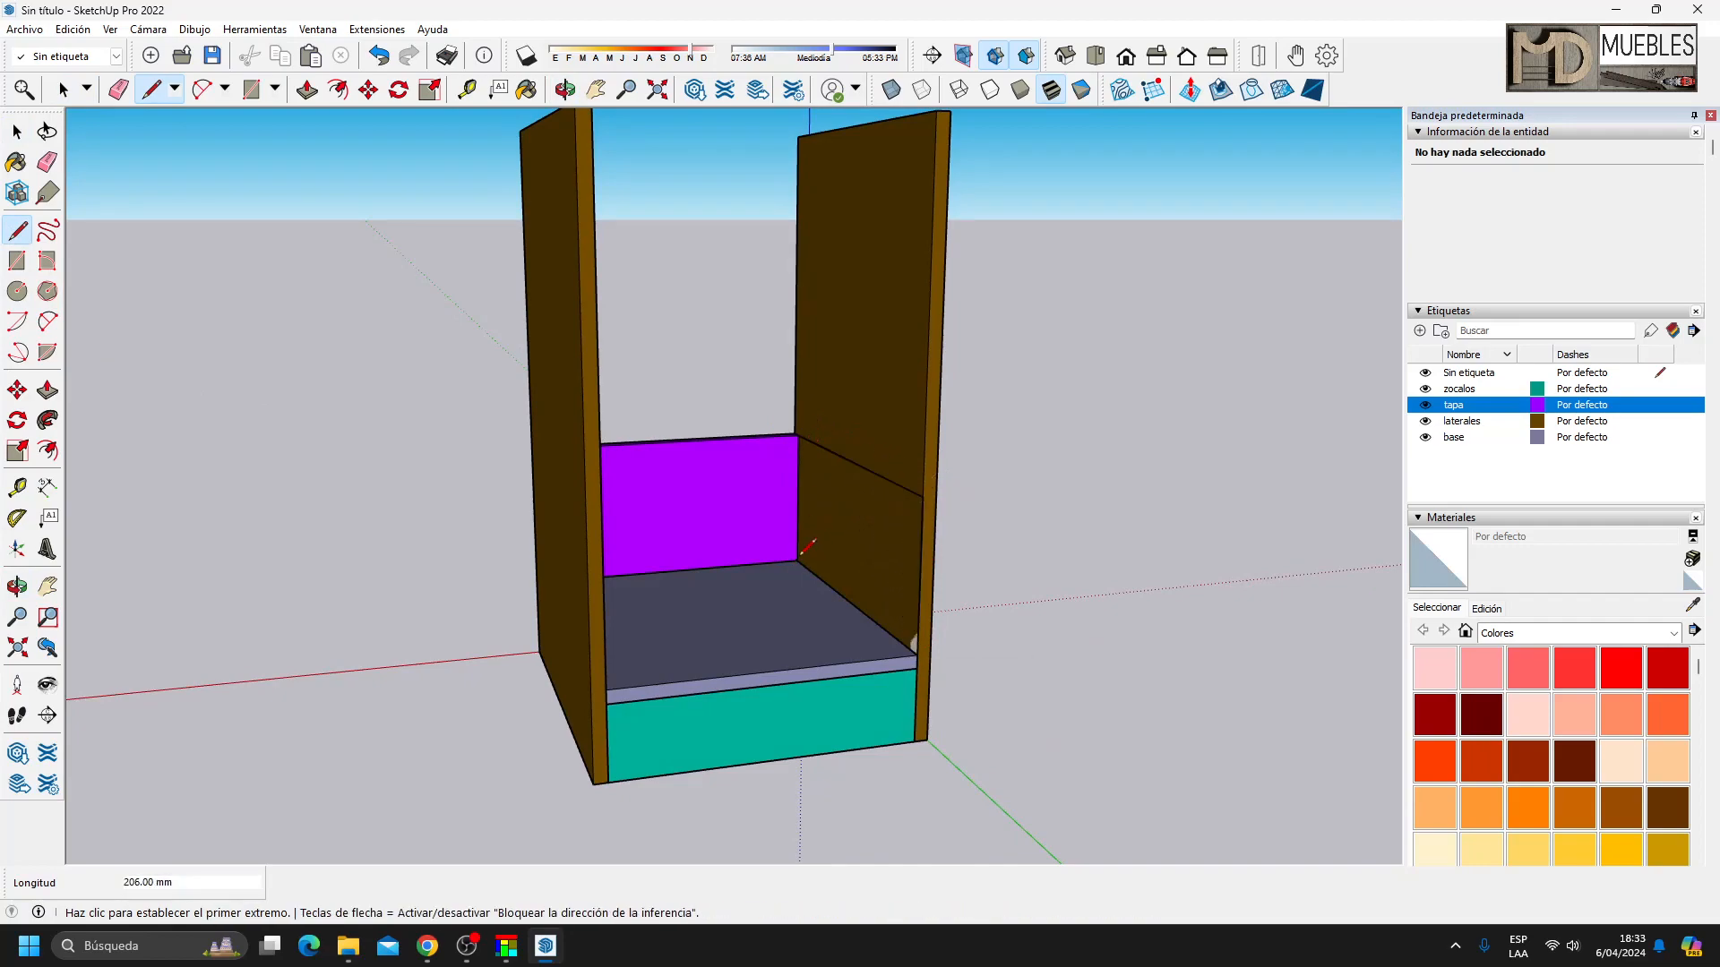
pyautogui.moveTo(848, 675); pyautogui.dragTo(838, 673, button='middle')
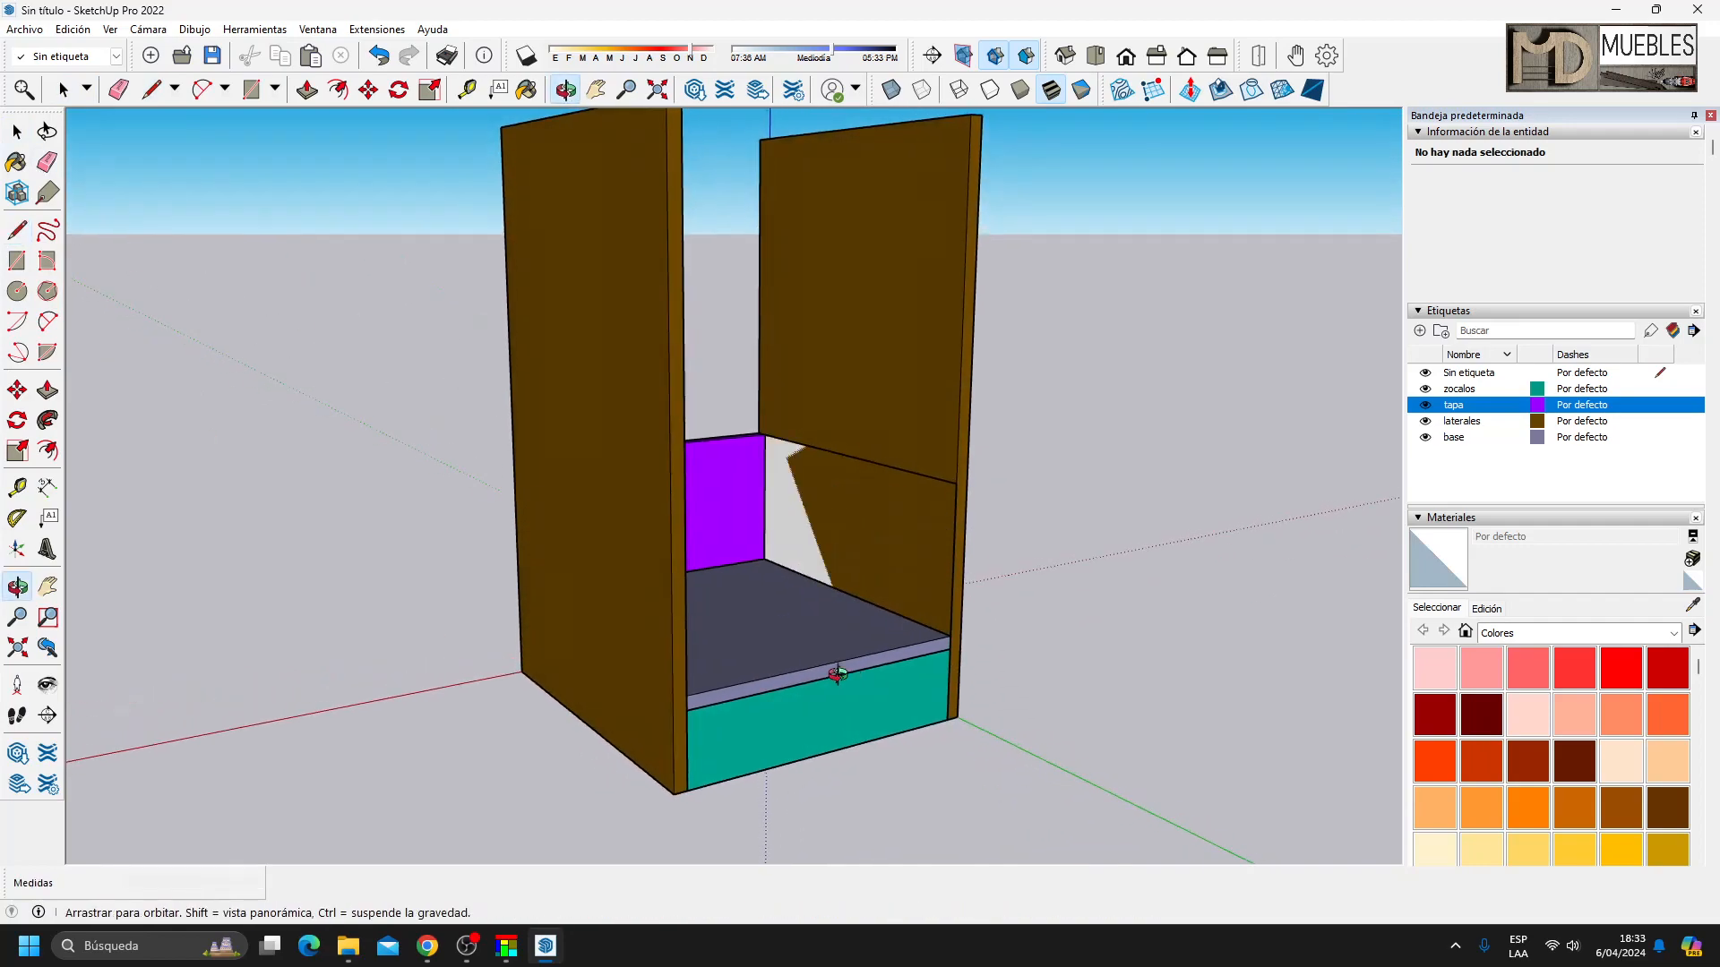
# Group the rectangle on the side panel and extrude it 18 mm inward with Push/Pull.
pyautogui.press('space')
pyautogui.click(792, 512)
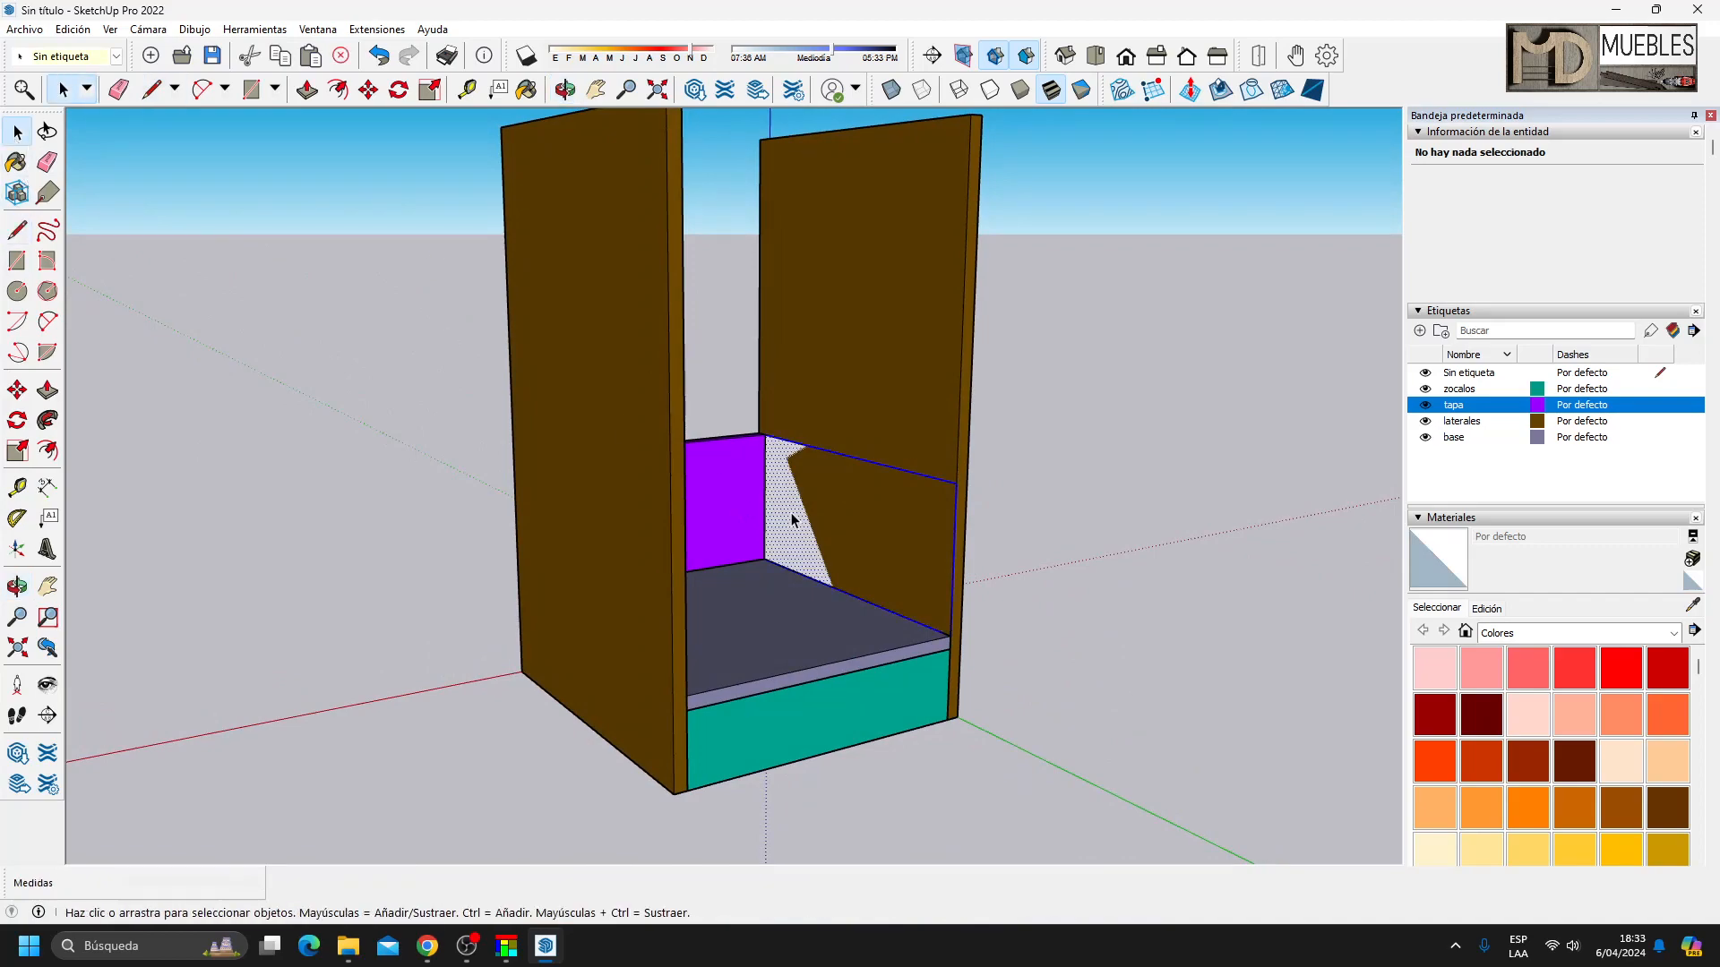
pyautogui.rightClick(792, 512)
pyautogui.click(862, 670)
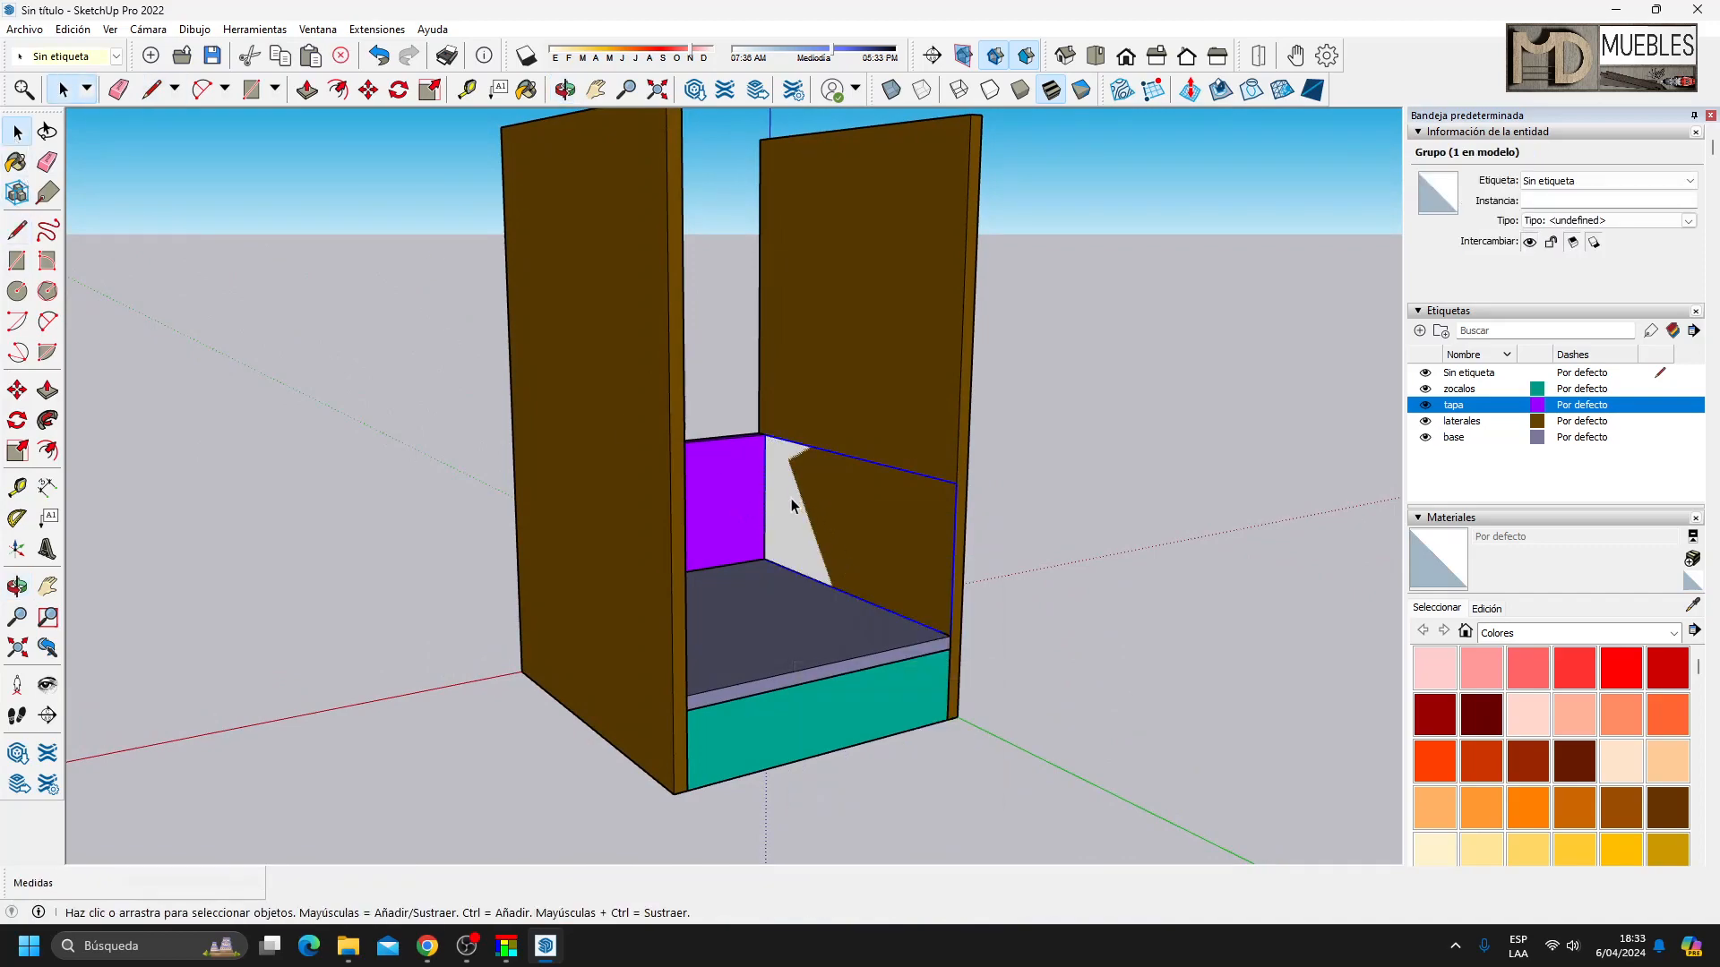
pyautogui.doubleClick(791, 498)
pyautogui.press('p')
pyautogui.click(772, 516)
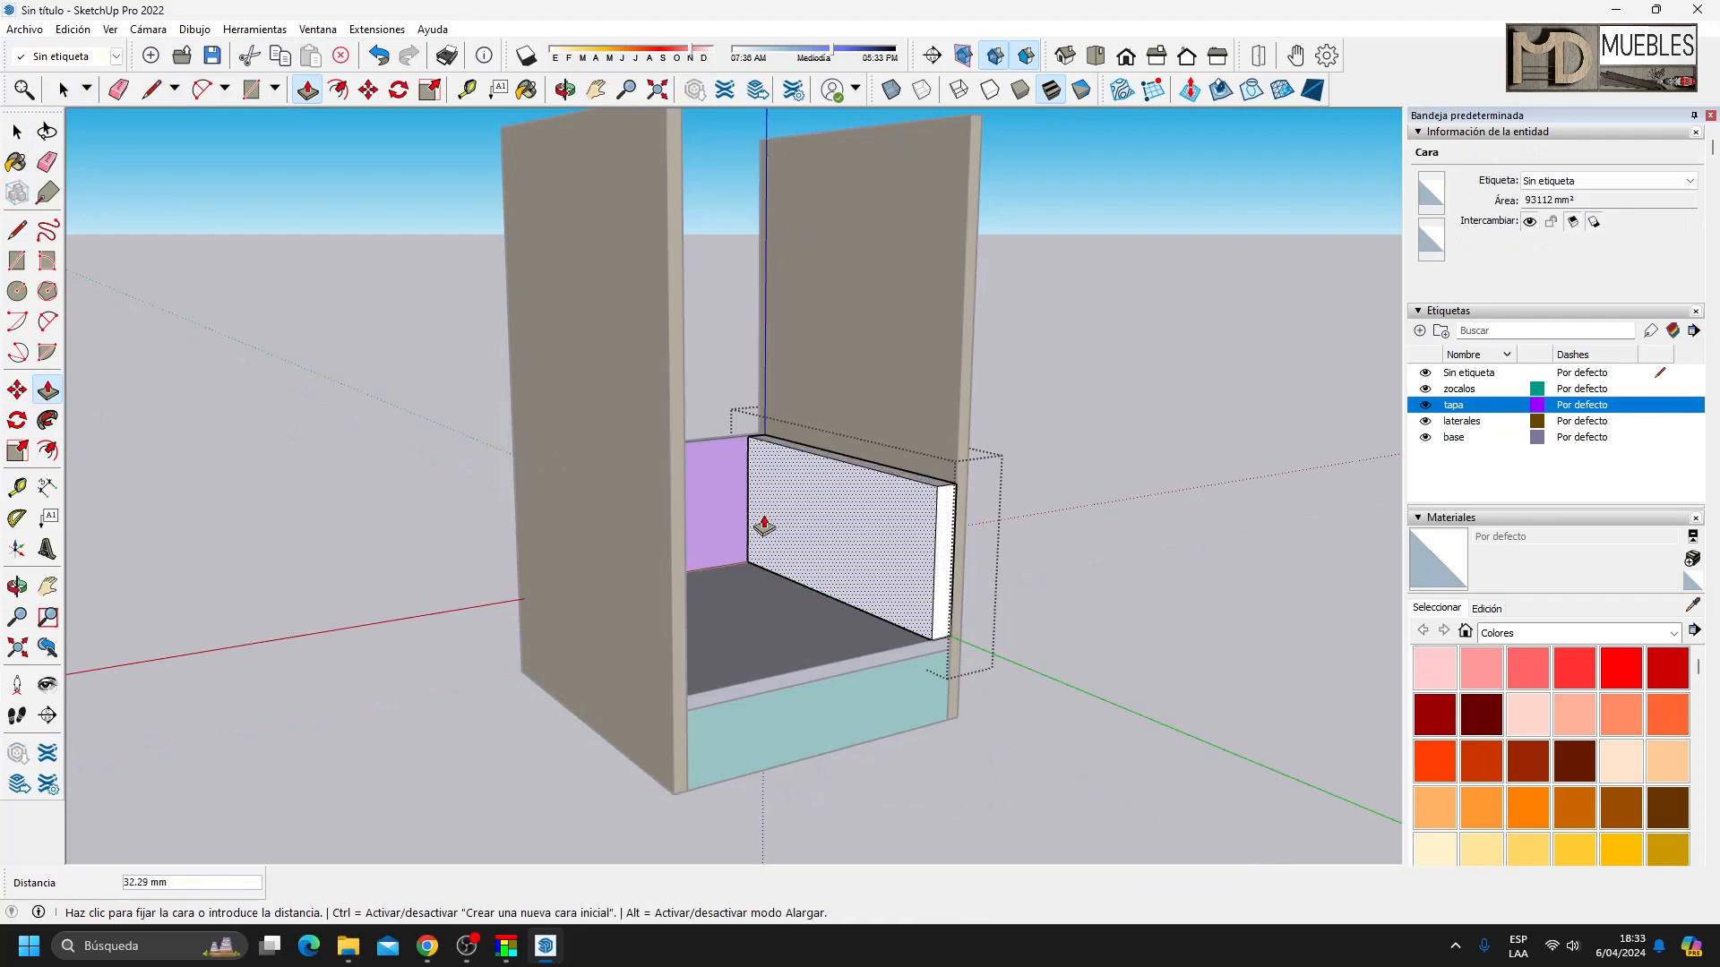
pyautogui.write('18')
pyautogui.press('Return')
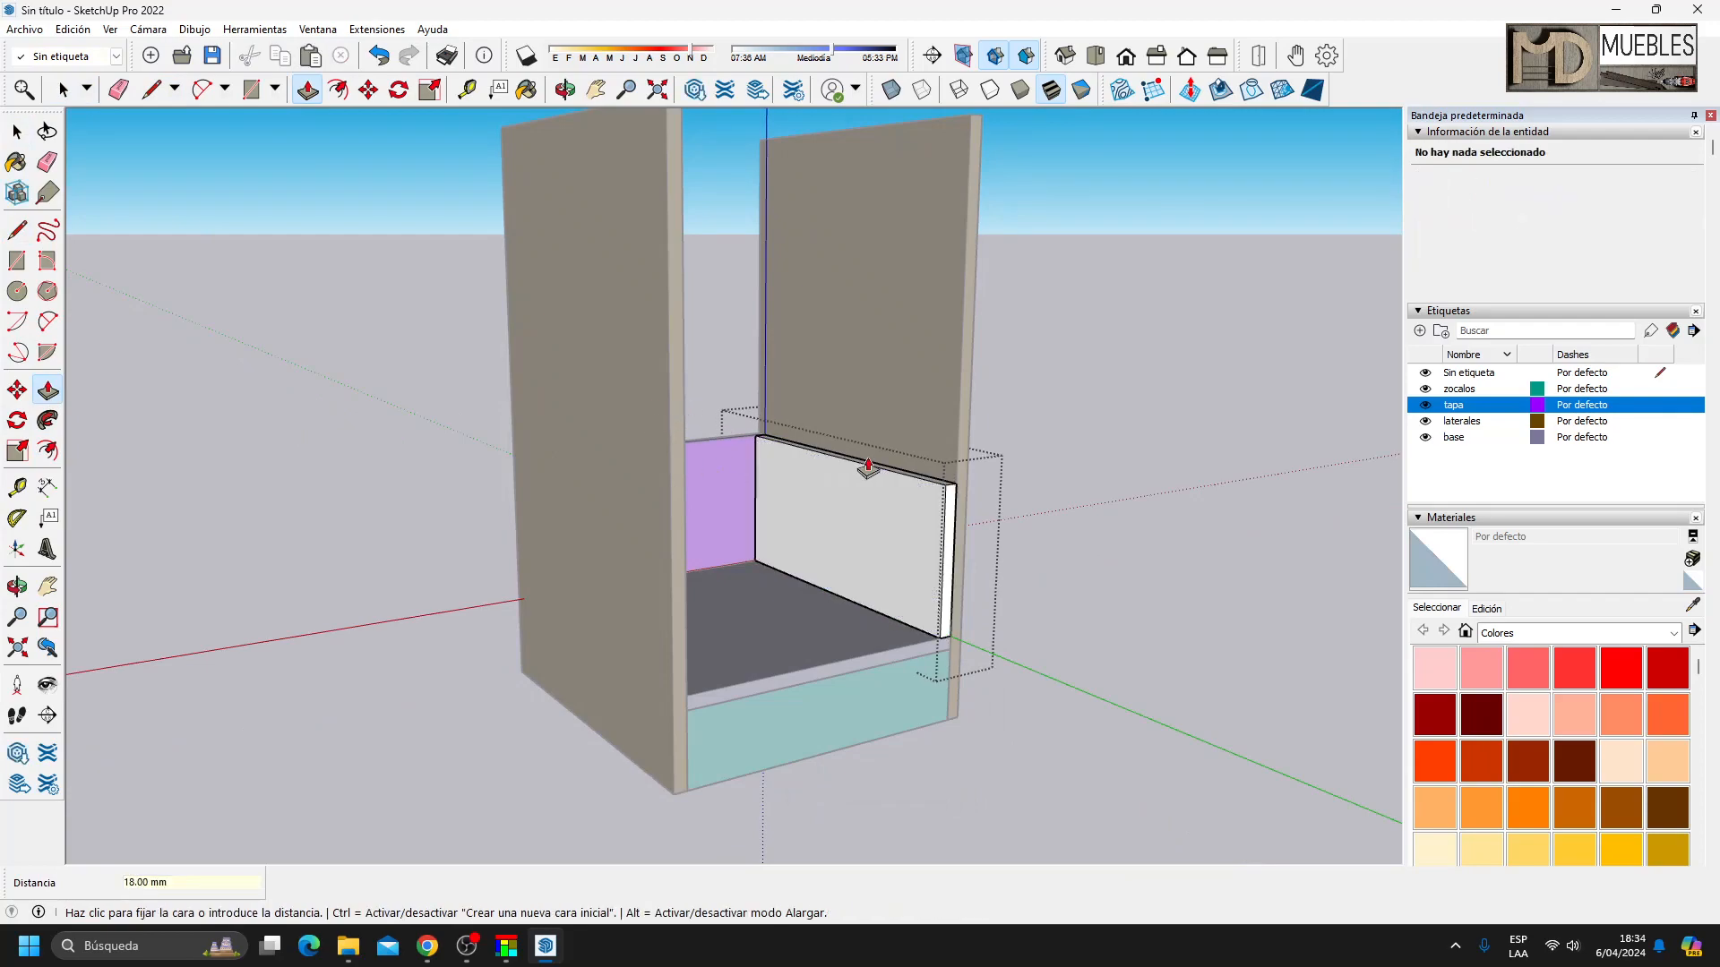
# Push the inner side board's free end face inward by 18 mm and set it back once more.
pyautogui.scroll(2, 957, 636)
pyautogui.moveTo(908, 790); pyautogui.dragTo(982, 526, button='middle')
pyautogui.click(983, 526)
pyautogui.click(986, 667)
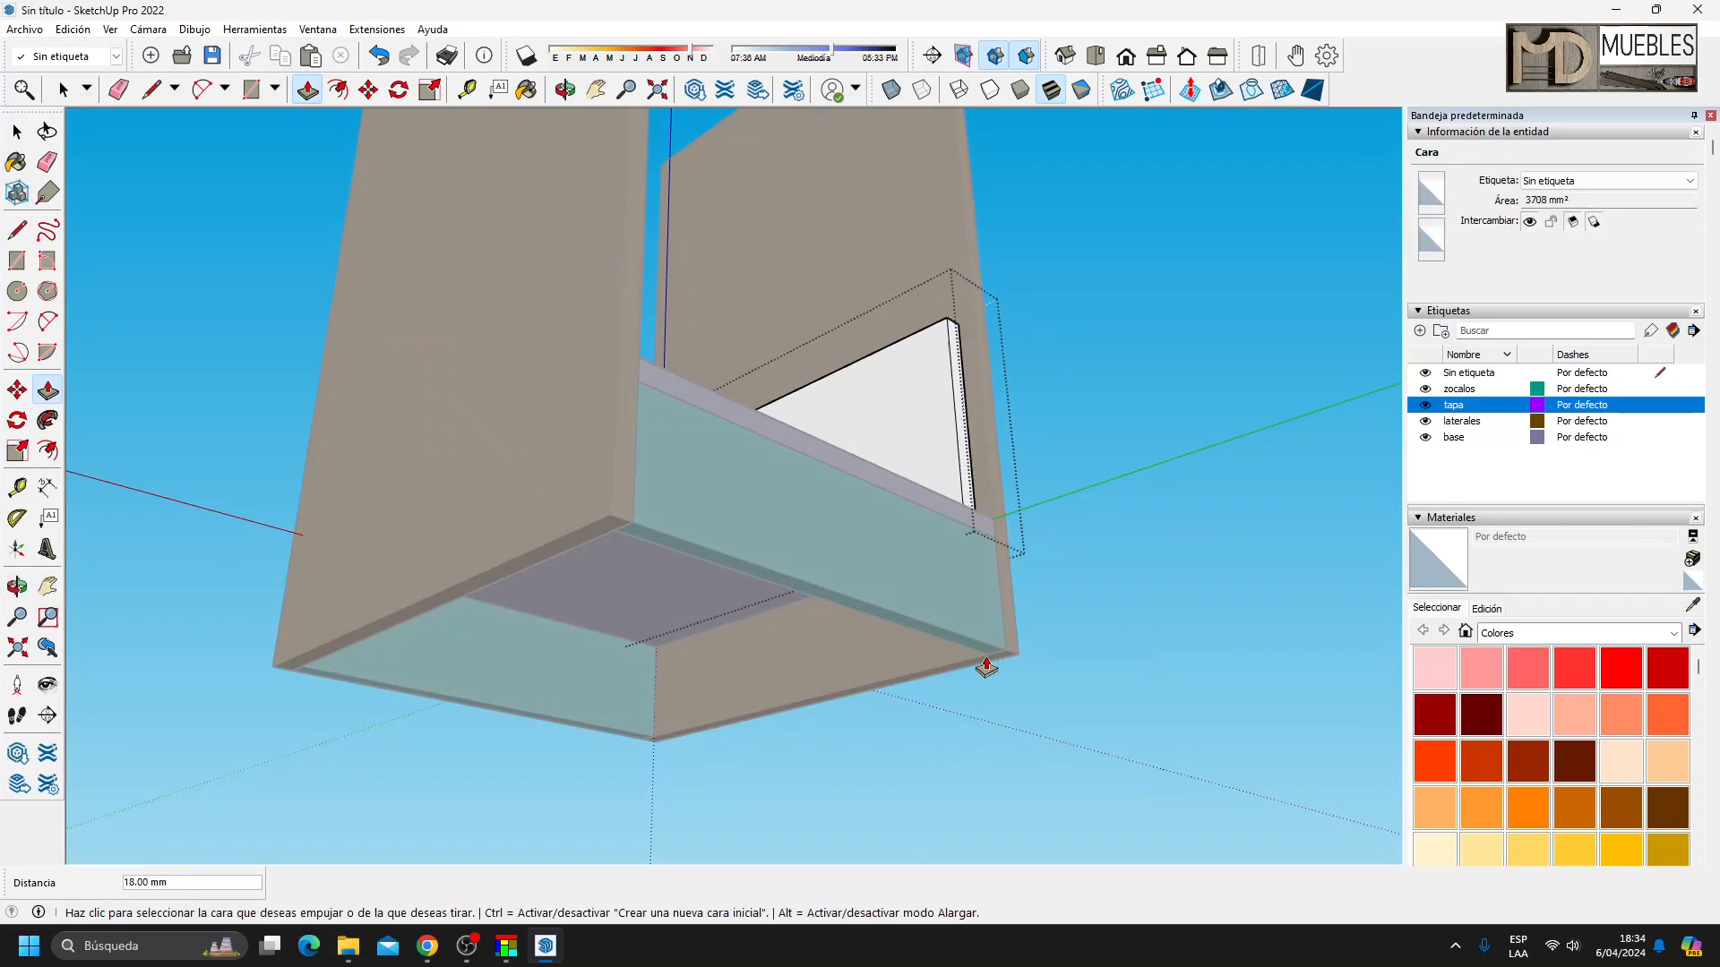
pyautogui.click(961, 457)
pyautogui.press('Return')
# Lower the inner side board's top face by 20 mm with Push/Pull.
pyautogui.moveTo(942, 459); pyautogui.dragTo(841, 714, button='middle')
pyautogui.click(909, 361)
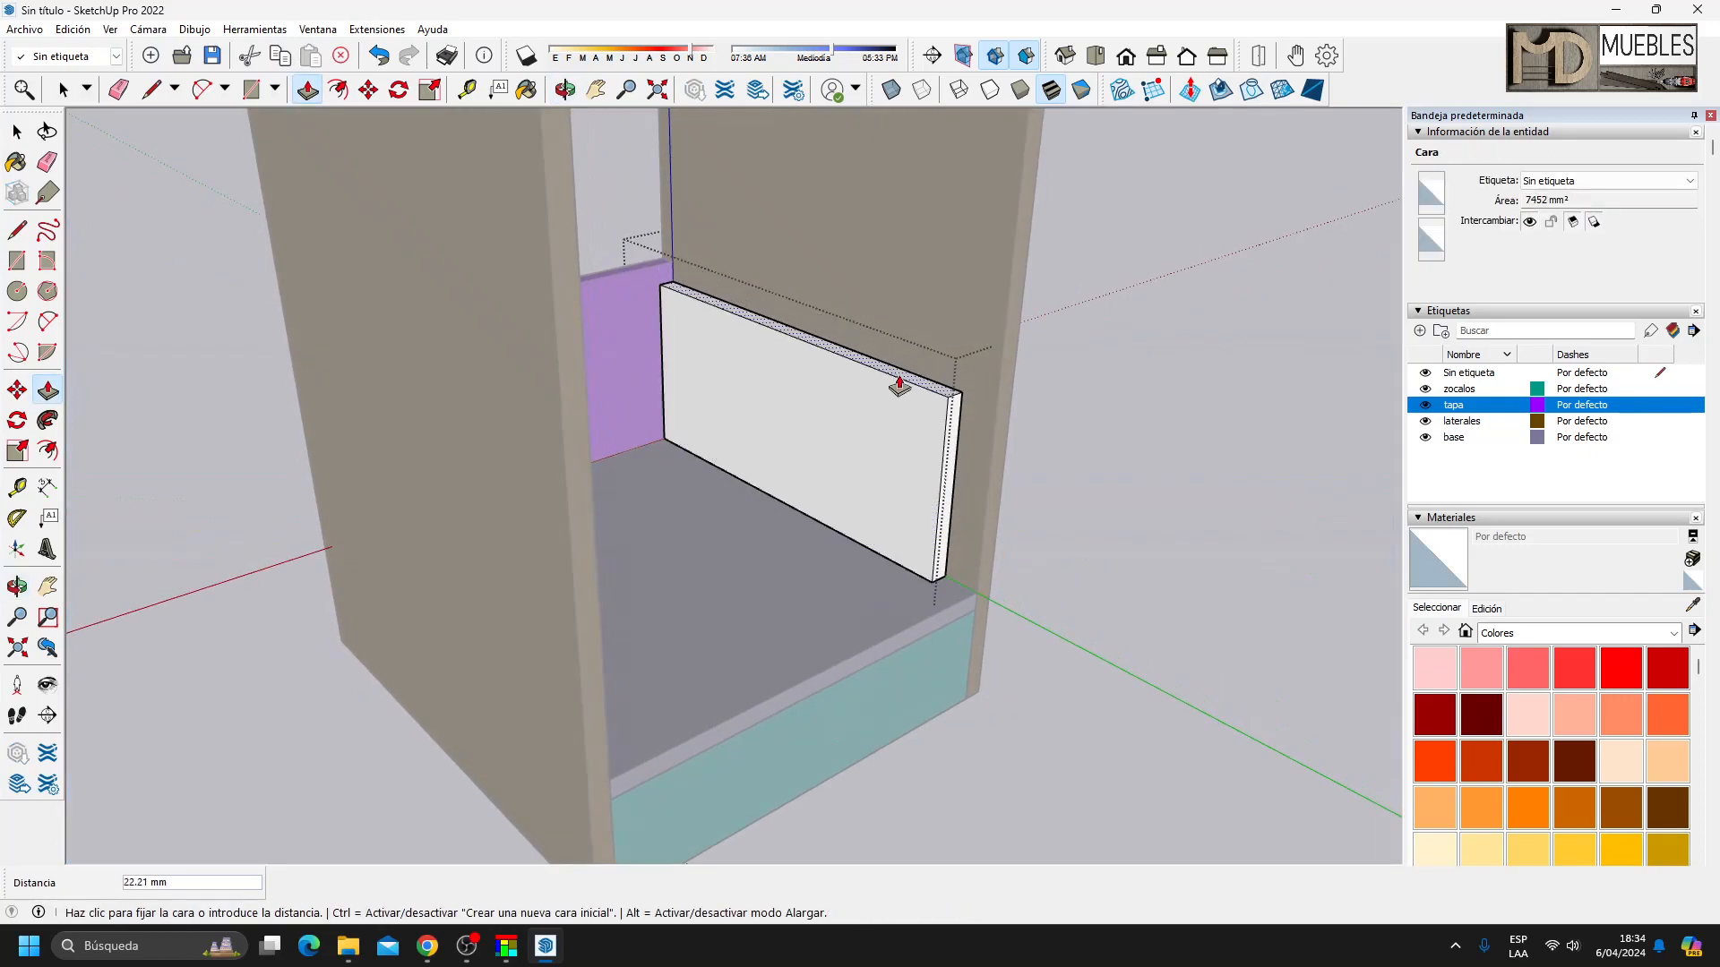
pyautogui.press('Escape')
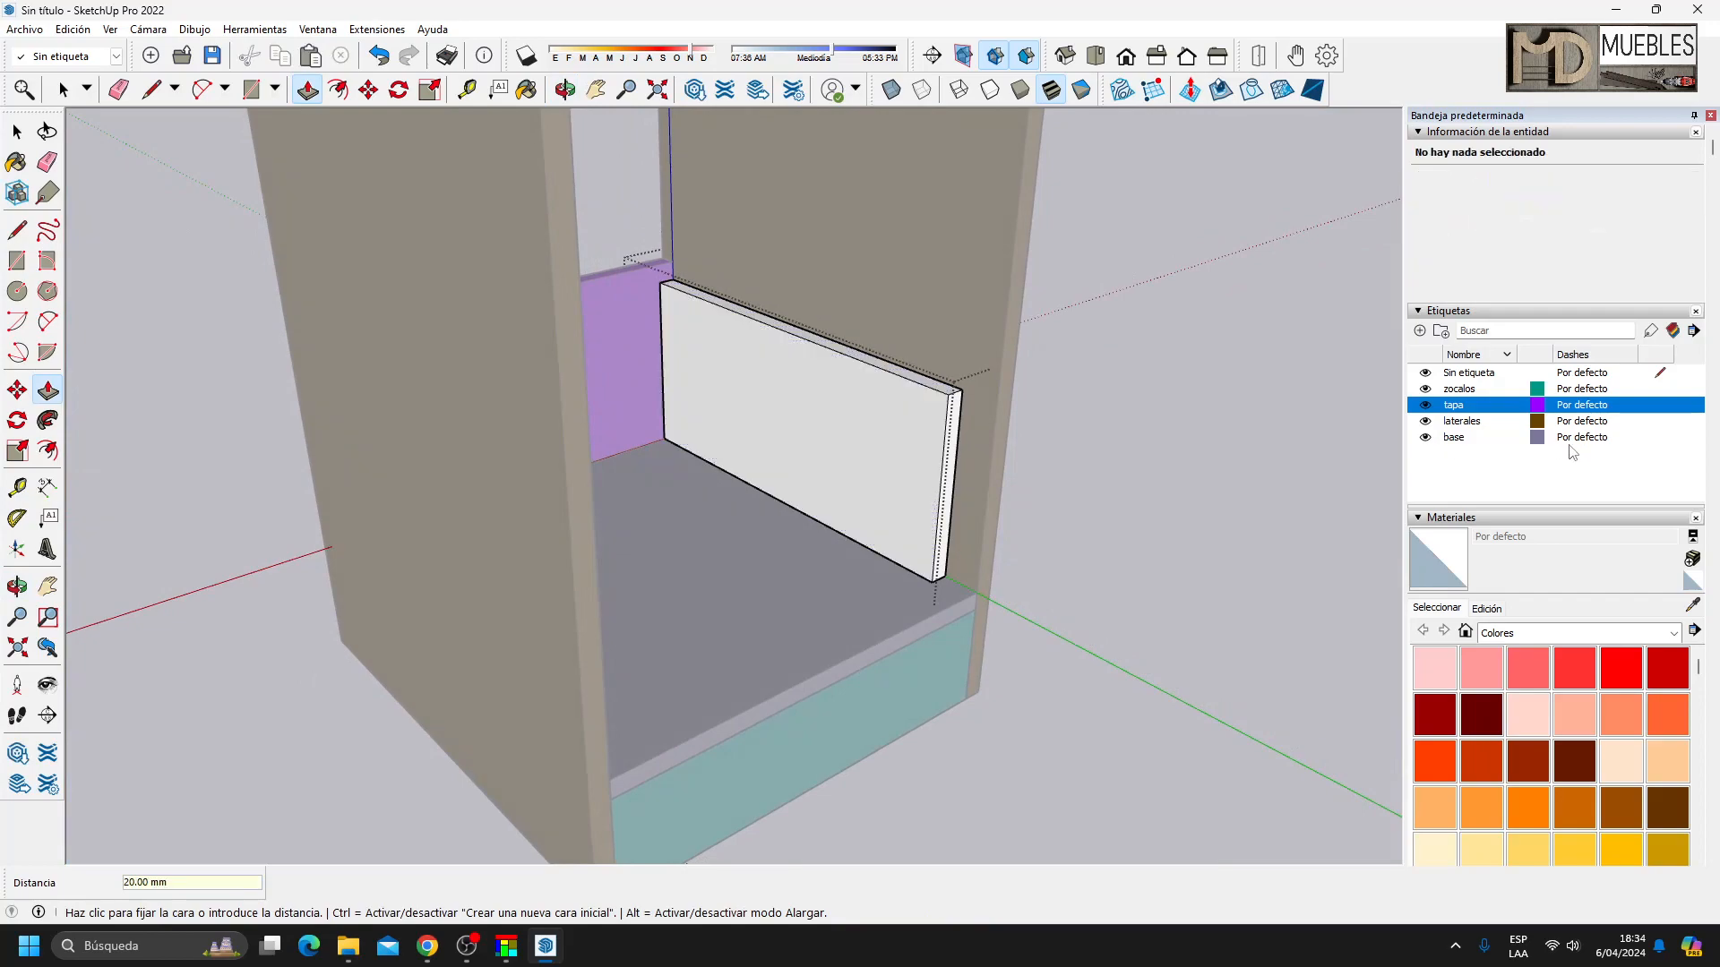
# Hide the base tag and push the inner side board's bottom face up by 20 mm.
pyautogui.click(1425, 437)
pyautogui.moveTo(1128, 552); pyautogui.dragTo(710, 564, button='middle')
pyautogui.click(723, 555)
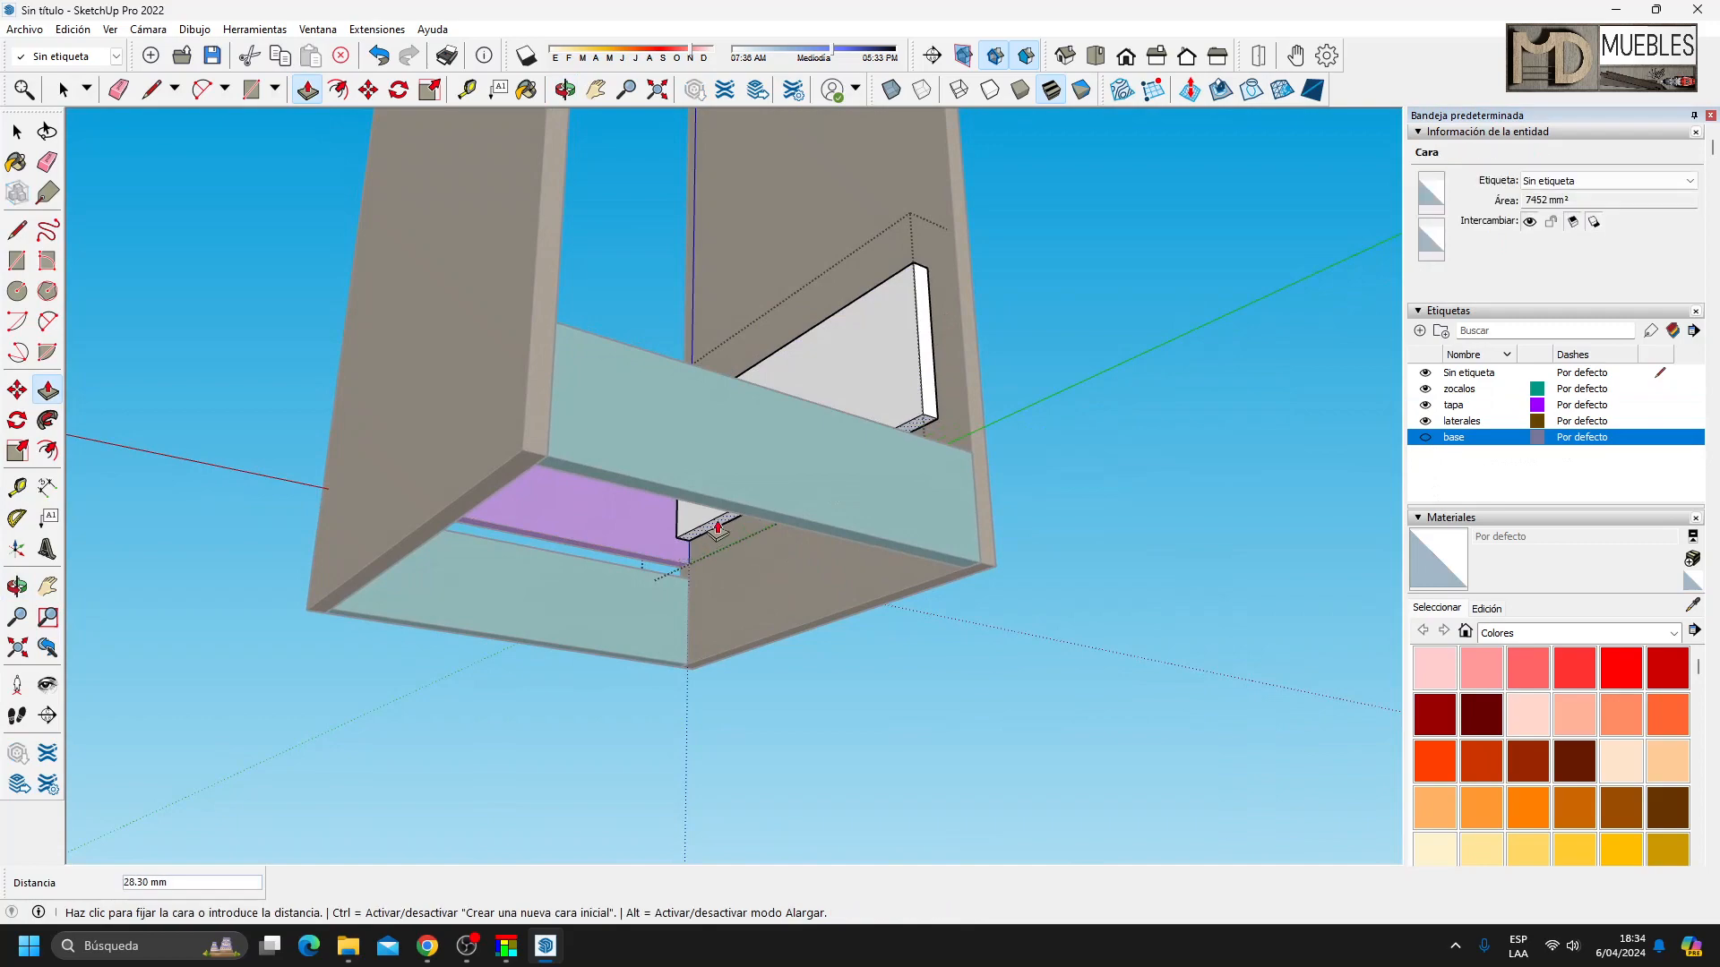
pyautogui.write('20')
pyautogui.press('Return')
# Show the base tag again and exit the inner side board's group.
pyautogui.moveTo(963, 279); pyautogui.dragTo(1017, 672, button='middle')
pyautogui.click(1425, 437)
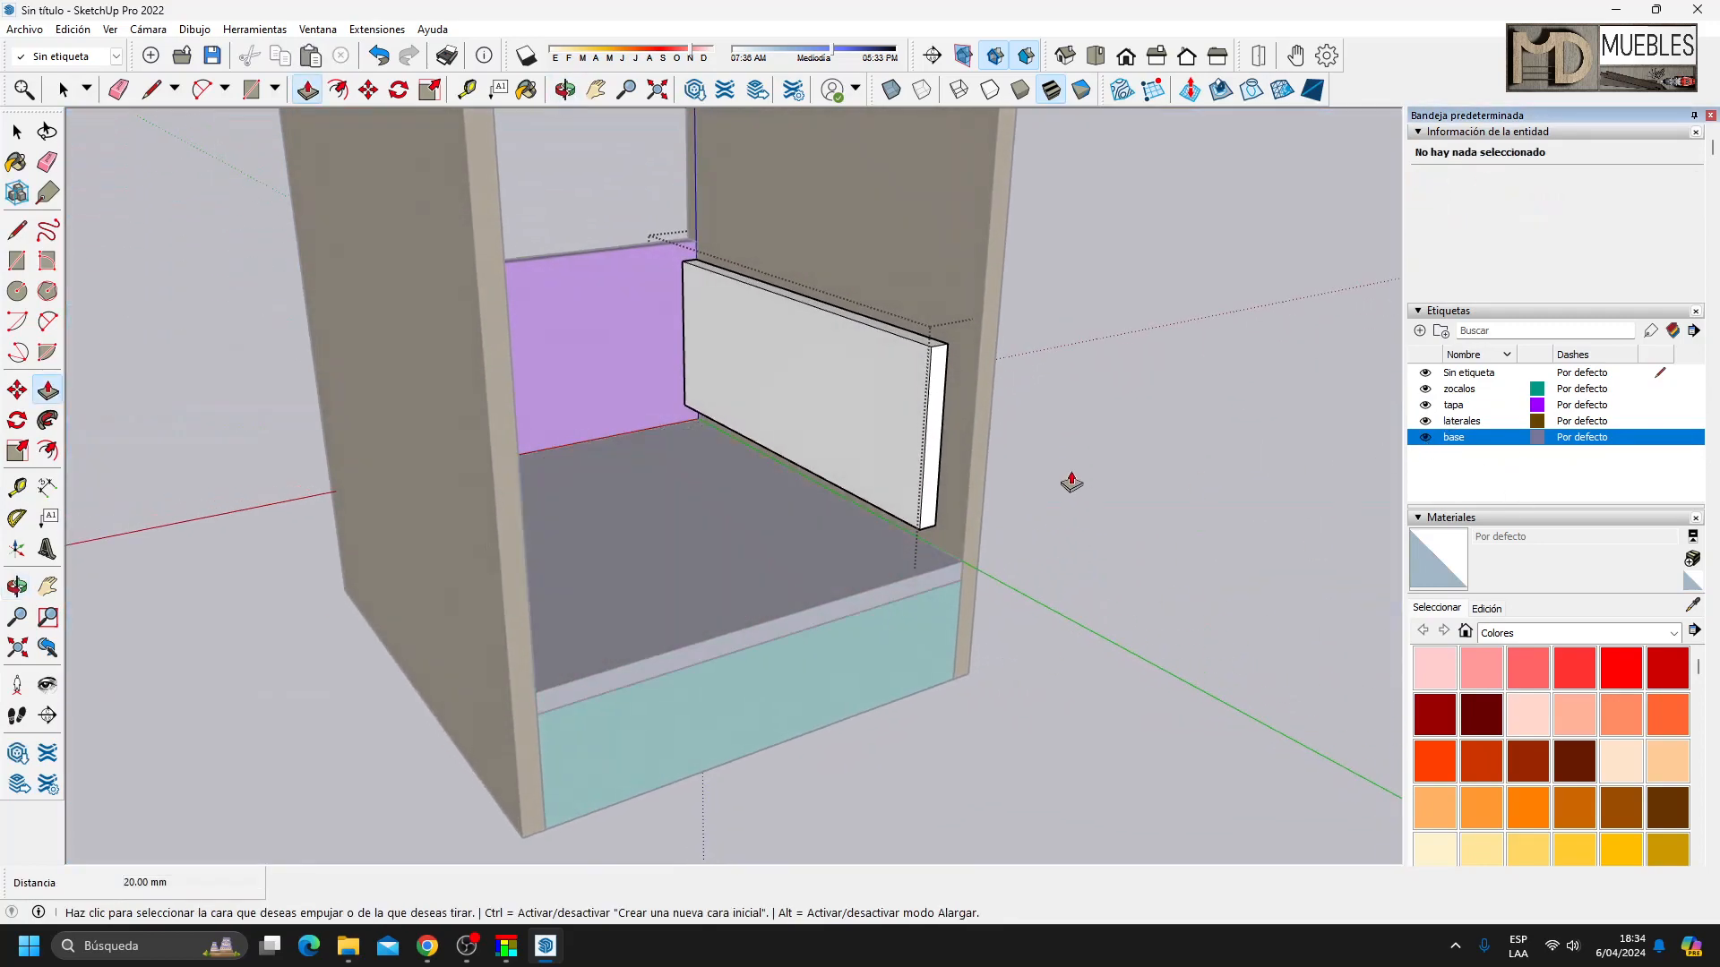
pyautogui.moveTo(1078, 482); pyautogui.dragTo(989, 491, button='middle')
pyautogui.click(17, 132)
pyautogui.click(595, 223)
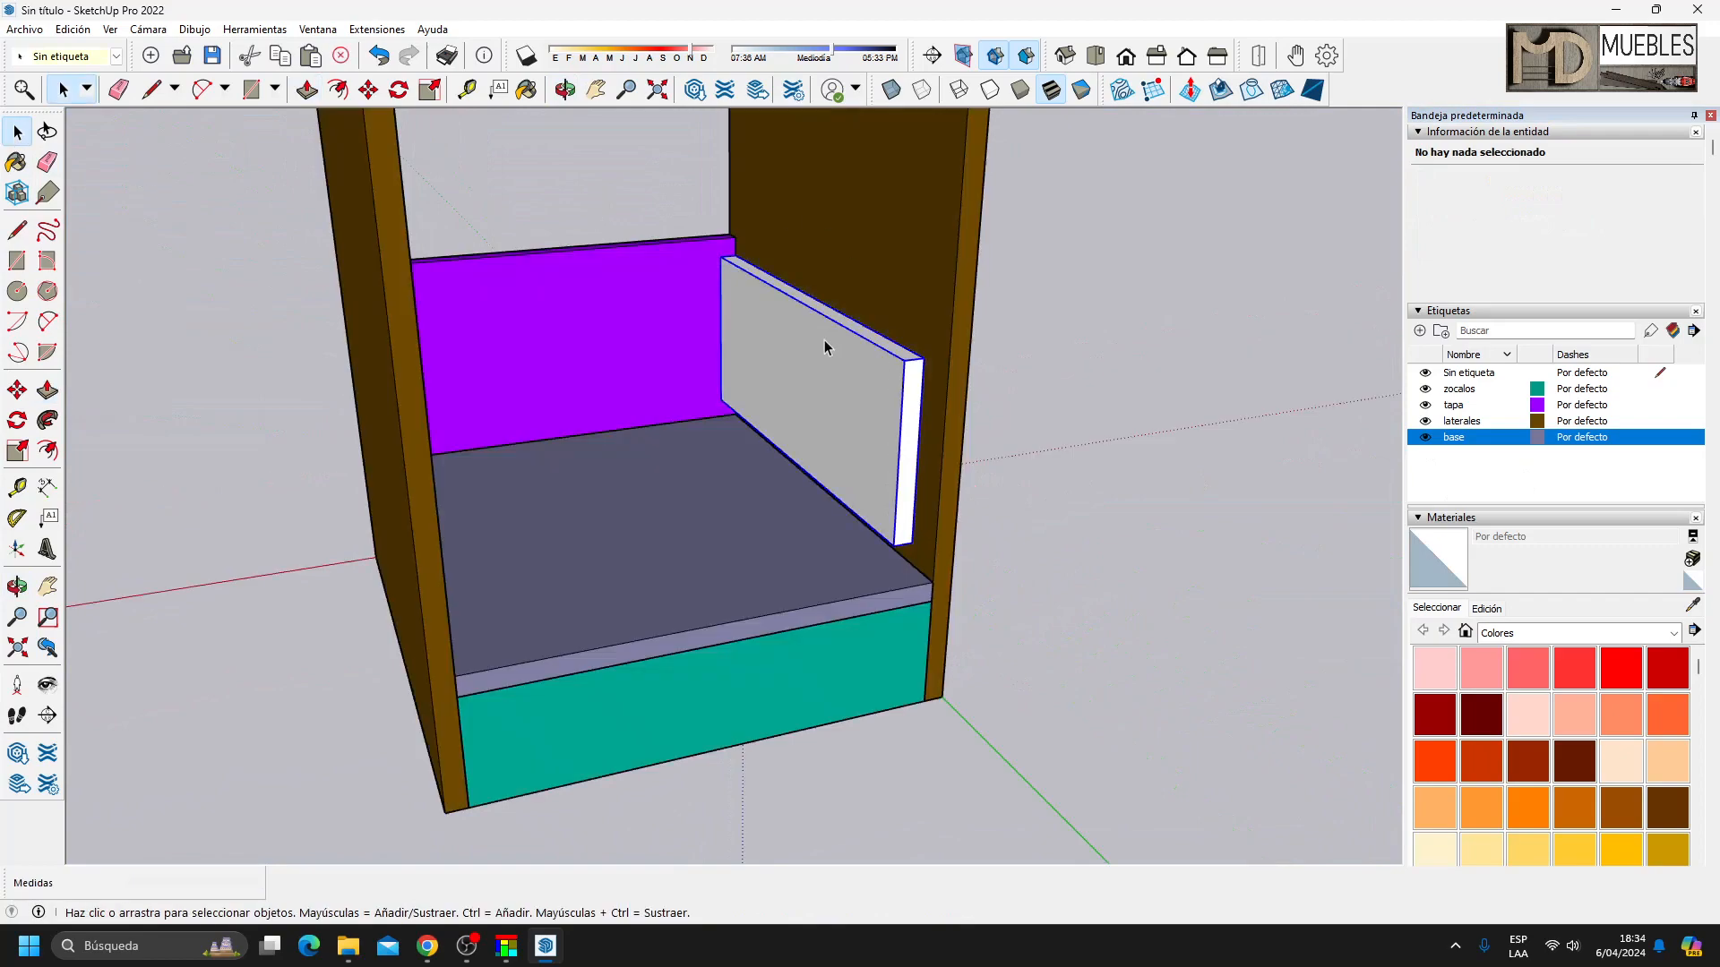
# Create a tag named "lateral cajon" and assign the inner side board's group to it.
pyautogui.click(824, 341)
pyautogui.click(1420, 331)
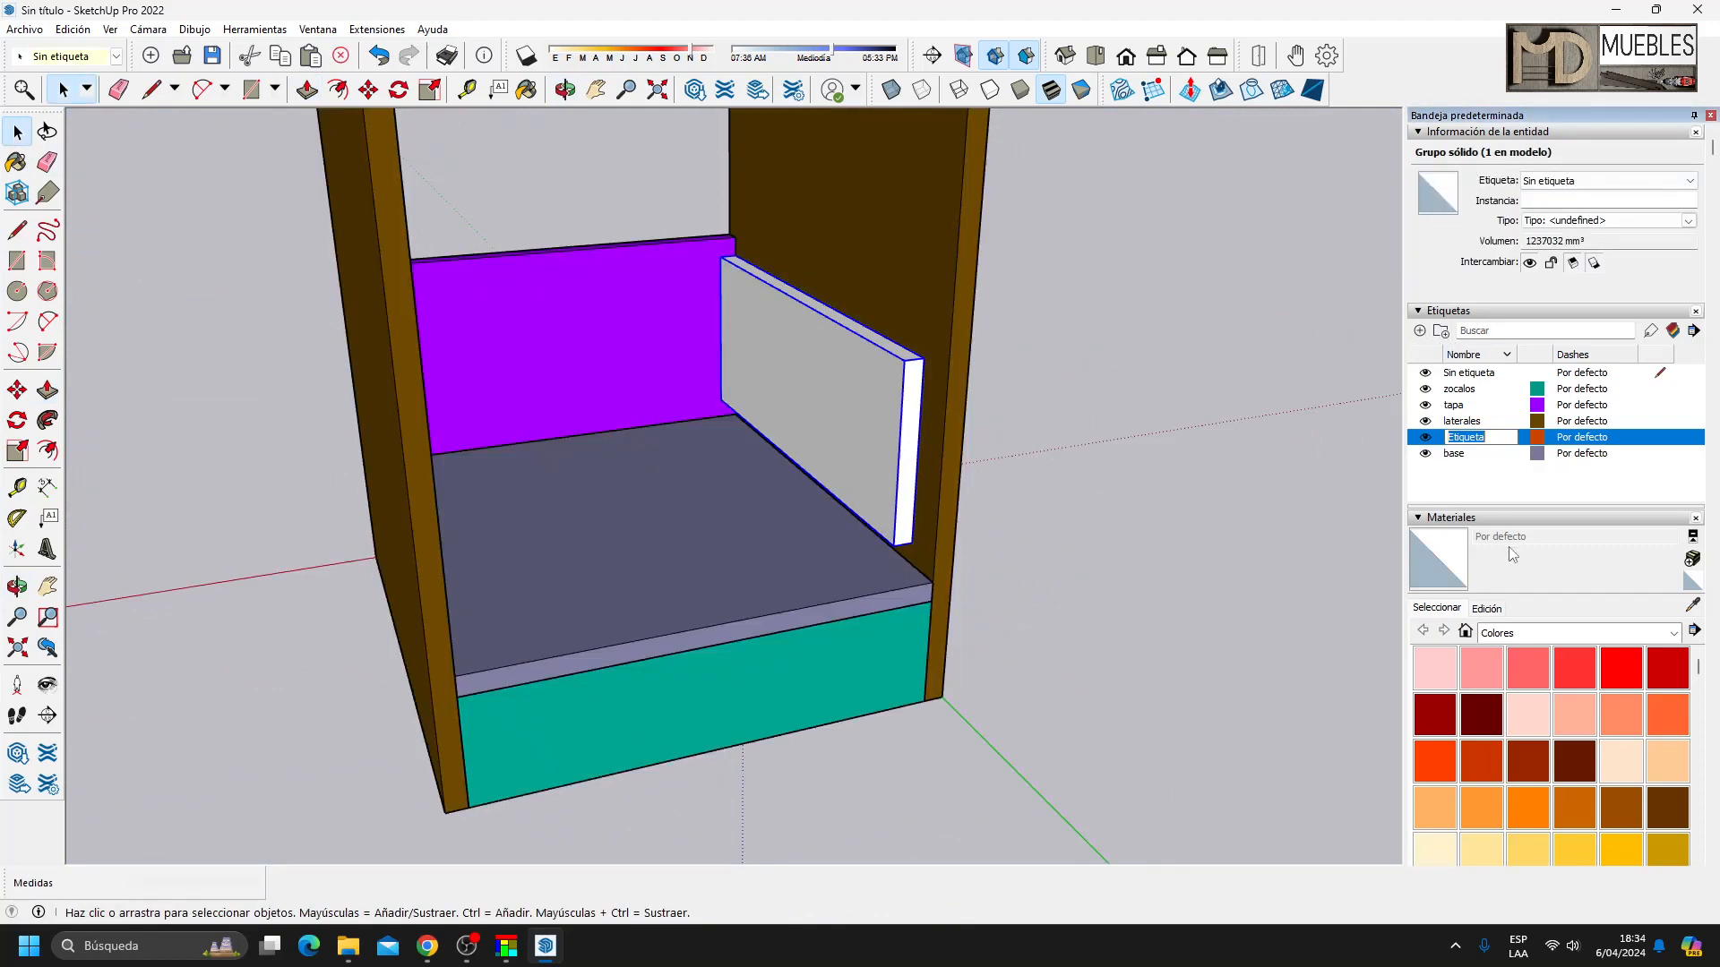
pyautogui.write('lateral cajon')
pyautogui.click(1541, 184)
pyautogui.click(1567, 220)
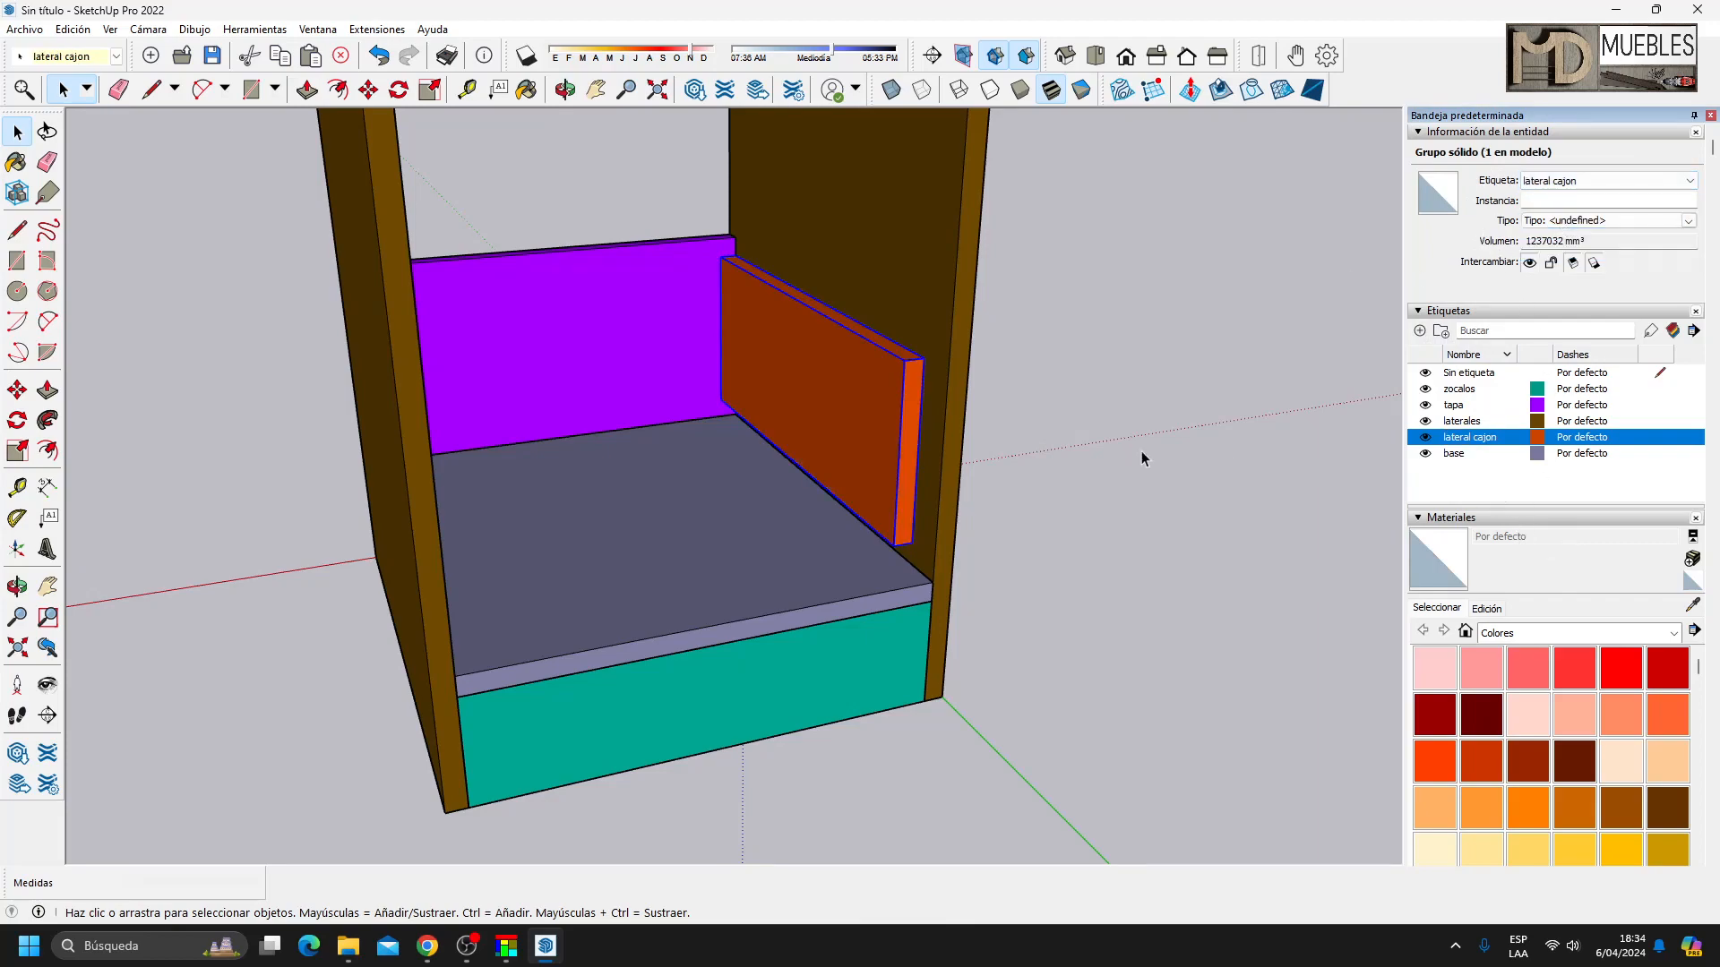
pyautogui.click(1003, 415)
# Move the drawer side board 13 mm inward, away from the adjacent cabinet side panel.
pyautogui.click(819, 362)
pyautogui.moveTo(819, 358); pyautogui.dragTo(788, 287, button='middle')
pyautogui.press('m')
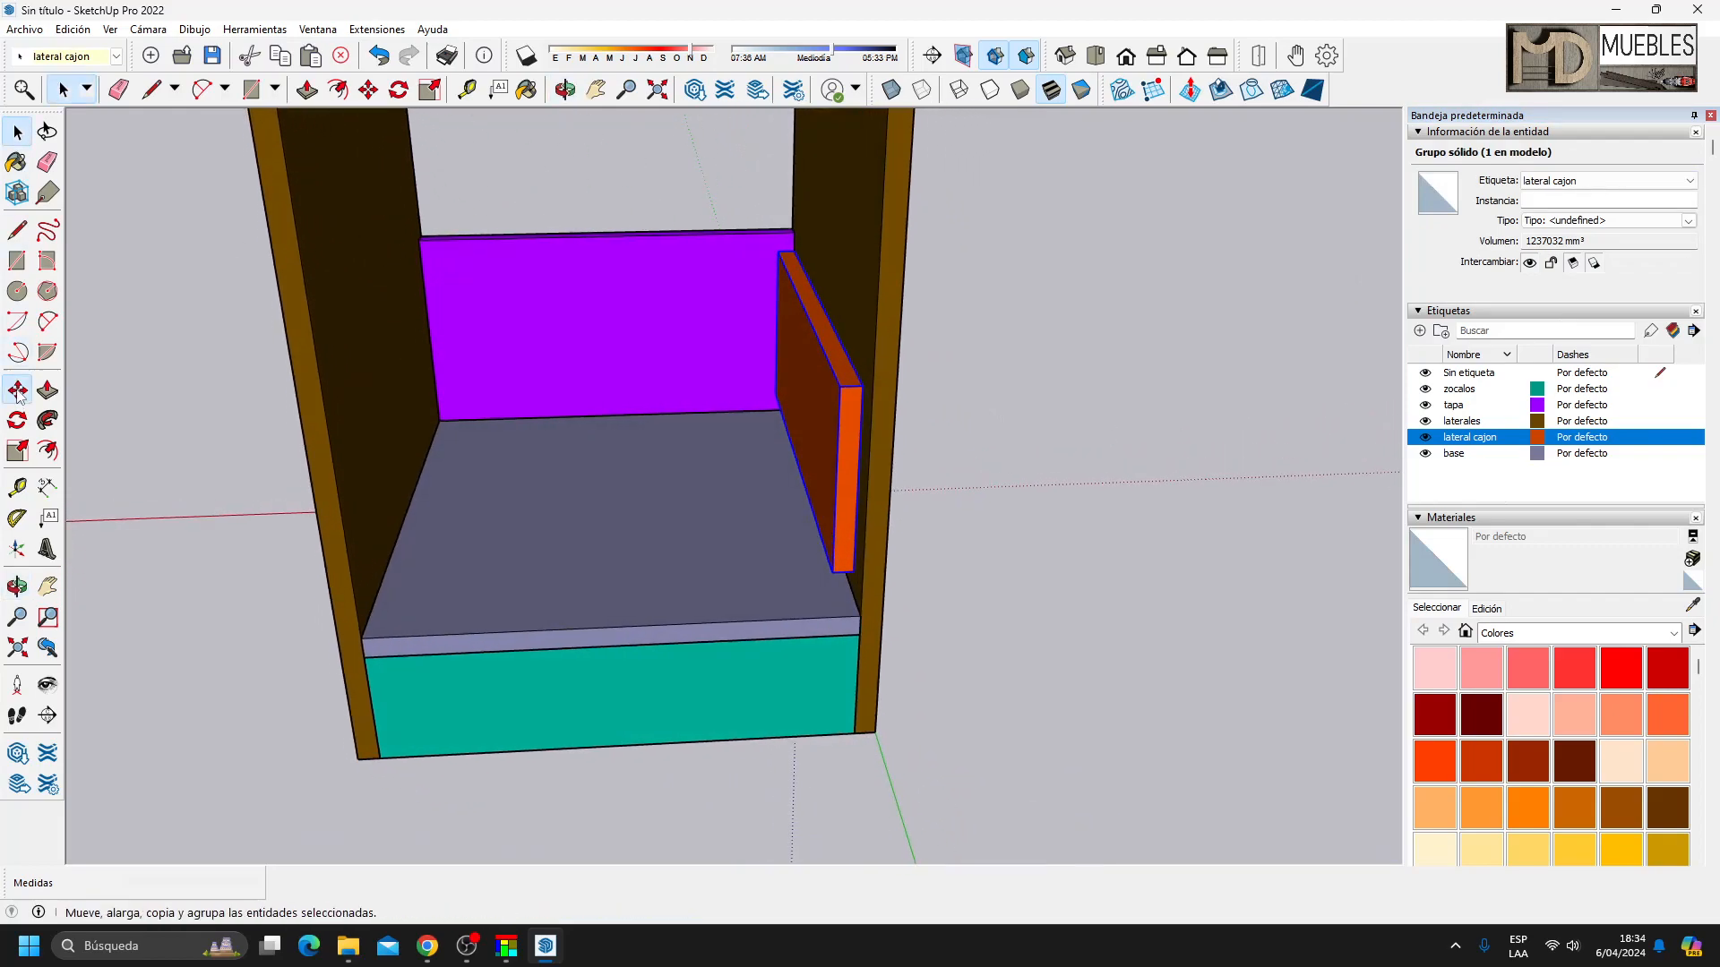
pyautogui.click(774, 254)
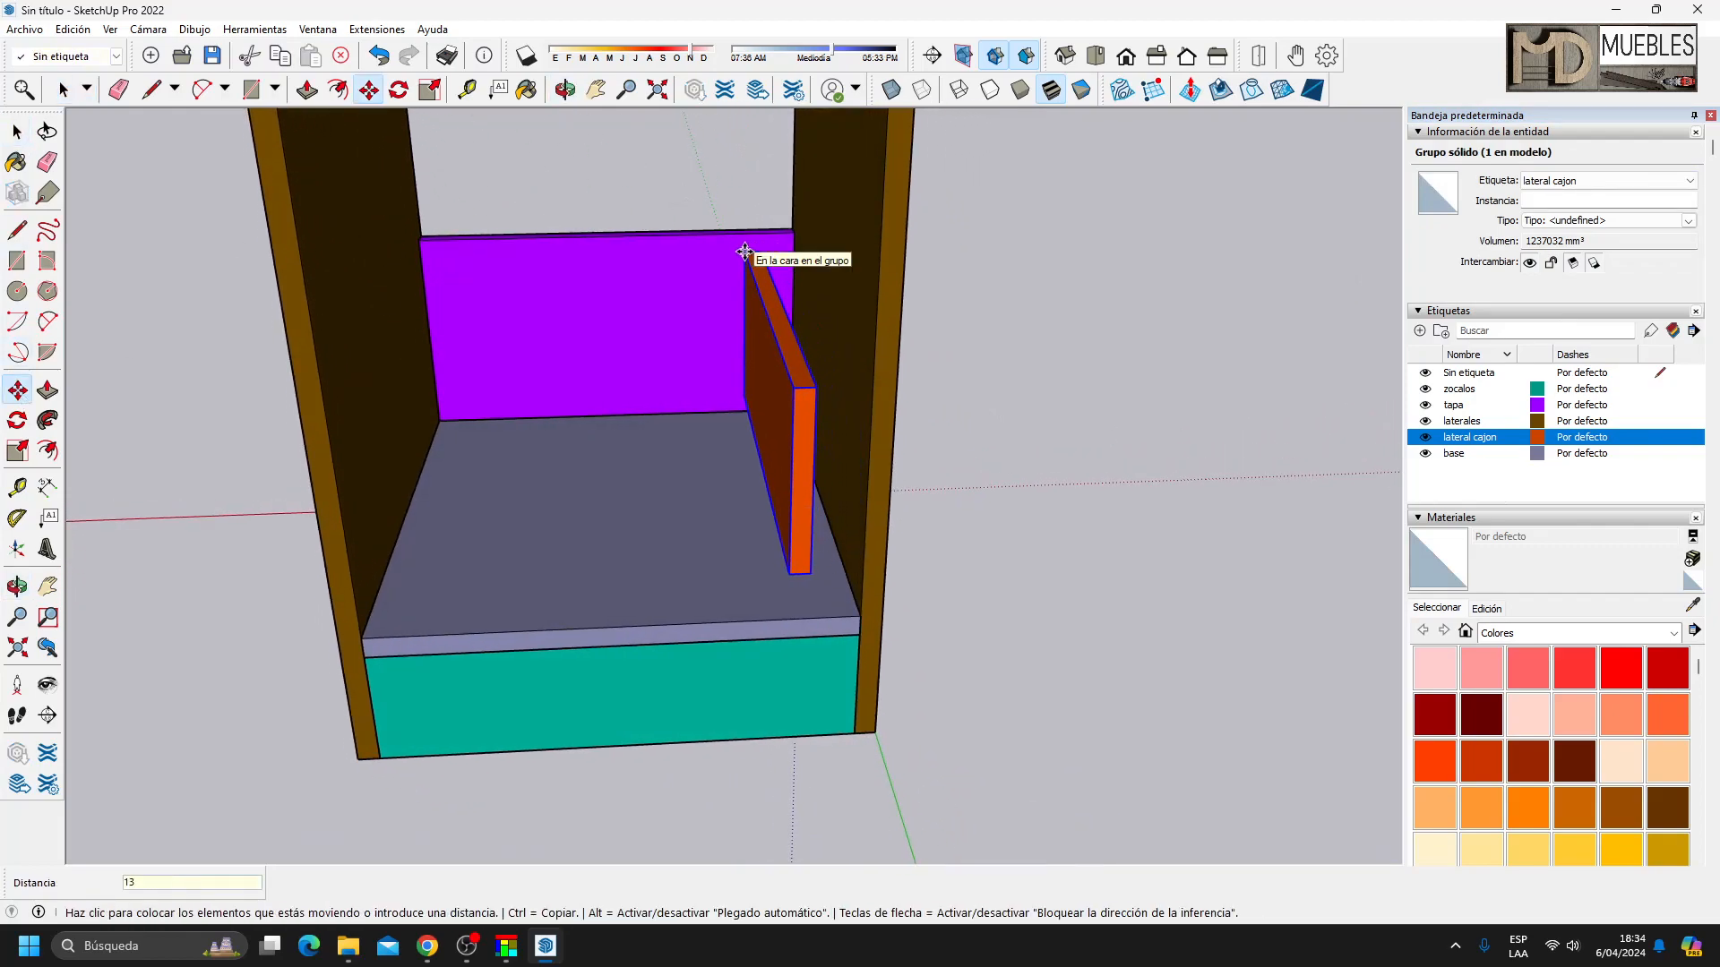
pyautogui.press('Return')
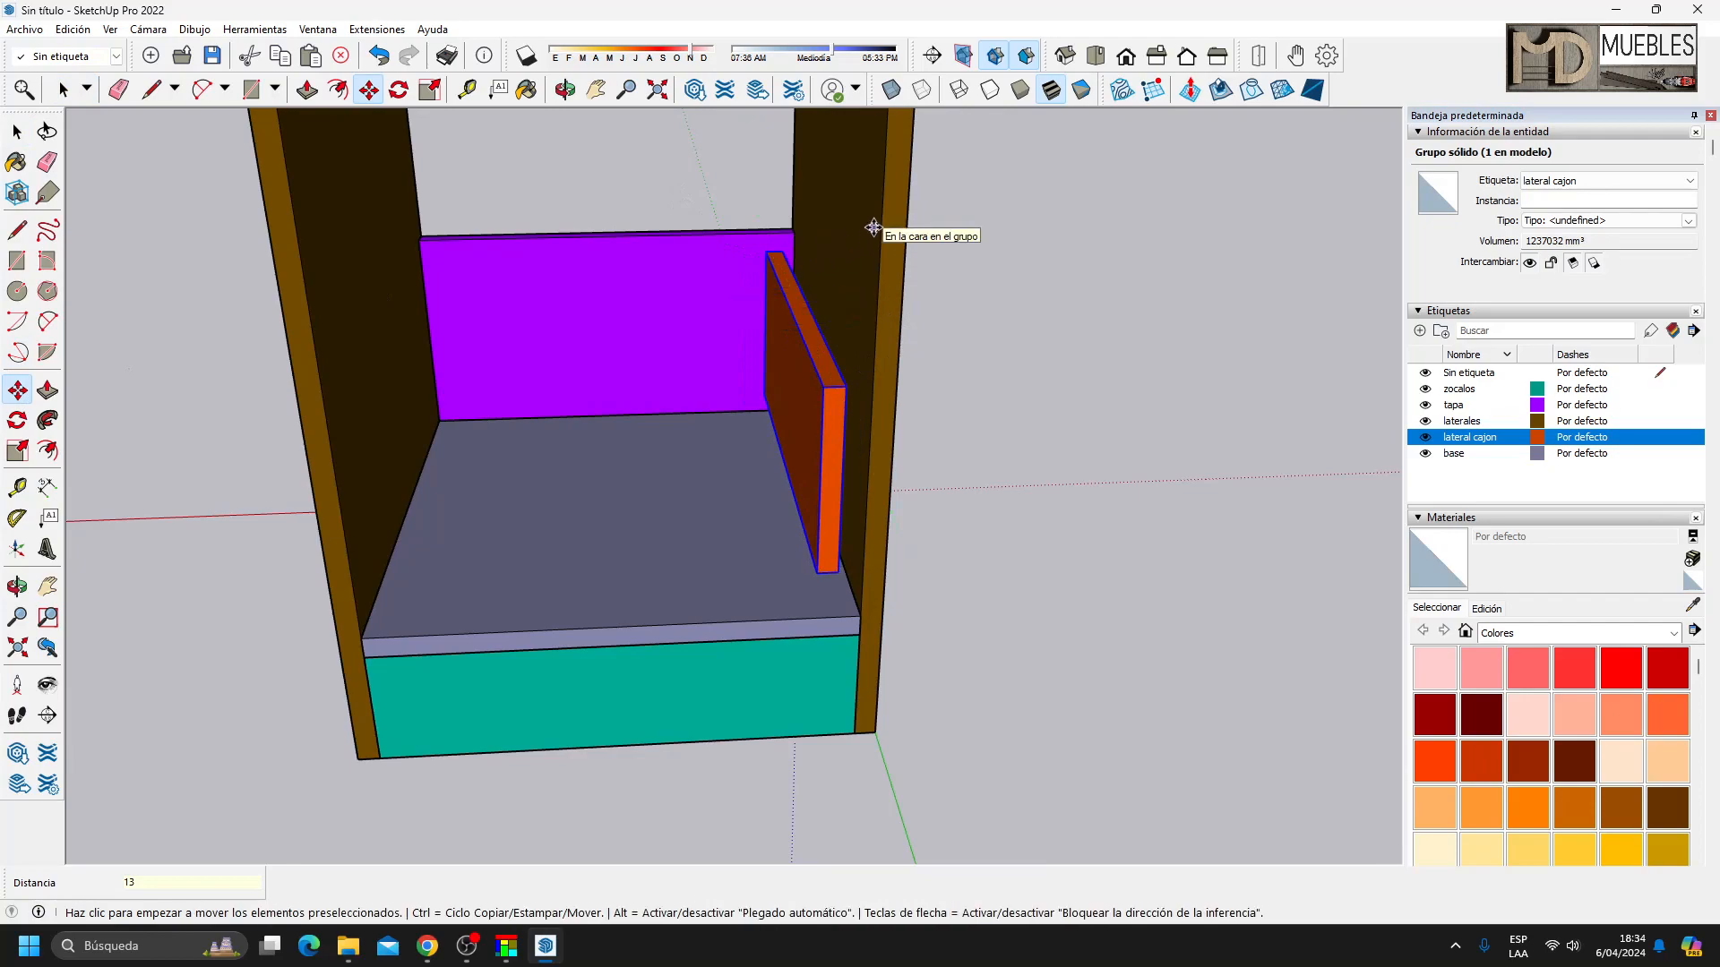
# Copy the drawer side board to the opposite cabinet side panel, moving the copy inward by 18 mm plus a further clearance gap.
pyautogui.hotkey('ctrl', 'v')
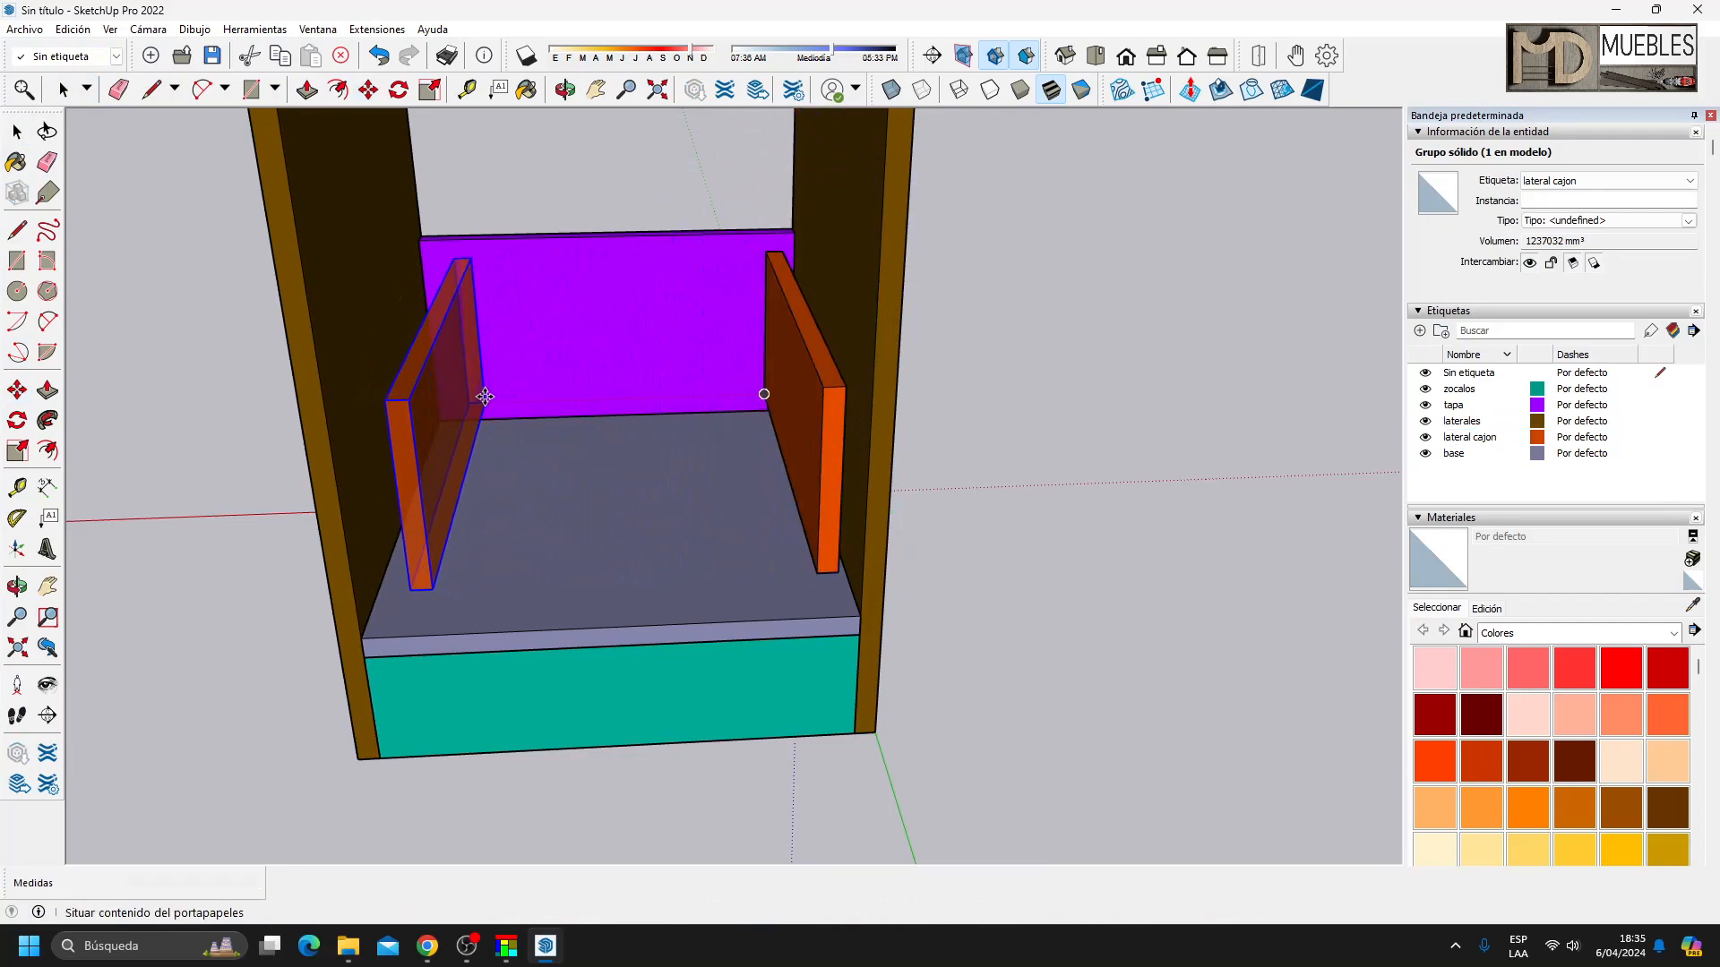
pyautogui.click(436, 404)
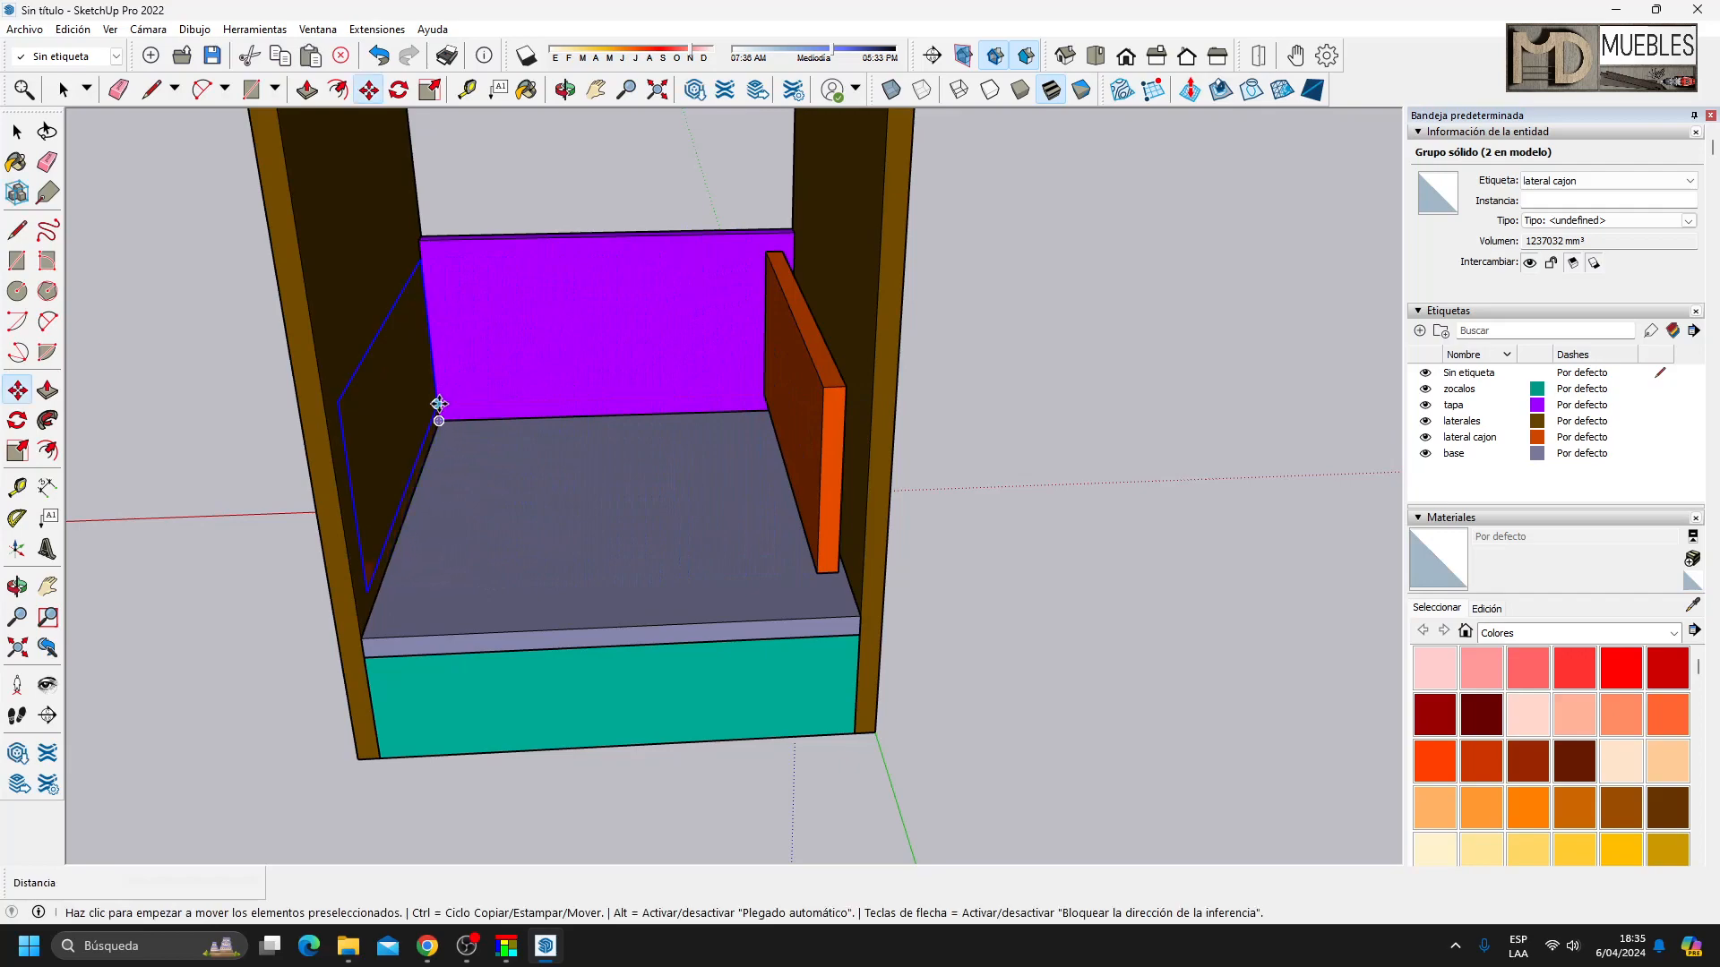
pyautogui.click(383, 583)
pyautogui.click(401, 585)
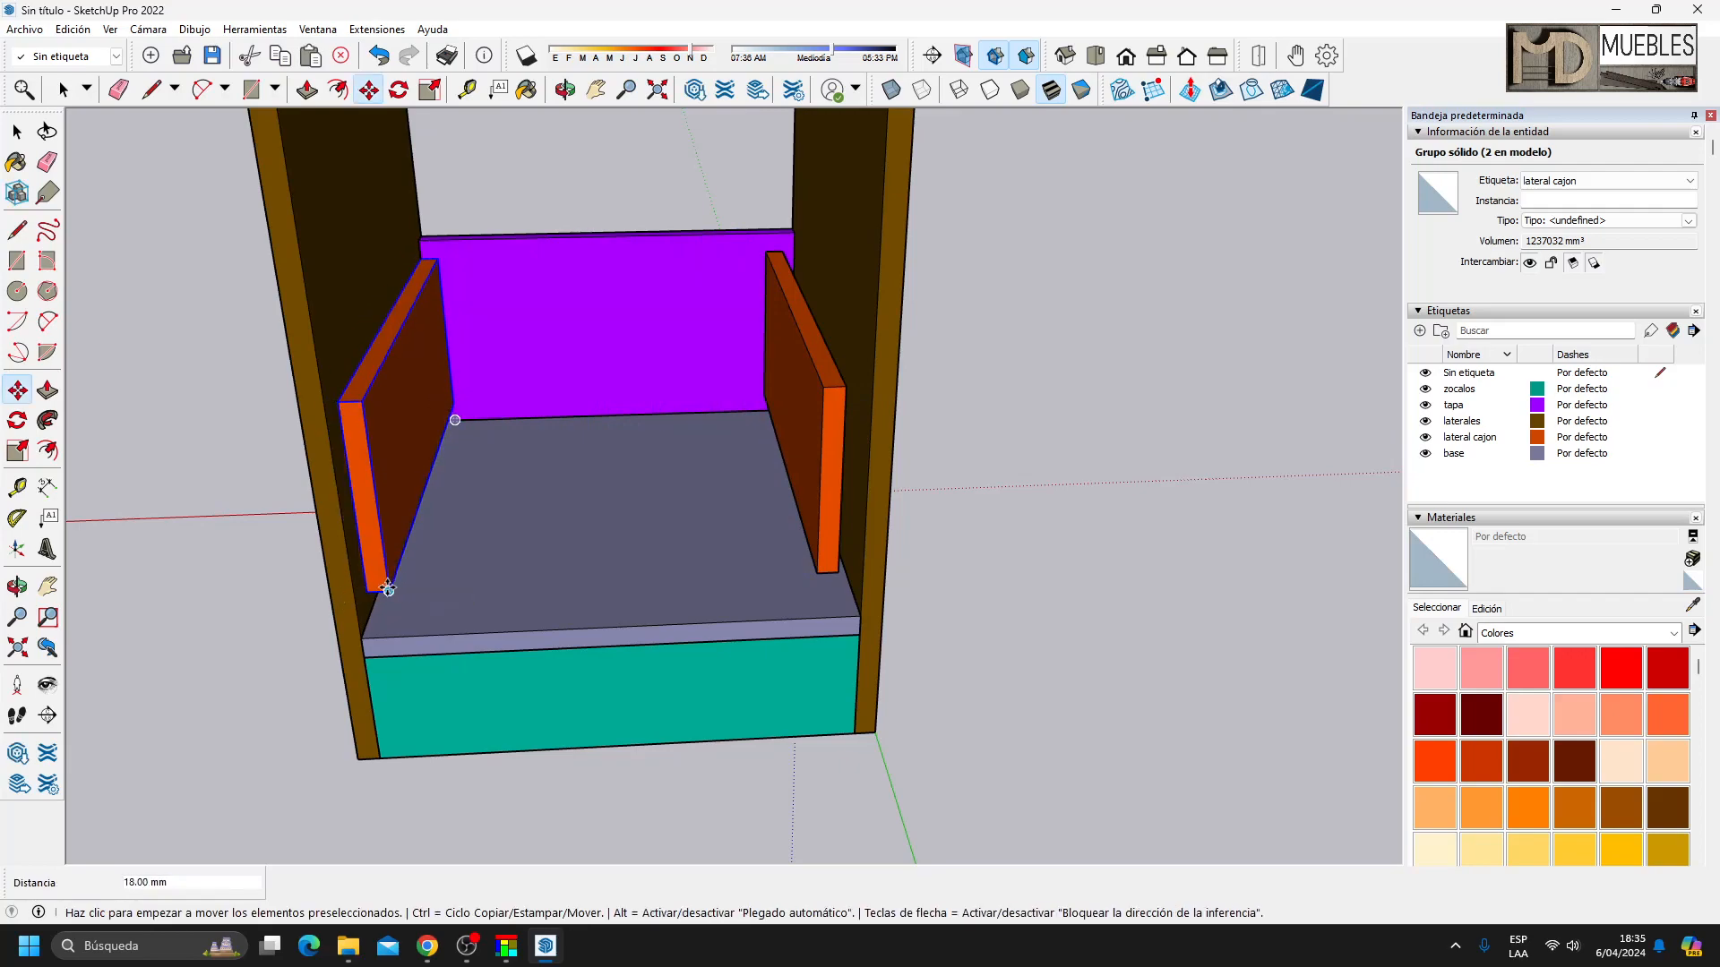
pyautogui.click(455, 400)
pyautogui.click(469, 400)
# Draw a rectangular face between the front ends of the two drawer side boards and make it a group.
pyautogui.moveTo(722, 534); pyautogui.dragTo(588, 476, button='middle')
pyautogui.press('space')
pyautogui.click(203, 268)
pyautogui.click(11, 233)
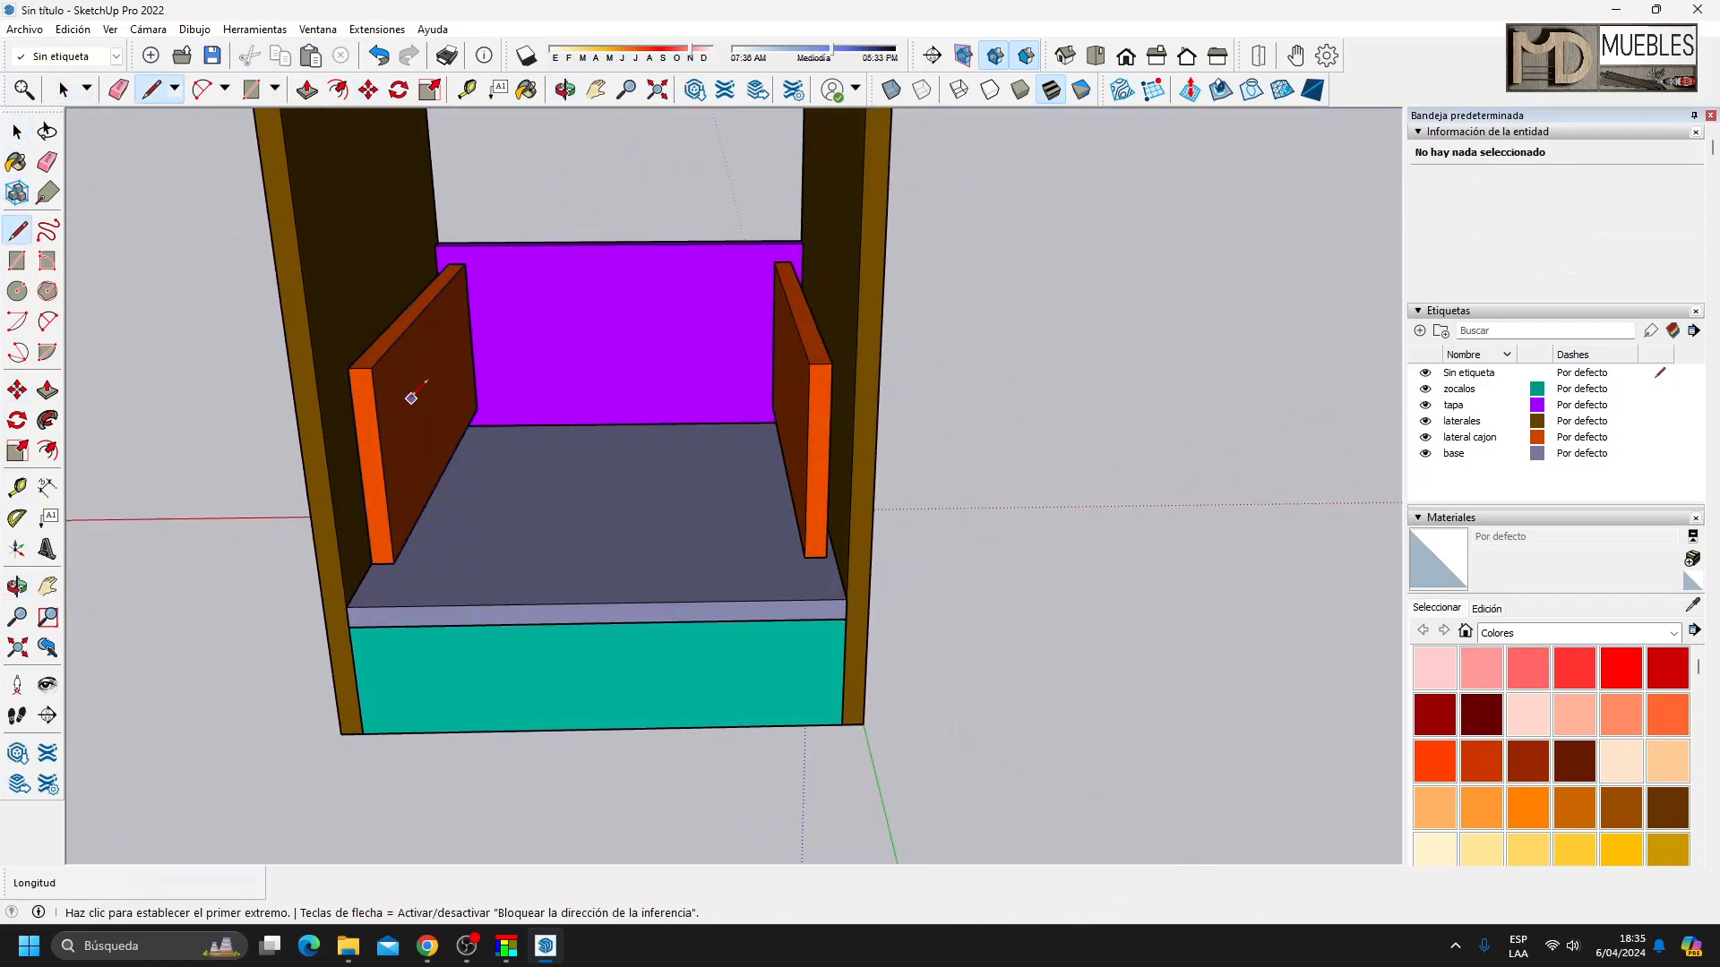
pyautogui.click(371, 368)
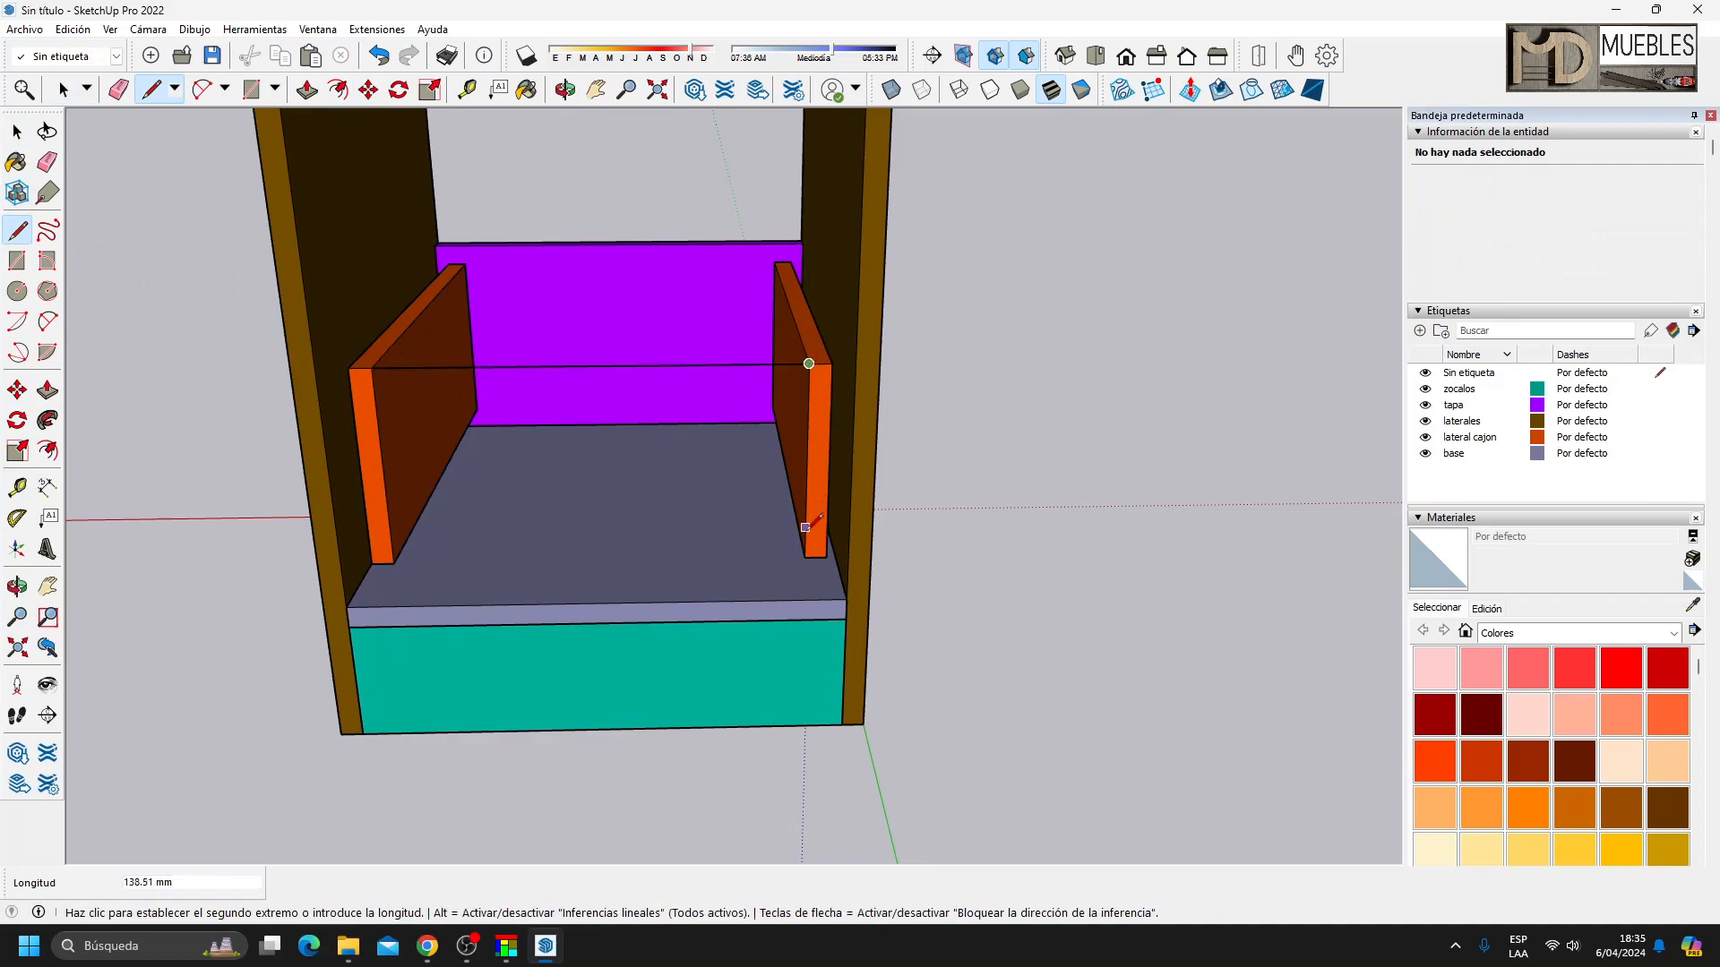
pyautogui.click(382, 368)
pyautogui.press('space')
pyautogui.doubleClick(597, 430)
pyautogui.rightClick(596, 431)
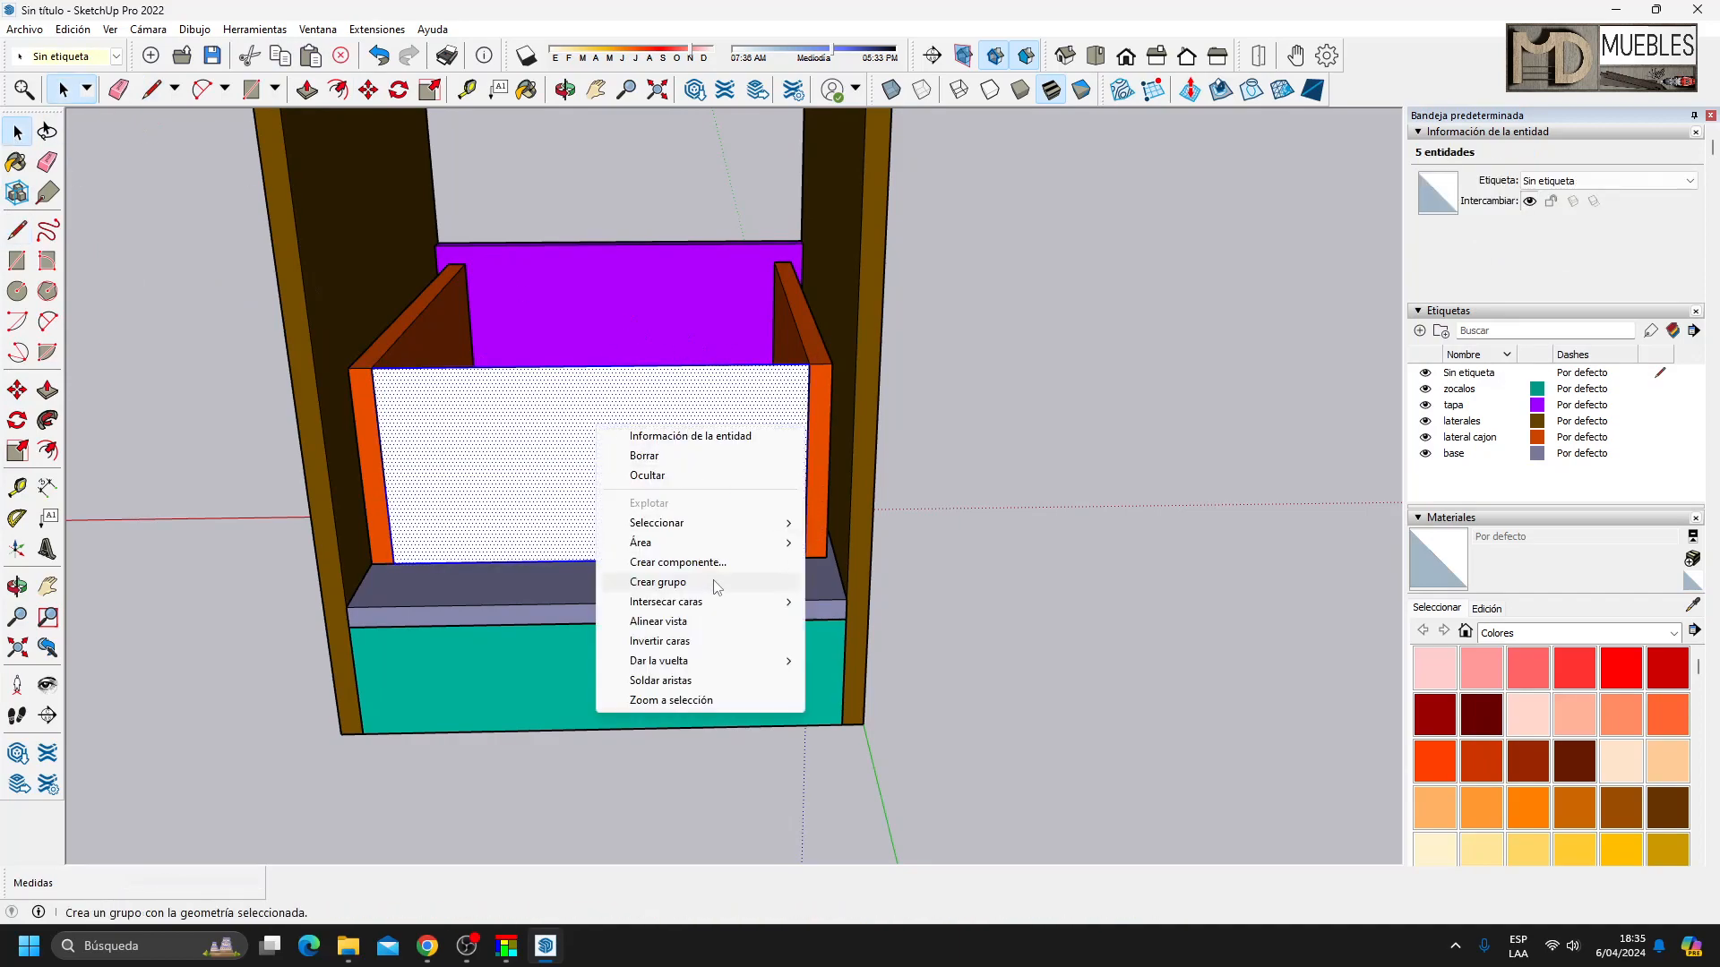
pyautogui.click(659, 582)
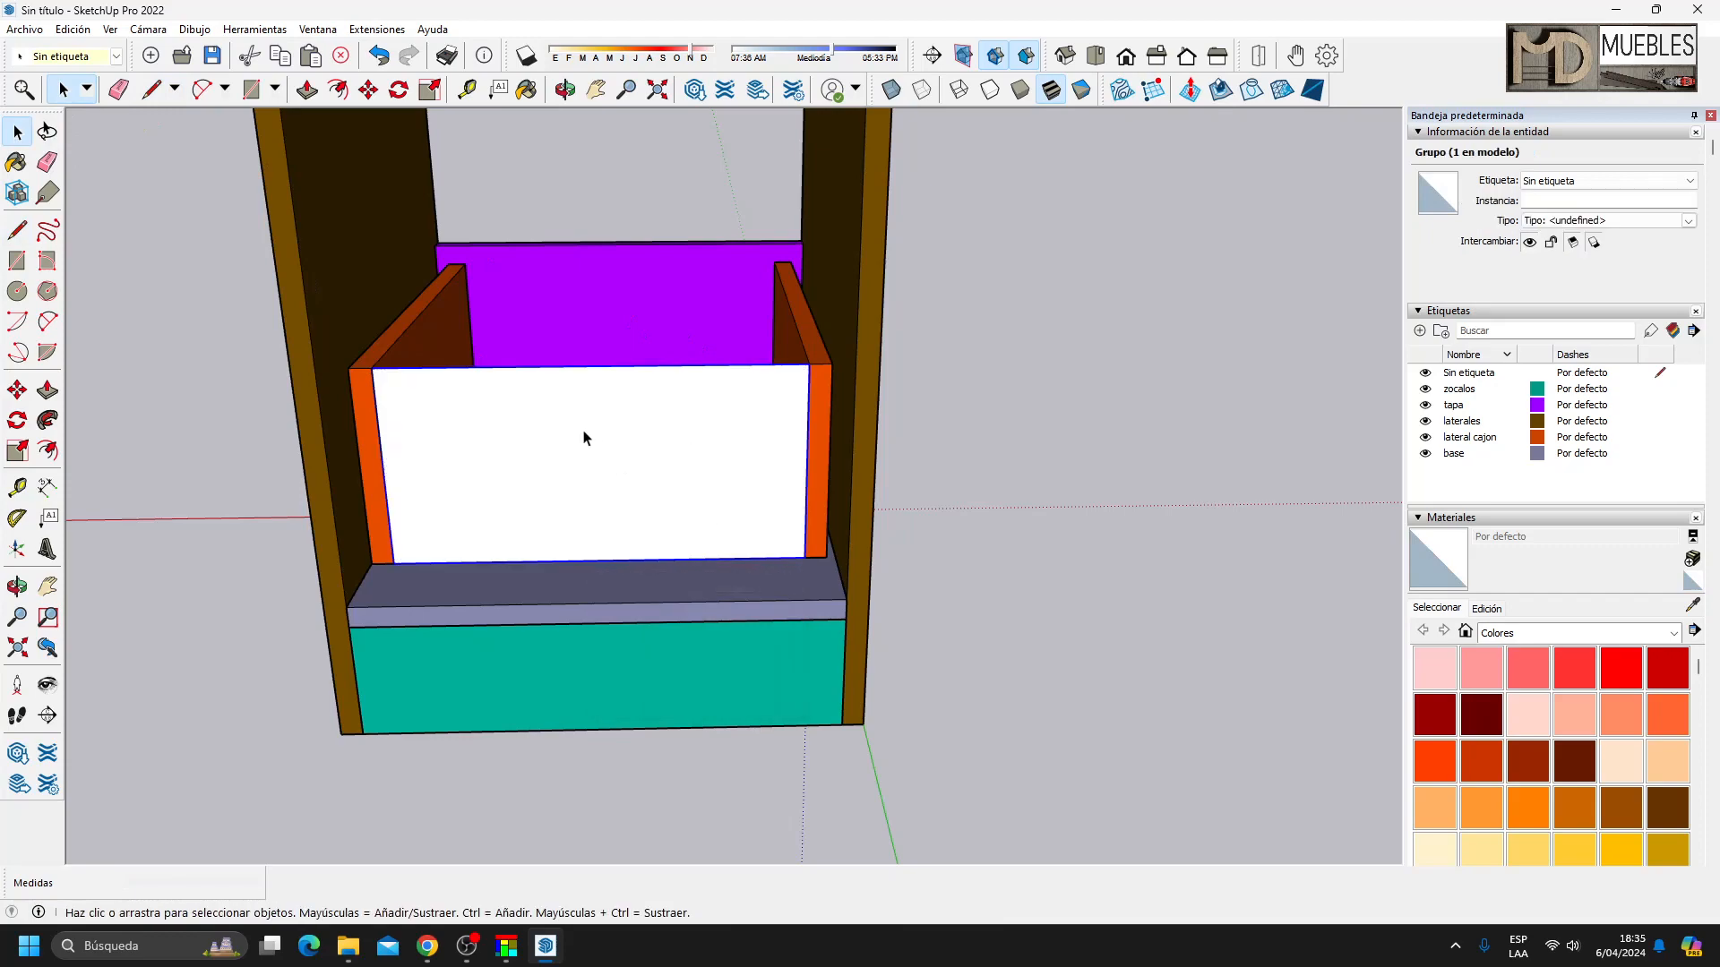
# Give the drawer's front board thickness towards the inside with Push/Pull and exit its group.
pyautogui.doubleClick(583, 439)
pyautogui.press('p')
pyautogui.click(531, 452)
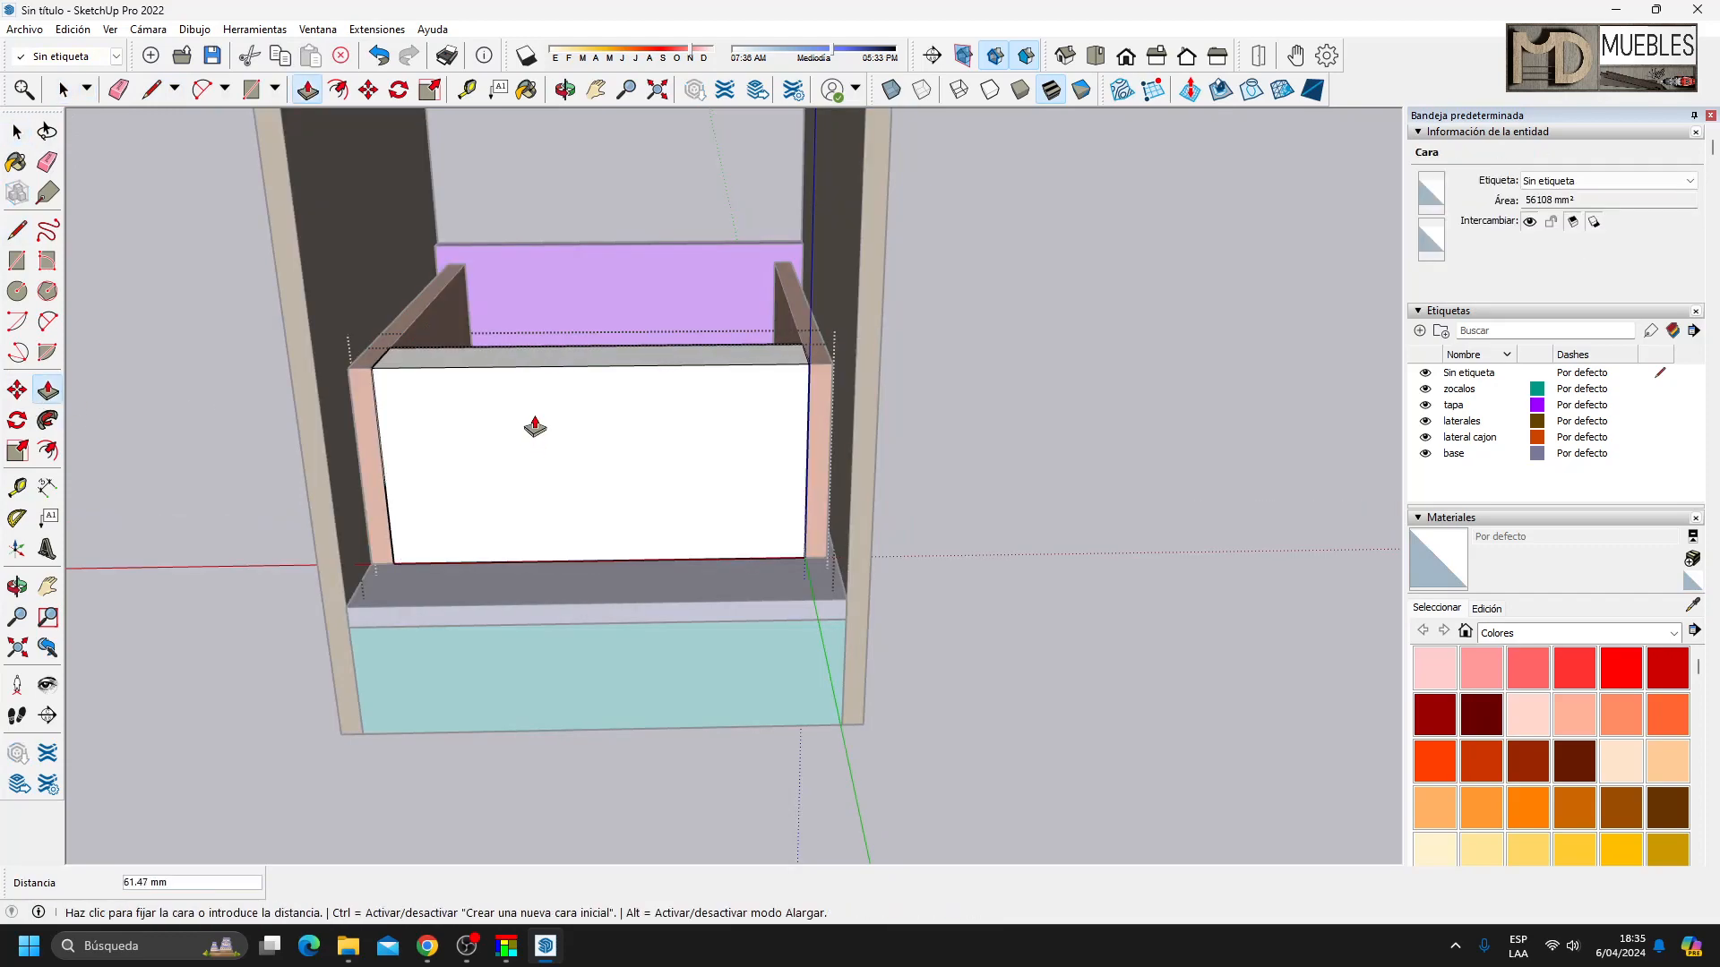
pyautogui.press('Return')
pyautogui.click(17, 132)
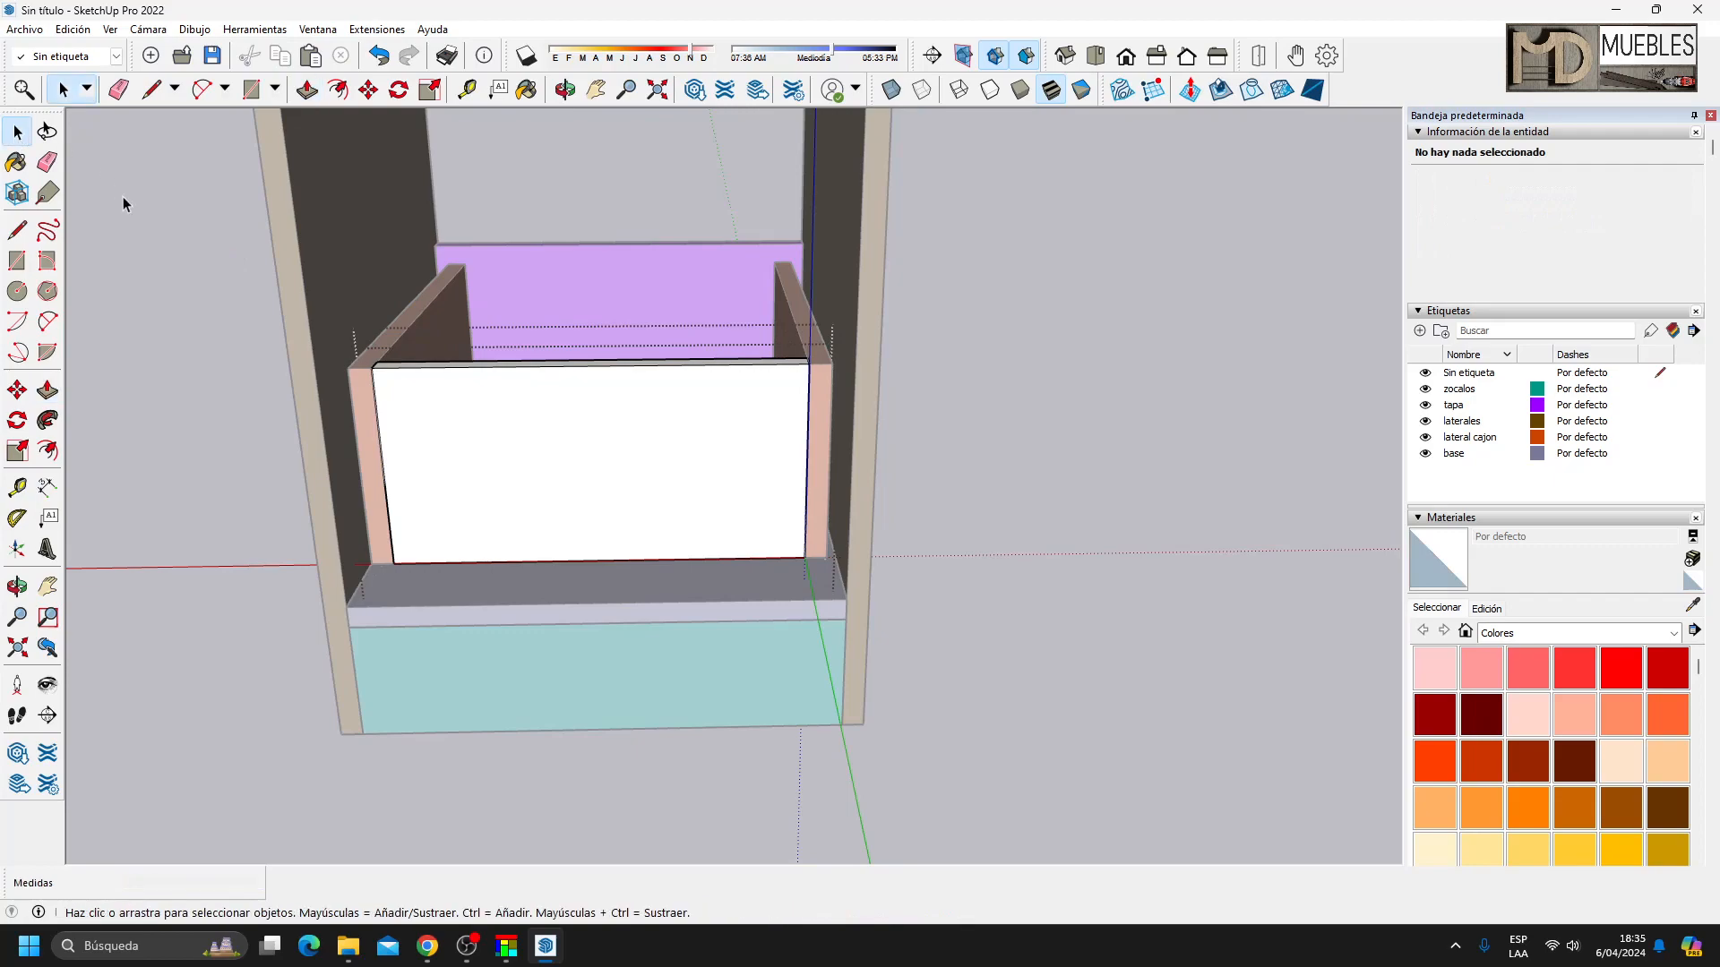
pyautogui.click(130, 190)
# Create a tag named "base cajon", colour it red and assign the drawer's front board to it.
pyautogui.click(1419, 331)
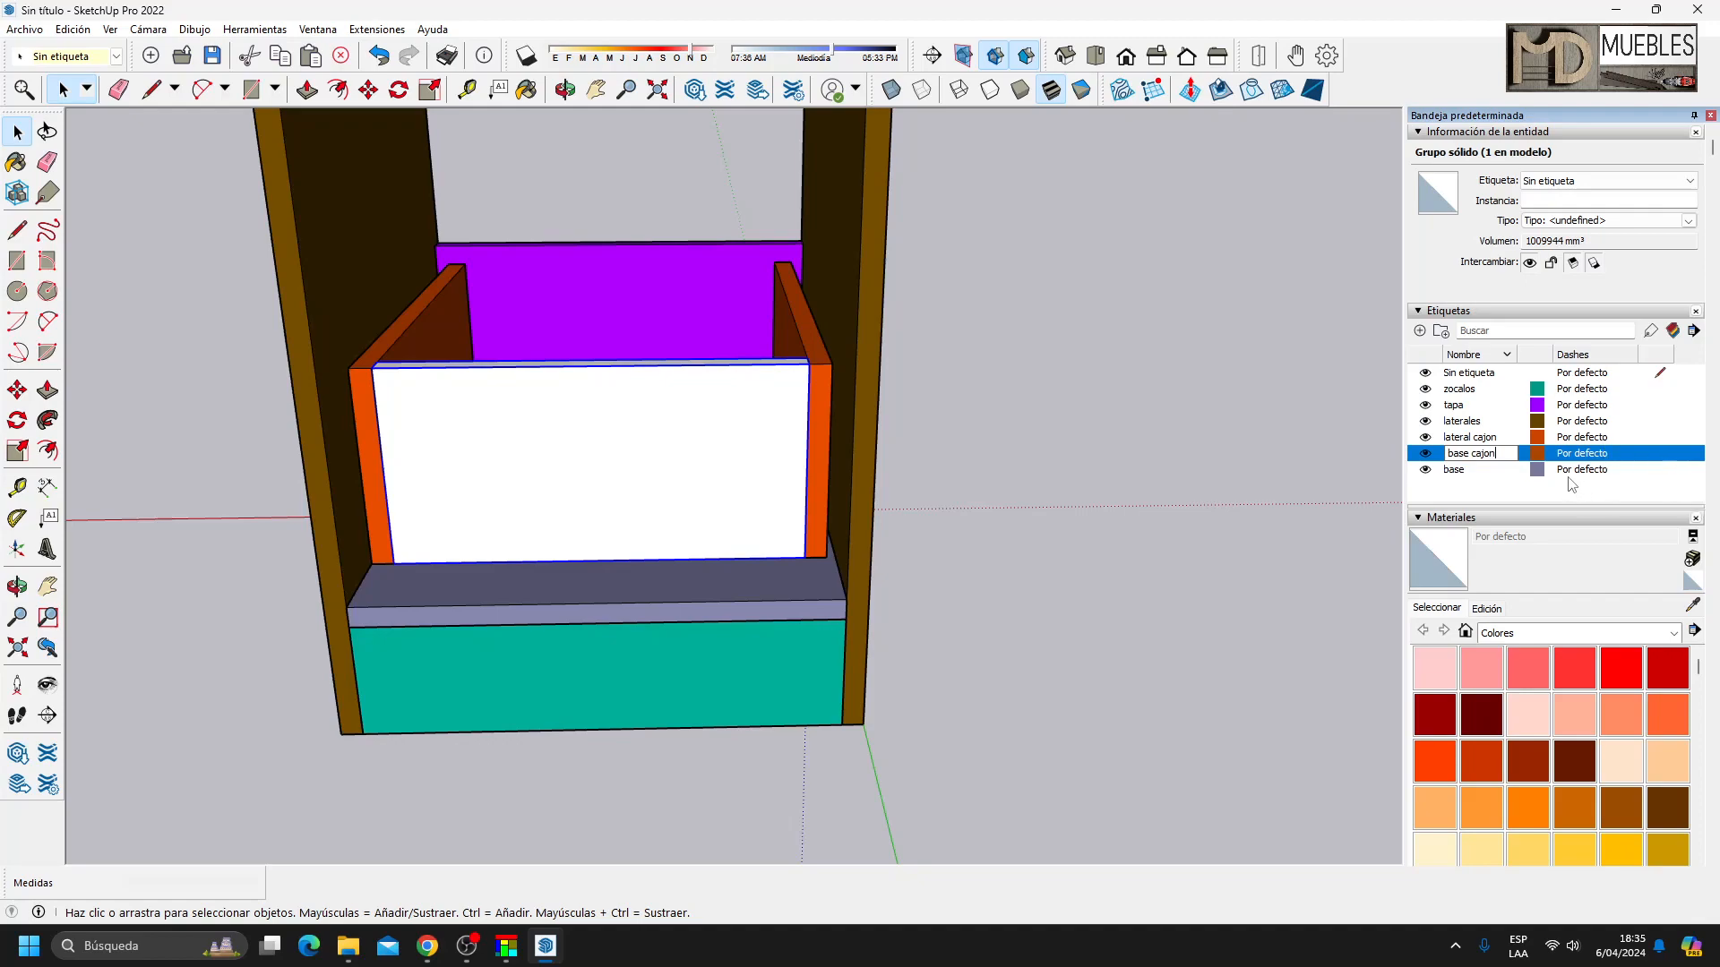
pyautogui.click(1537, 455)
pyautogui.click(825, 437)
pyautogui.click(846, 408)
pyautogui.click(818, 659)
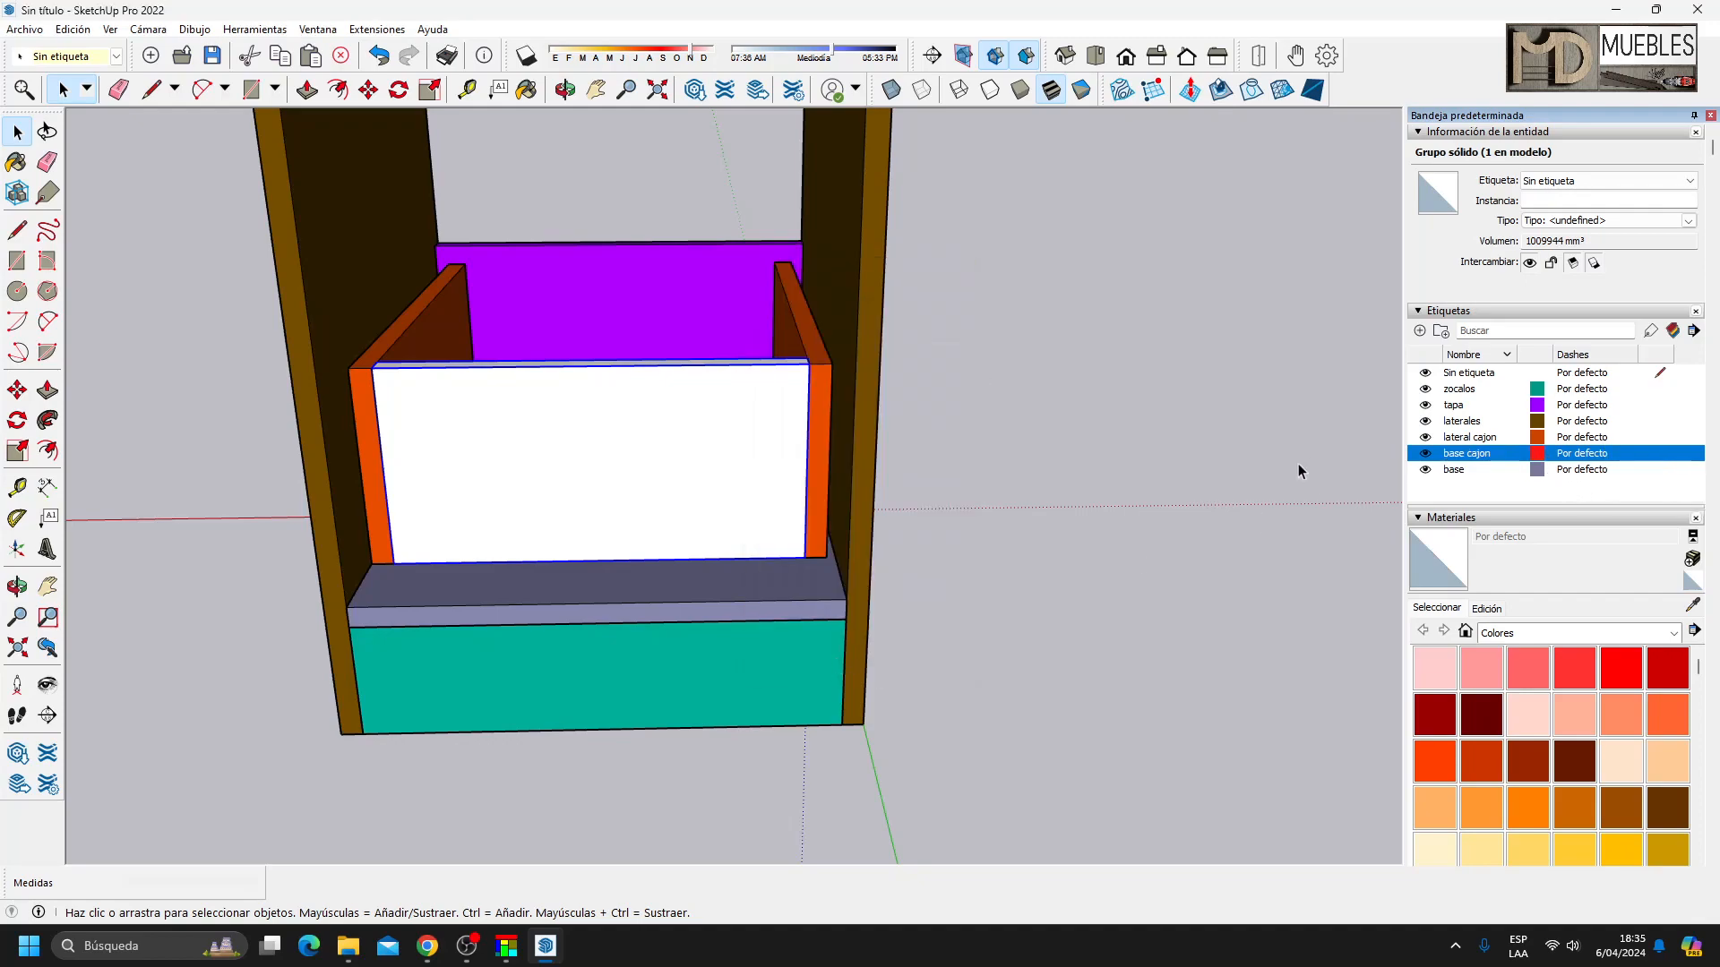
pyautogui.click(1543, 183)
pyautogui.click(1545, 221)
pyautogui.click(1006, 478)
# Hide the zocalos, base and laterales tags to expose the underside of the drawer.
pyautogui.moveTo(249, 543); pyautogui.dragTo(411, 472, button='middle')
pyautogui.click(491, 438)
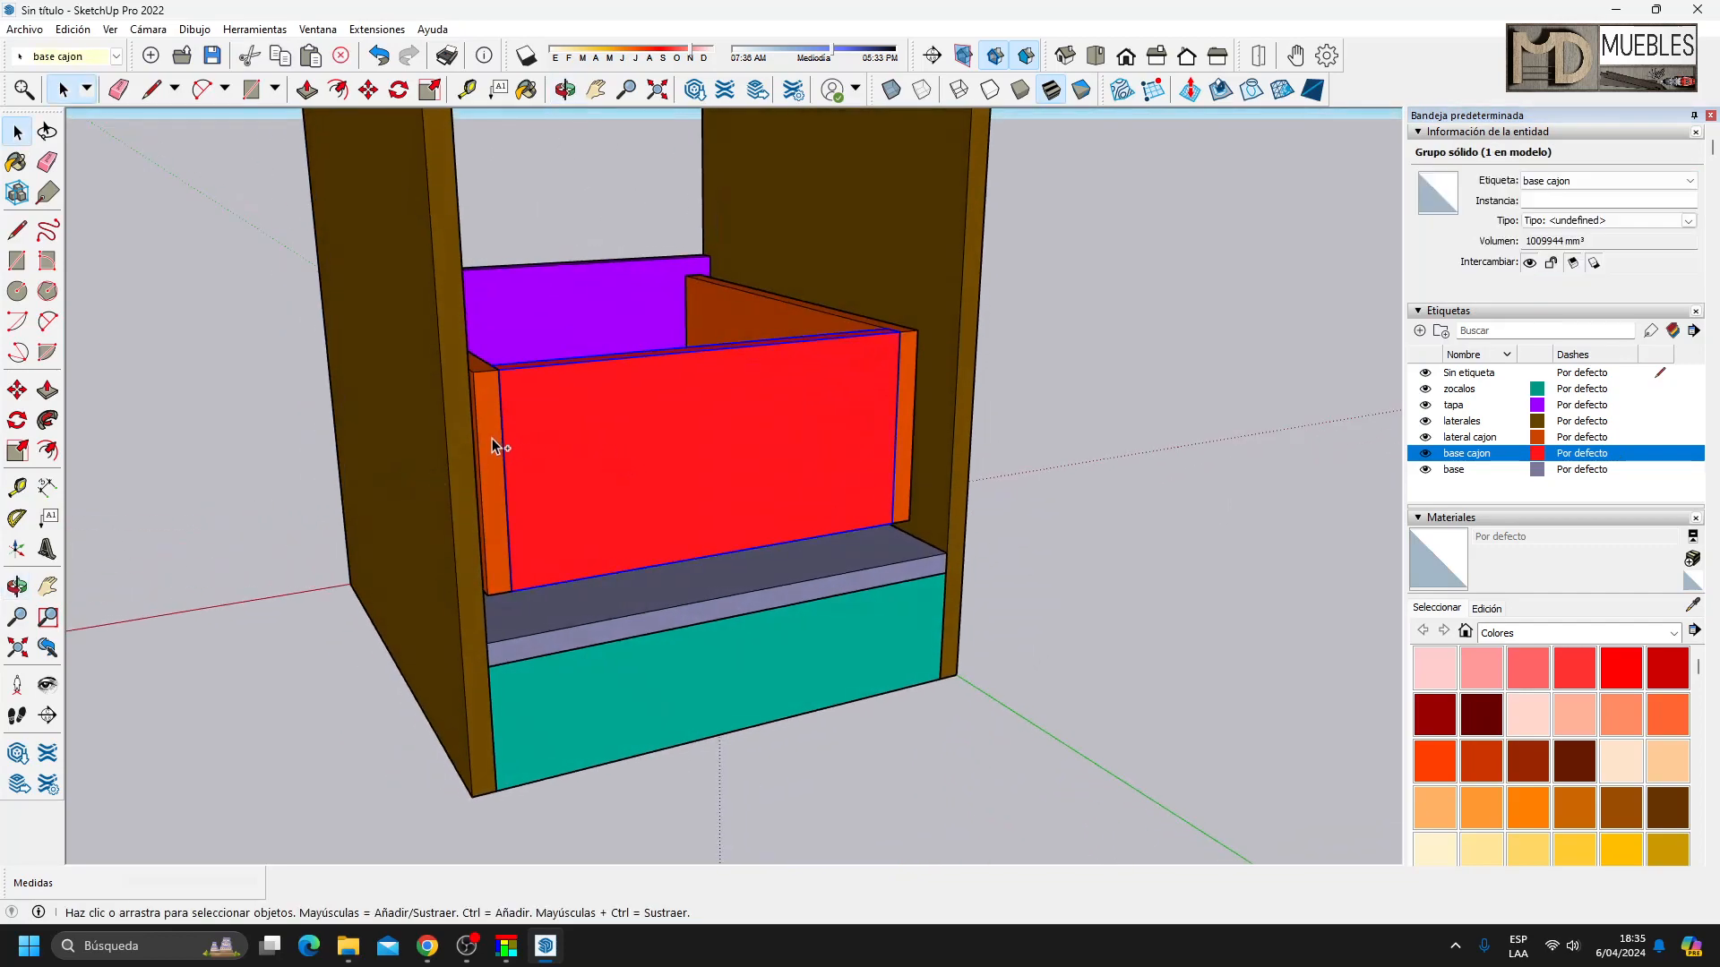
pyautogui.click(1116, 423)
pyautogui.moveTo(1115, 423); pyautogui.dragTo(895, 429, button='middle')
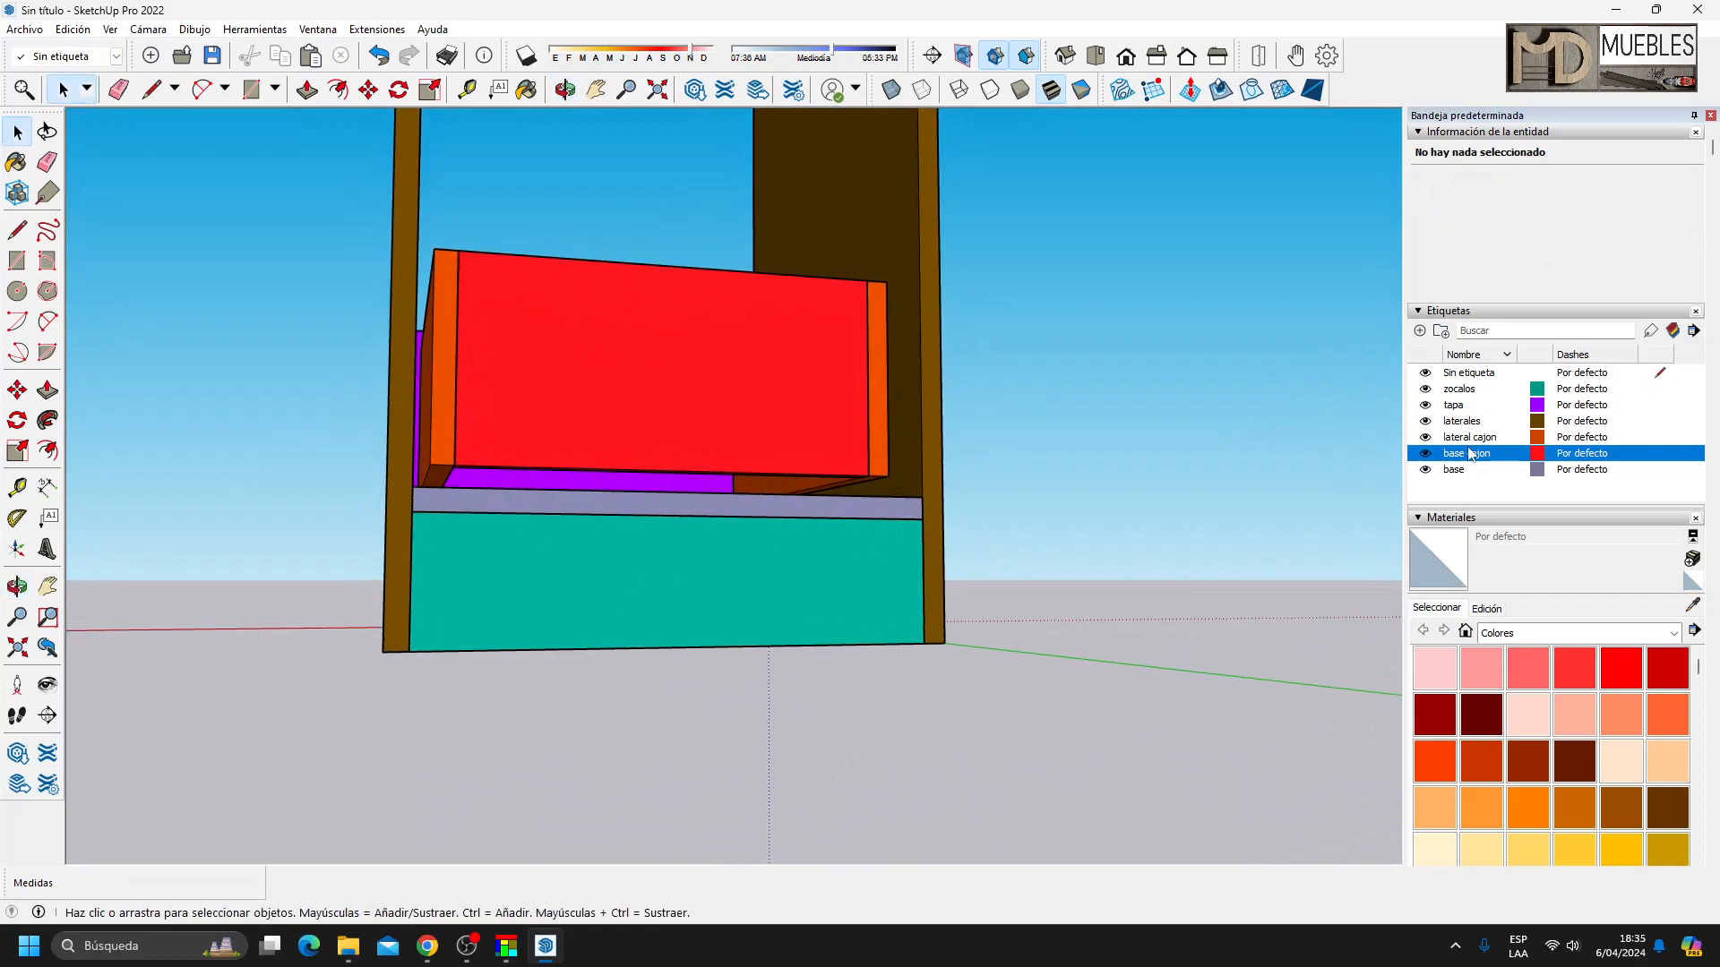
pyautogui.click(1426, 406)
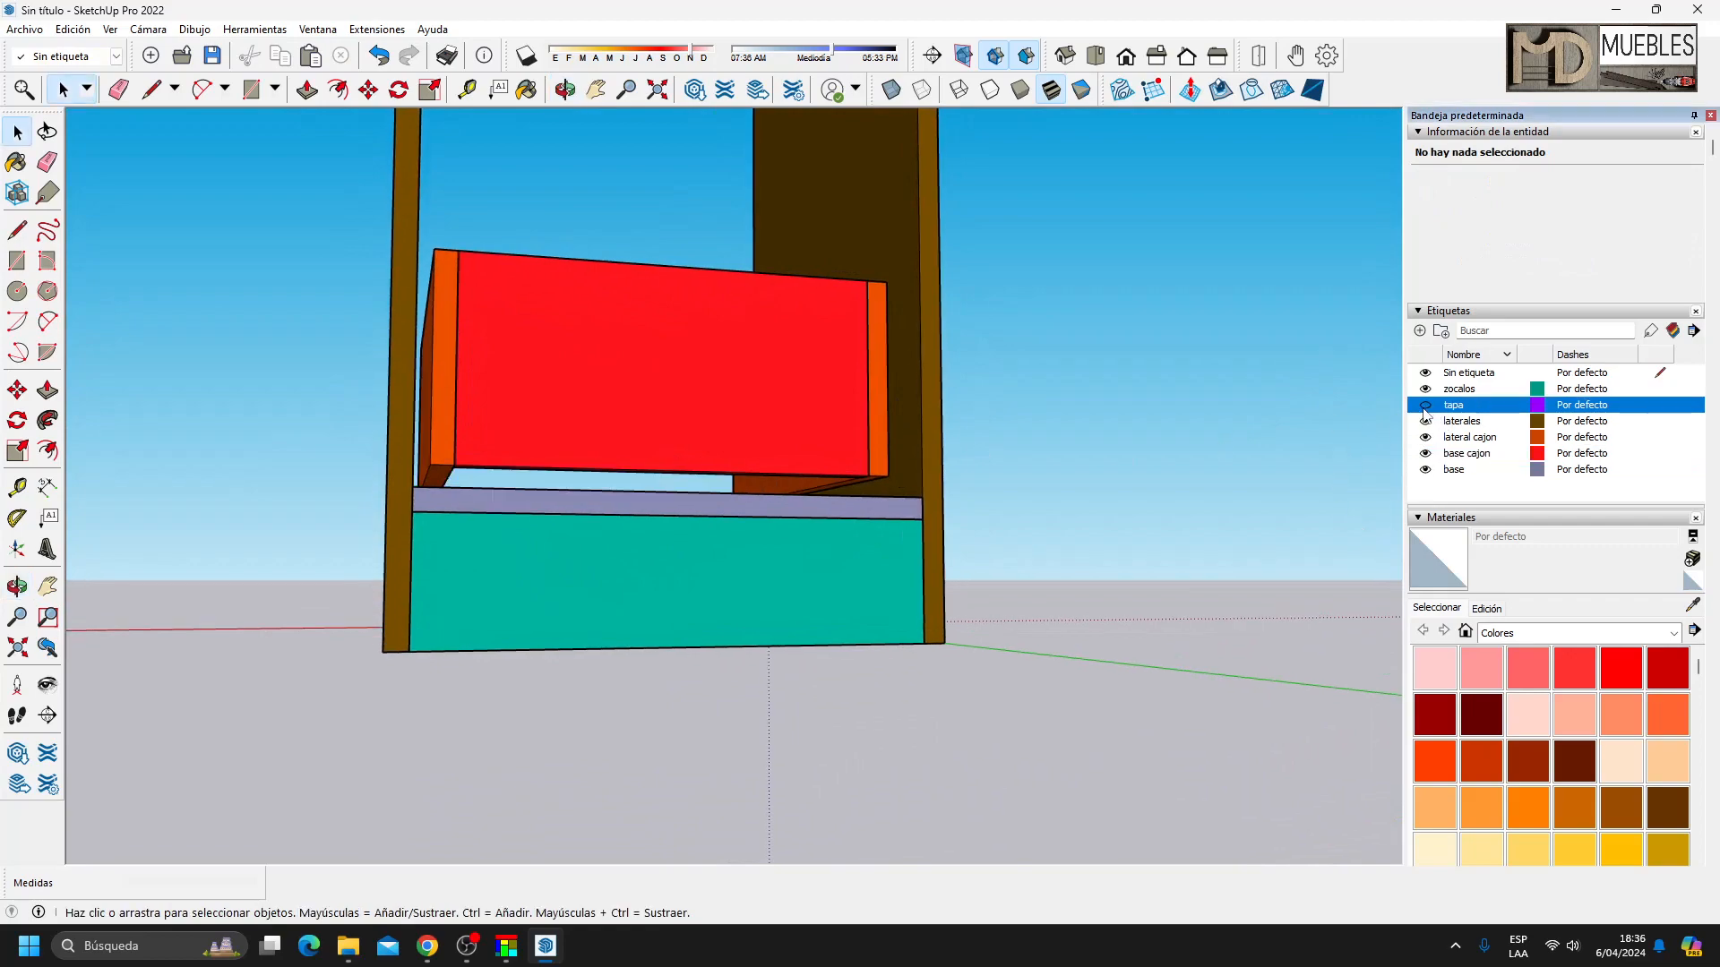
pyautogui.click(1426, 407)
pyautogui.click(1425, 389)
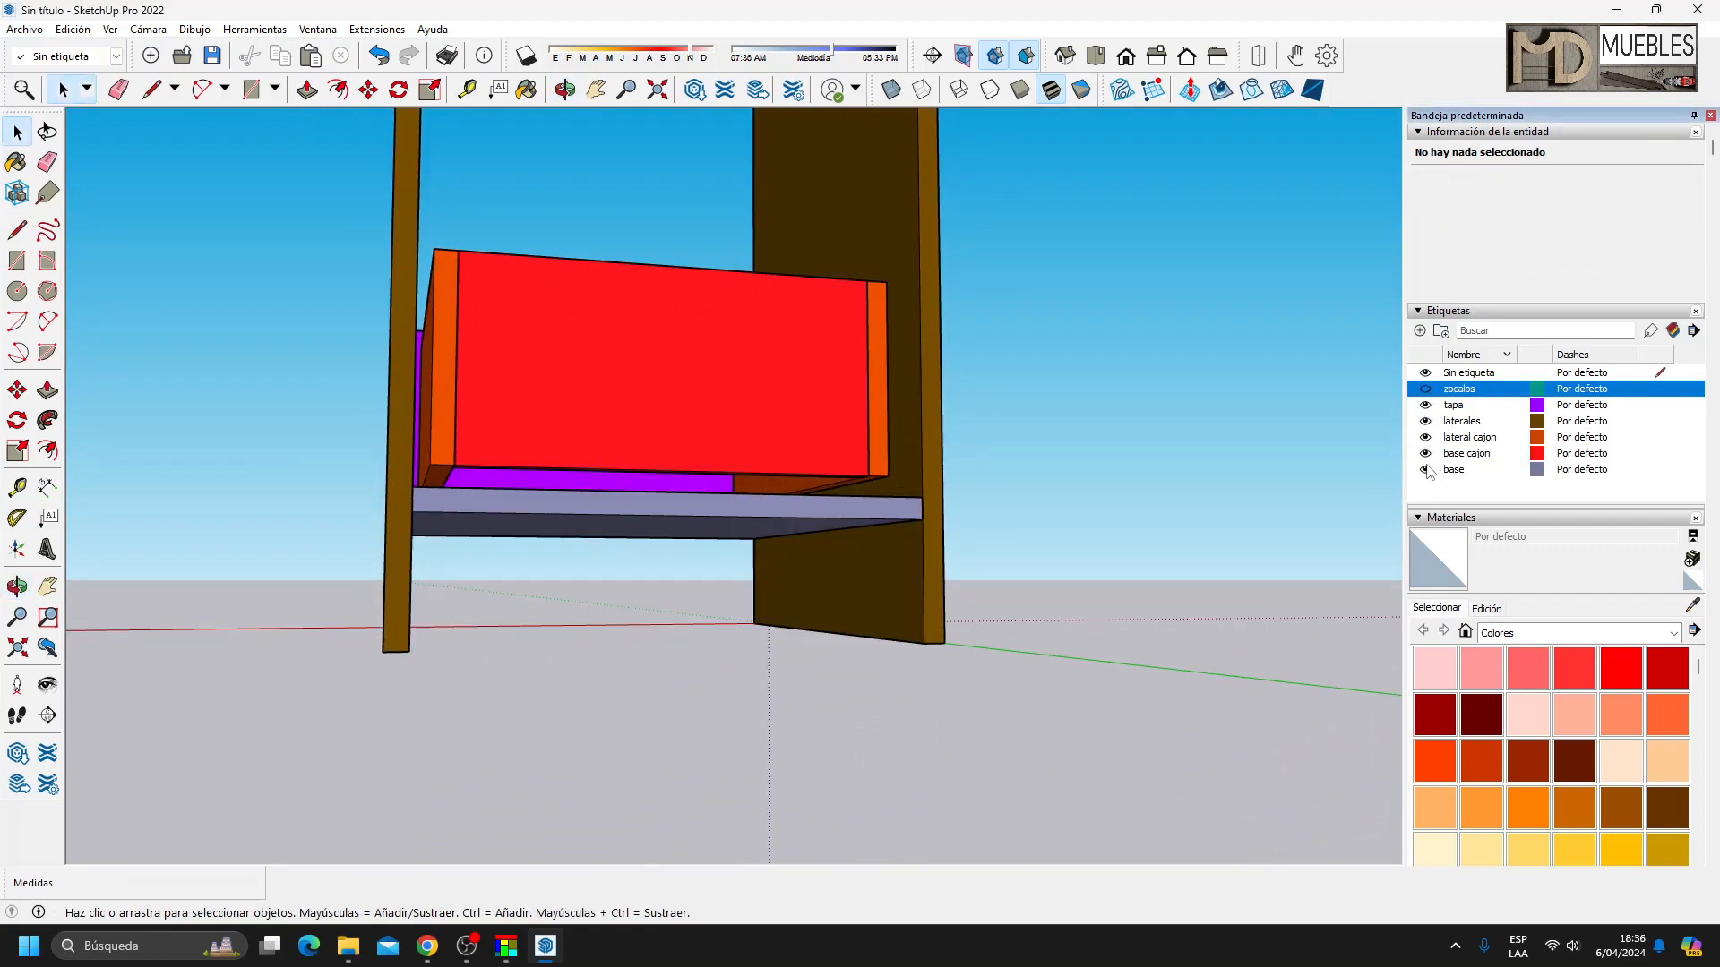
pyautogui.click(1425, 469)
pyautogui.moveTo(913, 672); pyautogui.dragTo(918, 524, button='middle')
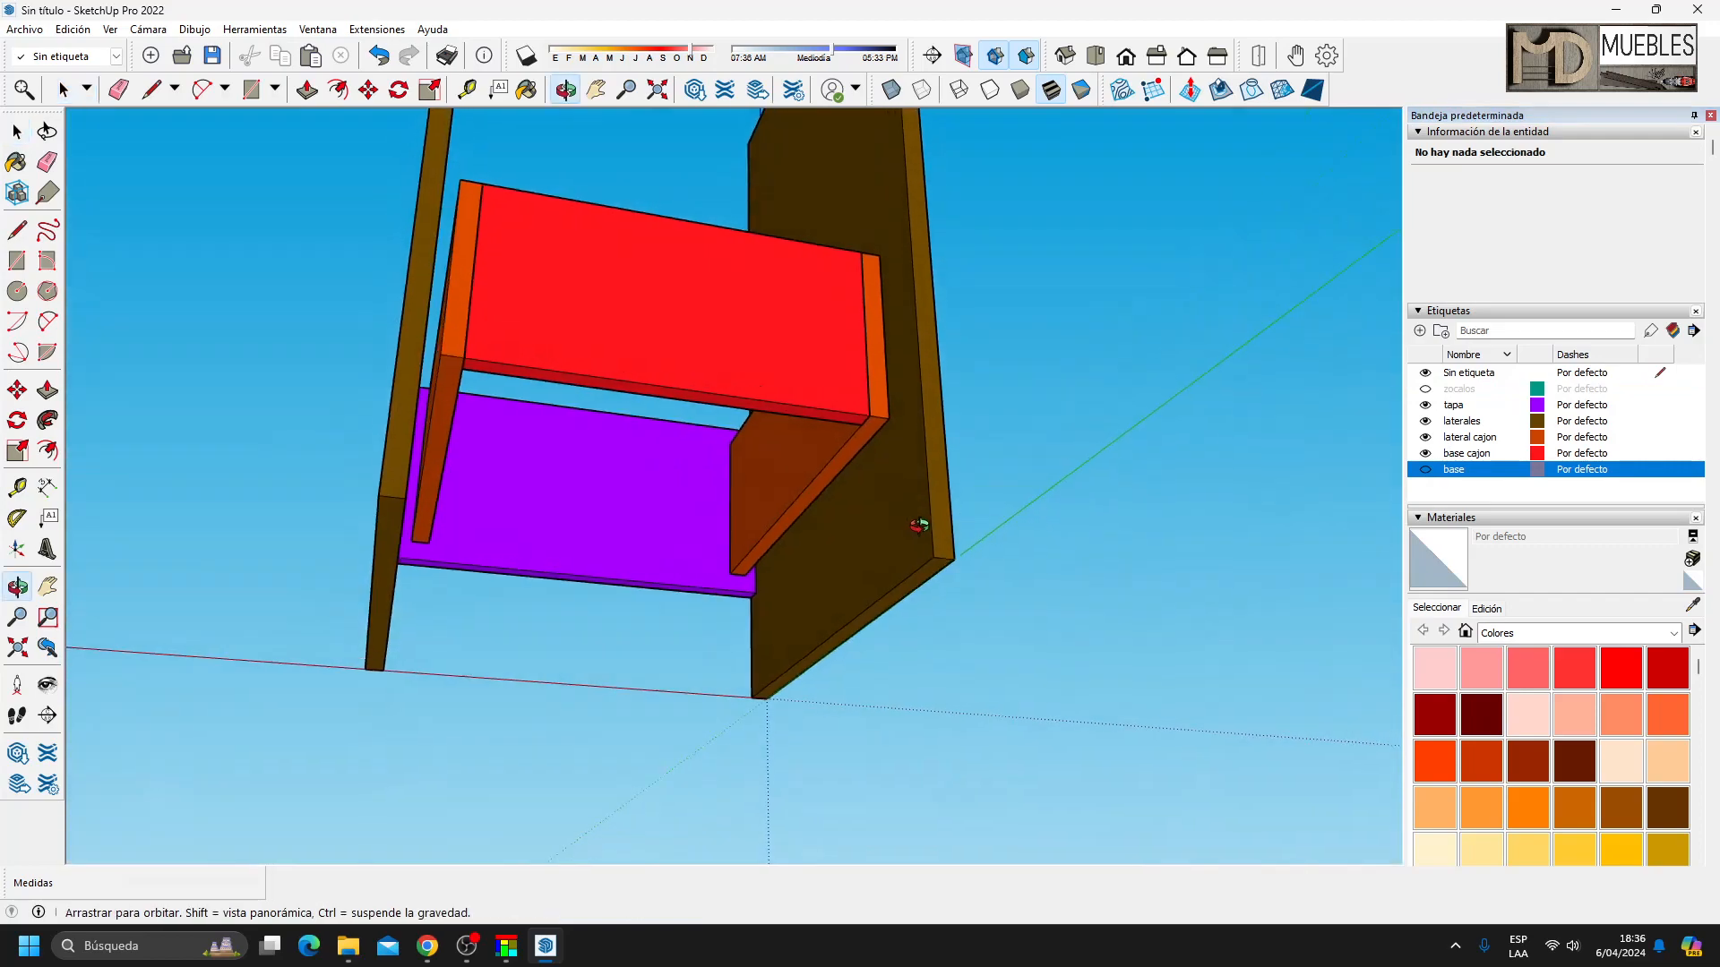
pyautogui.click(1424, 421)
# Draw a 374 x 414 mm rectangle across the underside of the drawer and make it a group.
pyautogui.click(17, 261)
pyautogui.moveTo(555, 539); pyautogui.dragTo(636, 401, button='middle')
pyautogui.click(457, 233)
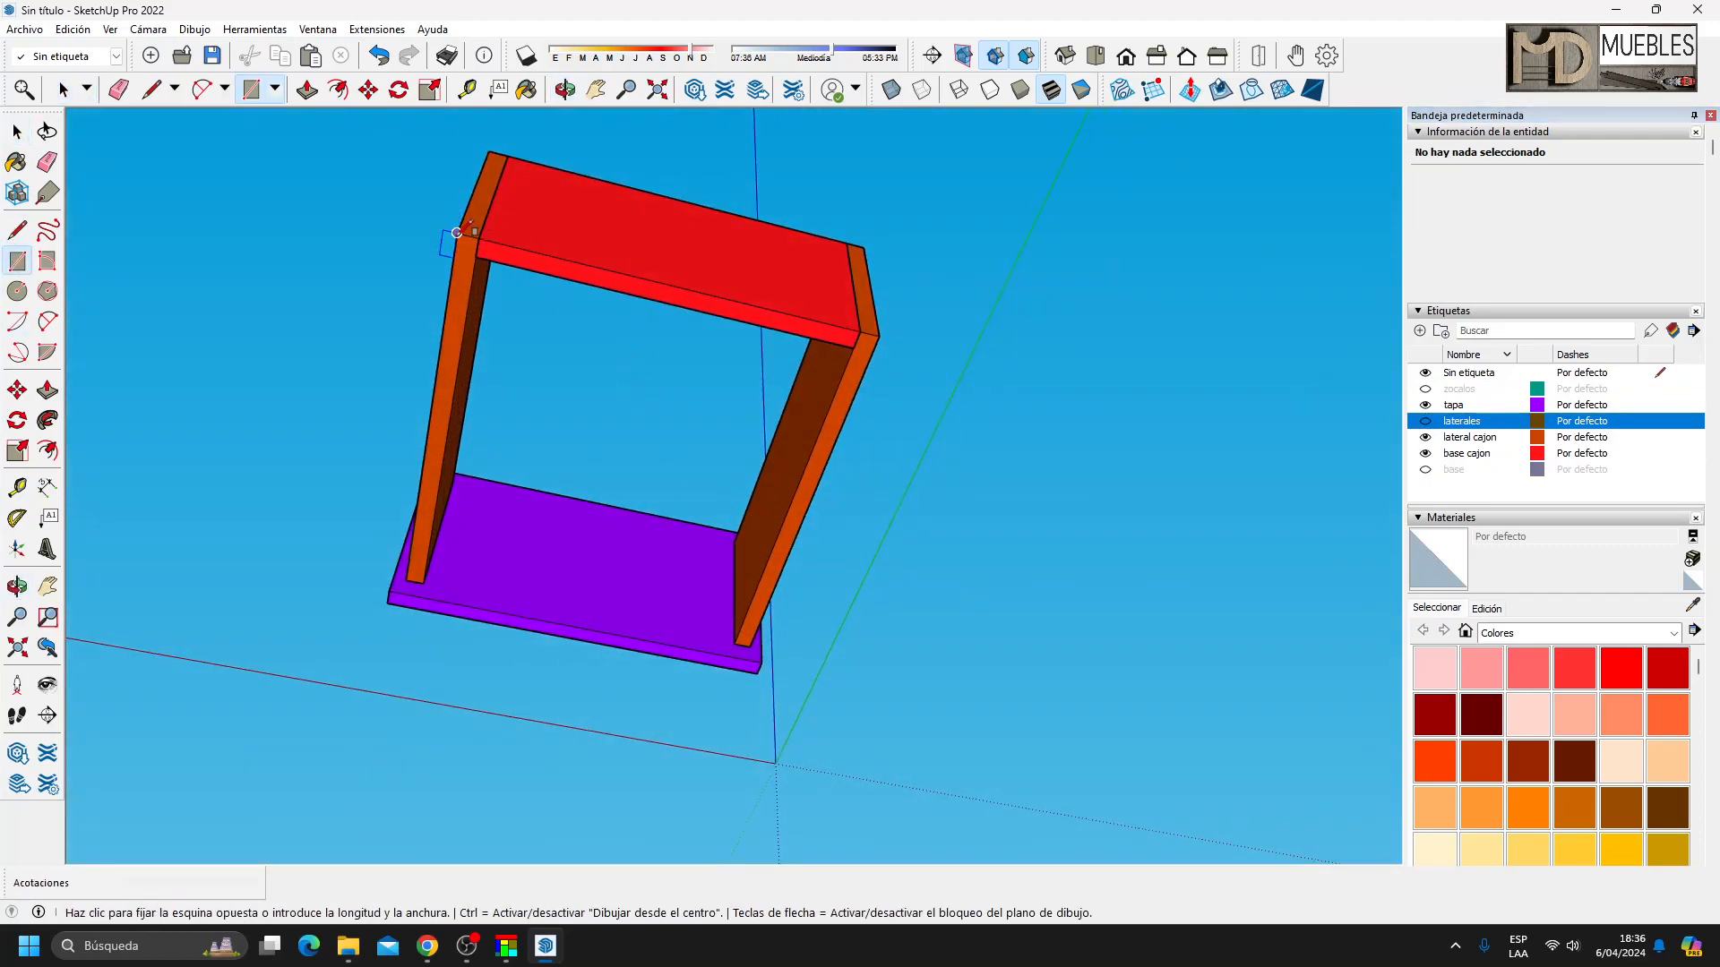
pyautogui.click(750, 647)
pyautogui.press('space')
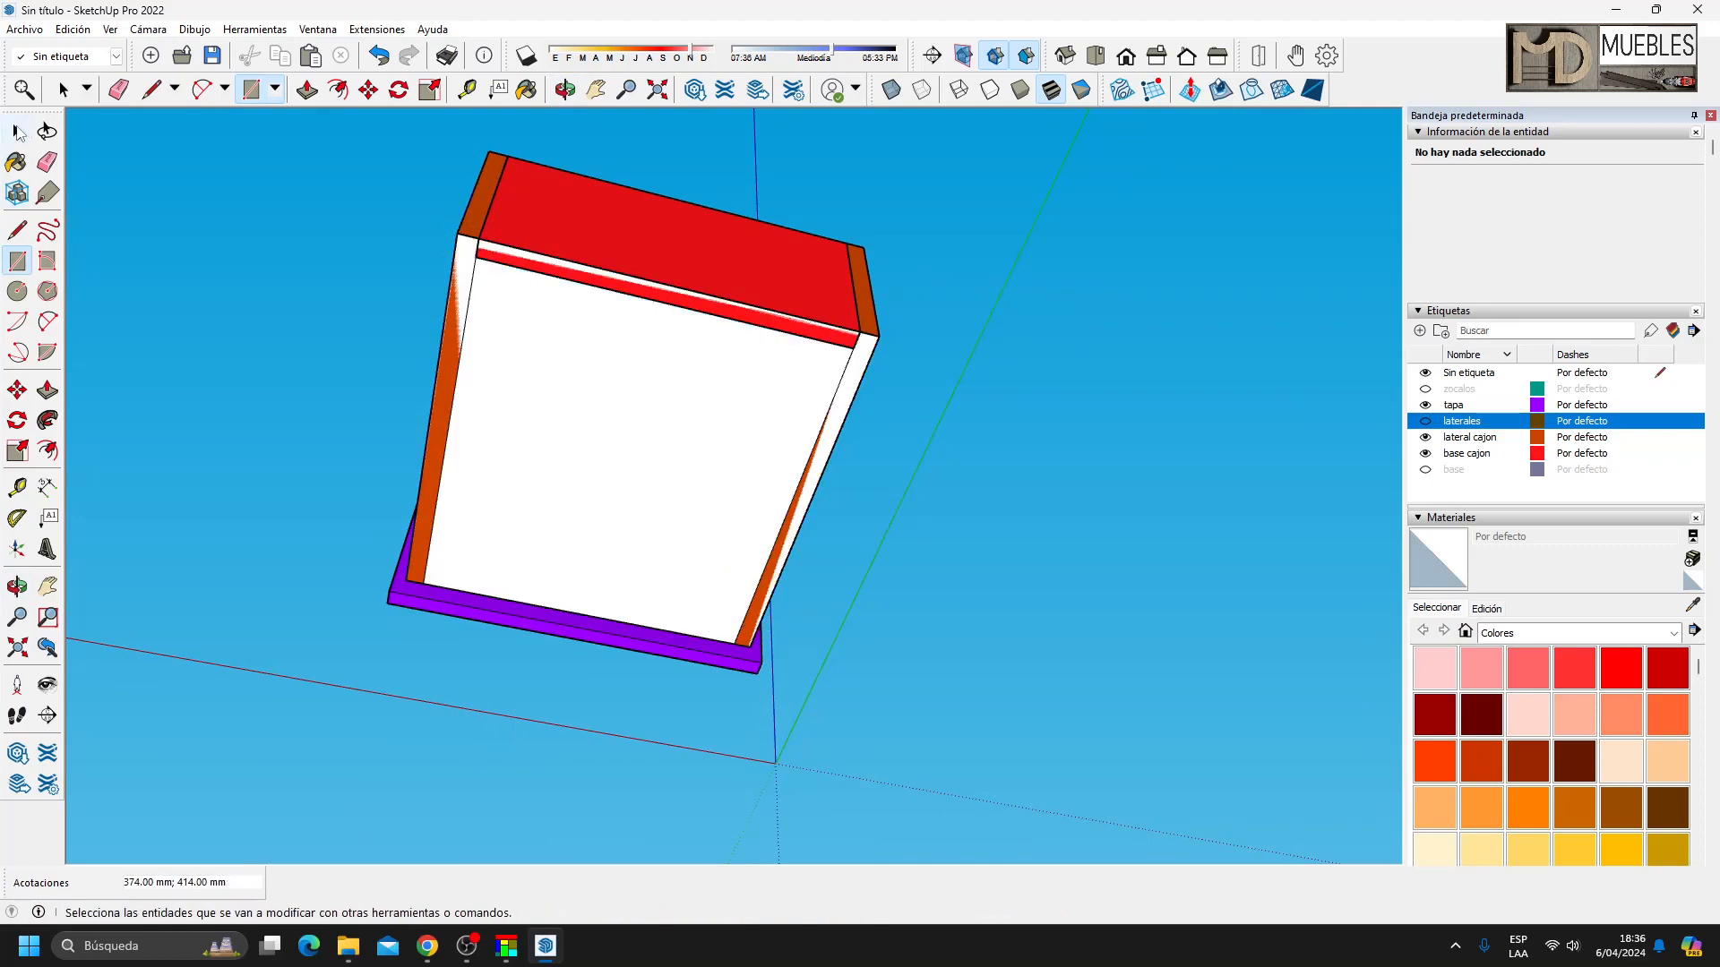
pyautogui.click(665, 374)
pyautogui.rightClick(624, 394)
pyautogui.click(727, 553)
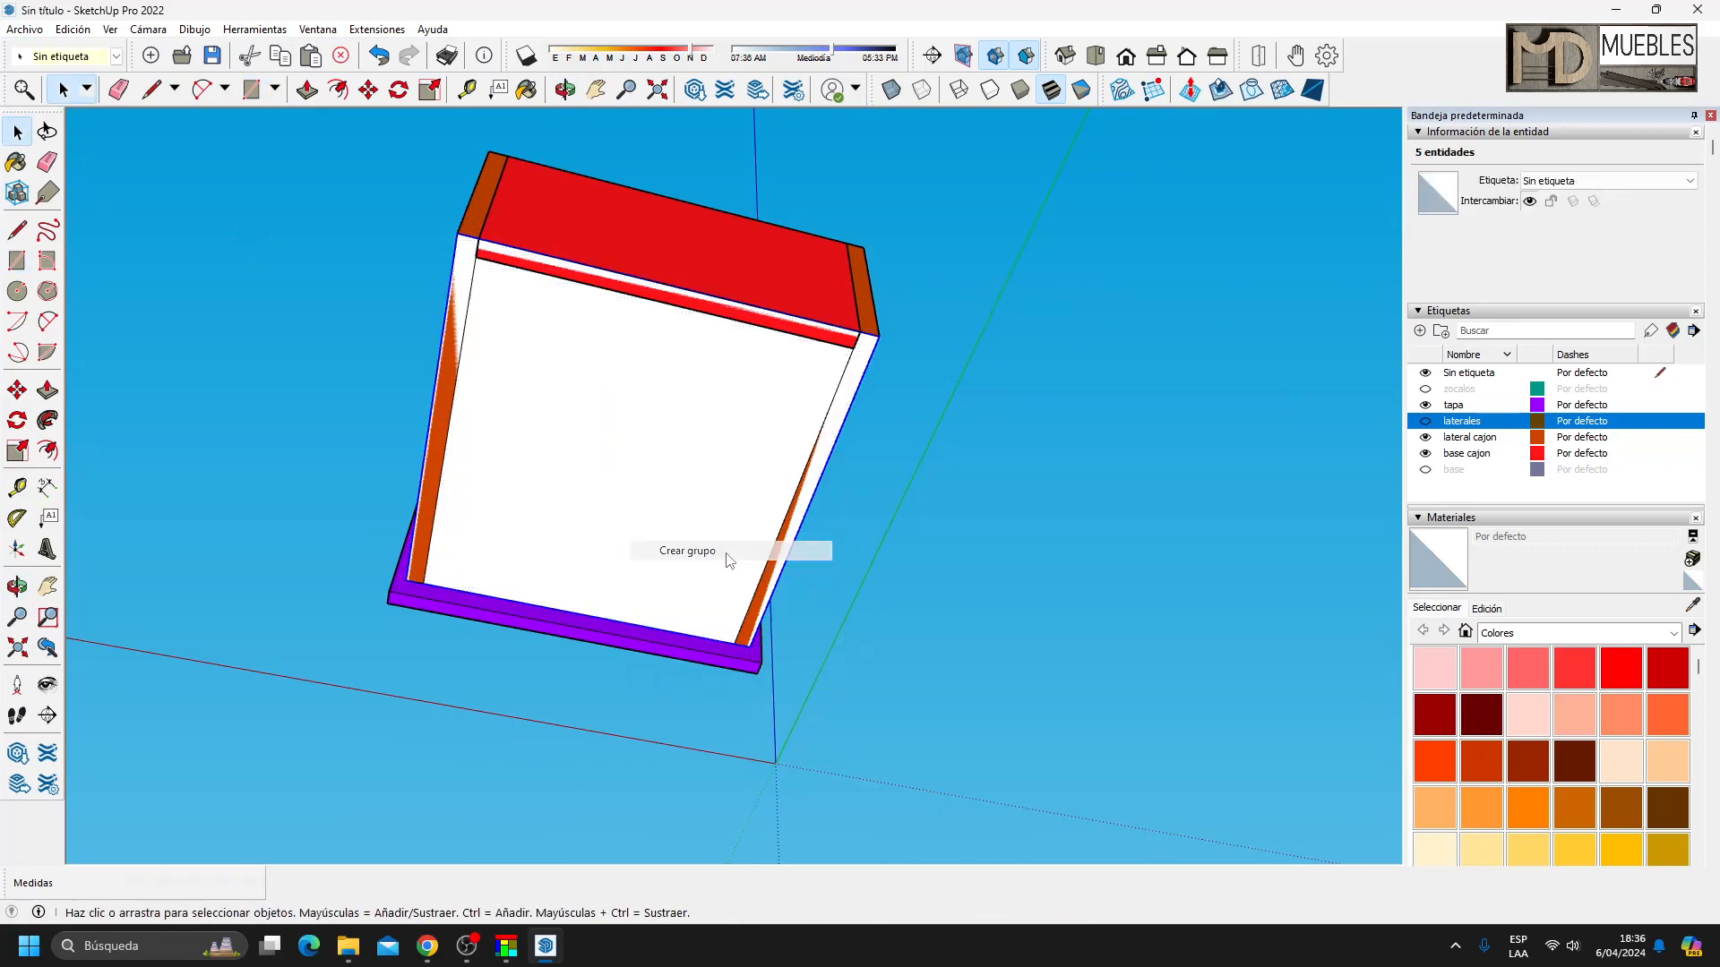
# Extrude the drawer's bottom panel 3 mm with Push/Pull inside its group.
pyautogui.doubleClick(602, 465)
pyautogui.press('p')
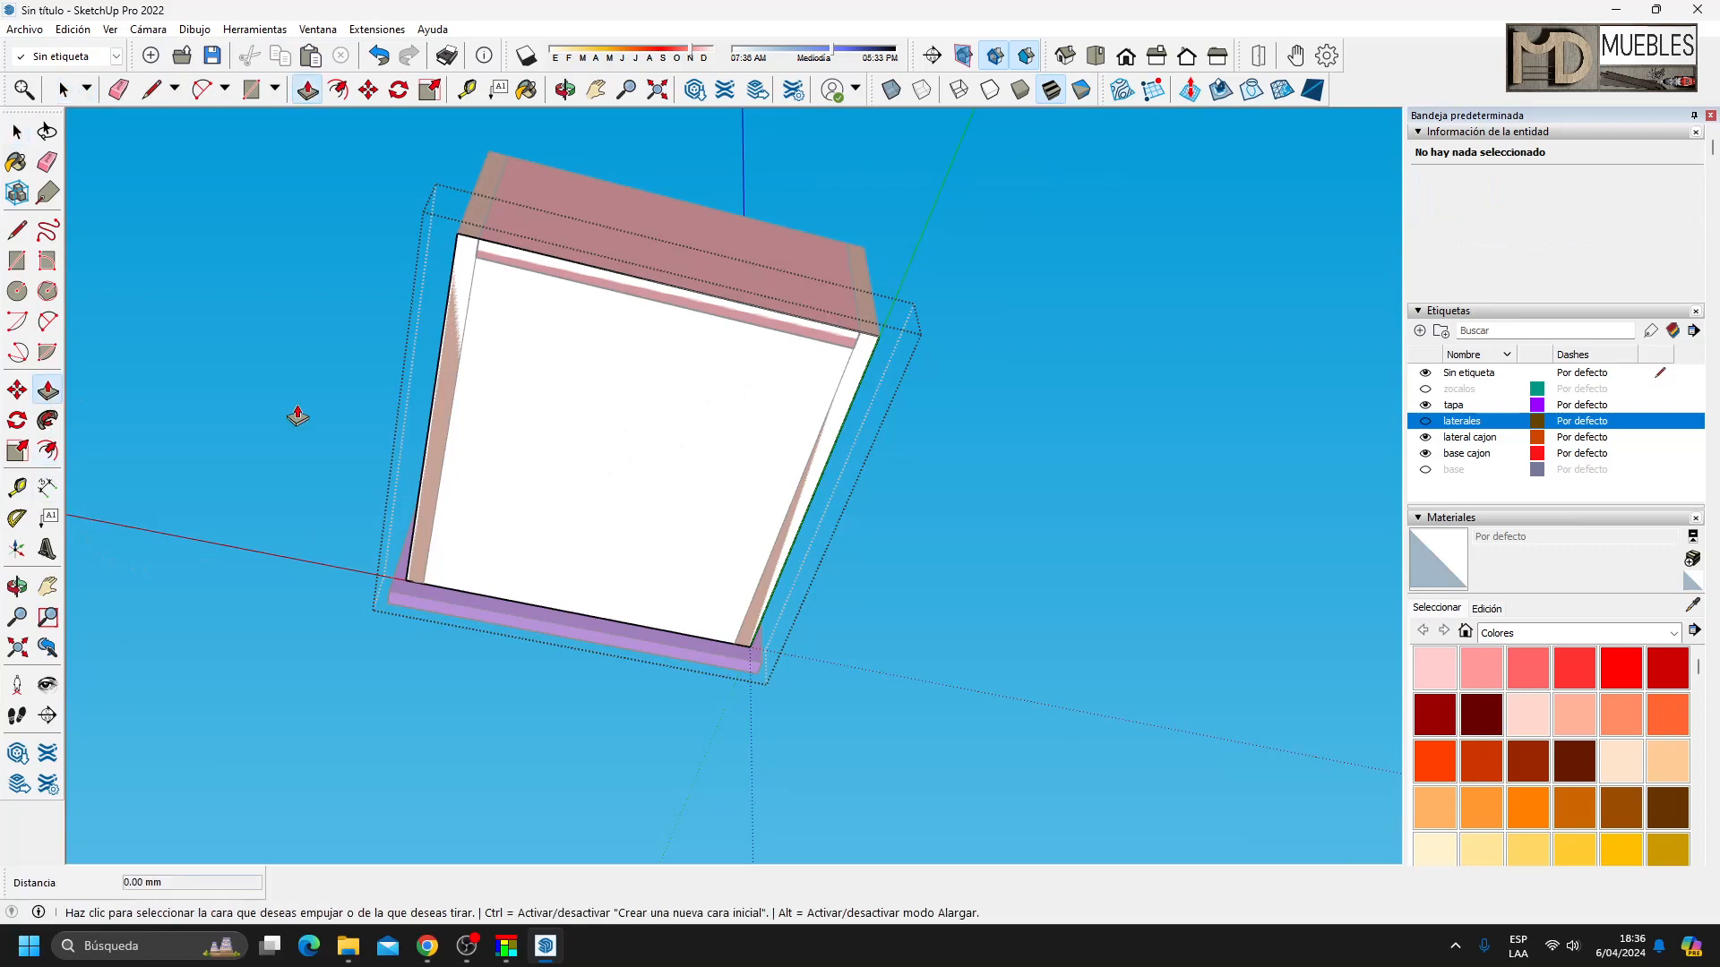
pyautogui.click(594, 448)
pyautogui.write('3')
pyautogui.press('Return')
# Push the bottom panel's two side edges and front edge inward by 9 mm each and exit its group.
pyautogui.moveTo(680, 142); pyautogui.dragTo(650, 469, button='middle')
pyautogui.scroll(3, 651, 468)
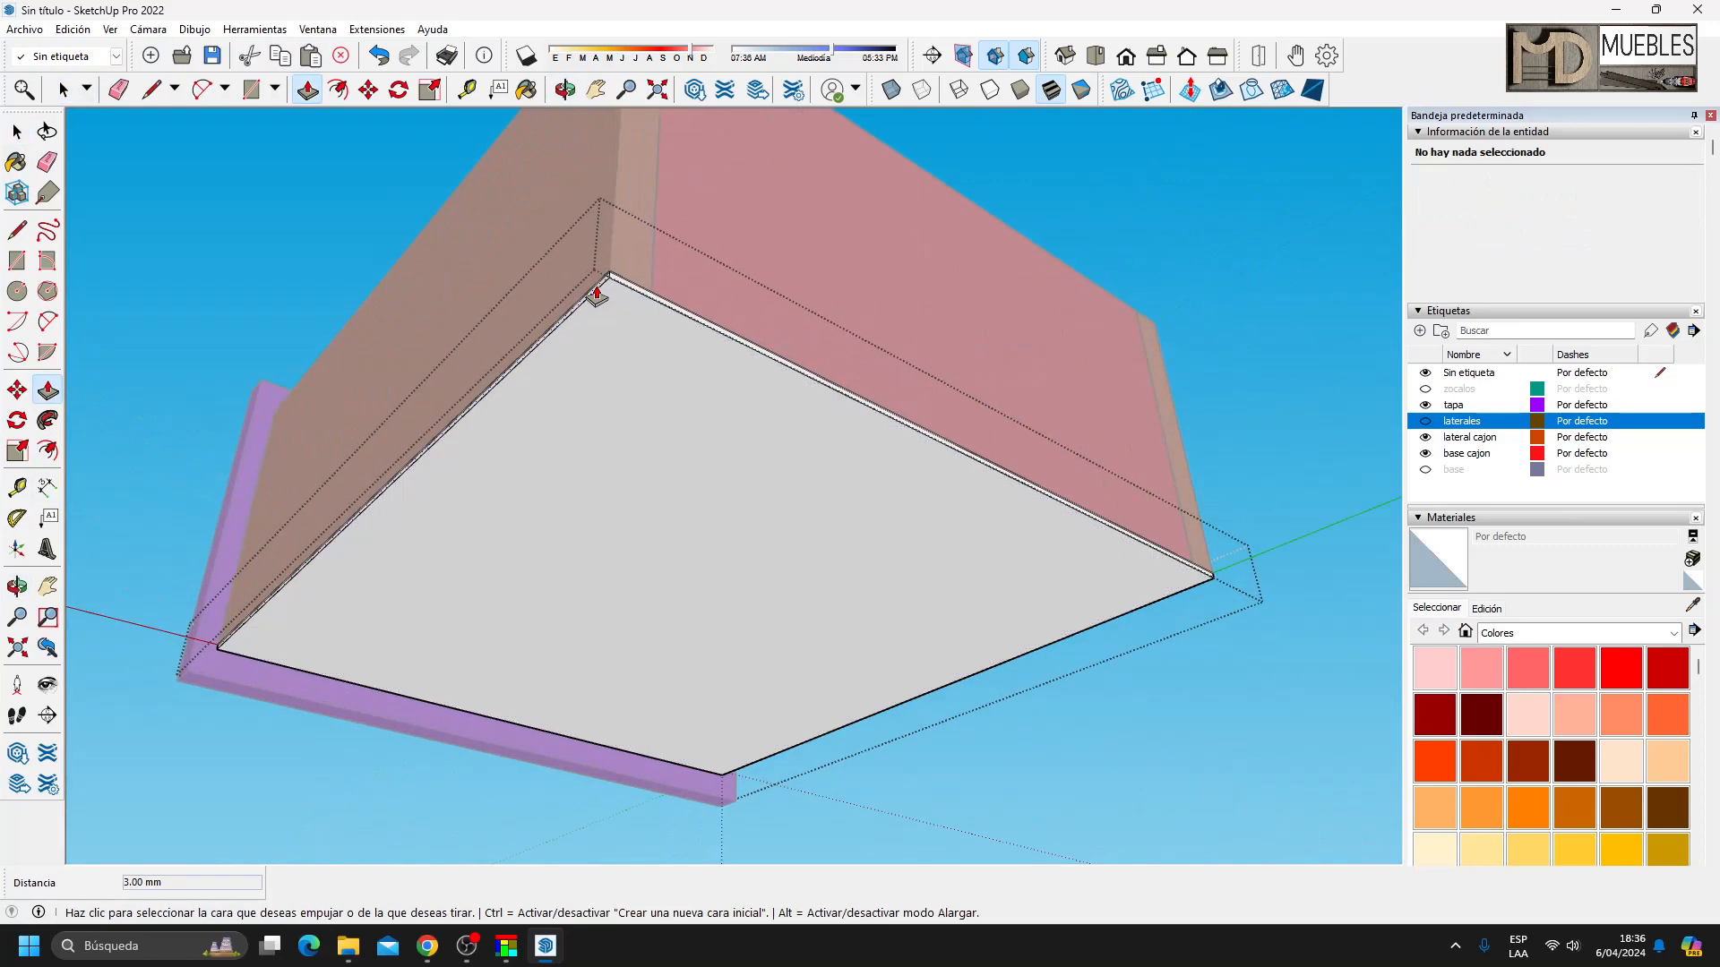
pyautogui.click(597, 292)
pyautogui.press('Return')
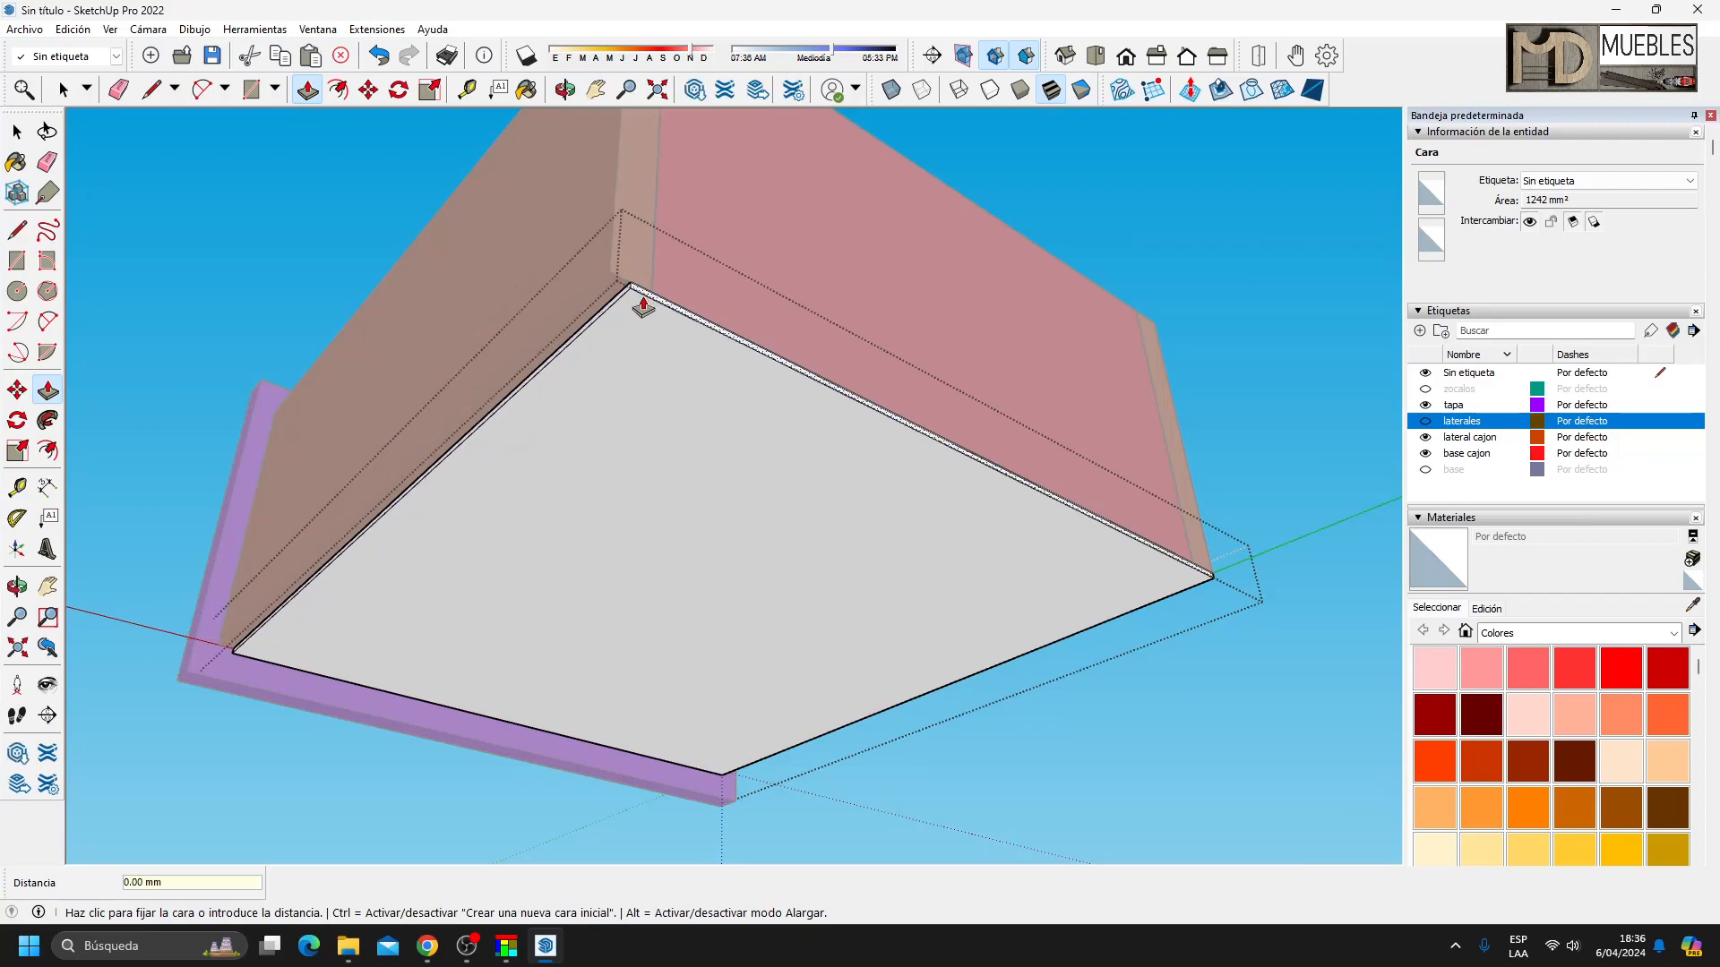
pyautogui.doubleClick(622, 329)
pyautogui.moveTo(1248, 592); pyautogui.dragTo(949, 488, button='middle')
pyautogui.click(788, 349)
pyautogui.click(758, 376)
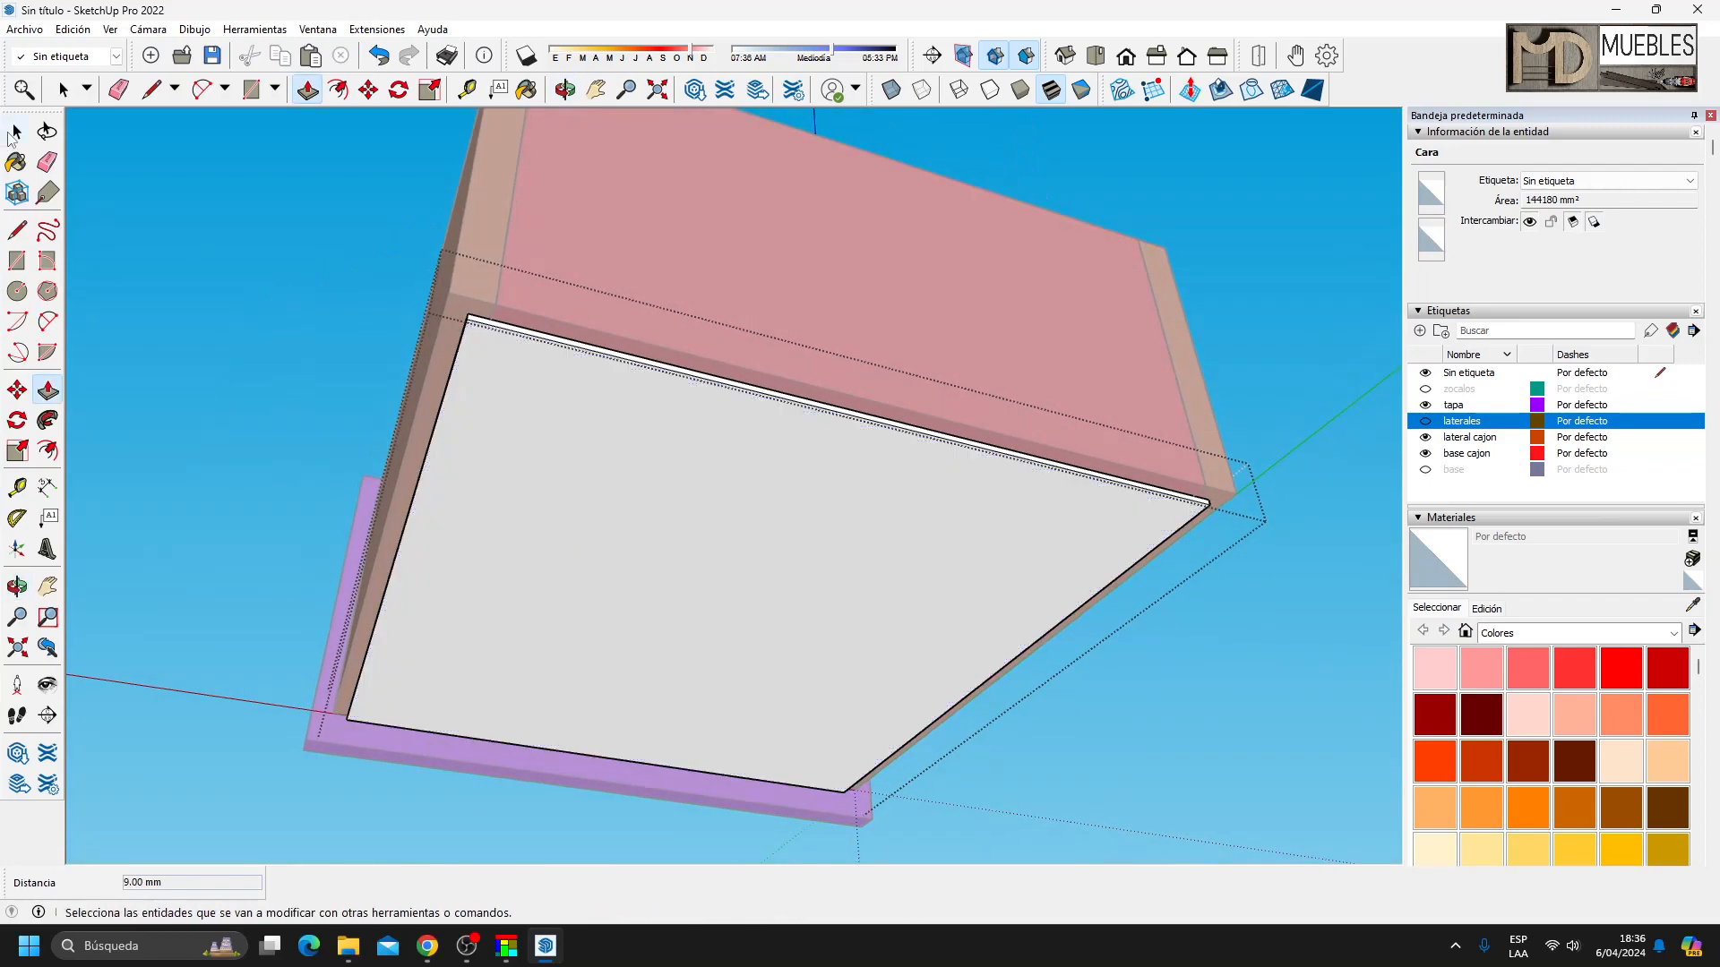
pyautogui.click(332, 289)
# Create a tag named "mdf", colour it yellow and assign the drawer's bottom panel to it.
pyautogui.click(888, 494)
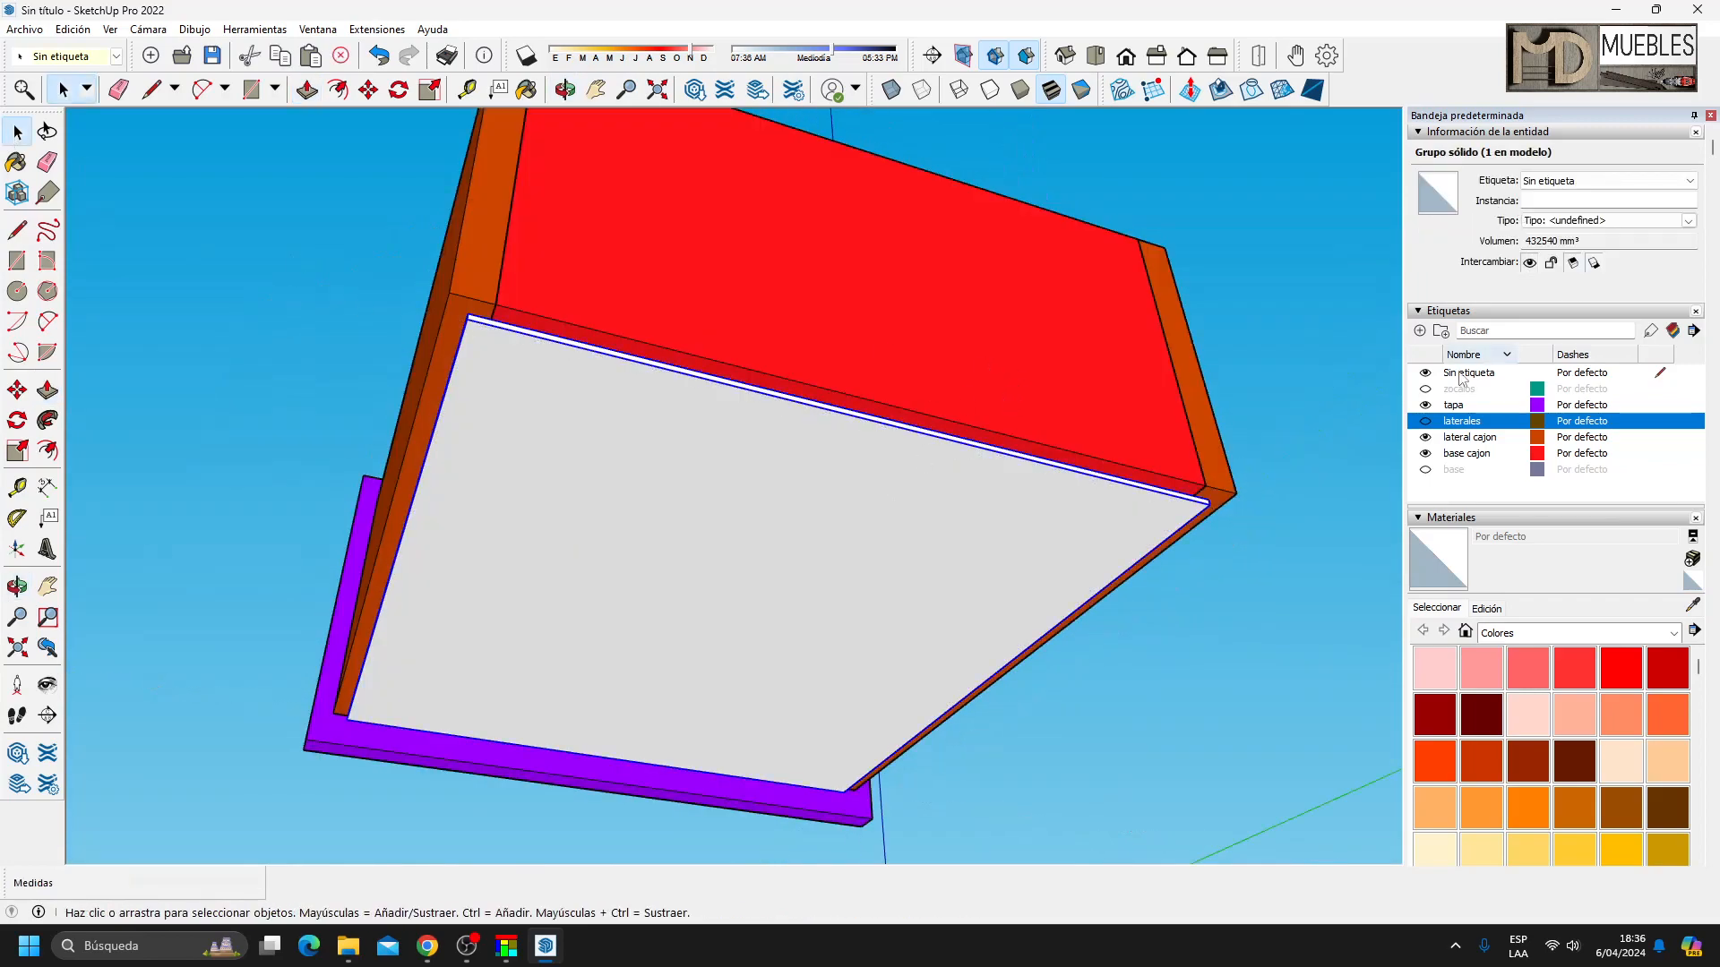
pyautogui.click(1420, 331)
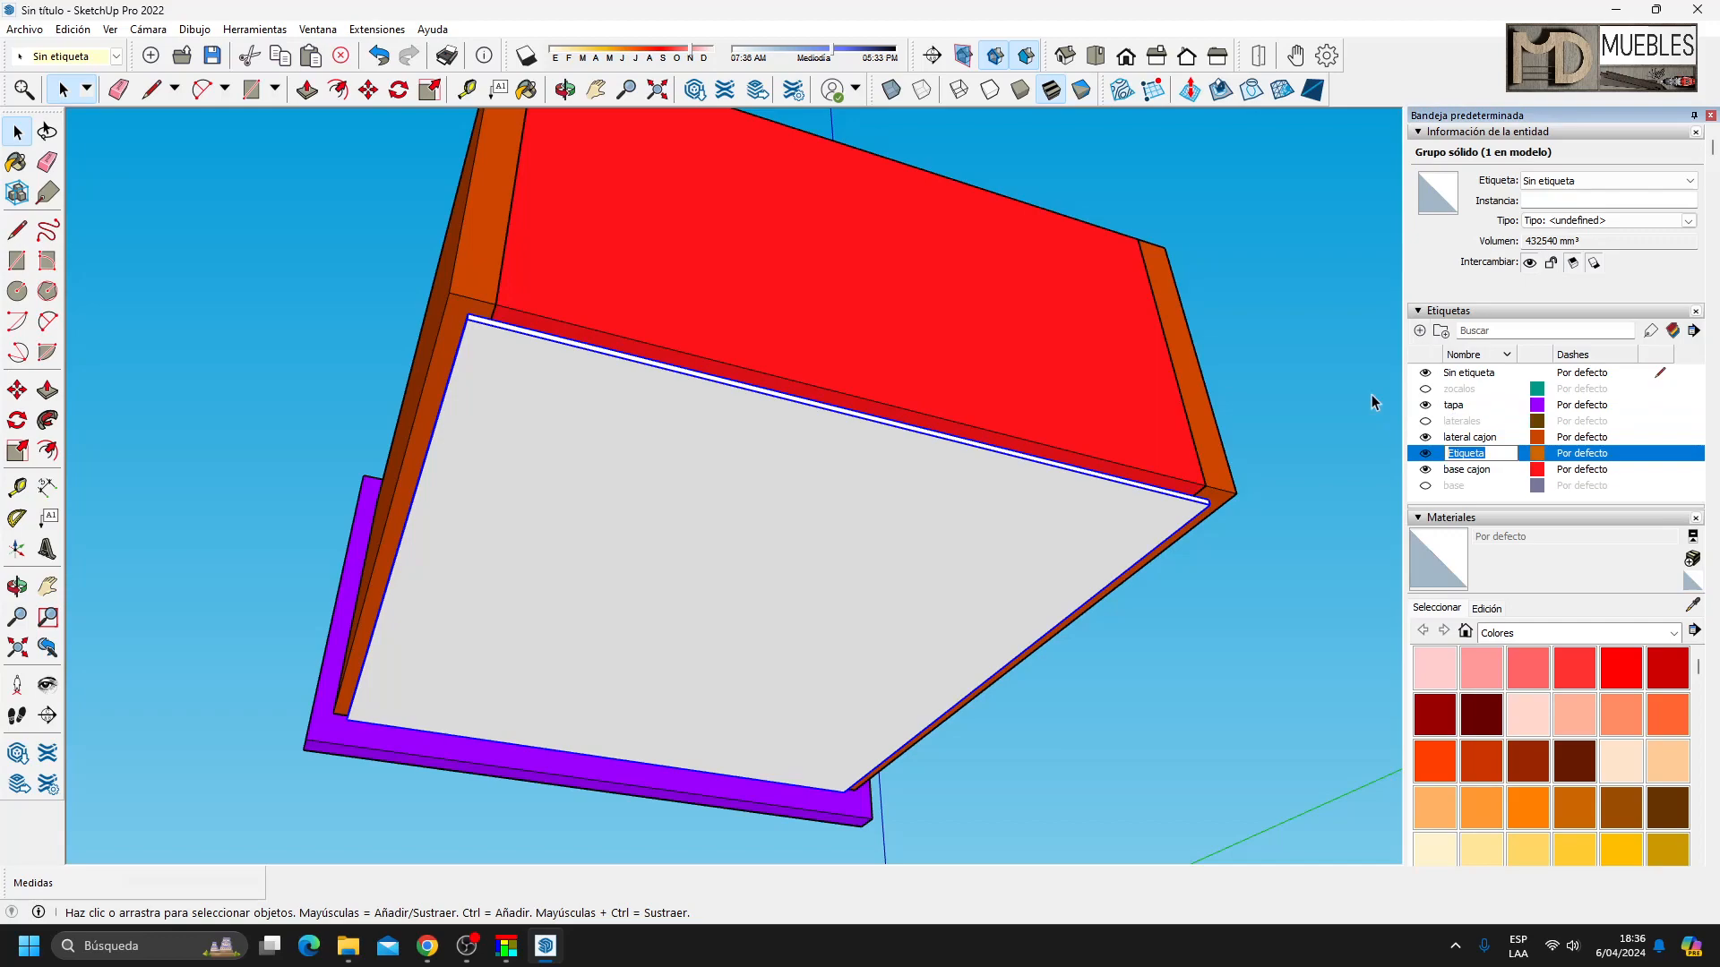
pyautogui.press('Return')
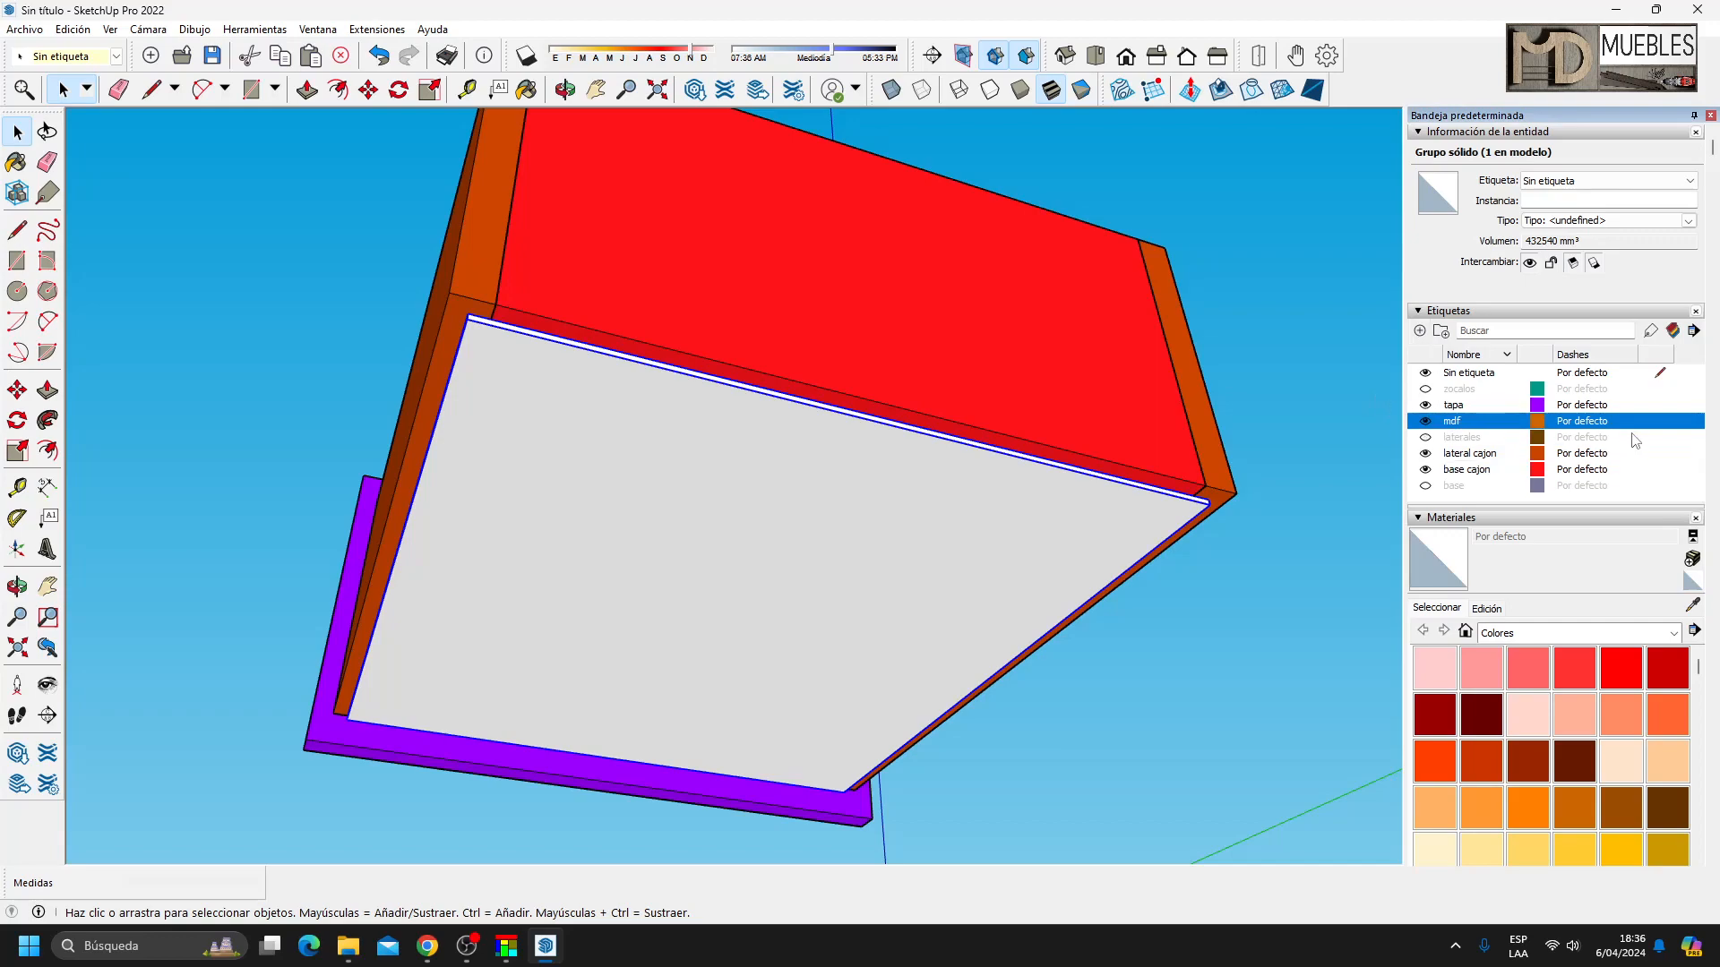
pyautogui.click(1537, 424)
pyautogui.click(806, 412)
pyautogui.click(846, 414)
pyautogui.click(817, 659)
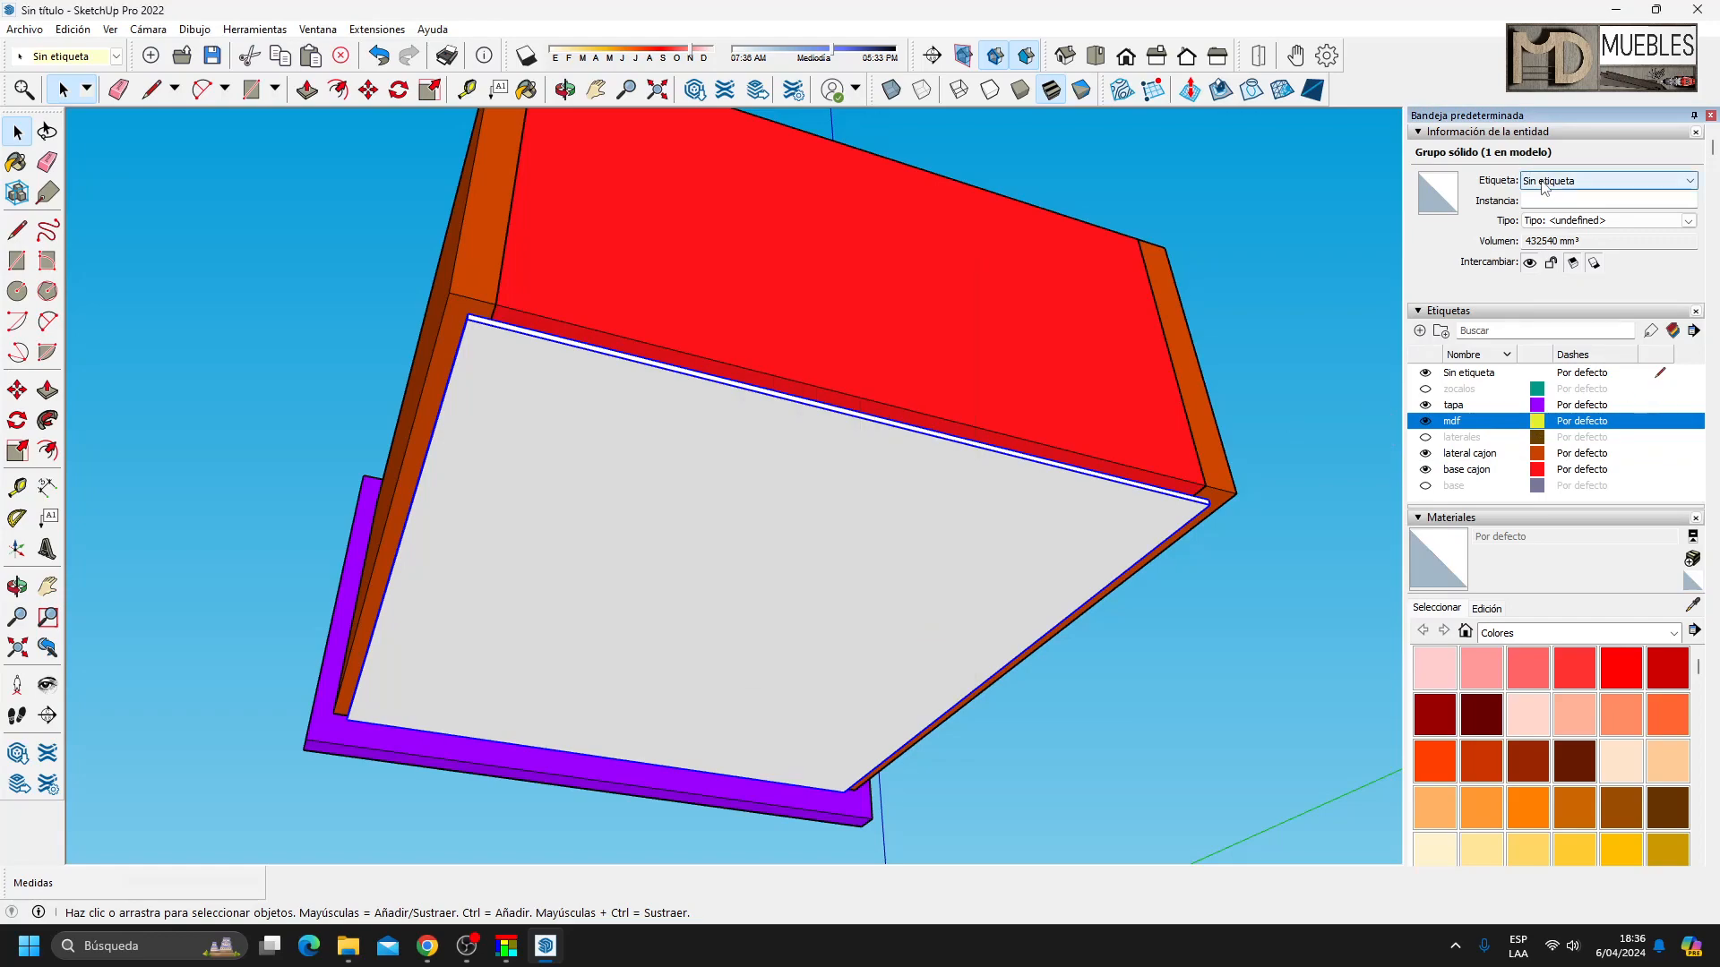
pyautogui.click(1550, 182)
pyautogui.click(1545, 260)
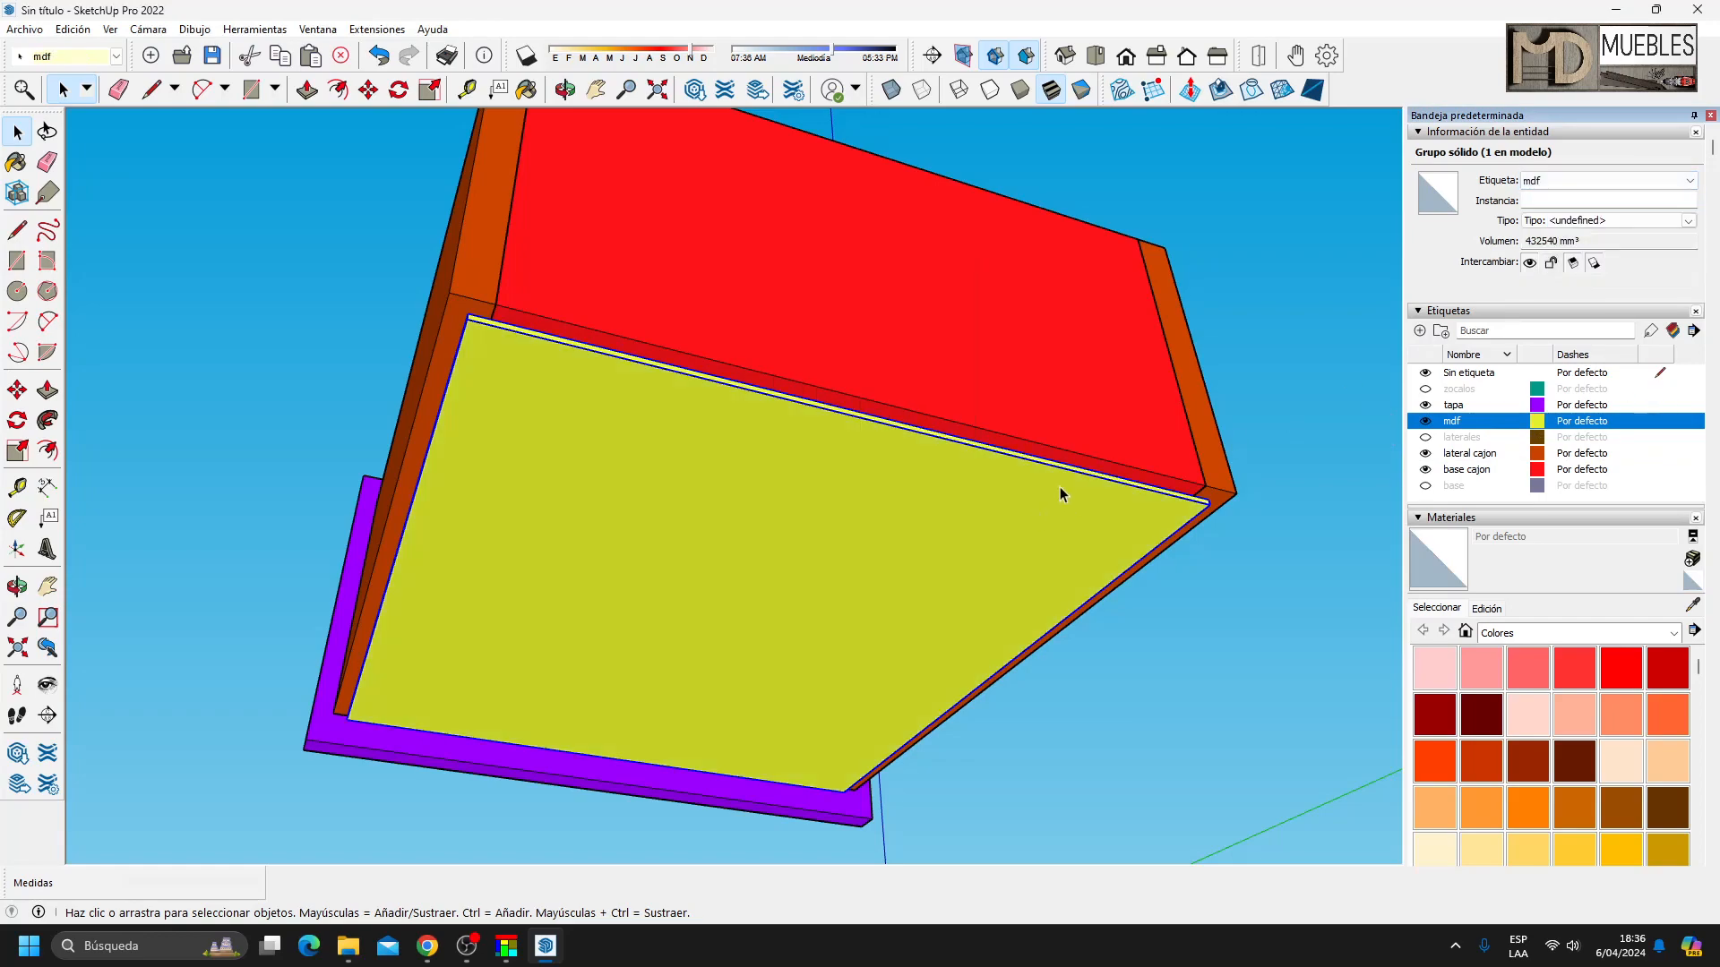
pyautogui.click(304, 372)
# Show the zocalos and laterales tags again.
pyautogui.moveTo(648, 378); pyautogui.dragTo(806, 501, button='middle')
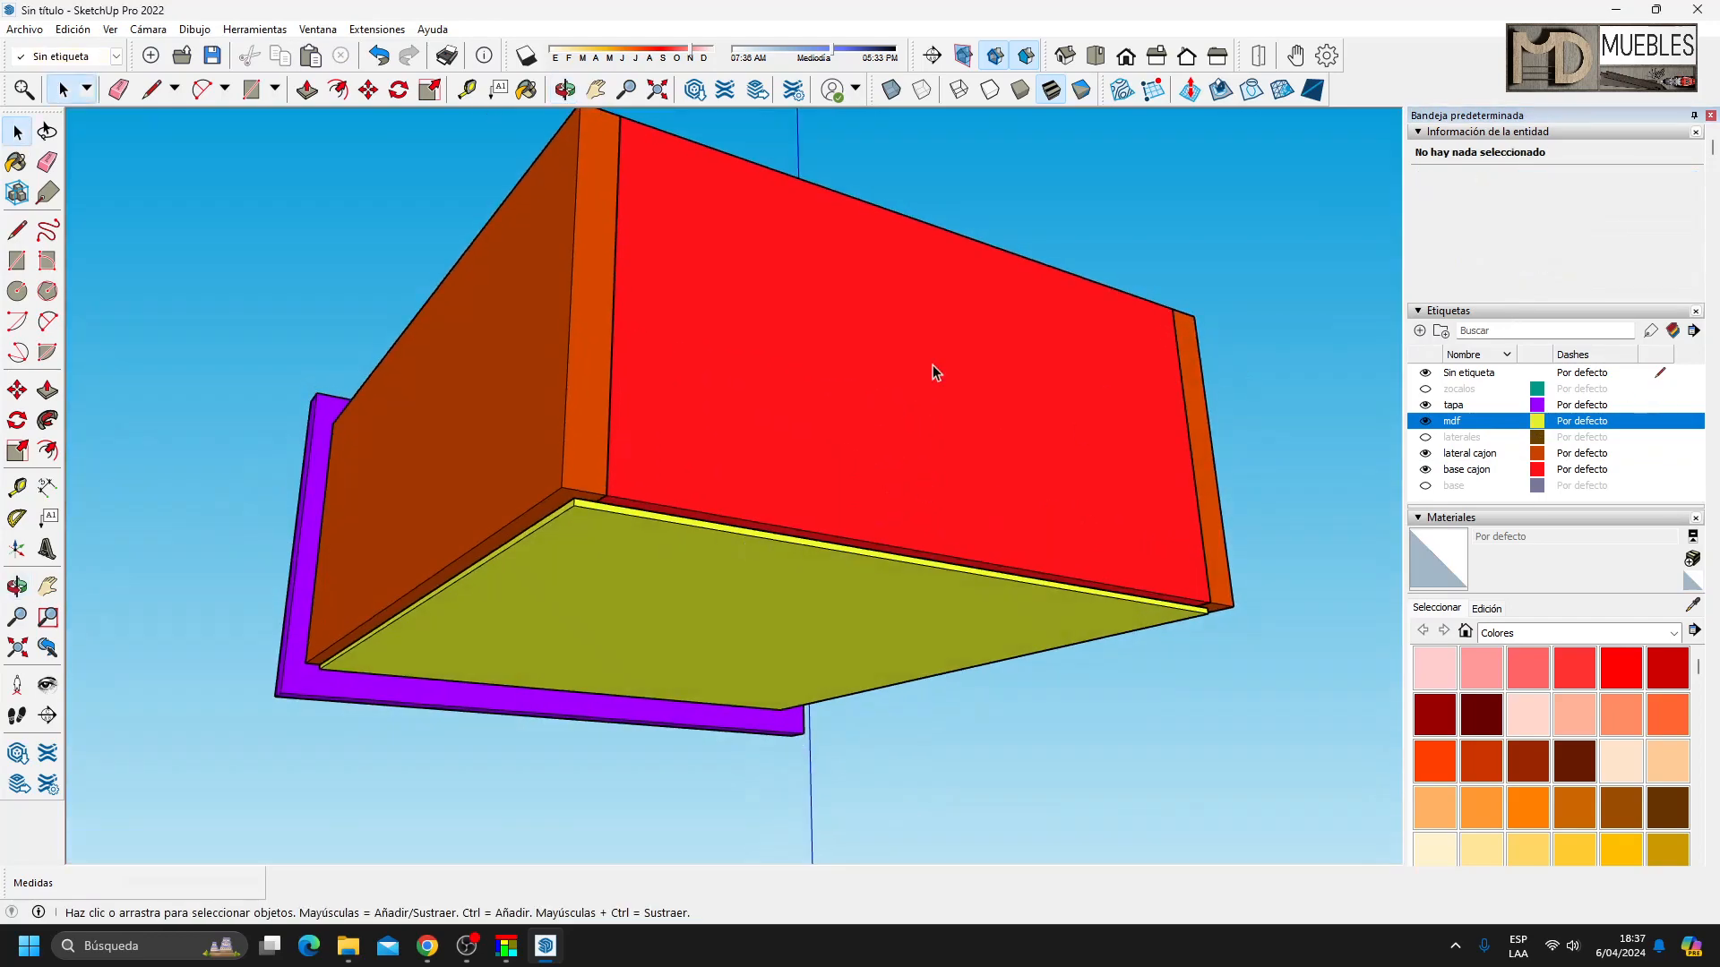
pyautogui.scroll(-3, 1100, 367)
pyautogui.click(1425, 388)
pyautogui.click(1425, 437)
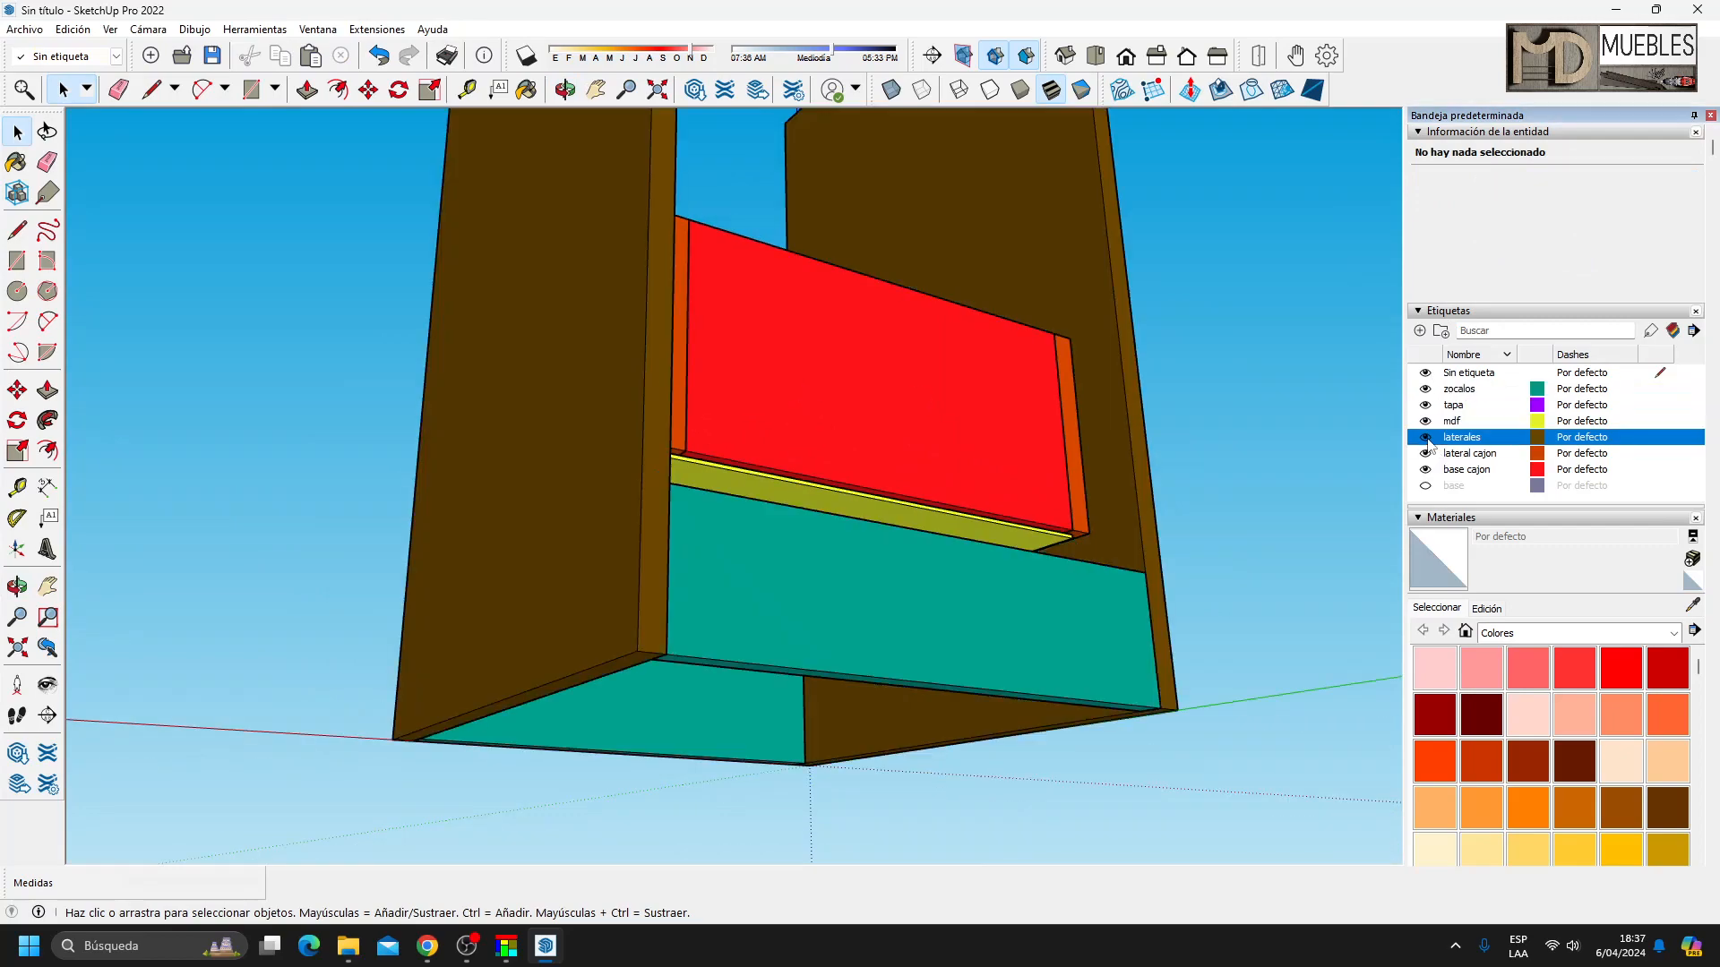
# Show the base tag again and select the five groups that make up the drawer.
pyautogui.click(1424, 485)
pyautogui.moveTo(395, 353); pyautogui.dragTo(657, 539, button='middle')
pyautogui.click(643, 555)
pyautogui.keyDown('shift'); pyautogui.click(621, 492); pyautogui.keyUp('shift')
pyautogui.keyDown('shift'); pyautogui.click(1083, 498); pyautogui.keyUp('shift')
pyautogui.keyDown('shift'); pyautogui.click(505, 471); pyautogui.keyUp('shift')
pyautogui.moveTo(504, 471); pyautogui.dragTo(660, 502, button='middle')
pyautogui.keyDown('shift'); pyautogui.click(823, 472); pyautogui.keyUp('shift')
pyautogui.moveTo(824, 472)
pyautogui.mouseDown(button='middle')
pyautogui.moveTo(886, 626)
pyautogui.moveTo(1086, 499)
pyautogui.moveTo(1083, 472)
pyautogui.moveTo(840, 496)
pyautogui.mouseUp(button='middle')
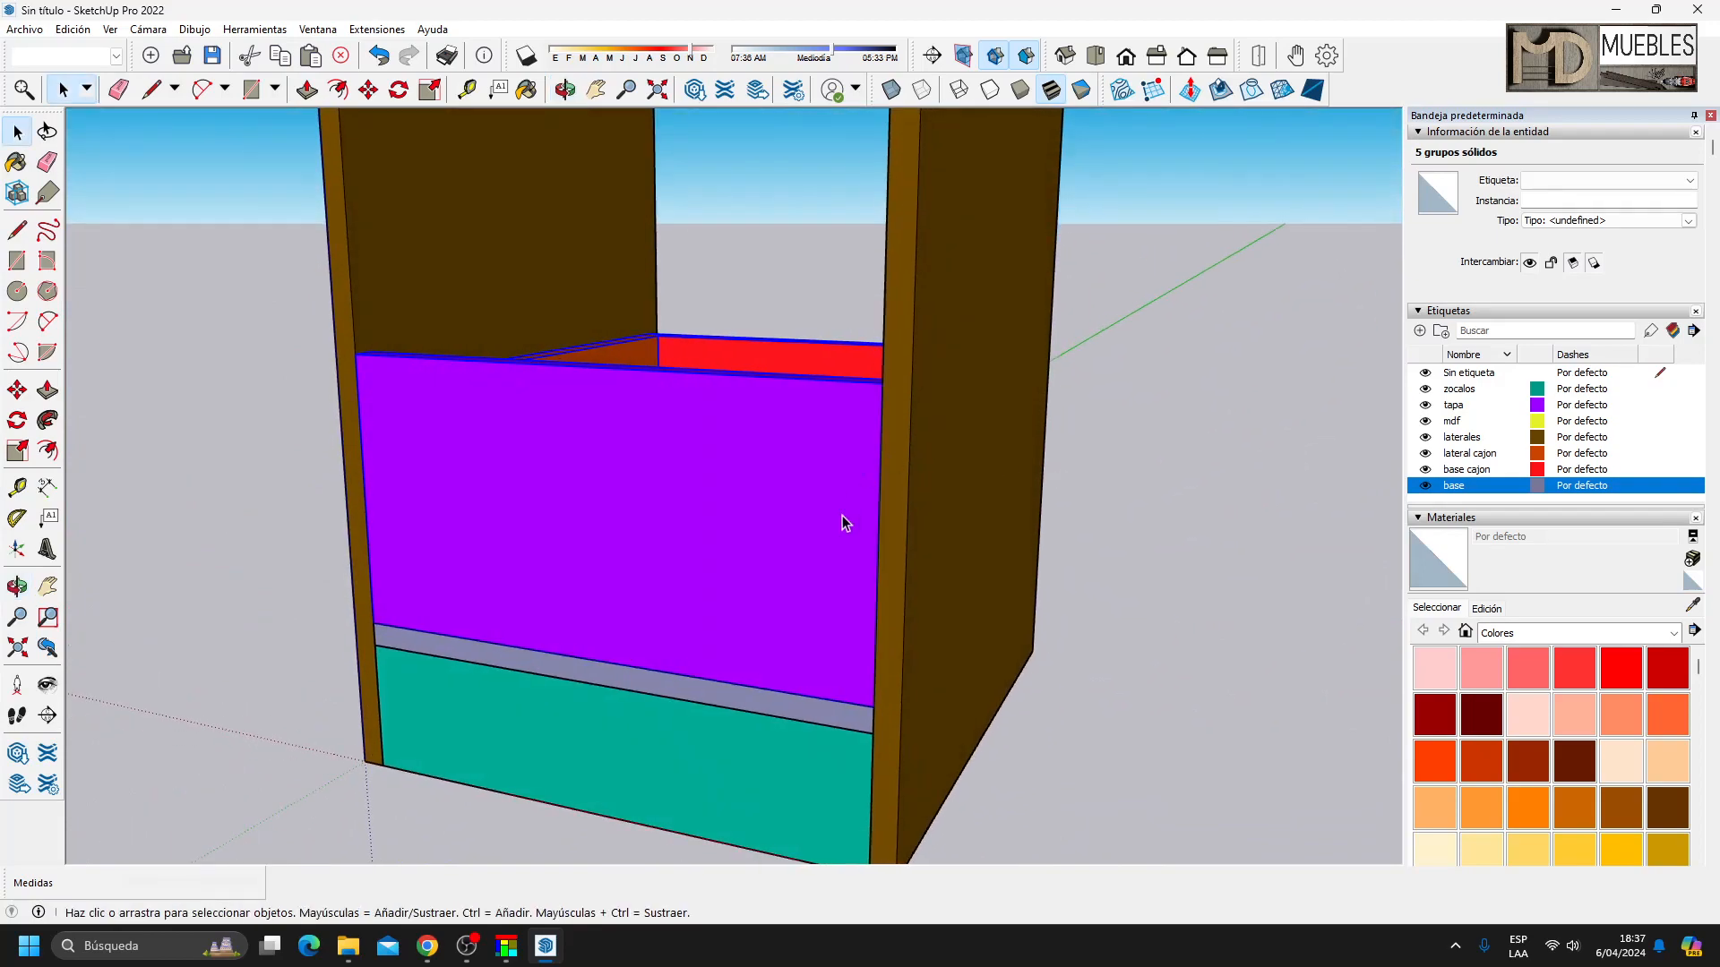
# Move the selected drawer up 1 mm so it clears the base.
pyautogui.press('m')
pyautogui.moveTo(330, 541); pyautogui.dragTo(517, 656, button='middle')
pyautogui.scroll(3, 517, 657)
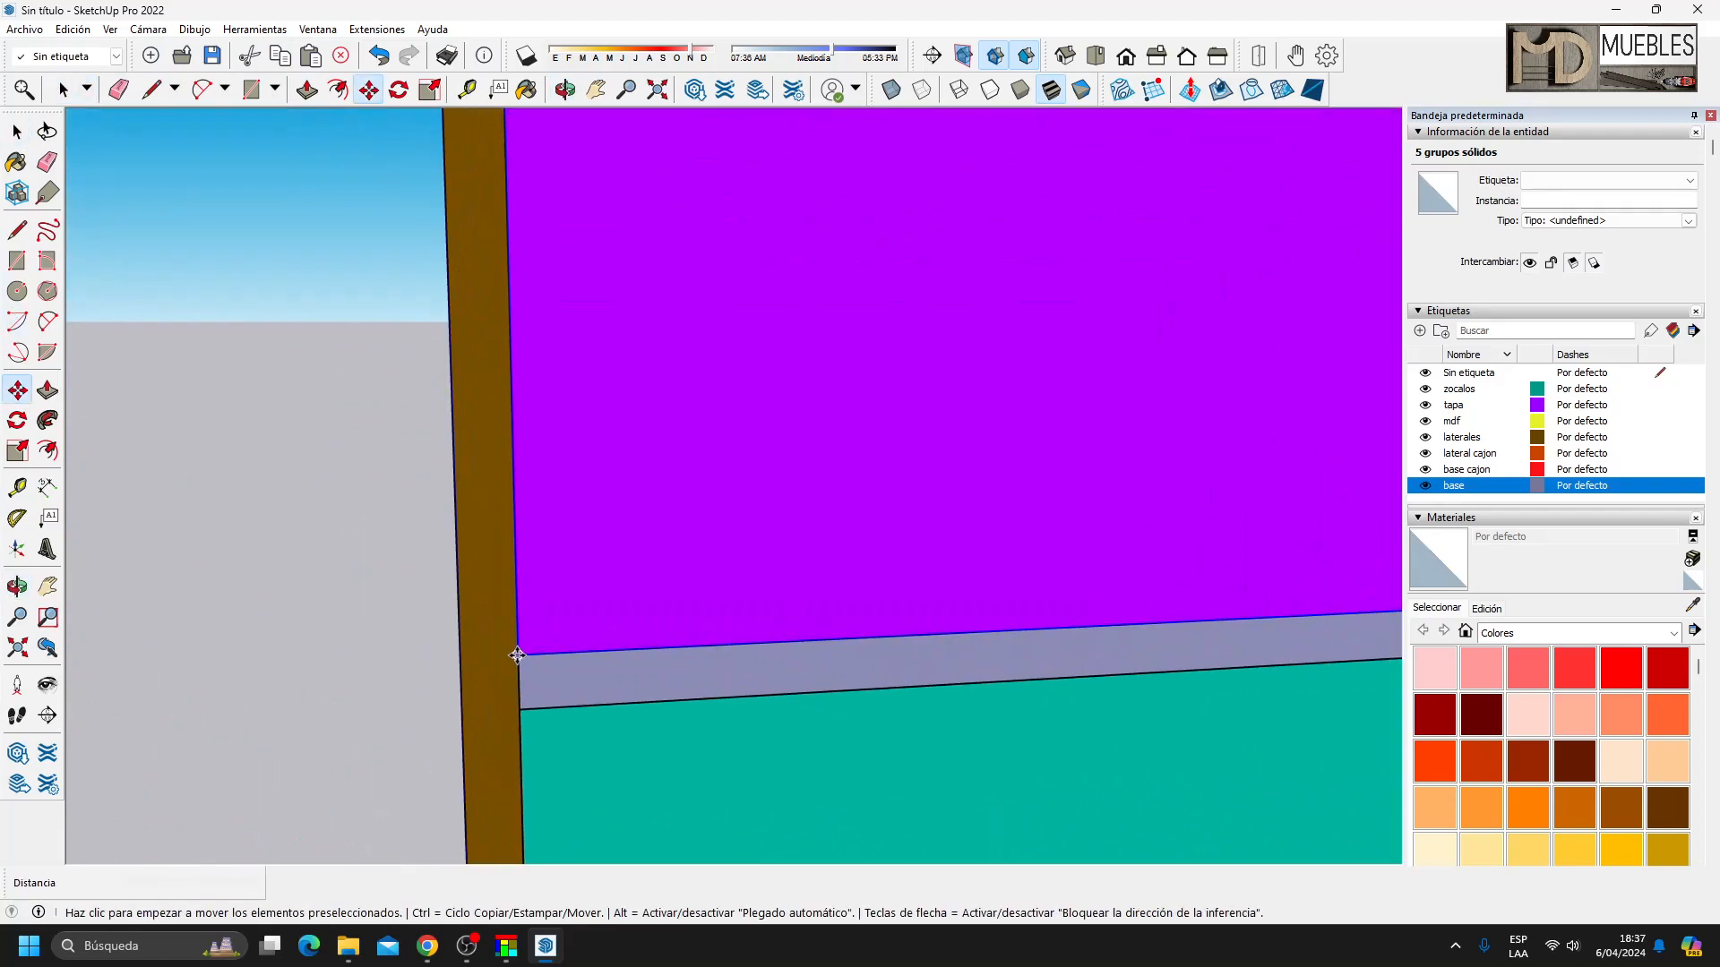
pyautogui.click(516, 654)
pyautogui.press('Escape')
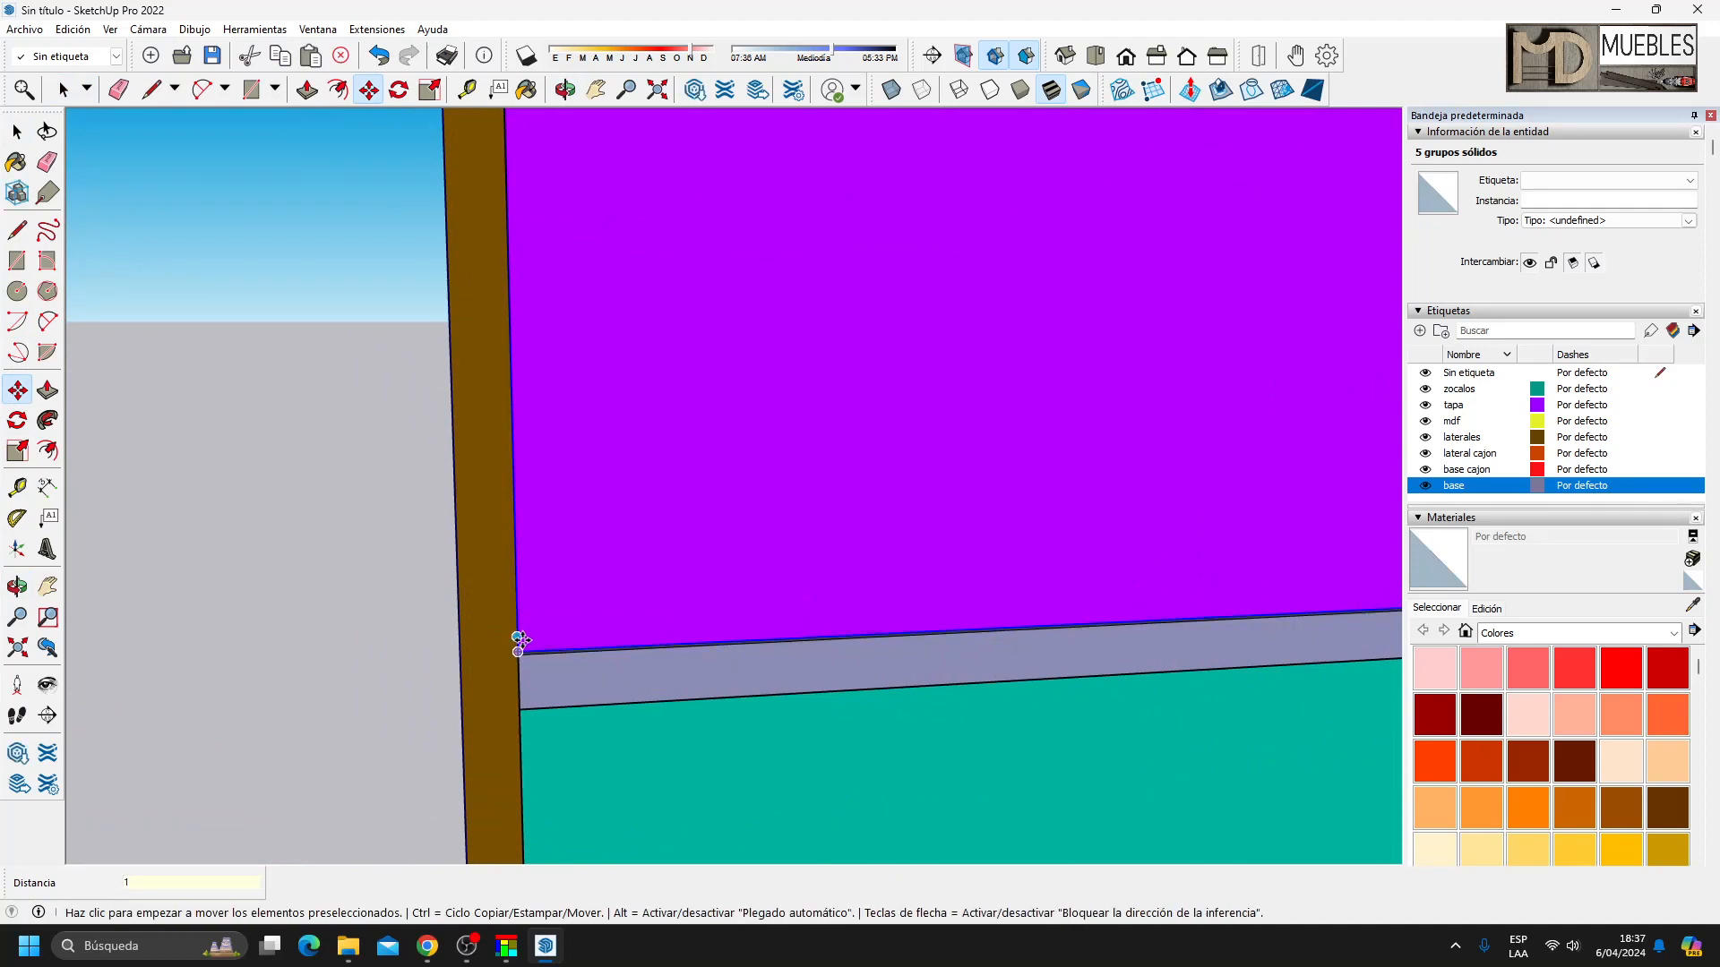
pyautogui.moveTo(568, 622); pyautogui.dragTo(555, 751, button='middle')
pyautogui.scroll(-4, 556, 750)
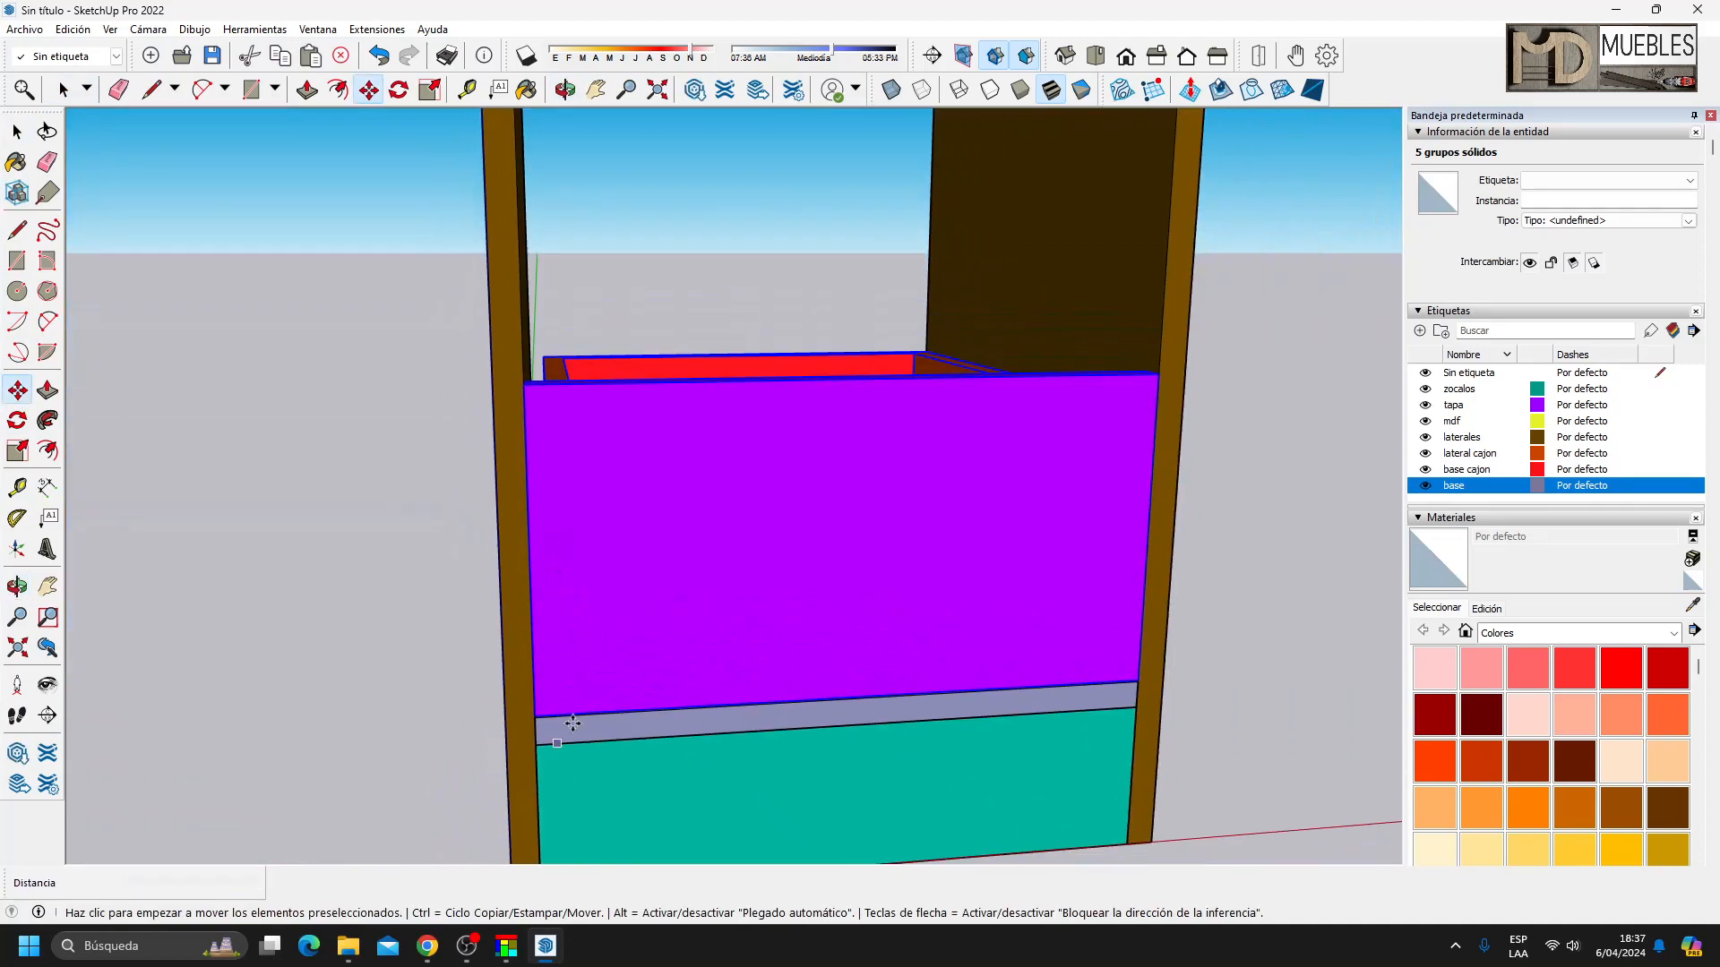
# Copy the drawer upward and place the copy above the original with a 1 mm gap.
pyautogui.click(735, 333)
pyautogui.press('ctrl')
pyautogui.click(522, 385)
pyautogui.click(522, 386)
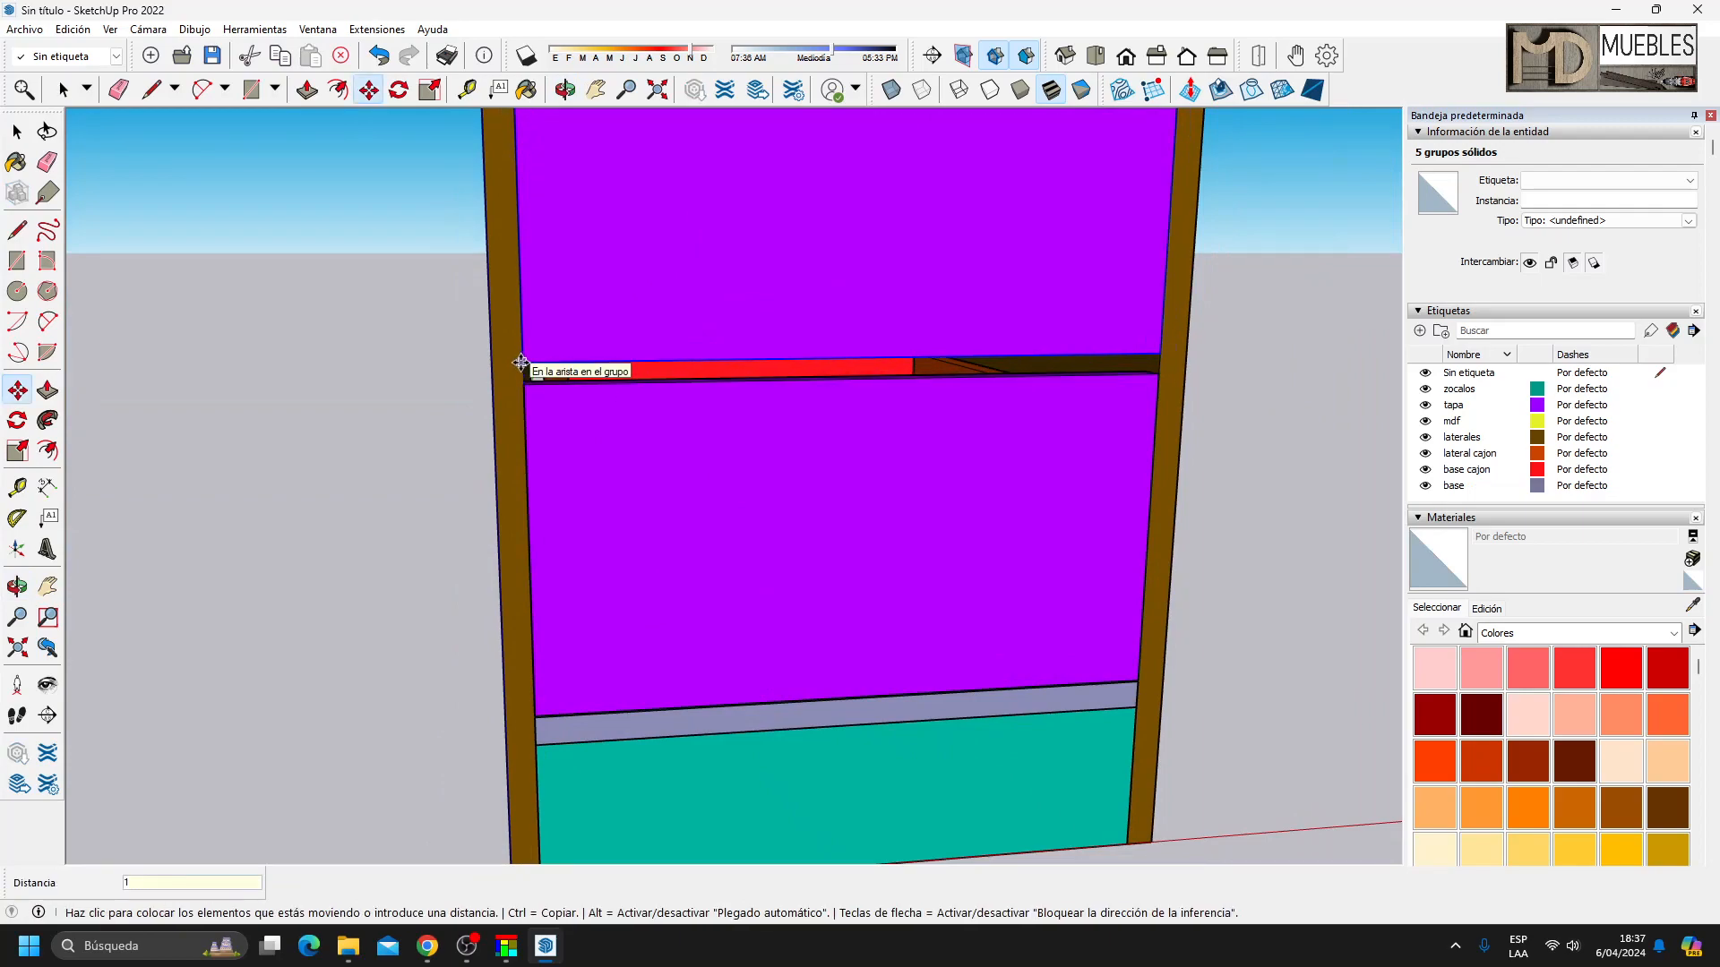
pyautogui.write('1')
pyautogui.press('Return')
pyautogui.moveTo(530, 368); pyautogui.dragTo(504, 343, button='middle')
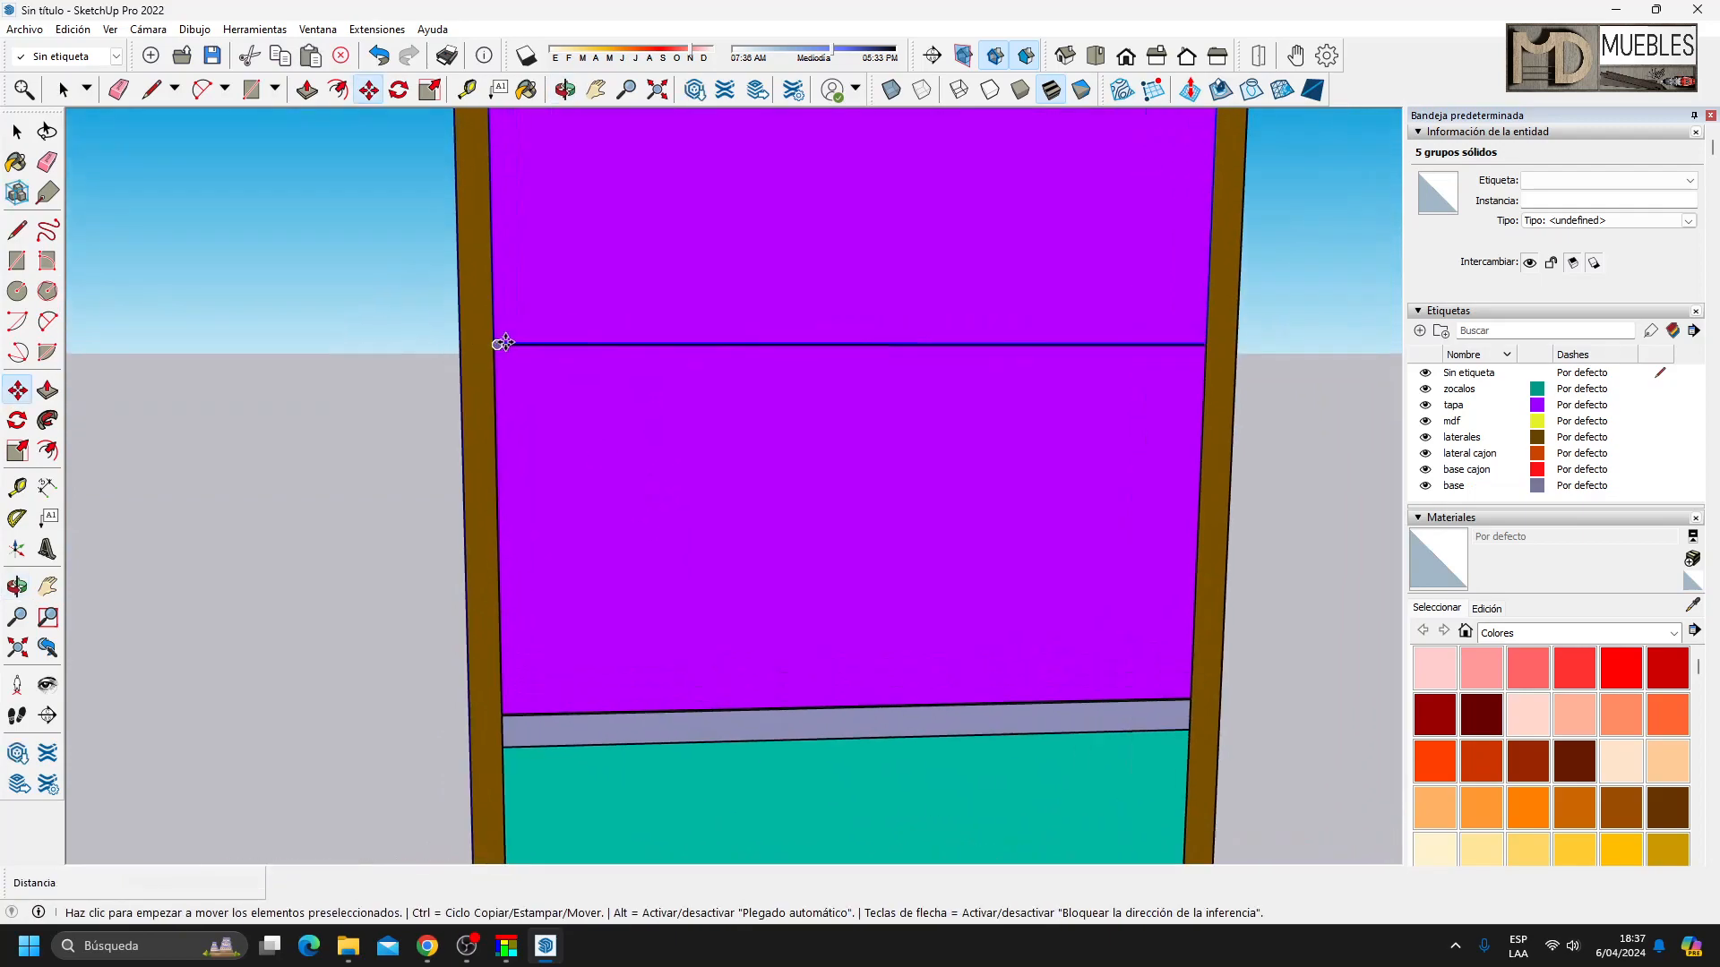
pyautogui.scroll(2, 503, 343)
pyautogui.scroll(-5, 544, 453)
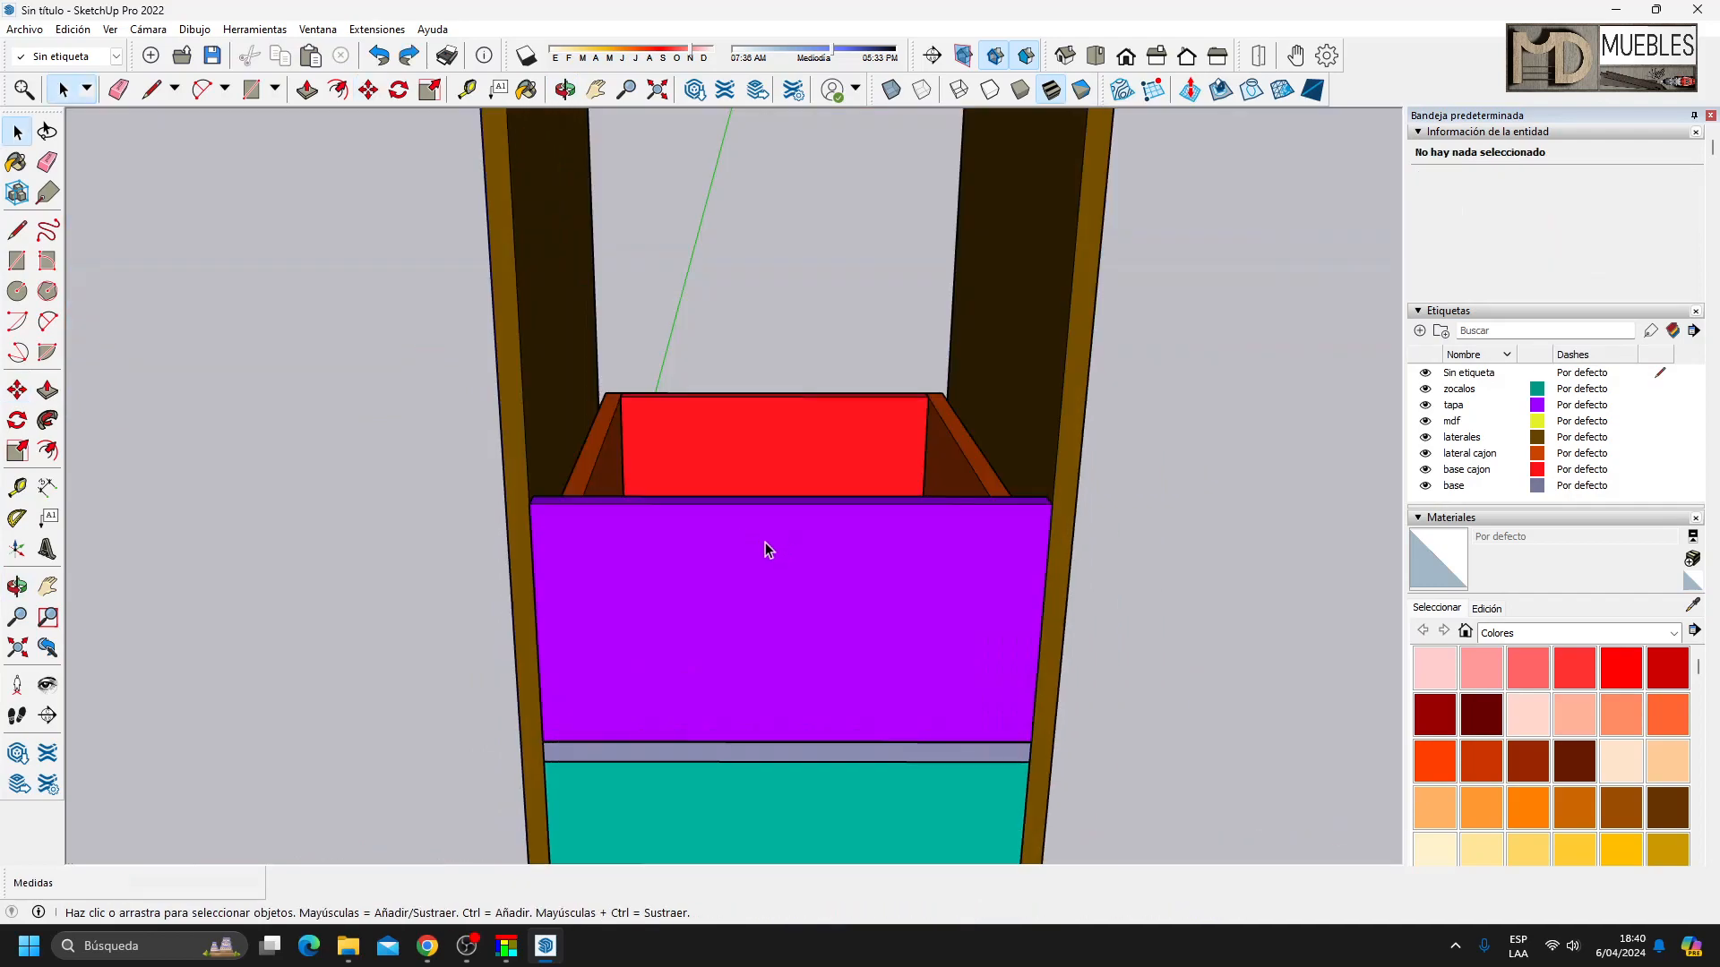
# Open the drawer front's group for editing and turn off colour by tag.
pyautogui.scroll(3, 768, 549)
pyautogui.doubleClick(768, 548)
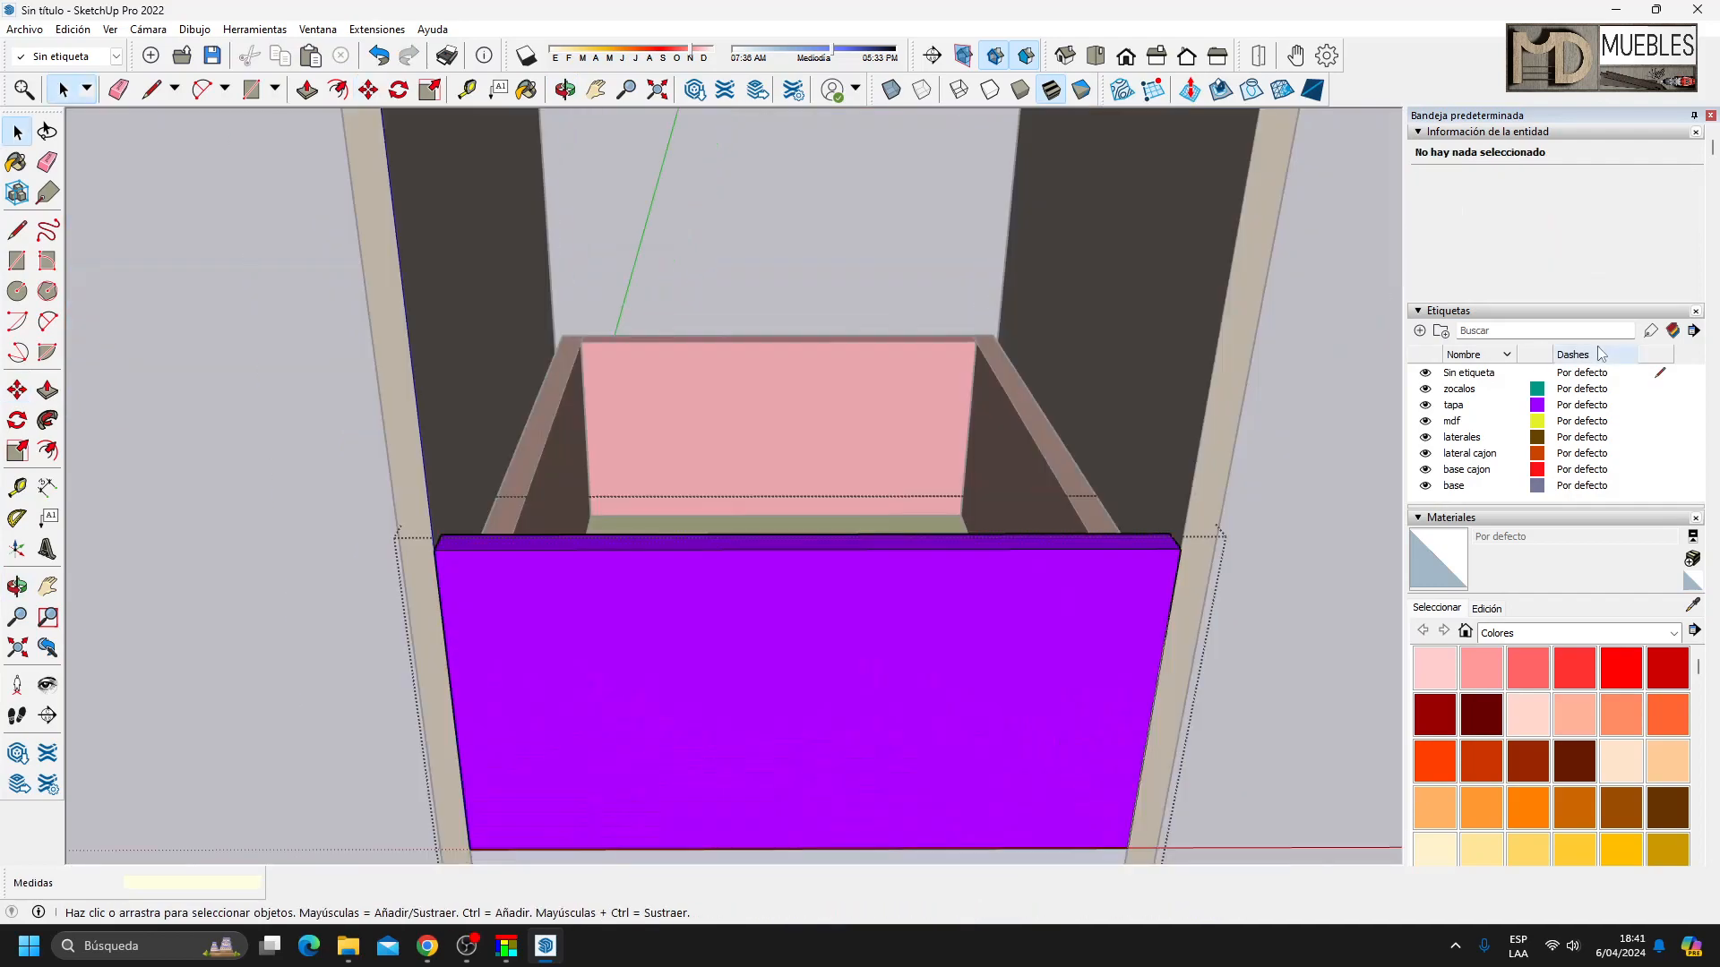
pyautogui.doubleClick(824, 606)
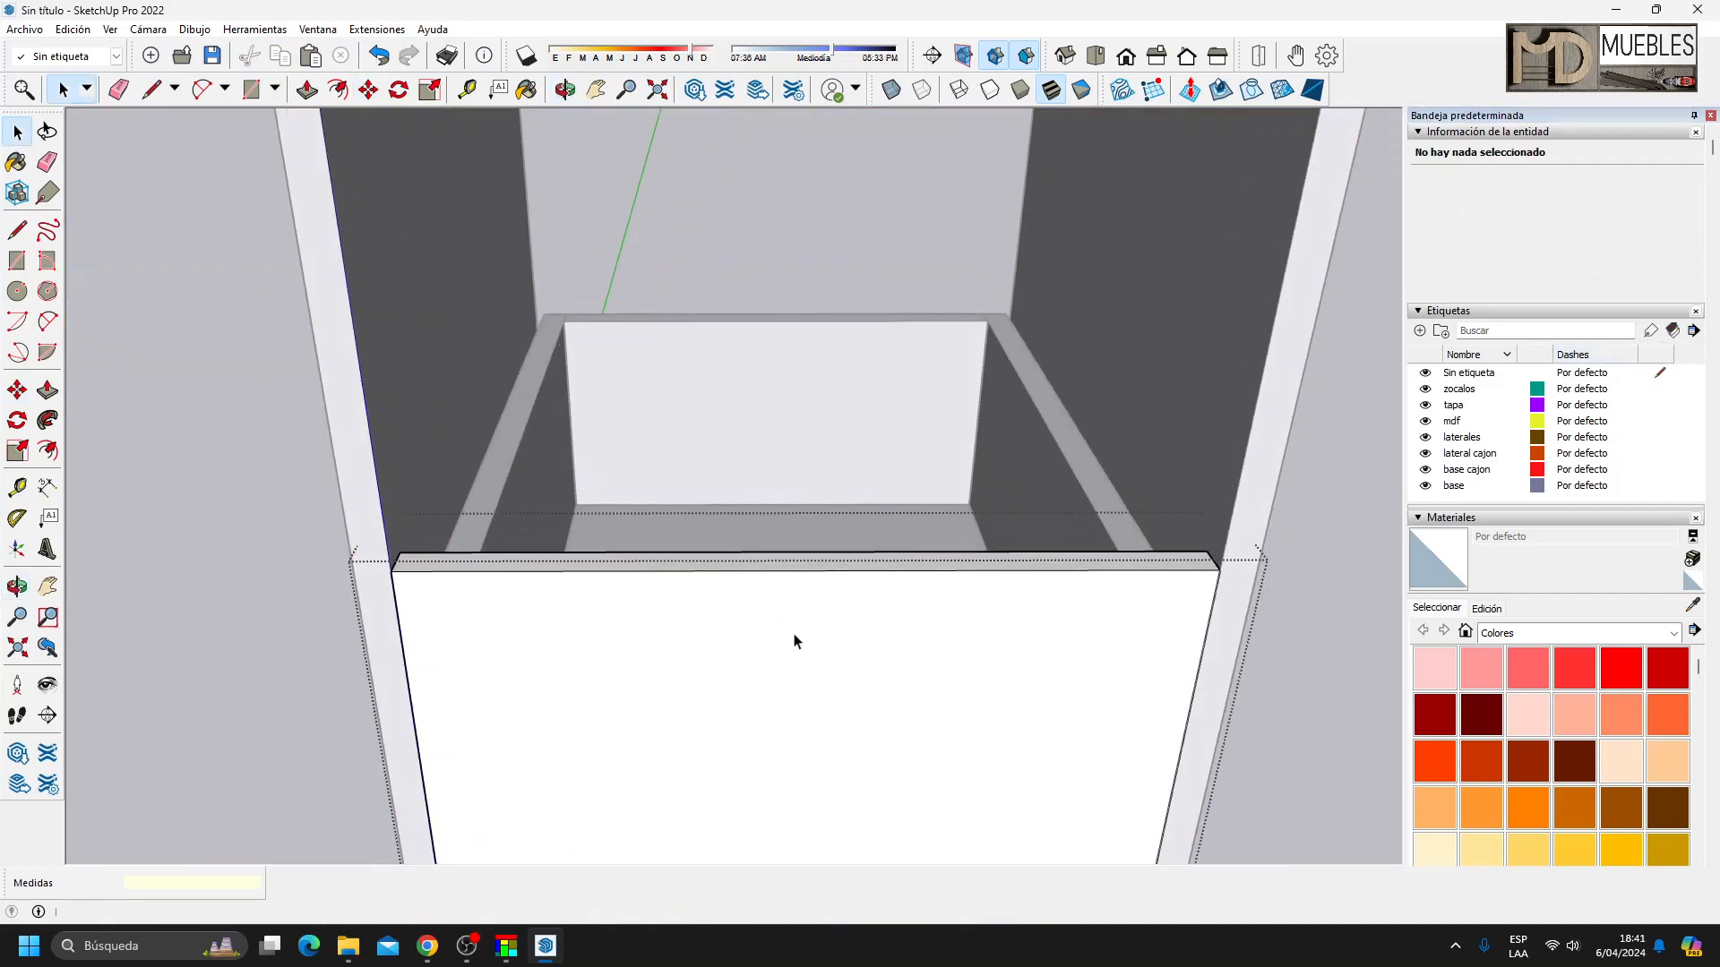
pyautogui.moveTo(793, 640); pyautogui.dragTo(782, 583, button='middle')
# Draw lines across the front's upper edge face at its midpoint, 50 mm to one side, and 10 mm back inward from there.
pyautogui.press('l')
pyautogui.click(806, 548)
pyautogui.click(808, 570)
pyautogui.click(808, 570)
pyautogui.write('50')
pyautogui.press('Return')
pyautogui.click(923, 568)
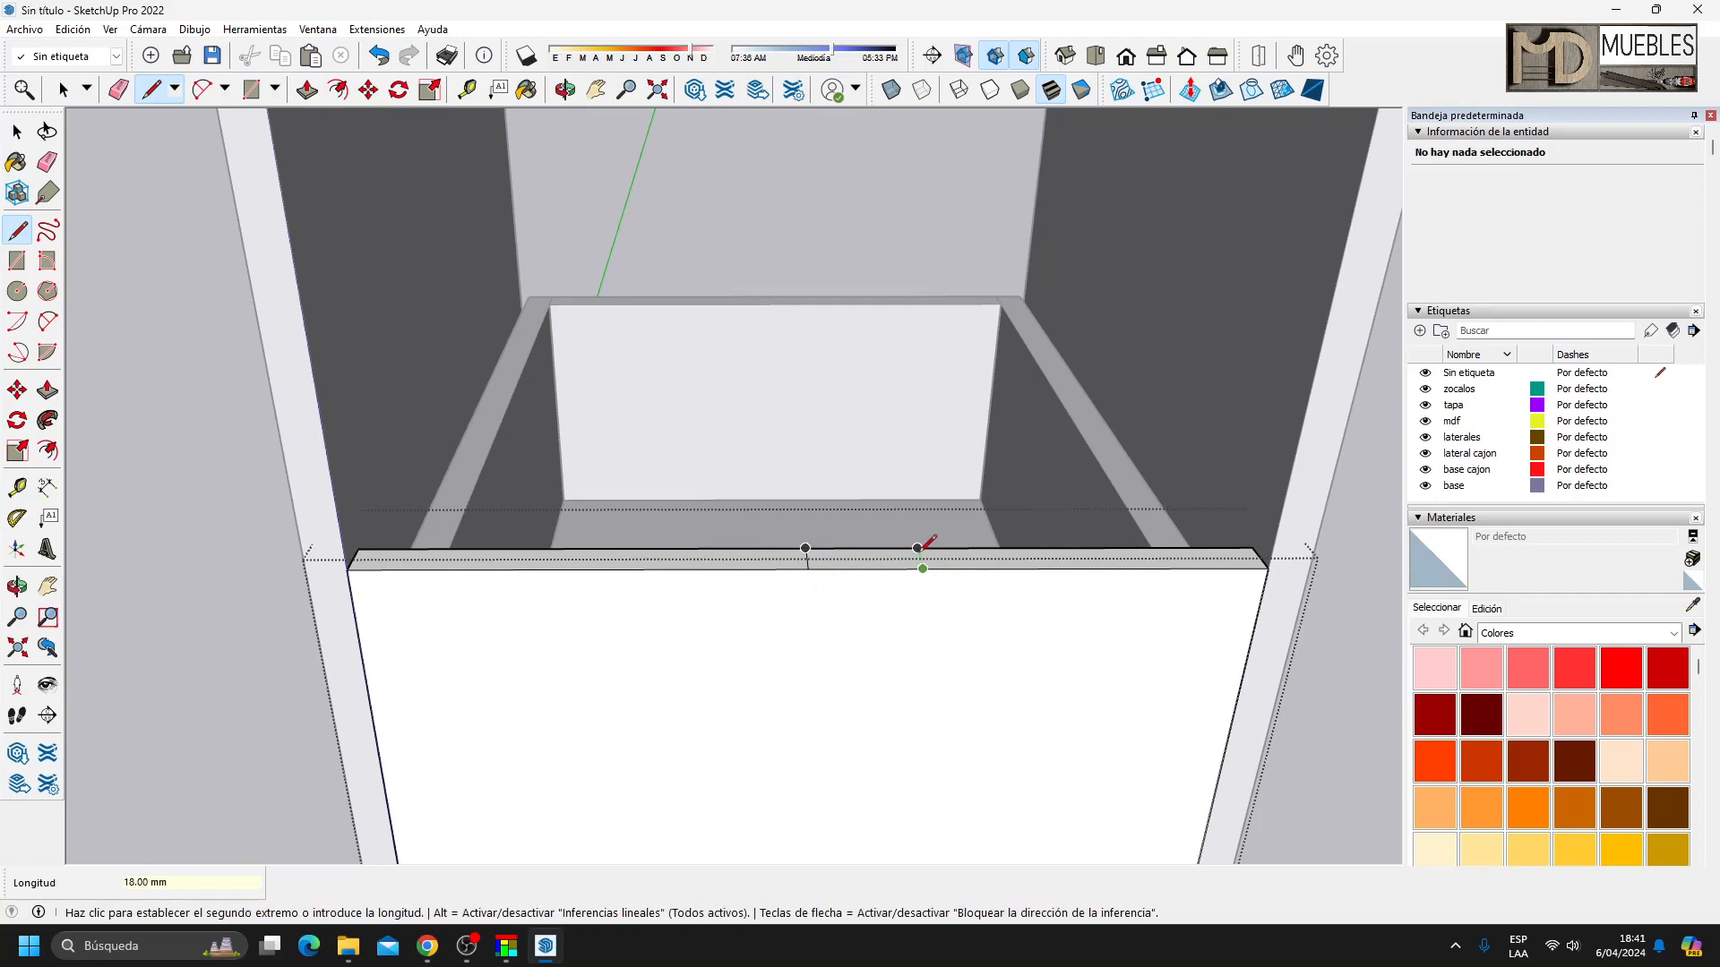
pyautogui.click(917, 547)
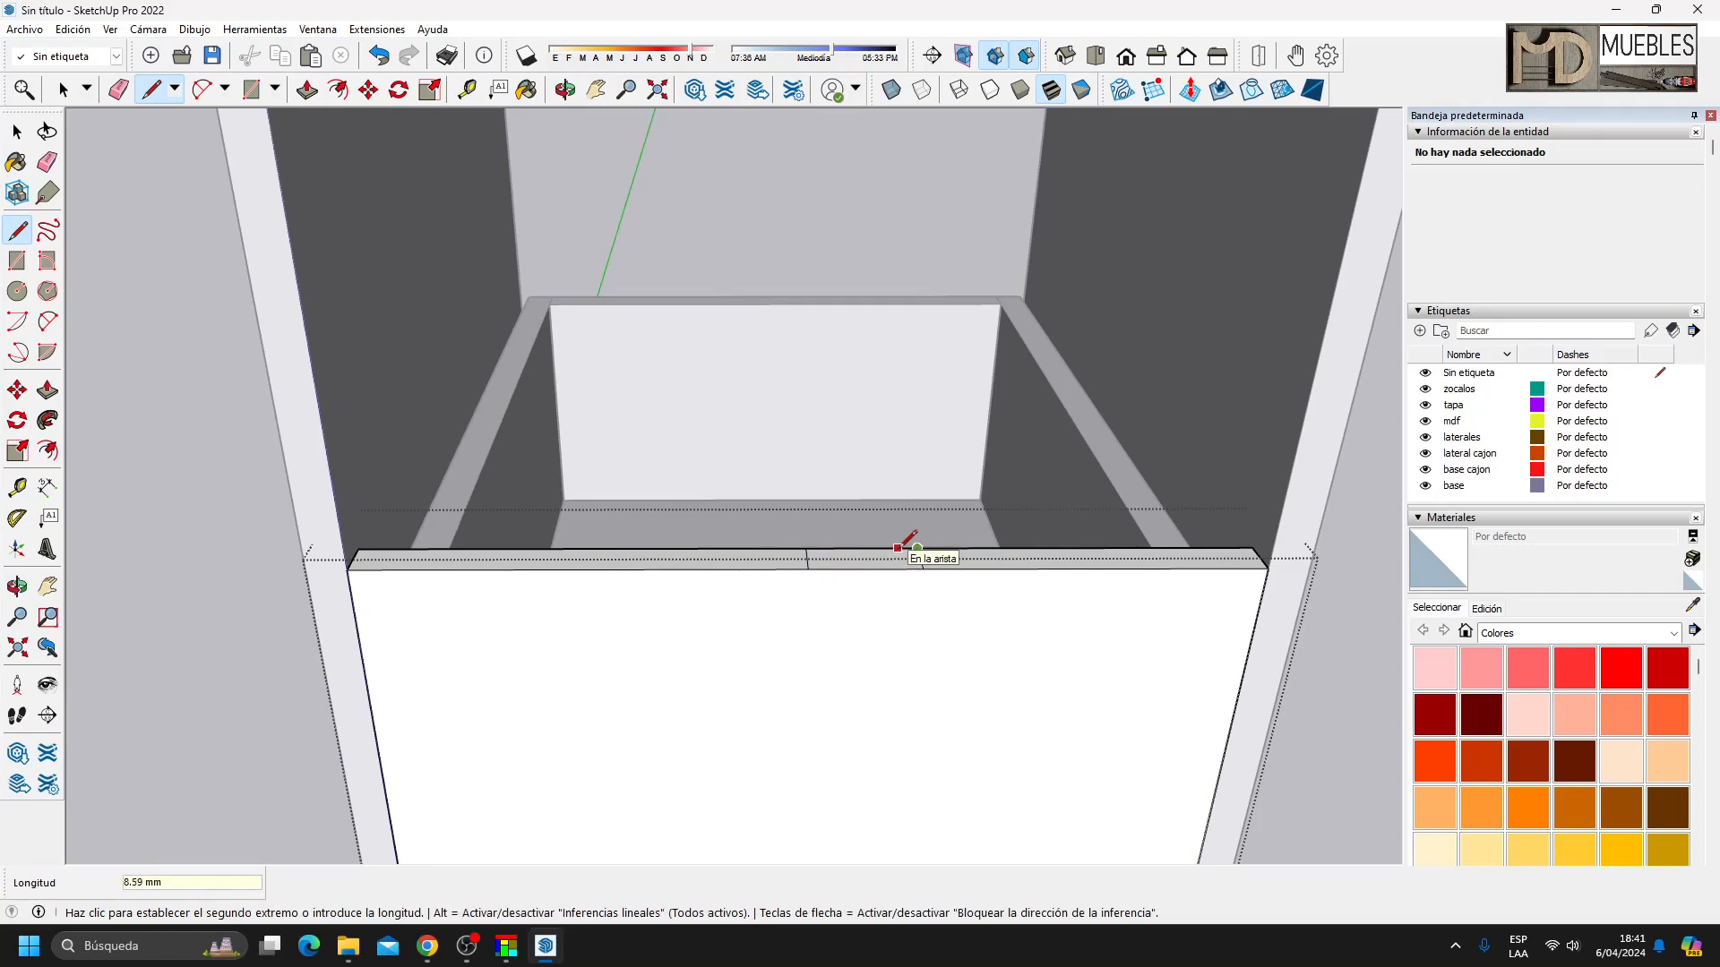
pyautogui.click(898, 548)
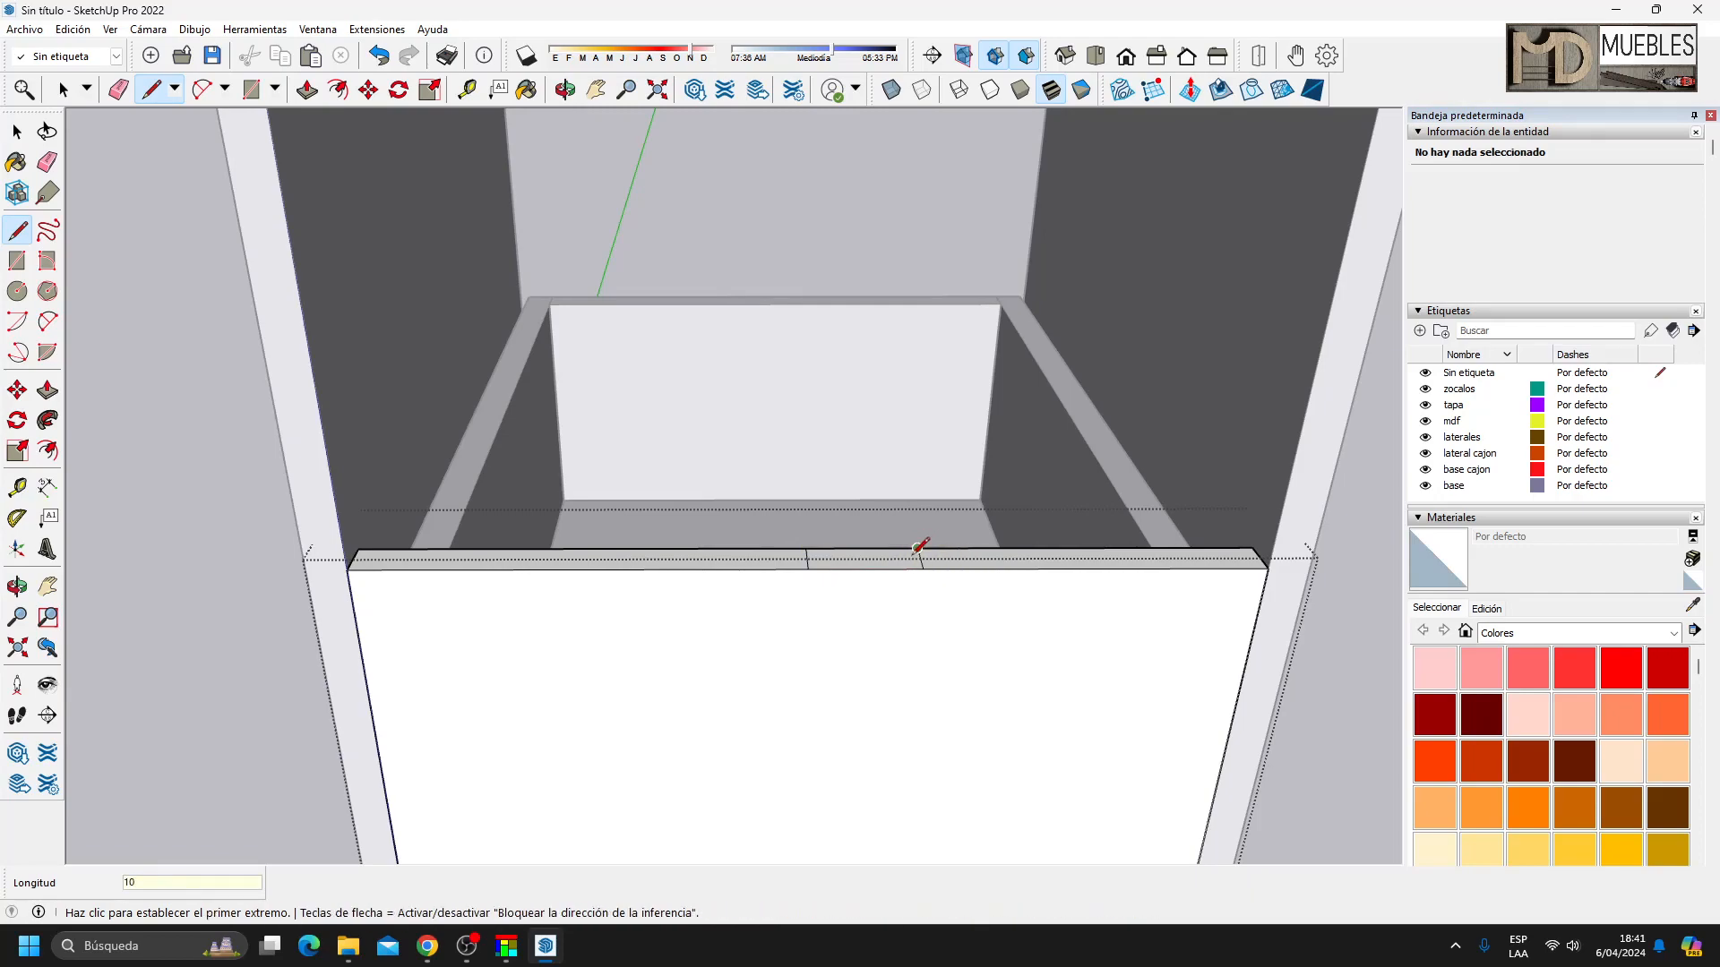
pyautogui.click(901, 567)
# Mark the other half of the upper edge face with matching cross lines 50 mm from the midpoint and 10 mm back inward.
pyautogui.click(805, 547)
pyautogui.press('Return')
pyautogui.click(694, 547)
pyautogui.click(694, 568)
pyautogui.click(694, 547)
pyautogui.write('10')
pyautogui.press('Return')
pyautogui.click(717, 547)
pyautogui.click(717, 569)
# Push the two central faces of the front's upper edge down 20 mm to cut the handle notch.
pyautogui.scroll(3, 896, 587)
pyautogui.moveTo(879, 588)
pyautogui.mouseDown(button='middle')
pyautogui.moveTo(898, 643)
pyautogui.moveTo(900, 617)
pyautogui.mouseUp(button='middle')
pyautogui.click(47, 389)
pyautogui.click(682, 548)
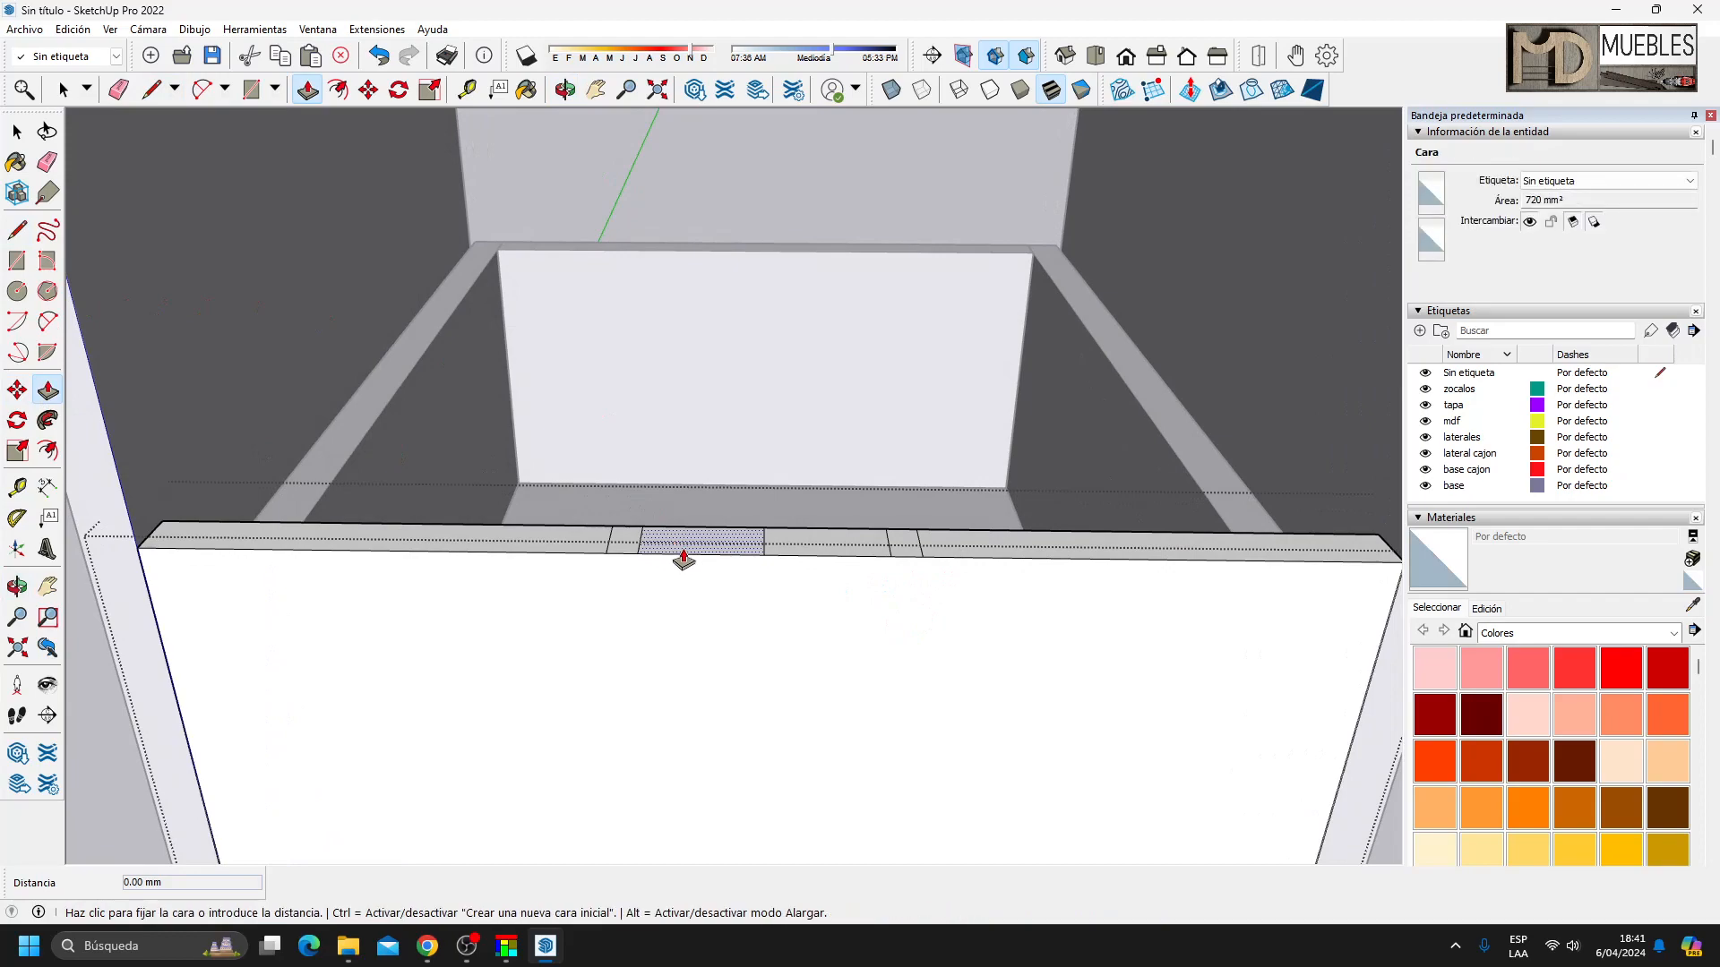
pyautogui.write('20')
pyautogui.press('Return')
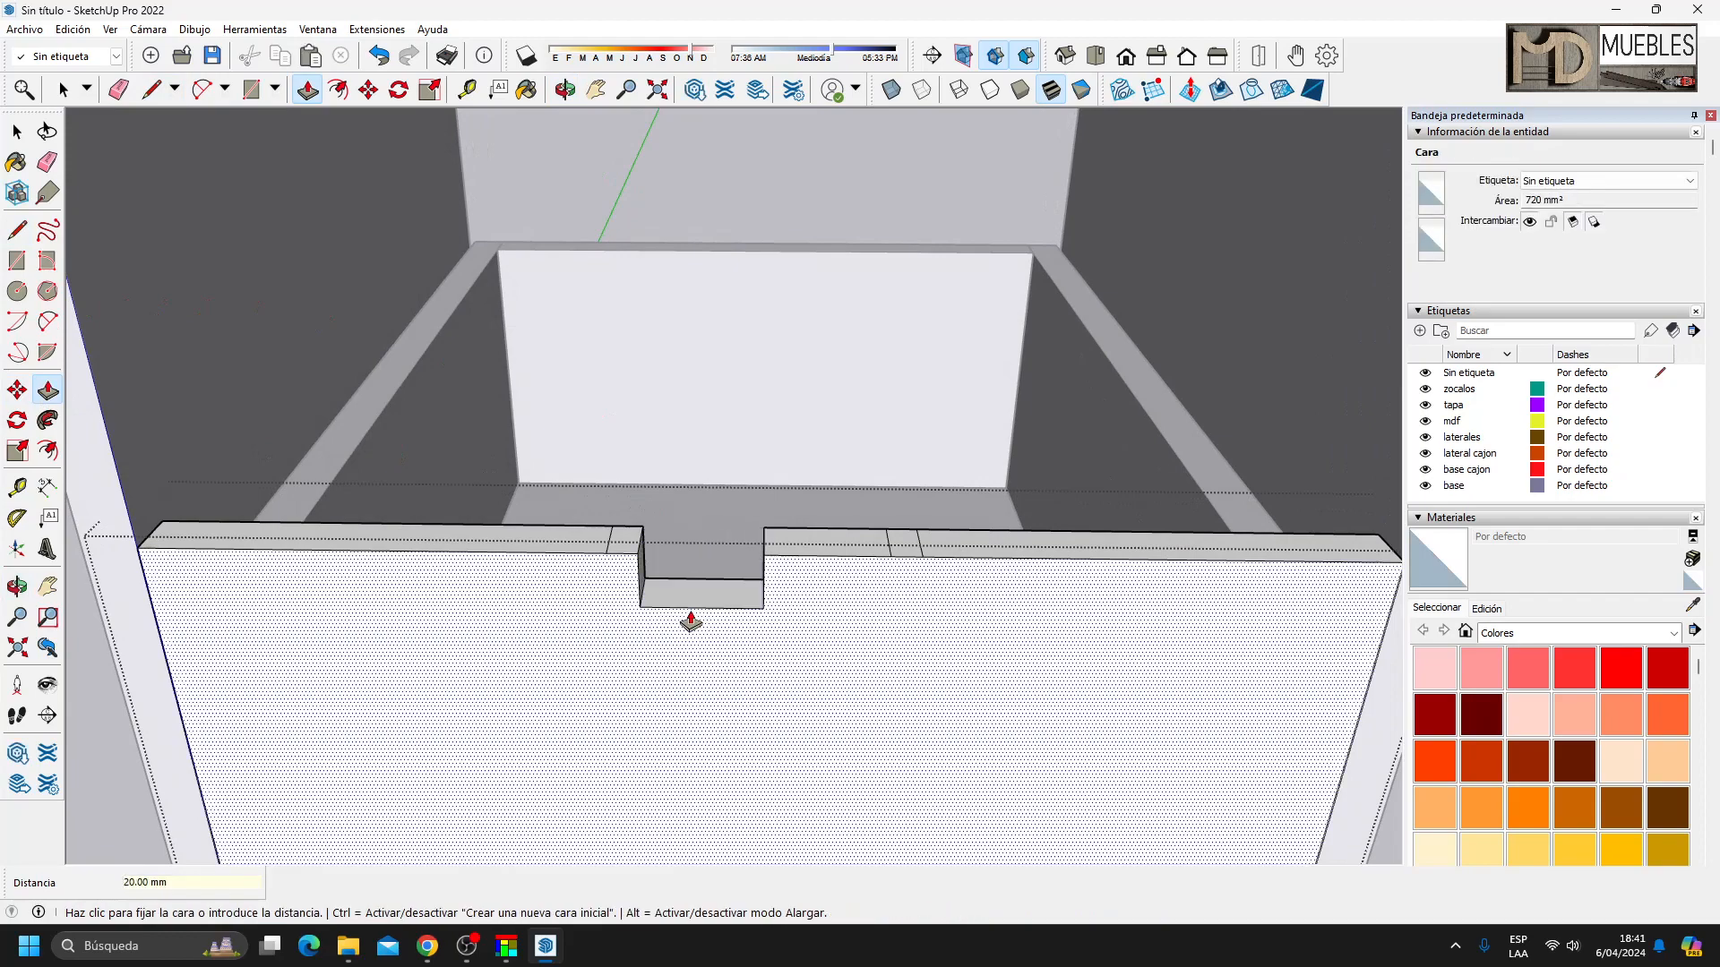
pyautogui.doubleClick(799, 548)
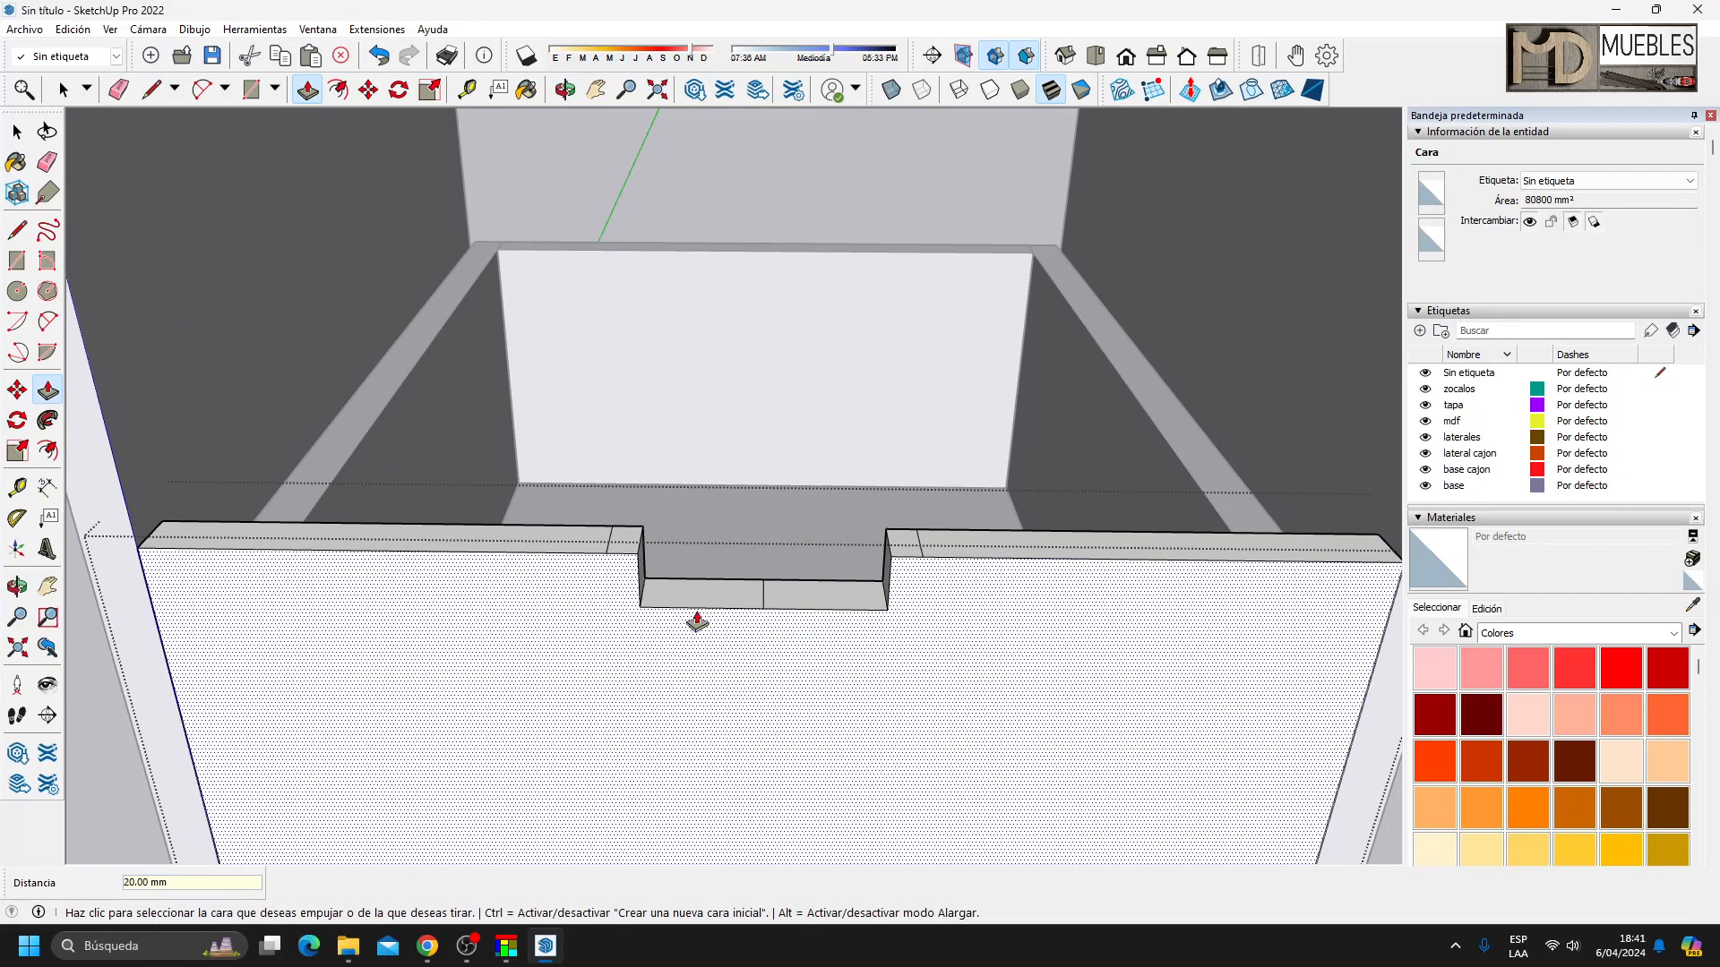
# Move the upper edges of the notch's two ends outward to the 10 mm marks so its sides slope.
pyautogui.click(17, 132)
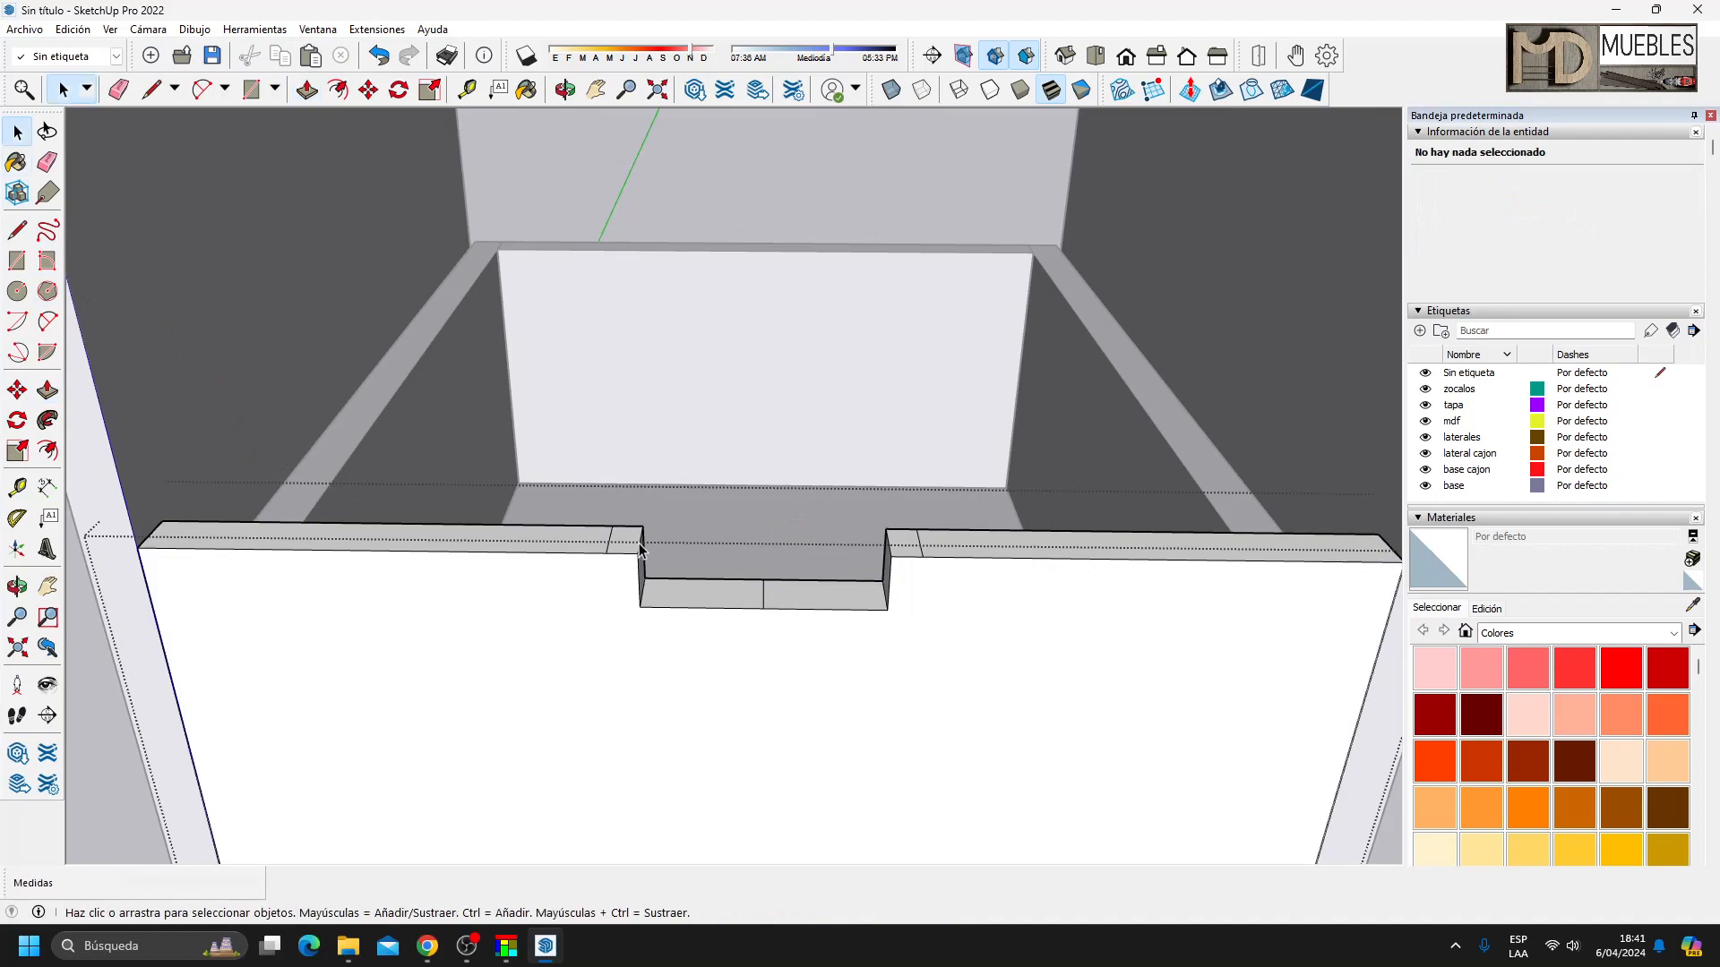
pyautogui.click(641, 542)
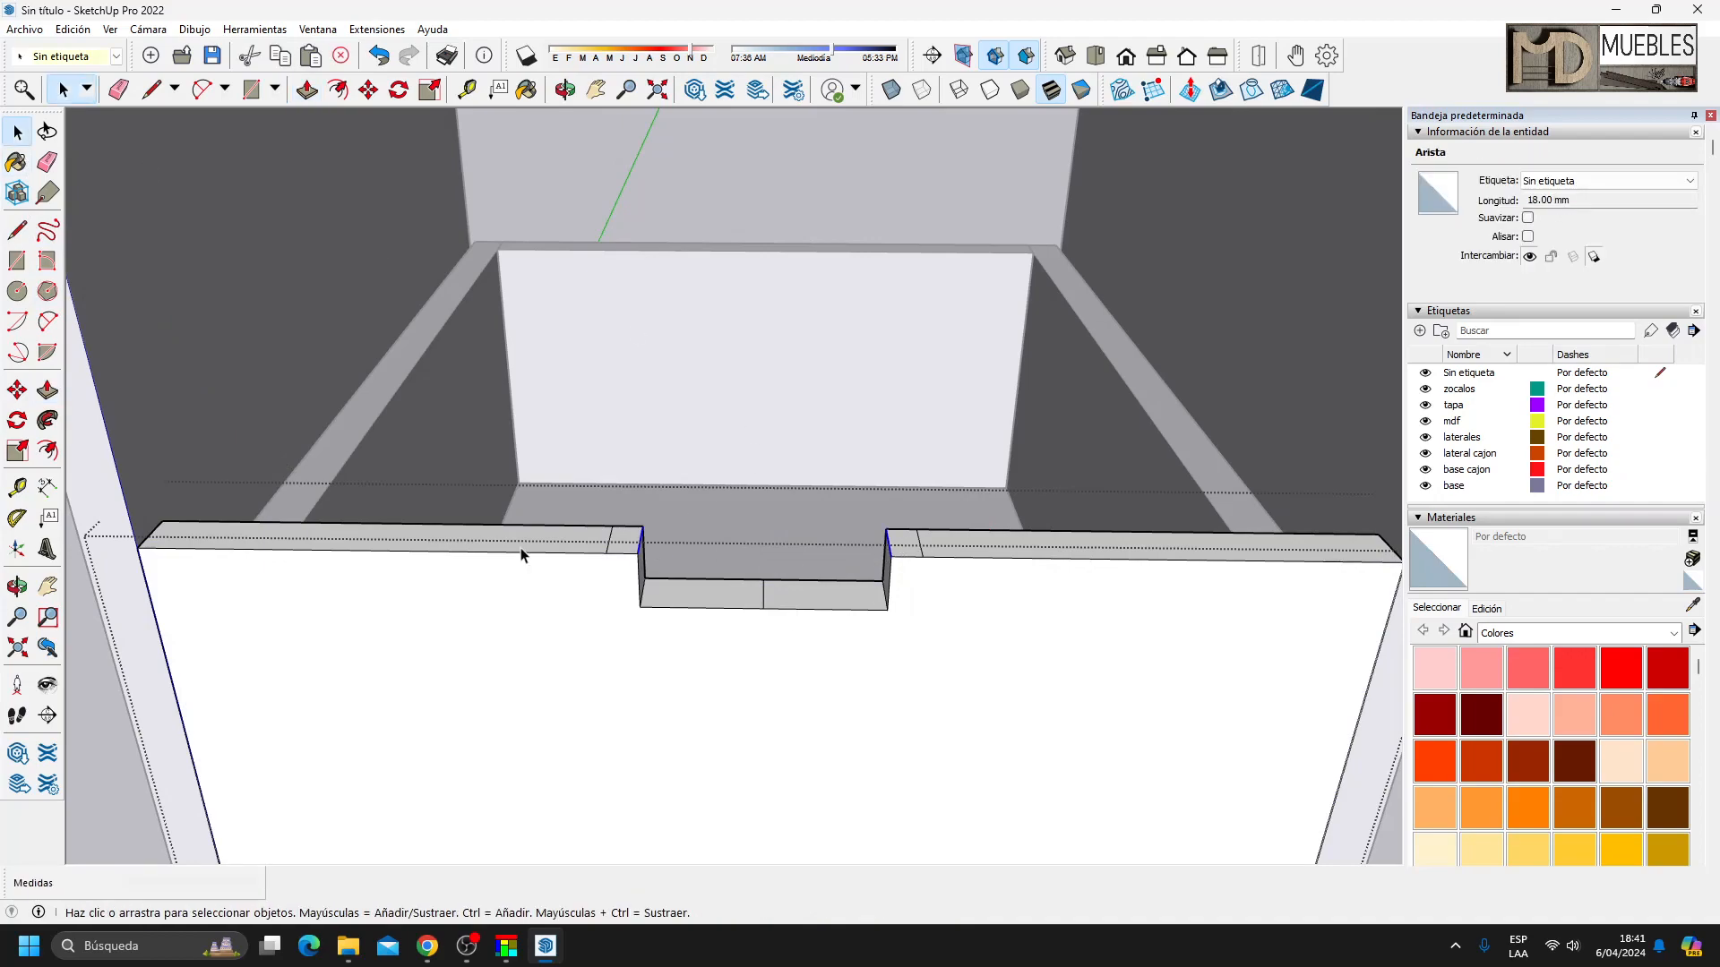
pyautogui.press('m')
pyautogui.click(635, 554)
pyautogui.click(641, 605)
pyautogui.moveTo(807, 671); pyautogui.dragTo(784, 595, button='middle')
pyautogui.scroll(-6, 806, 583)
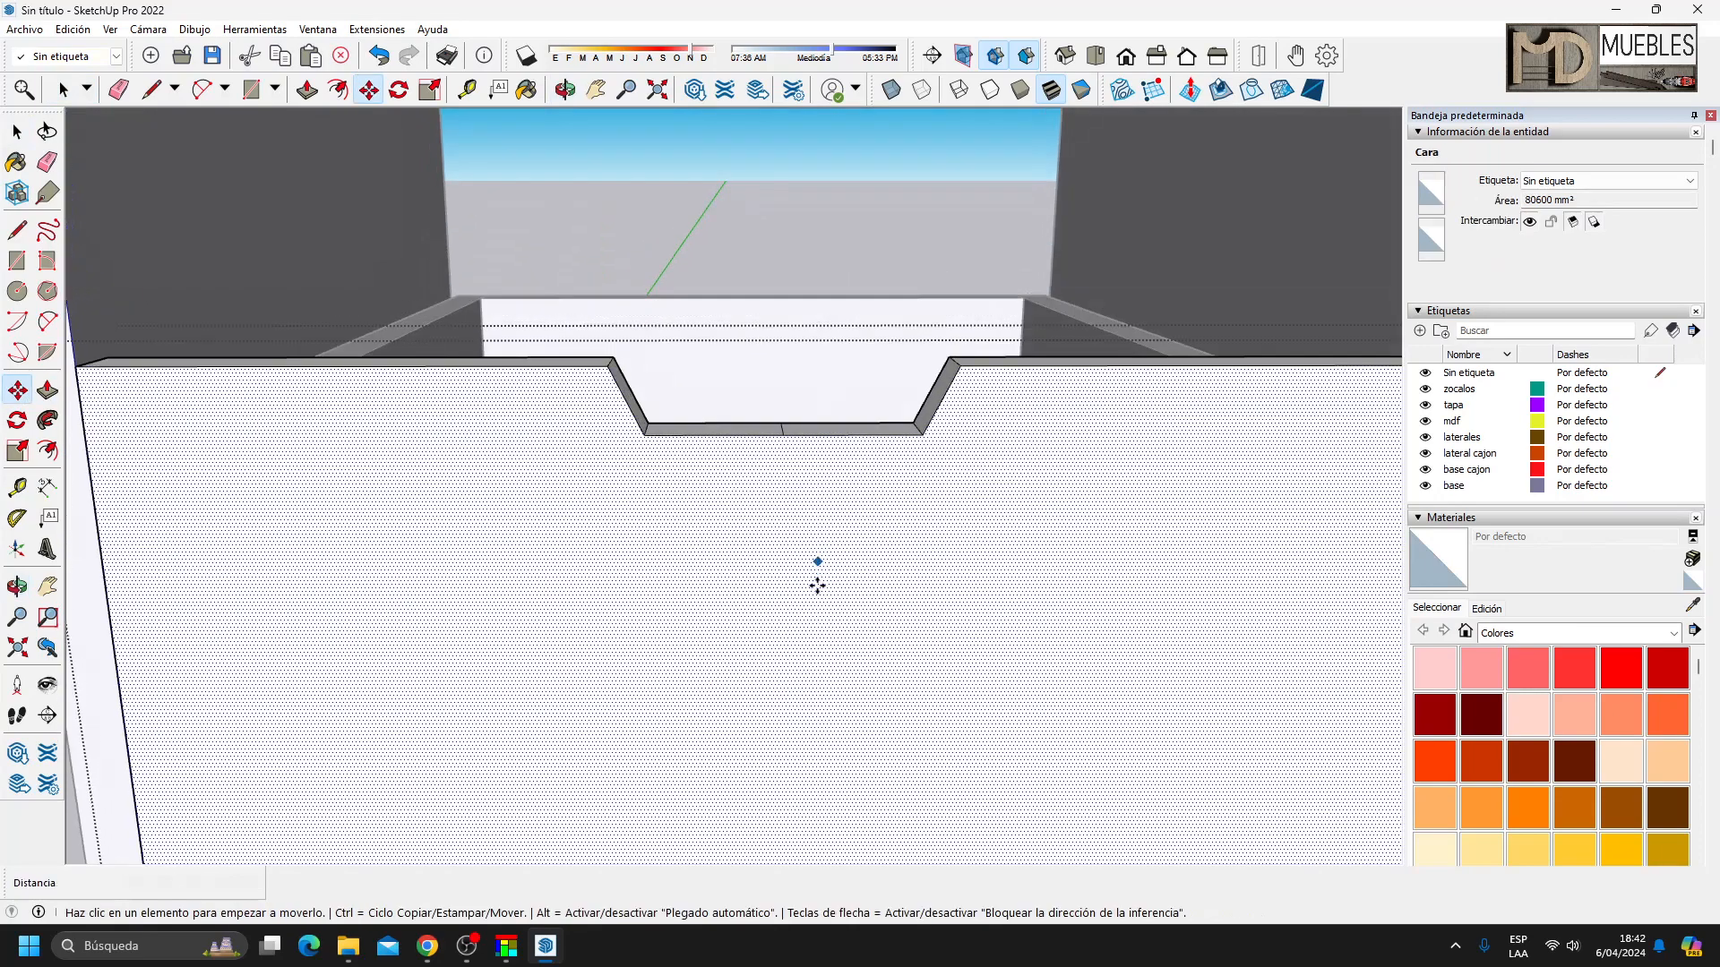
# Turn colour by tag back on, exit the front's group and select all five drawer groups.
pyautogui.click(1671, 330)
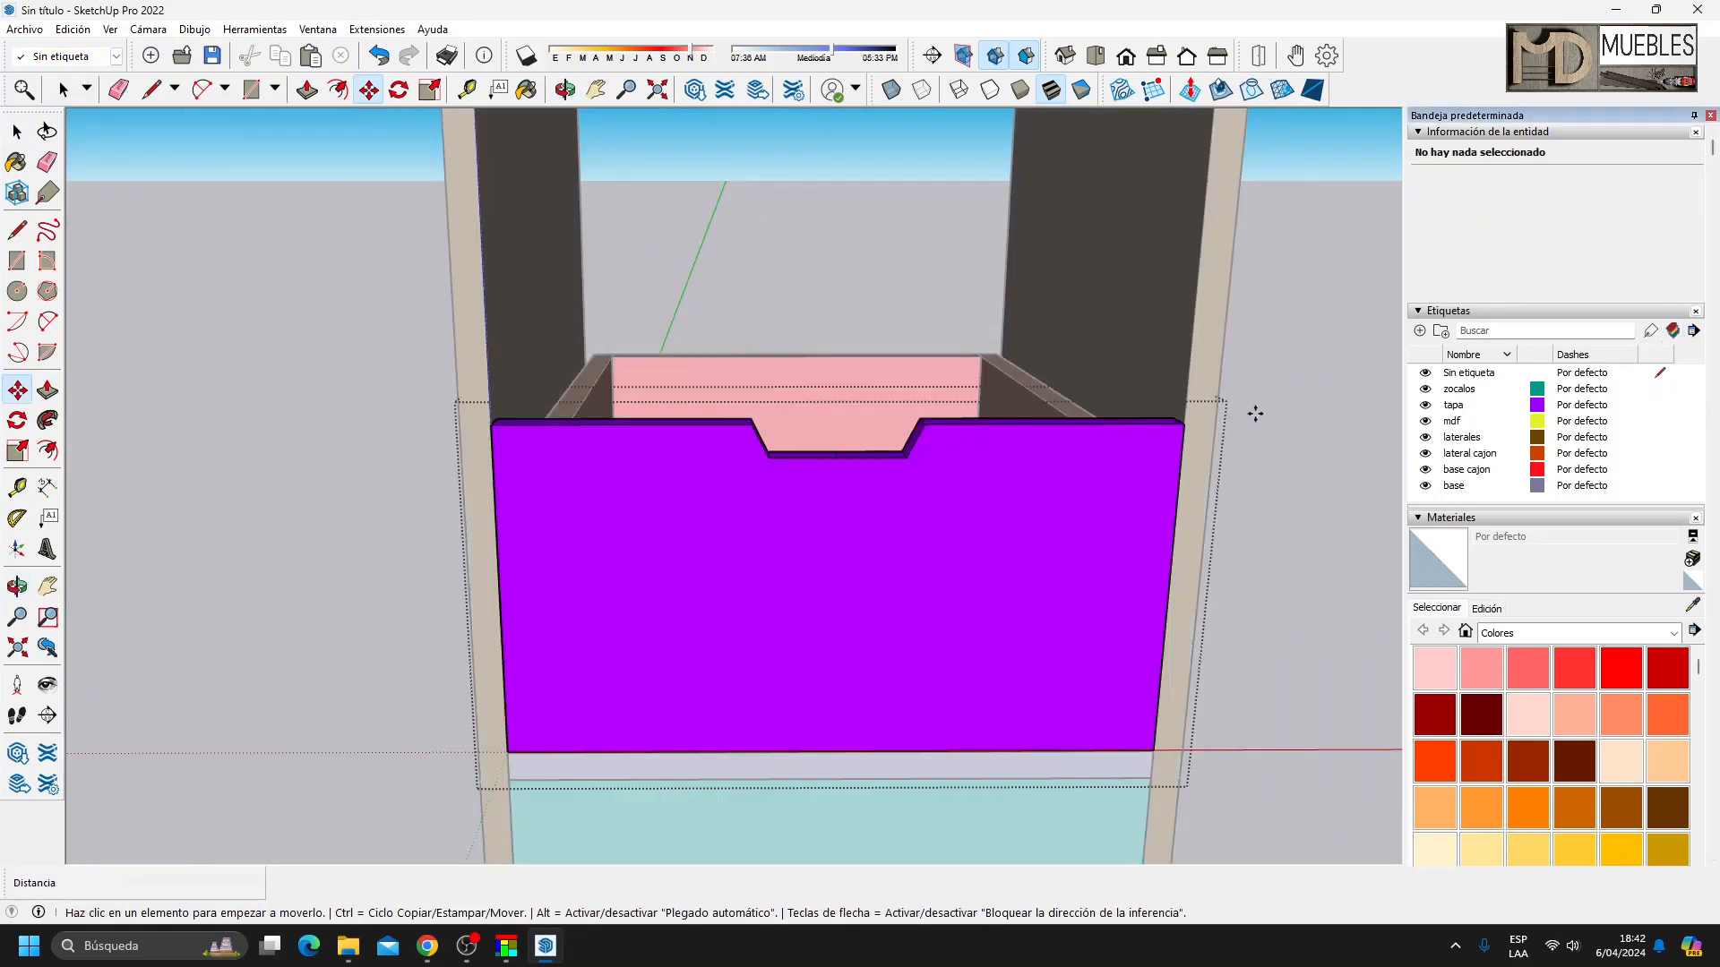
pyautogui.click(17, 131)
pyautogui.moveTo(1168, 518); pyautogui.dragTo(1072, 484, button='middle')
pyautogui.click(614, 387)
pyautogui.keyDown('ctrl'); pyautogui.click(615, 387); pyautogui.keyUp('ctrl')
pyautogui.keyDown('ctrl'); pyautogui.click(754, 374); pyautogui.keyUp('ctrl')
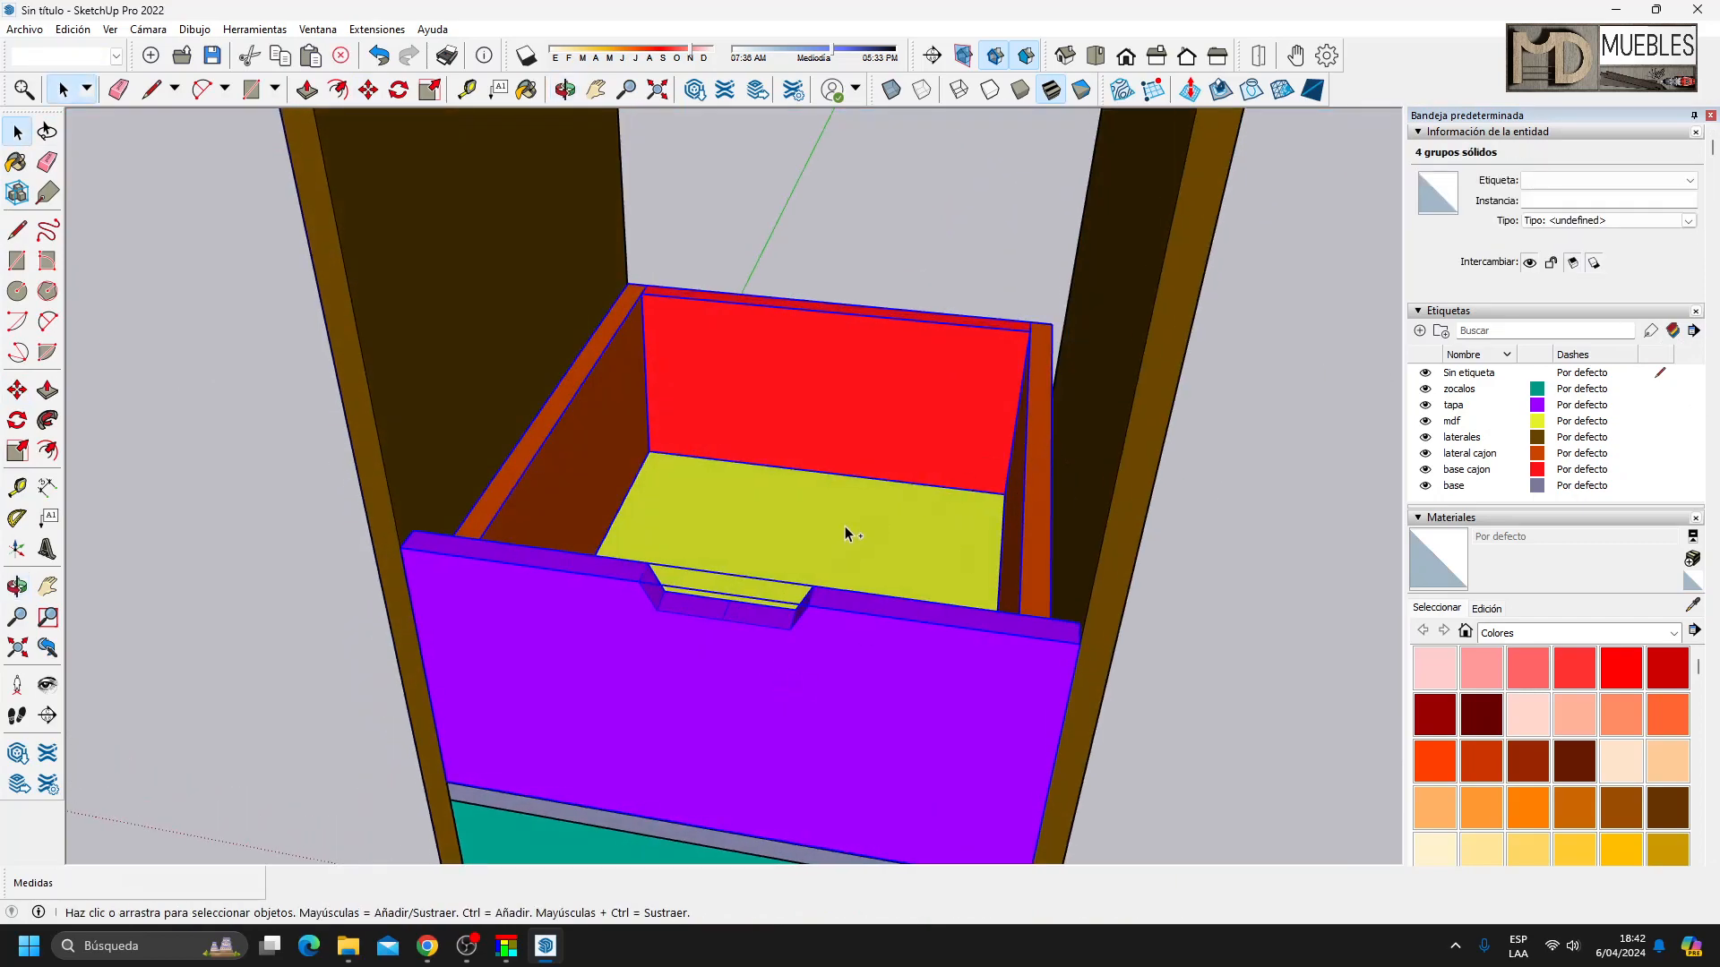
pyautogui.moveTo(1178, 595); pyautogui.dragTo(1255, 429, button='middle')
pyautogui.scroll(8, 707, 626)
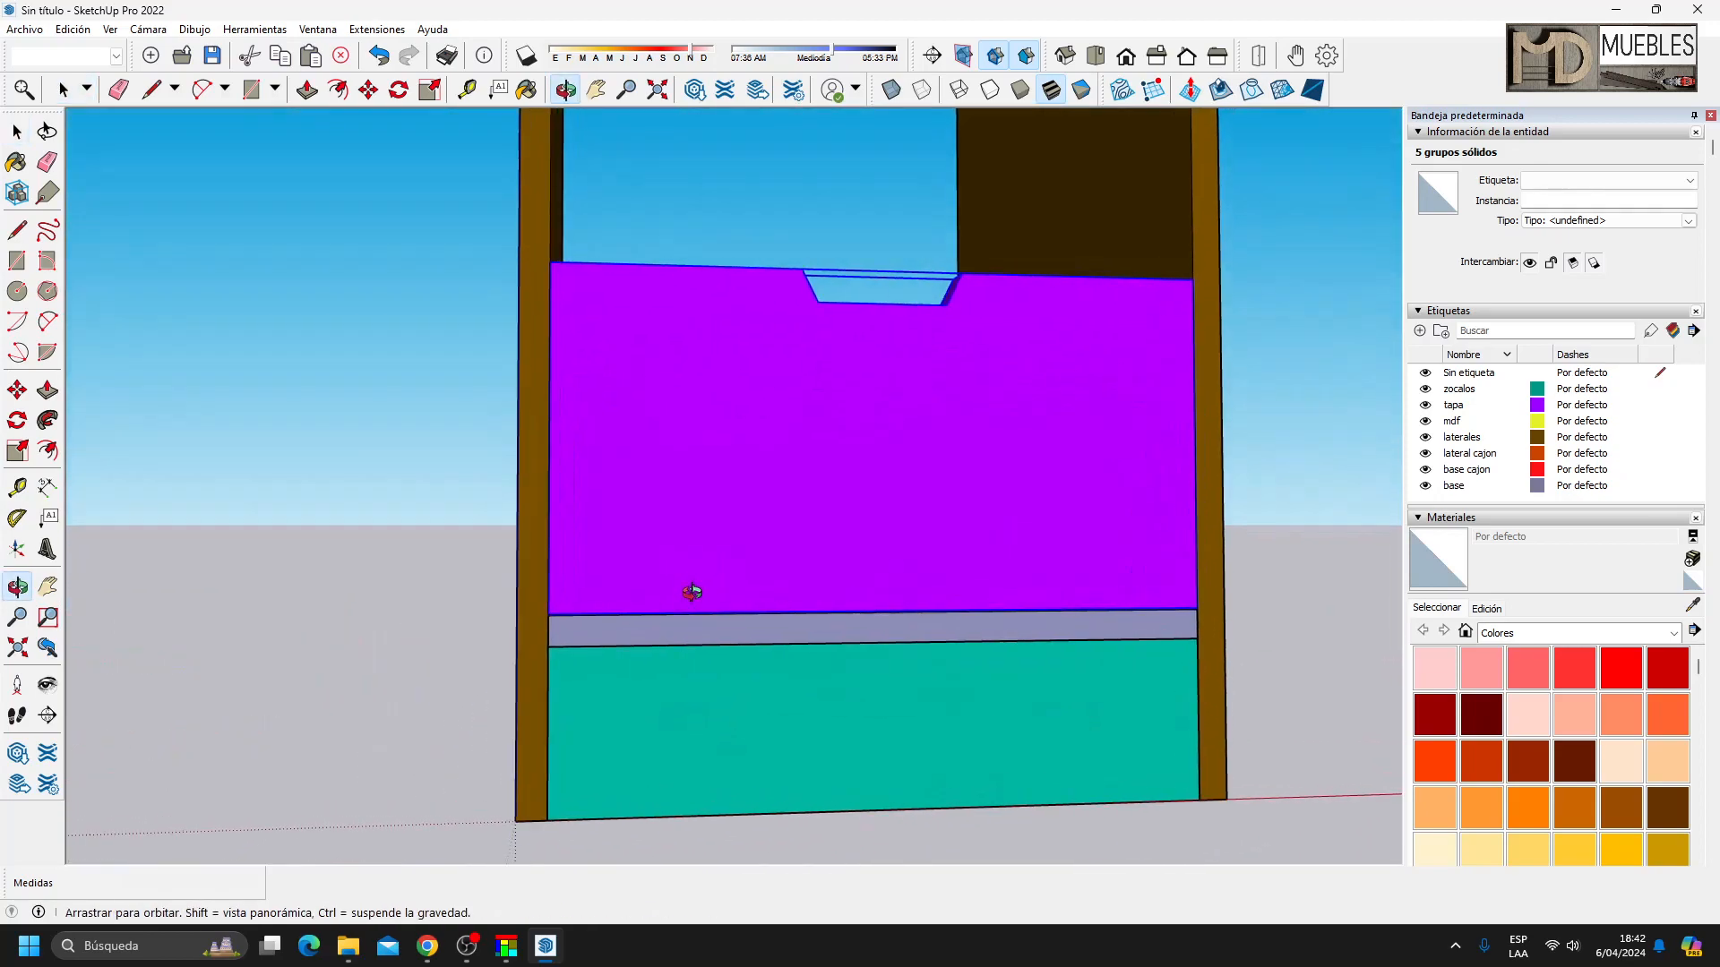
# Paste a copy of the drawer and position it directly above the first, aligned between the side panels.
pyautogui.scroll(2, 525, 625)
pyautogui.scroll(-8, 546, 620)
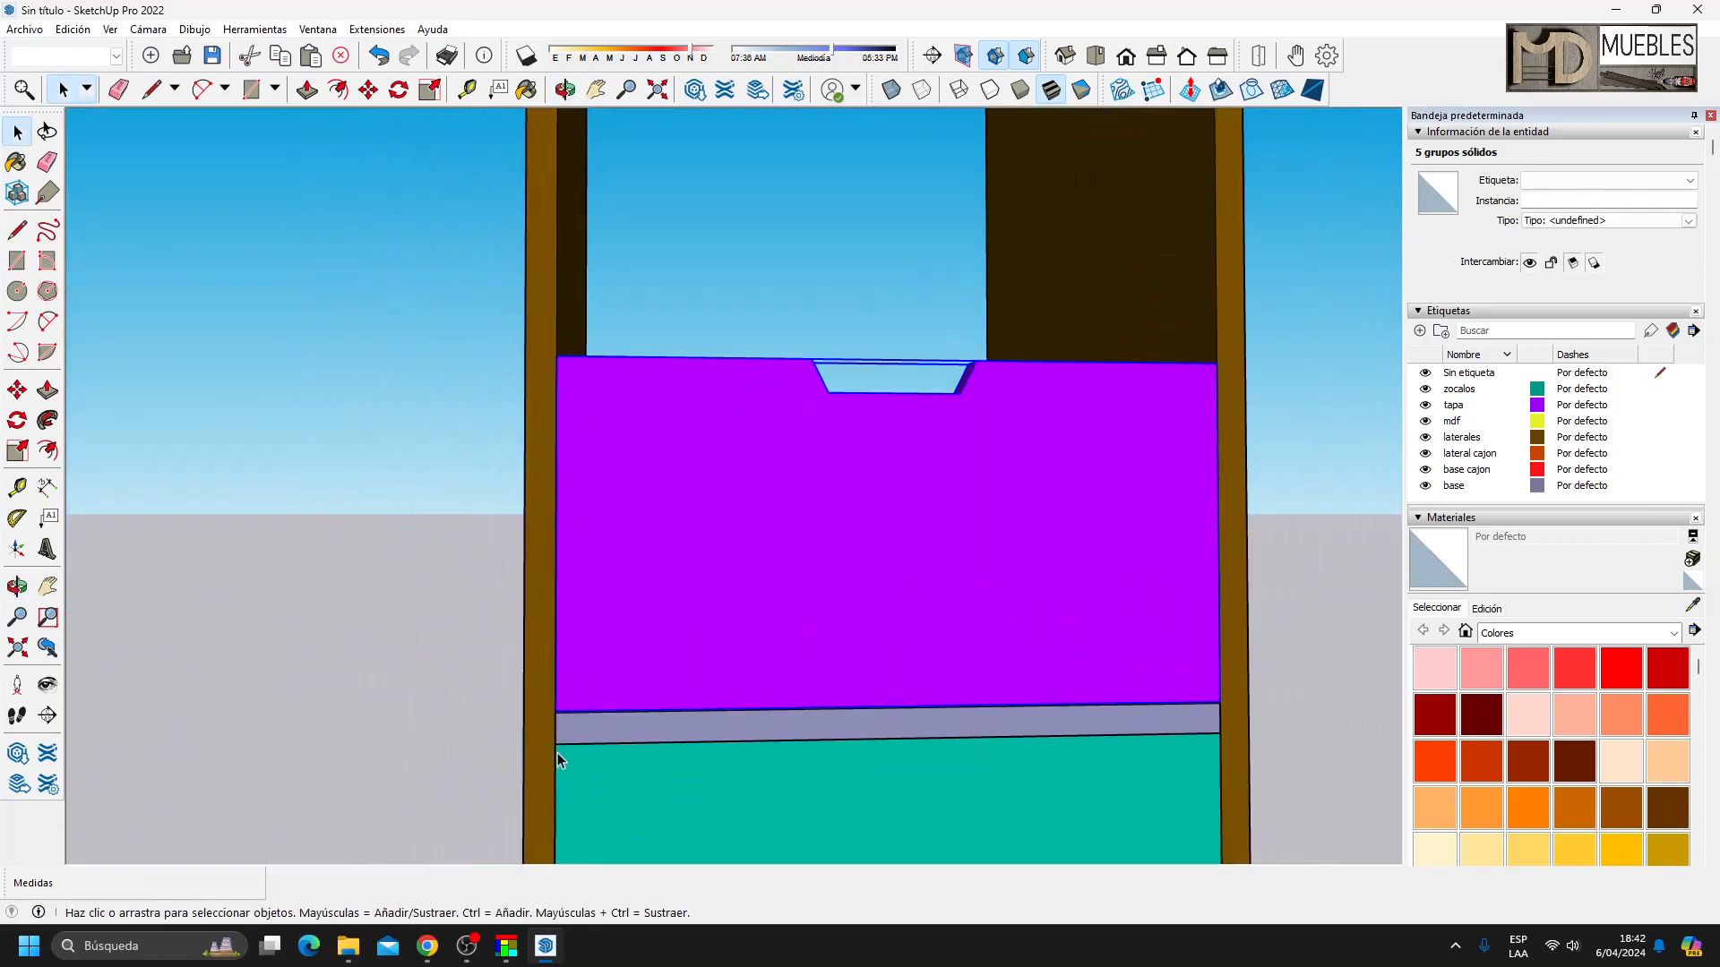
pyautogui.moveTo(890, 558); pyautogui.dragTo(845, 693, button='middle')
pyautogui.hotkey('ctrl', 'v')
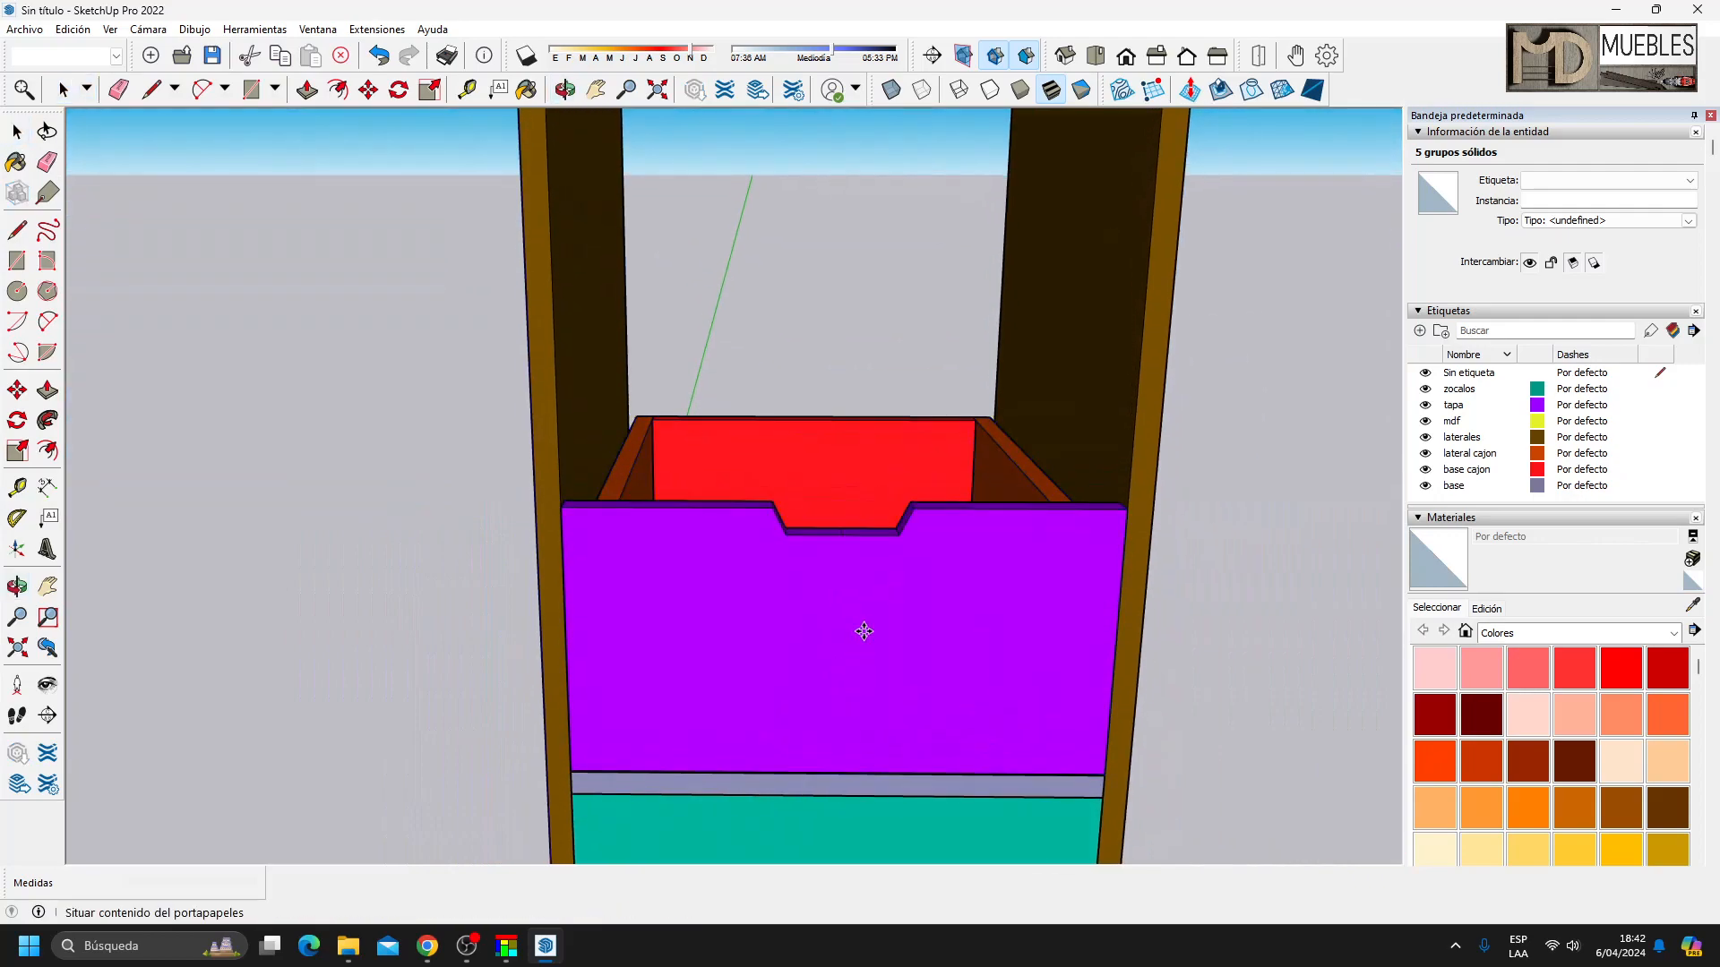
pyautogui.scroll(4, 557, 503)
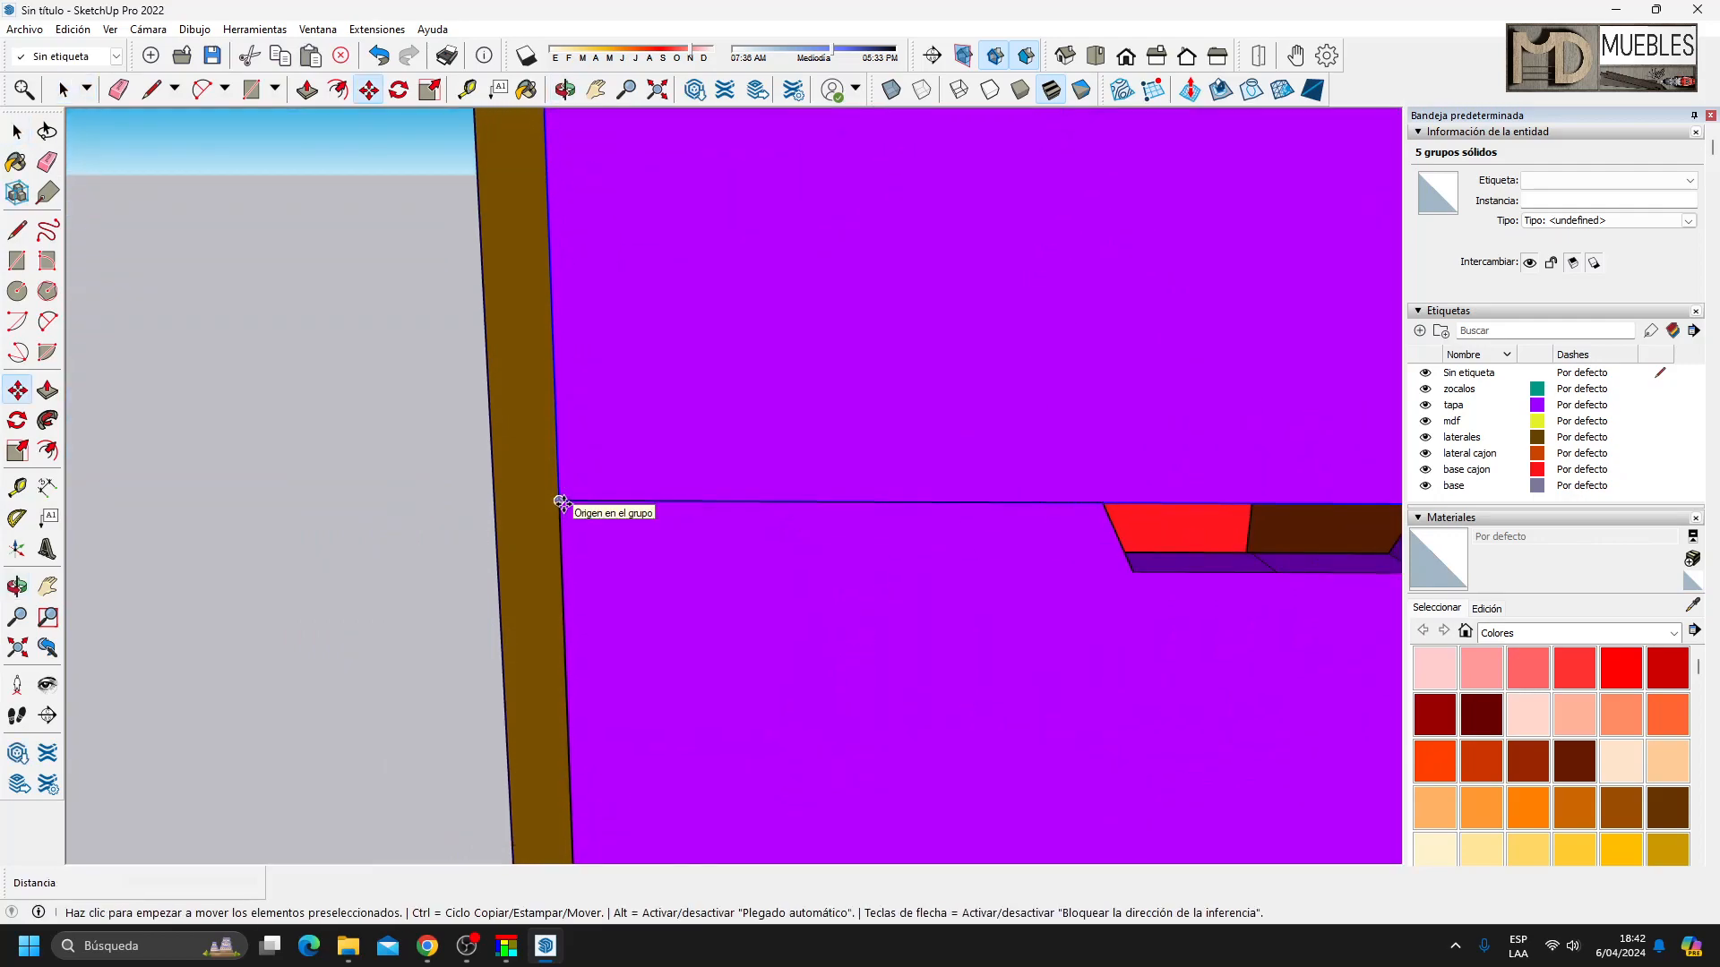
pyautogui.click(563, 448)
pyautogui.scroll(-5, 651, 559)
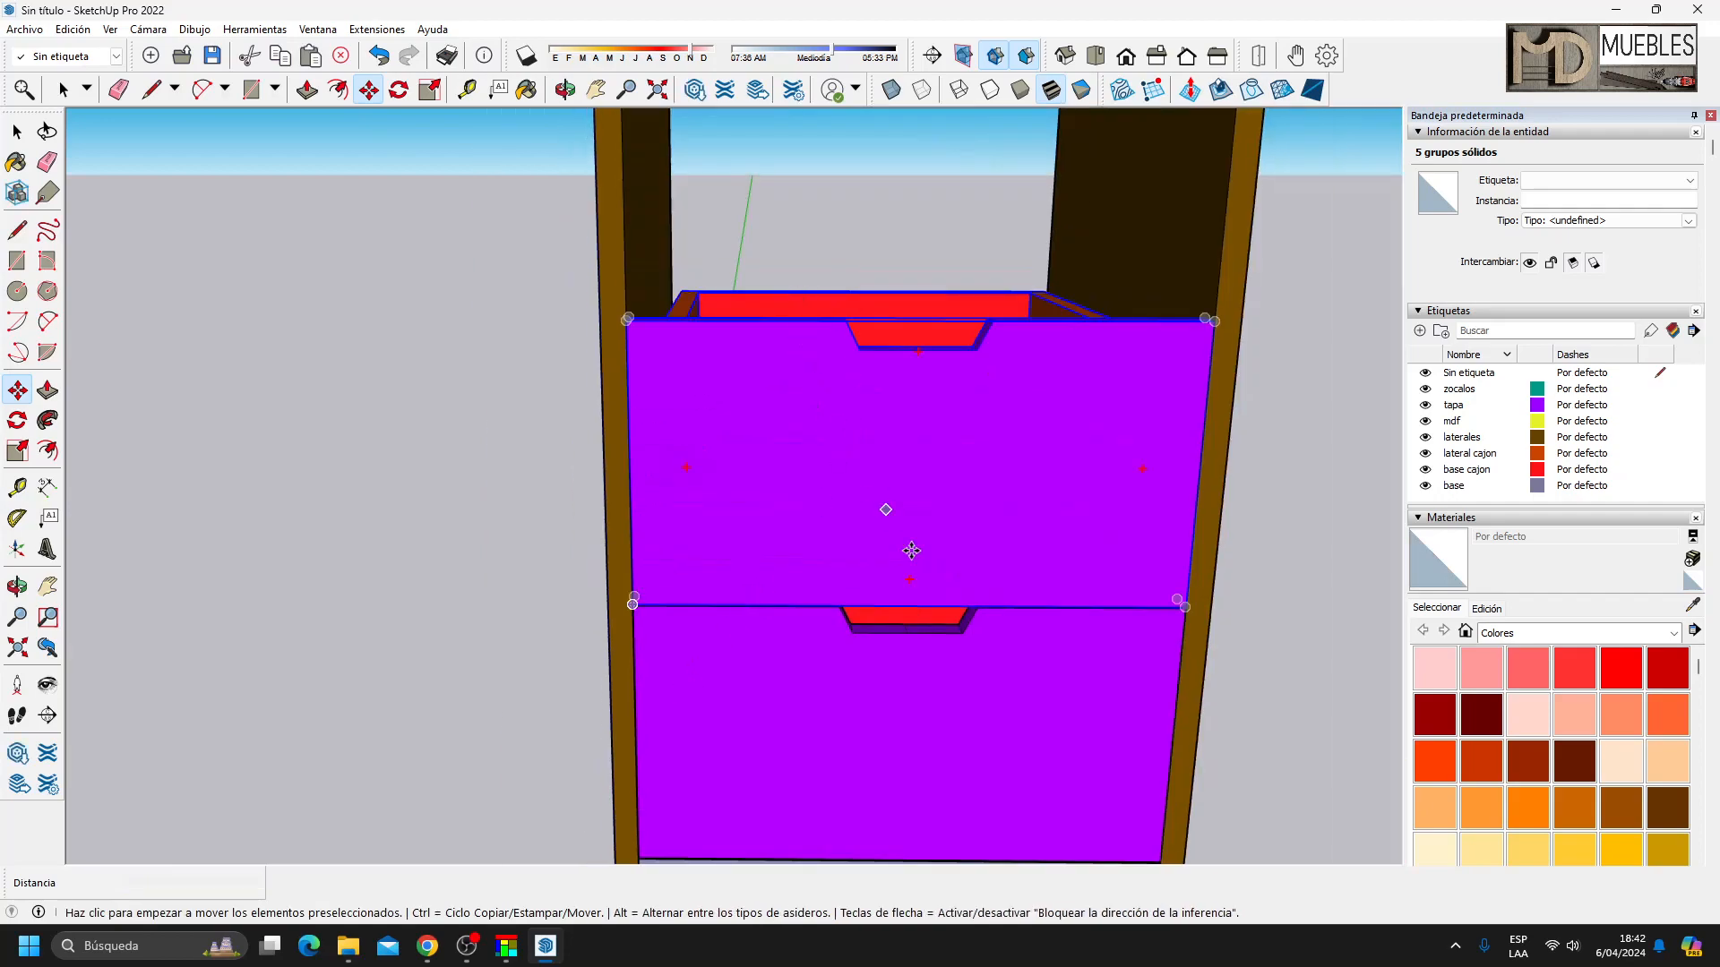
pyautogui.scroll(-1, 806, 323)
# Paste a third drawer onto the second drawer's front corner and raise it 1 mm.
pyautogui.scroll(5, 703, 618)
pyautogui.hotkey('ctrl', 'v')
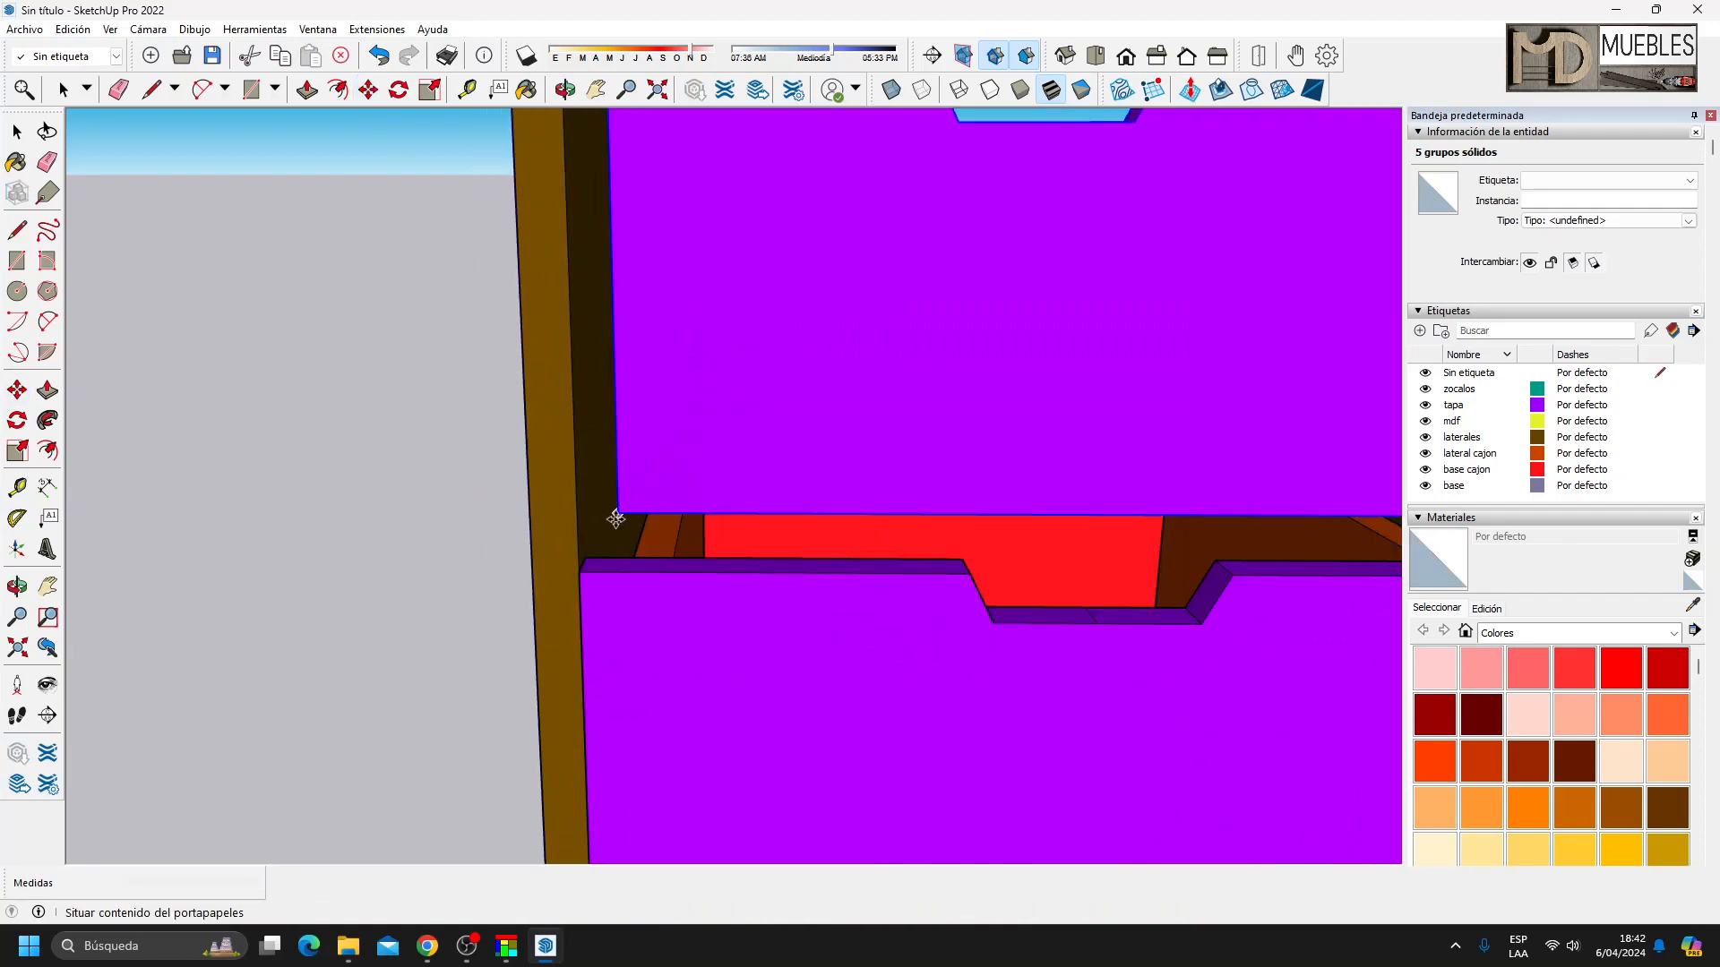
pyautogui.click(576, 571)
pyautogui.press('m')
pyautogui.click(575, 572)
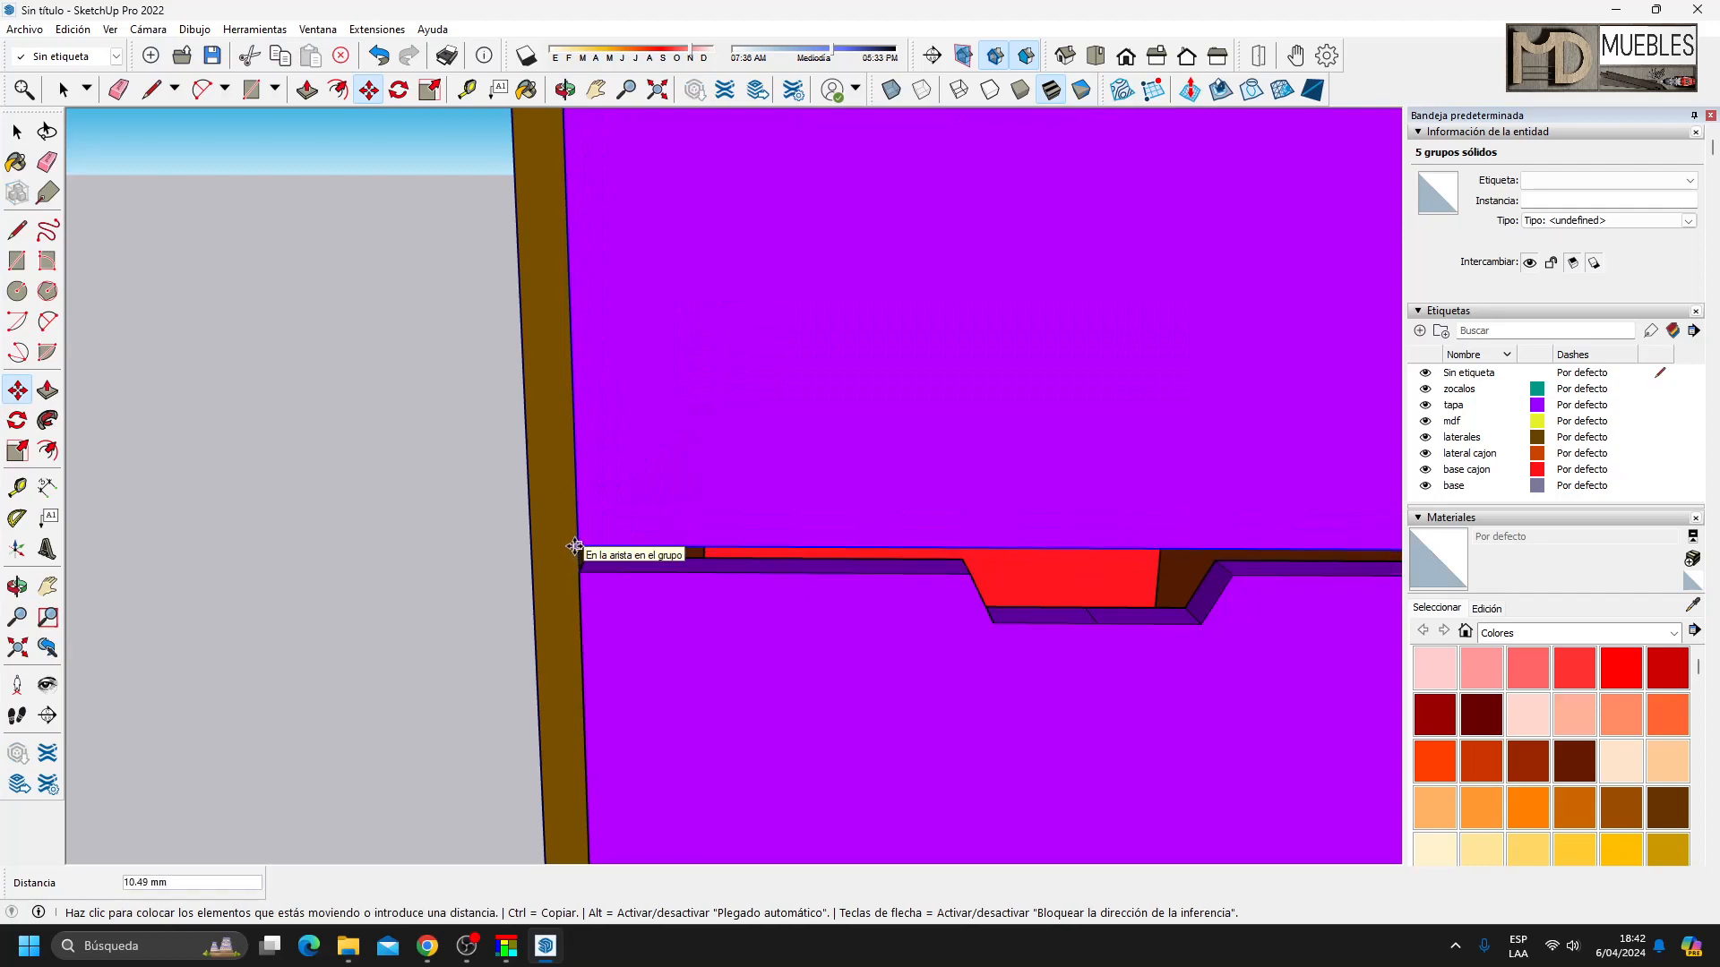
pyautogui.write('1')
pyautogui.press('Return')
pyautogui.scroll(-6, 591, 582)
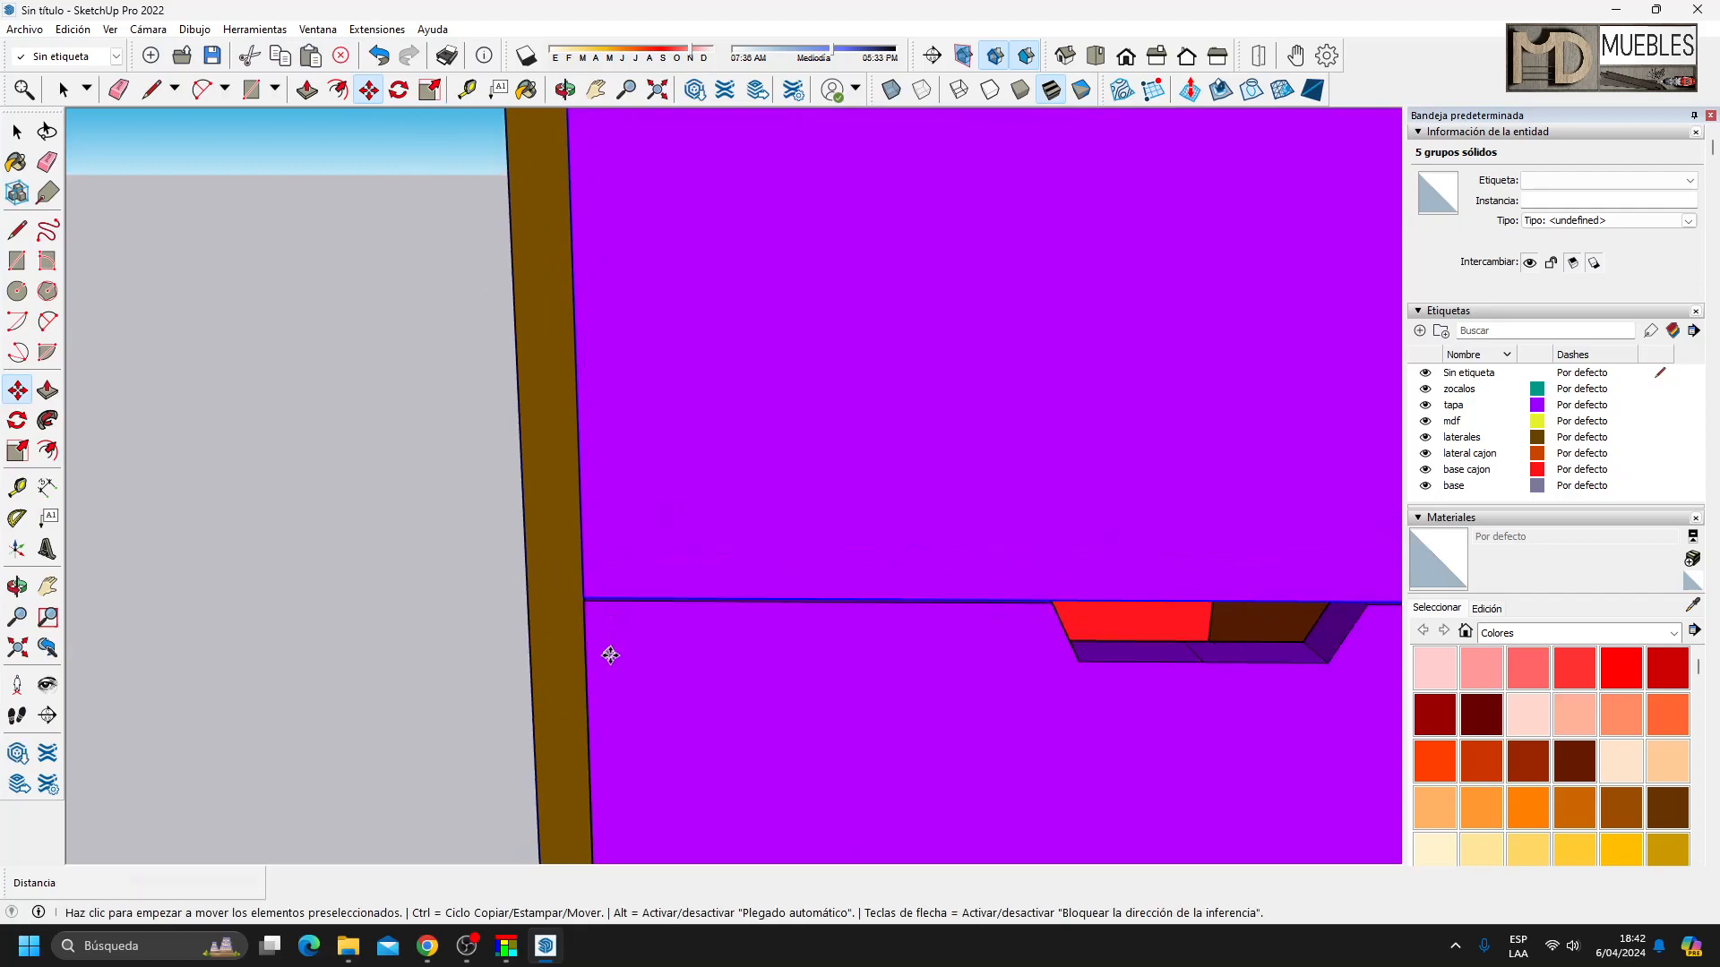
pyautogui.scroll(-1, 600, 715)
pyautogui.moveTo(936, 492); pyautogui.dragTo(879, 480, button='middle')
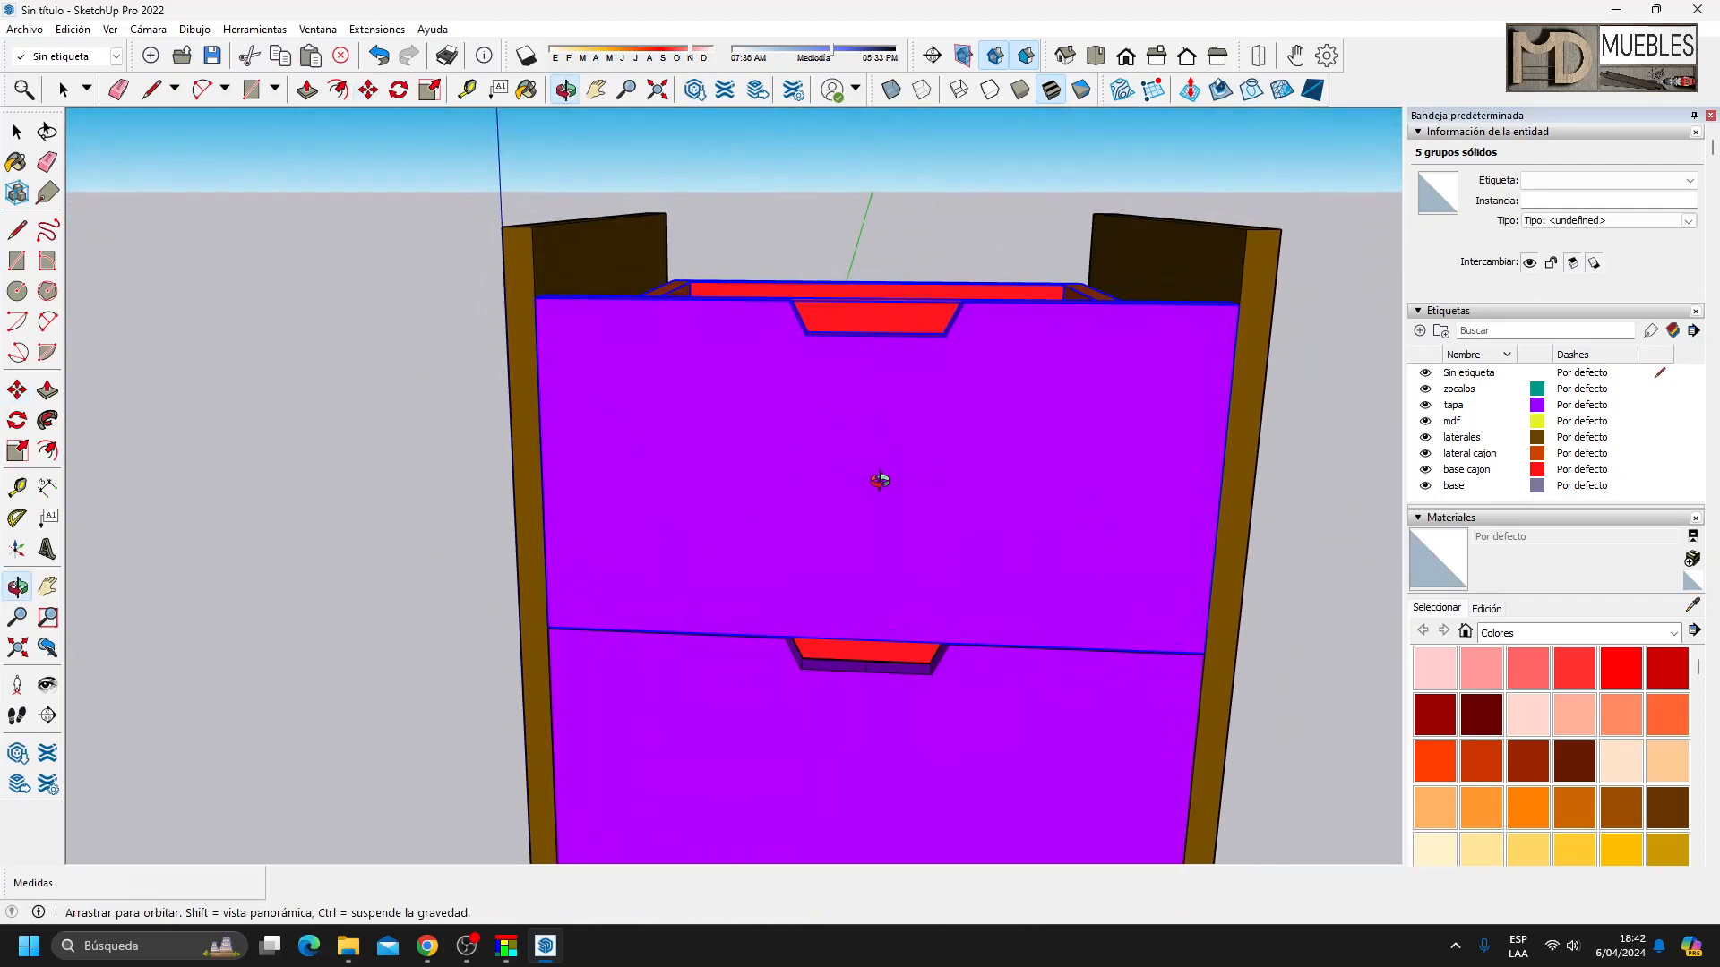
# Deselect the drawer and outline a rectangular face with the Line tool between the side panels, level with the top drawer's upper edge.
pyautogui.scroll(3, 557, 300)
pyautogui.press('Escape')
pyautogui.press('space')
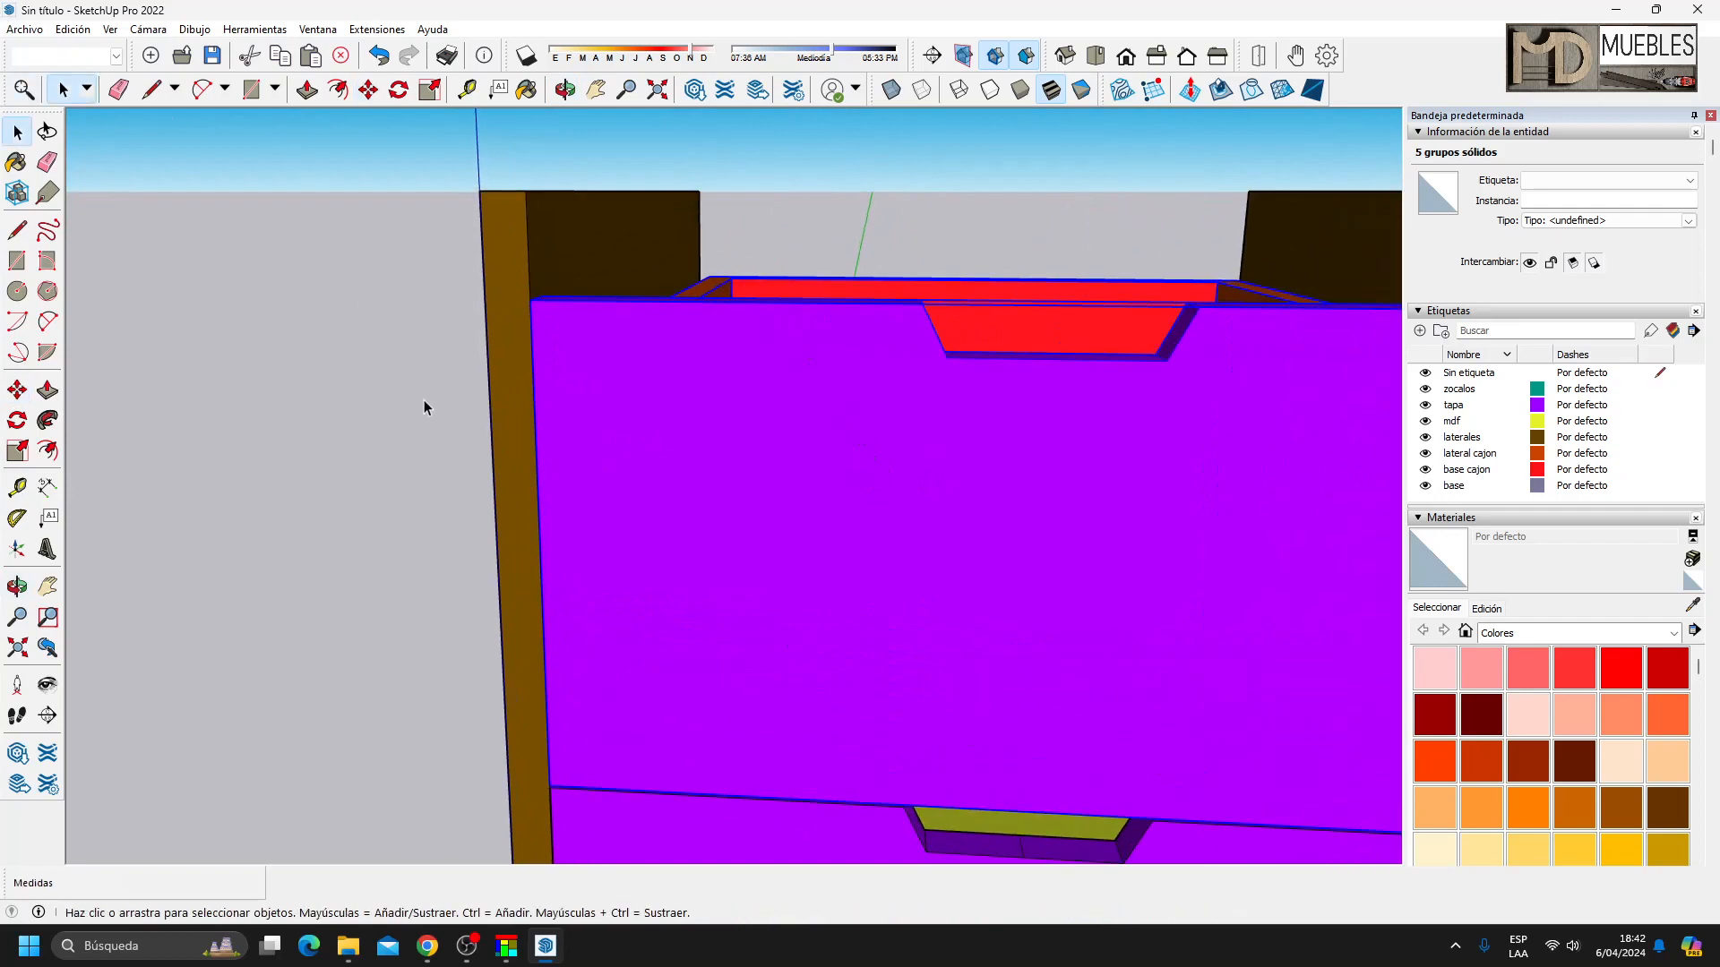
pyautogui.click(174, 261)
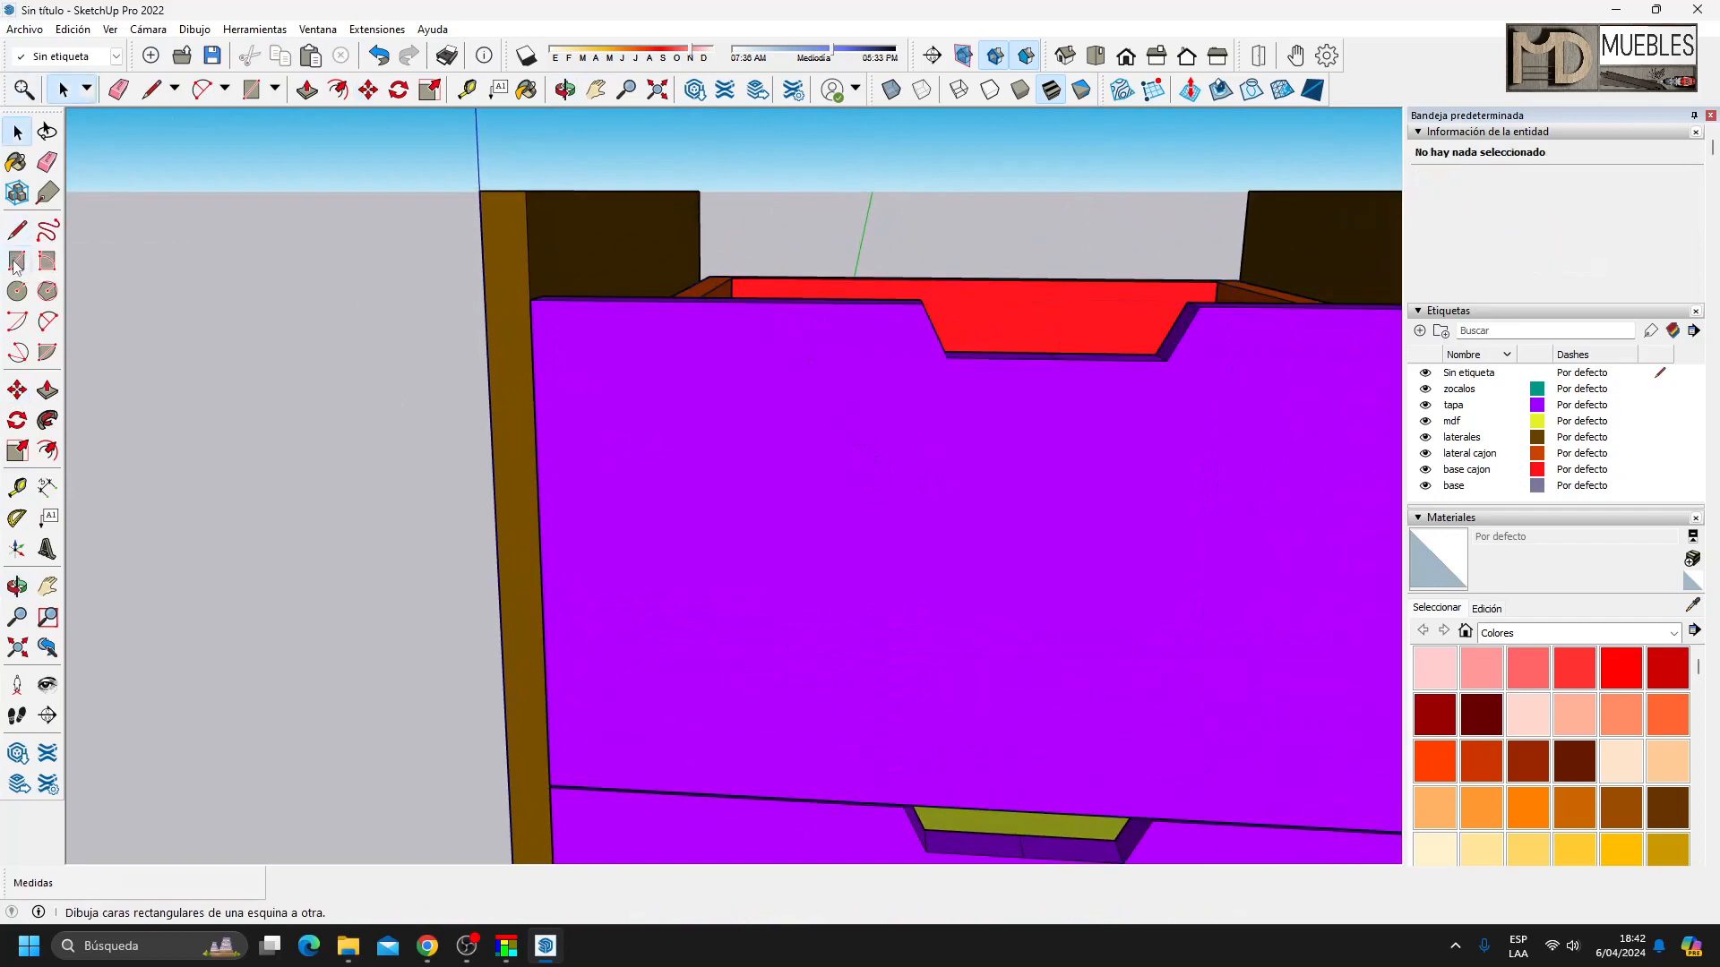
pyautogui.click(18, 231)
pyautogui.click(529, 300)
pyautogui.click(698, 247)
pyautogui.click(1243, 248)
pyautogui.scroll(-2, 403, 309)
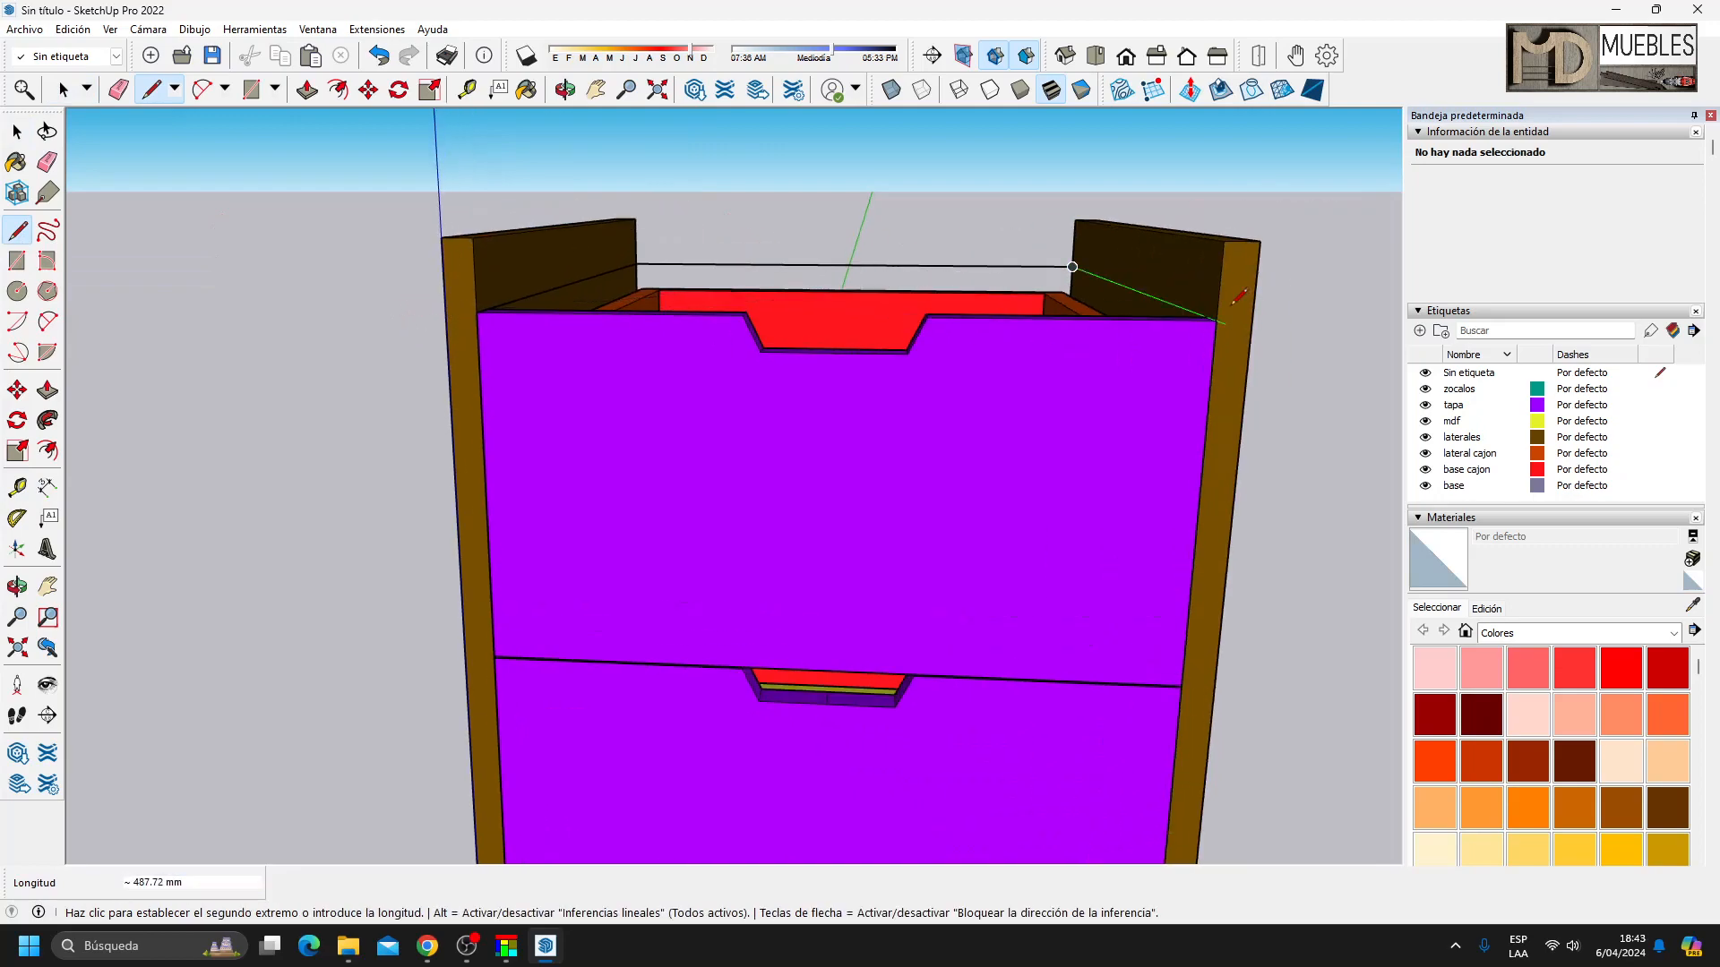
pyautogui.click(1216, 320)
pyautogui.click(480, 309)
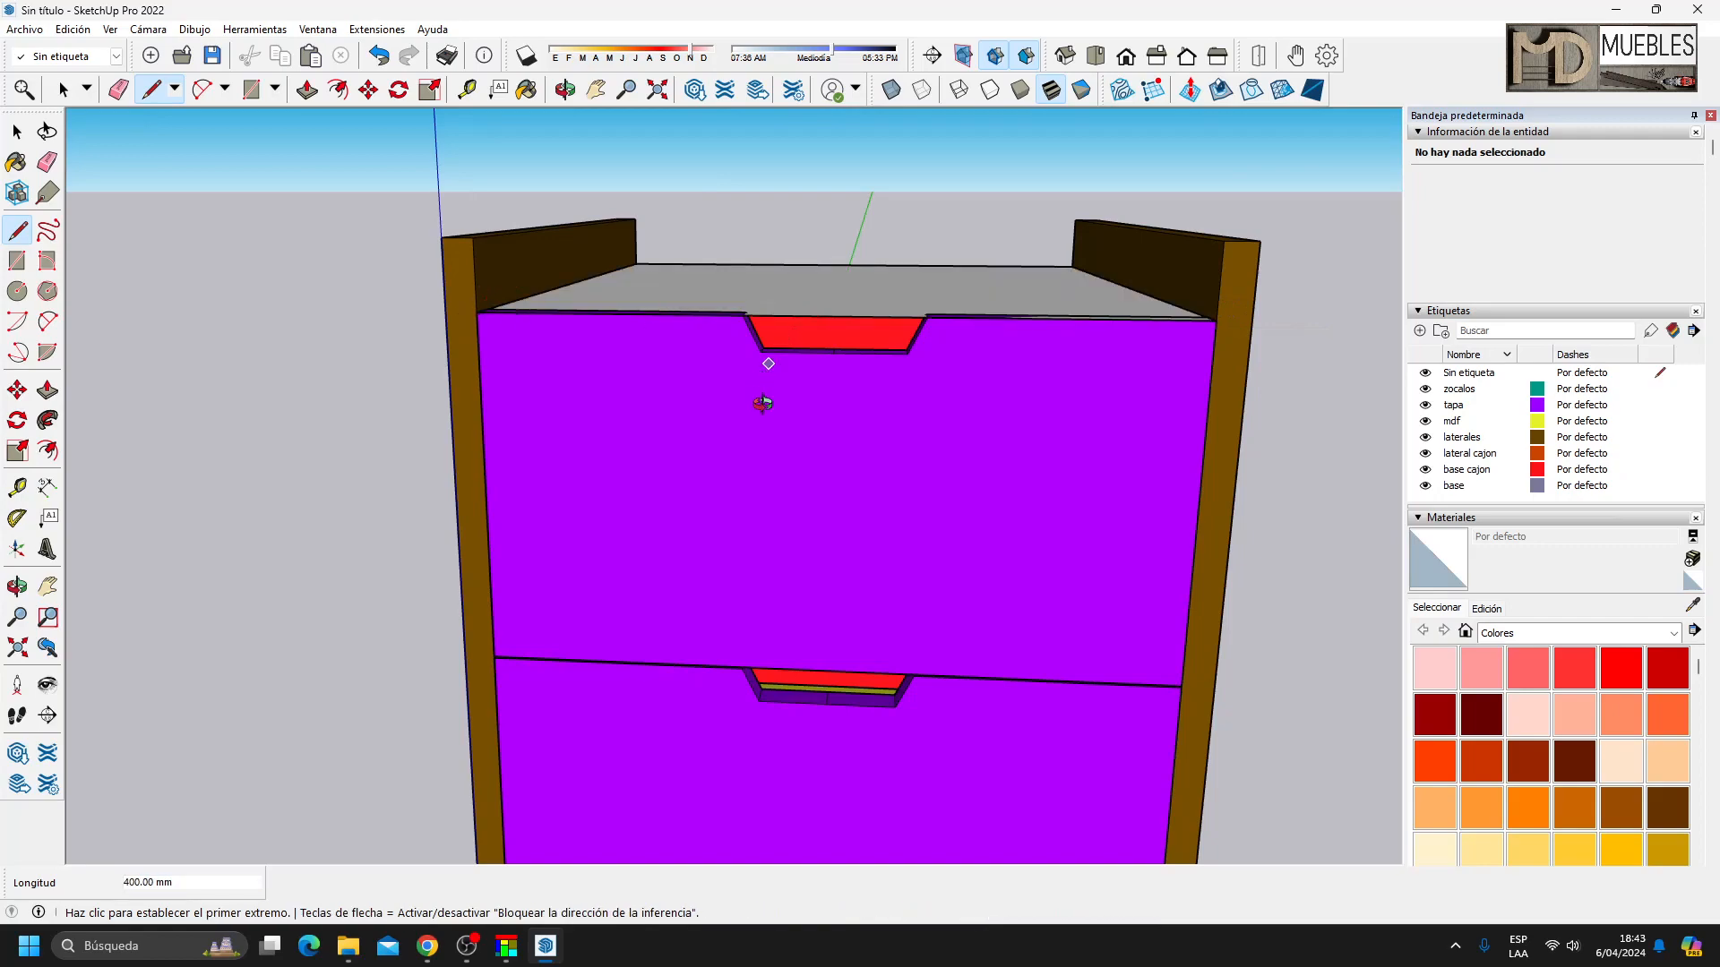
# Make a group from the new face above the top drawer.
pyautogui.moveTo(762, 394); pyautogui.dragTo(755, 292, button='middle')
pyautogui.press('space')
pyautogui.doubleClick(754, 292)
pyautogui.rightClick(763, 294)
pyautogui.click(882, 453)
# Open the new group and extrude its face upward 18 mm with Push/Pull.
pyautogui.doubleClick(799, 309)
pyautogui.press('p')
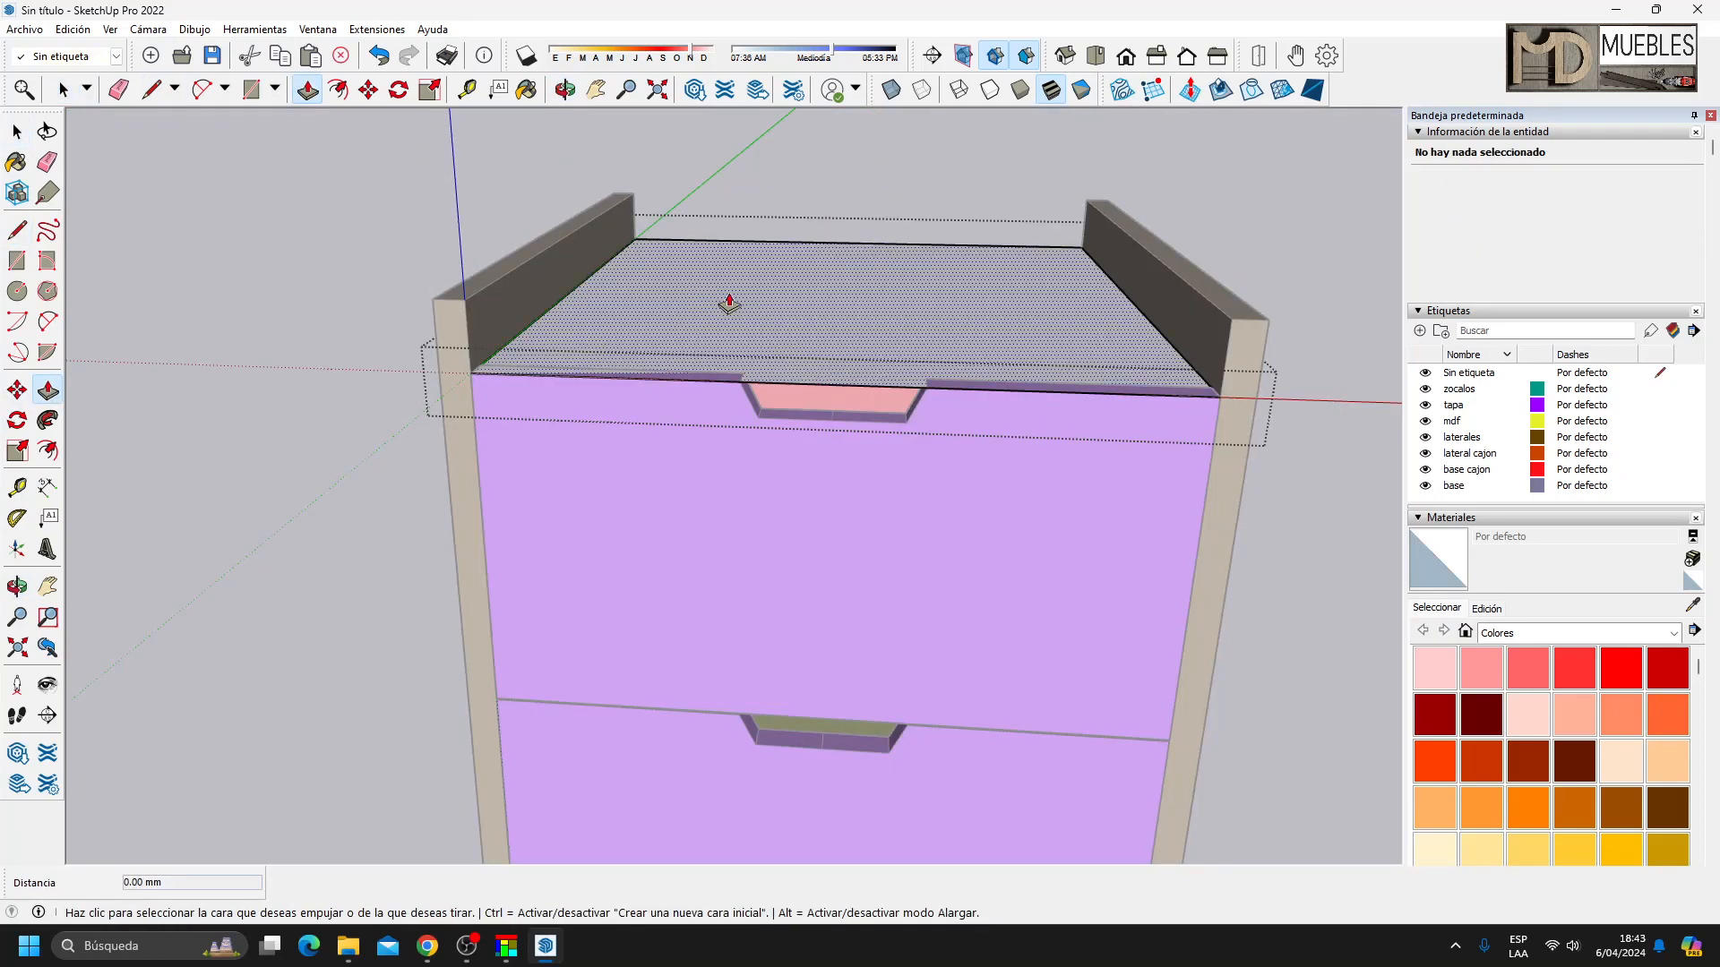
pyautogui.click(728, 303)
pyautogui.click(729, 292)
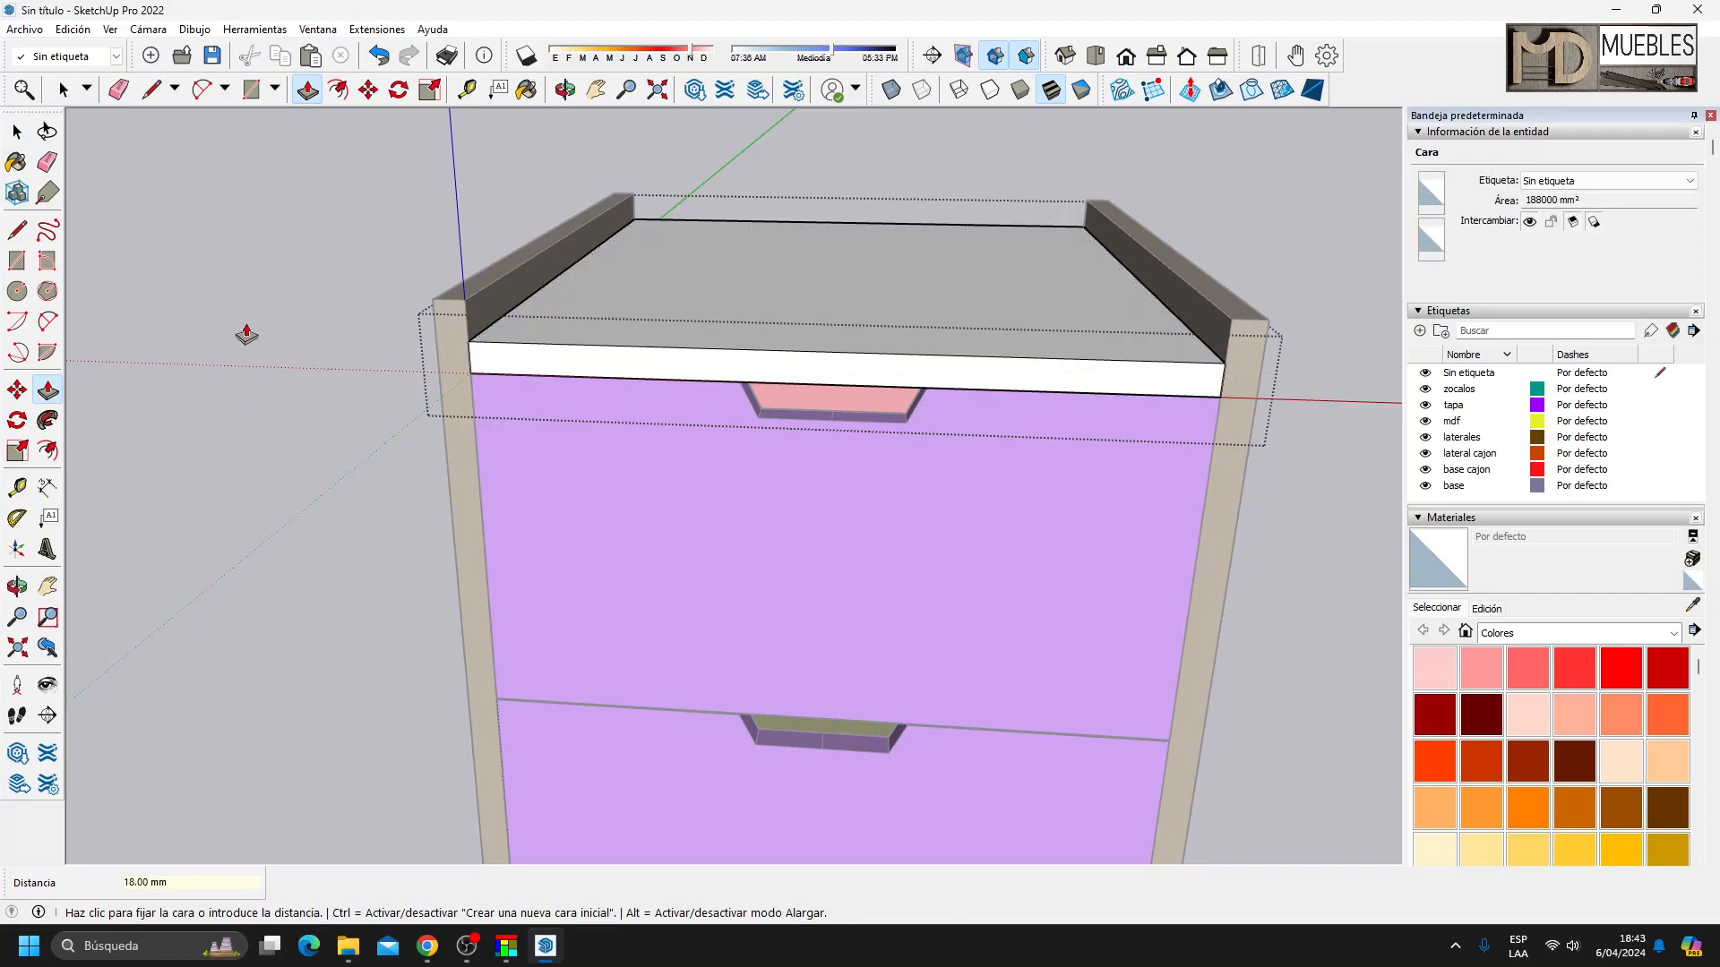
# Close the panel group above the top drawer and raise it 1 mm with the Move tool.
pyautogui.press('space')
pyautogui.click(121, 235)
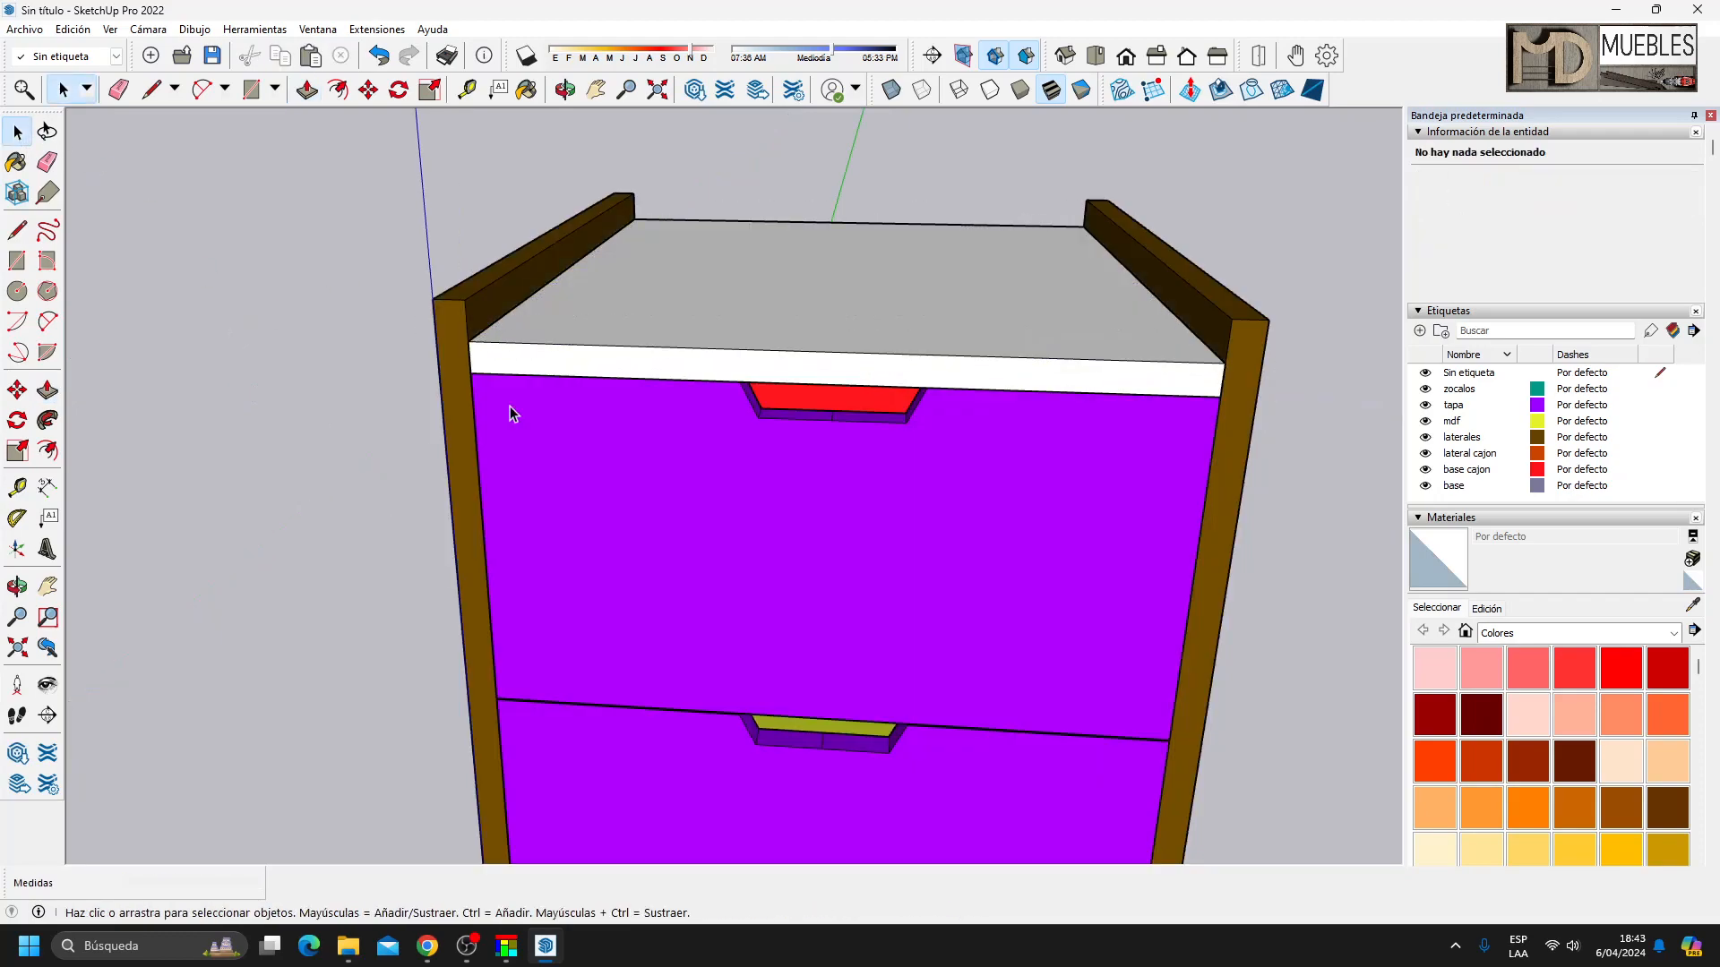
pyautogui.click(604, 362)
pyautogui.press('m')
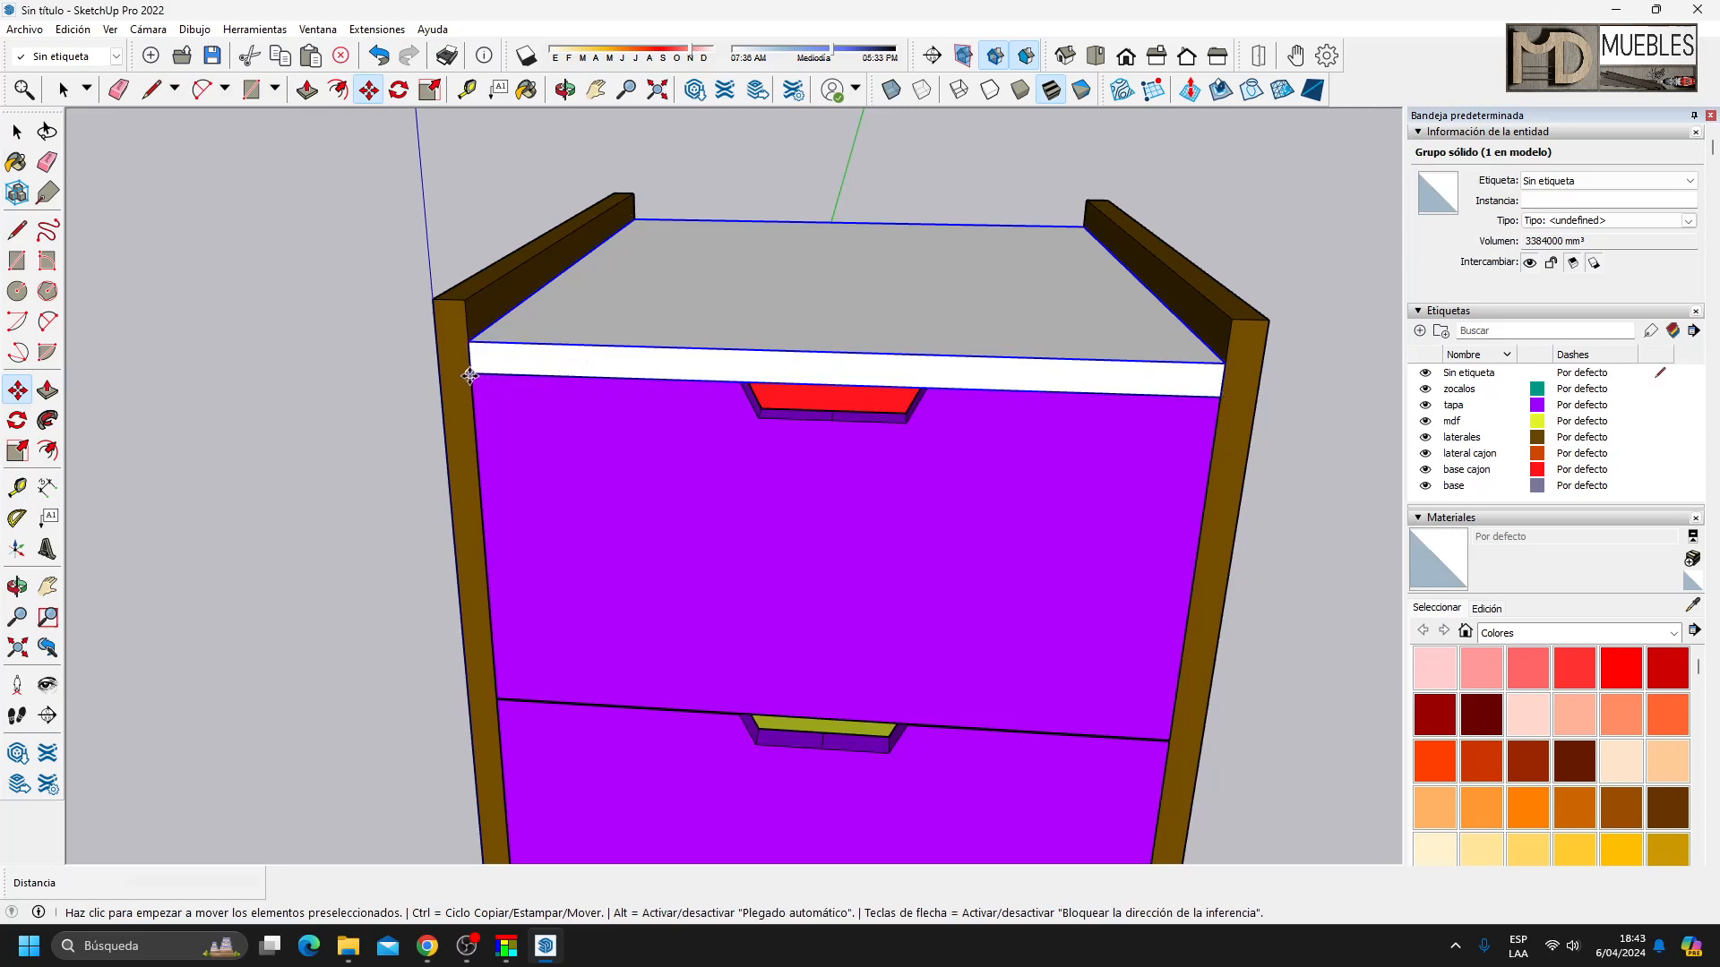
pyautogui.click(468, 376)
pyautogui.write('1')
pyautogui.press('Return')
pyautogui.scroll(3, 489, 396)
pyautogui.moveTo(517, 492); pyautogui.dragTo(552, 441, button='middle')
pyautogui.scroll(-4, 503, 468)
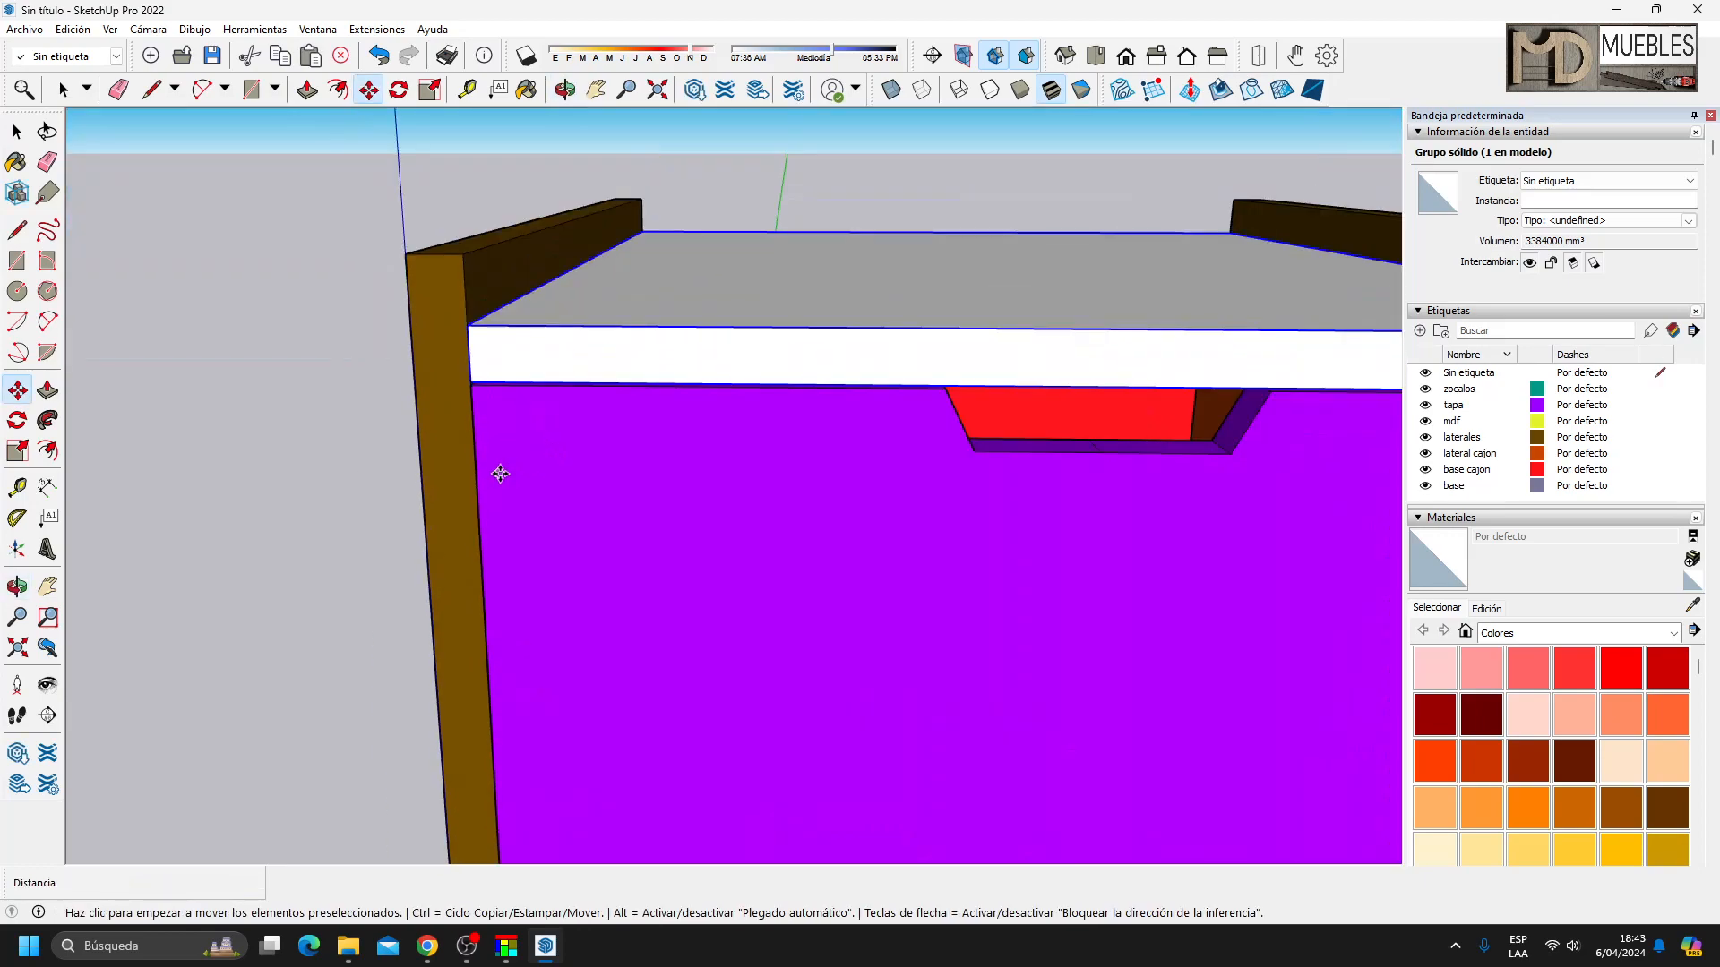
# Assign the tag base to the panel above the top drawer and deselect it.
pyautogui.press('space')
pyautogui.click(1600, 181)
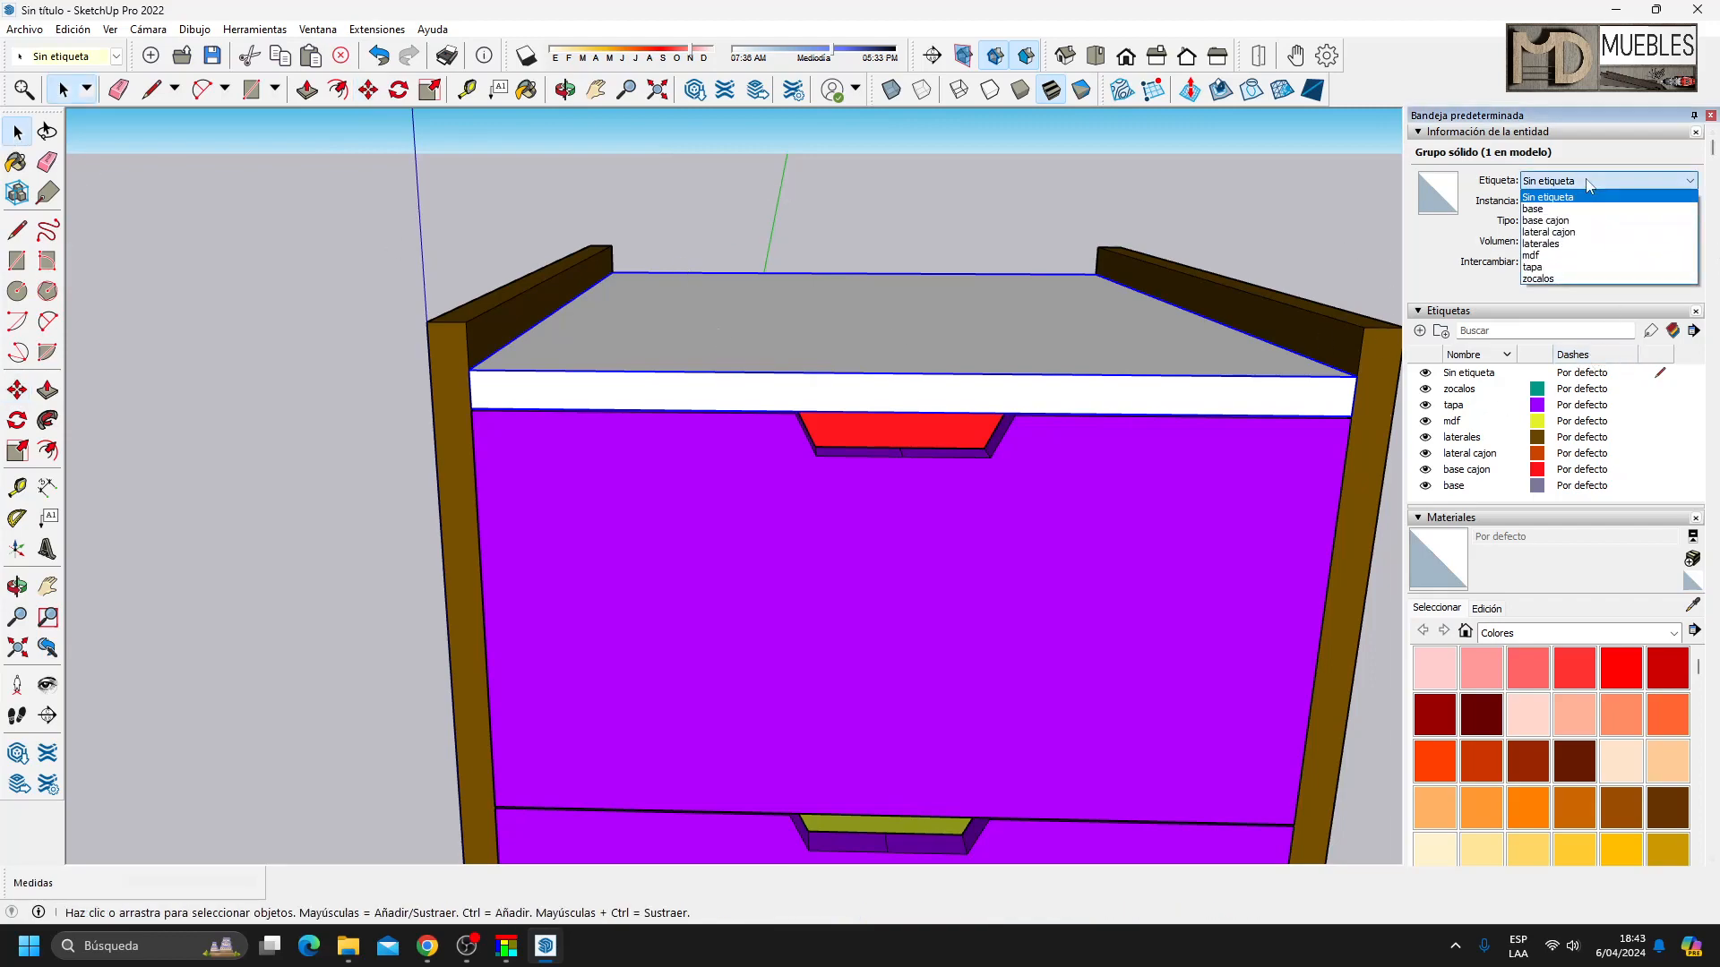
pyautogui.click(1551, 215)
pyautogui.click(273, 332)
pyautogui.scroll(-5, 419, 253)
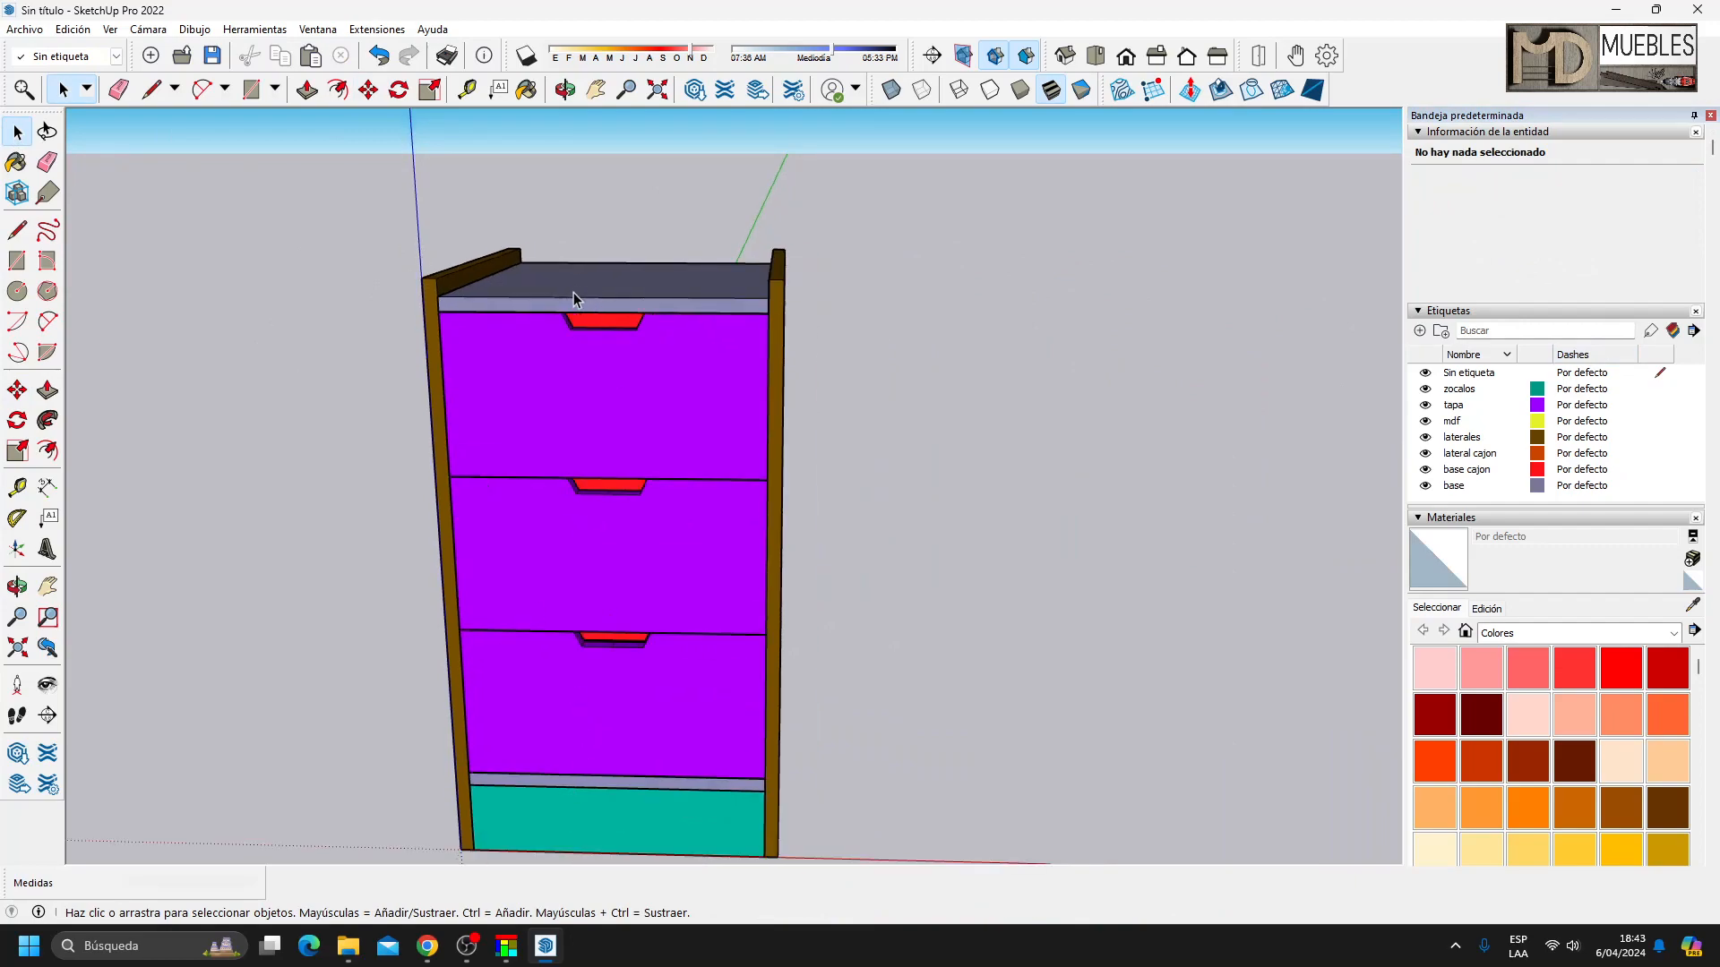
# Open the left side panel's group and push its top face down 22 mm, flush with the horizontal panel.
pyautogui.moveTo(261, 278); pyautogui.dragTo(403, 434, button='middle')
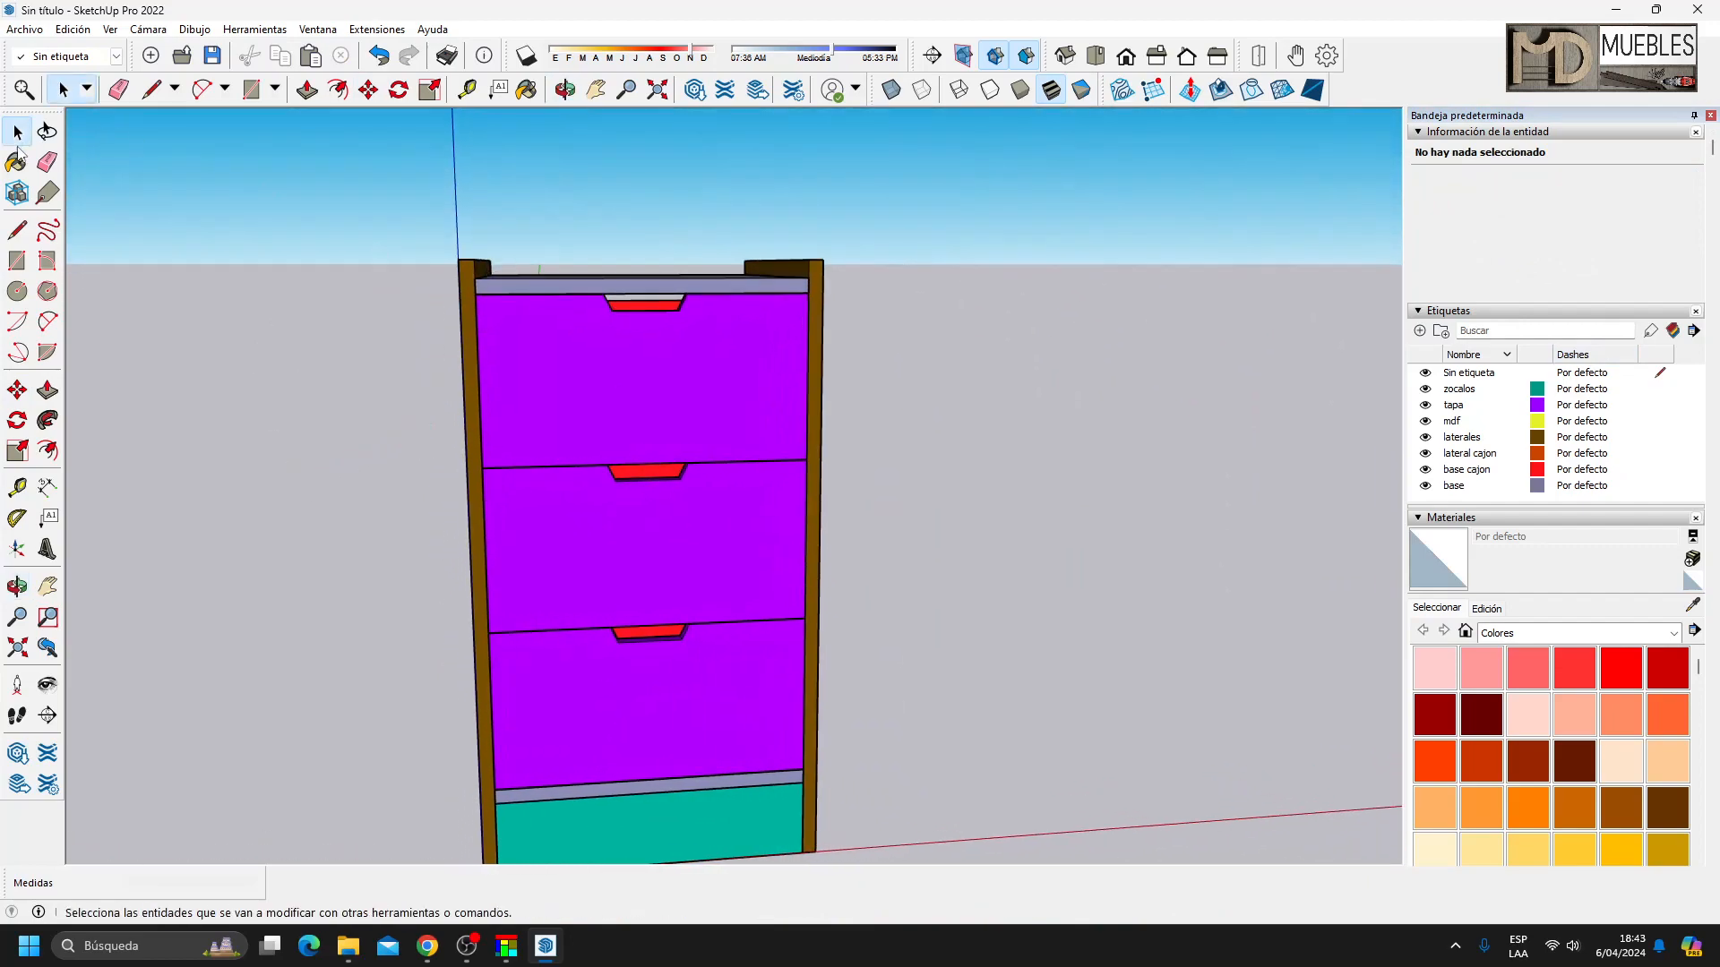
pyautogui.doubleClick(472, 281)
pyautogui.moveTo(472, 281); pyautogui.dragTo(498, 314, button='middle')
pyautogui.press('p')
pyautogui.scroll(3, 466, 296)
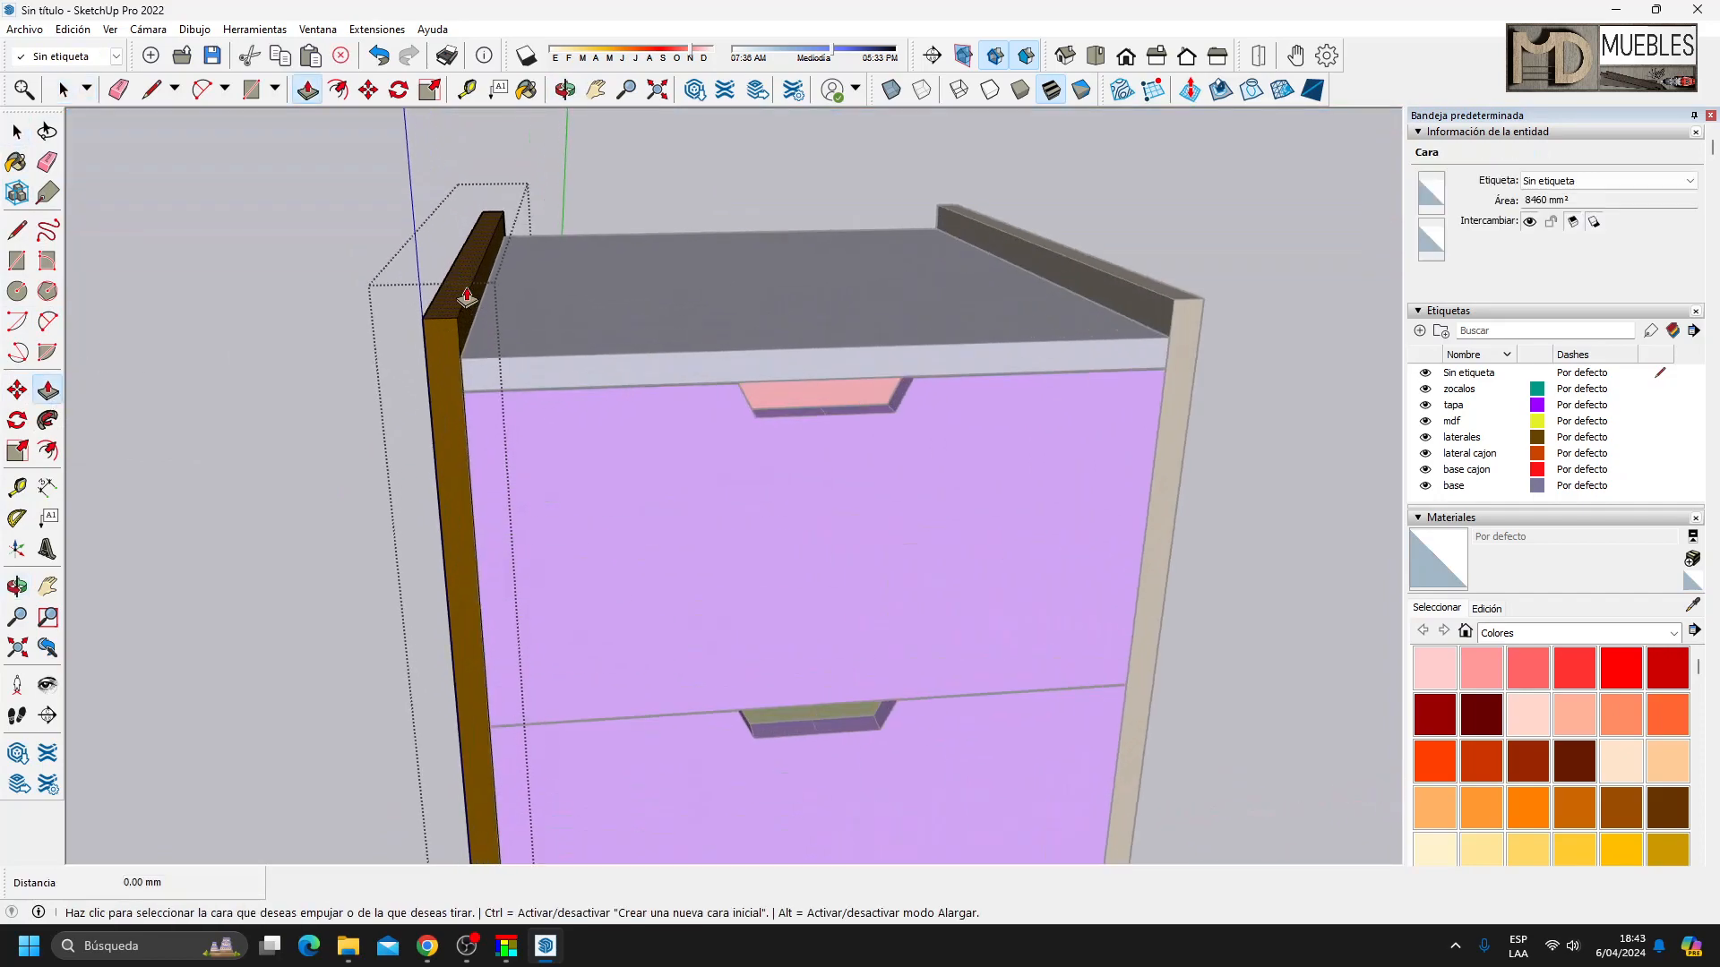
pyautogui.click(466, 296)
pyautogui.click(452, 359)
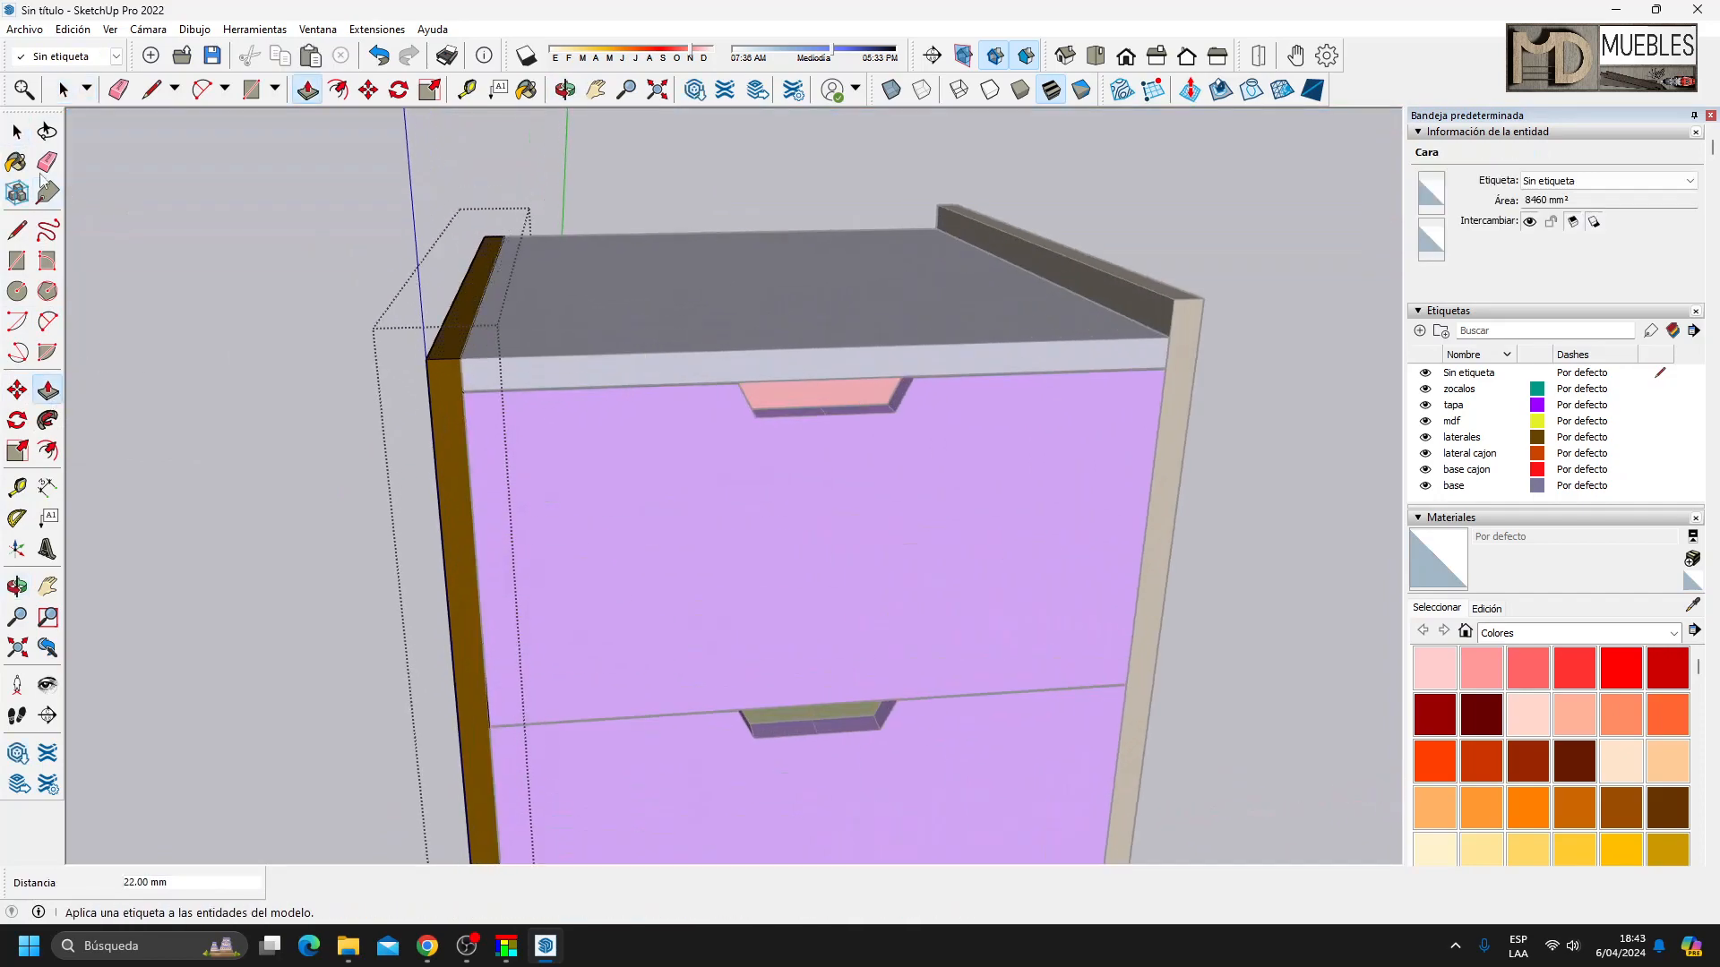
# Open the right side panel's group, push its top face down 22 mm to the horizontal panel's upper edge, and close the group.
pyautogui.click(17, 131)
pyautogui.click(835, 227)
pyautogui.doubleClick(1126, 285)
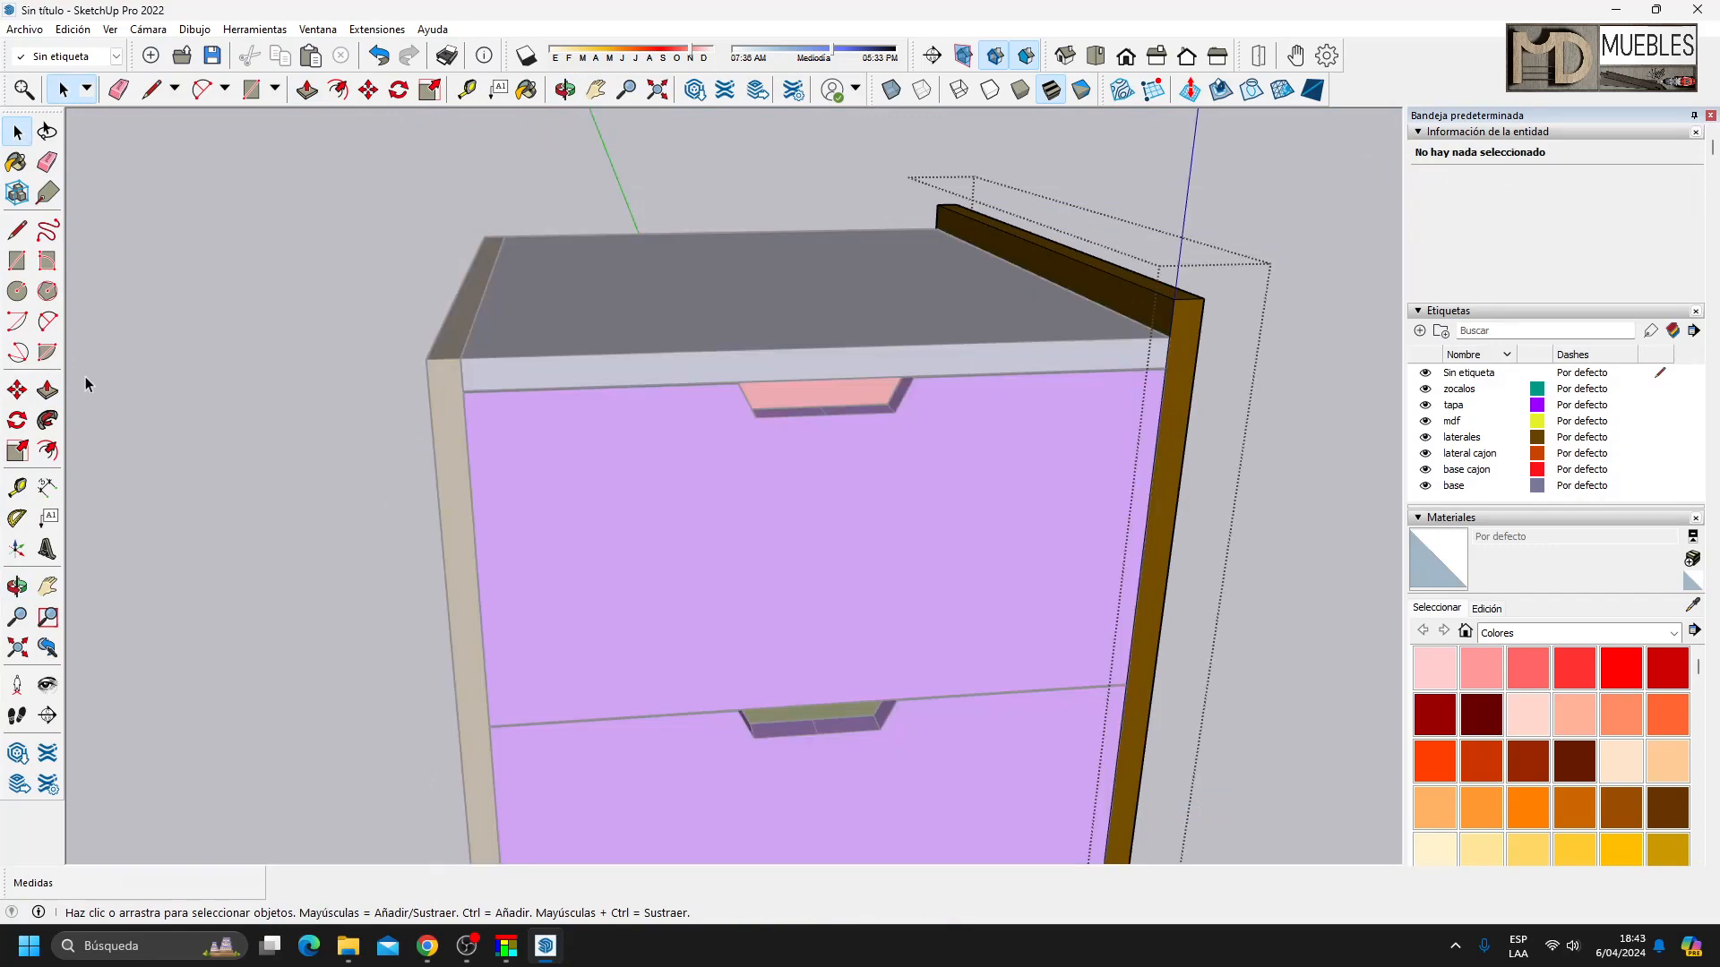
pyautogui.click(47, 390)
pyautogui.click(1181, 308)
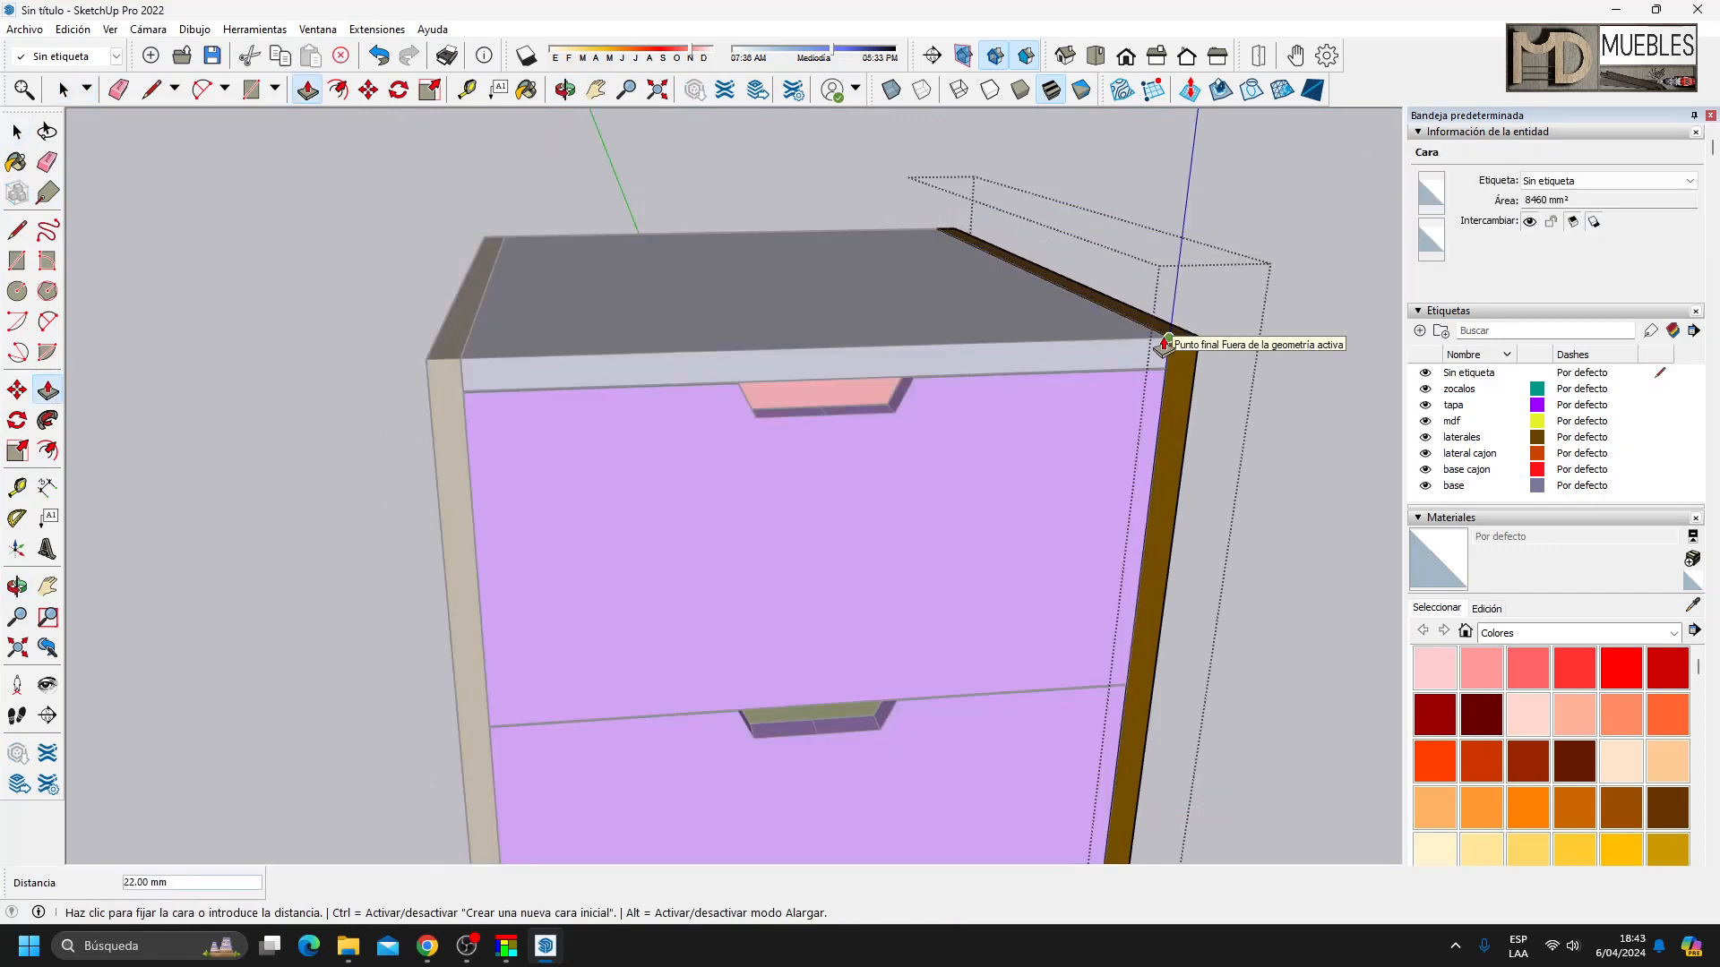
pyautogui.click(1182, 336)
pyautogui.click(17, 131)
pyautogui.click(676, 214)
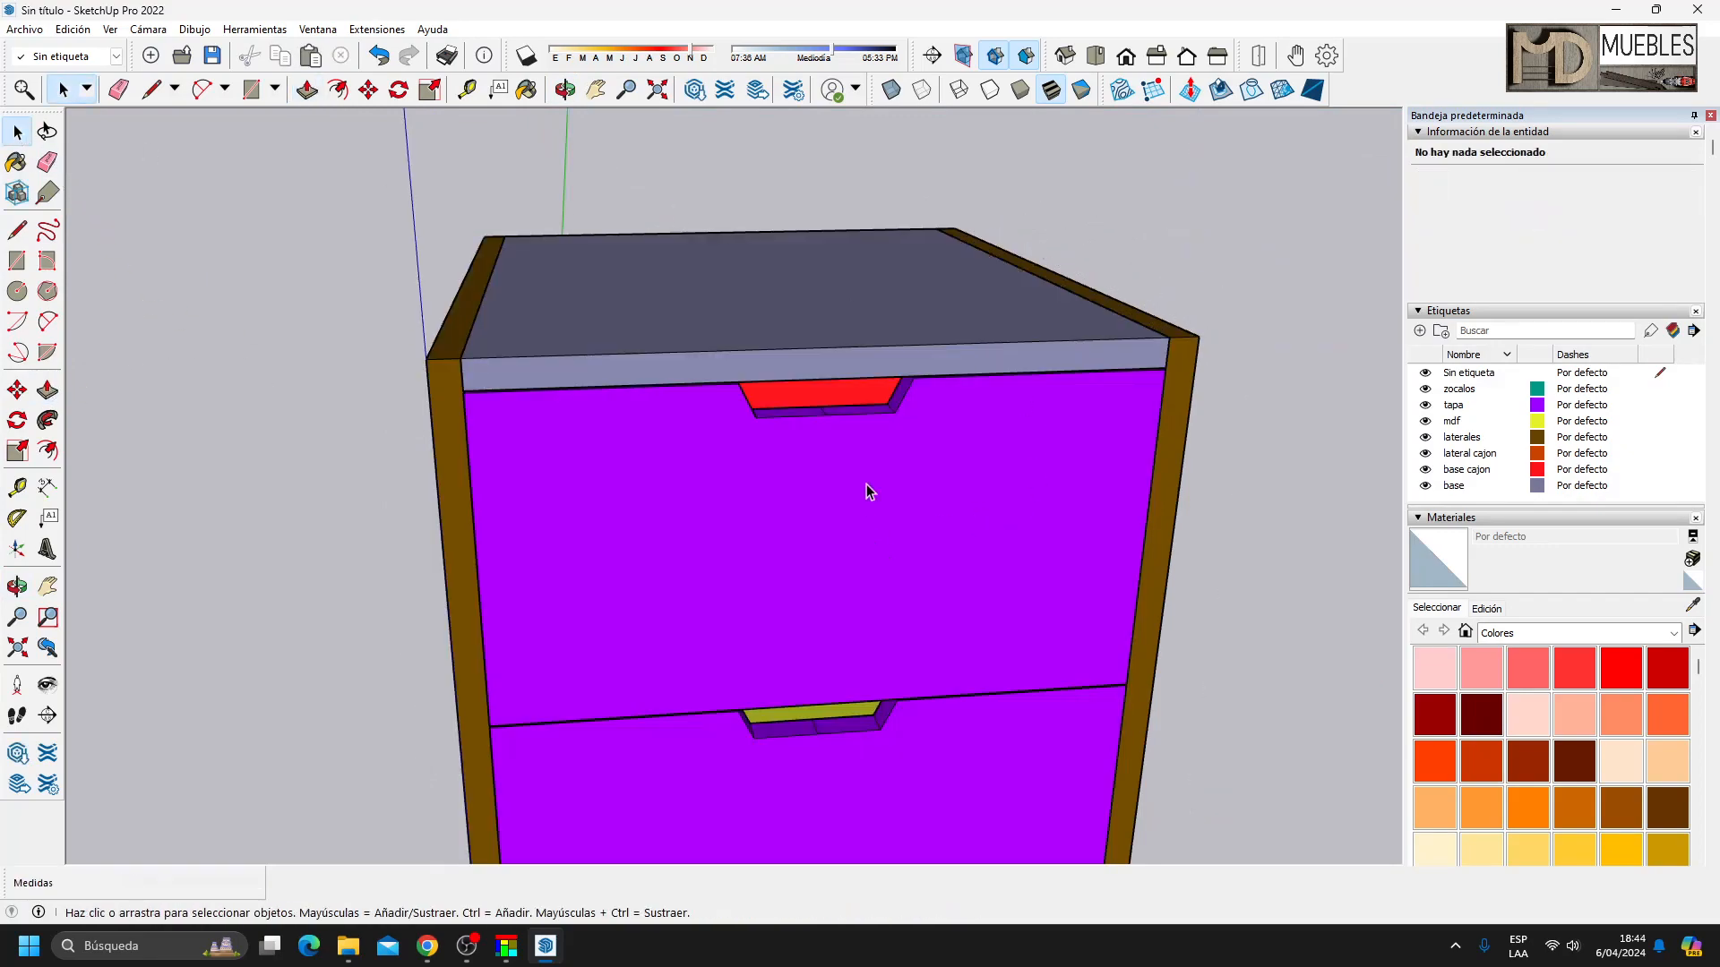
pyautogui.scroll(-3, 868, 526)
pyautogui.moveTo(851, 588); pyautogui.dragTo(770, 488, button='middle')
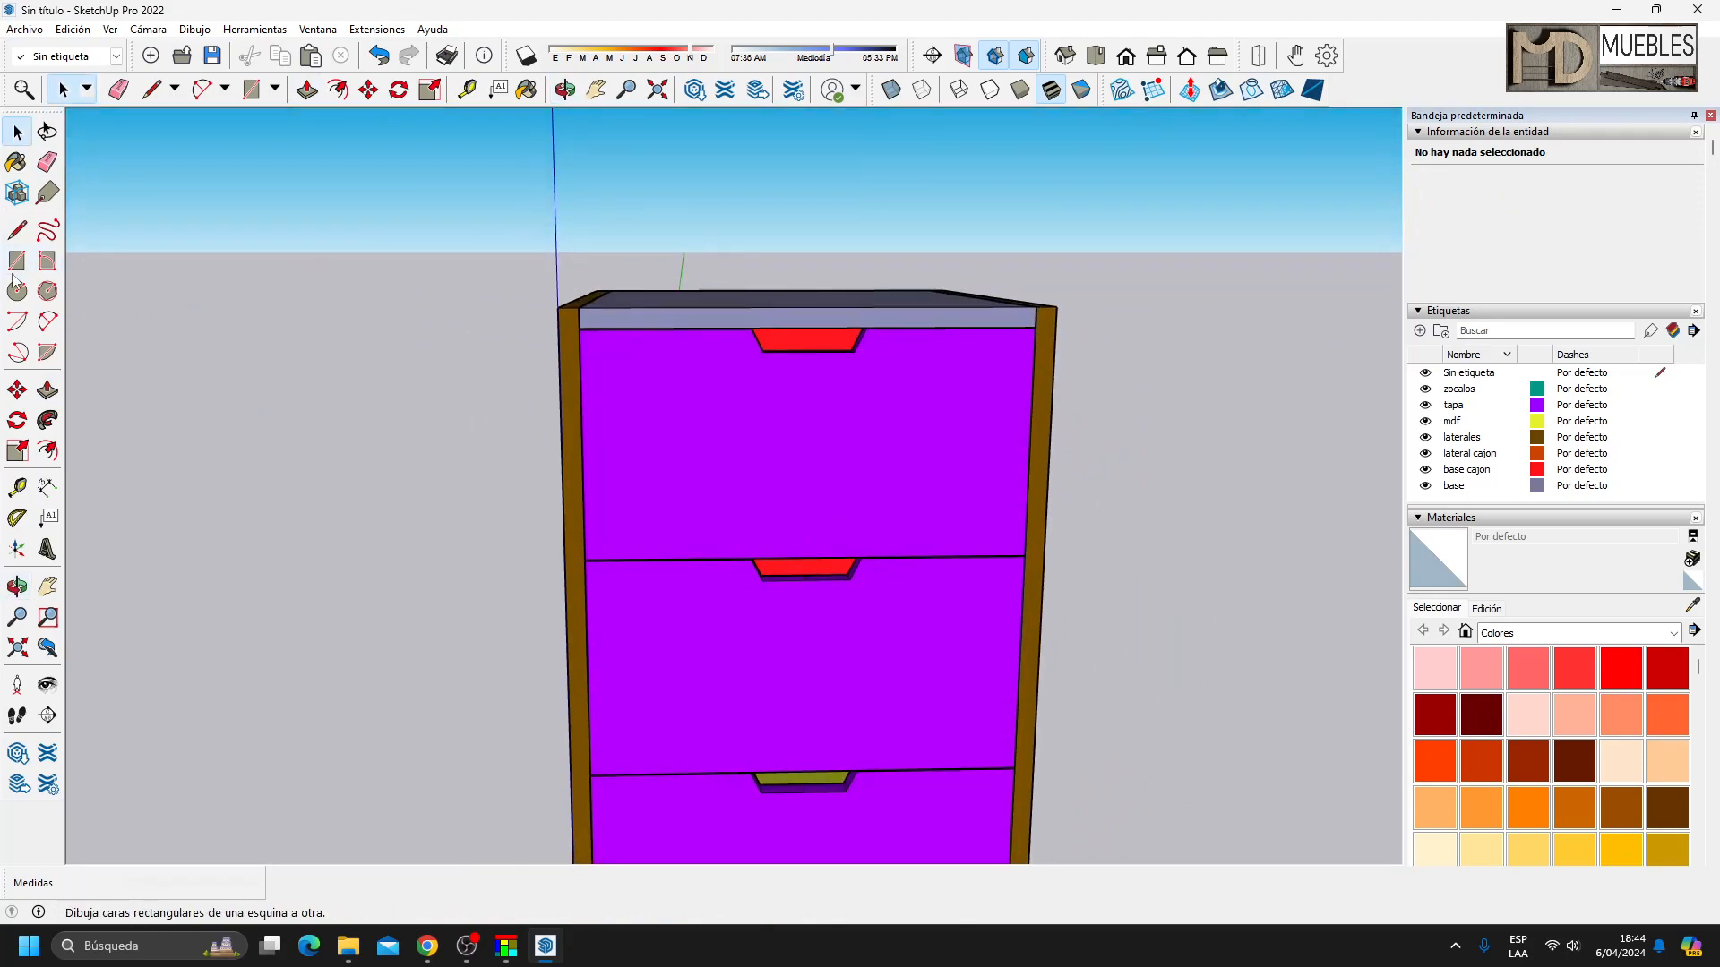
pyautogui.press('l')
pyautogui.scroll(4, 474, 411)
pyautogui.click(464, 417)
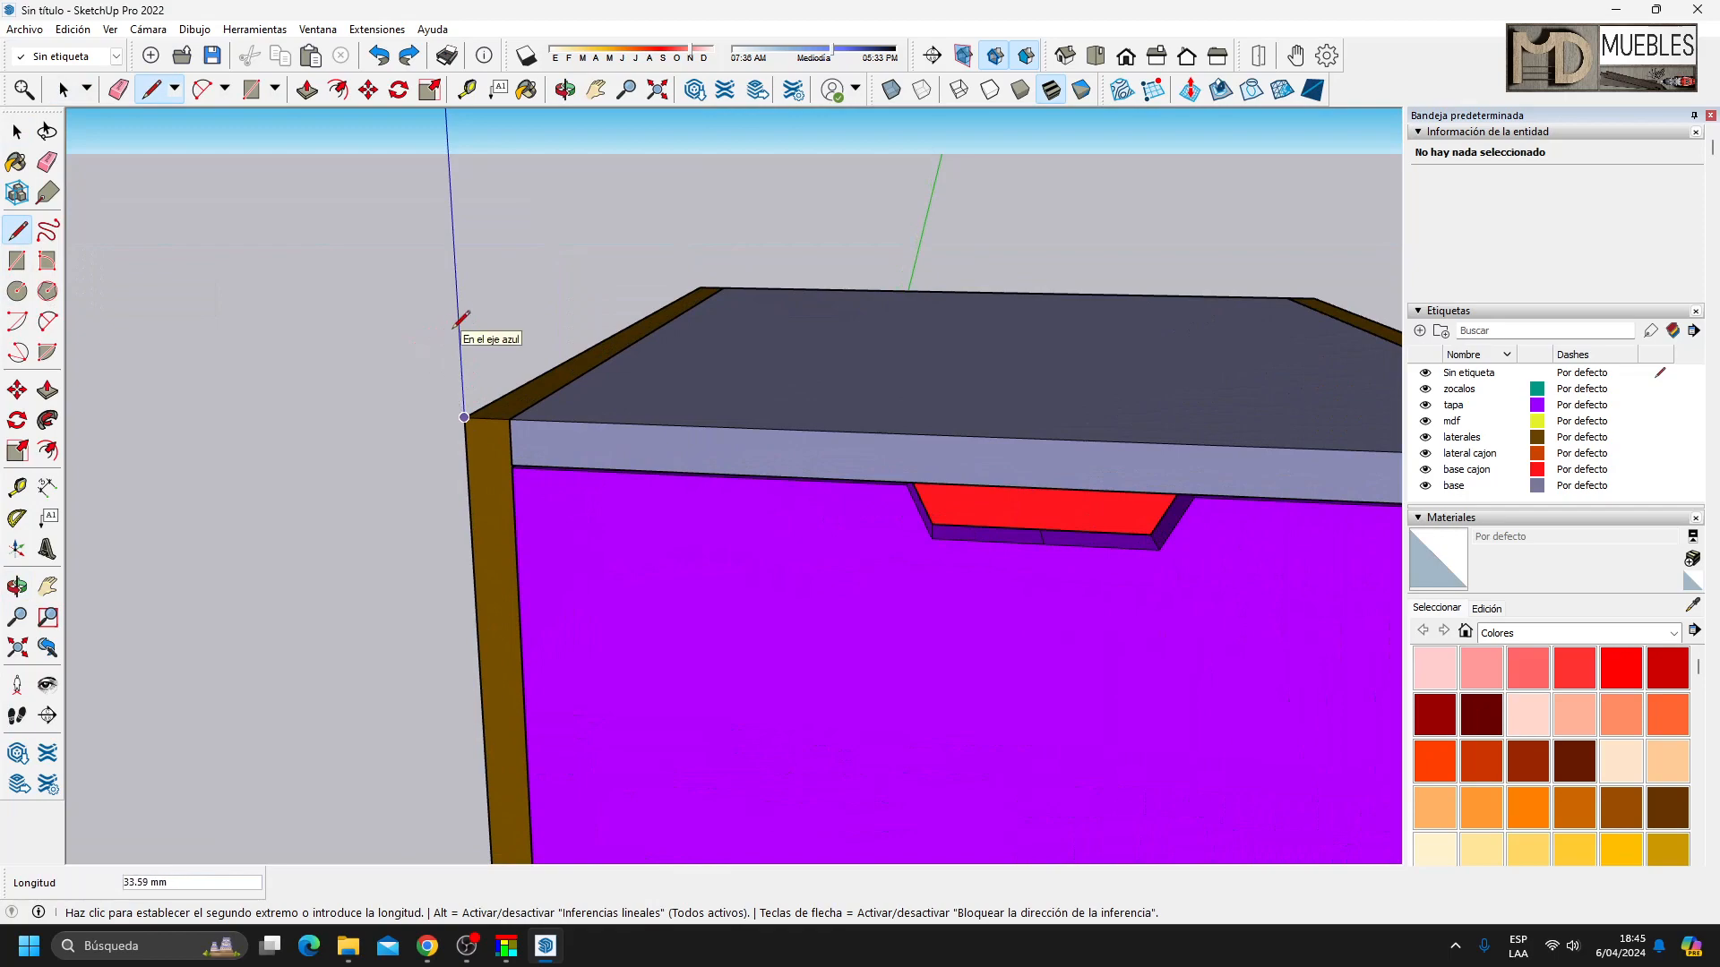
pyautogui.write('2')
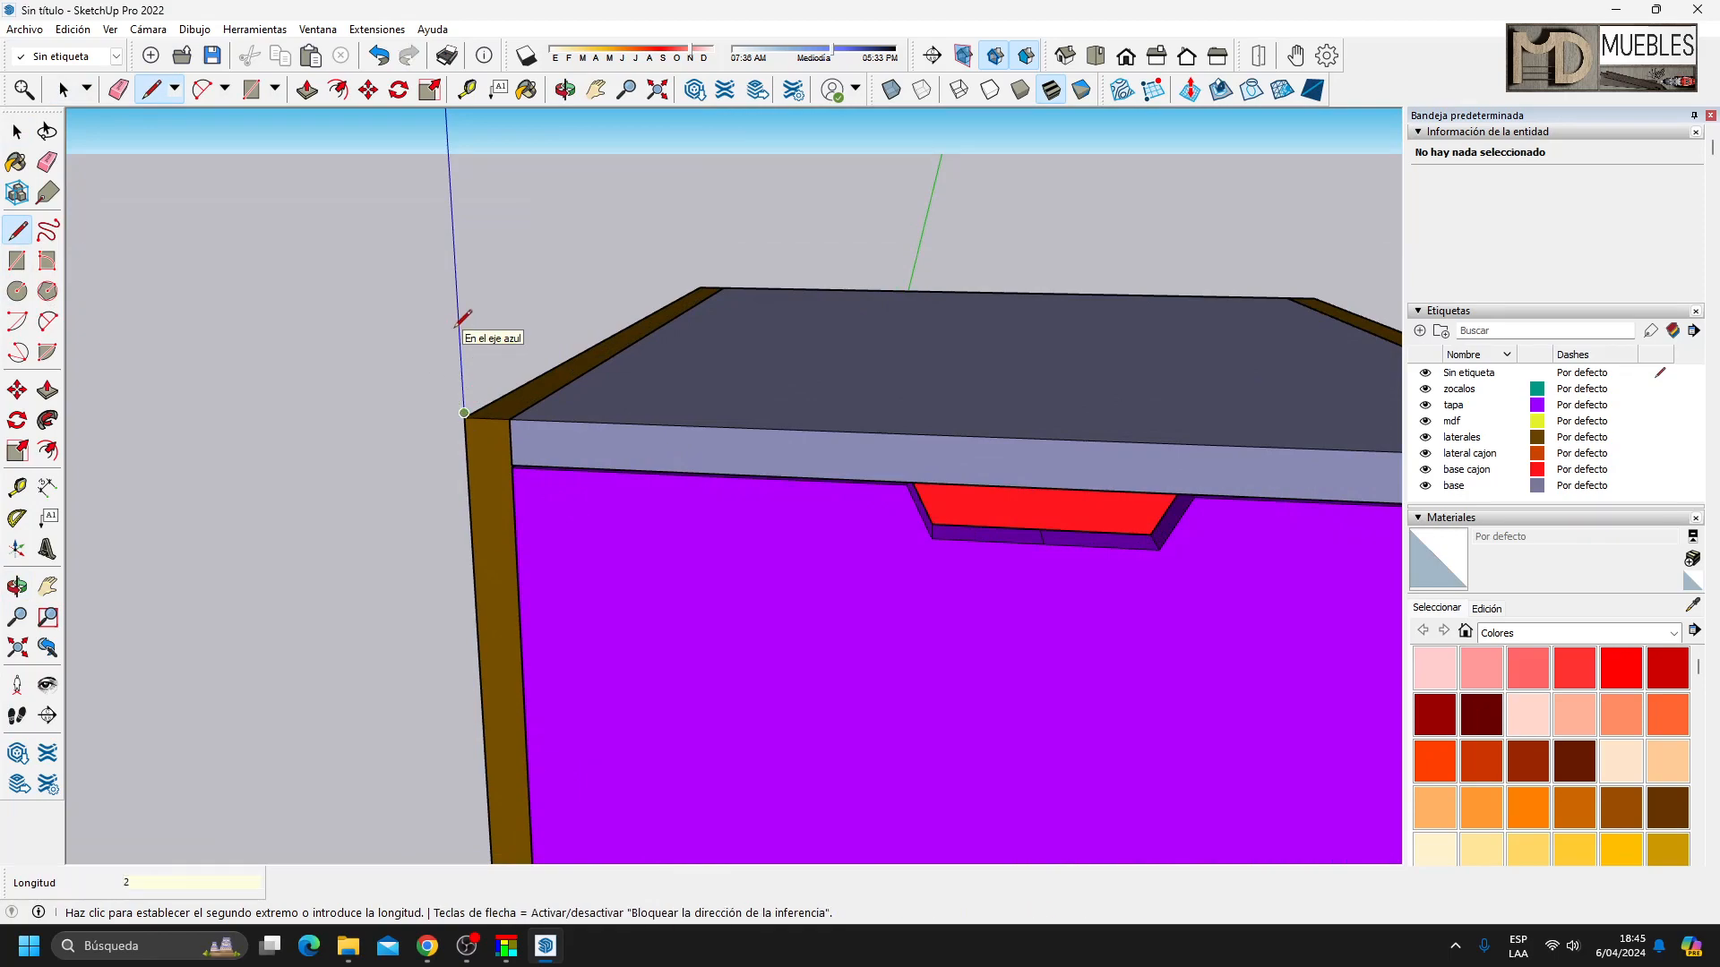
pyautogui.press('Escape')
pyautogui.hotkey('ctrl', 'z')
# Draw a 20 mm vertical line up from the left side panel's top front corner and outline a rectangular face covering the whole cabinet top.
pyautogui.click(464, 417)
pyautogui.write('20')
pyautogui.press('Return')
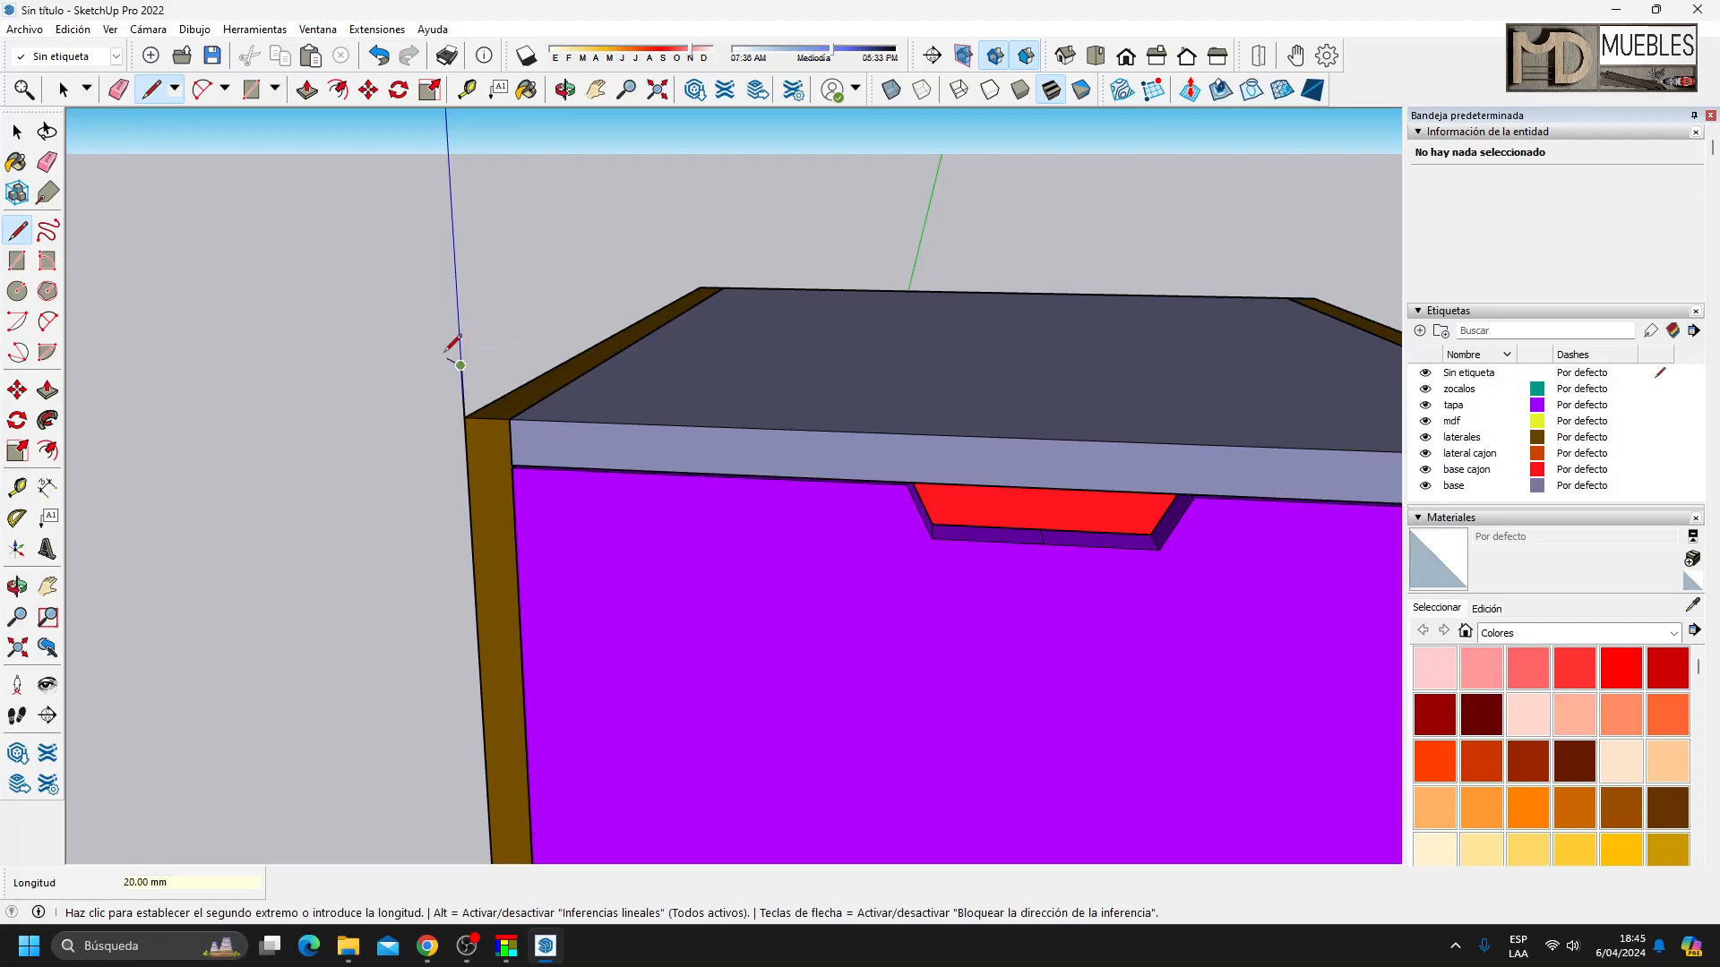
pyautogui.click(700, 260)
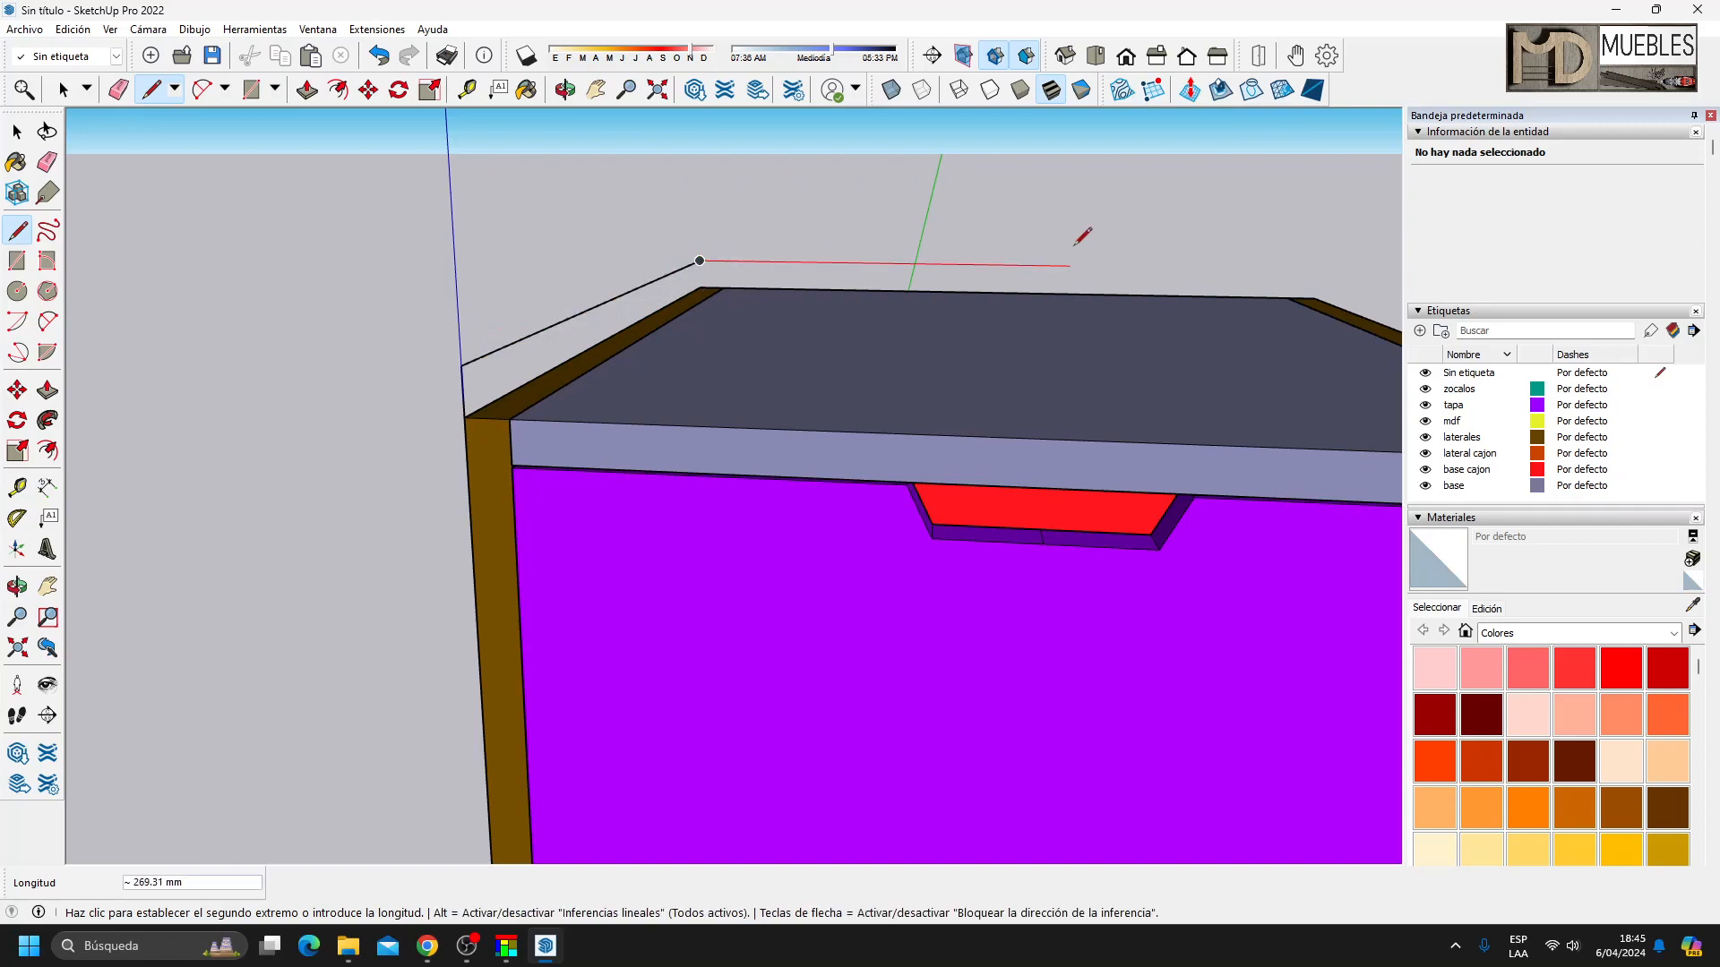
pyautogui.click(1315, 285)
pyautogui.scroll(-3, 1318, 268)
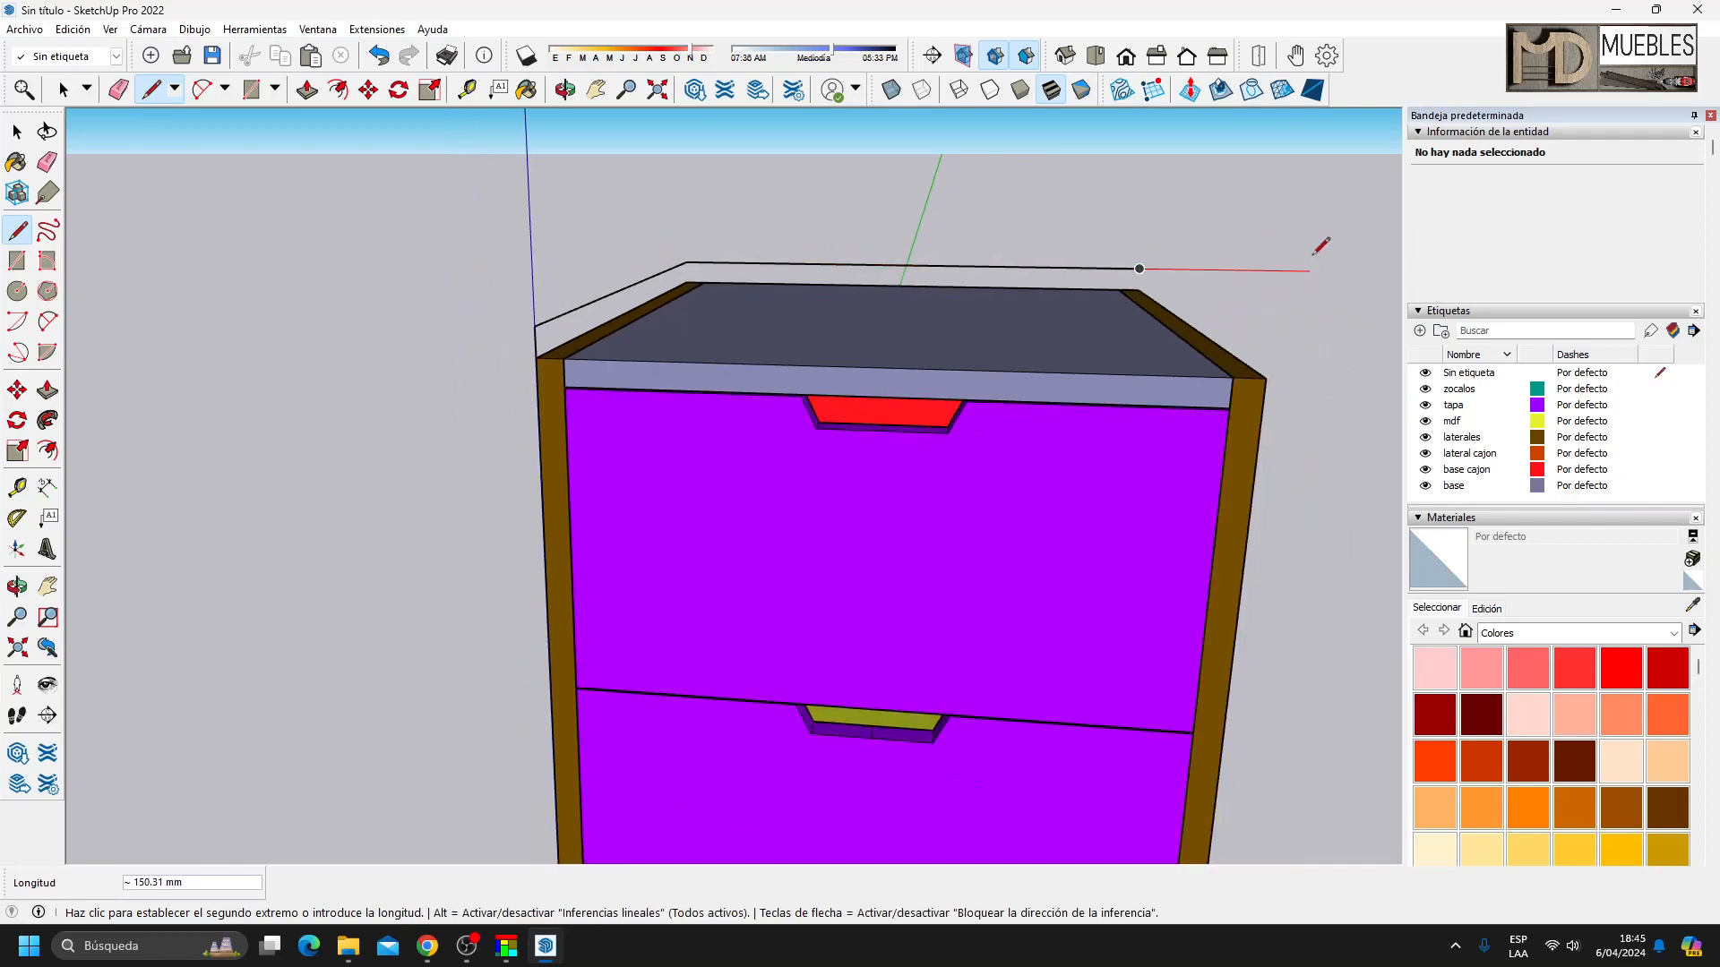
pyautogui.click(1270, 343)
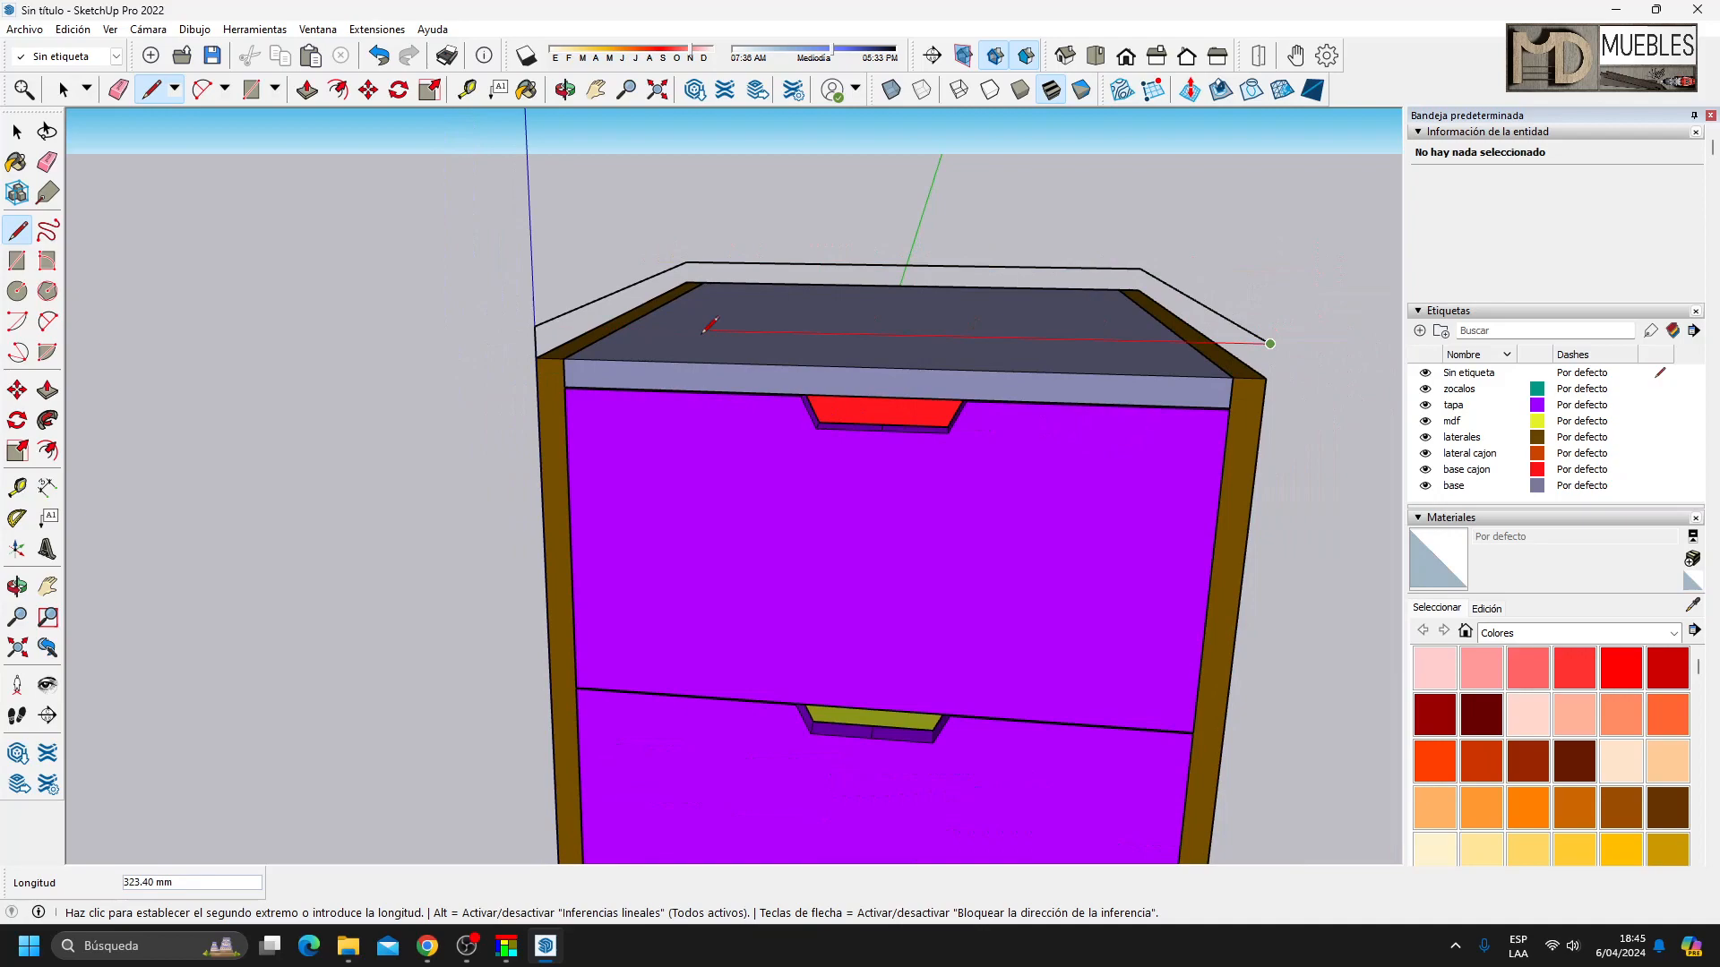
pyautogui.click(534, 325)
pyautogui.press('space')
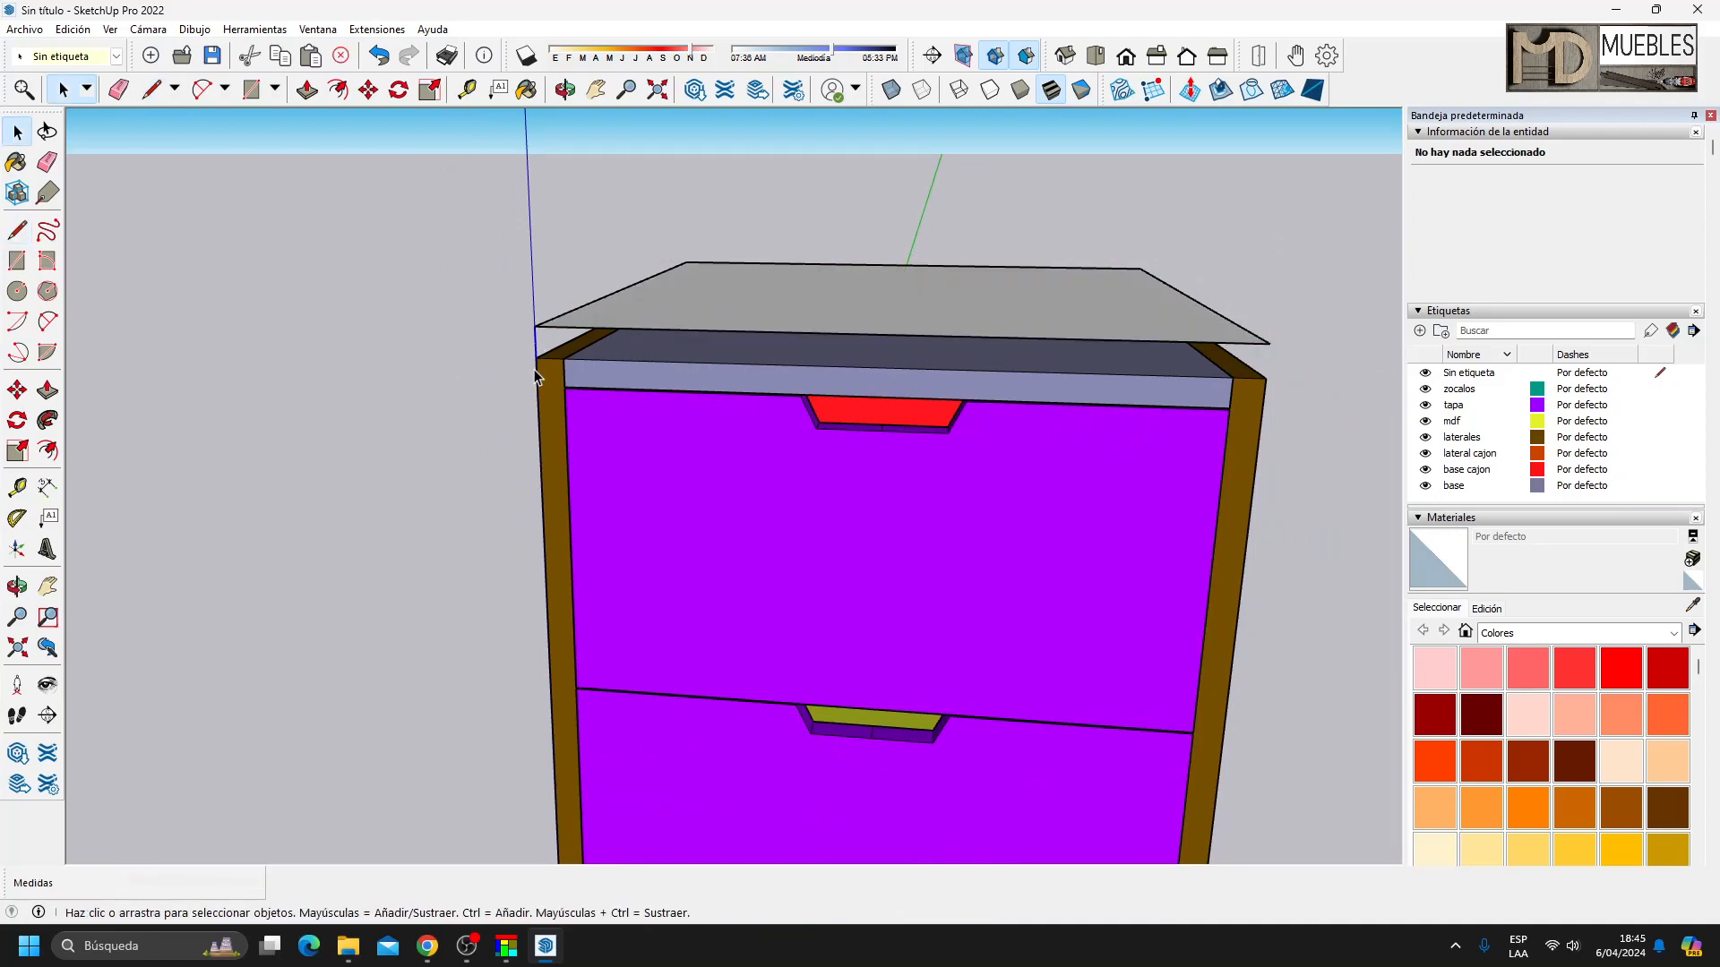
# Make a group from the new rectangular face above the cabinet and its edges.
pyautogui.doubleClick(733, 292)
pyautogui.rightClick(732, 292)
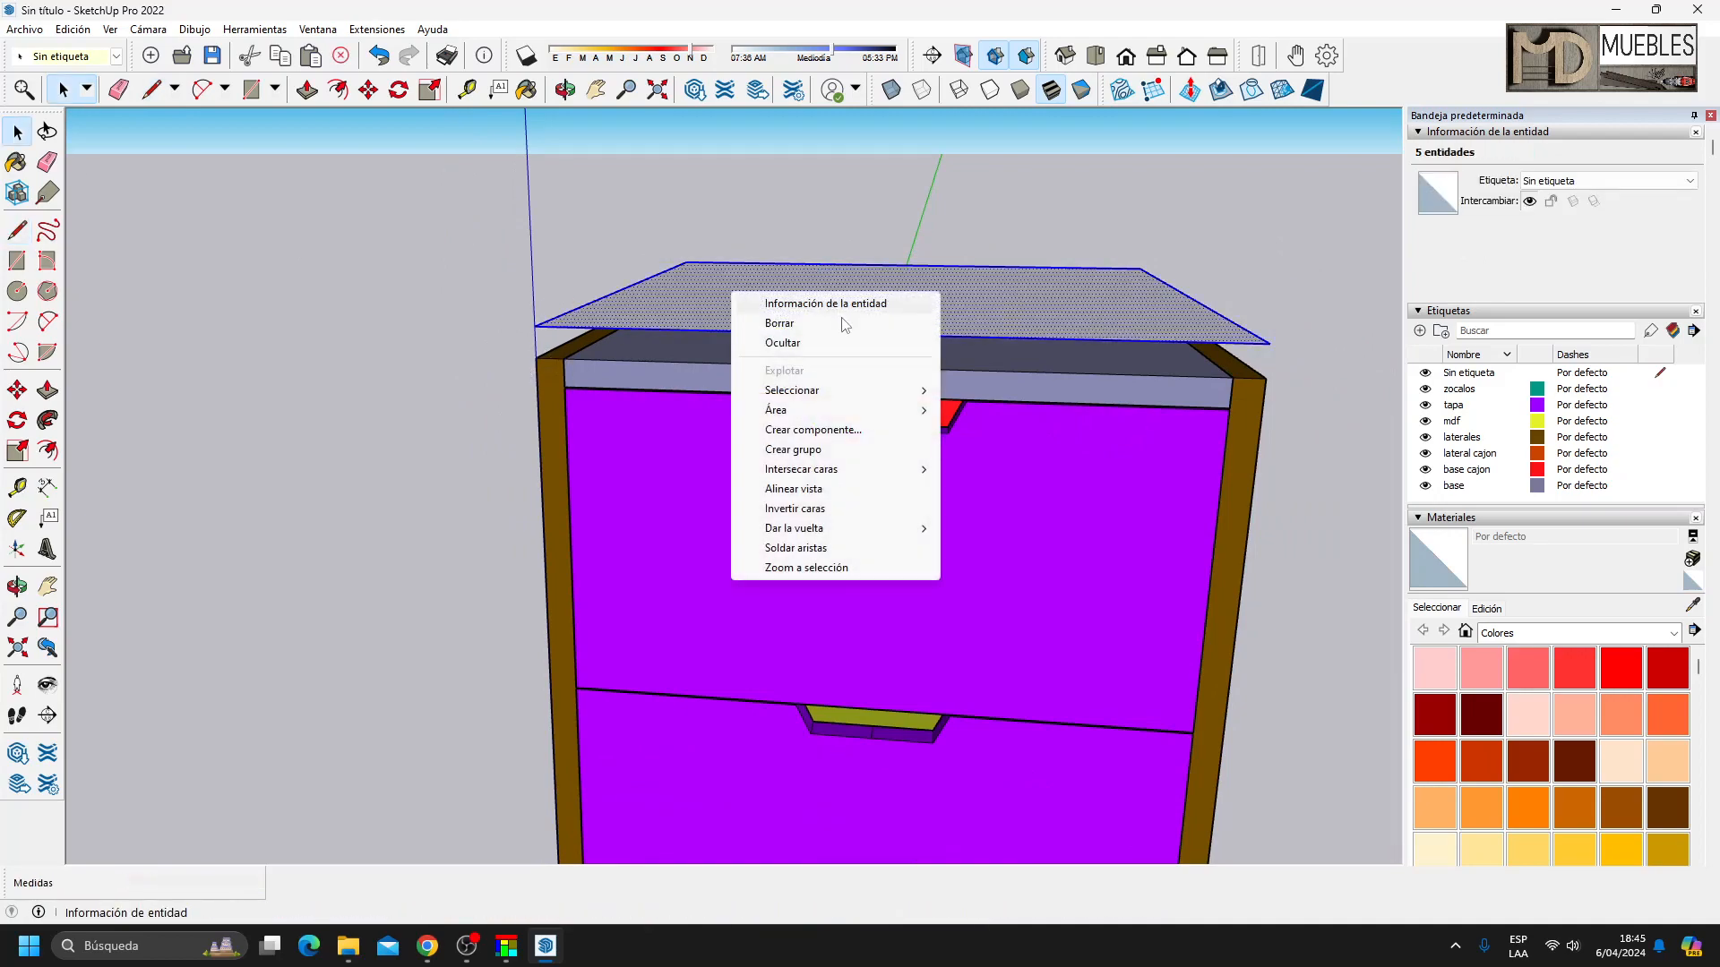
pyautogui.click(806, 449)
# Open the new top group, extrude its face upward 18 mm with Push/Pull, and close the group.
pyautogui.doubleClick(799, 302)
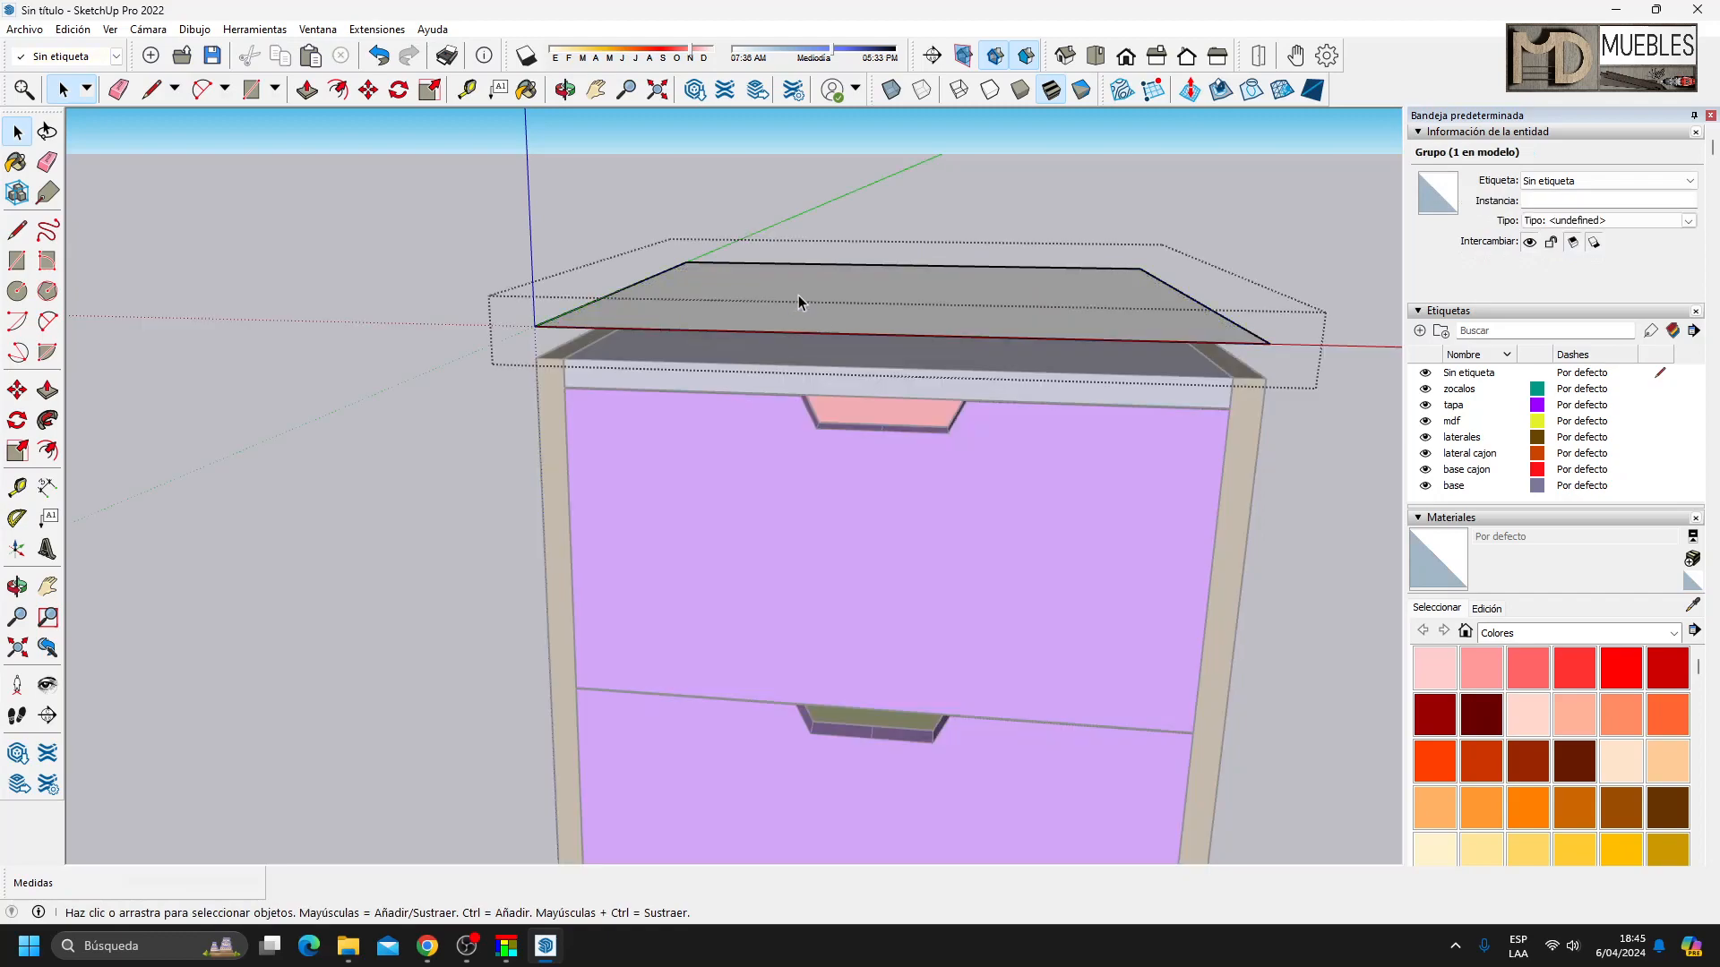
pyautogui.press('p')
pyautogui.click(704, 323)
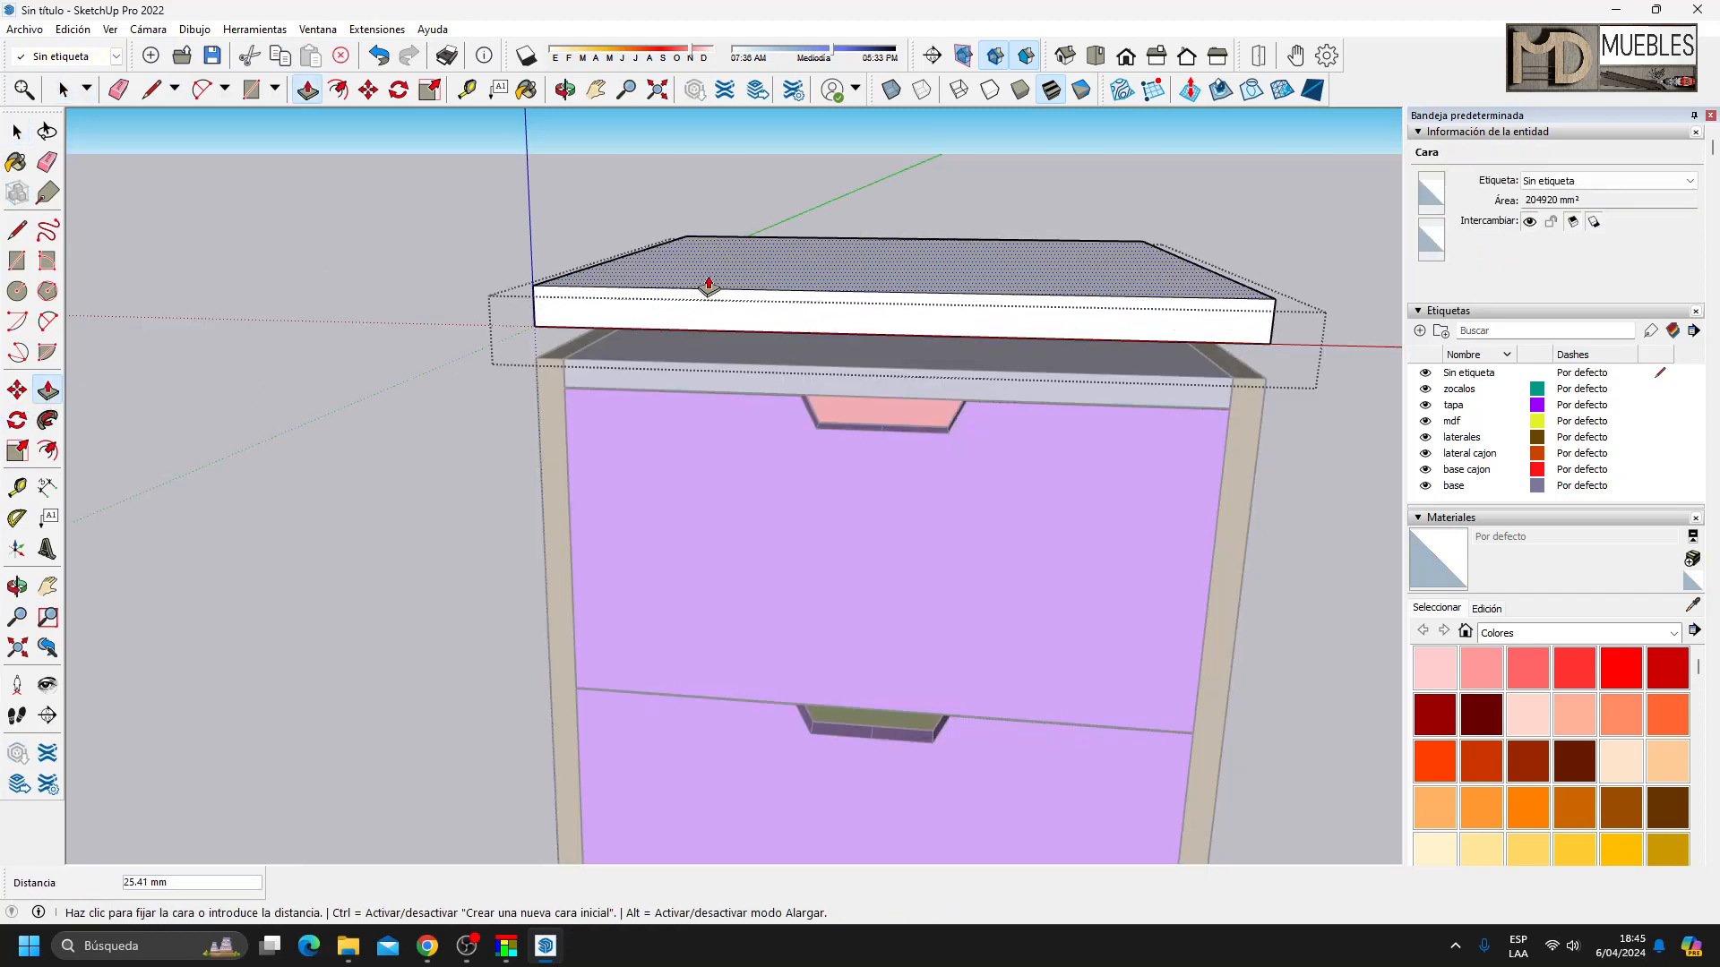
pyautogui.press('Return')
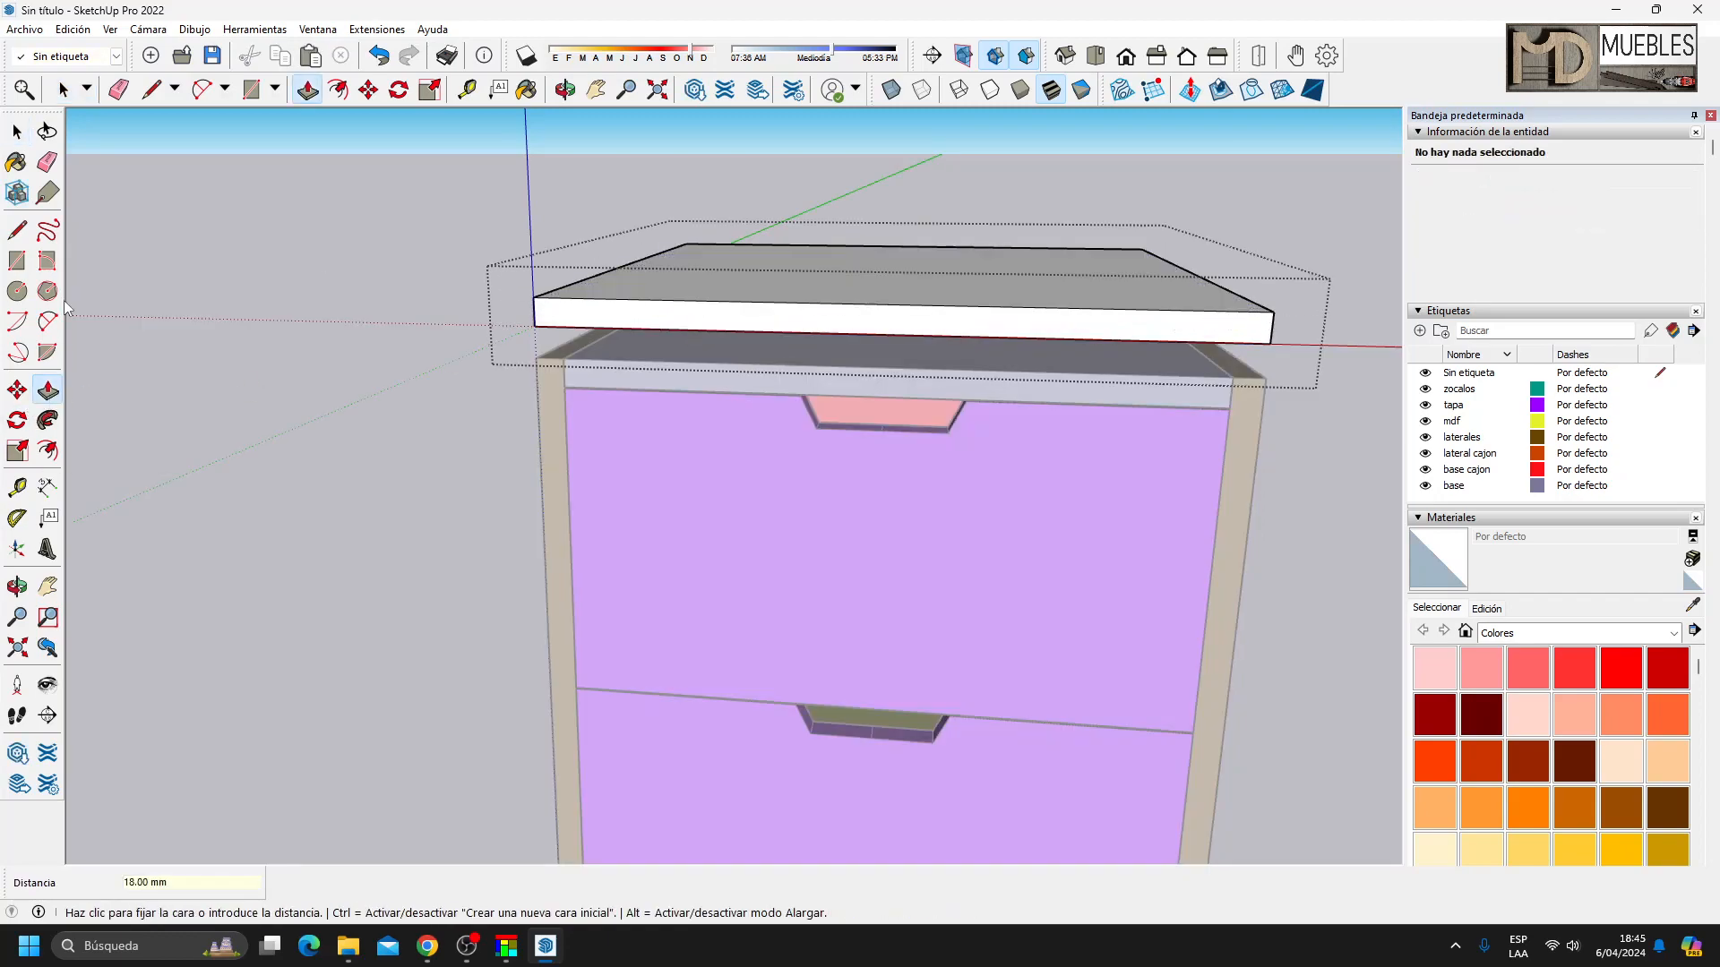
pyautogui.press('space')
pyautogui.click(708, 235)
# Move the top panel down by its lower front corner onto the left side panel's top front corner.
pyautogui.click(788, 326)
pyautogui.press('m')
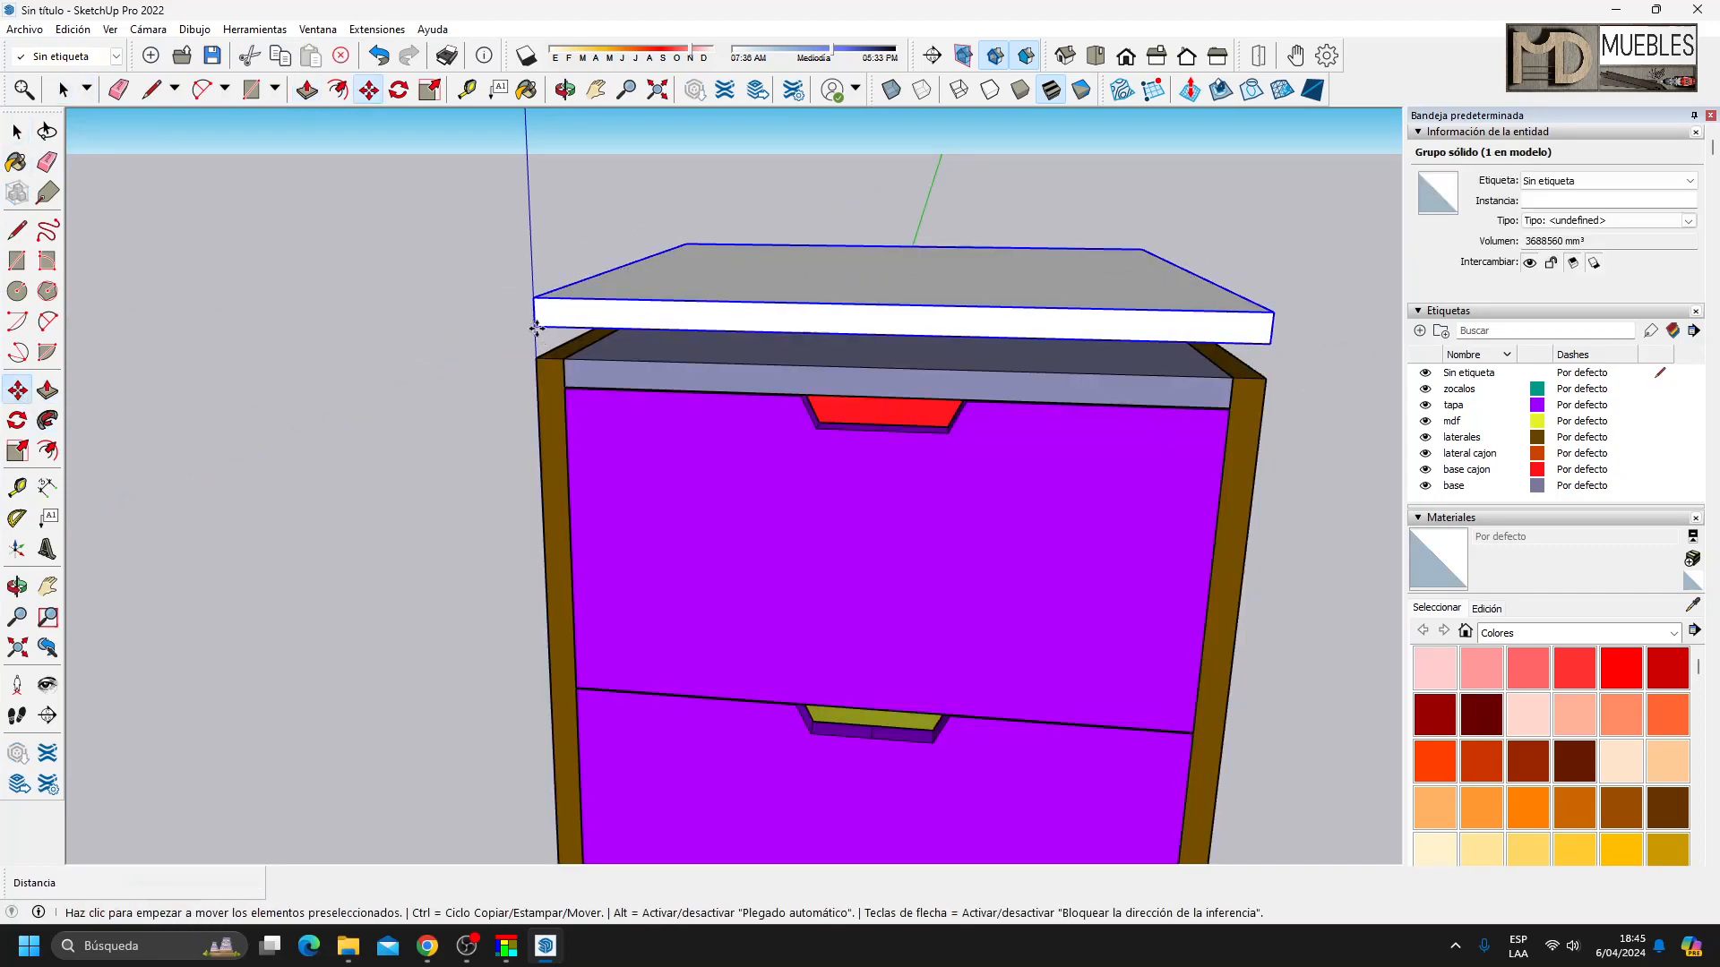
pyautogui.click(536, 329)
pyautogui.click(537, 358)
pyautogui.moveTo(725, 354); pyautogui.dragTo(614, 343)
pyautogui.press('m')
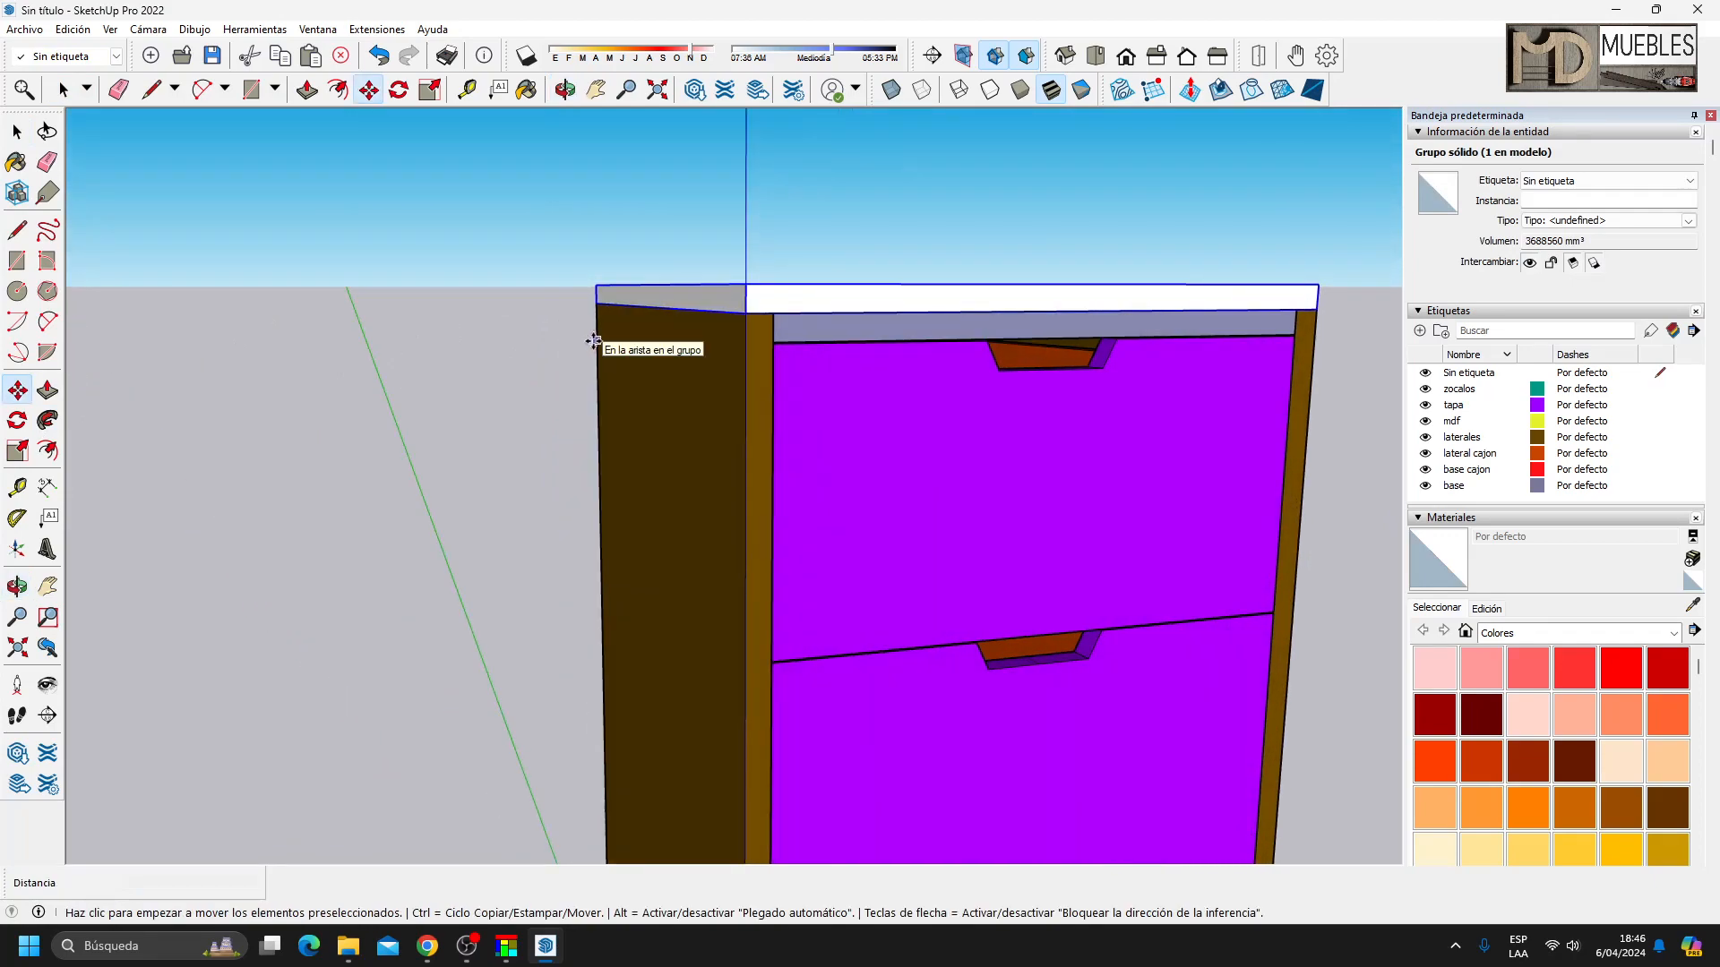
pyautogui.scroll(-3, 927, 432)
pyautogui.moveTo(891, 426); pyautogui.dragTo(756, 511, button='middle')
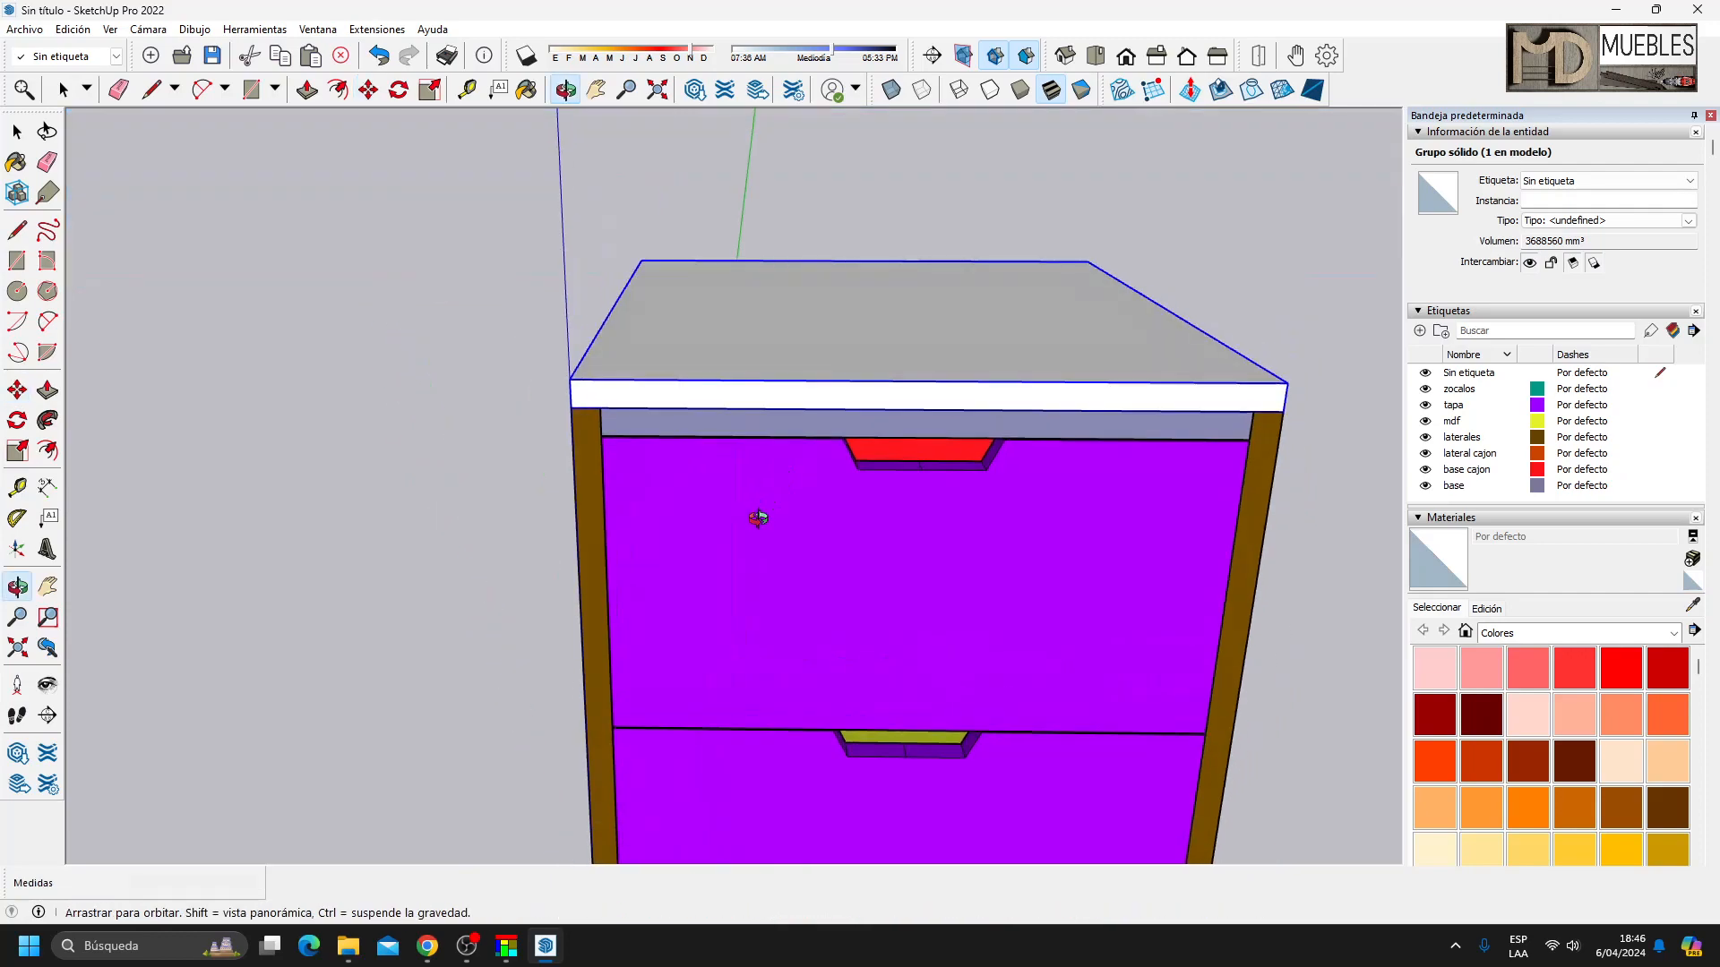
# Draw a long reference line along the red axis from the top panel's rear left corner, extending past the cabinet's right side.
pyautogui.click(16, 230)
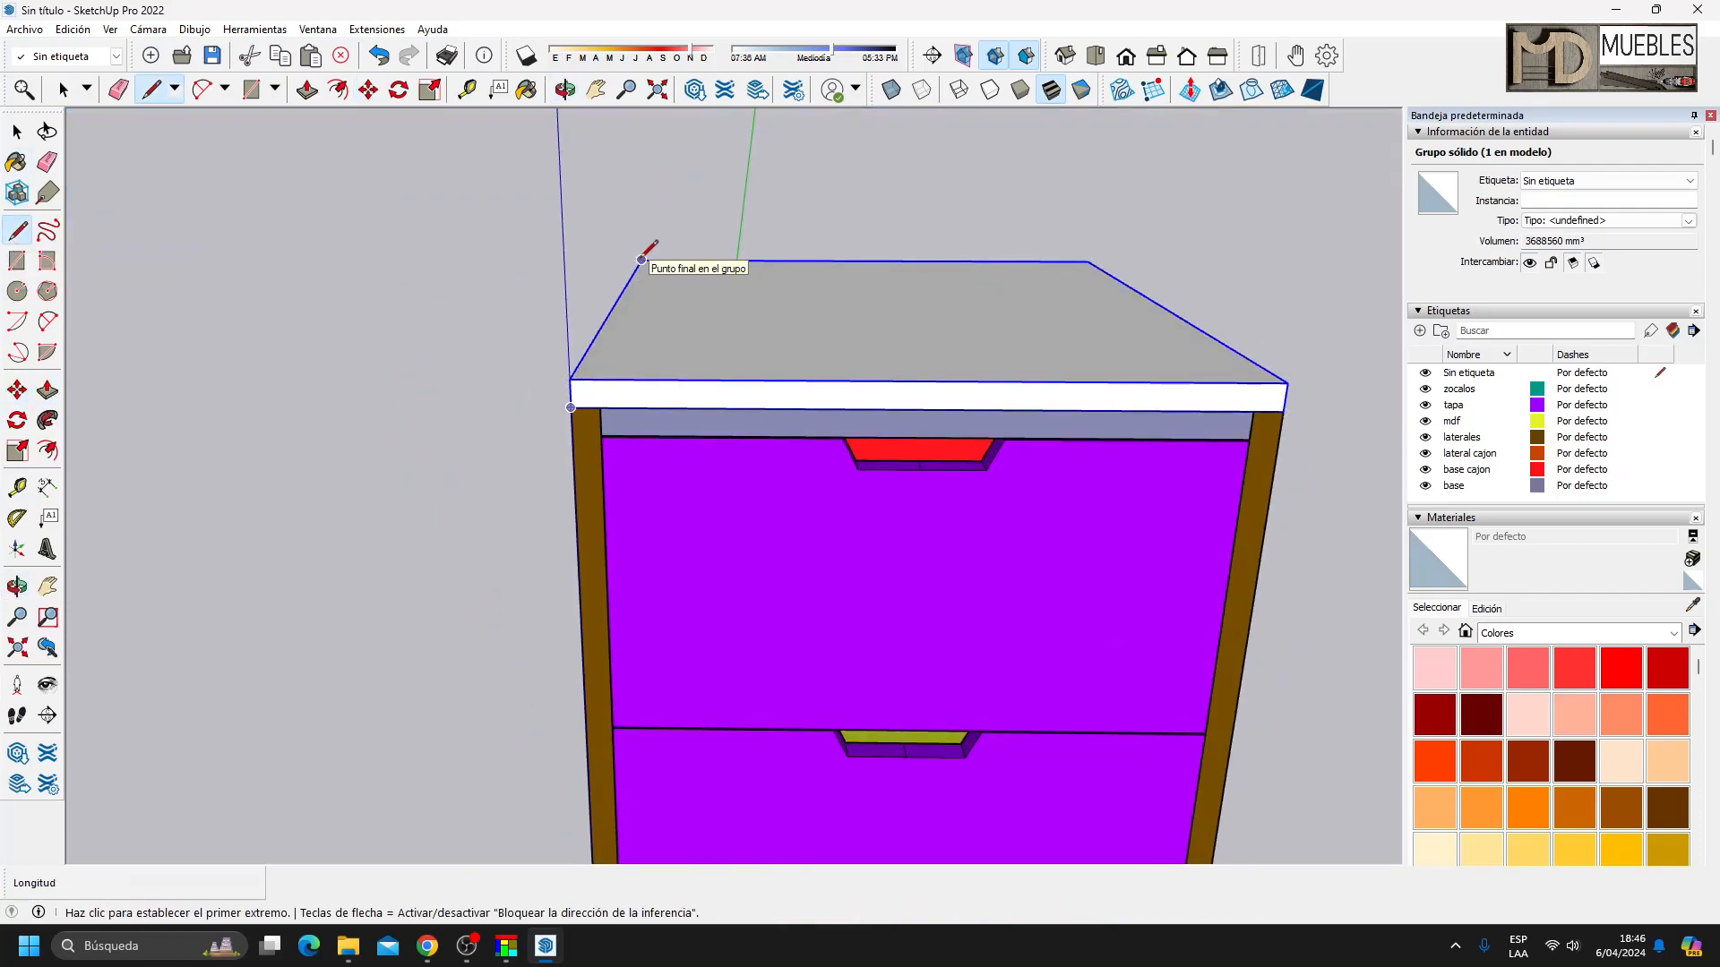
pyautogui.press('space')
pyautogui.click(537, 277)
pyautogui.press('l')
pyautogui.click(642, 259)
pyautogui.scroll(-3, 394, 268)
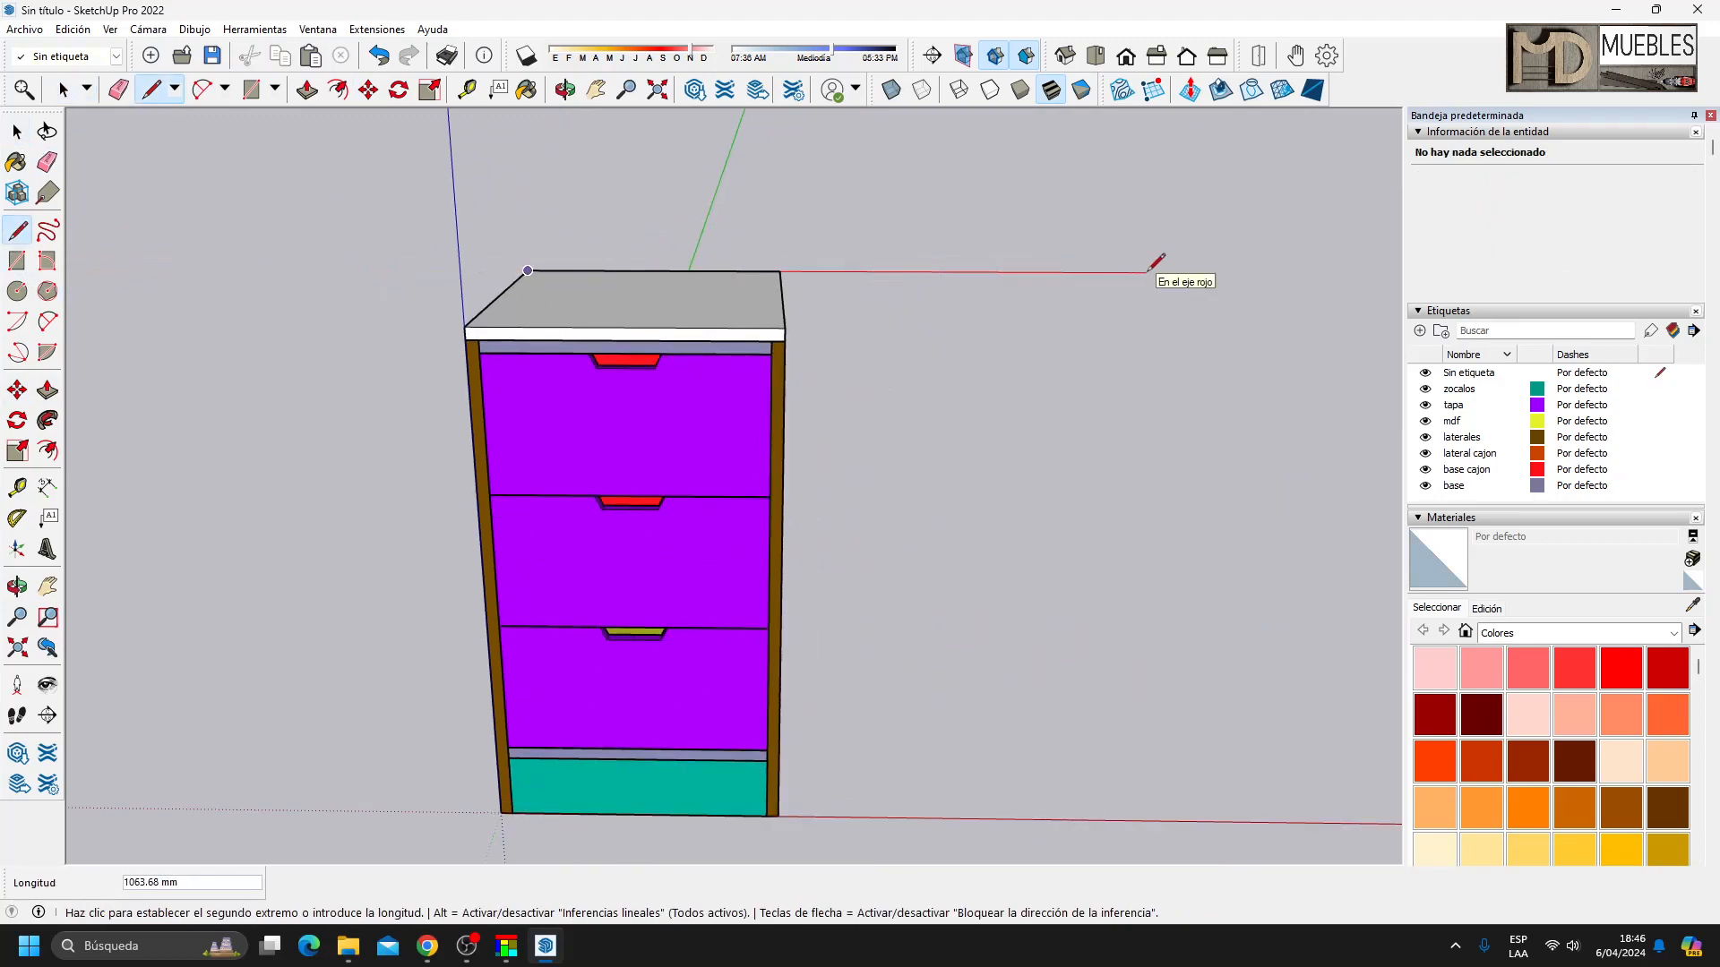
pyautogui.press('Return')
pyautogui.scroll(-2, 592, 256)
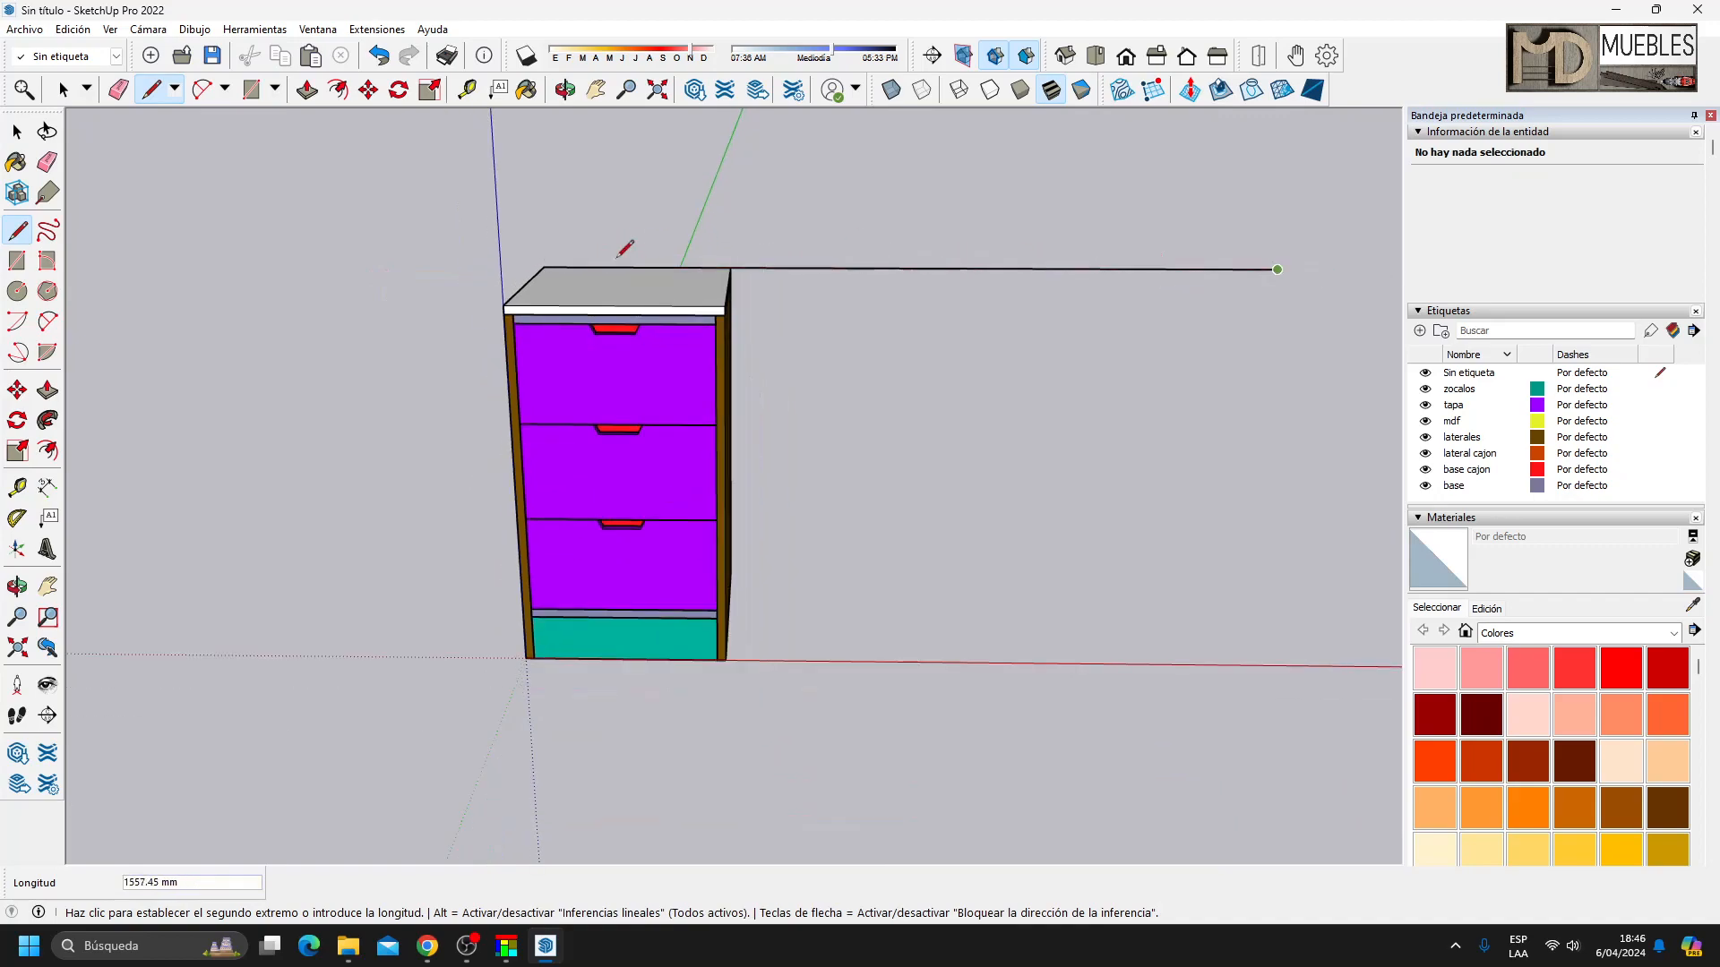
pyautogui.press('Escape')
pyautogui.press('space')
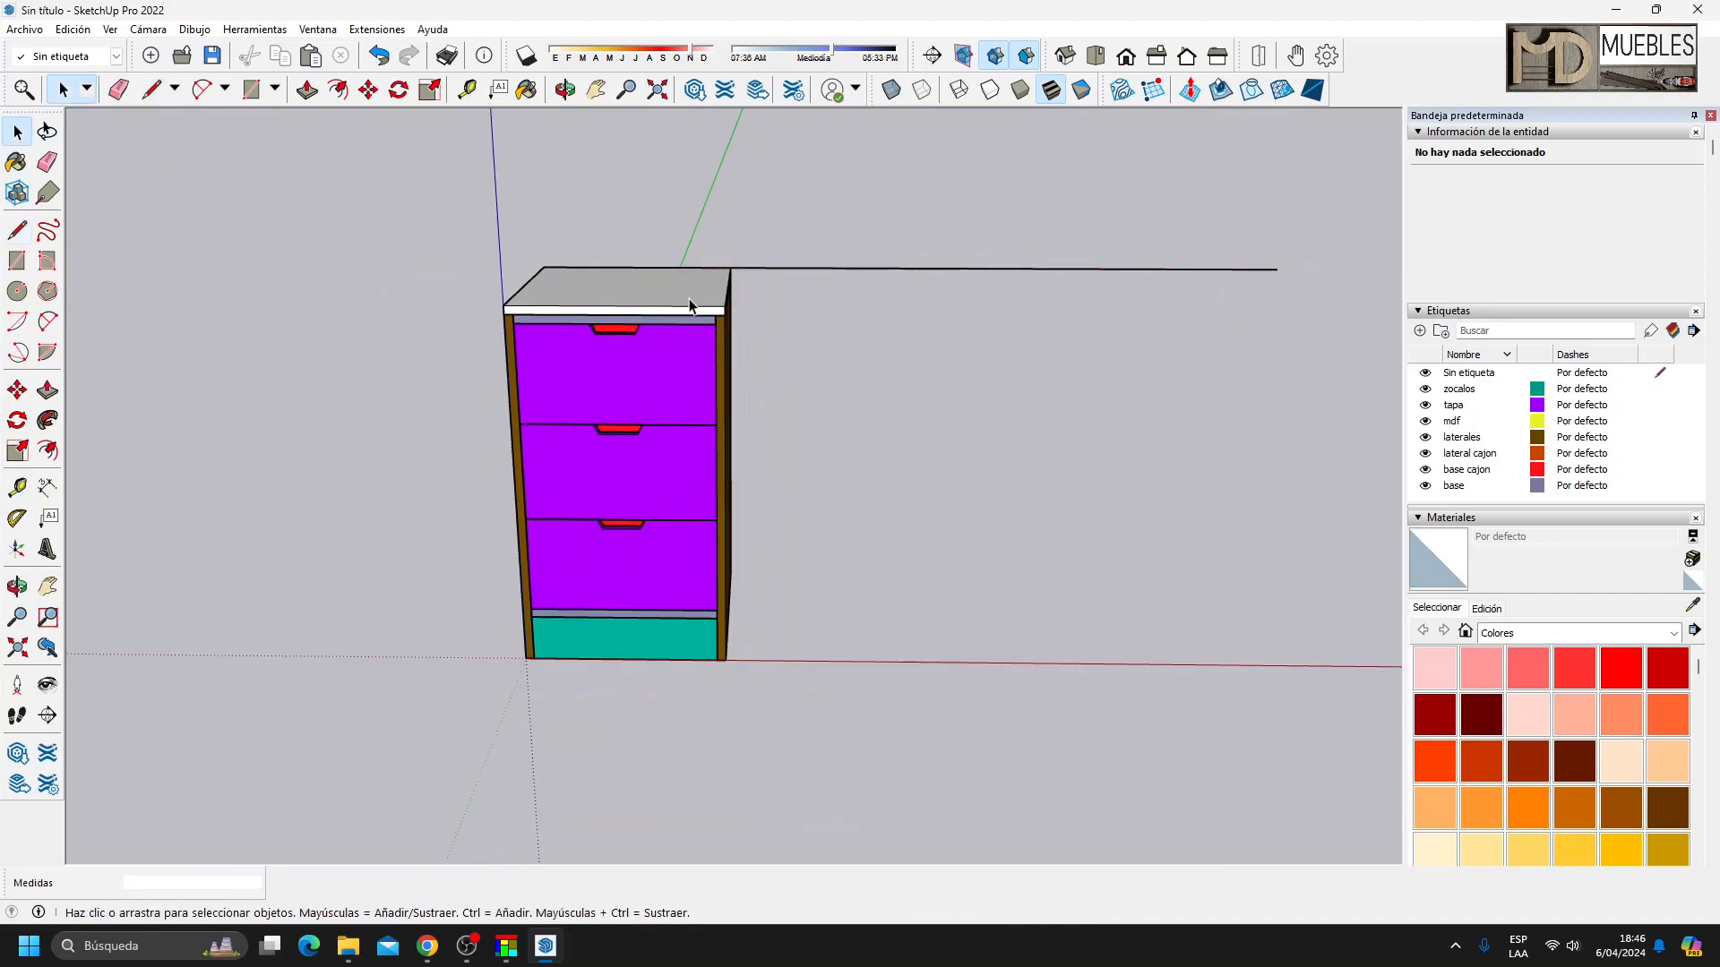
# Open the top panel's group and extrude its right end face 1264 mm with Push/Pull.
pyautogui.doubleClick(669, 292)
pyautogui.moveTo(670, 292); pyautogui.dragTo(806, 367, button='middle')
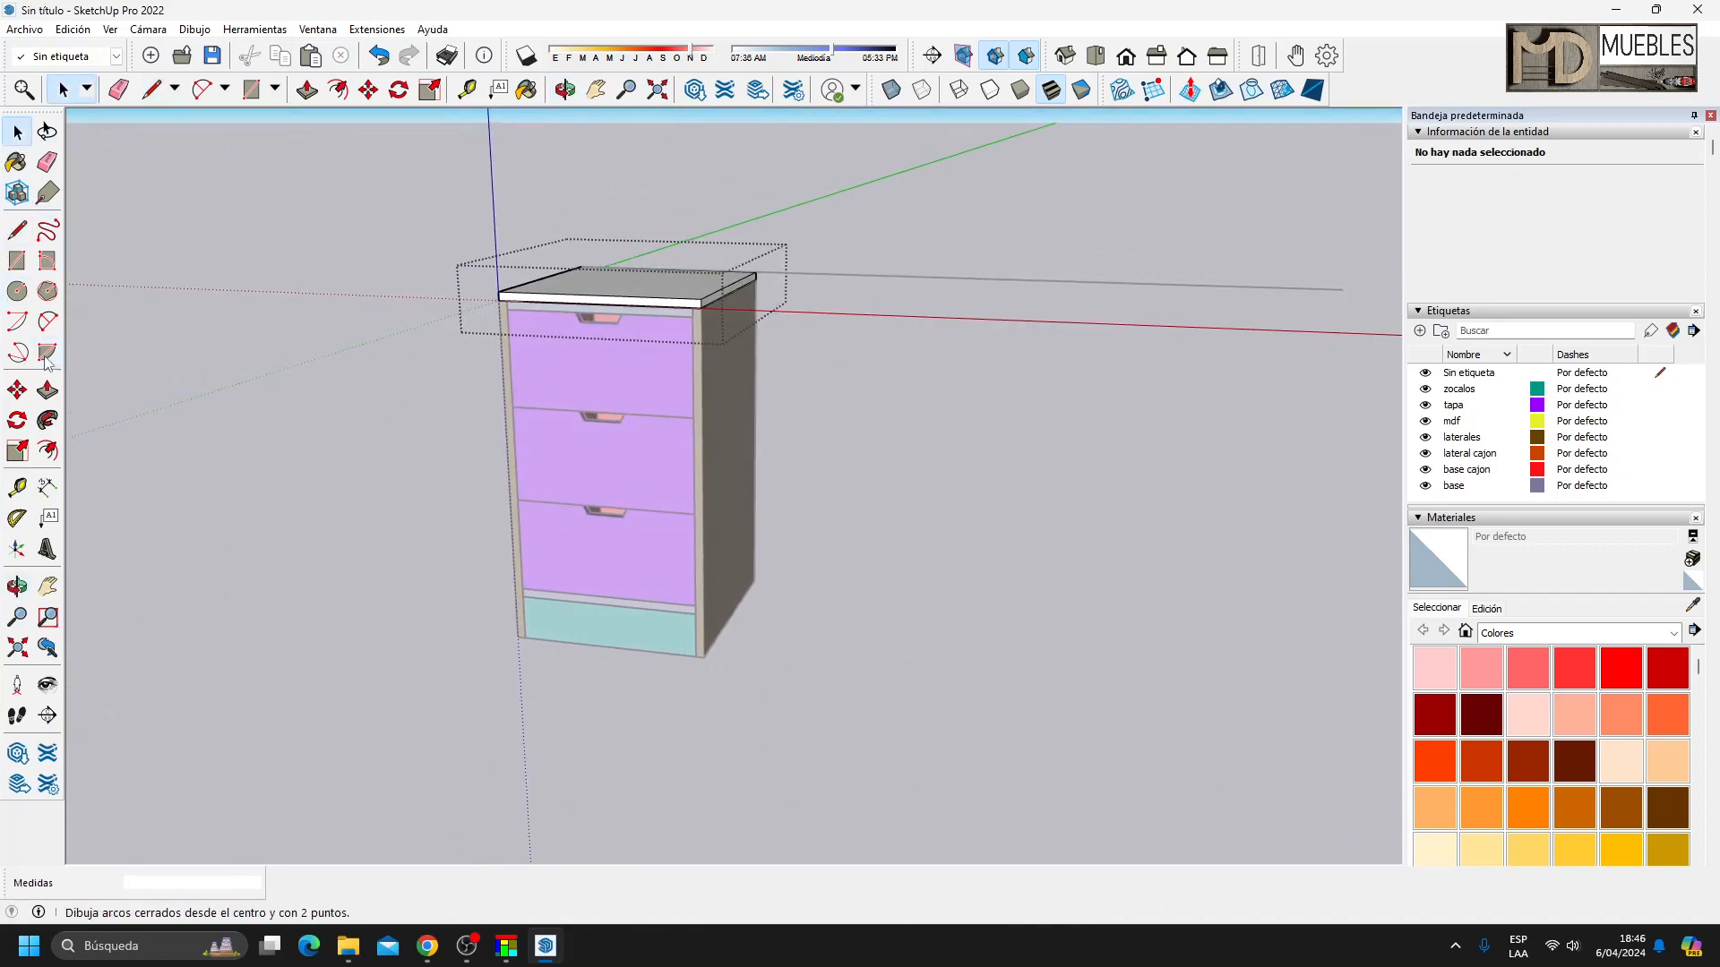
pyautogui.click(48, 390)
pyautogui.click(721, 302)
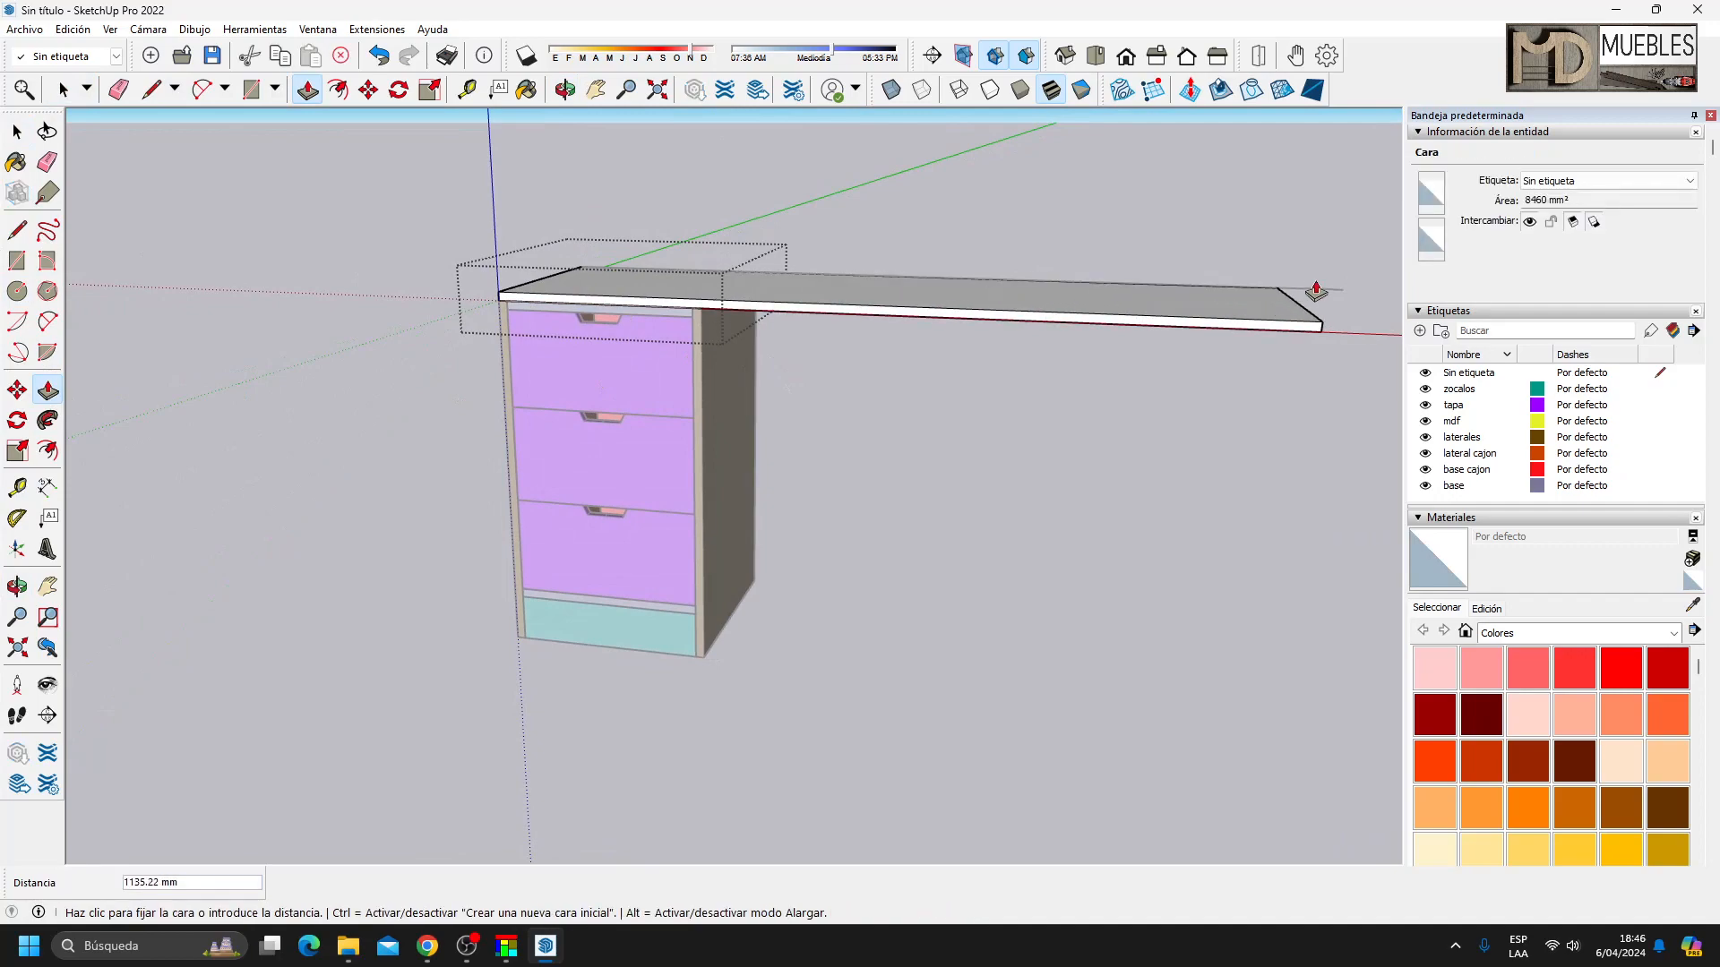
pyautogui.write('1264')
pyautogui.press('Return')
# Extrude the top panel's long front edge face 15 mm with Push/Pull and close the group.
pyautogui.moveTo(638, 349); pyautogui.dragTo(1126, 338, button='middle')
pyautogui.click(831, 323)
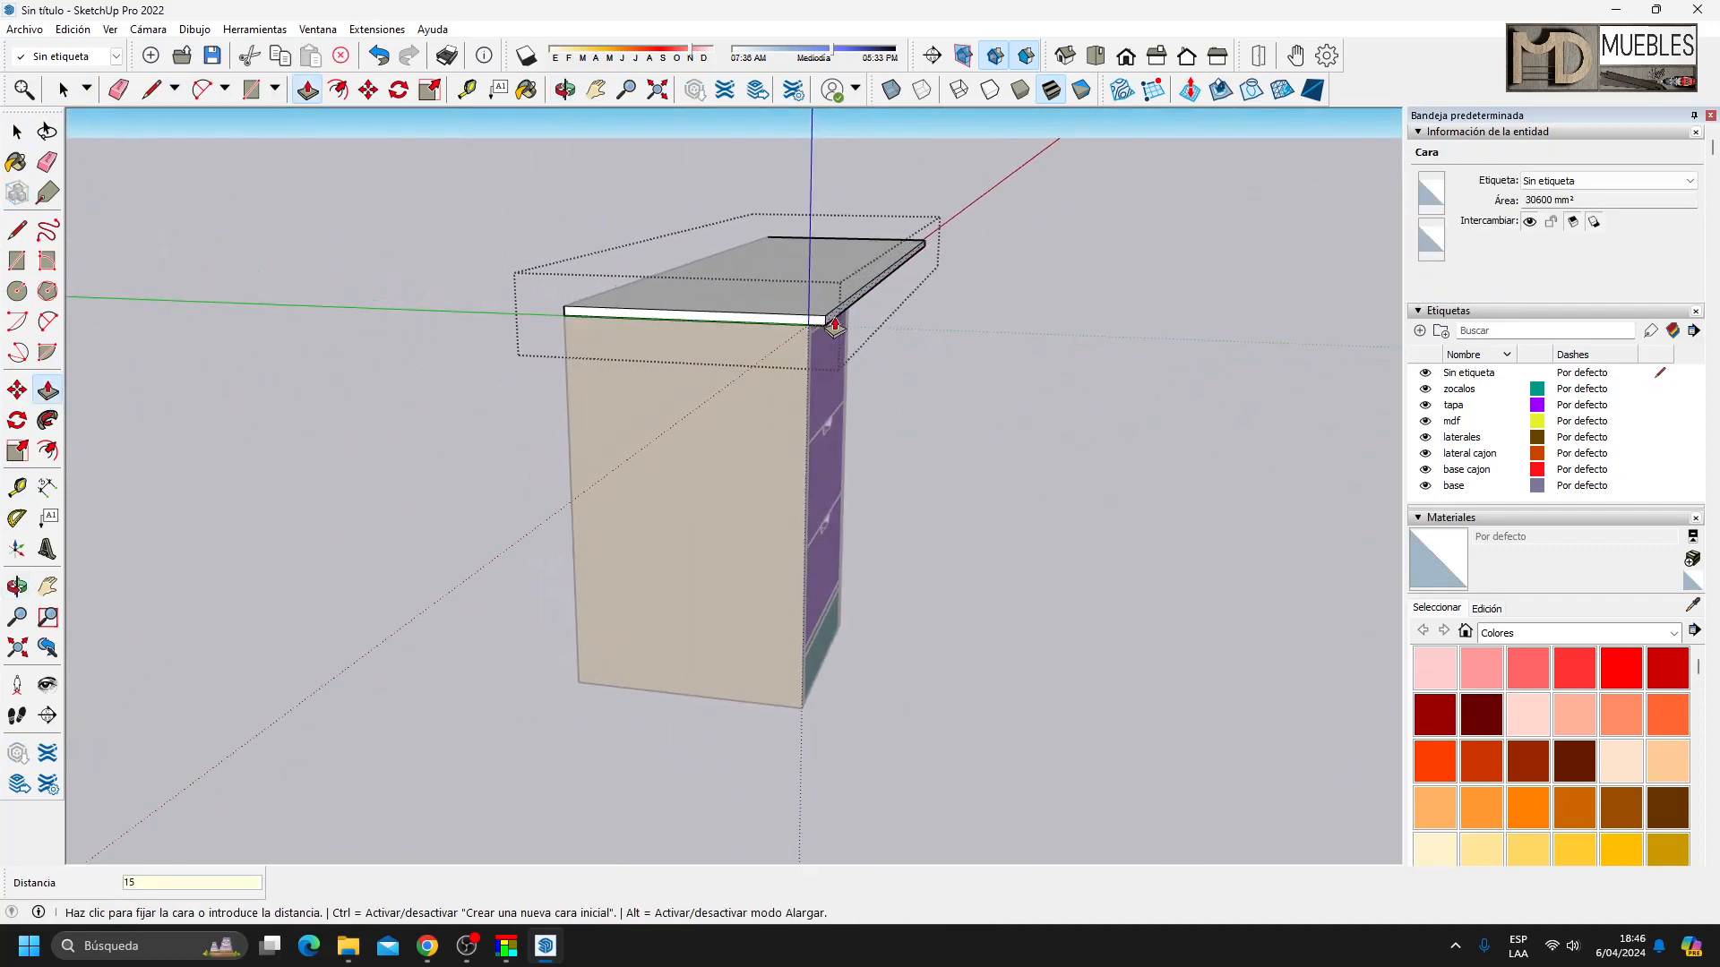
pyautogui.press('Return')
pyautogui.moveTo(428, 381); pyautogui.dragTo(829, 369, button='middle')
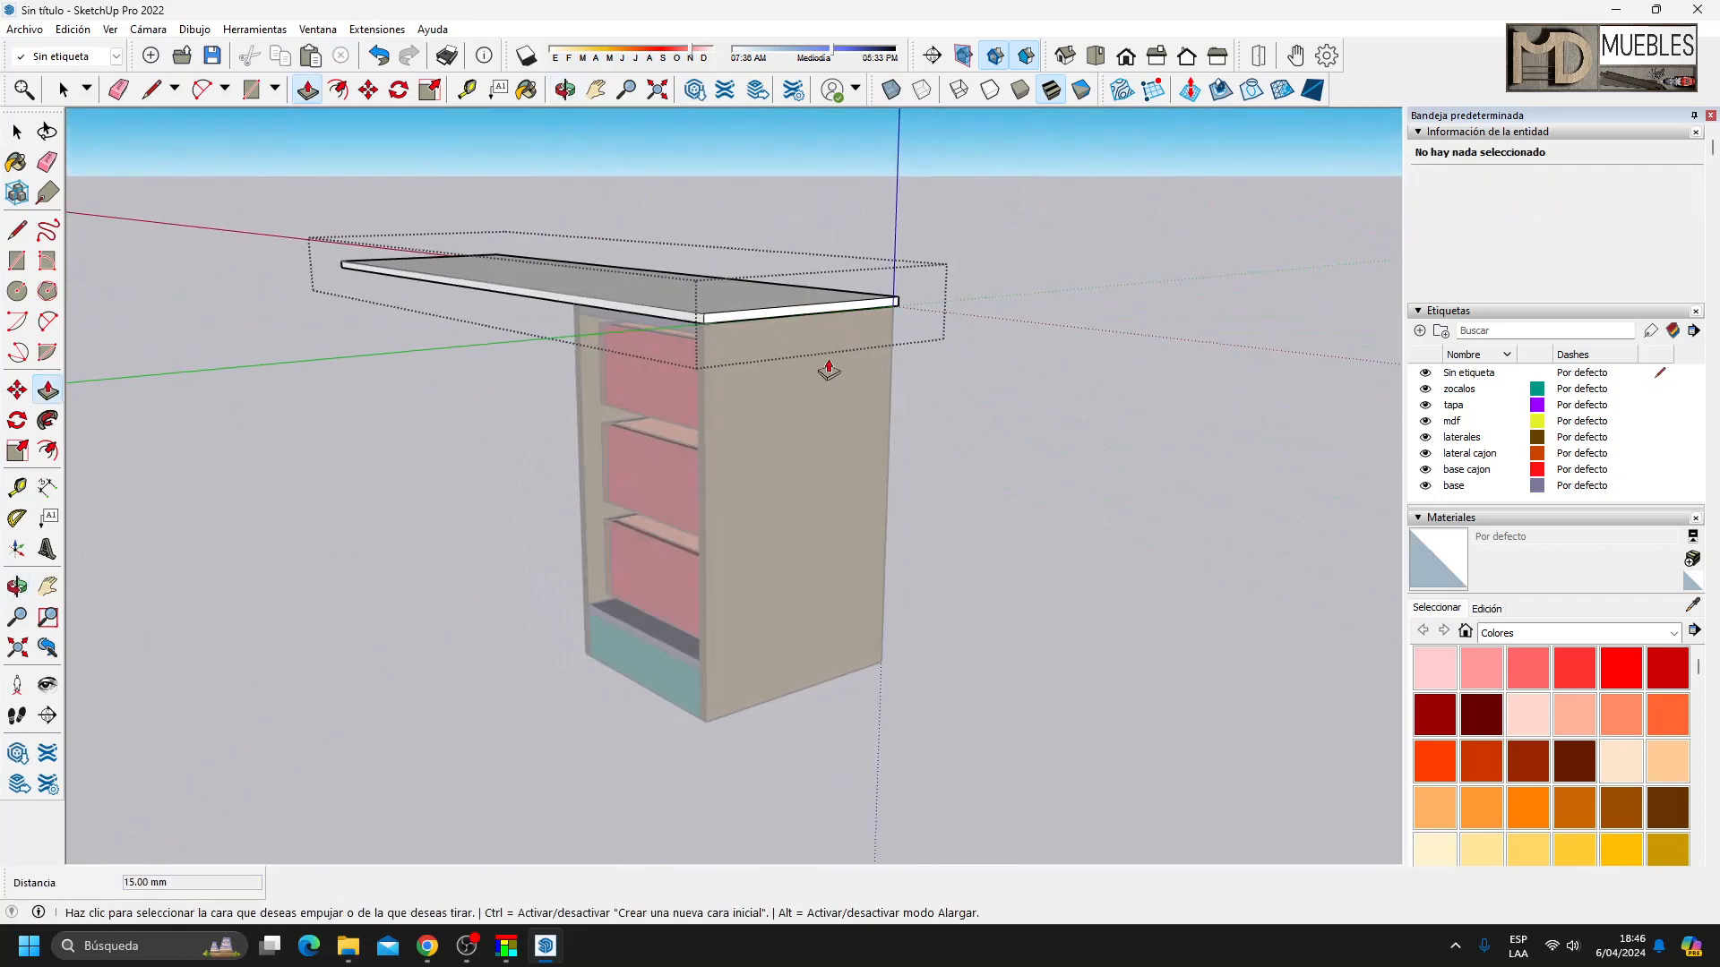
pyautogui.click(689, 328)
pyautogui.moveTo(963, 356); pyautogui.dragTo(559, 428, button='middle')
pyautogui.press('space')
pyautogui.click(466, 418)
# Try to add a new tag named "tapa".
pyautogui.moveTo(1120, 469); pyautogui.dragTo(1216, 311, button='middle')
pyautogui.click(1420, 332)
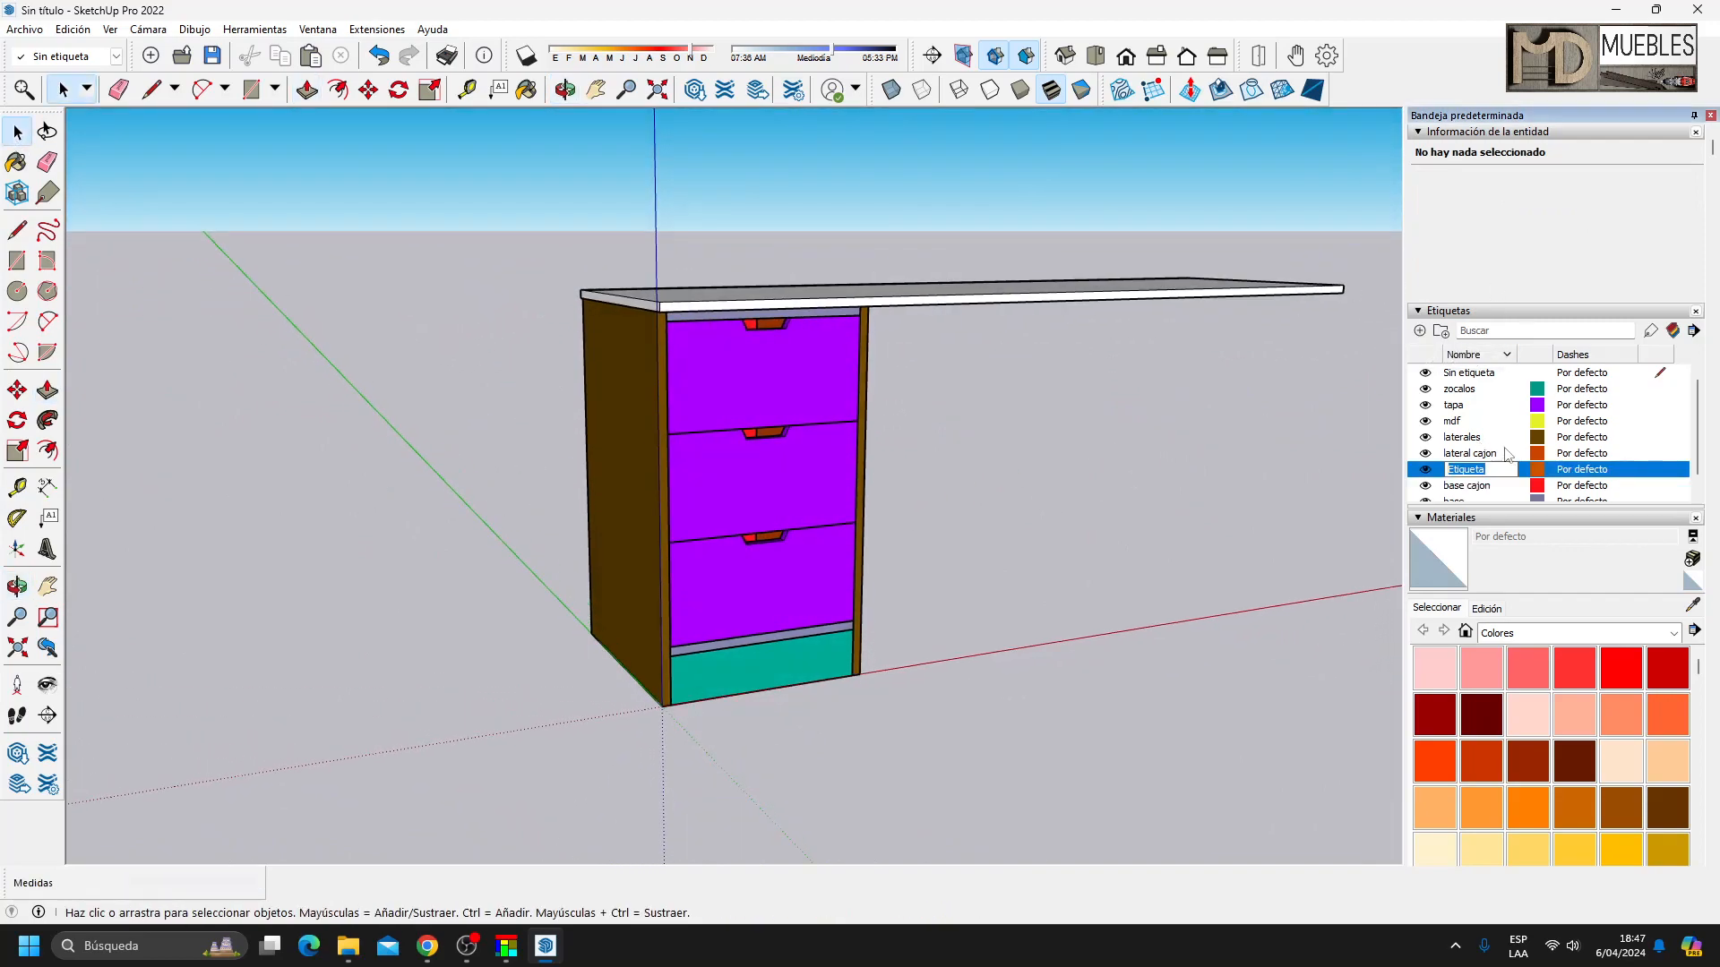
pyautogui.write('tapa')
pyautogui.press('Return')
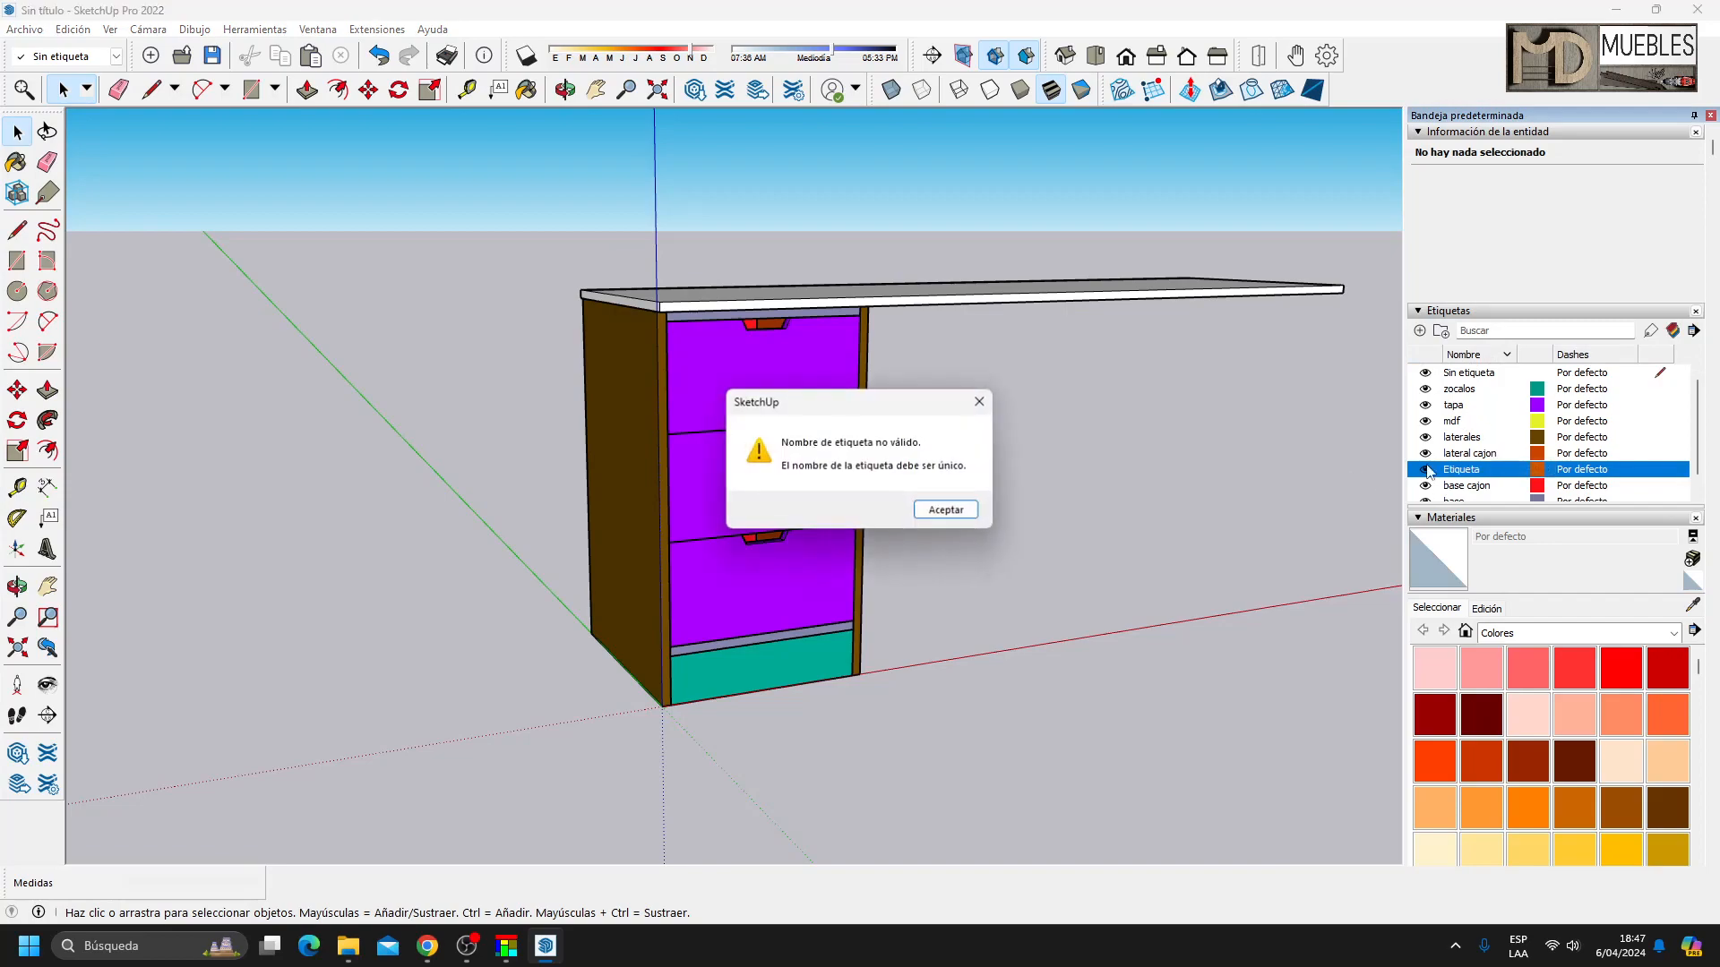
pyautogui.click(980, 403)
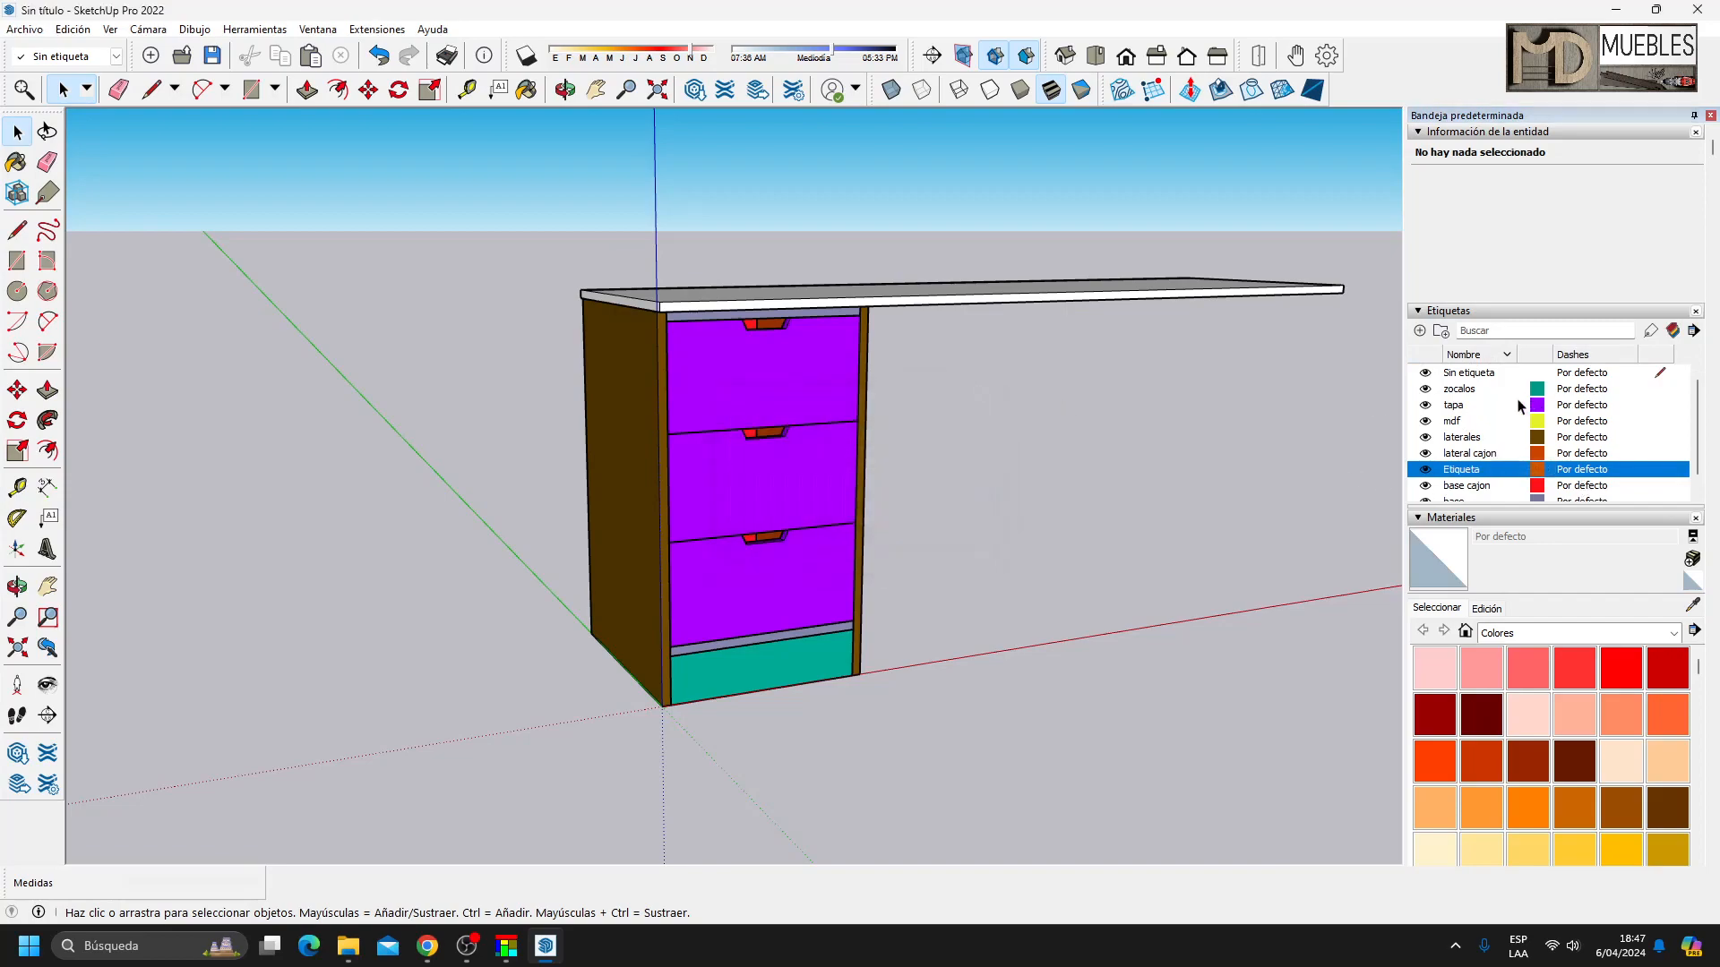
# Add a new tag named "tapa final".
pyautogui.click(1461, 407)
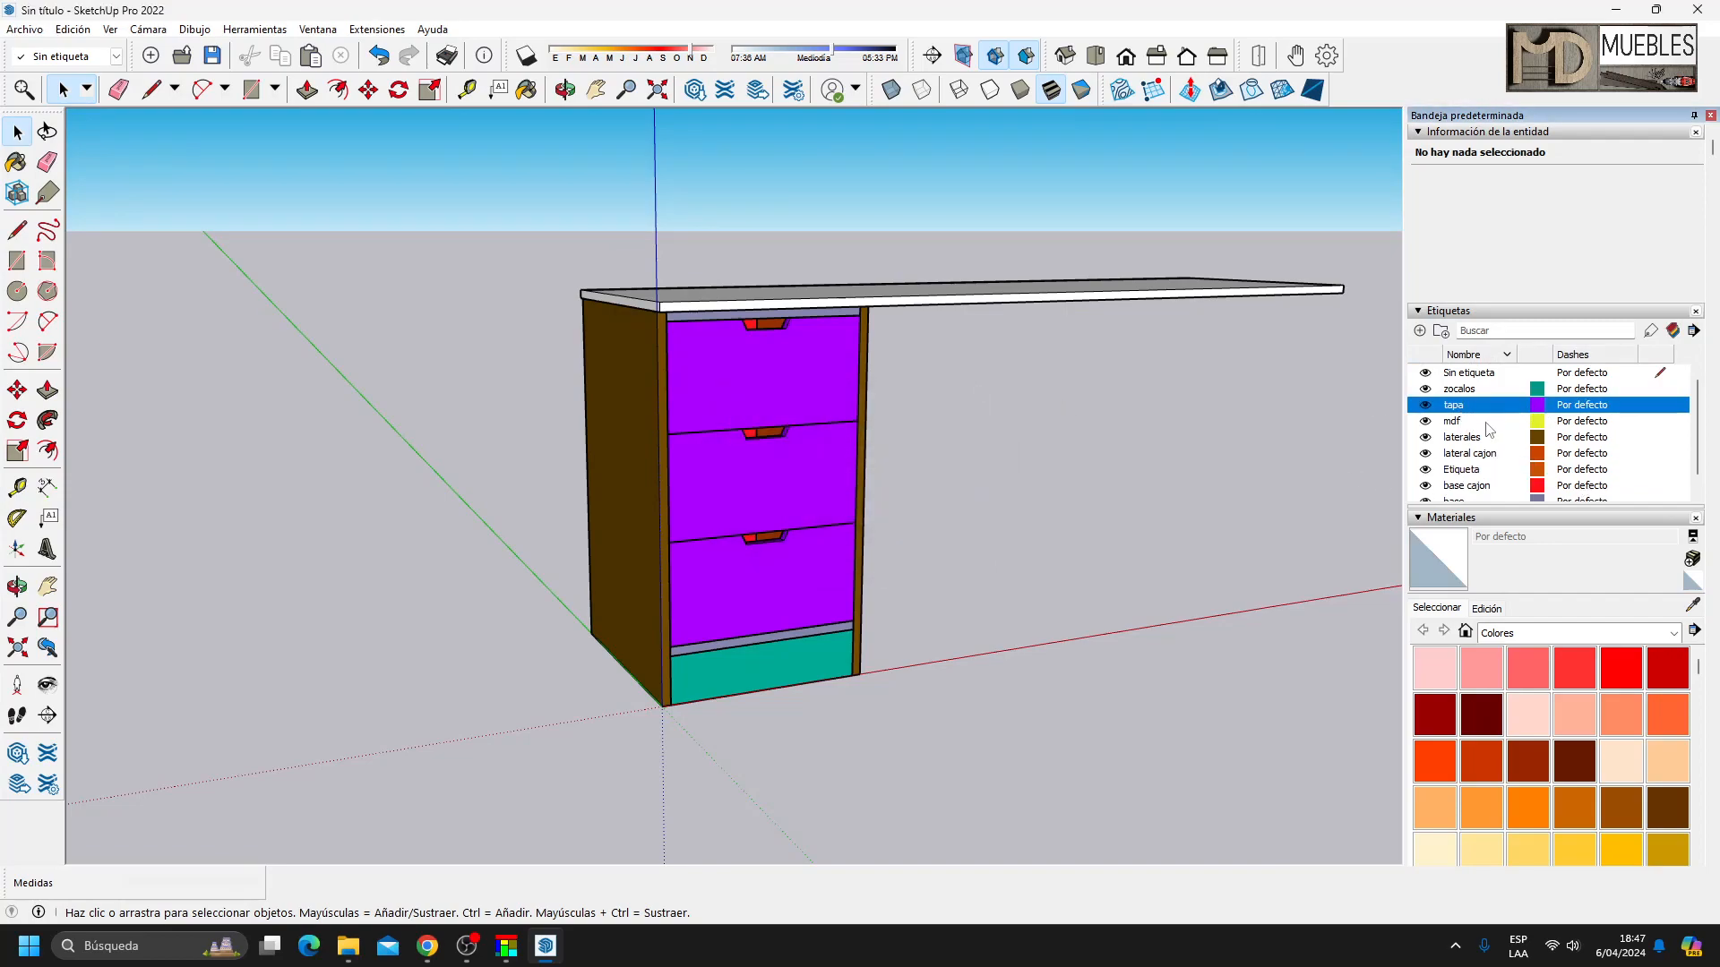
pyautogui.click(1420, 332)
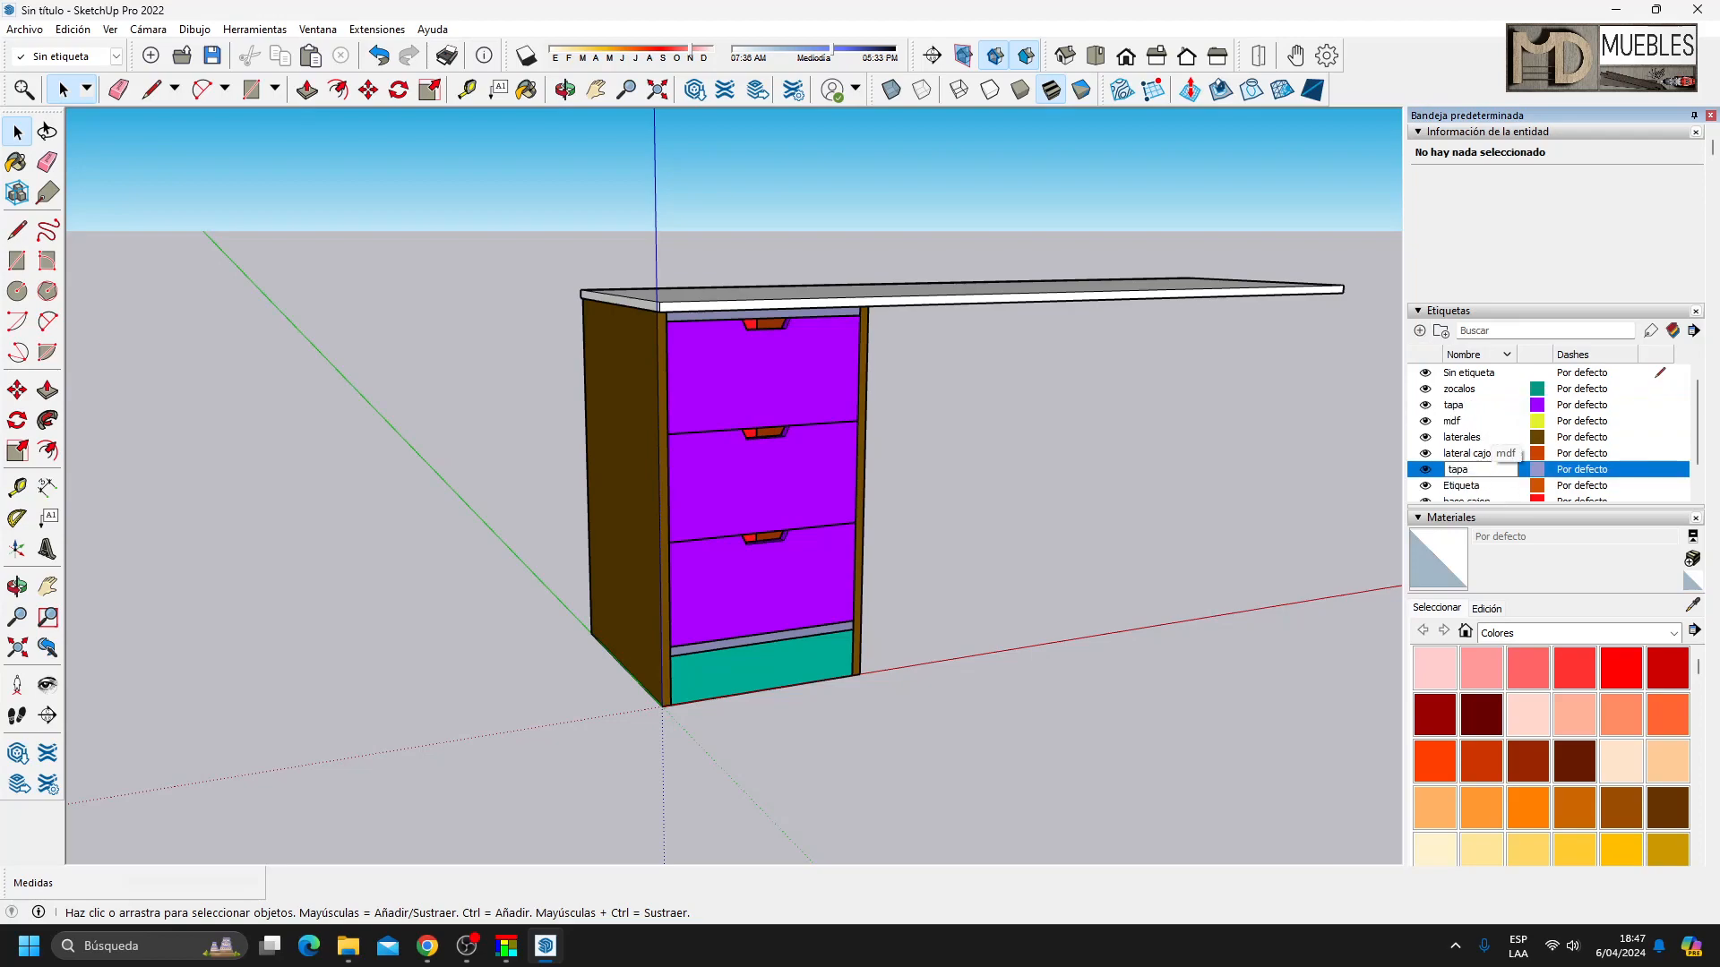
pyautogui.press('Return')
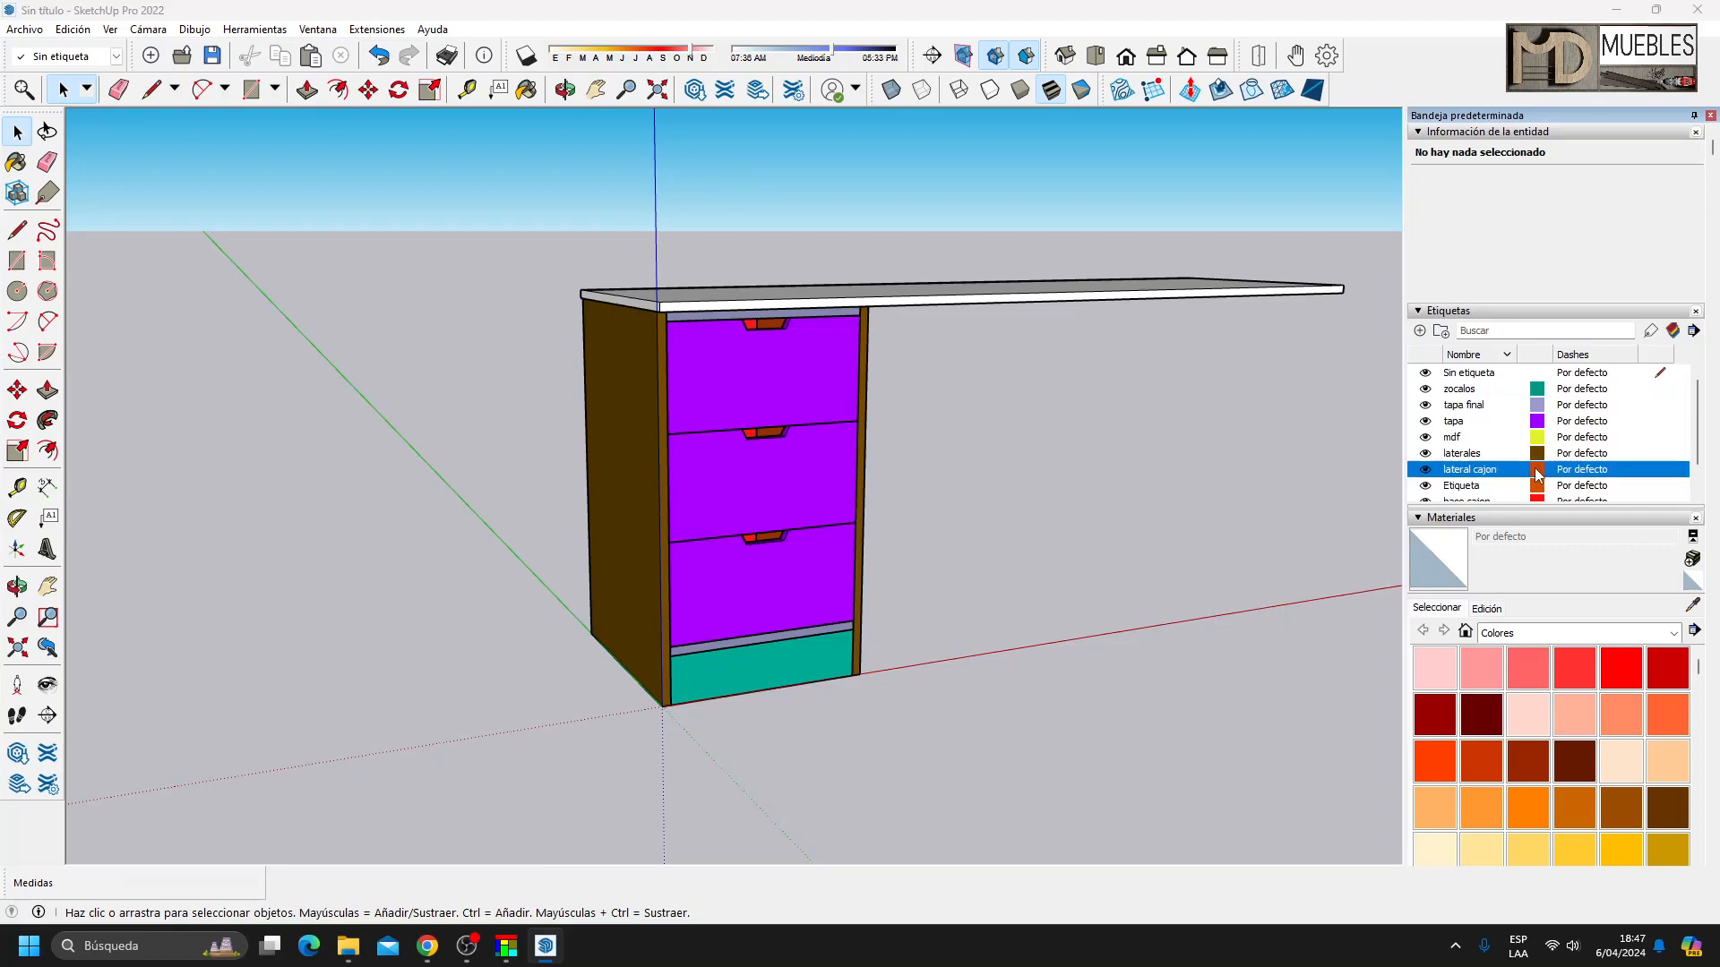
# Lower the opacity of the "tapa final" tag's color.
pyautogui.click(1537, 469)
pyautogui.click(964, 268)
pyautogui.click(1537, 407)
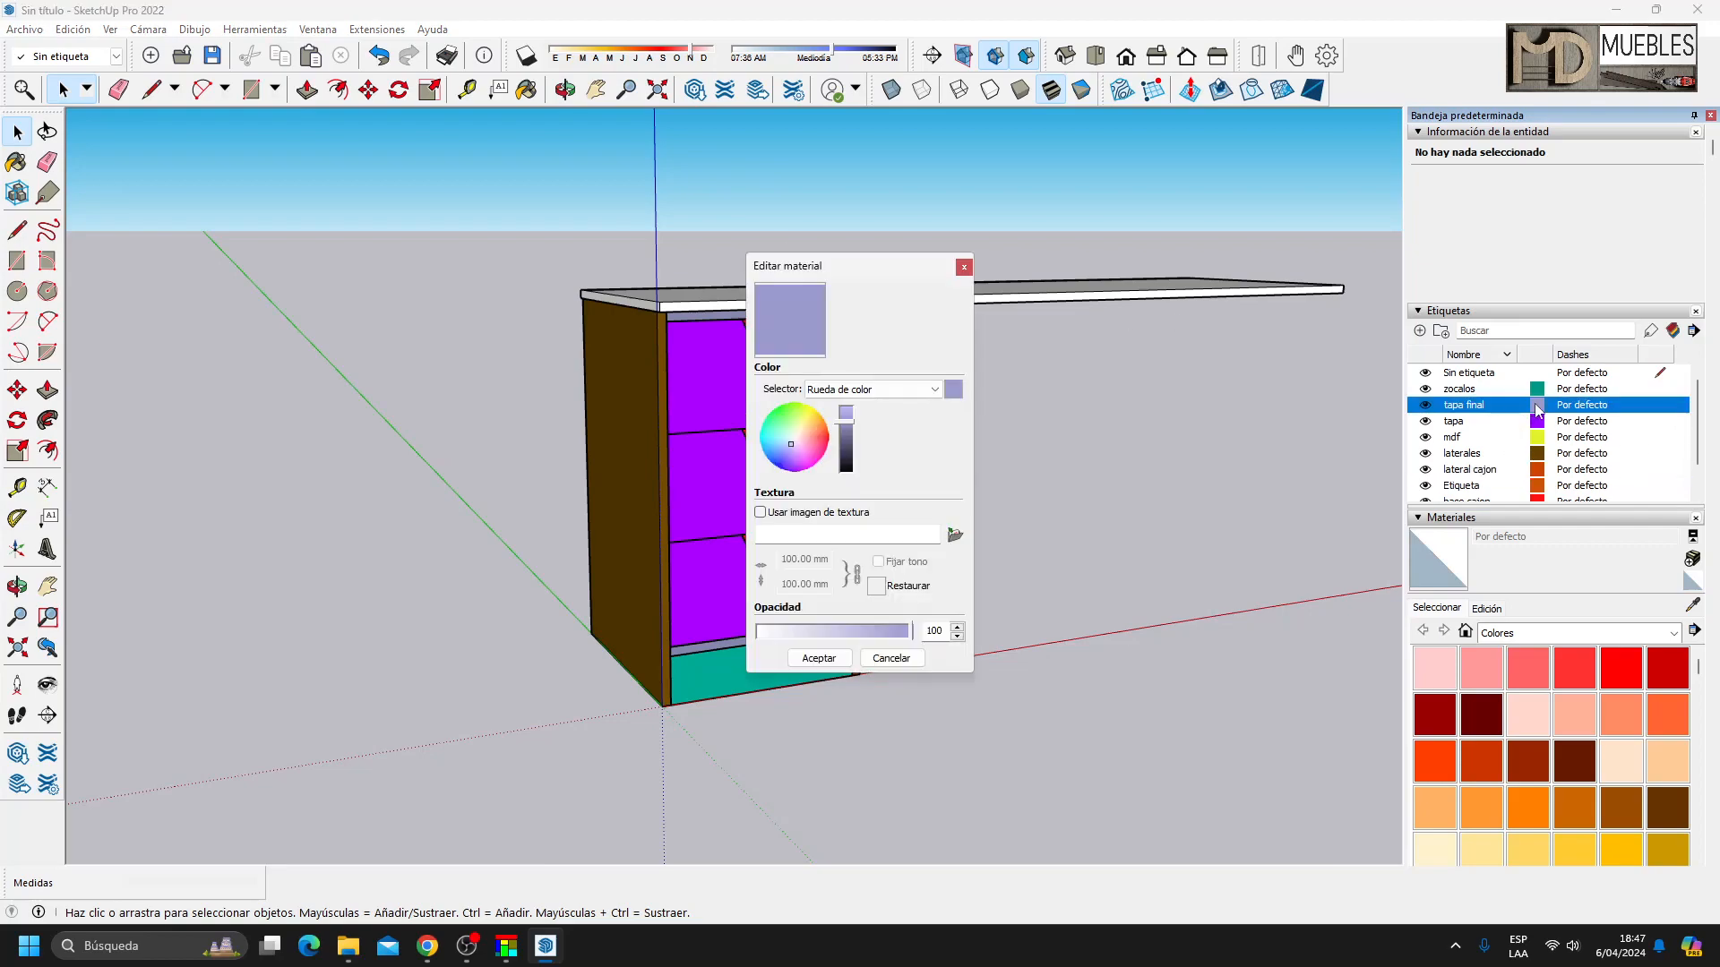
pyautogui.click(818, 657)
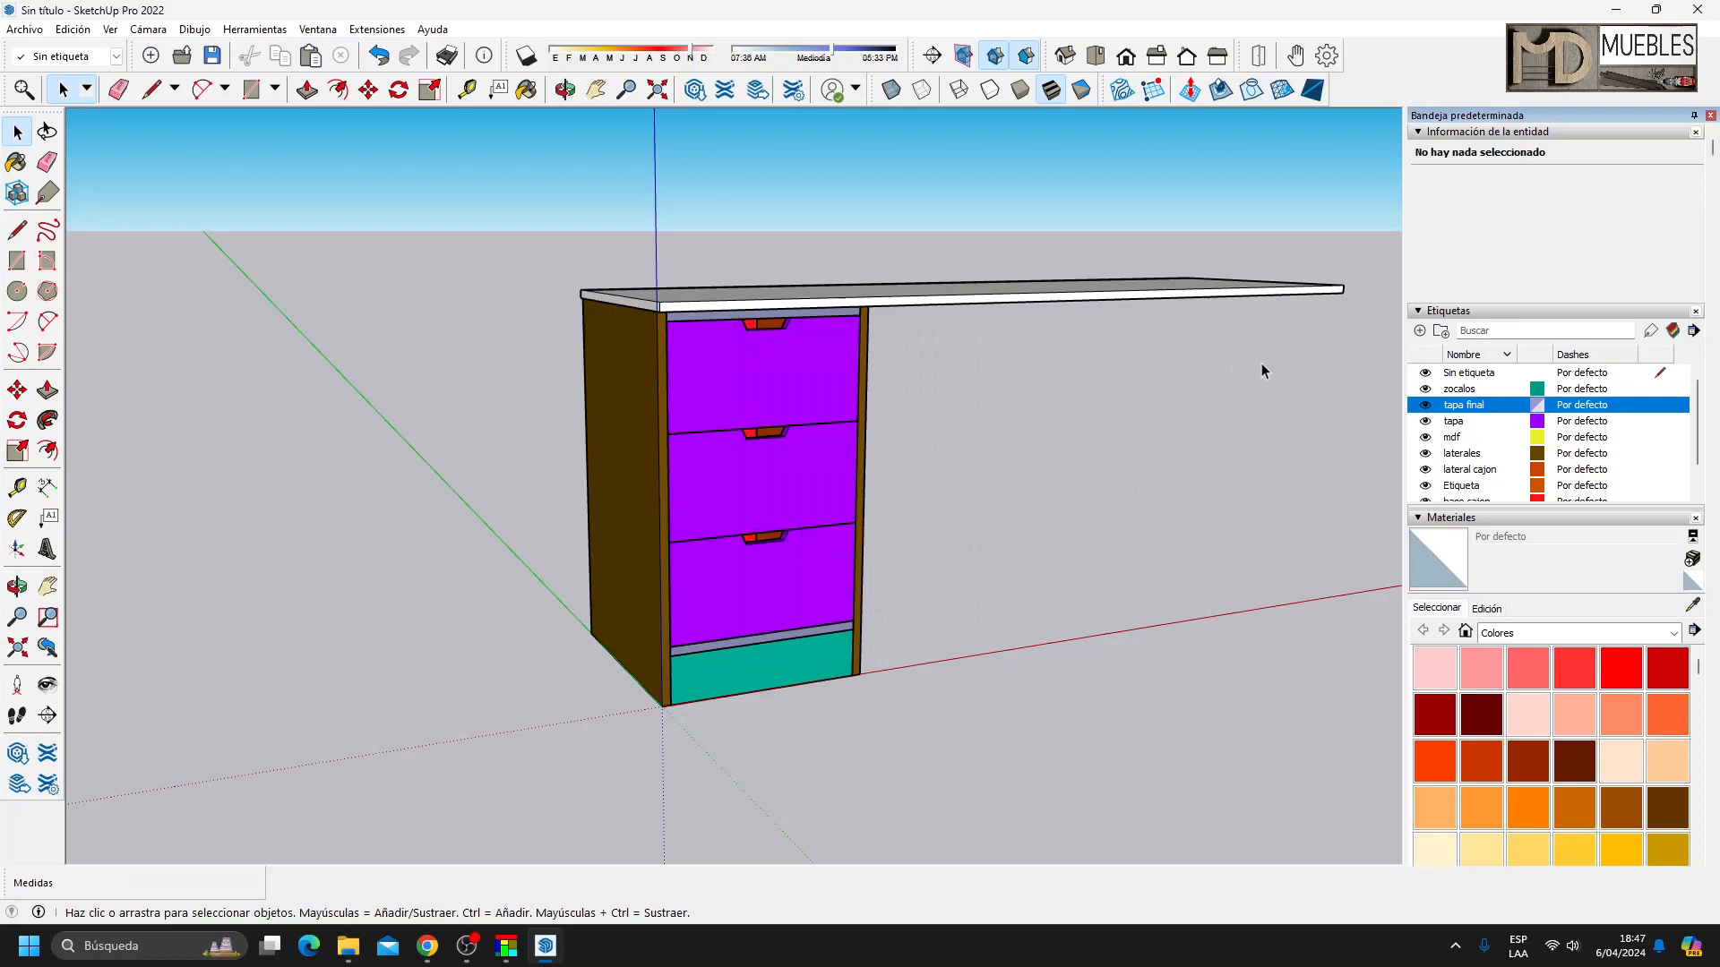
# Assign the "tapa final" tag to the long top panel.
pyautogui.click(1149, 294)
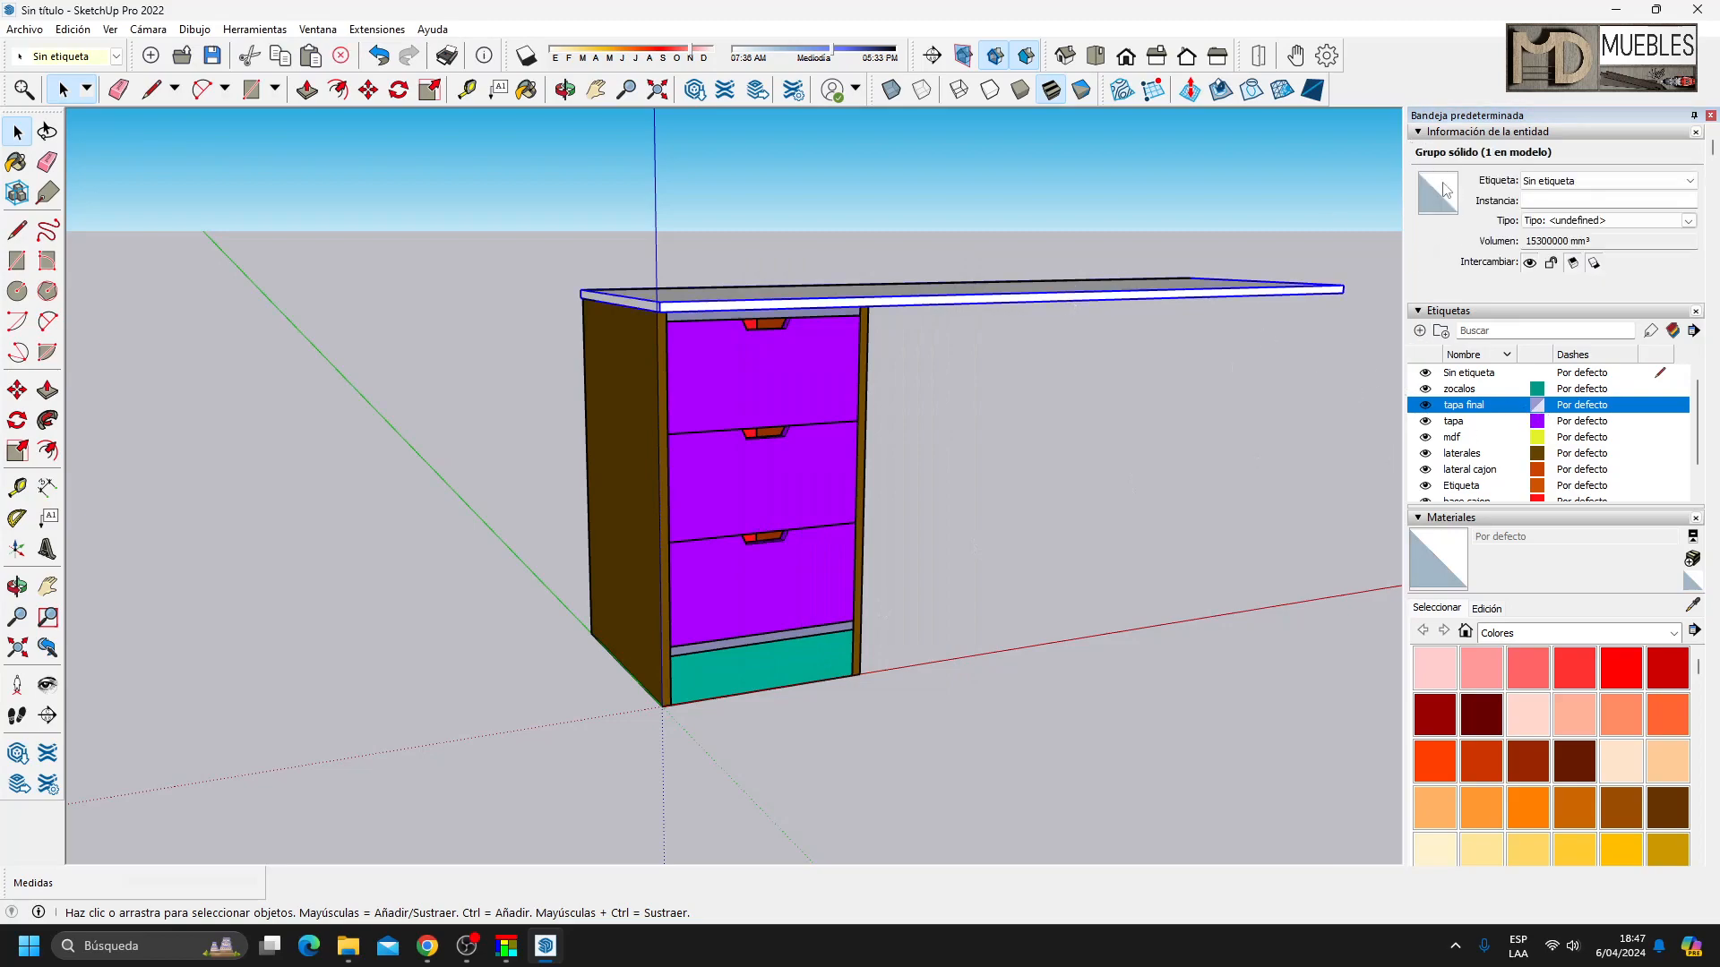
pyautogui.click(1576, 181)
pyautogui.click(1545, 290)
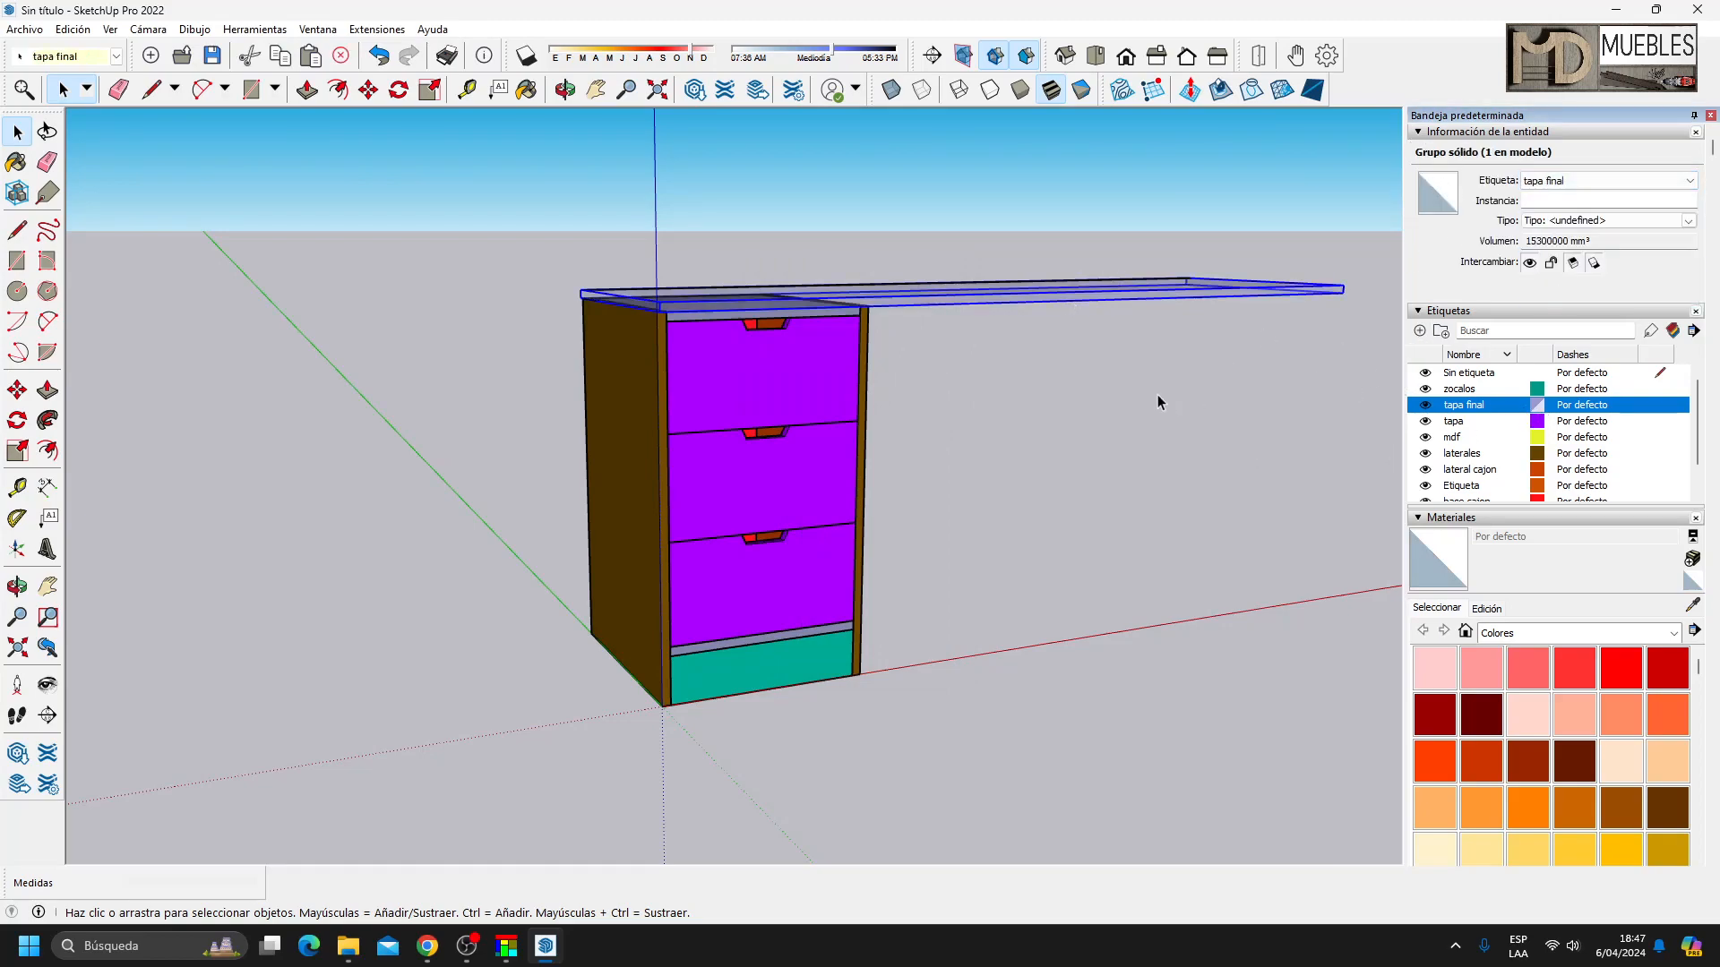
# Change the "tapa final" tag's color to a strong blue at 100 opacity and deselect the top panel.
pyautogui.moveTo(1151, 379); pyautogui.dragTo(1074, 519, button='middle')
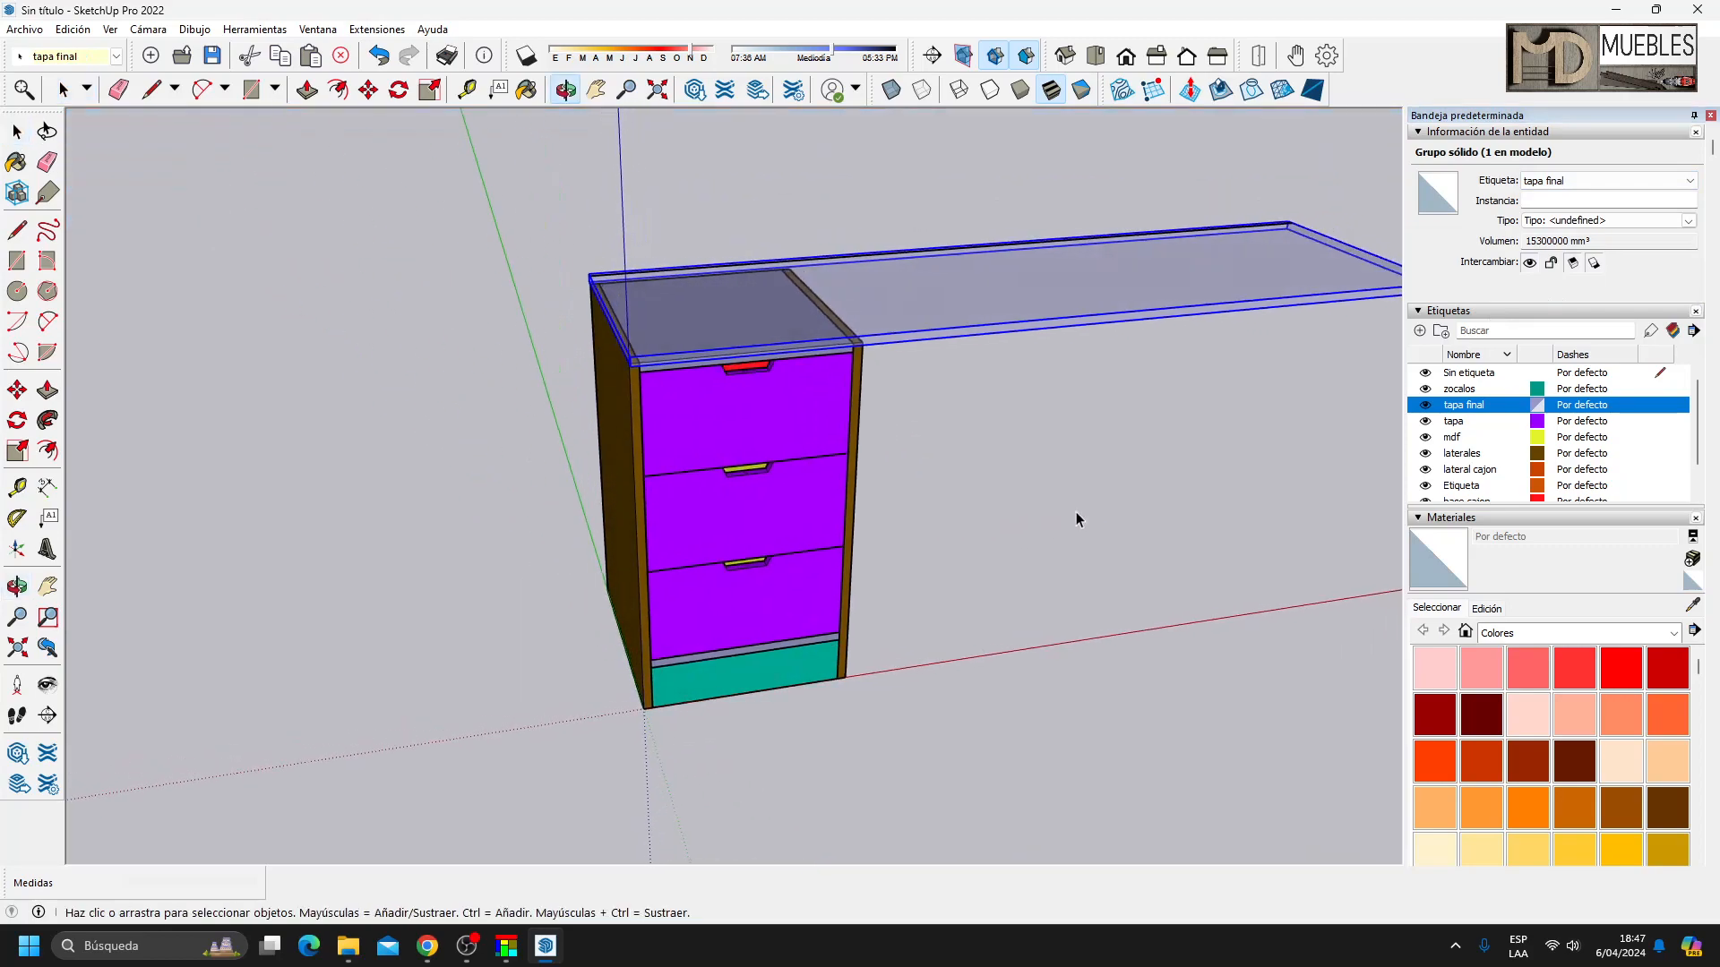
pyautogui.click(1537, 406)
pyautogui.moveTo(809, 634); pyautogui.dragTo(915, 633)
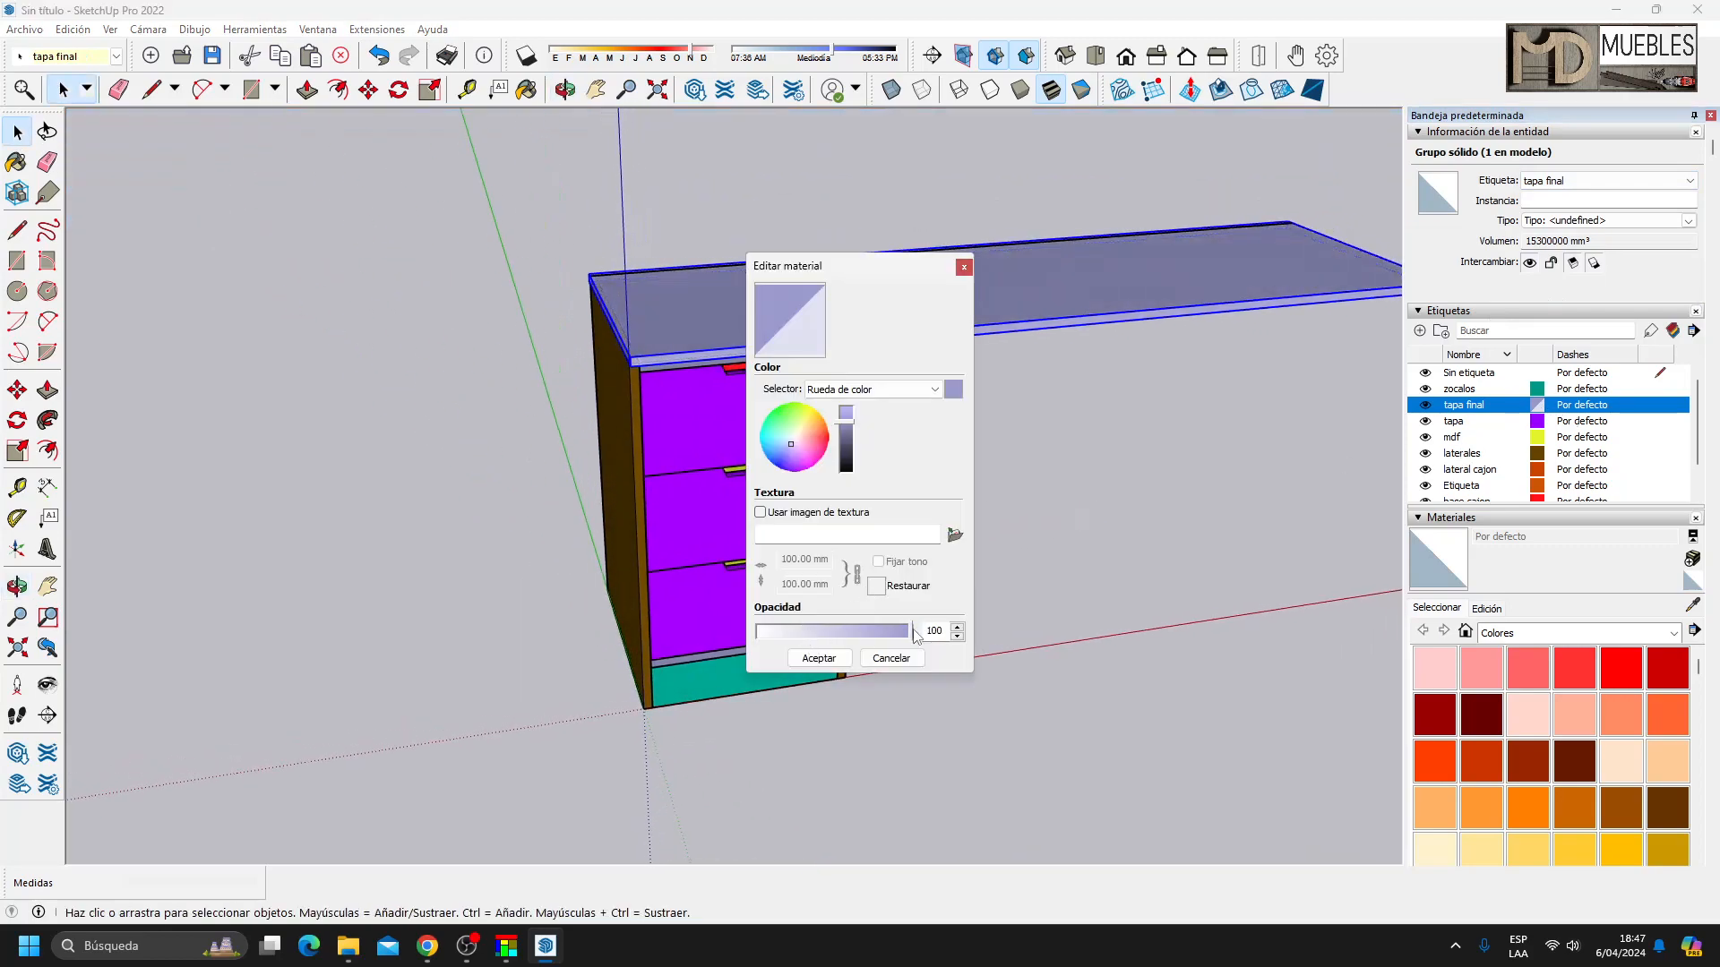
pyautogui.moveTo(844, 422); pyautogui.dragTo(783, 468)
pyautogui.click(820, 660)
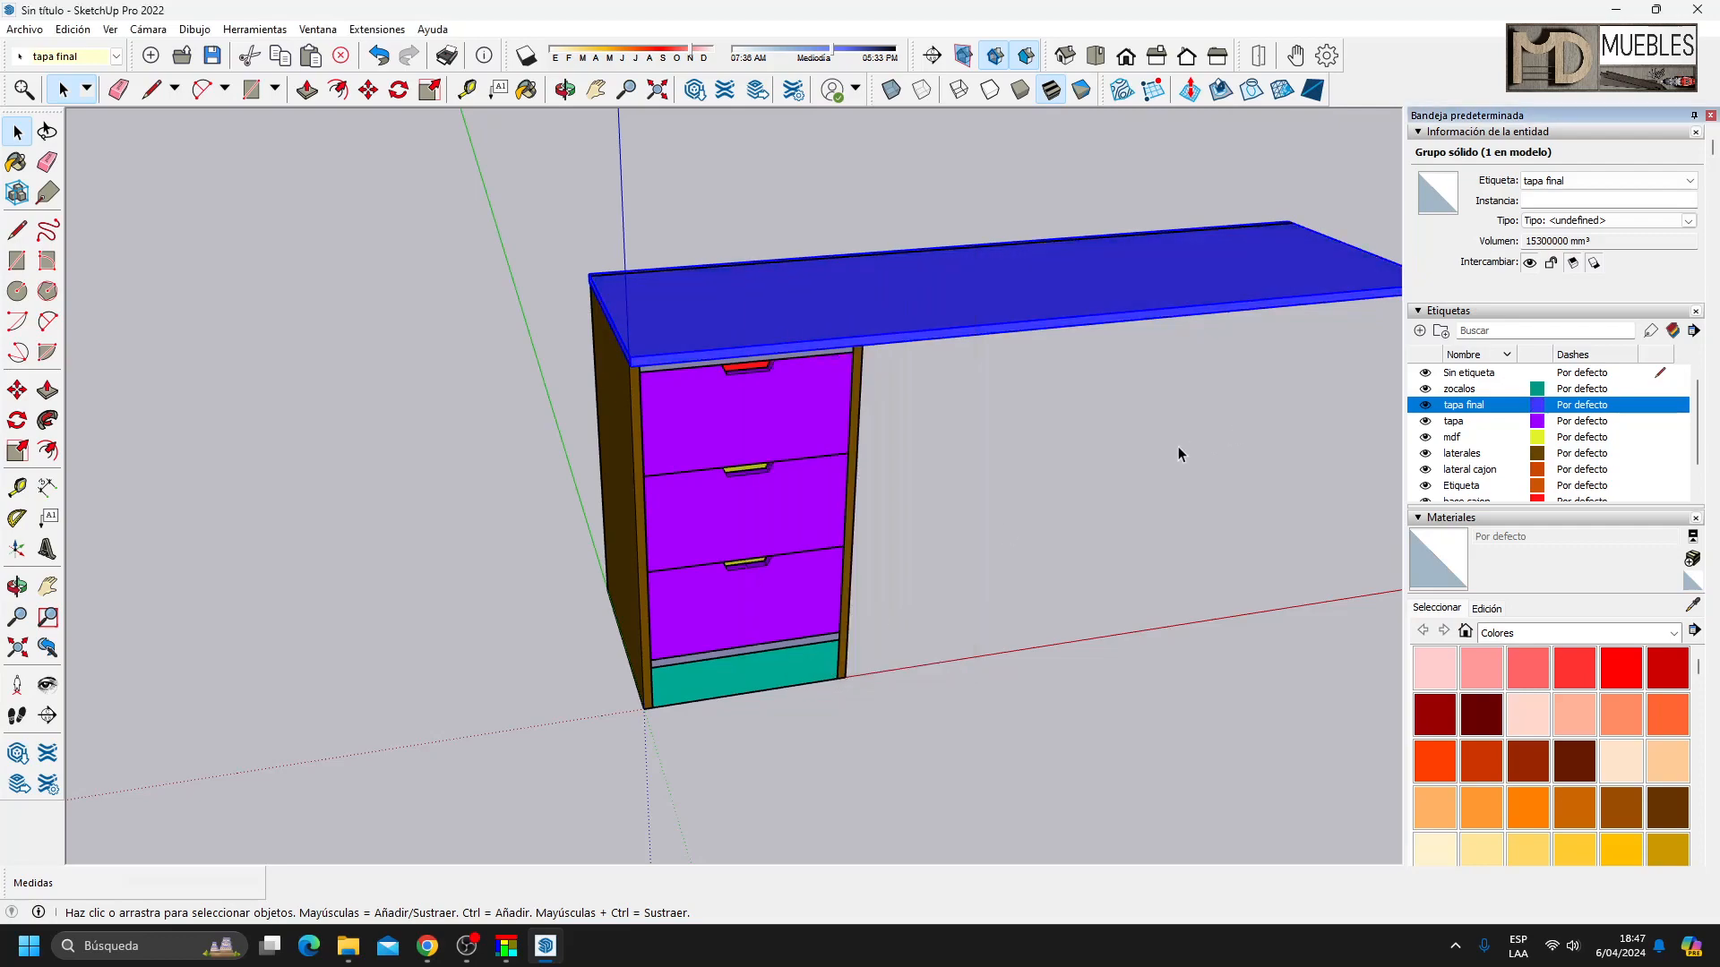
pyautogui.click(1036, 684)
# Select all the drawer cabinet's groups below the top and move them 30 mm inward along the red axis.
pyautogui.moveTo(1036, 683); pyautogui.dragTo(631, 459, button='middle')
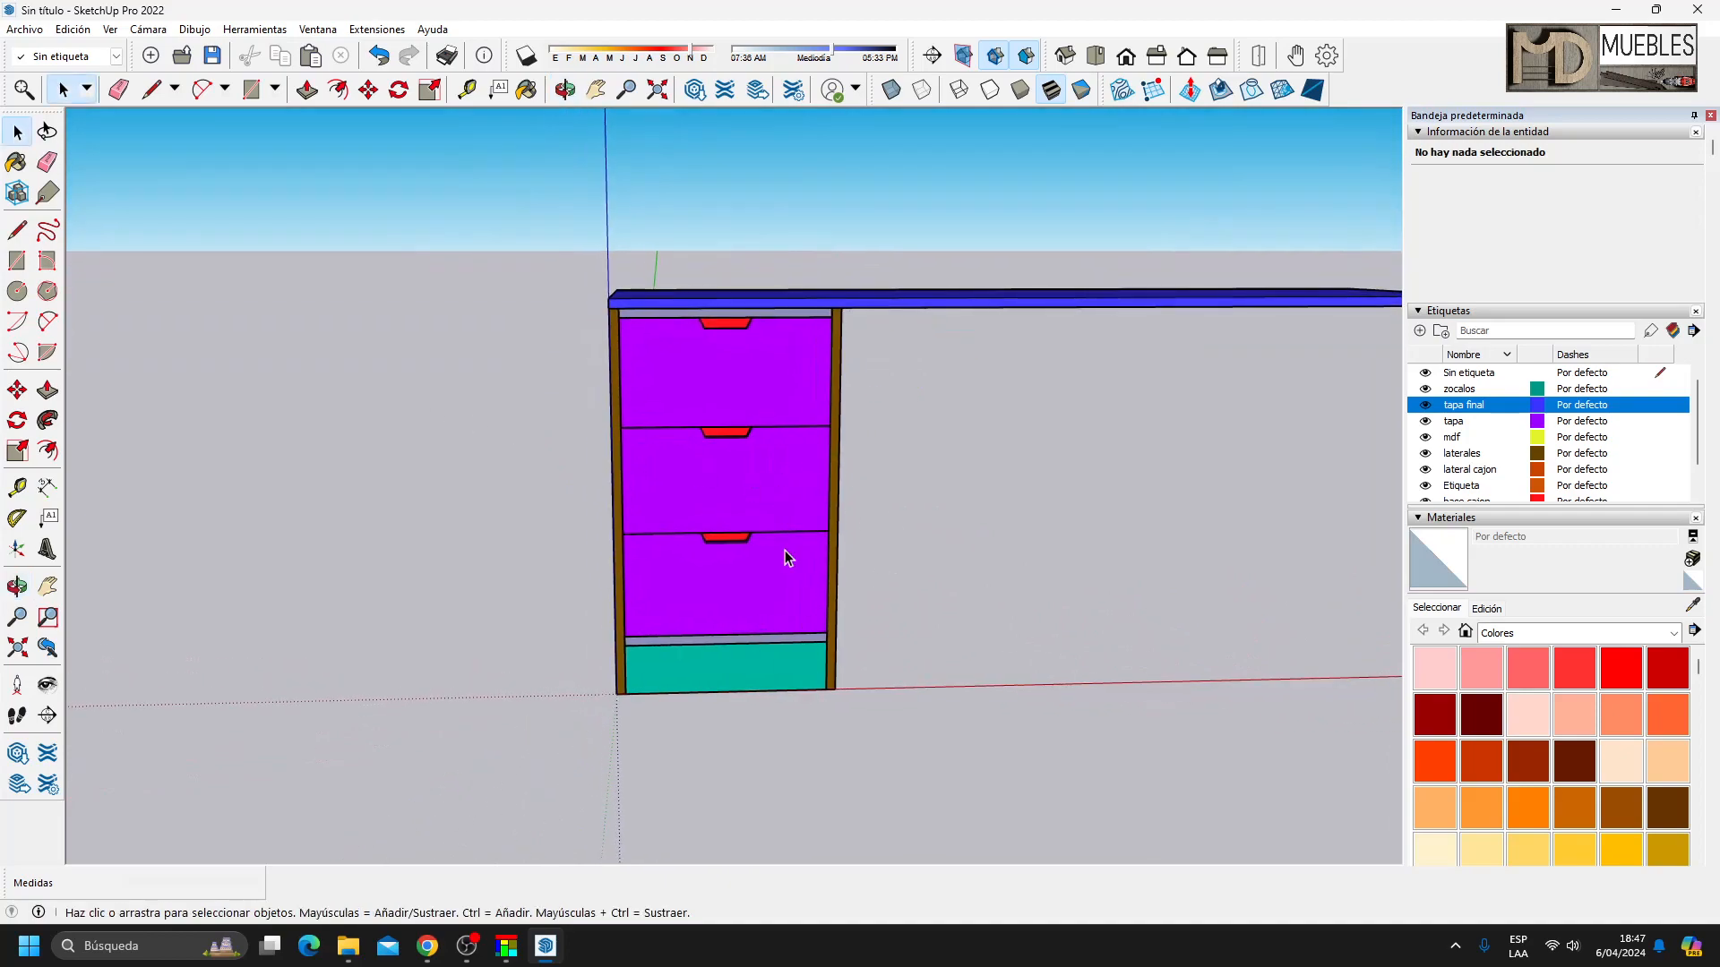
pyautogui.moveTo(940, 739); pyautogui.dragTo(933, 728, button='middle')
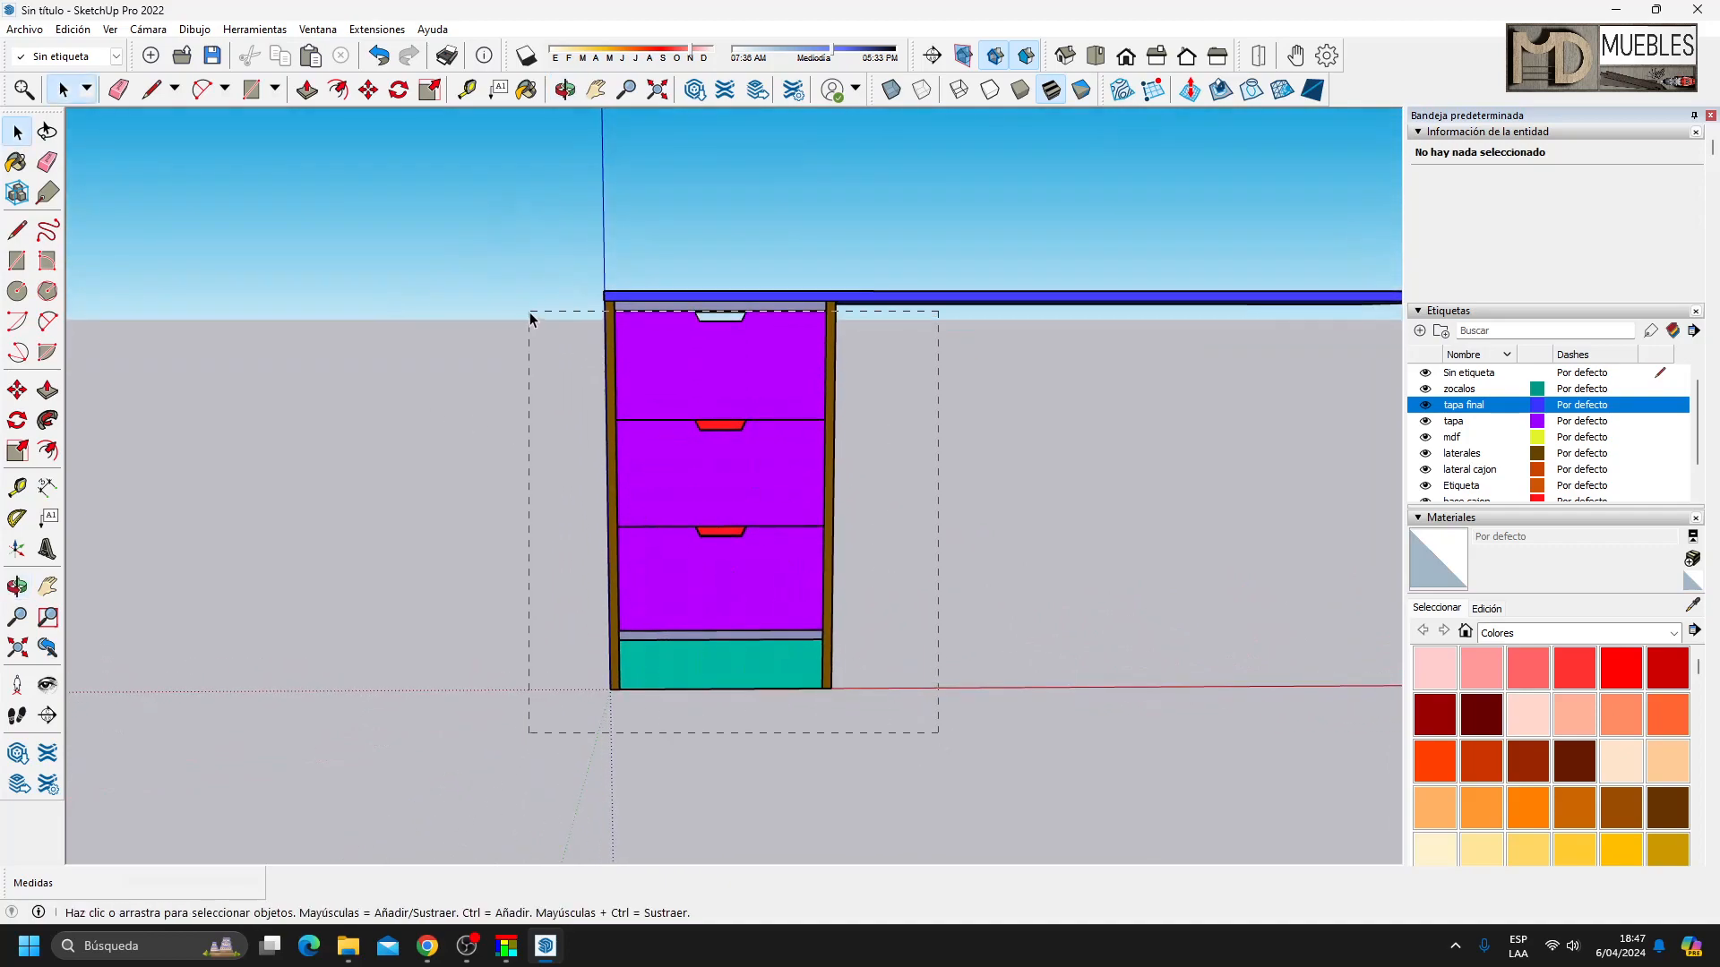
pyautogui.moveTo(527, 312); pyautogui.dragTo(528, 313)
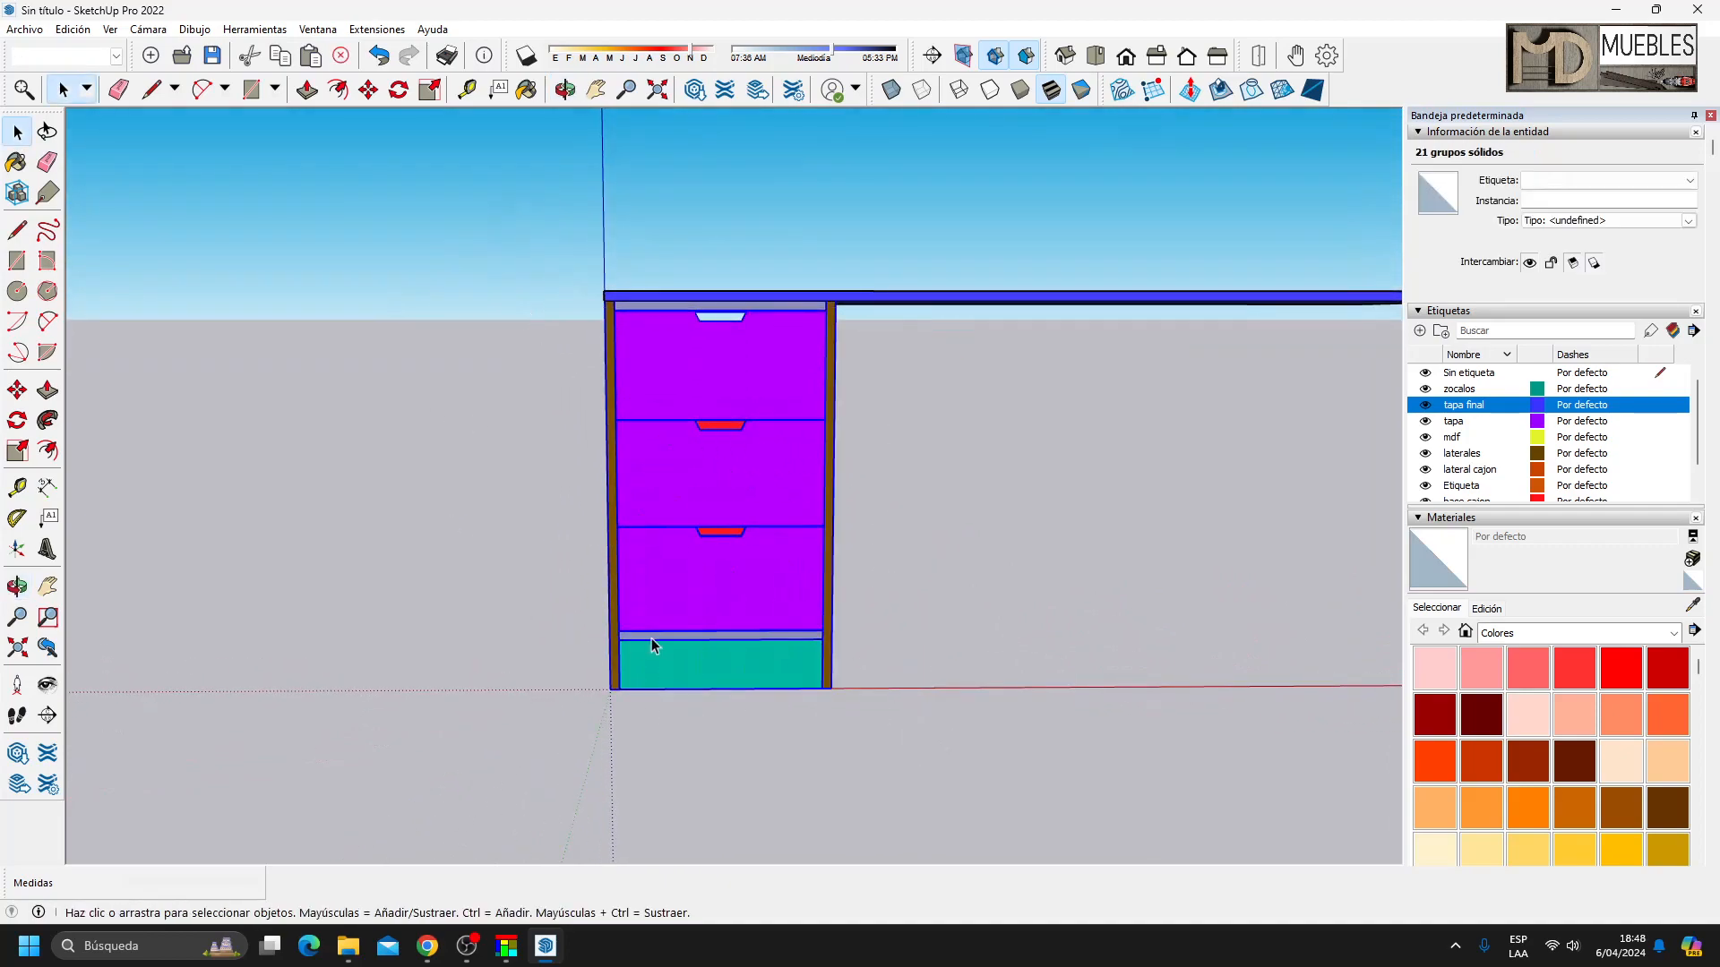
pyautogui.press('m')
pyautogui.scroll(2, 606, 302)
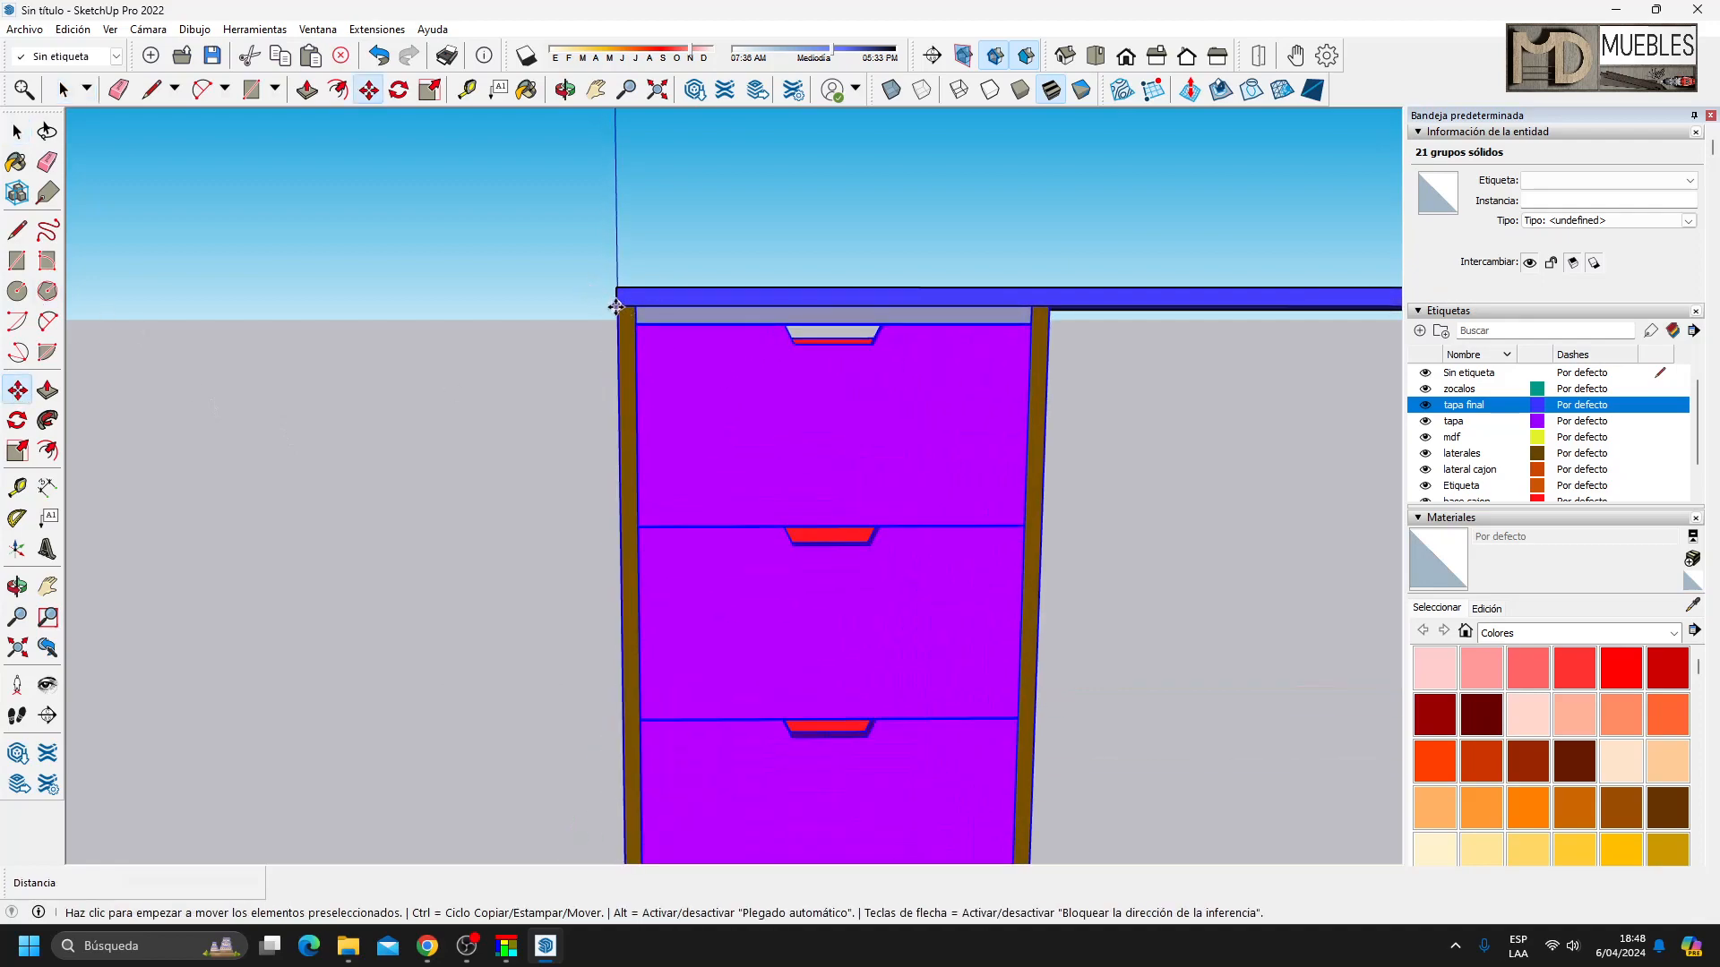
pyautogui.click(616, 307)
pyautogui.press('Return')
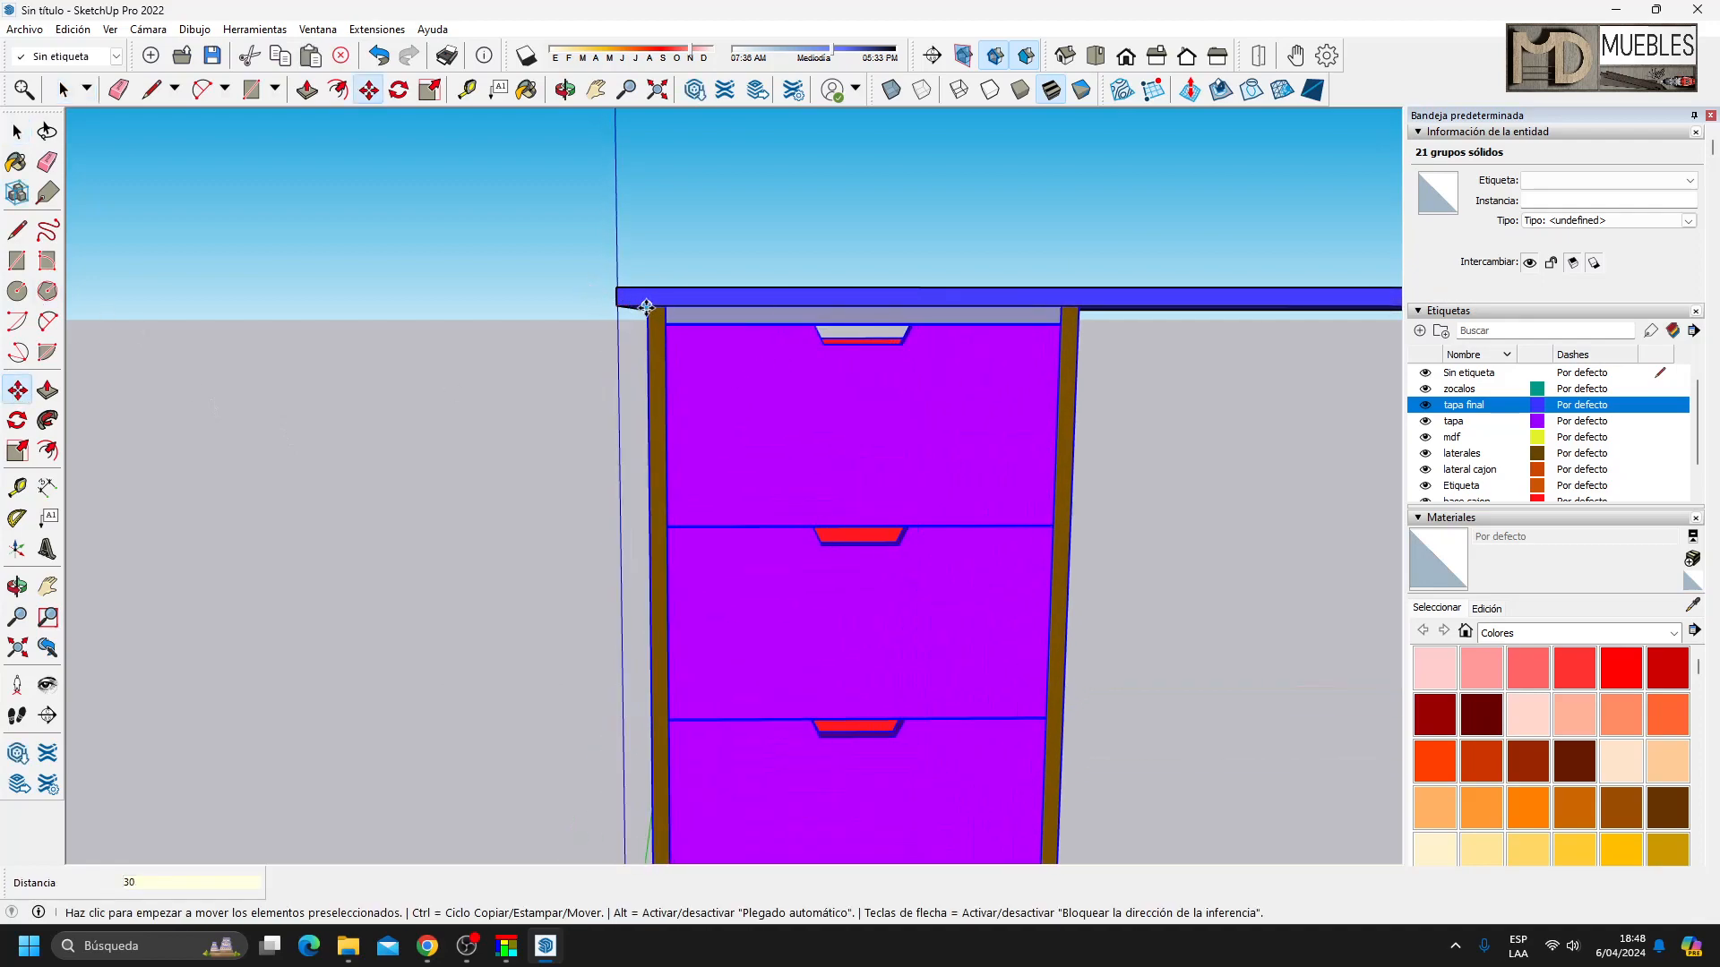
# Paste a copy of the drawer cabinet and place it on the red axis, apart from the original, under the desk top.
pyautogui.hotkey('ctrl', 'v')
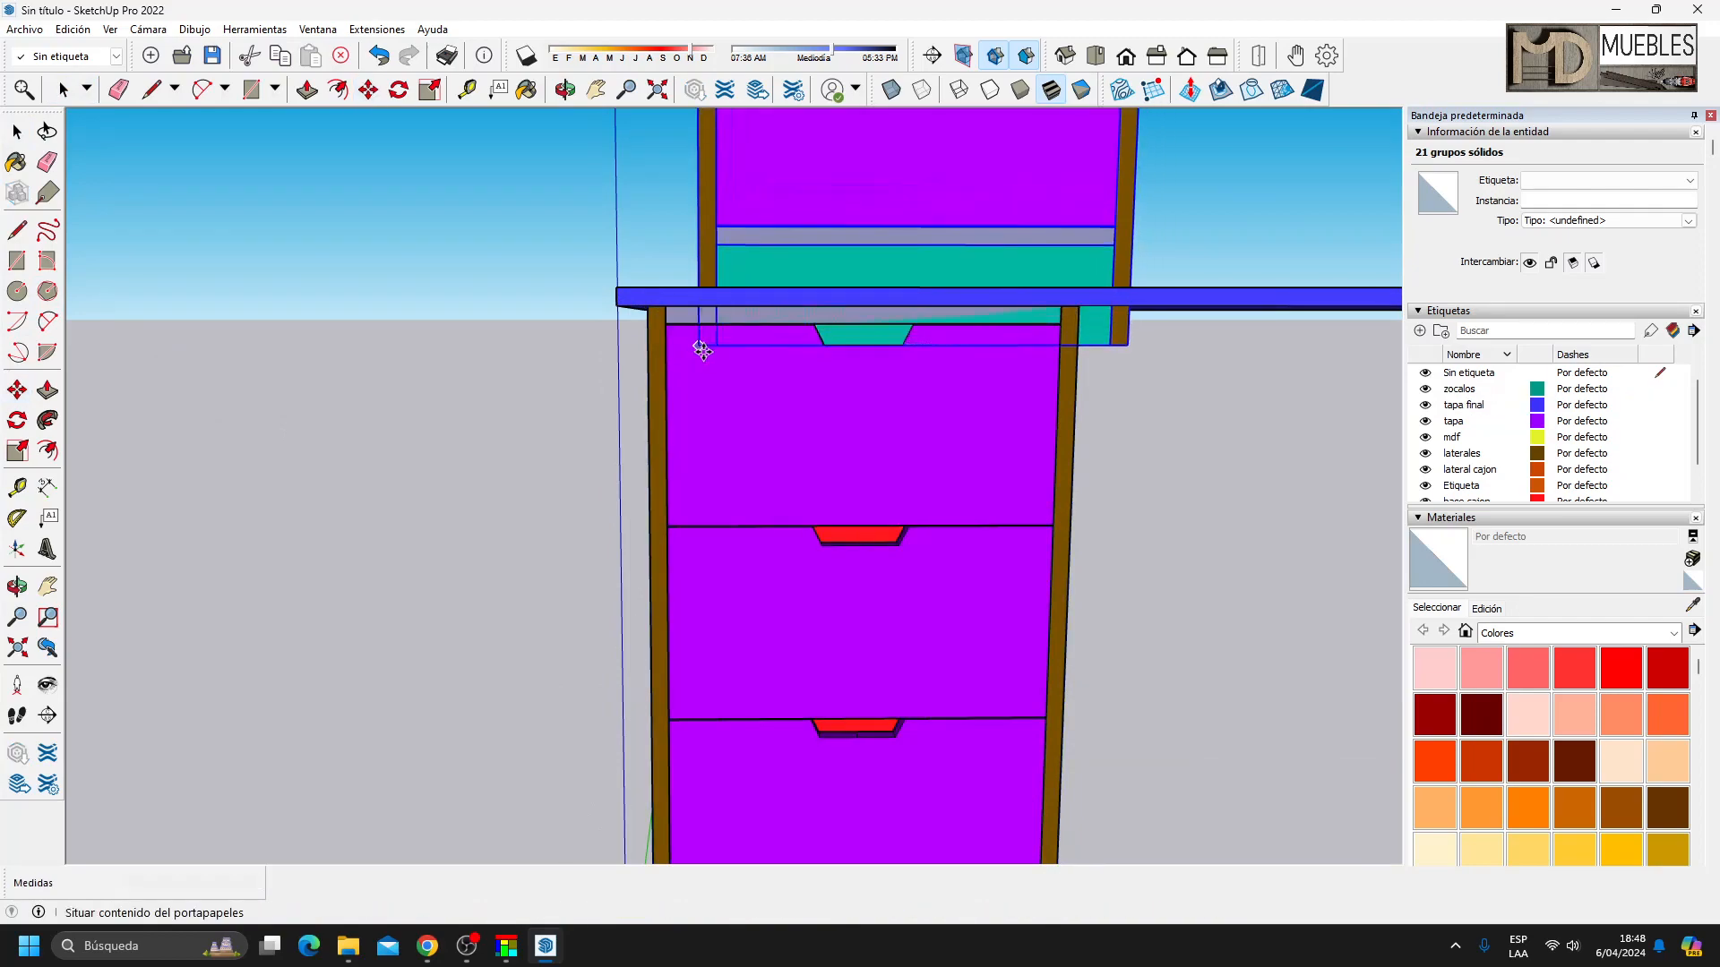
pyautogui.scroll(-4, 690, 394)
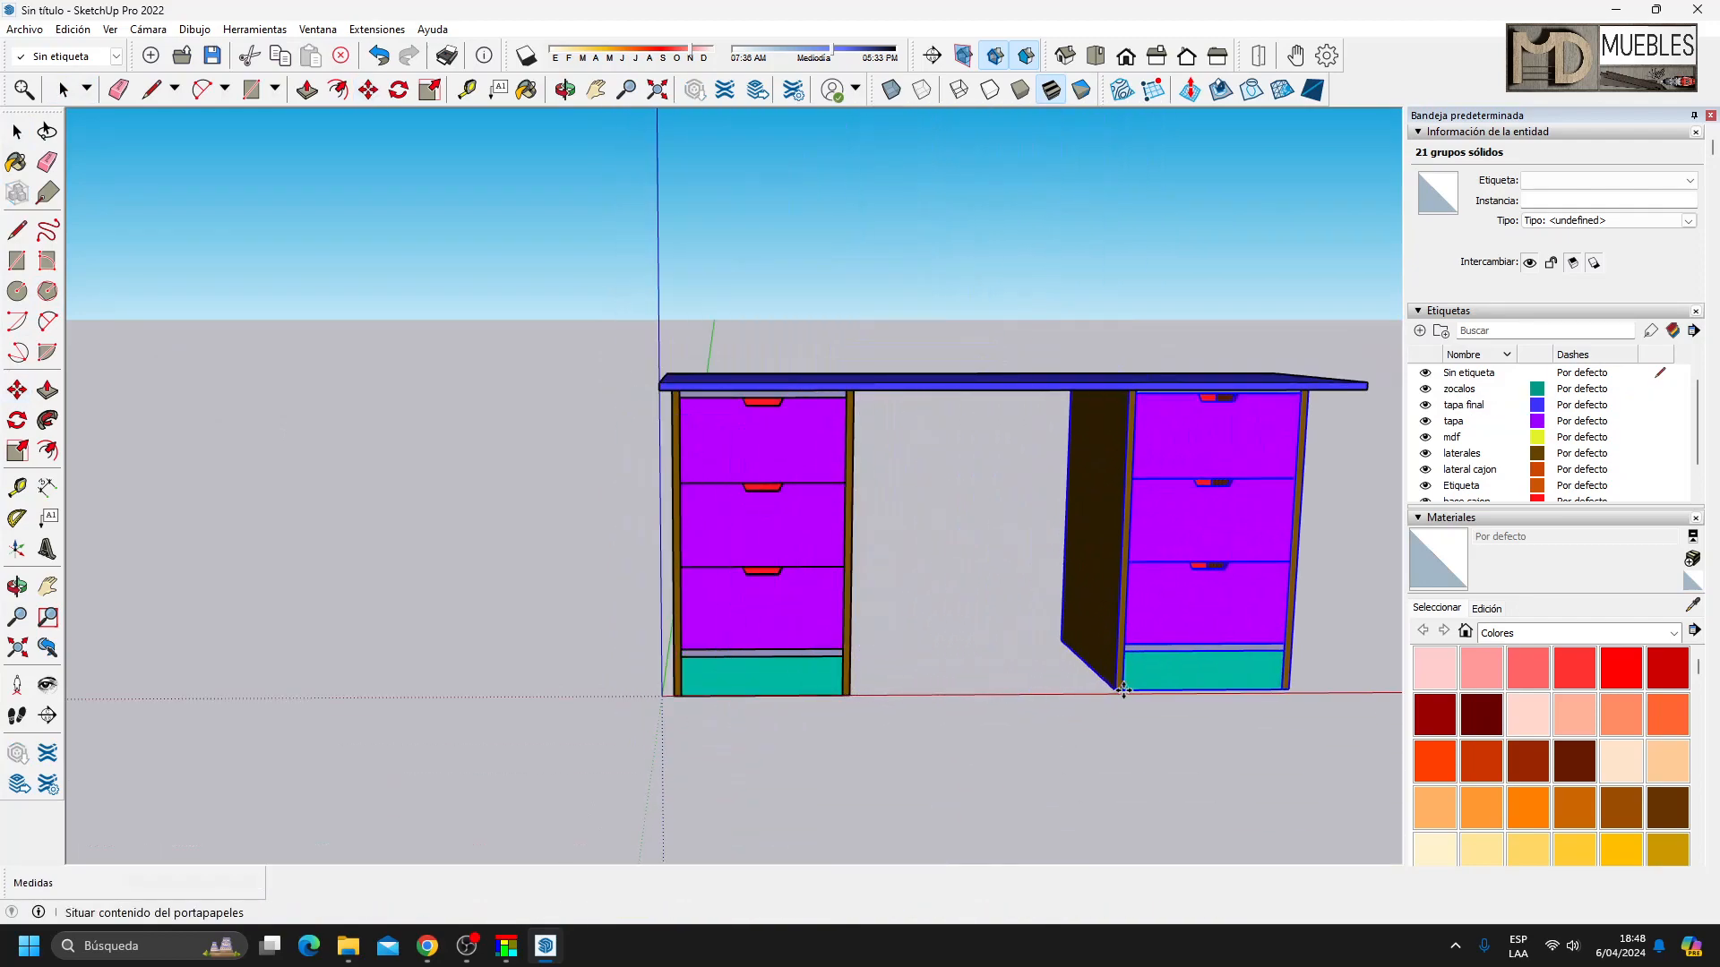
pyautogui.click(1139, 682)
pyautogui.moveTo(1139, 682); pyautogui.dragTo(818, 712, button='middle')
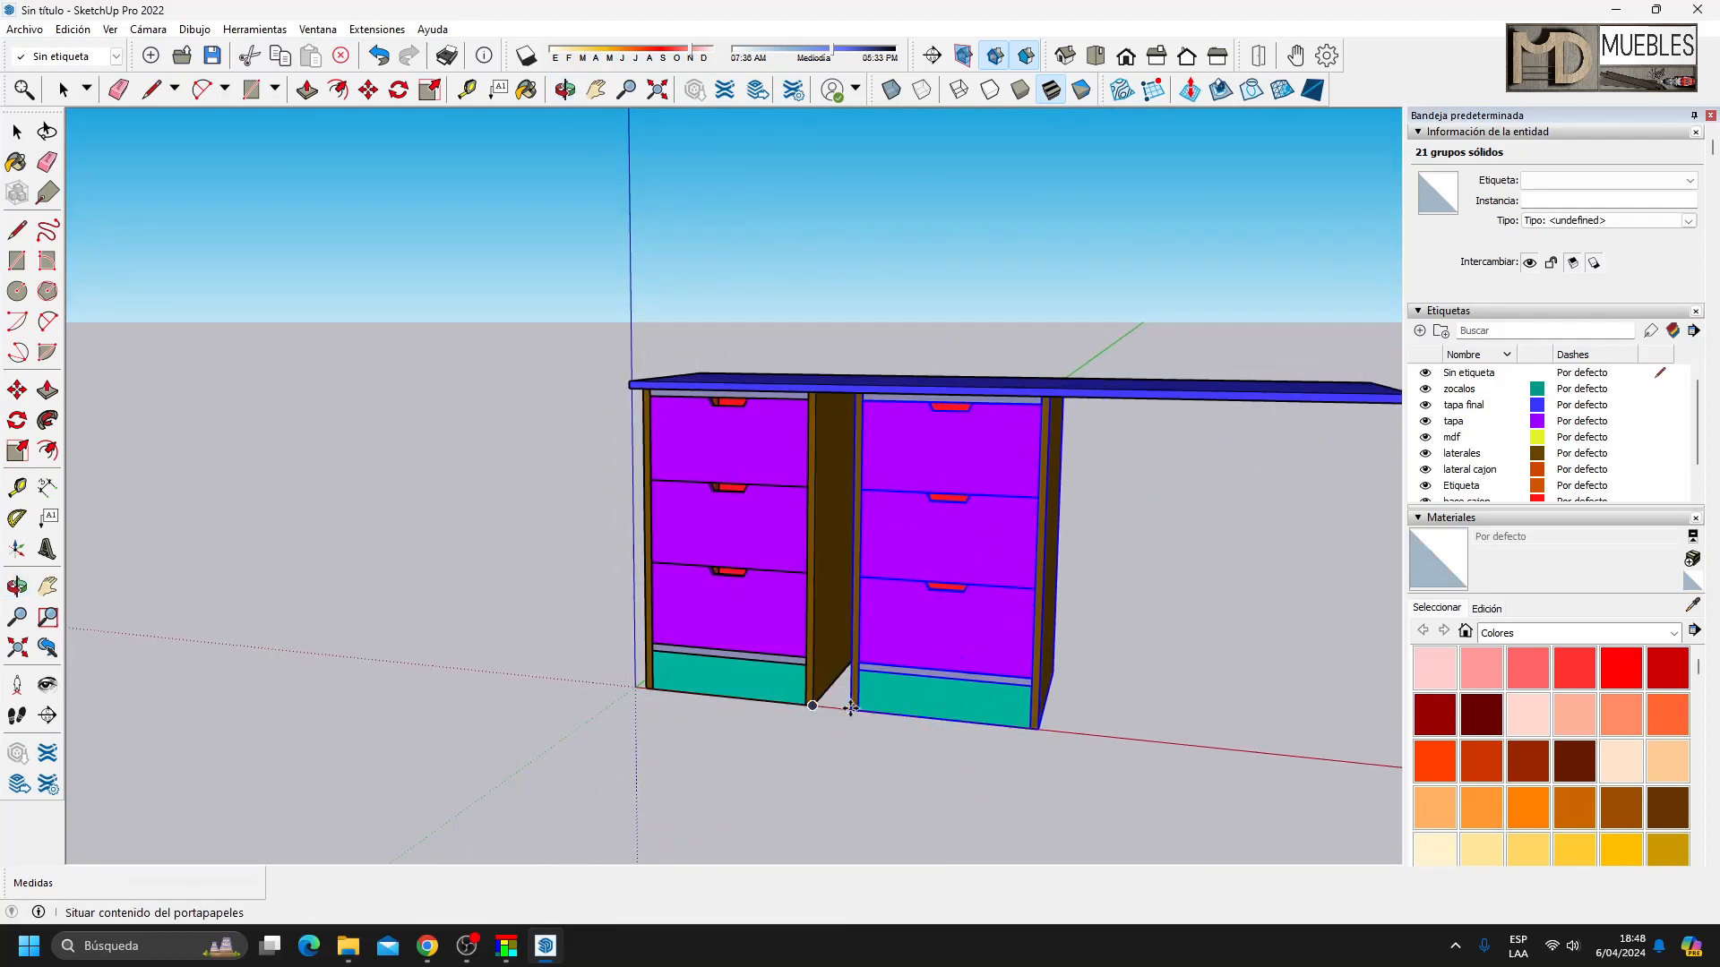
pyautogui.scroll(5, 816, 705)
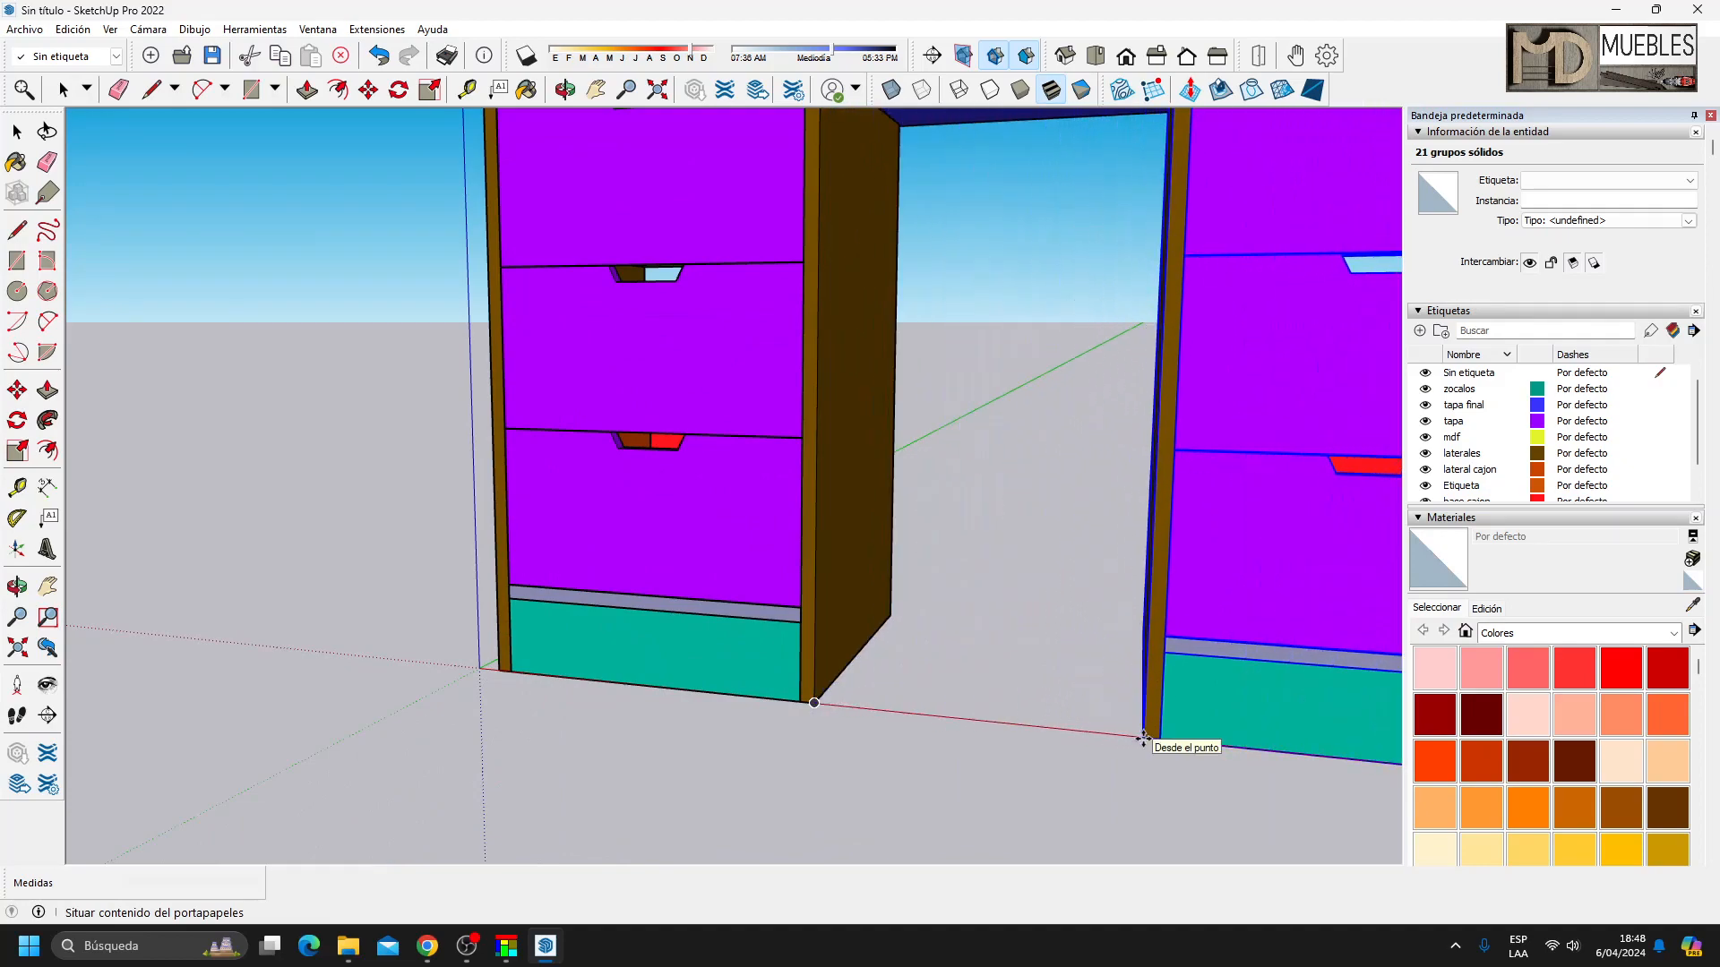
pyautogui.scroll(-4, 1151, 748)
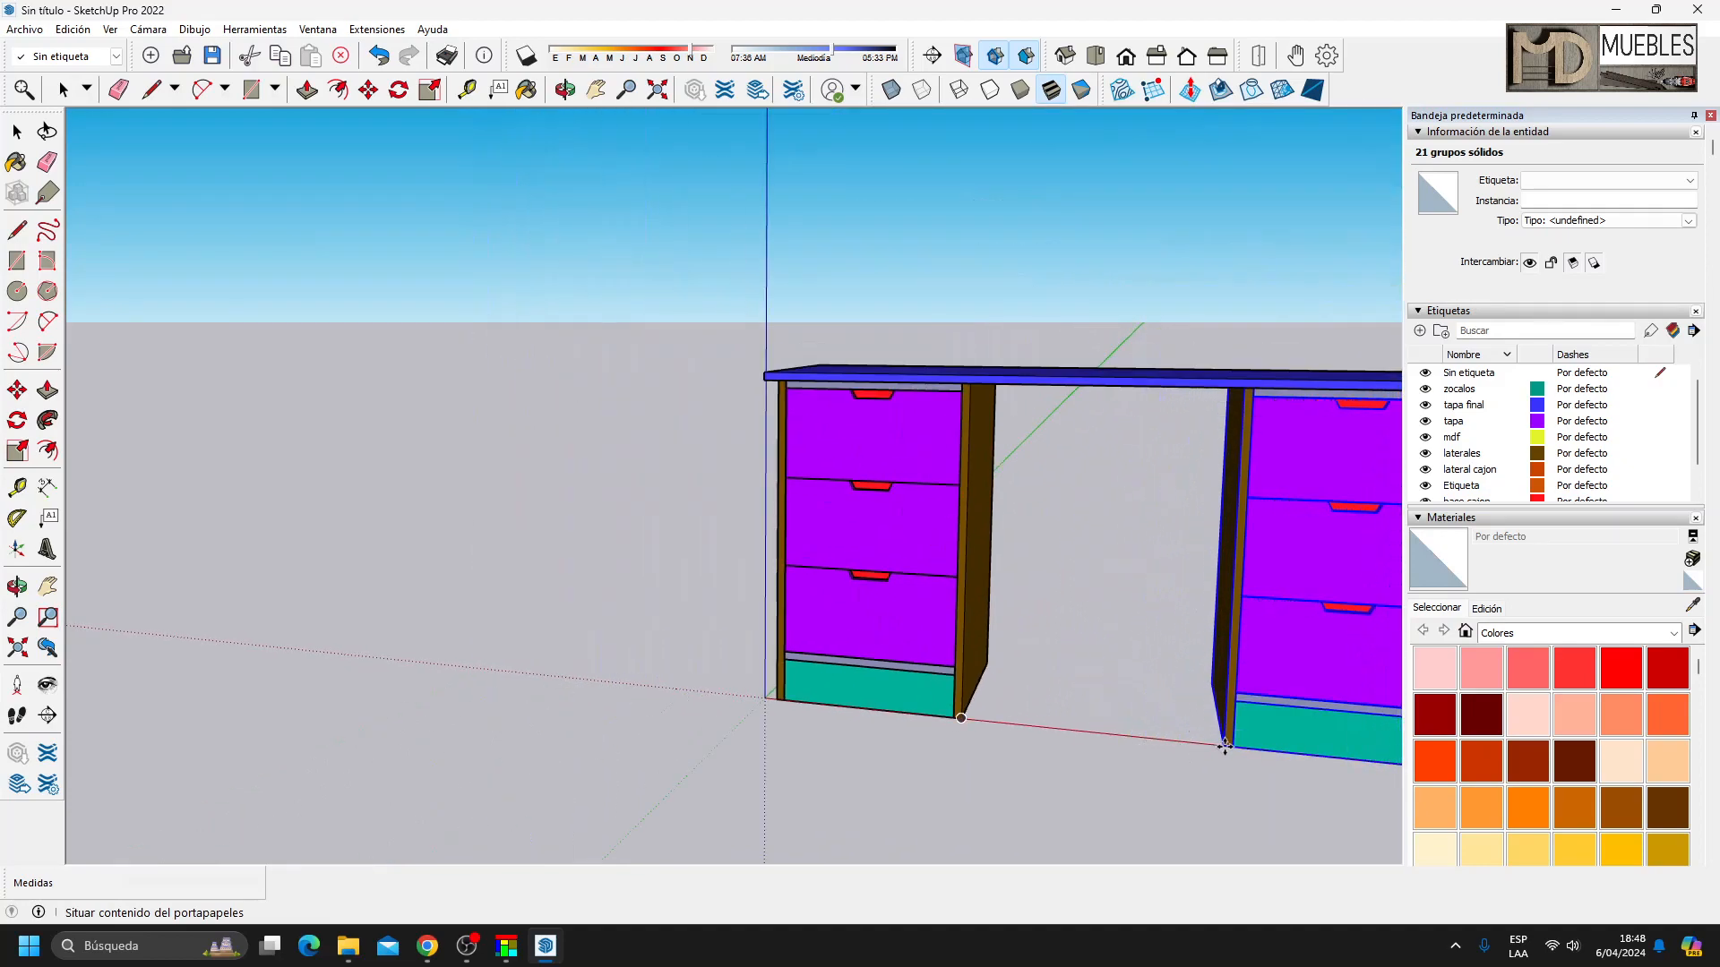
pyautogui.click(1241, 744)
# Align the copied cabinet with the desk top's free end, shift it inward to leave a small overhang, and deselect it.
pyautogui.scroll(-2, 360, 606)
pyautogui.scroll(5, 1039, 463)
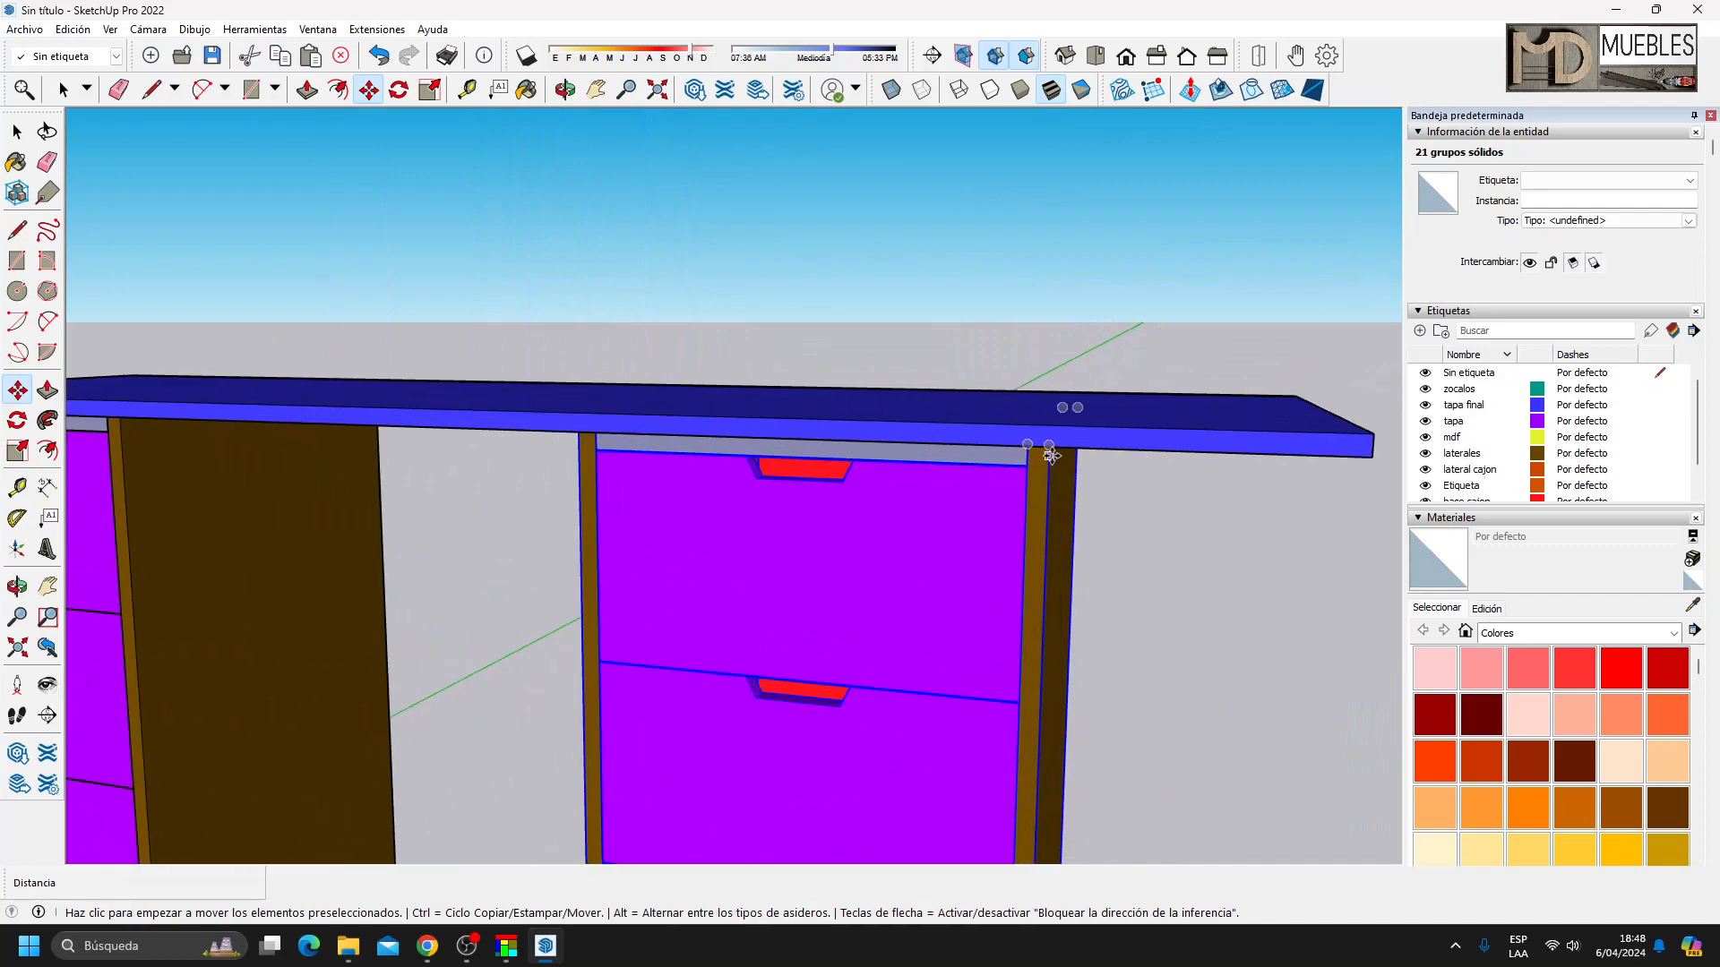
pyautogui.click(1050, 450)
pyautogui.scroll(-5, 1001, 319)
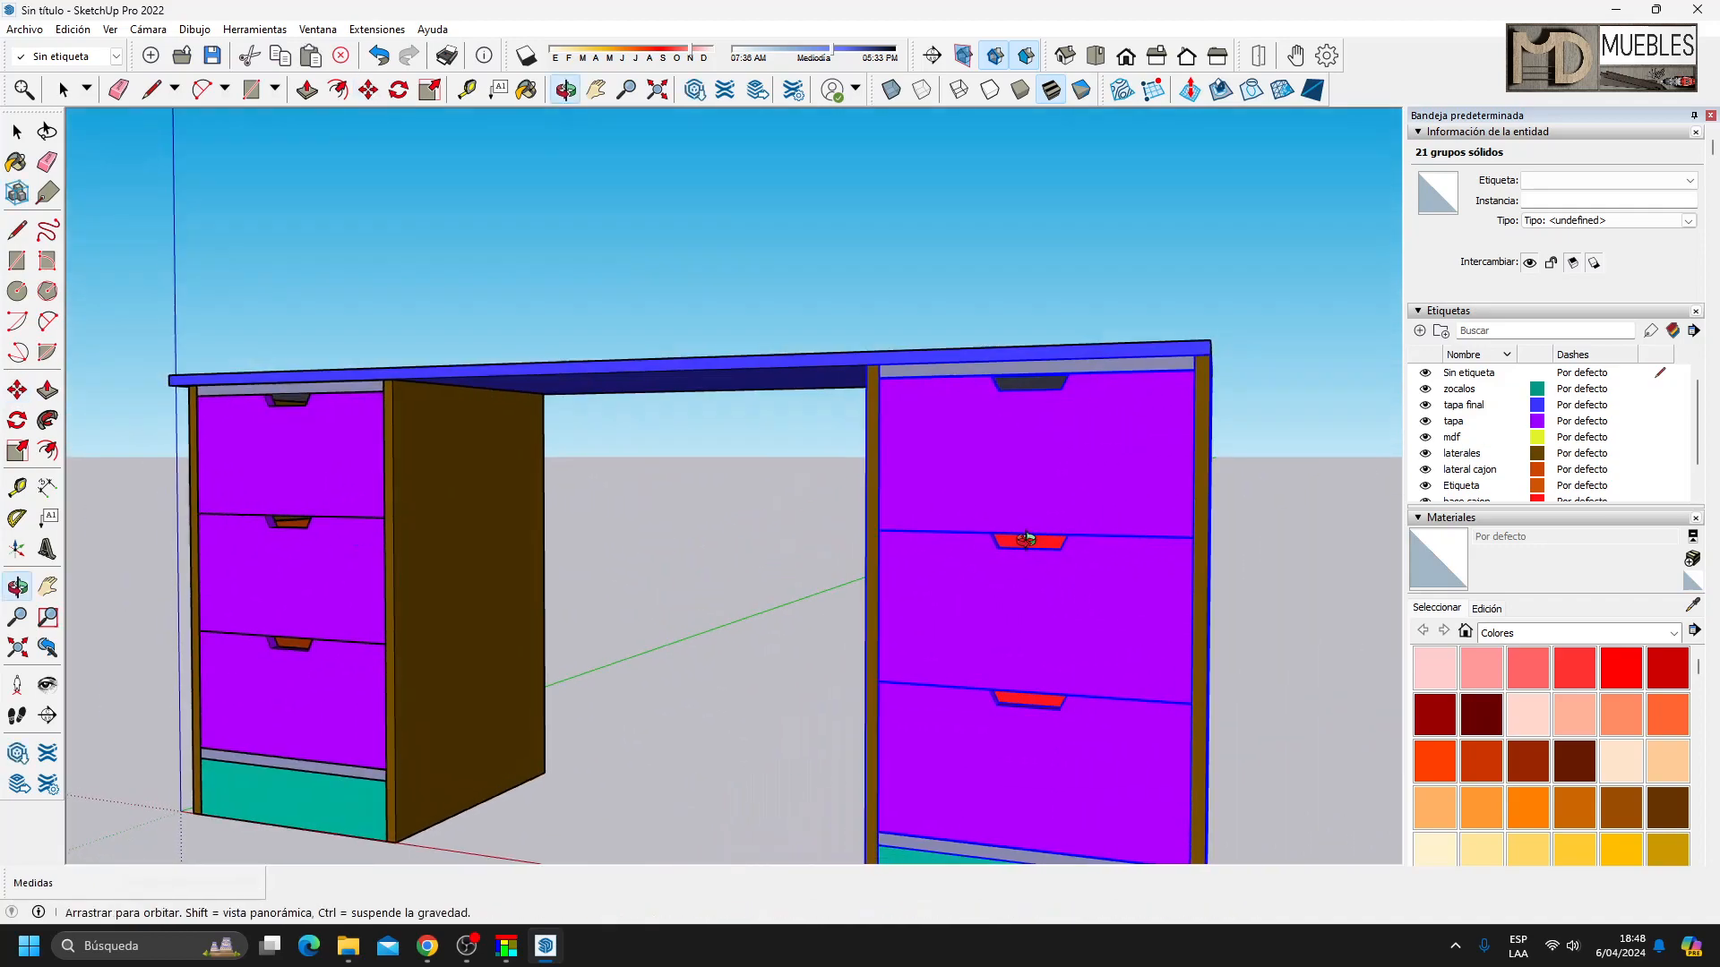
pyautogui.click(1182, 350)
pyautogui.press('space')
pyautogui.click(594, 552)
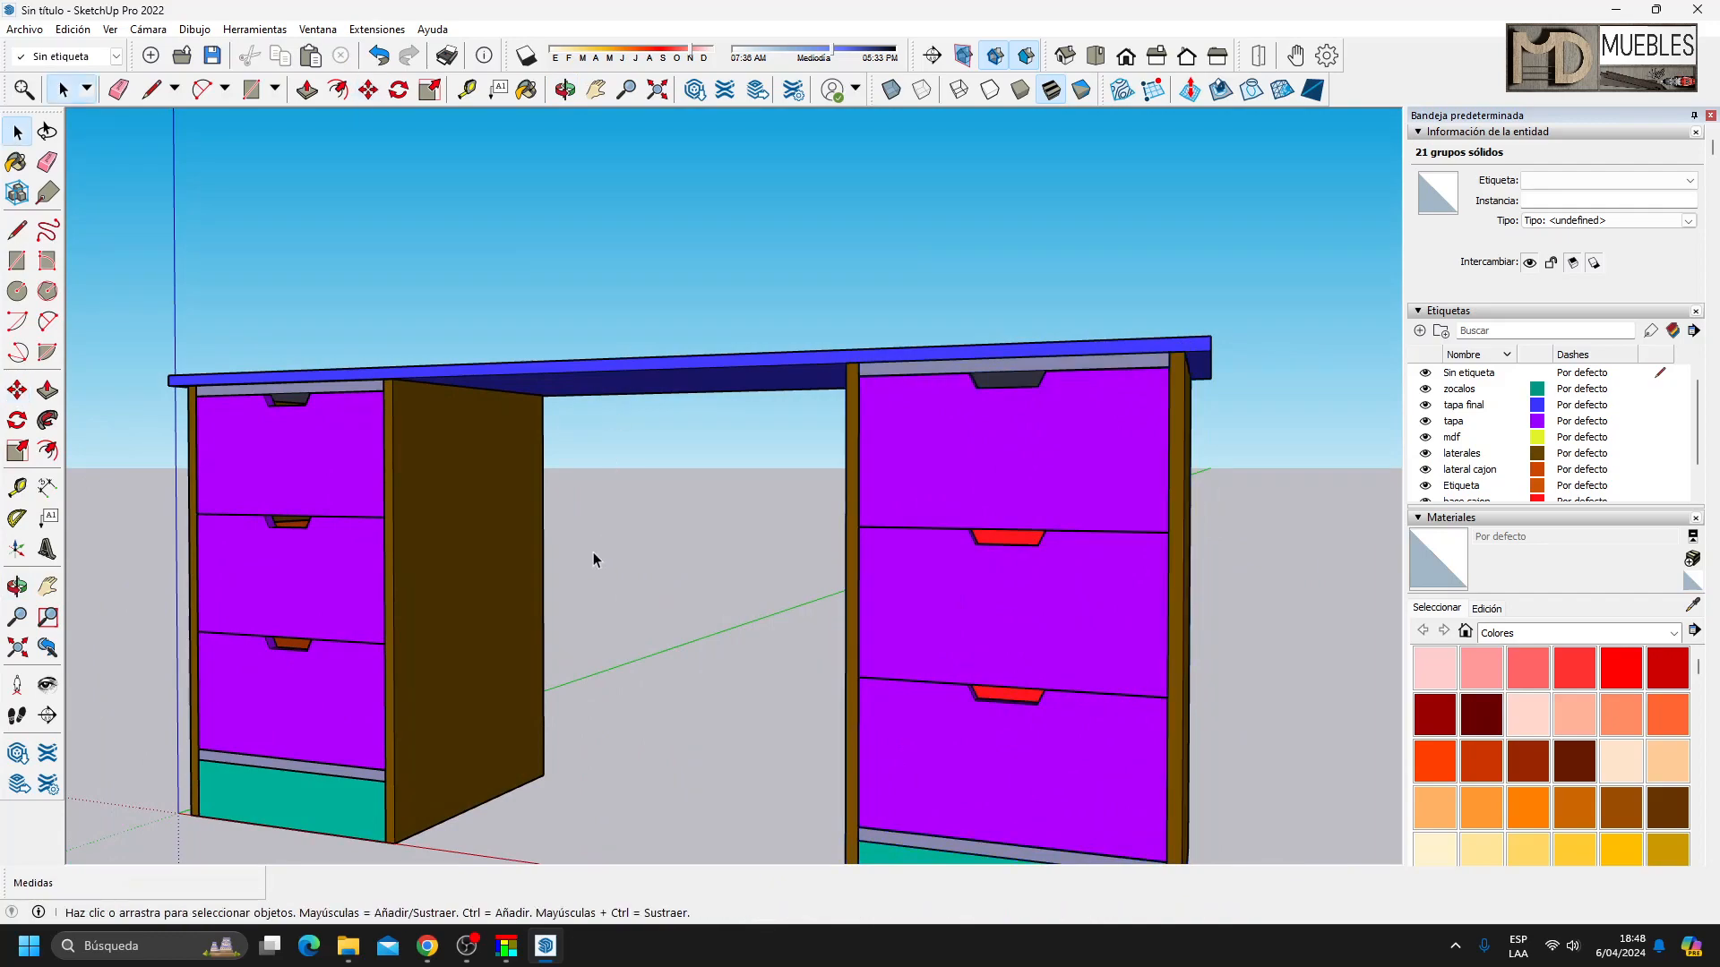
# Draw a 400 mm wide rectangle across the copied cabinet's open back, from the base panel's upper corner to the opposite side panel's top corner.
pyautogui.scroll(-3, 609, 559)
pyautogui.moveTo(629, 566); pyautogui.dragTo(680, 565, button='middle')
pyautogui.click(17, 261)
pyautogui.scroll(5, 440, 725)
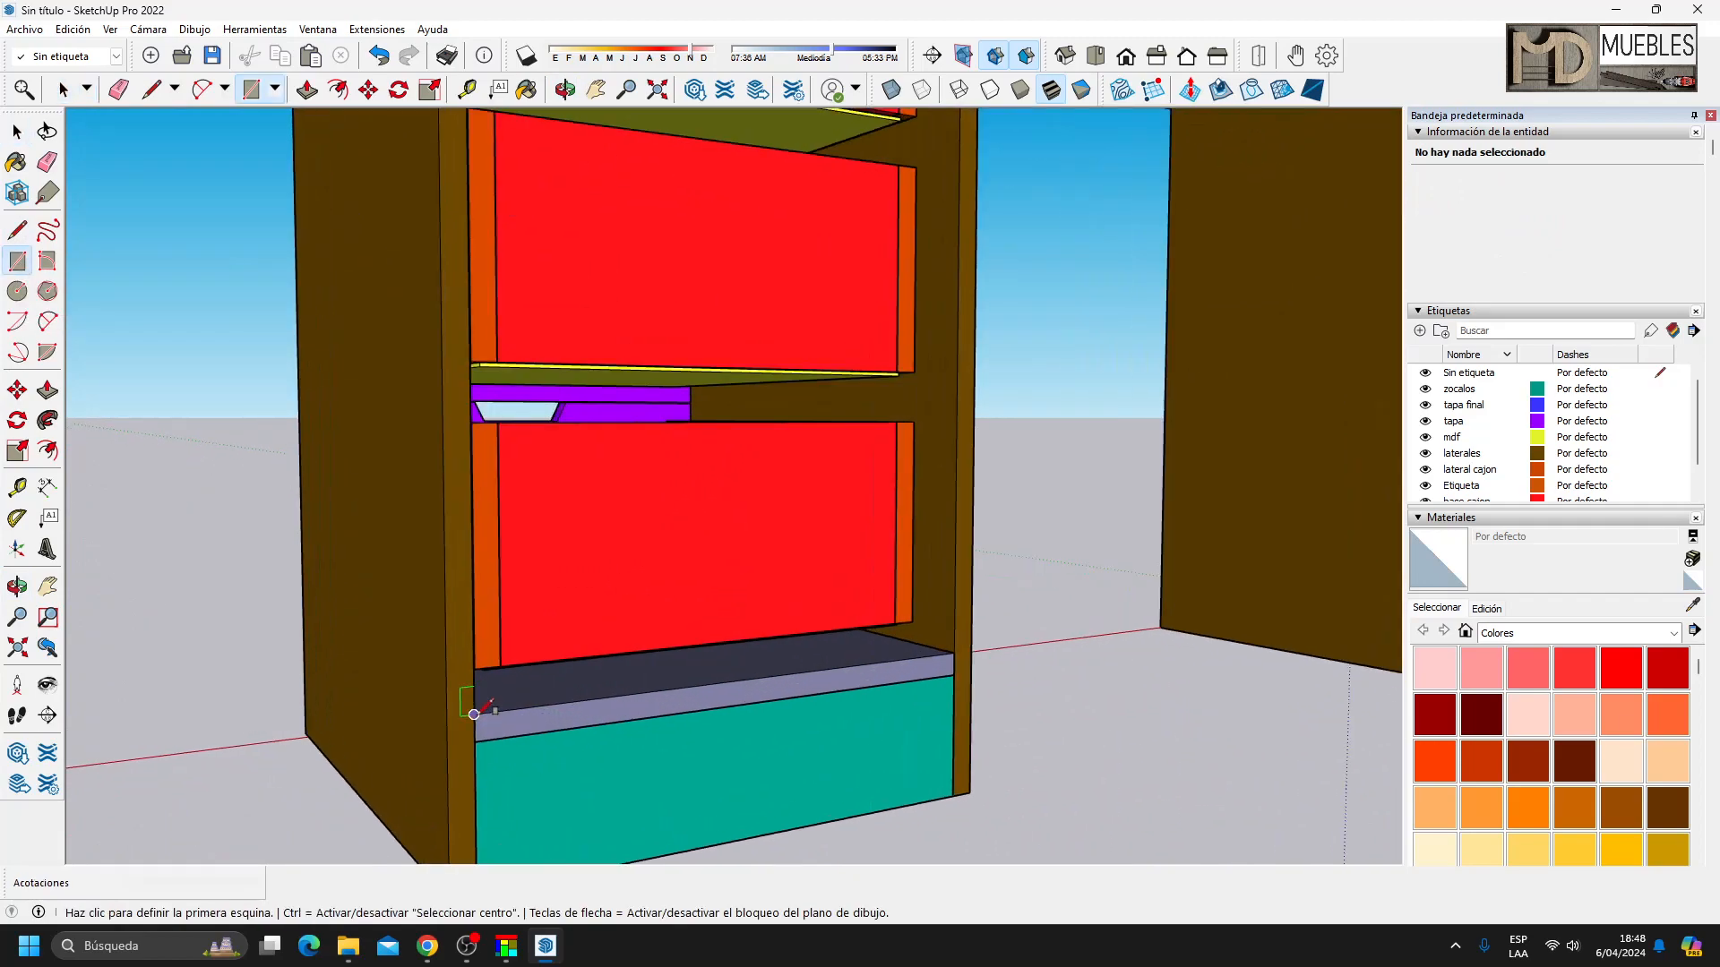
pyautogui.click(474, 714)
pyautogui.scroll(-2, 537, 743)
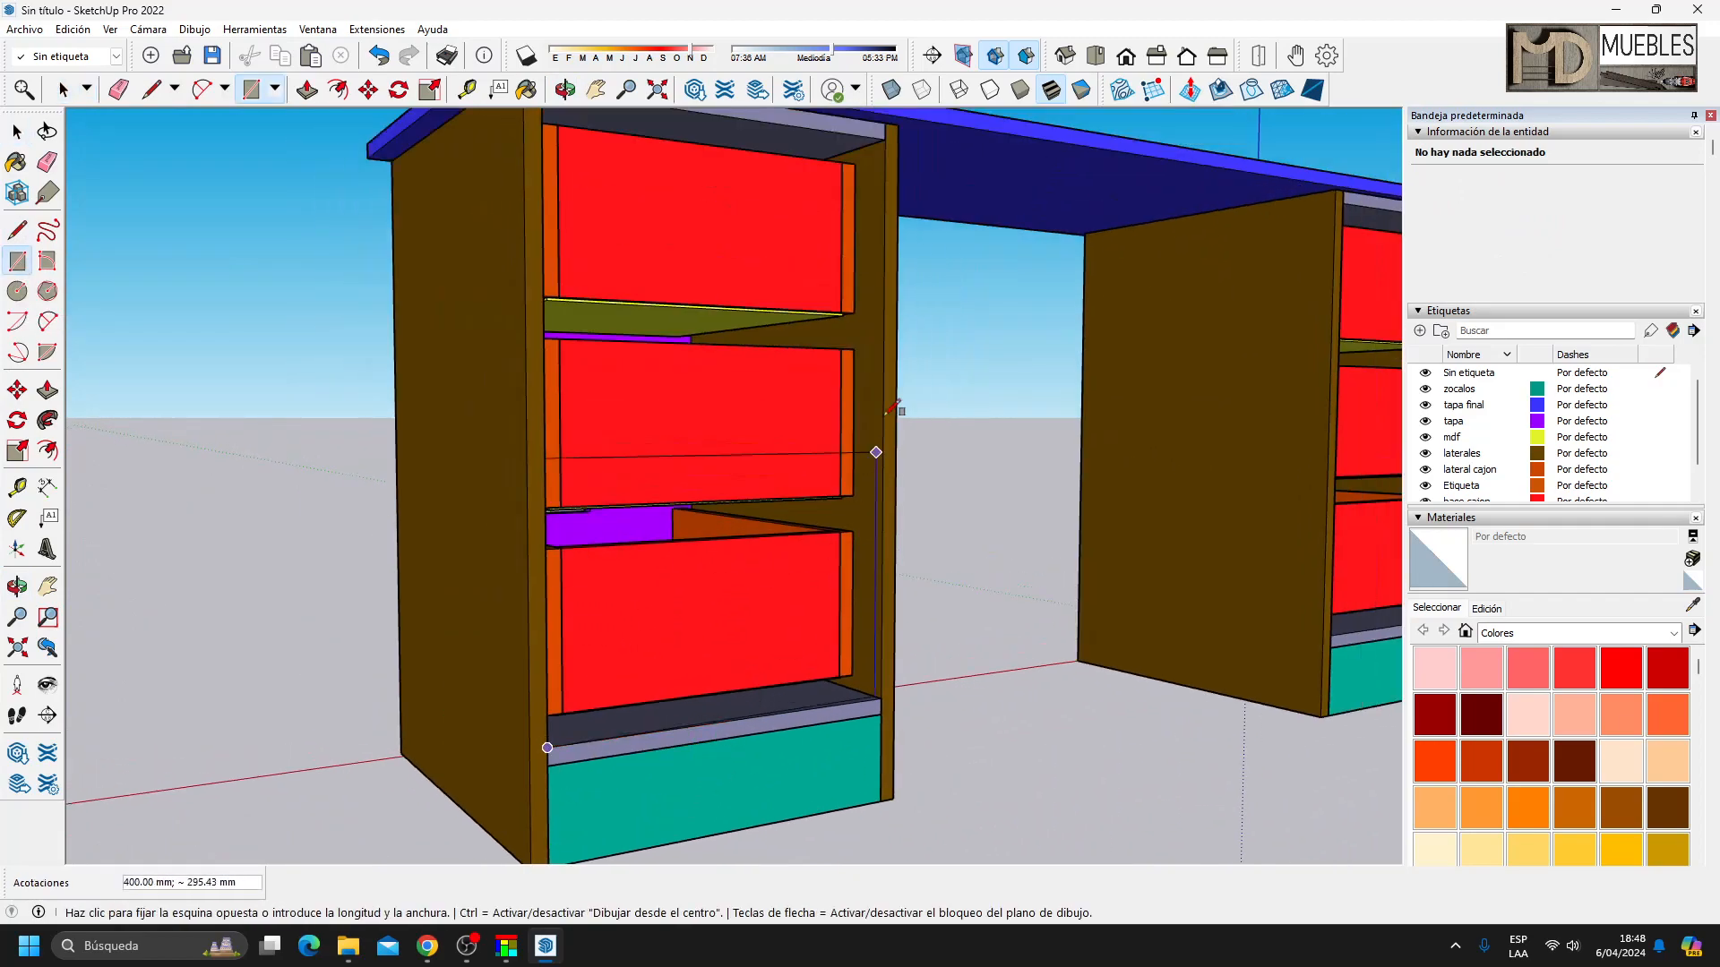
pyautogui.click(885, 121)
# Make a group from the back rectangle's face and its edges.
pyautogui.press('space')
pyautogui.doubleClick(718, 407)
pyautogui.rightClick(718, 403)
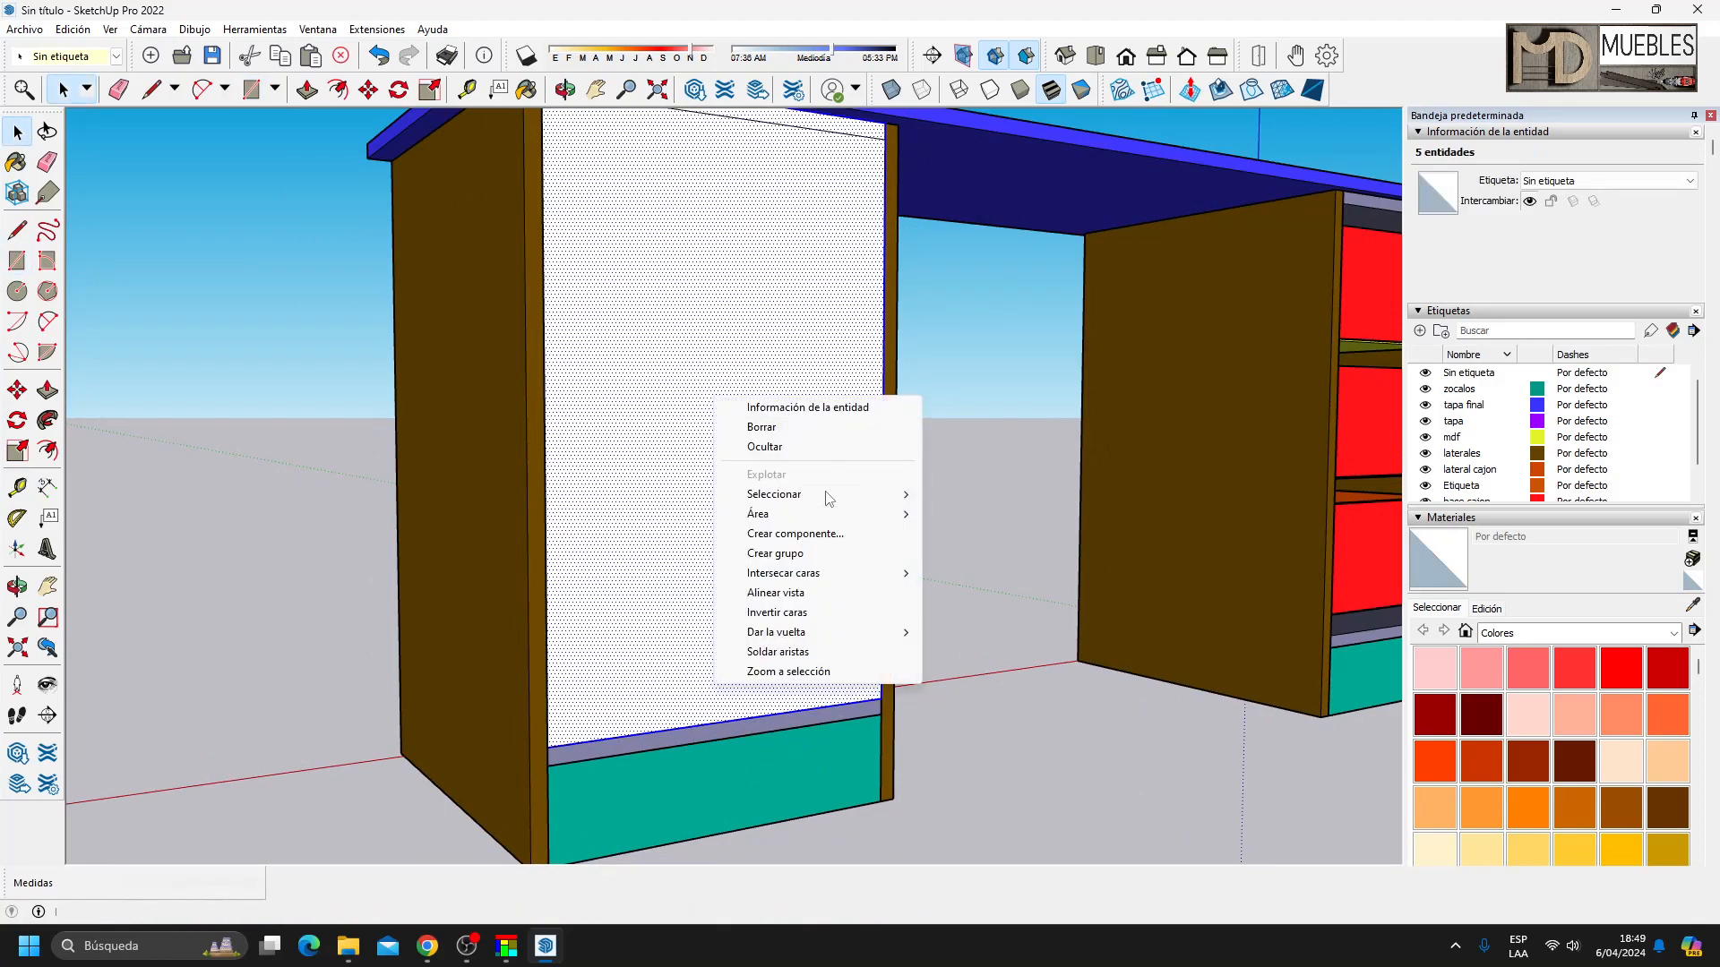
pyautogui.click(776, 554)
# Open the back panel's group and extrude its face 3 mm with Push/Pull.
pyautogui.doubleClick(732, 384)
pyautogui.click(47, 389)
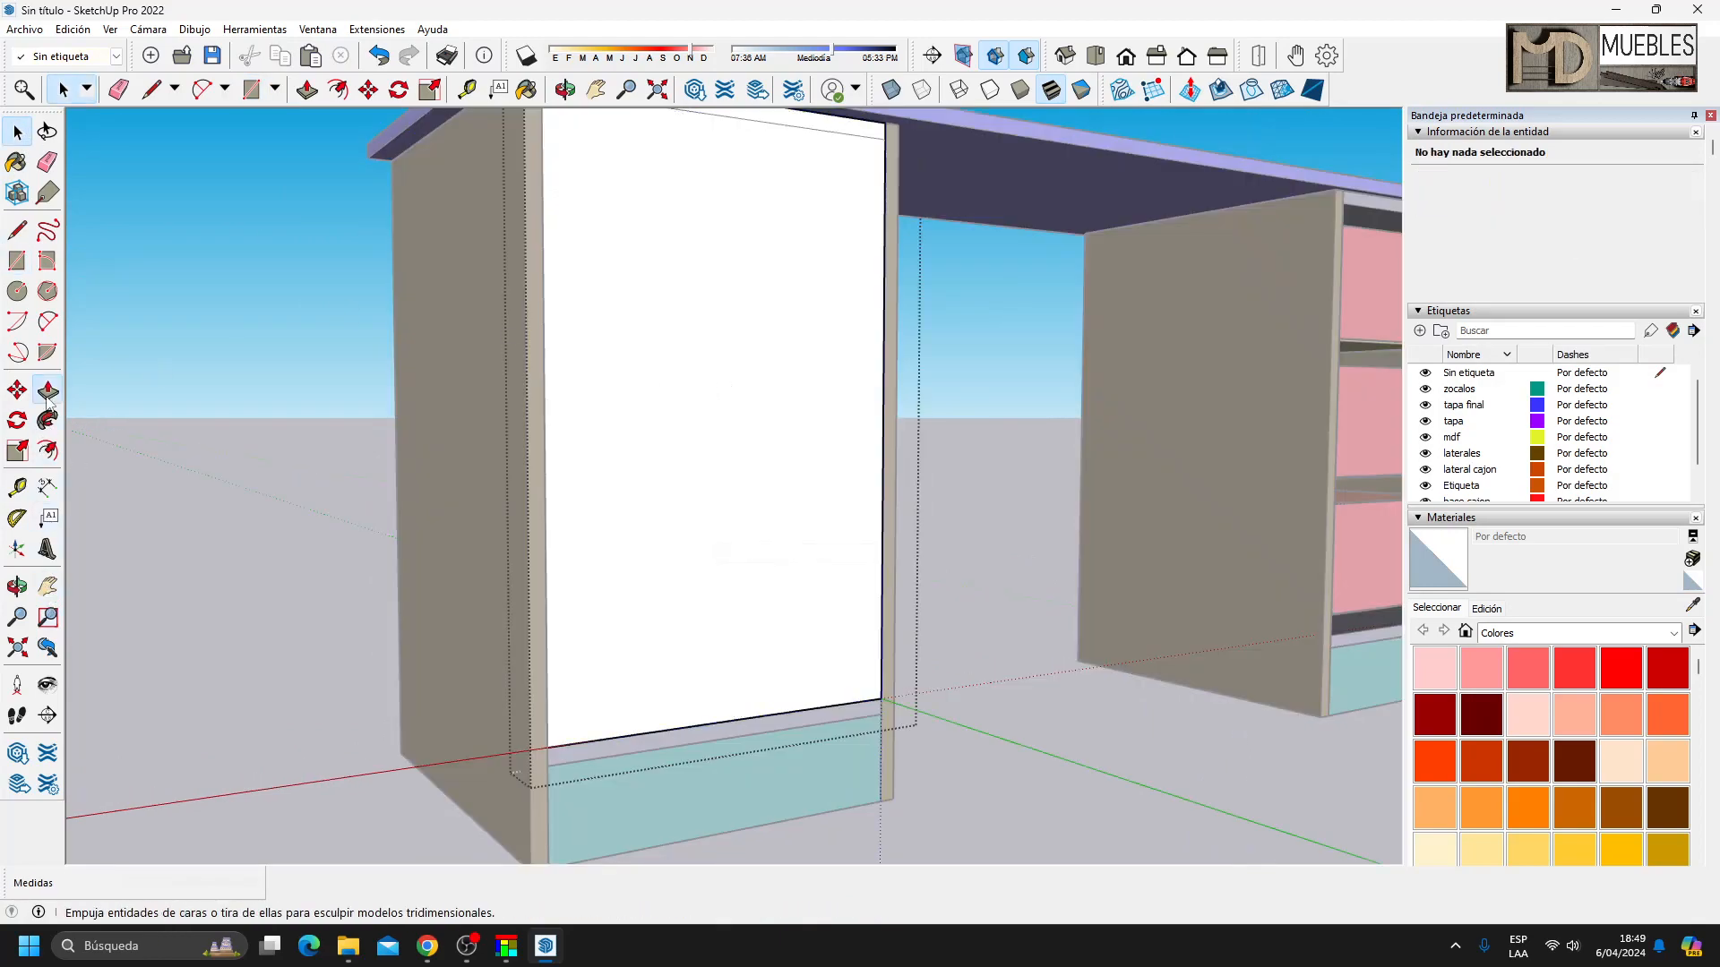
pyautogui.click(717, 395)
pyautogui.click(746, 408)
pyautogui.moveTo(480, 433); pyautogui.dragTo(653, 368, button='middle')
# Extrude the back panel's narrow side face 9 mm outward over the adjacent side panel's edge.
pyautogui.scroll(5, 696, 343)
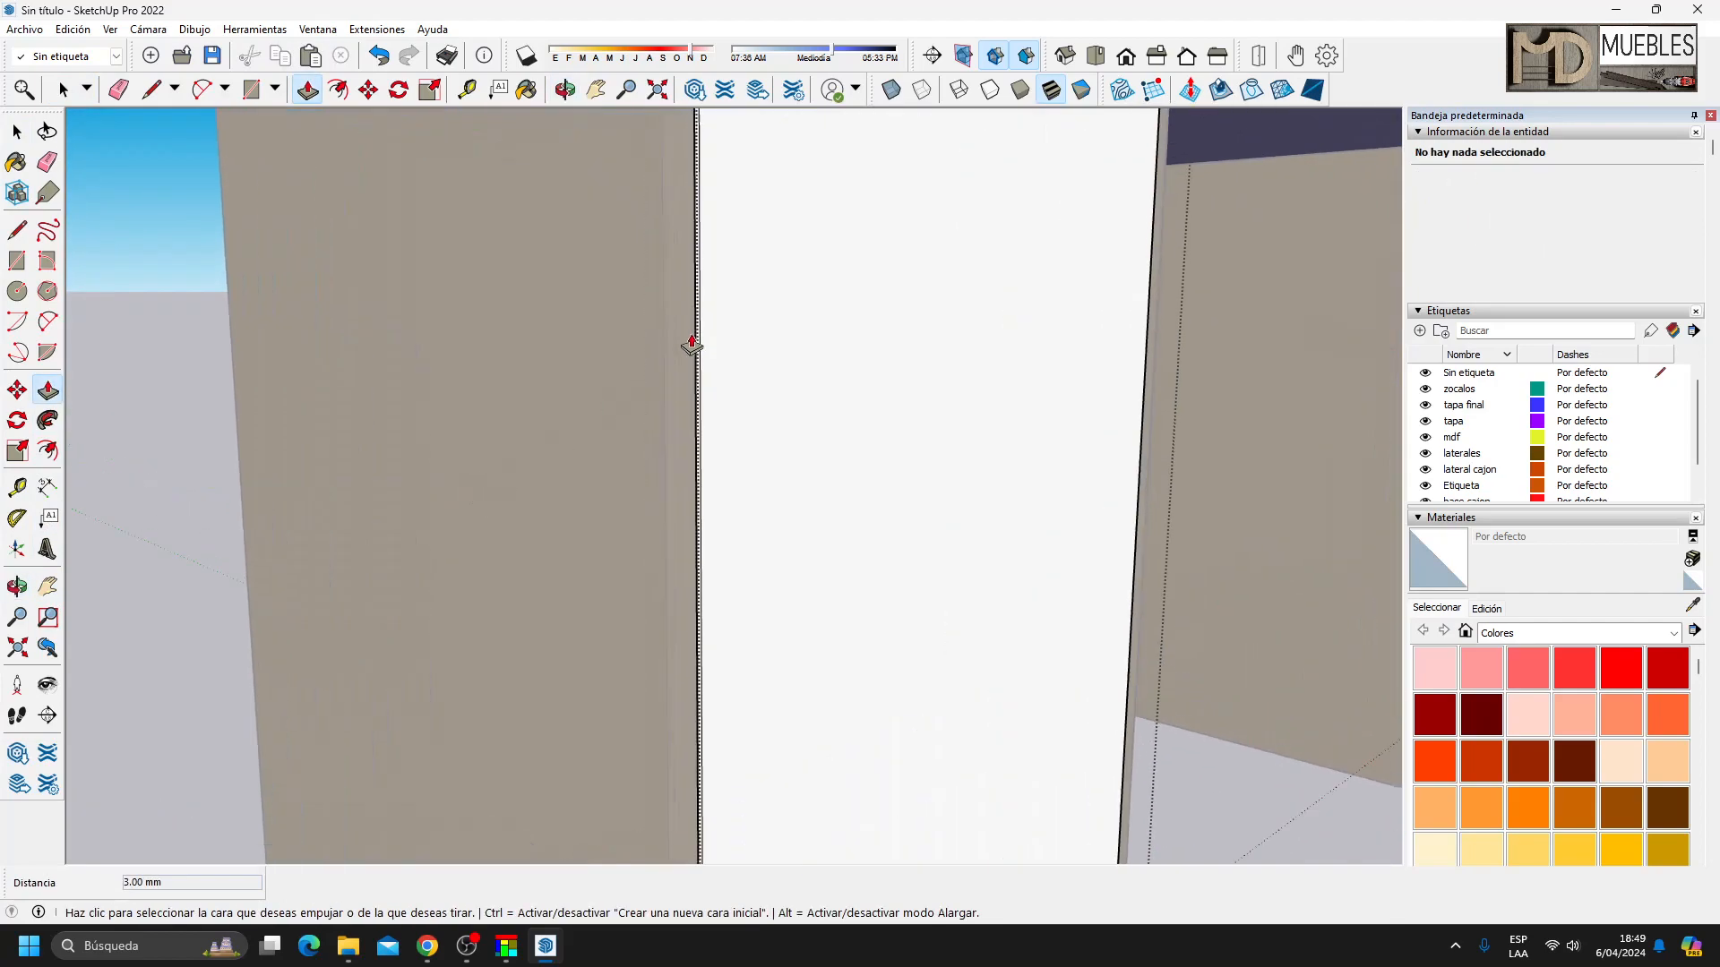
pyautogui.click(695, 352)
pyautogui.click(681, 358)
pyautogui.scroll(-5, 627, 376)
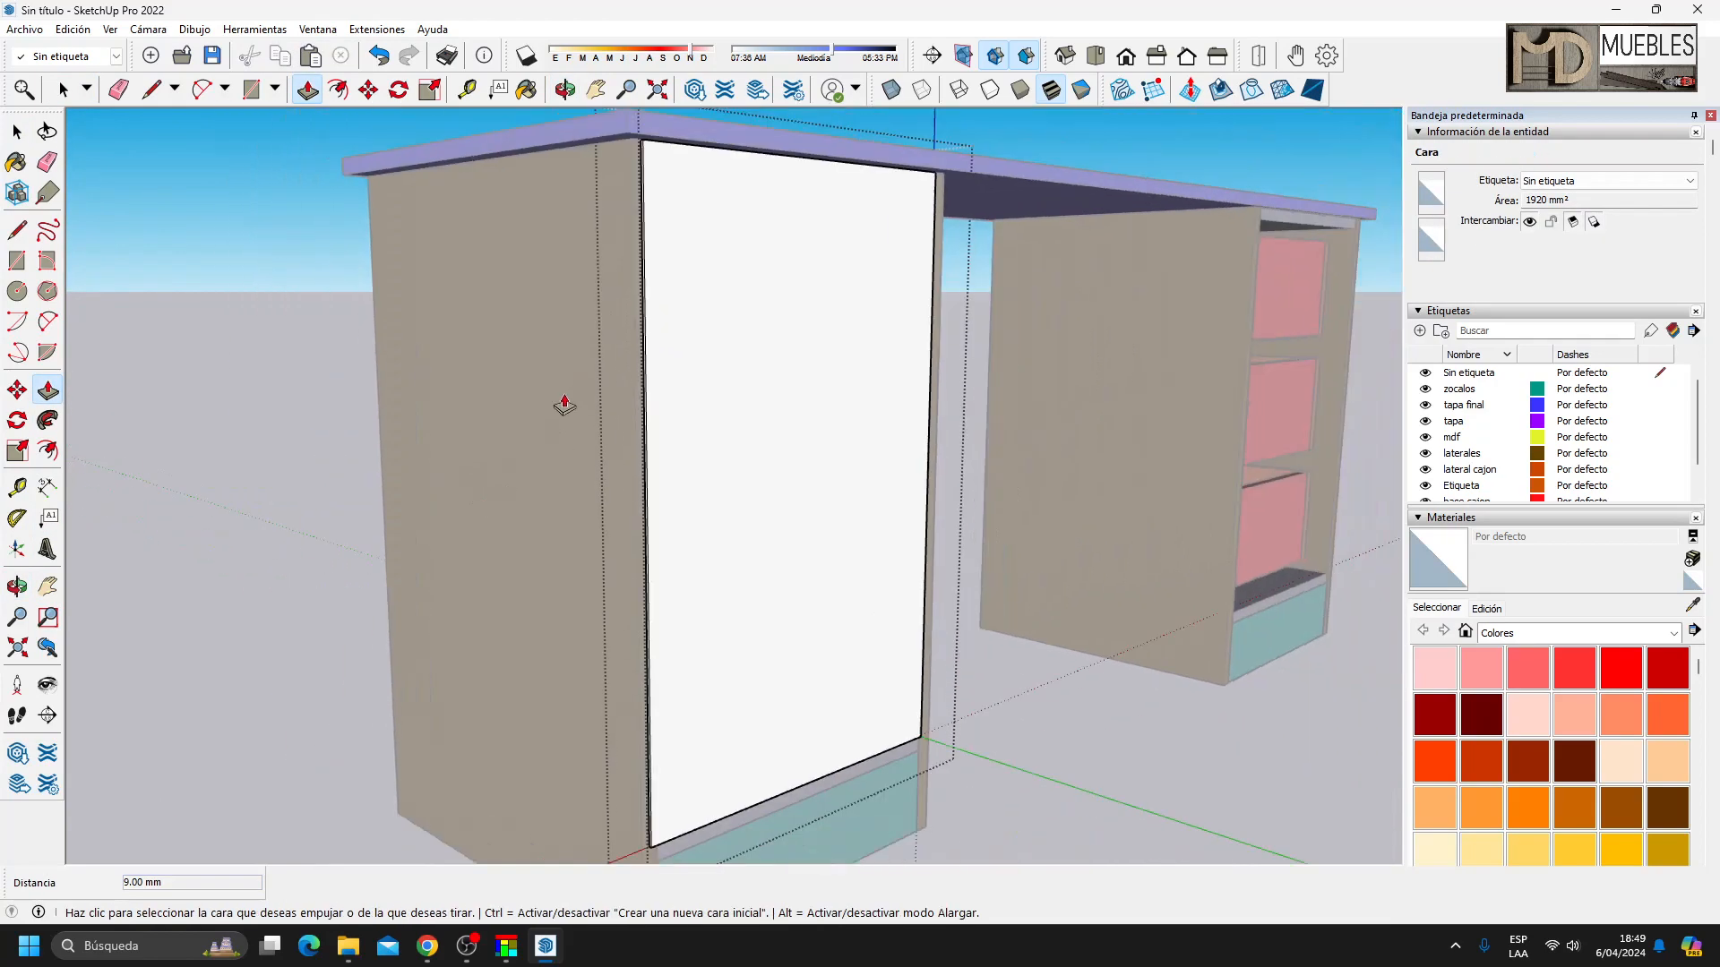
# Extrude the back panel's bottom face 9 mm downward over the base panel's edge.
pyautogui.moveTo(1029, 568); pyautogui.dragTo(596, 442, button='middle')
pyautogui.scroll(5, 597, 441)
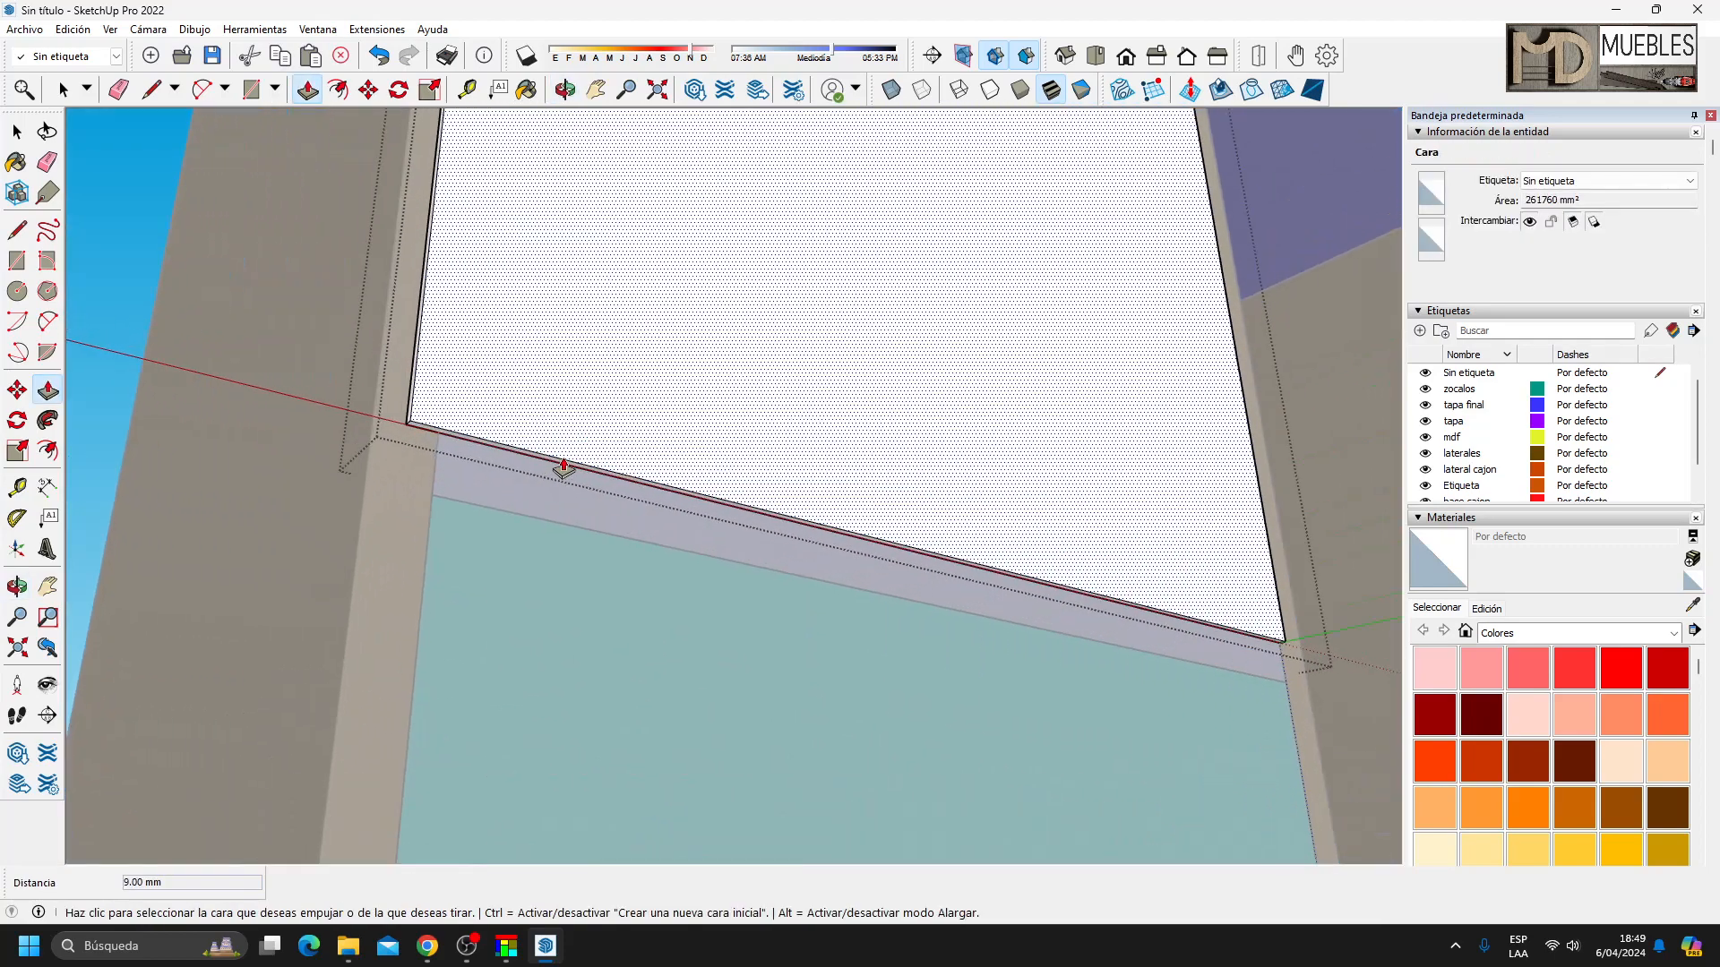
pyautogui.click(538, 475)
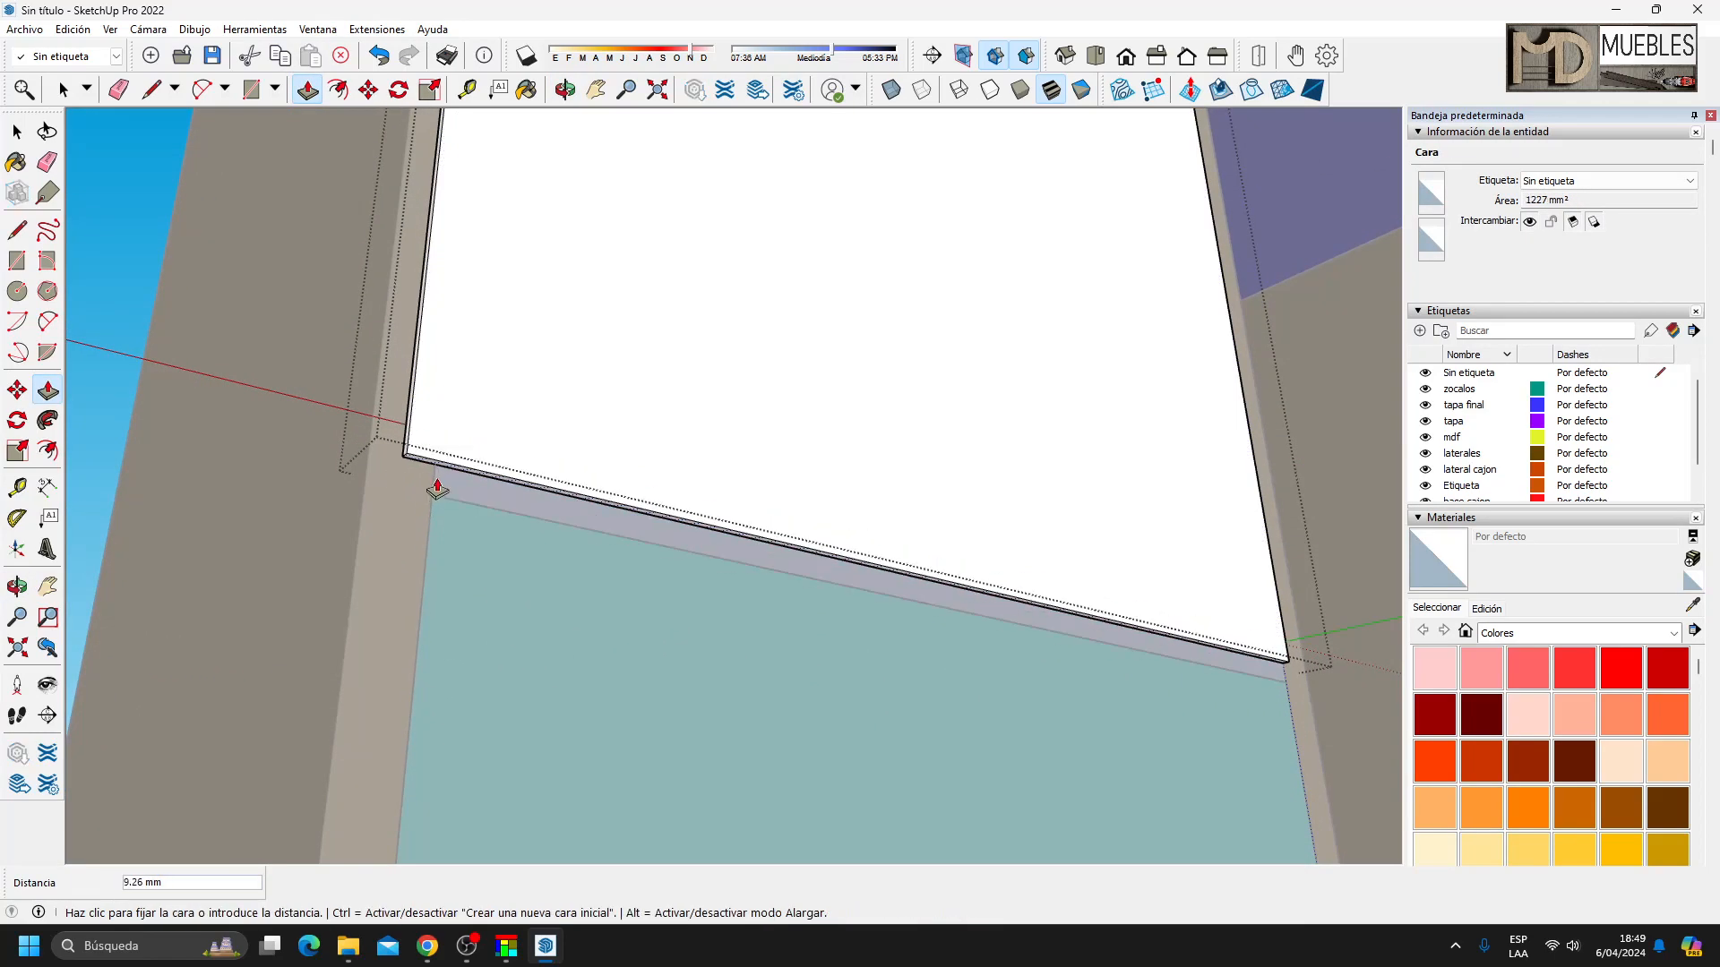
pyautogui.press('Return')
# Extrude the back panel's other narrow side face outward over the adjacent side panel's edge and leave the group.
pyautogui.moveTo(433, 487); pyautogui.dragTo(433, 641, button='middle')
pyautogui.press('p')
pyautogui.click(596, 588)
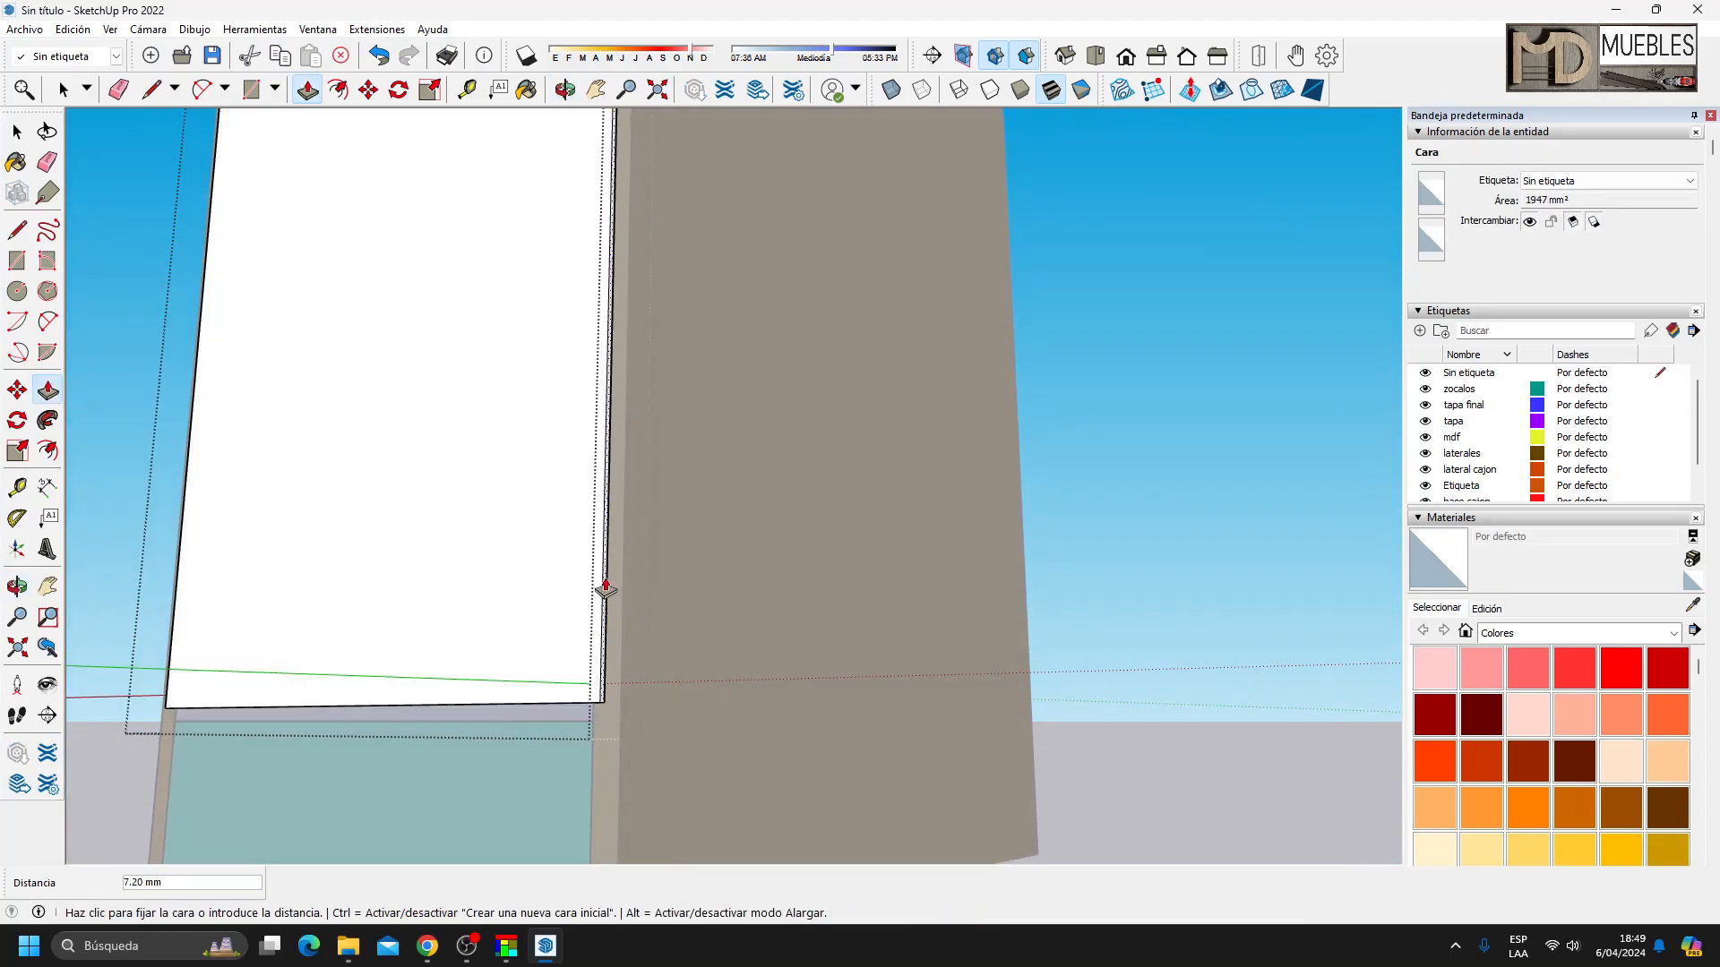
pyautogui.moveTo(606, 588); pyautogui.dragTo(887, 662, button='middle')
pyautogui.press('Return')
pyautogui.press('space')
pyautogui.press('Escape')
# Assign the mdf tag to the finished back panel.
pyautogui.click(603, 495)
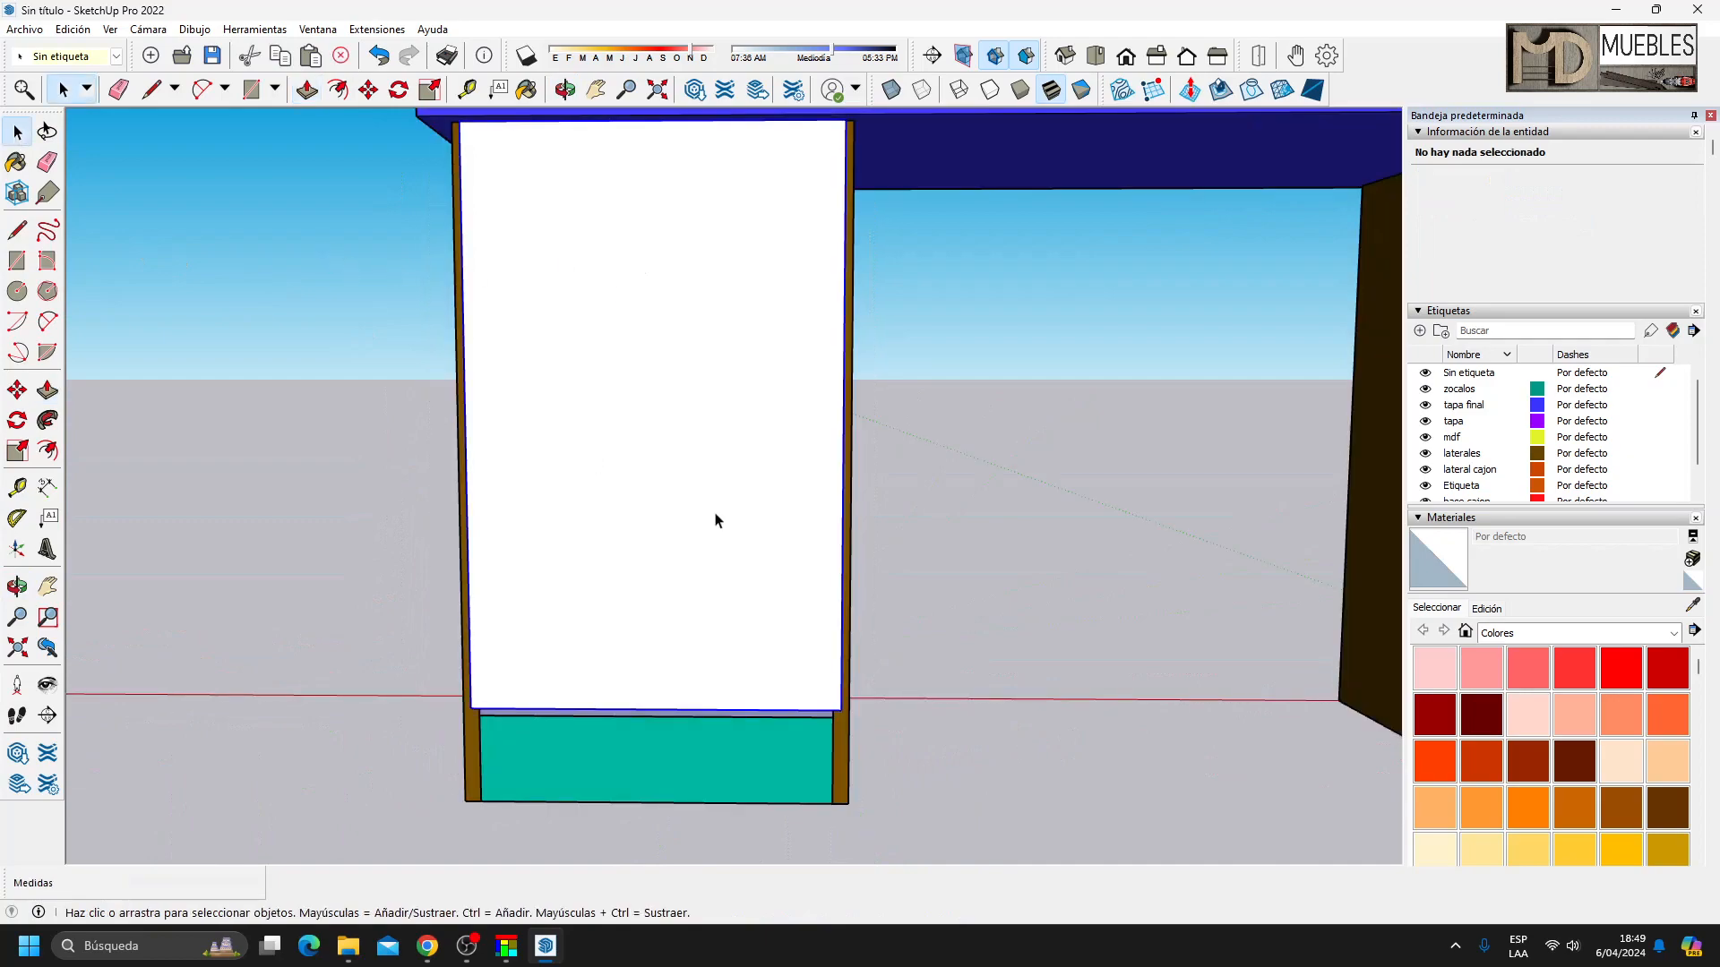
pyautogui.click(1559, 182)
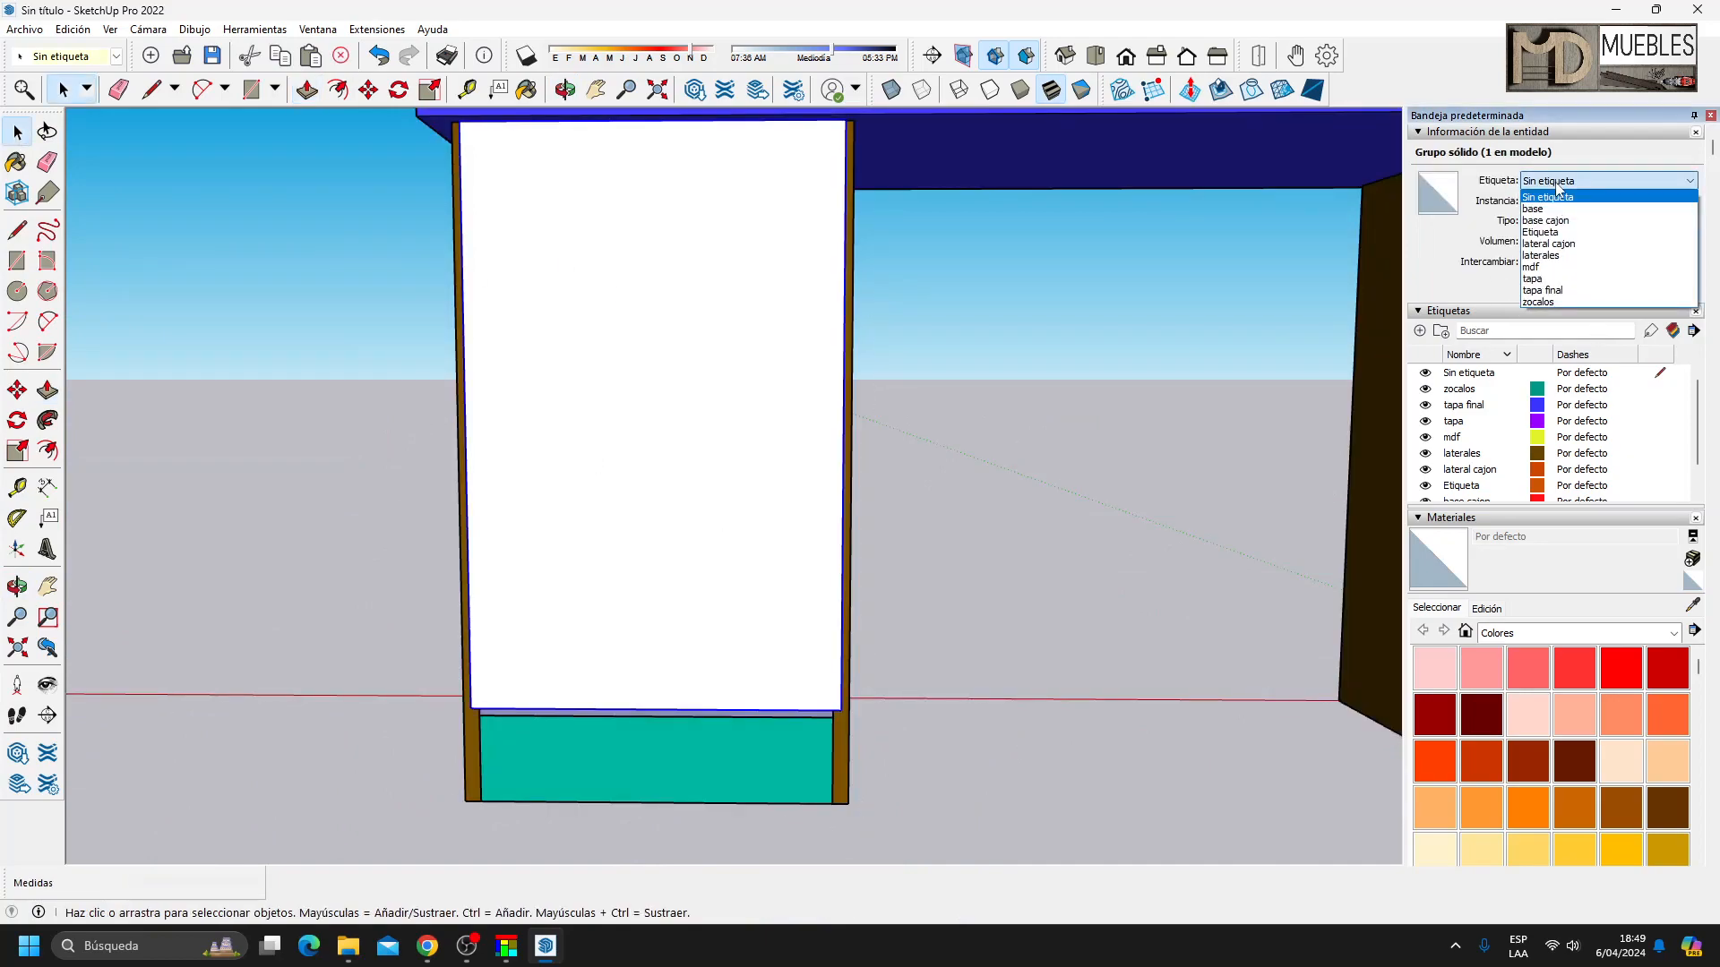
pyautogui.click(1533, 267)
# Paste a copy of the mdf back panel onto the rear of the other cabinet at its lower corner.
pyautogui.moveTo(554, 367); pyautogui.dragTo(621, 412, button='middle')
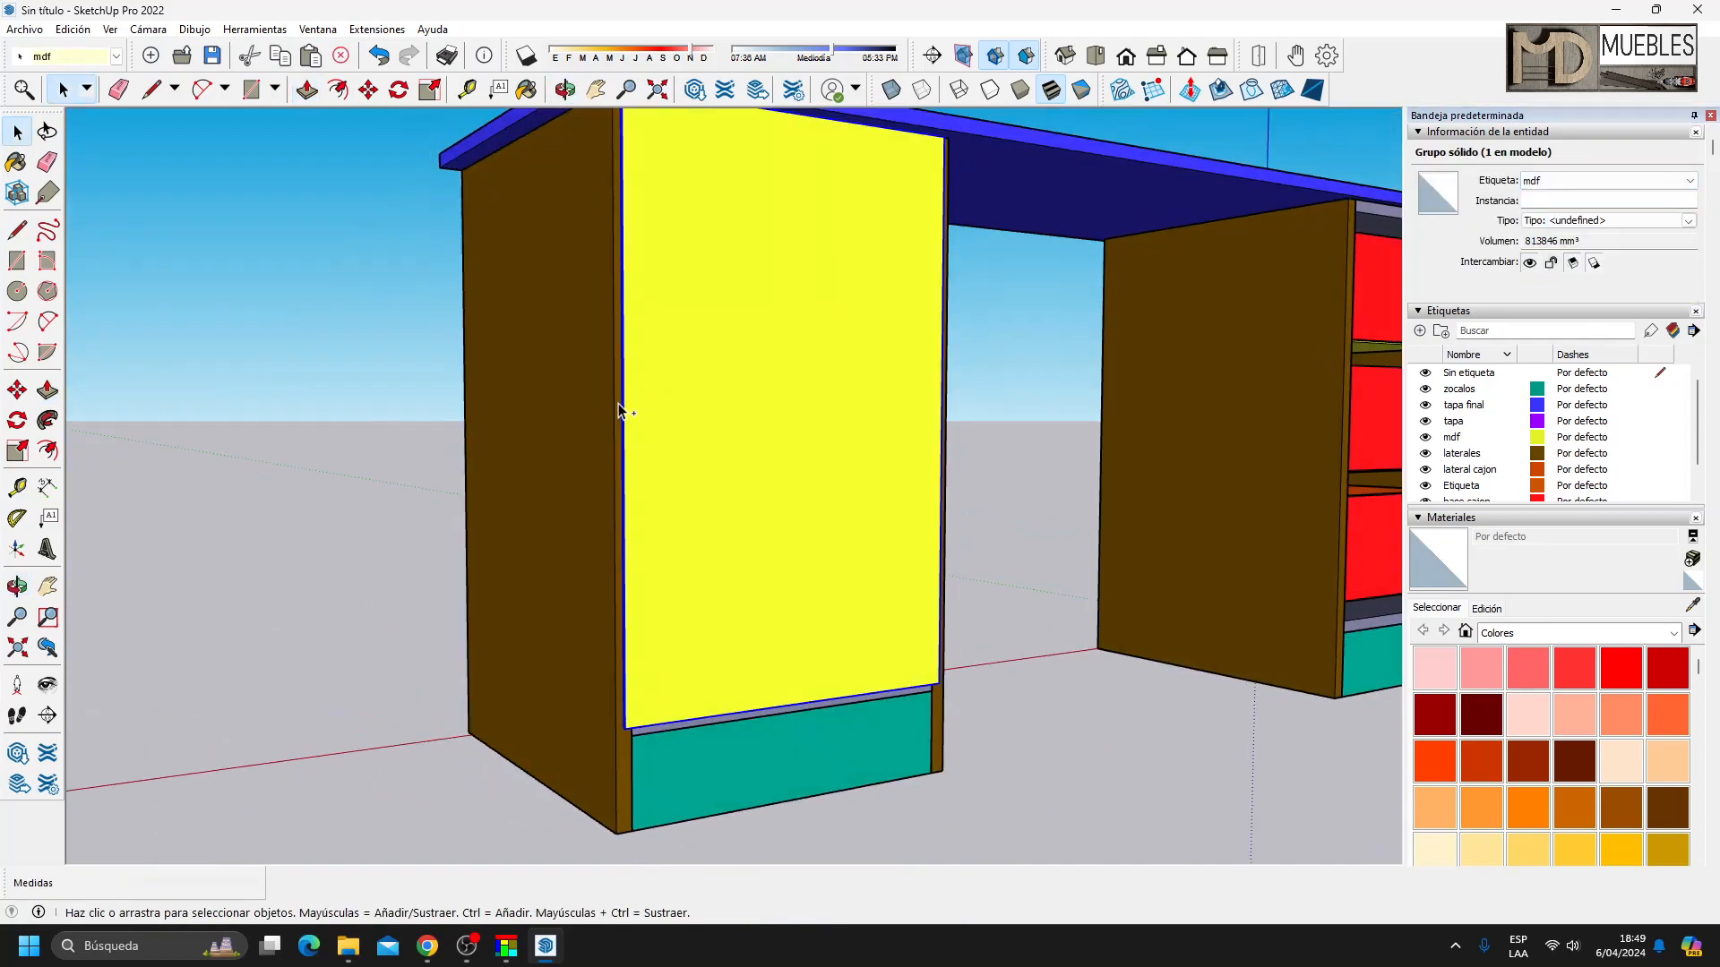
pyautogui.hotkey('ctrl', 'v')
pyautogui.scroll(-2, 715, 448)
pyautogui.moveTo(715, 448); pyautogui.dragTo(1201, 614, button='middle')
pyautogui.scroll(4, 1144, 604)
pyautogui.scroll(2, 1144, 604)
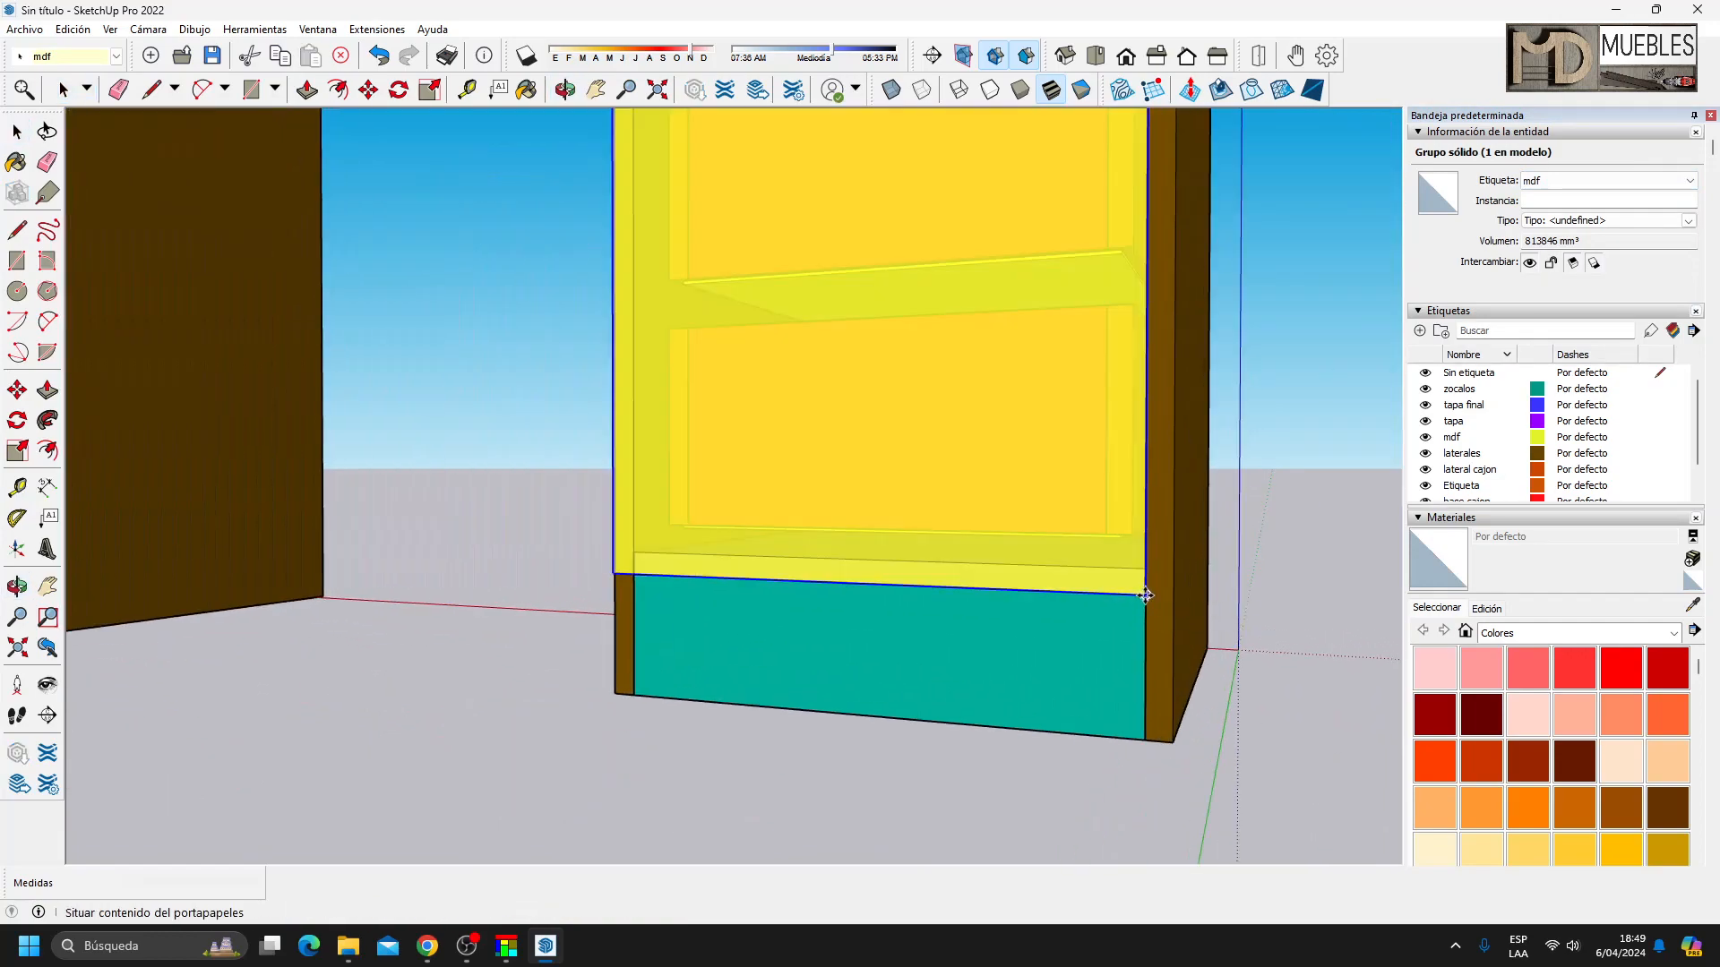
pyautogui.click(1147, 597)
# Move the pasted back panel 9 mm sideways over the side panel's edge, then raise it to partly uncover the base panel's edge.
pyautogui.scroll(3, 1146, 595)
pyautogui.click(1146, 596)
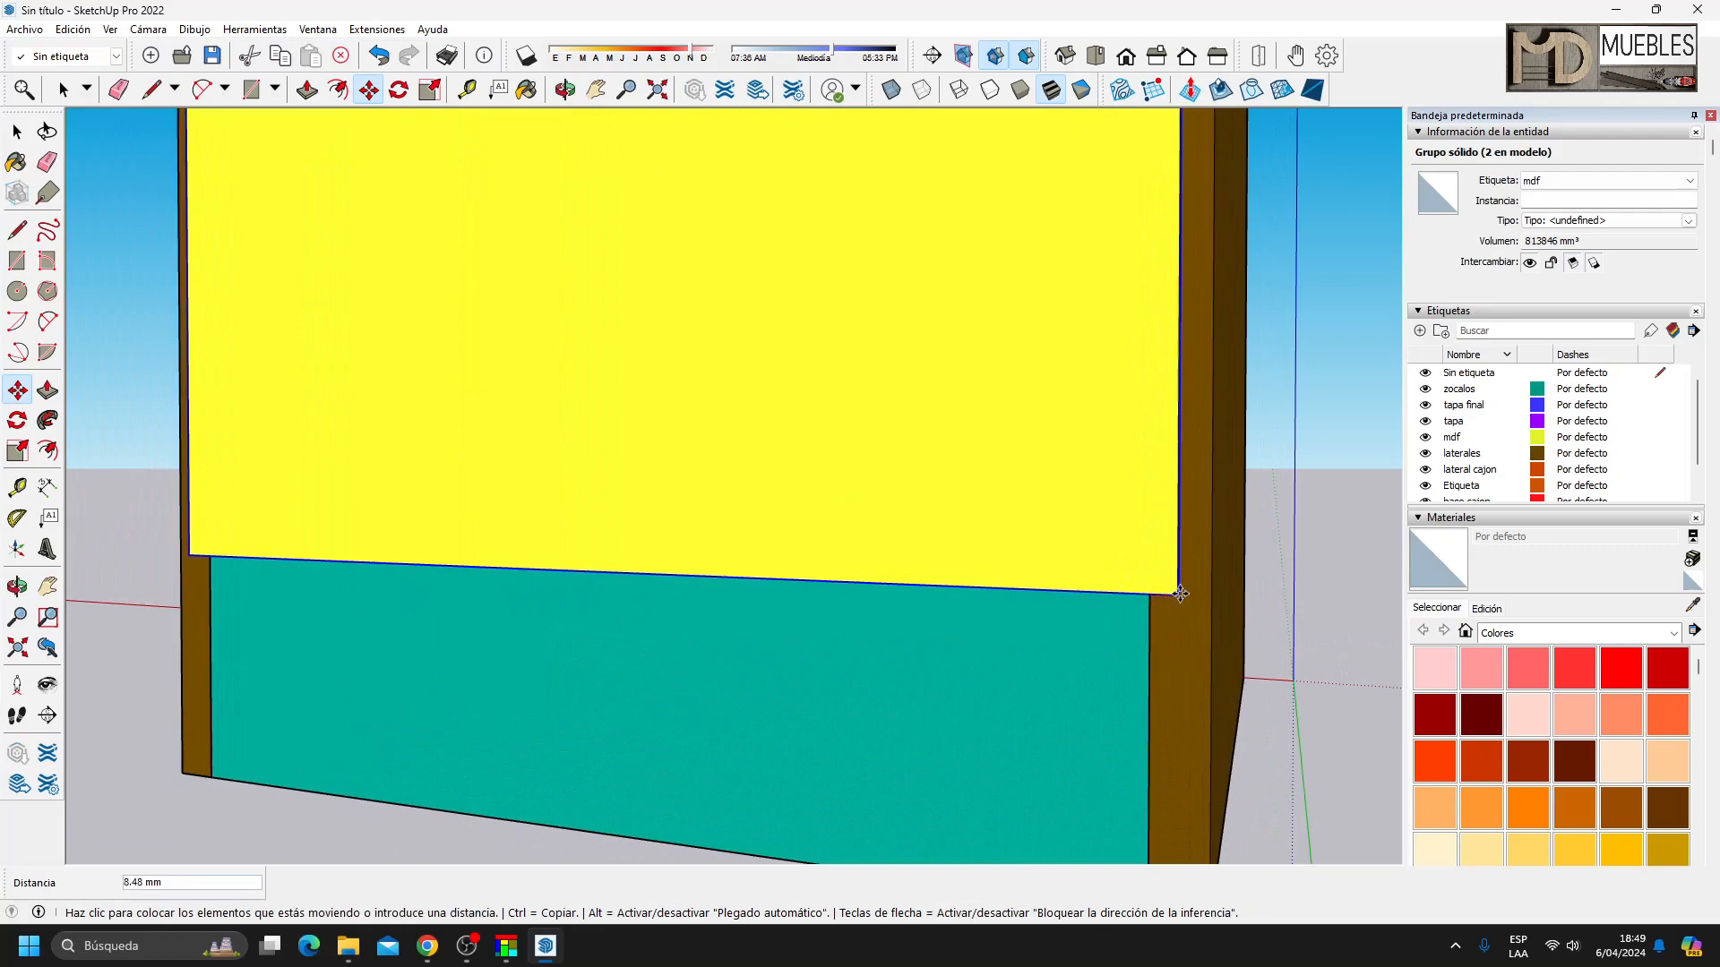
pyautogui.write('9')
pyautogui.press('Return')
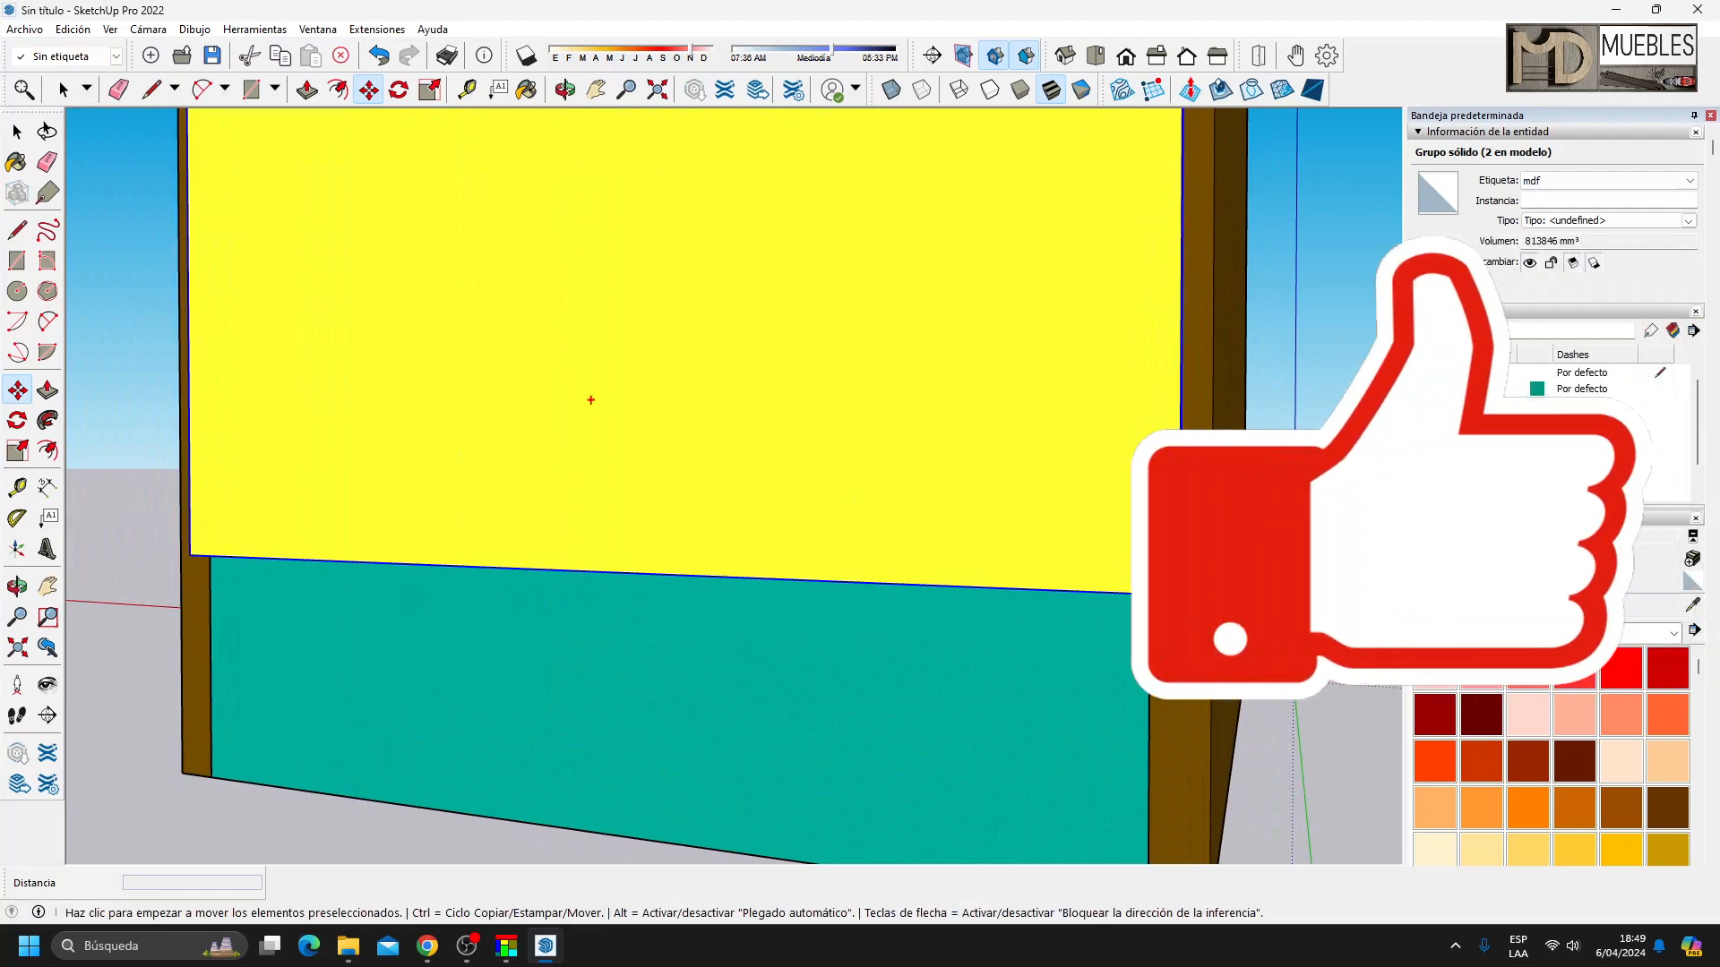
pyautogui.click(1182, 594)
pyautogui.click(1182, 560)
pyautogui.scroll(-5, 1065, 806)
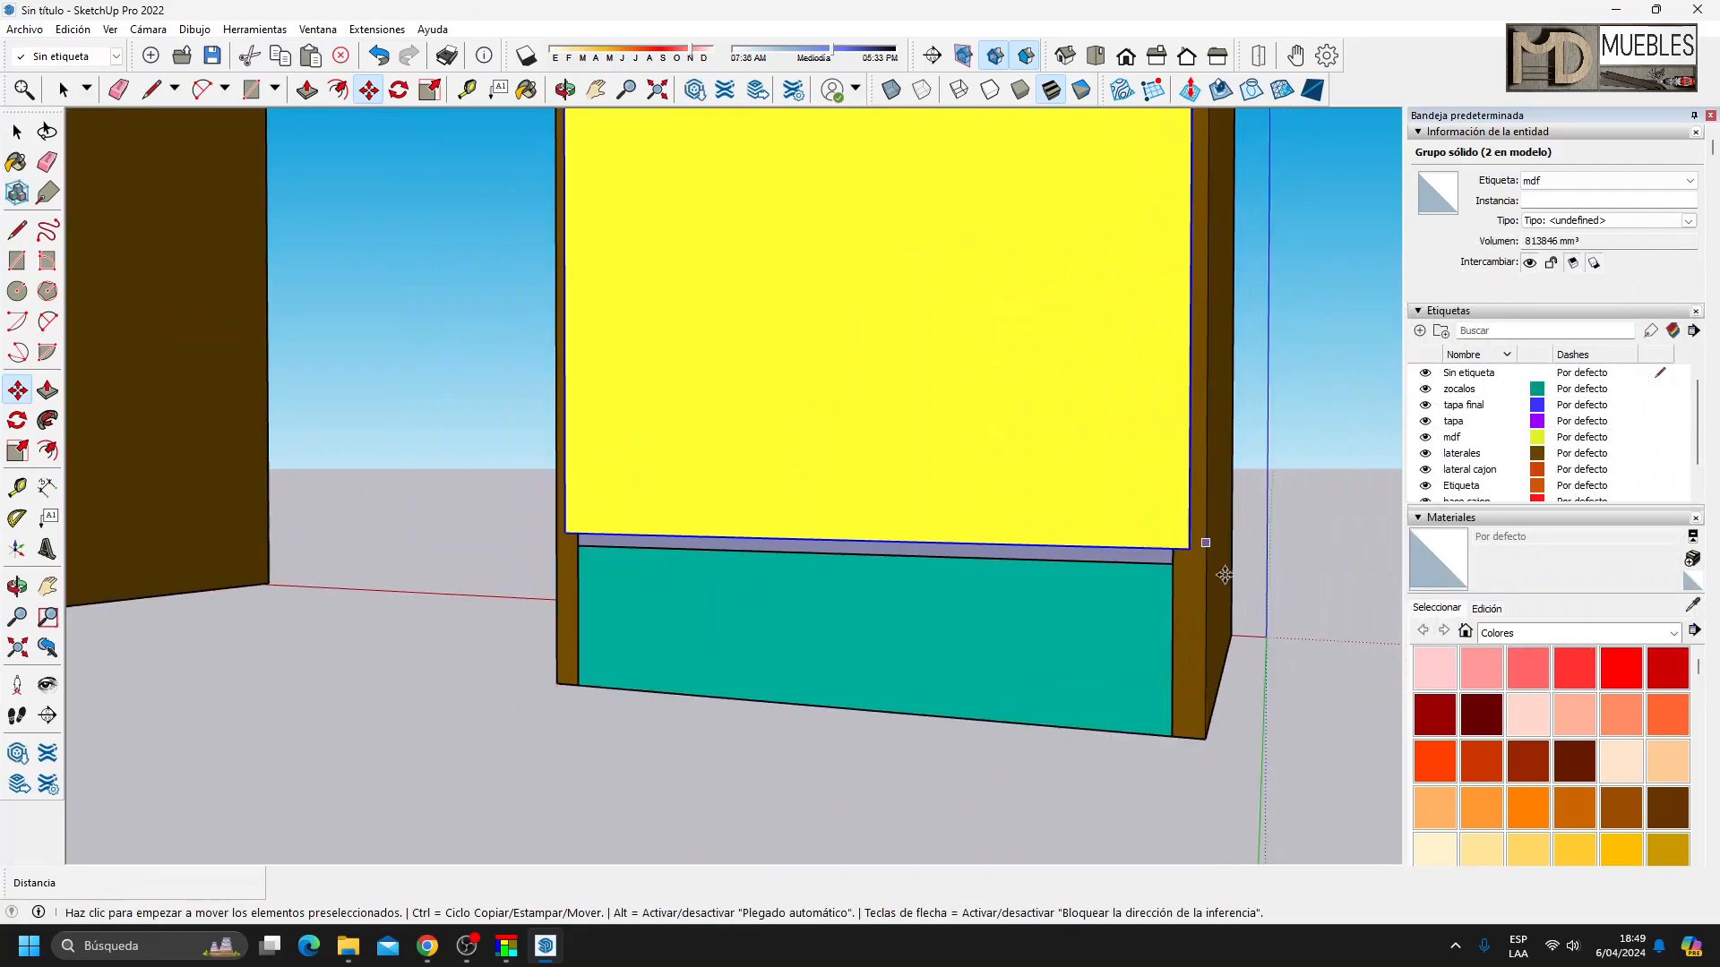
pyautogui.moveTo(753, 562); pyautogui.dragTo(1167, 622, button='middle')
# Deselect the back panel and turn off colouring by tag for the desk.
pyautogui.press('space')
pyautogui.click(692, 391)
pyautogui.moveTo(172, 372); pyautogui.dragTo(1110, 441, button='middle')
pyautogui.scroll(-2, 658, 489)
pyautogui.moveTo(657, 489); pyautogui.dragTo(1344, 484, button='middle')
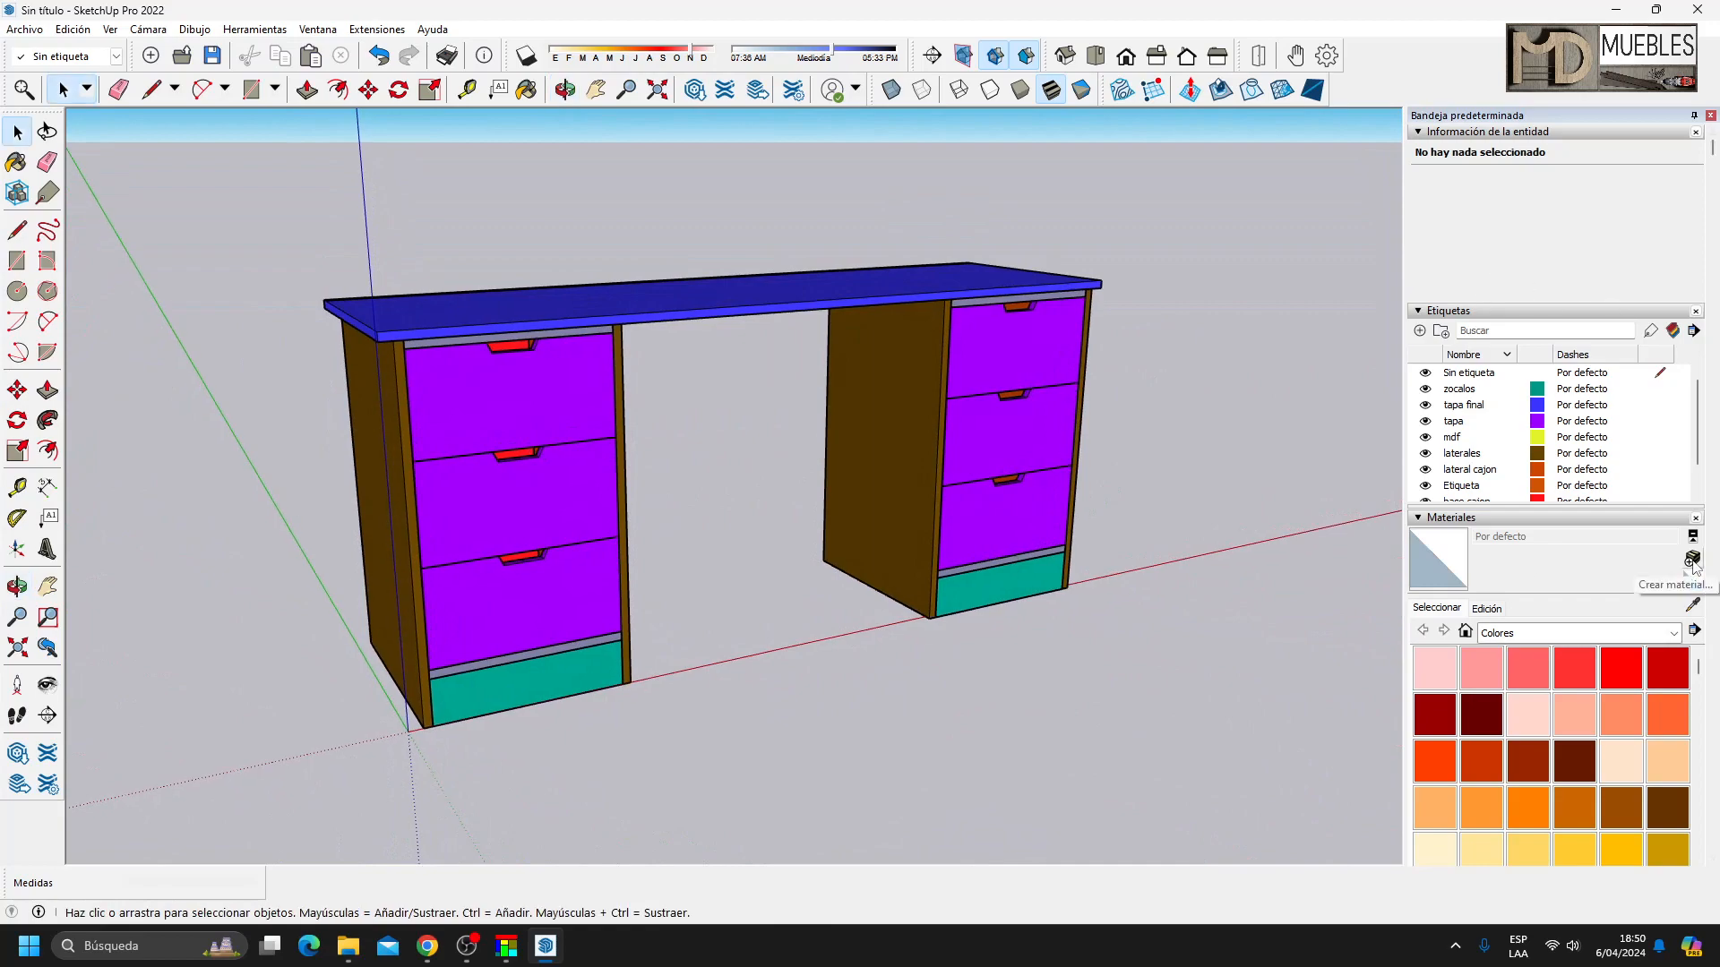
pyautogui.click(1671, 331)
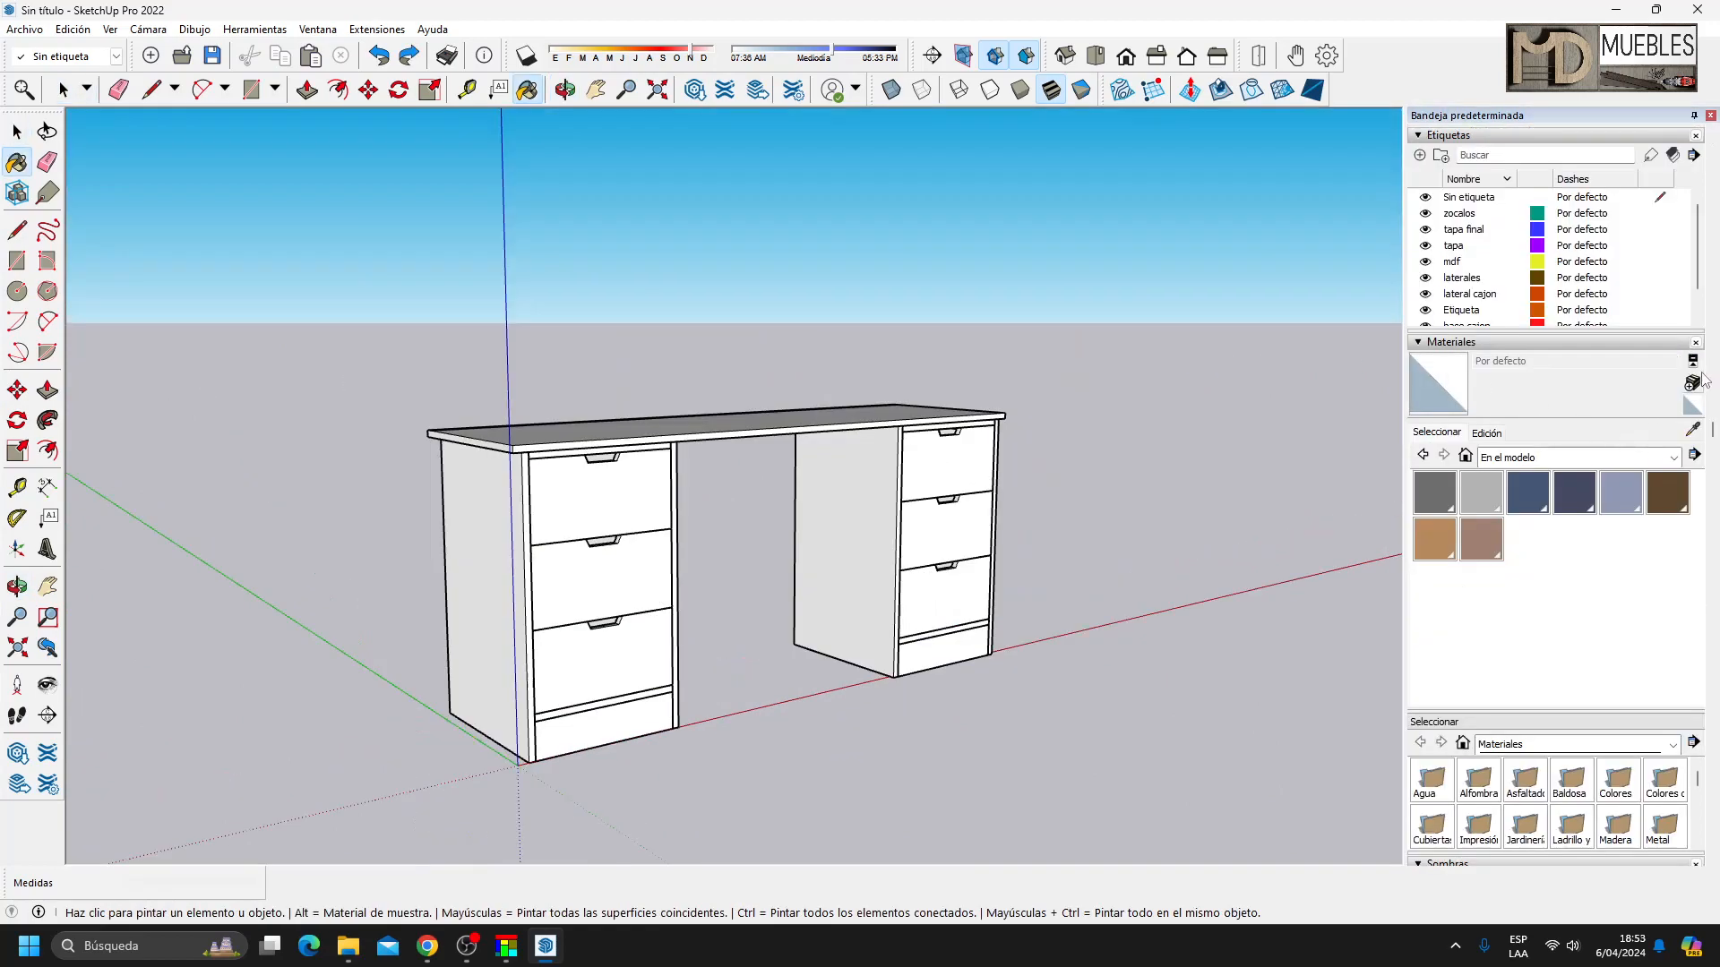
# Create a material named Milan from the milán-textura-pelikano image.
pyautogui.click(1695, 381)
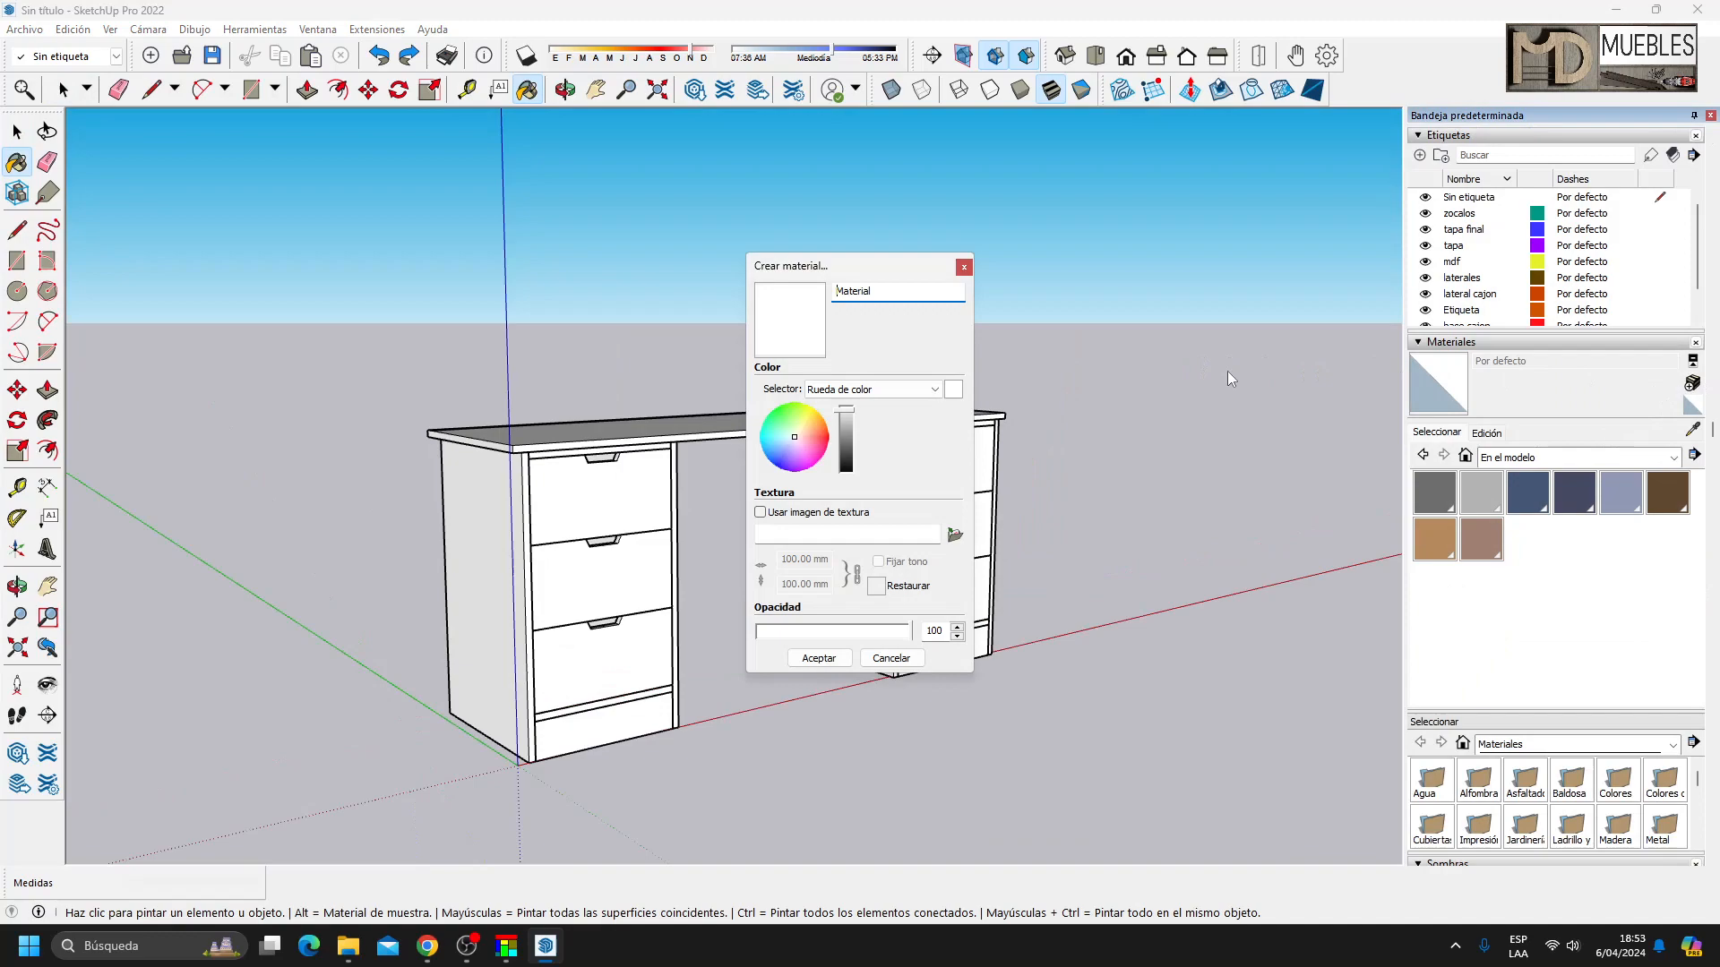
pyautogui.click(955, 535)
pyautogui.scroll(-2, 1211, 468)
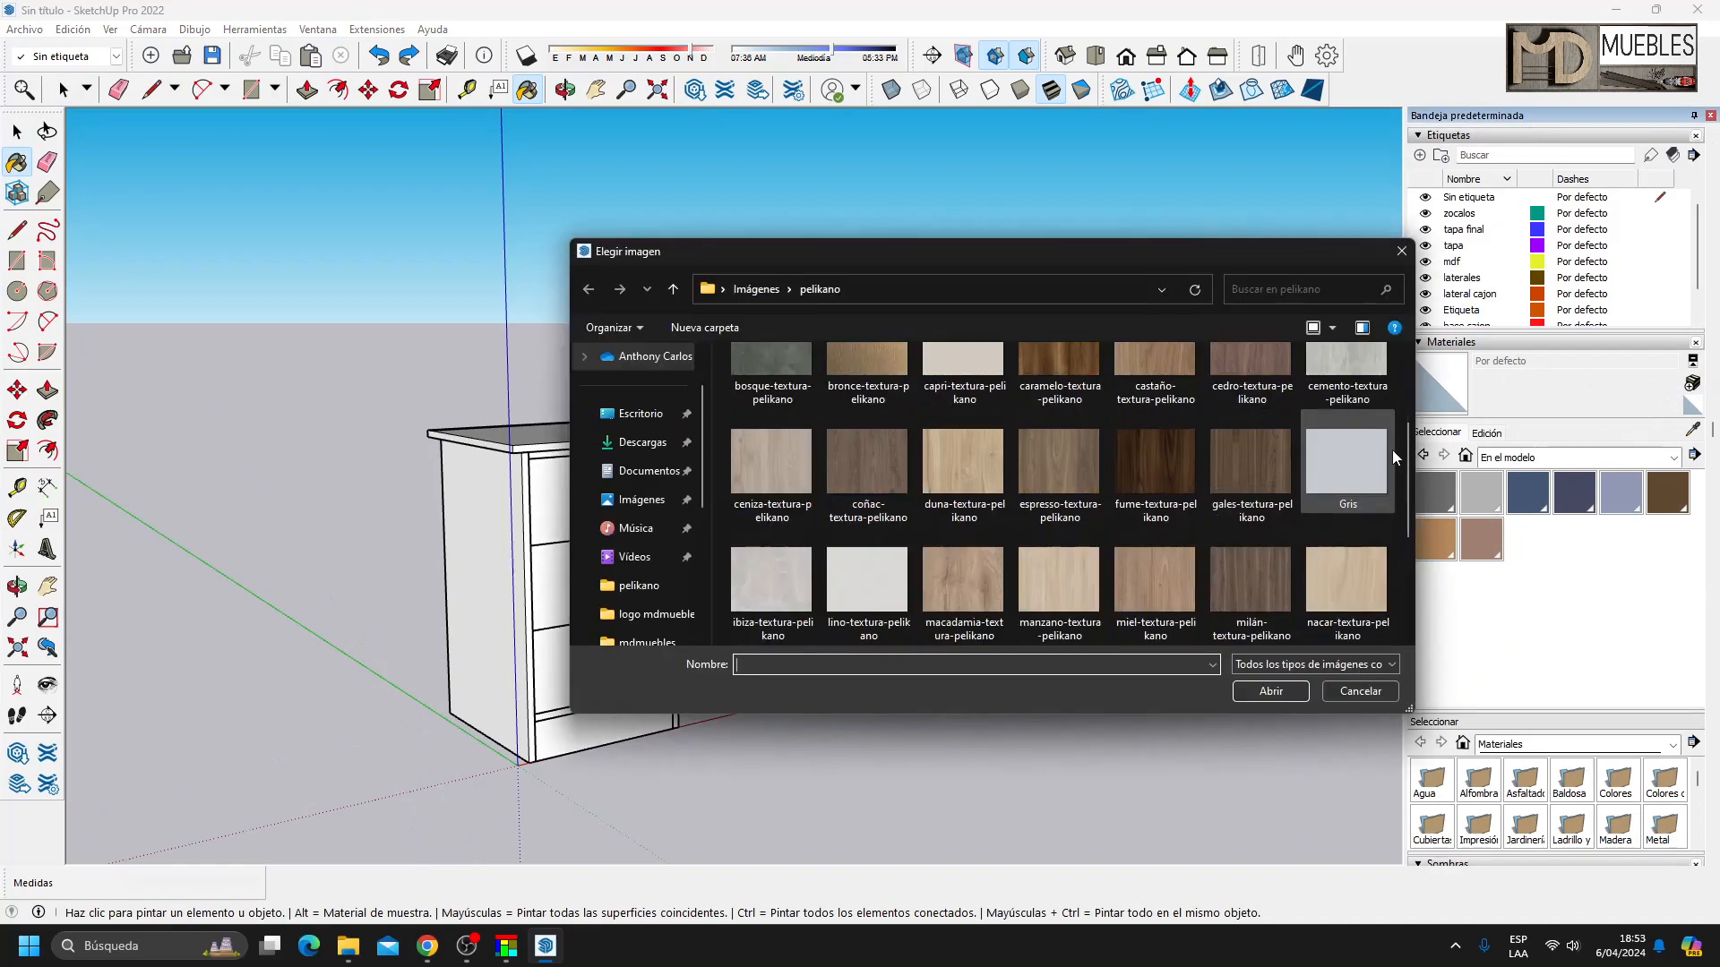
pyautogui.scroll(-1, 1069, 458)
pyautogui.click(1250, 461)
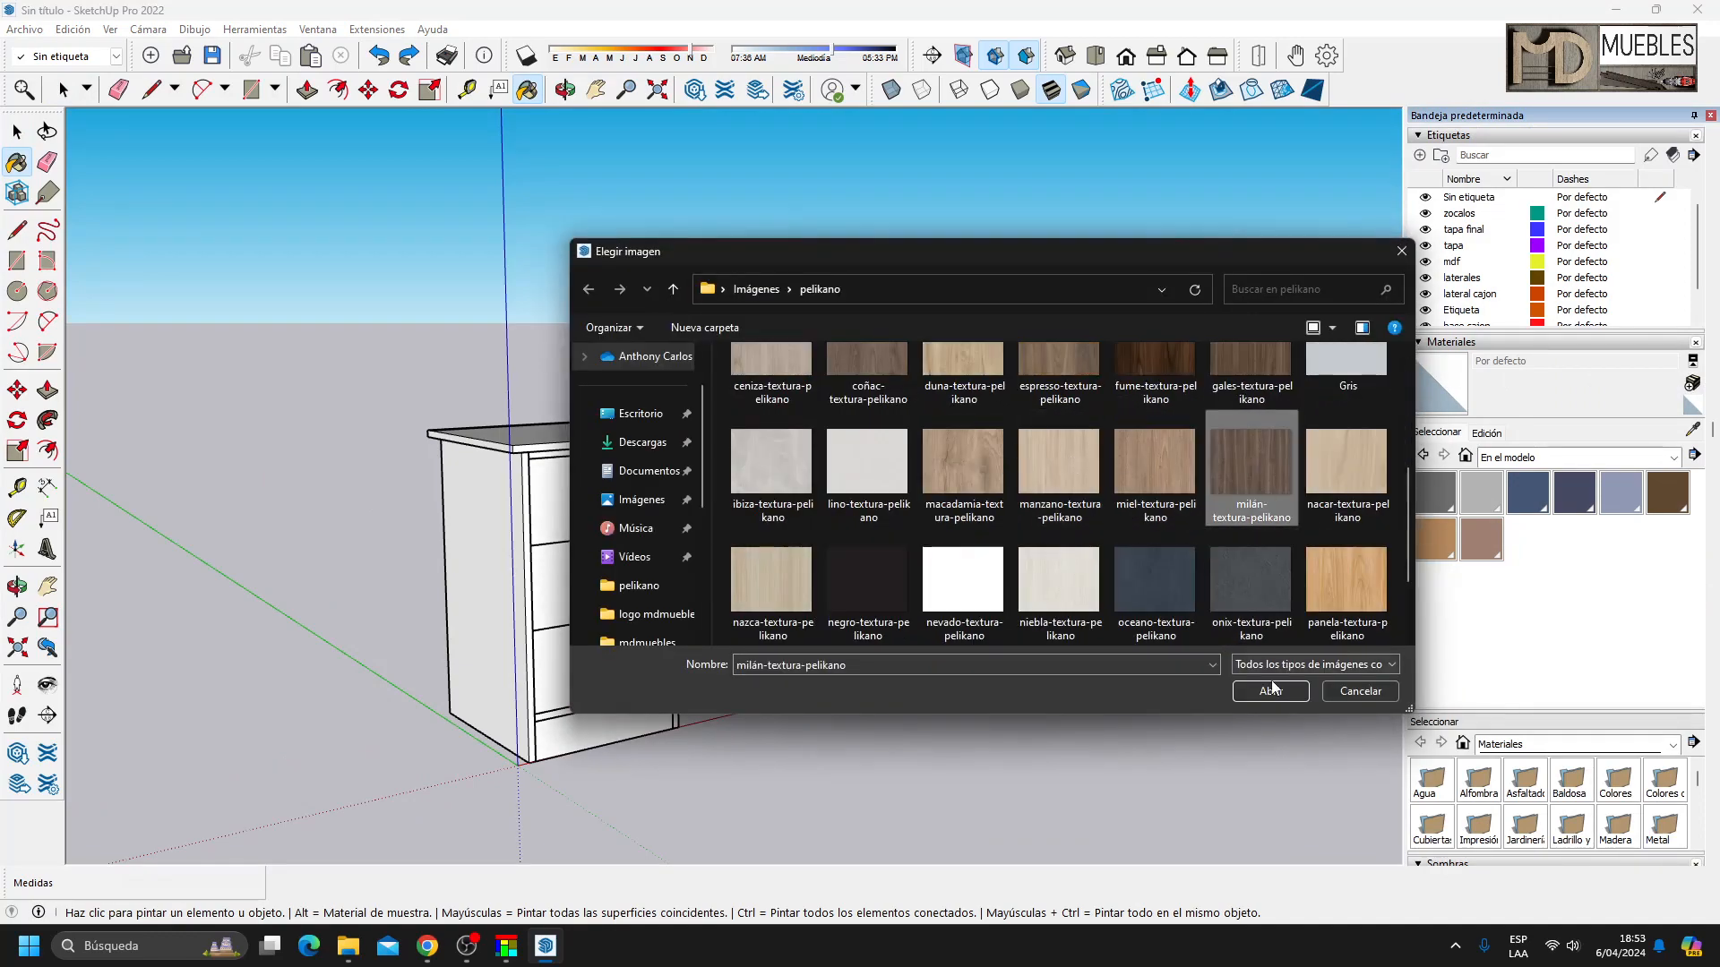
pyautogui.click(1274, 687)
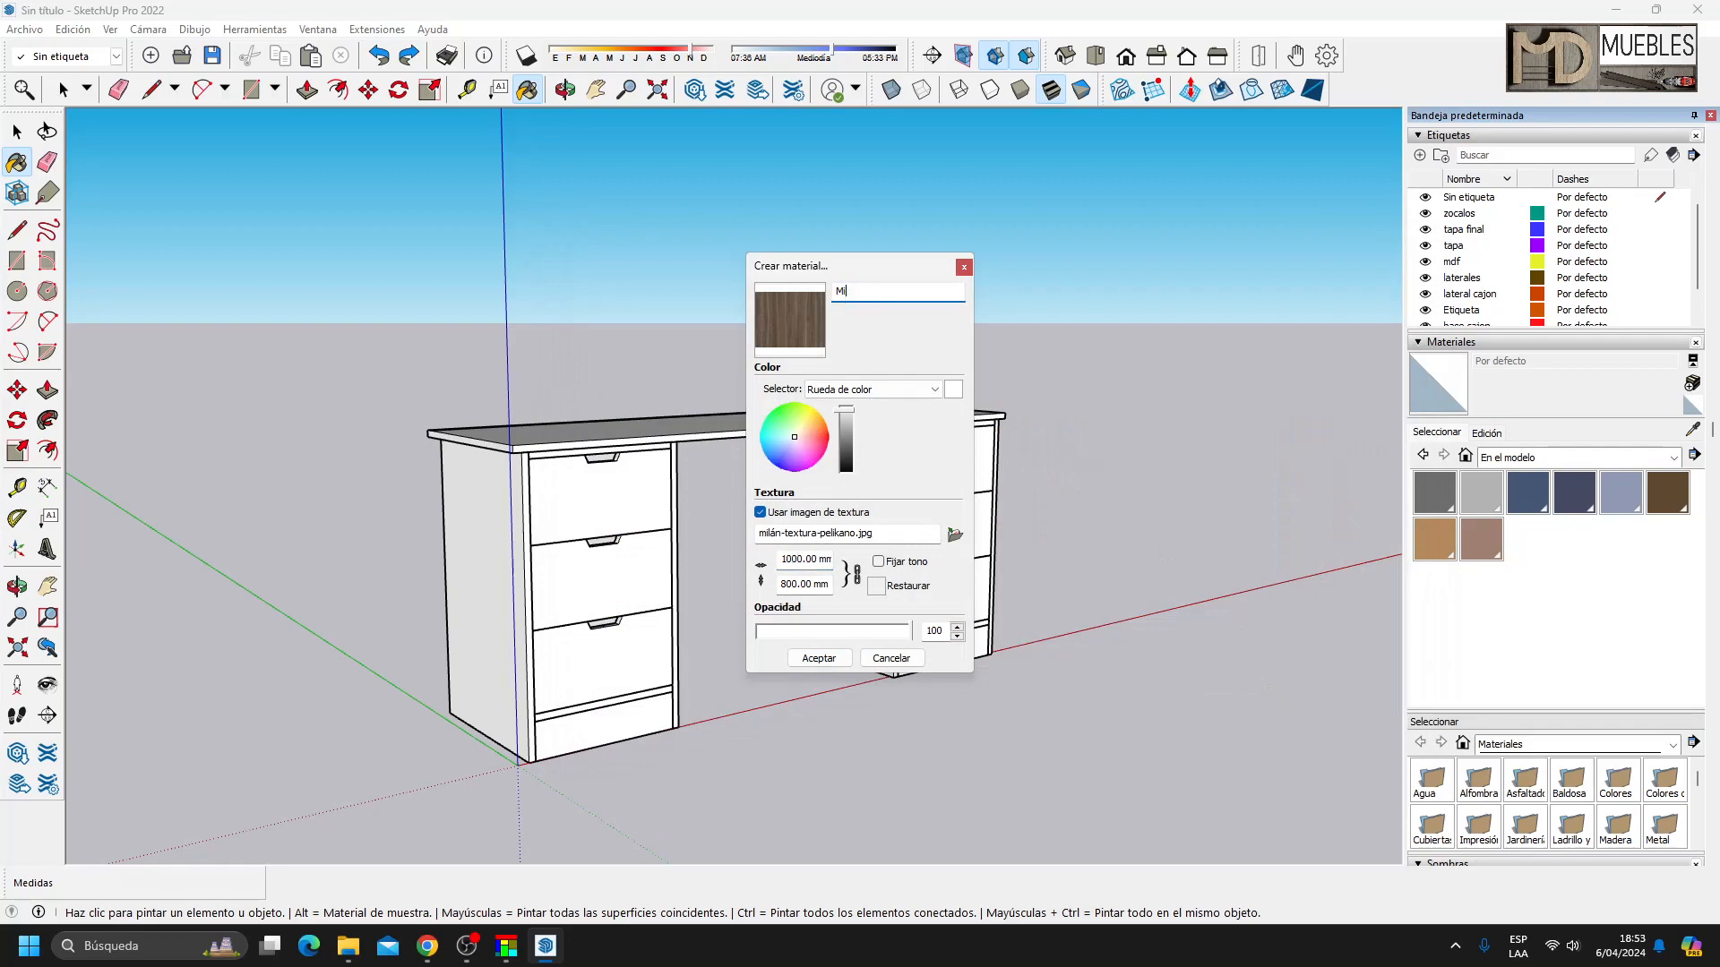
pyautogui.click(816, 658)
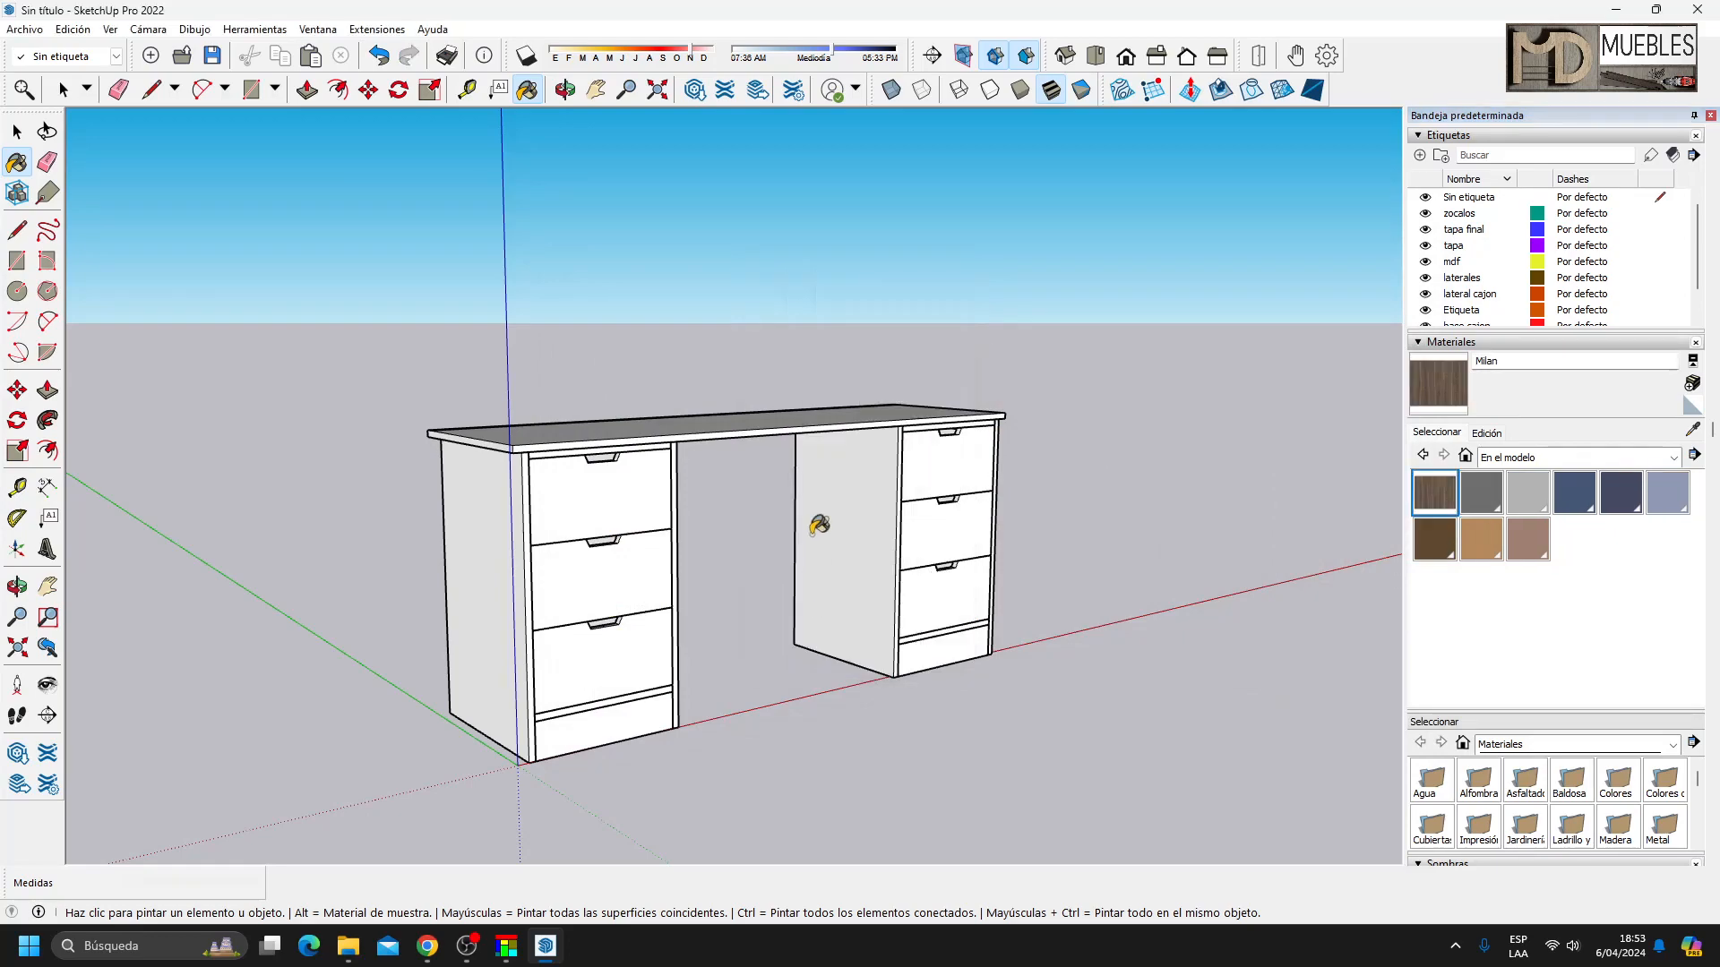
# Paint the near cabinet's outer side panel and the desk top with Milan, undoing the paint on the upper drawer front.
pyautogui.click(513, 509)
pyautogui.click(532, 429)
pyautogui.click(676, 515)
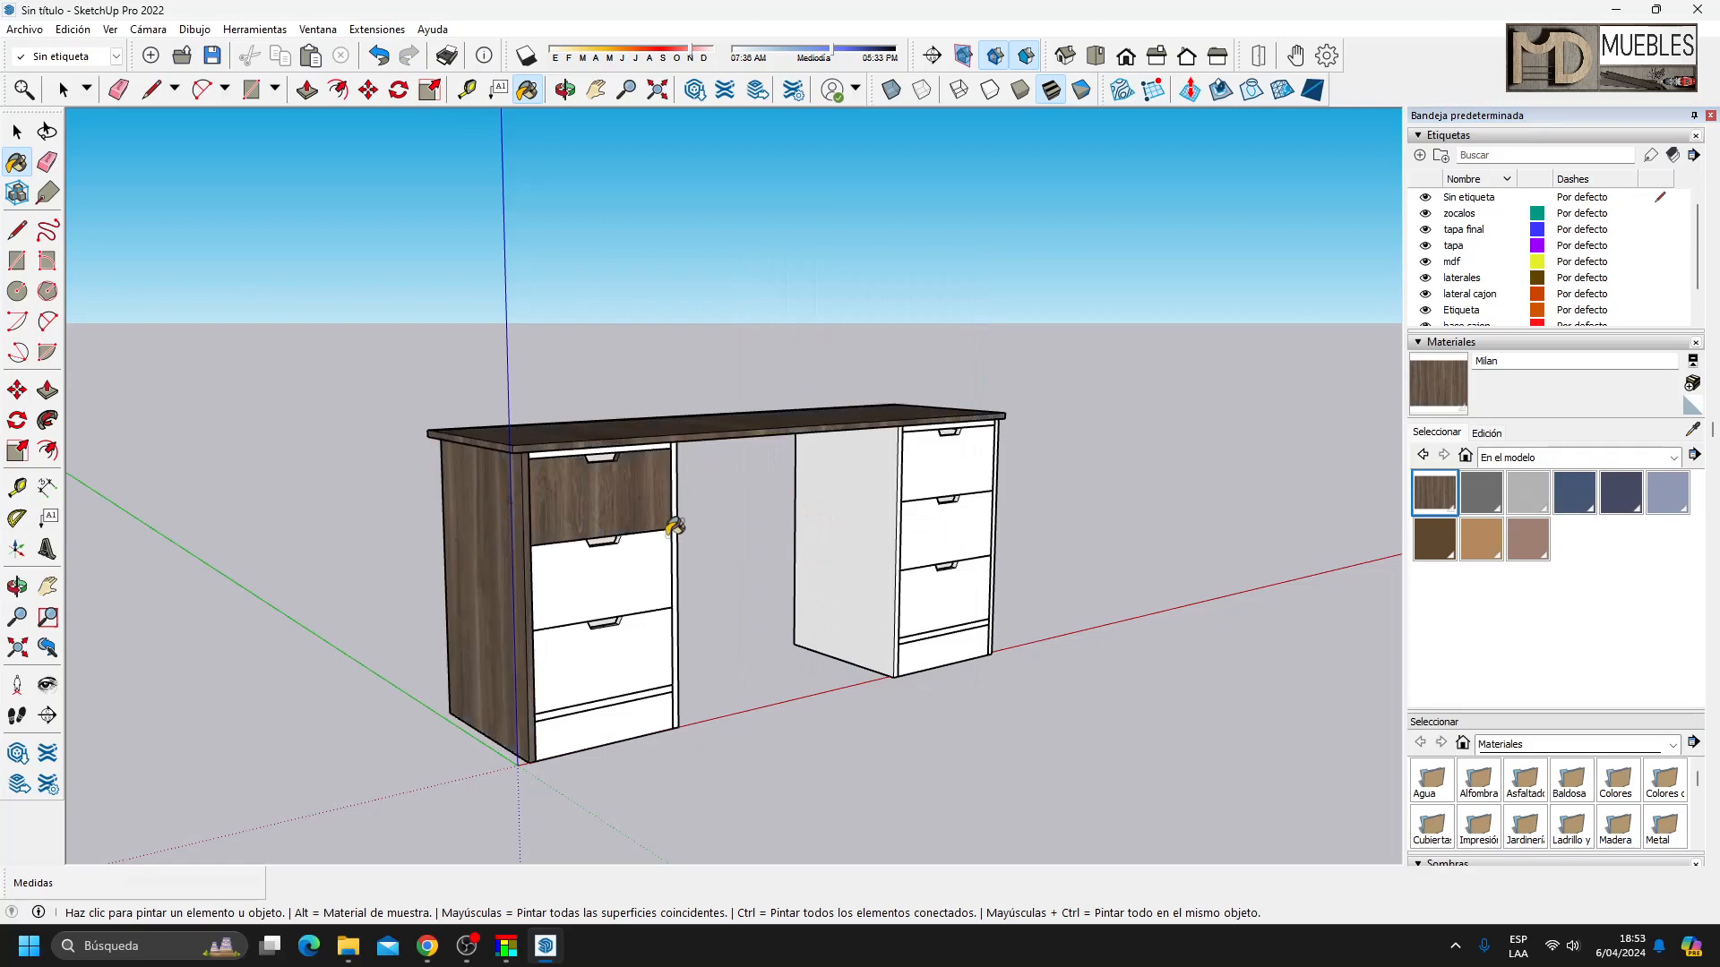
pyautogui.hotkey('ctrl', 'z')
pyautogui.scroll(3, 678, 483)
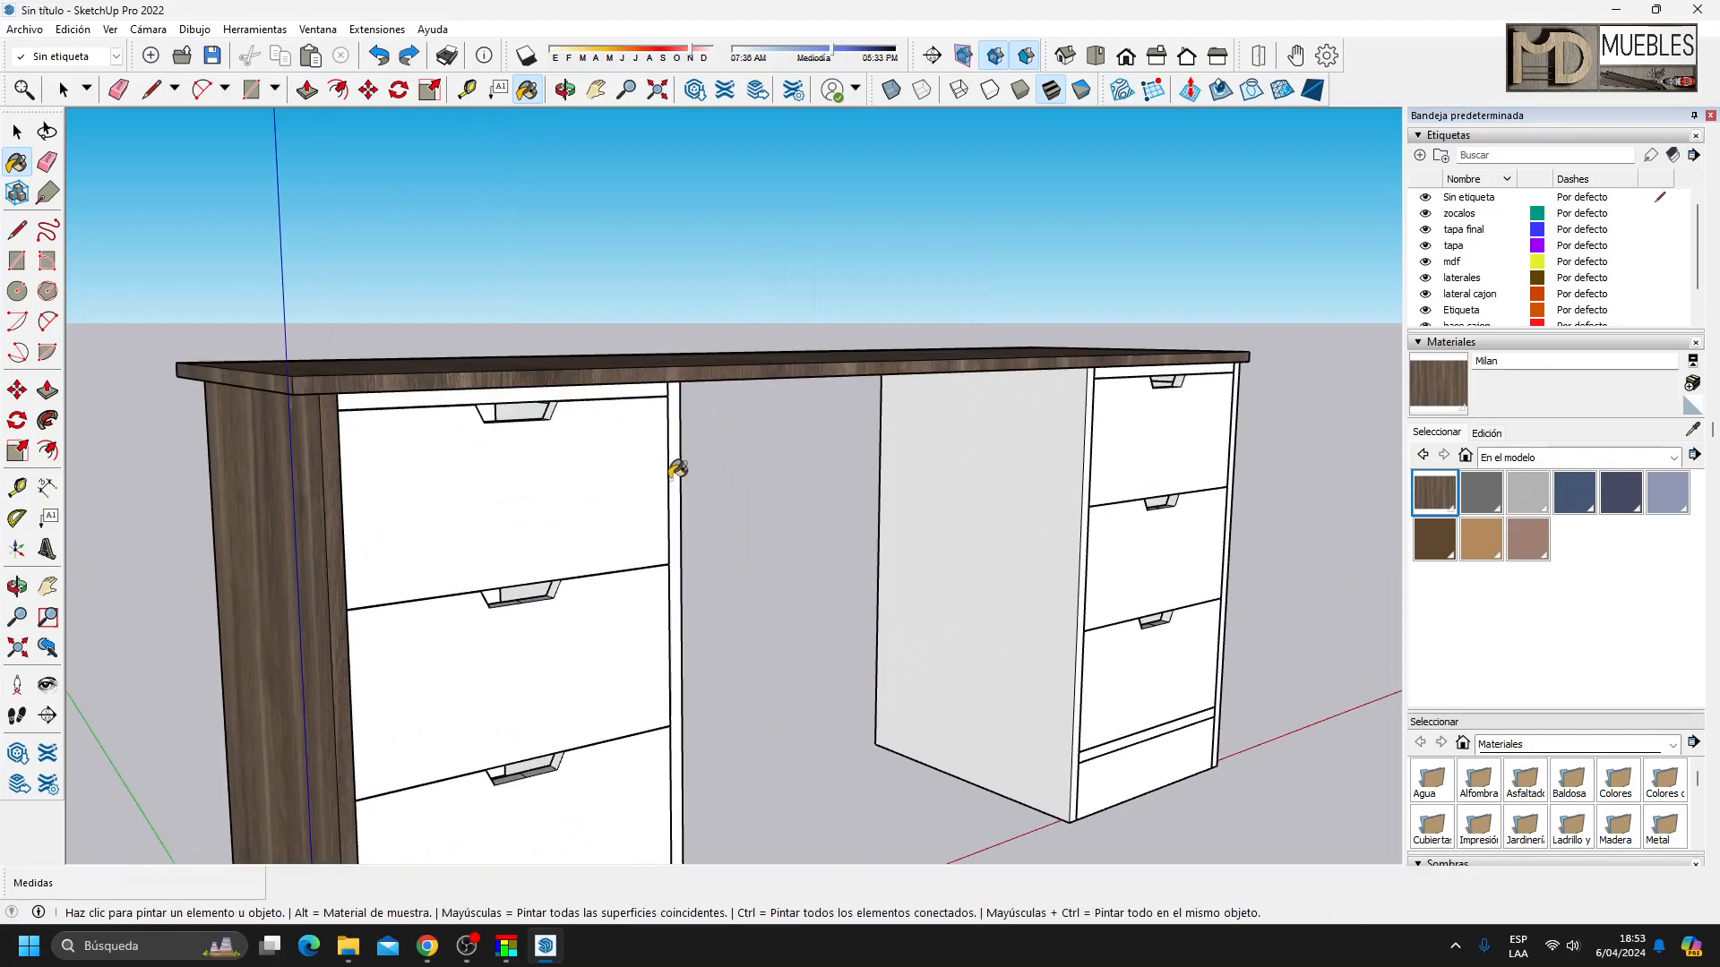
# Paint the front top rails and the remaining side panels of both cabinets with Milan.
pyautogui.click(641, 394)
pyautogui.click(678, 398)
pyautogui.click(976, 491)
pyautogui.scroll(3, 1162, 360)
pyautogui.click(1162, 361)
pyautogui.click(1290, 374)
pyautogui.scroll(-3, 1026, 320)
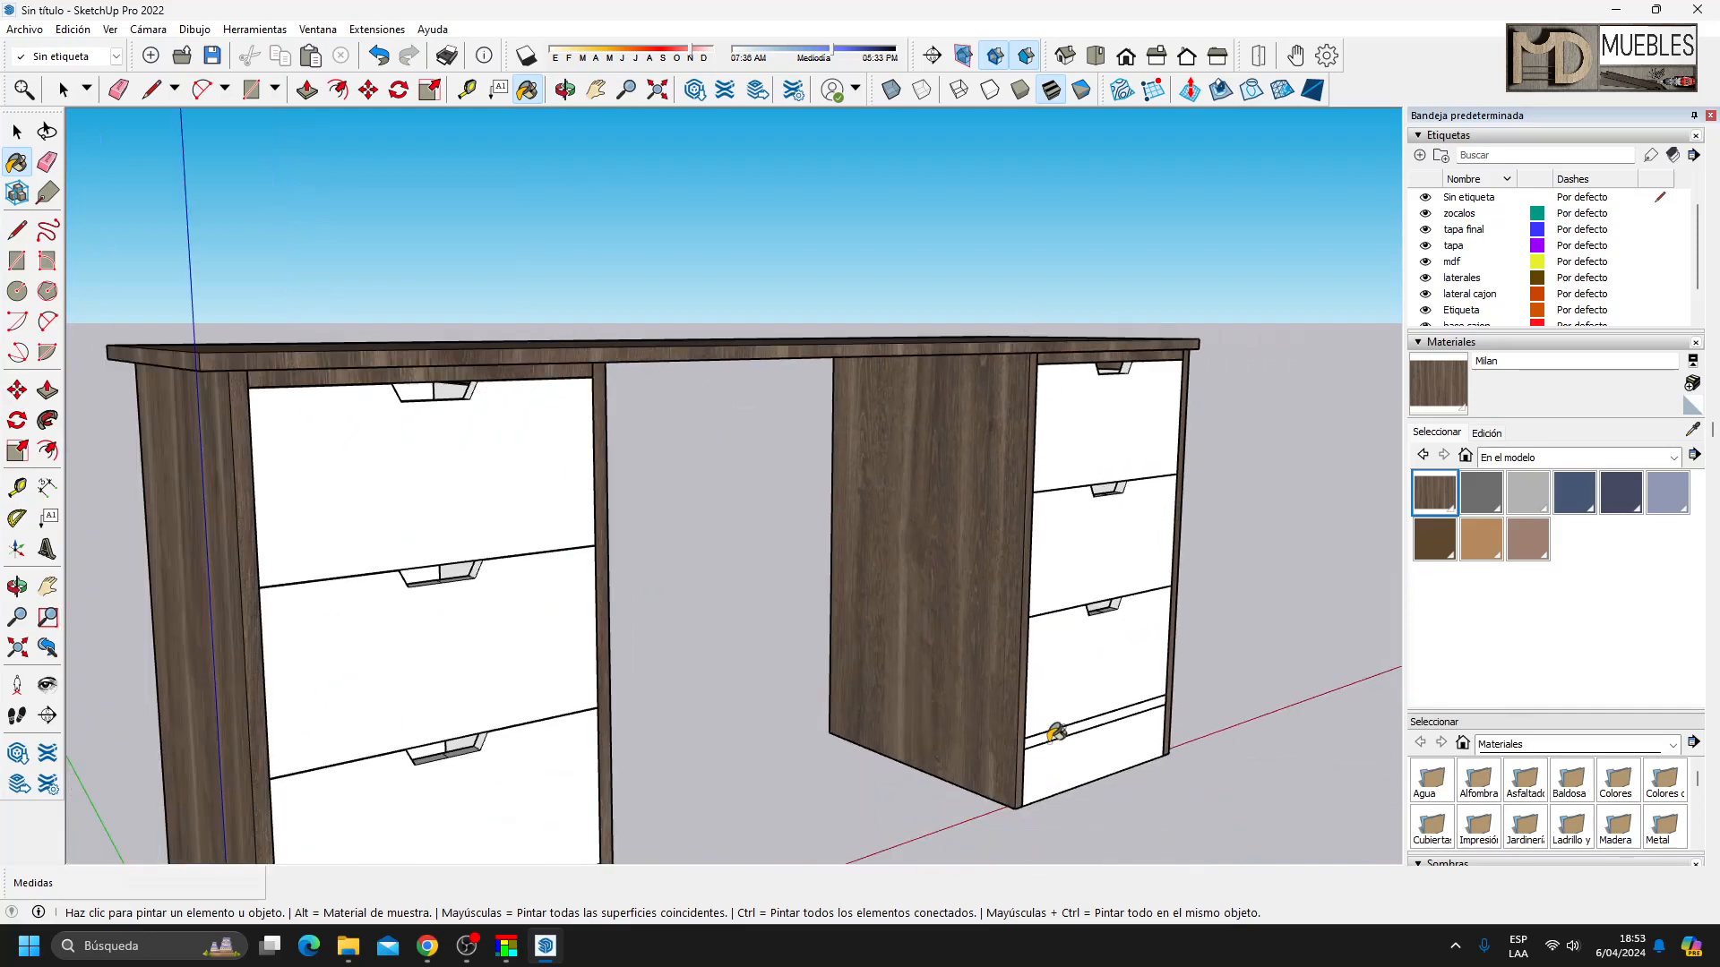
# Paint the base panels and front plinths of both cabinets with Milan.
pyautogui.click(1052, 740)
pyautogui.scroll(-3, 690, 752)
pyautogui.scroll(4, 591, 788)
pyautogui.click(566, 744)
pyautogui.click(573, 793)
# Paint the rear plinths of both cabinets with Milan.
pyautogui.scroll(-4, 573, 793)
pyautogui.moveTo(419, 614); pyautogui.dragTo(1171, 614, button='middle')
pyautogui.click(806, 740)
pyautogui.click(554, 619)
pyautogui.moveTo(1047, 569); pyautogui.dragTo(472, 564, button='middle')
pyautogui.moveTo(977, 531); pyautogui.dragTo(840, 552, button='middle')
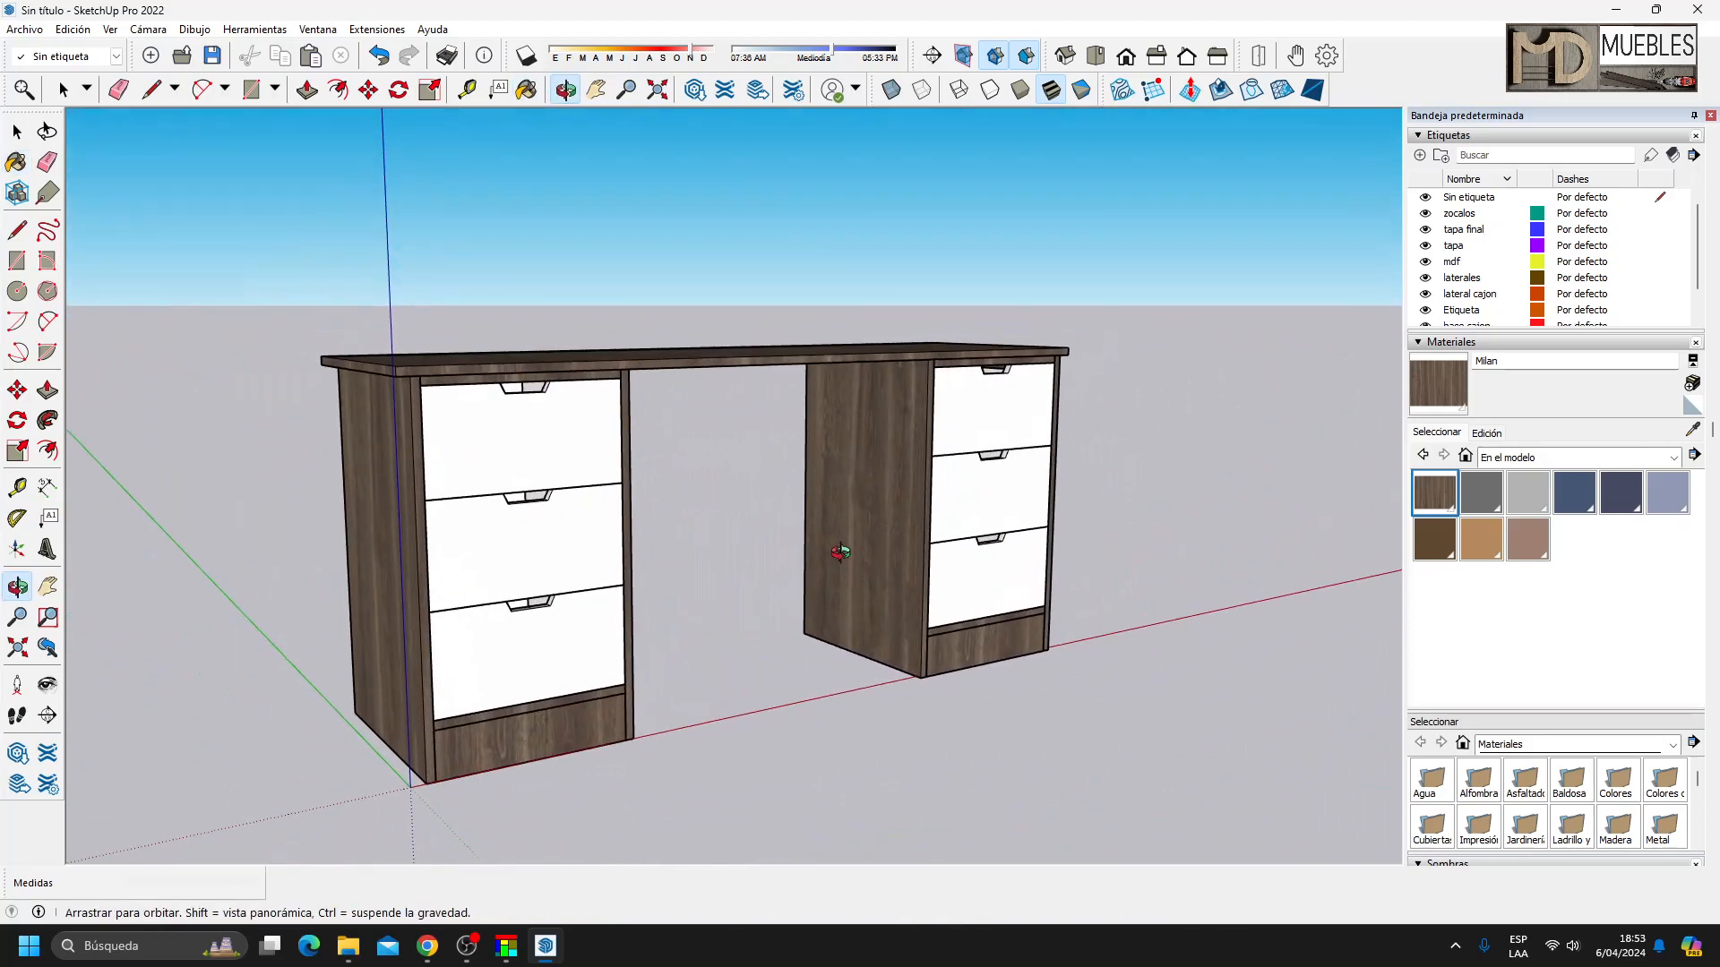
# Create a material named duna from the duna-textura-pelikano image.
pyautogui.click(1692, 385)
pyautogui.click(955, 535)
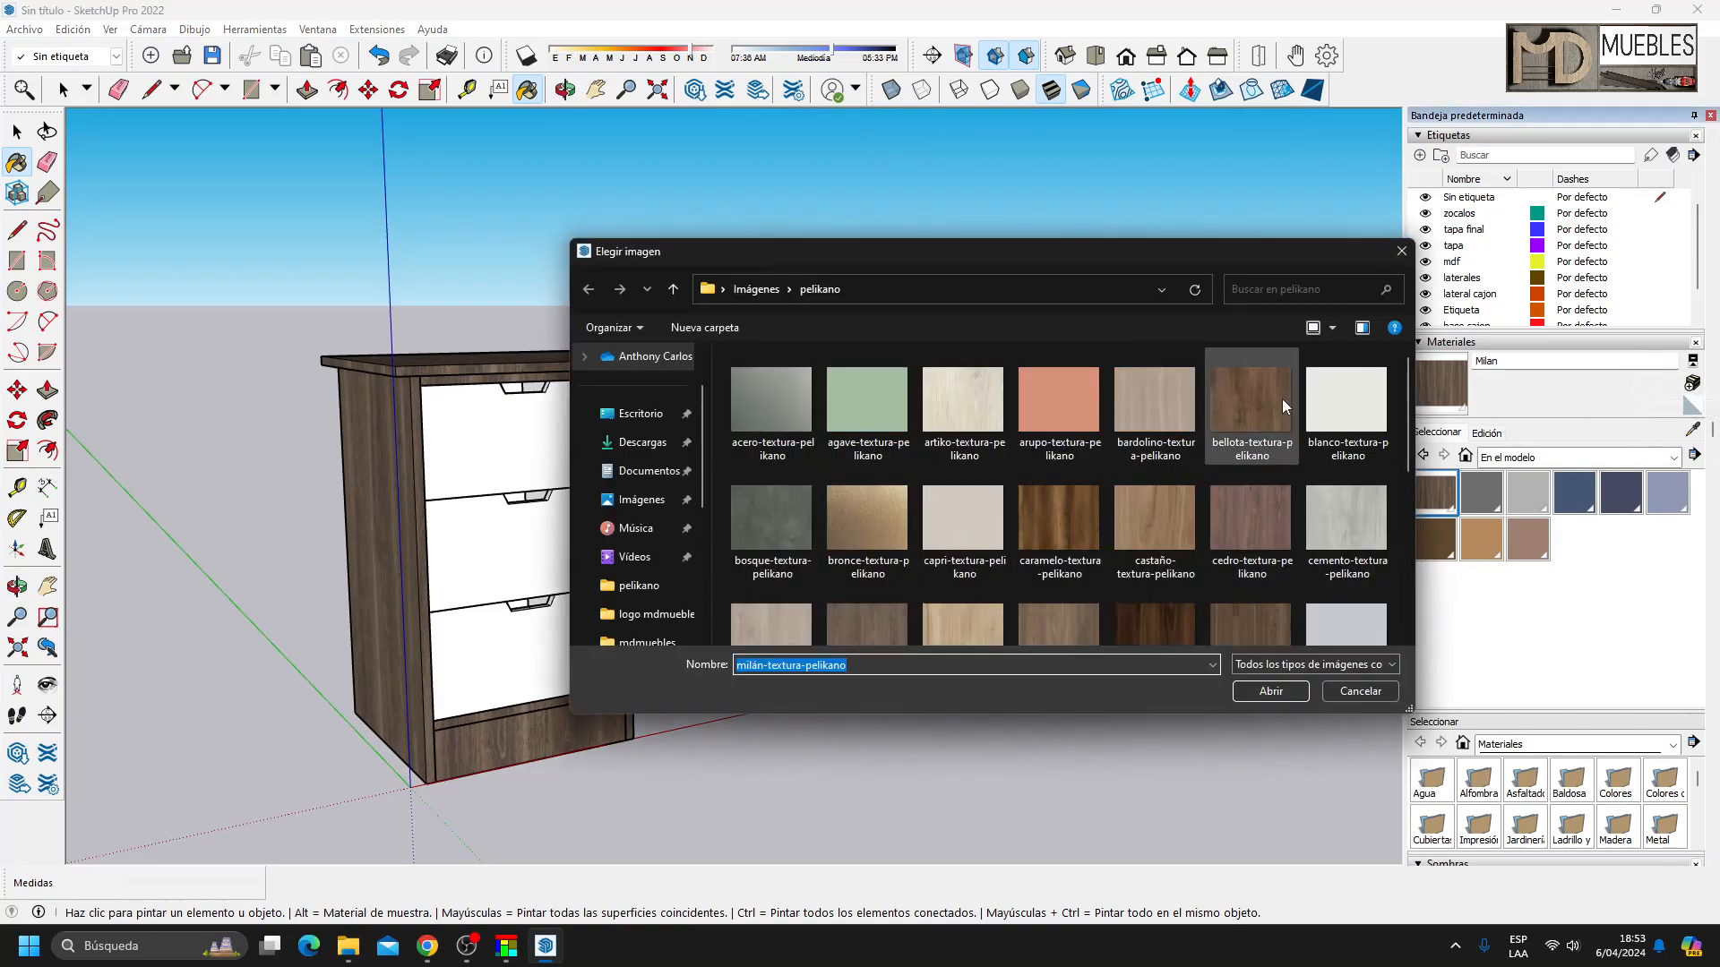
pyautogui.scroll(-1, 1245, 417)
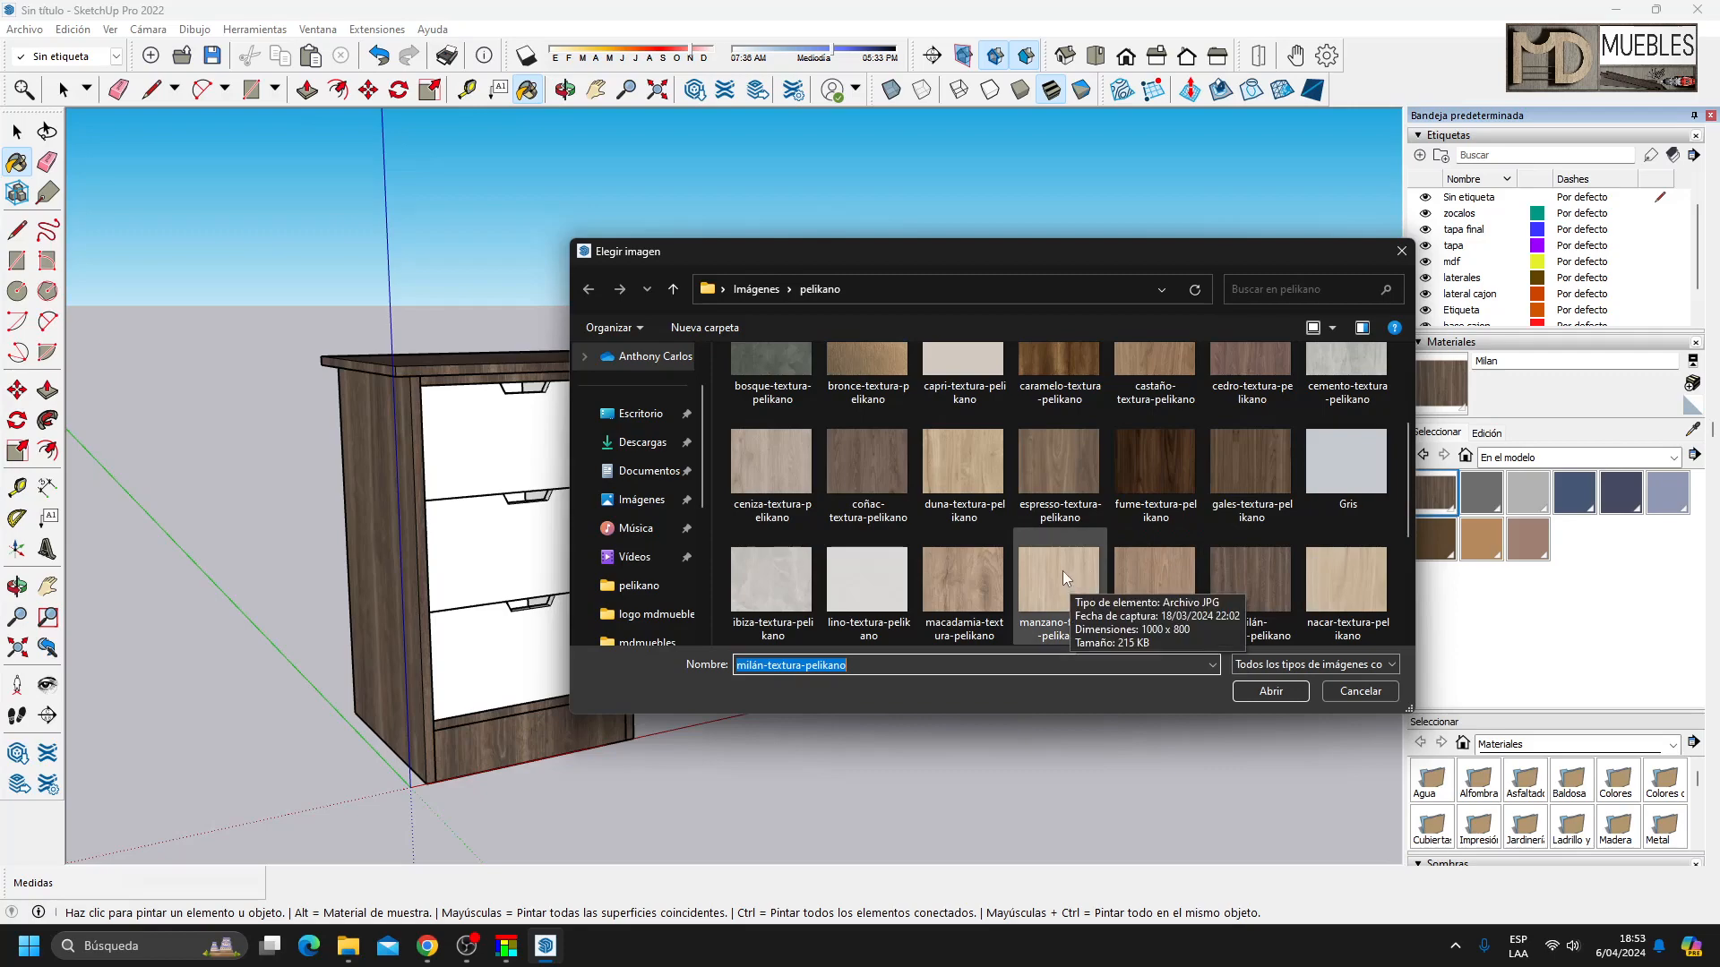
pyautogui.click(965, 475)
pyautogui.click(1271, 691)
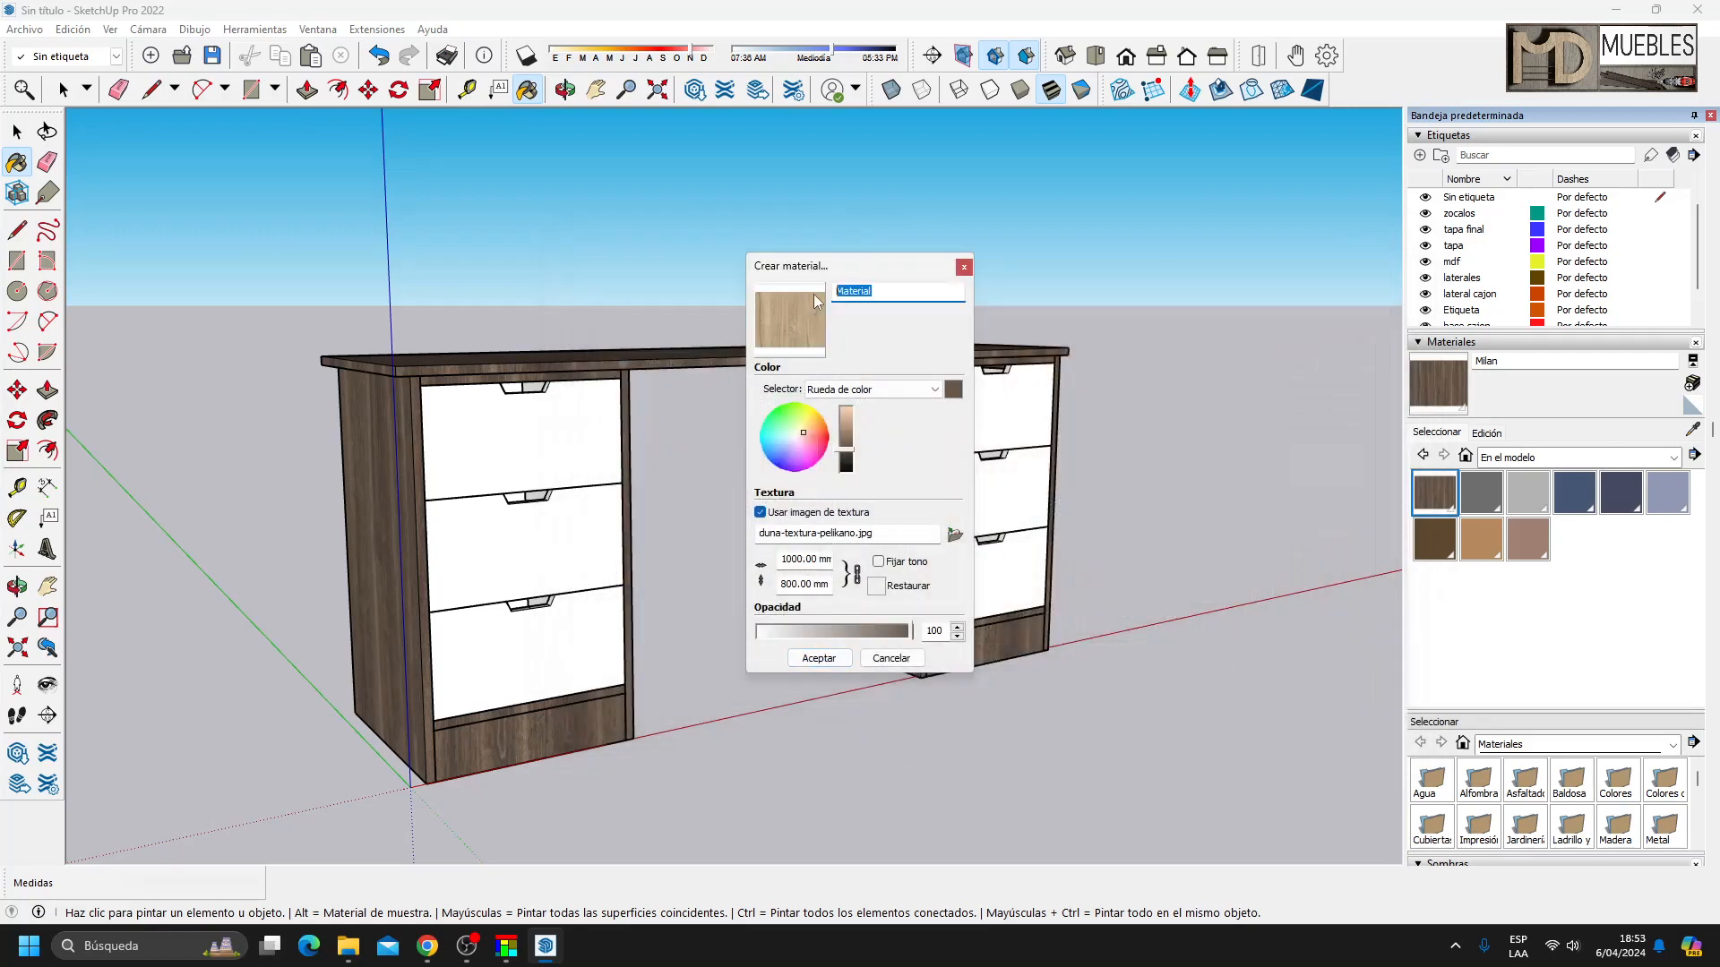
pyautogui.click(818, 658)
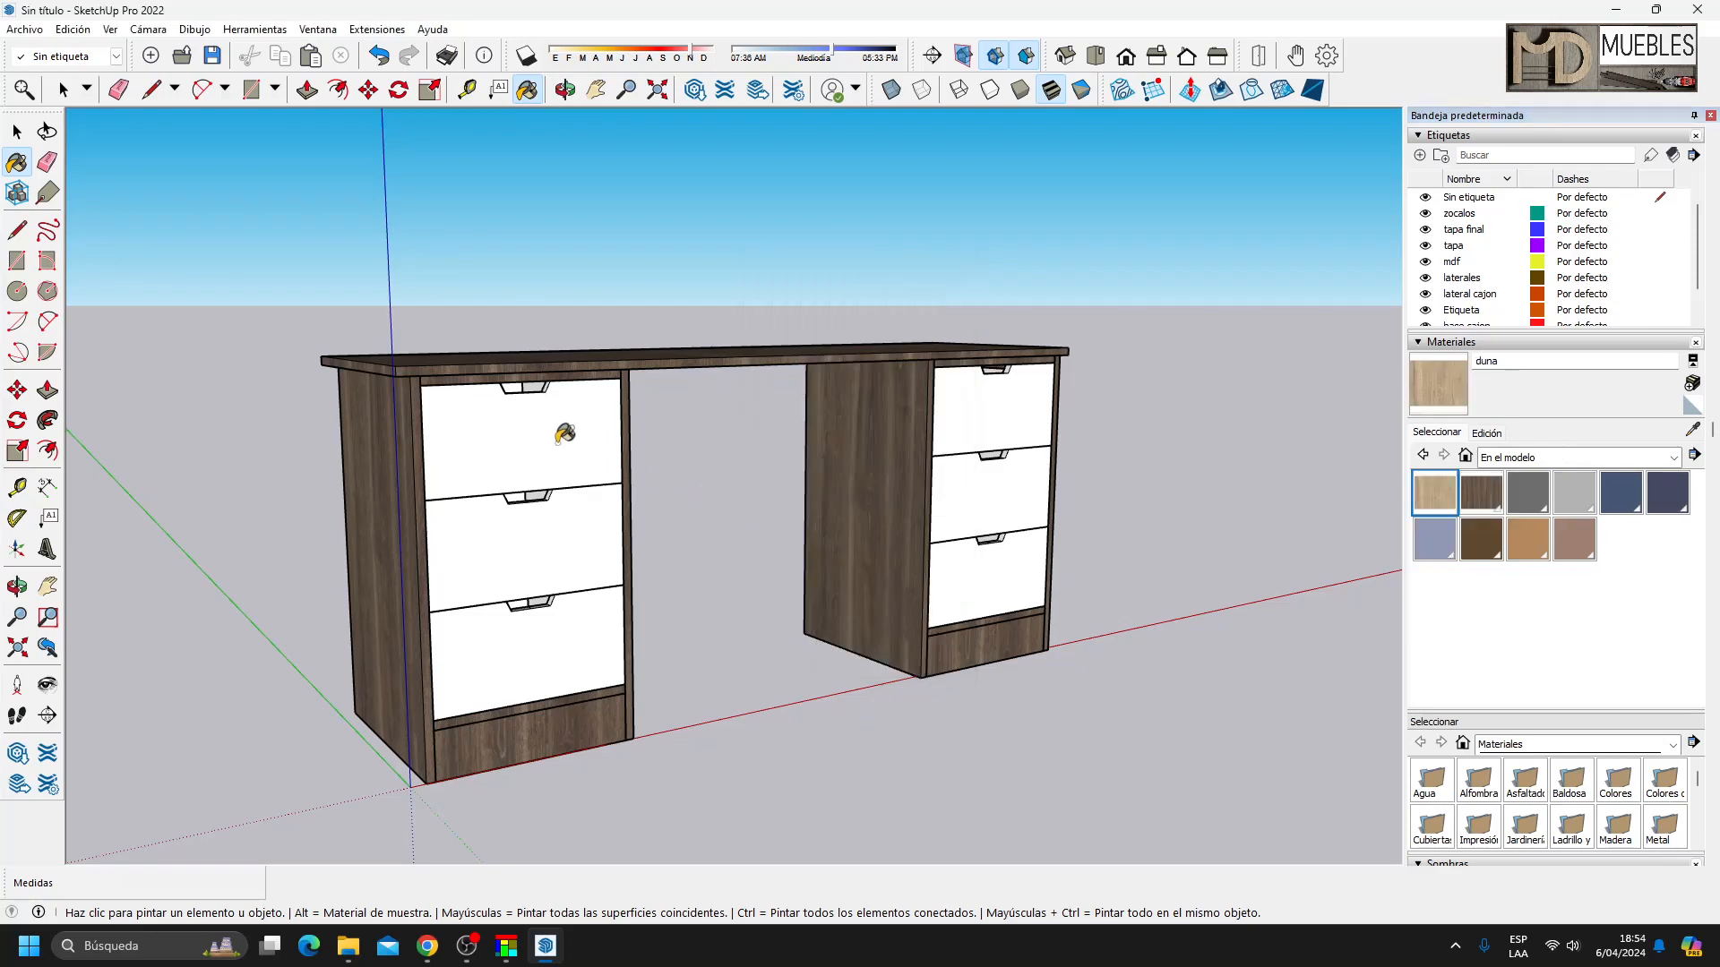
# Paint the drawer fronts of both cabinets with the duna material.
pyautogui.click(565, 438)
pyautogui.click(564, 544)
pyautogui.click(1007, 408)
pyautogui.click(998, 494)
pyautogui.click(984, 575)
pyautogui.moveTo(984, 575)
pyautogui.mouseDown(button='middle')
pyautogui.moveTo(818, 588)
pyautogui.moveTo(984, 536)
pyautogui.moveTo(634, 615)
pyautogui.moveTo(1021, 514)
pyautogui.moveTo(1102, 528)
pyautogui.mouseUp(button='middle')
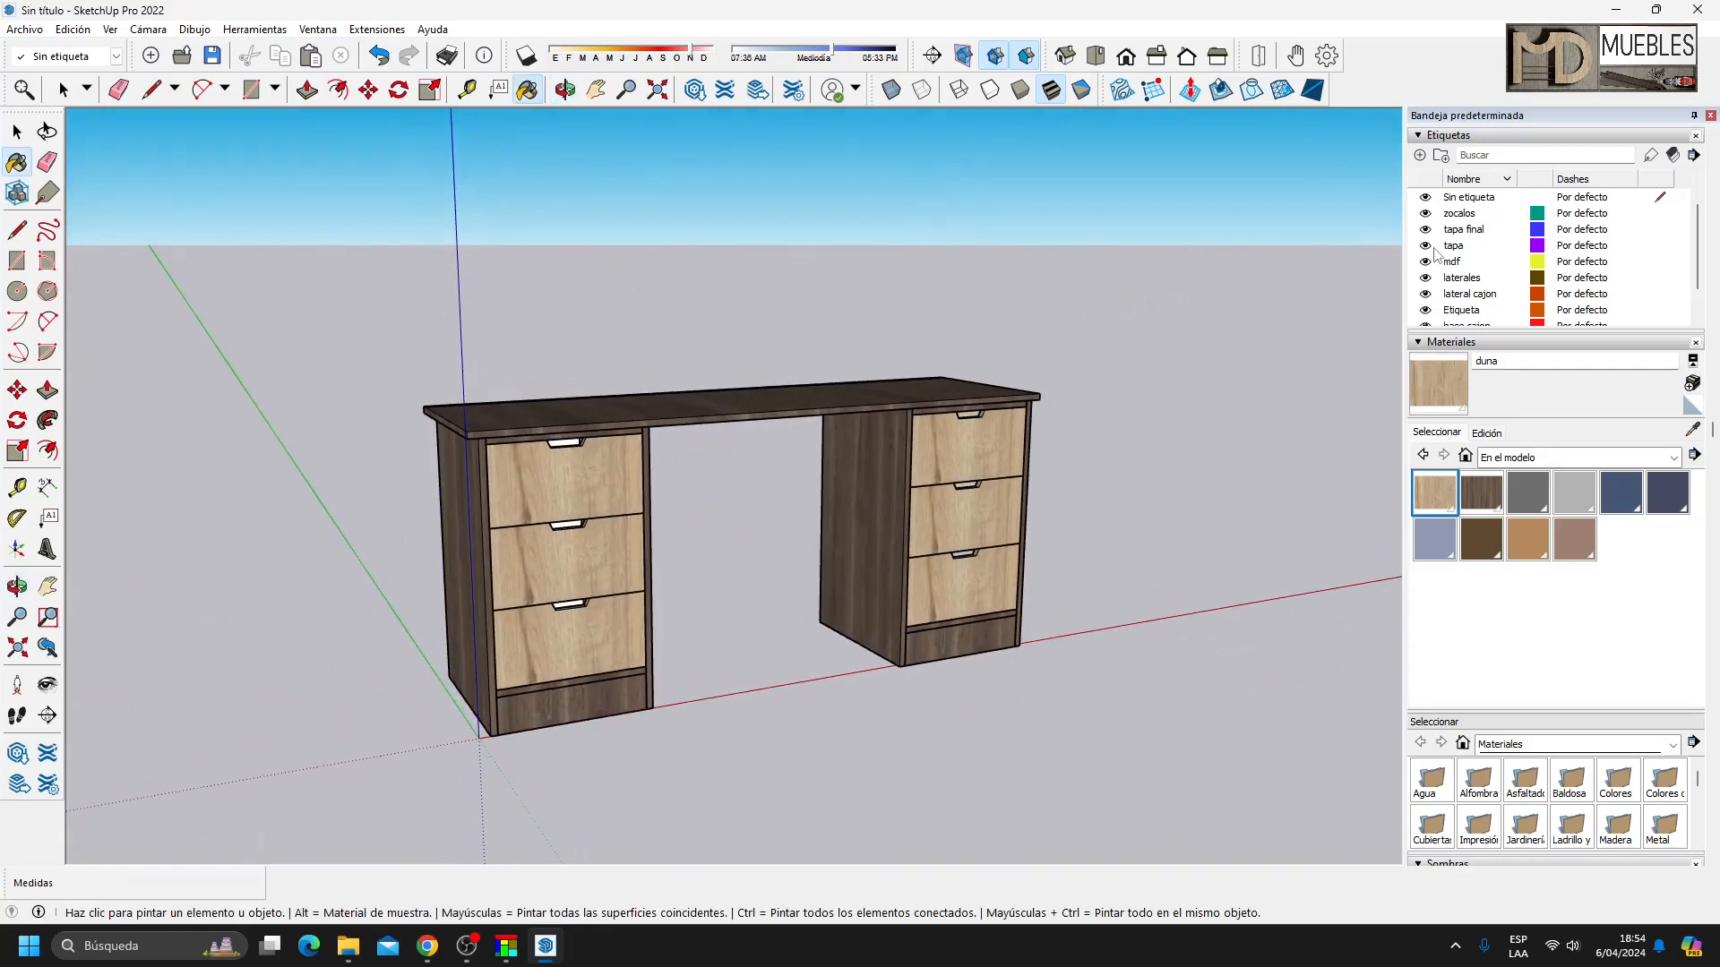
# Hide the laterales and mdf tags to expose the drawer boxes.
pyautogui.click(1425, 277)
pyautogui.moveTo(664, 645); pyautogui.dragTo(1024, 540, button='middle')
pyautogui.click(1425, 261)
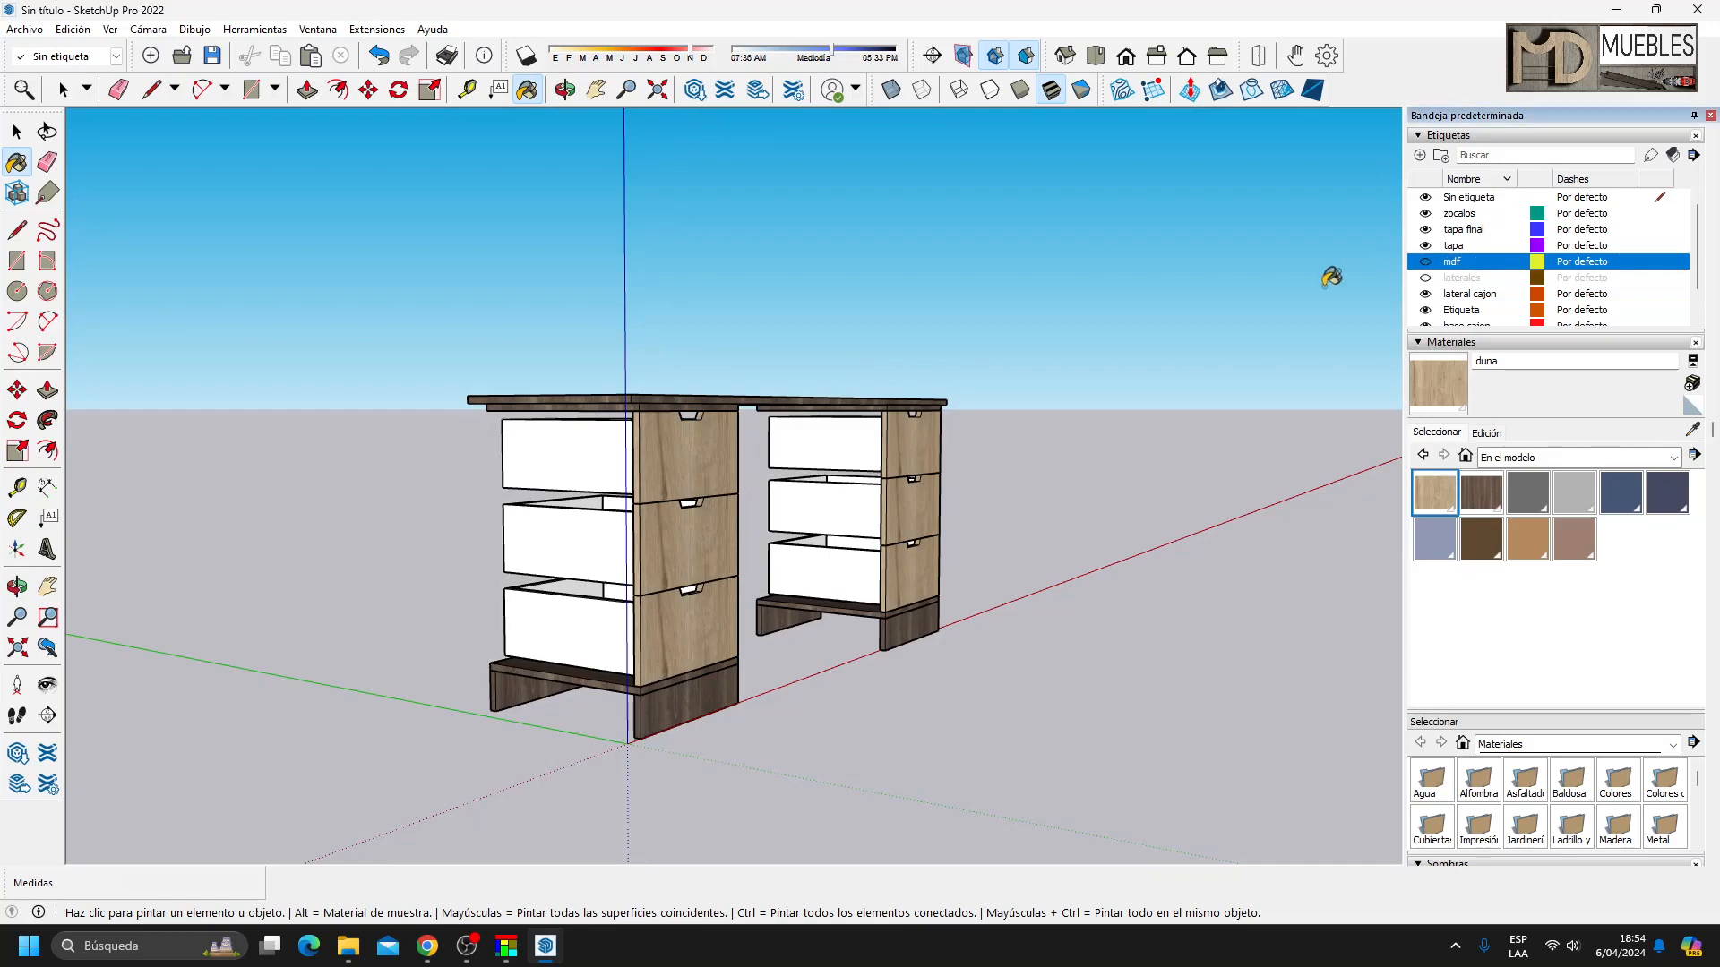
pyautogui.moveTo(603, 653); pyautogui.dragTo(851, 644, button='middle')
# Paint the panels of the near cabinet's three drawer boxes with duna.
pyautogui.click(851, 644)
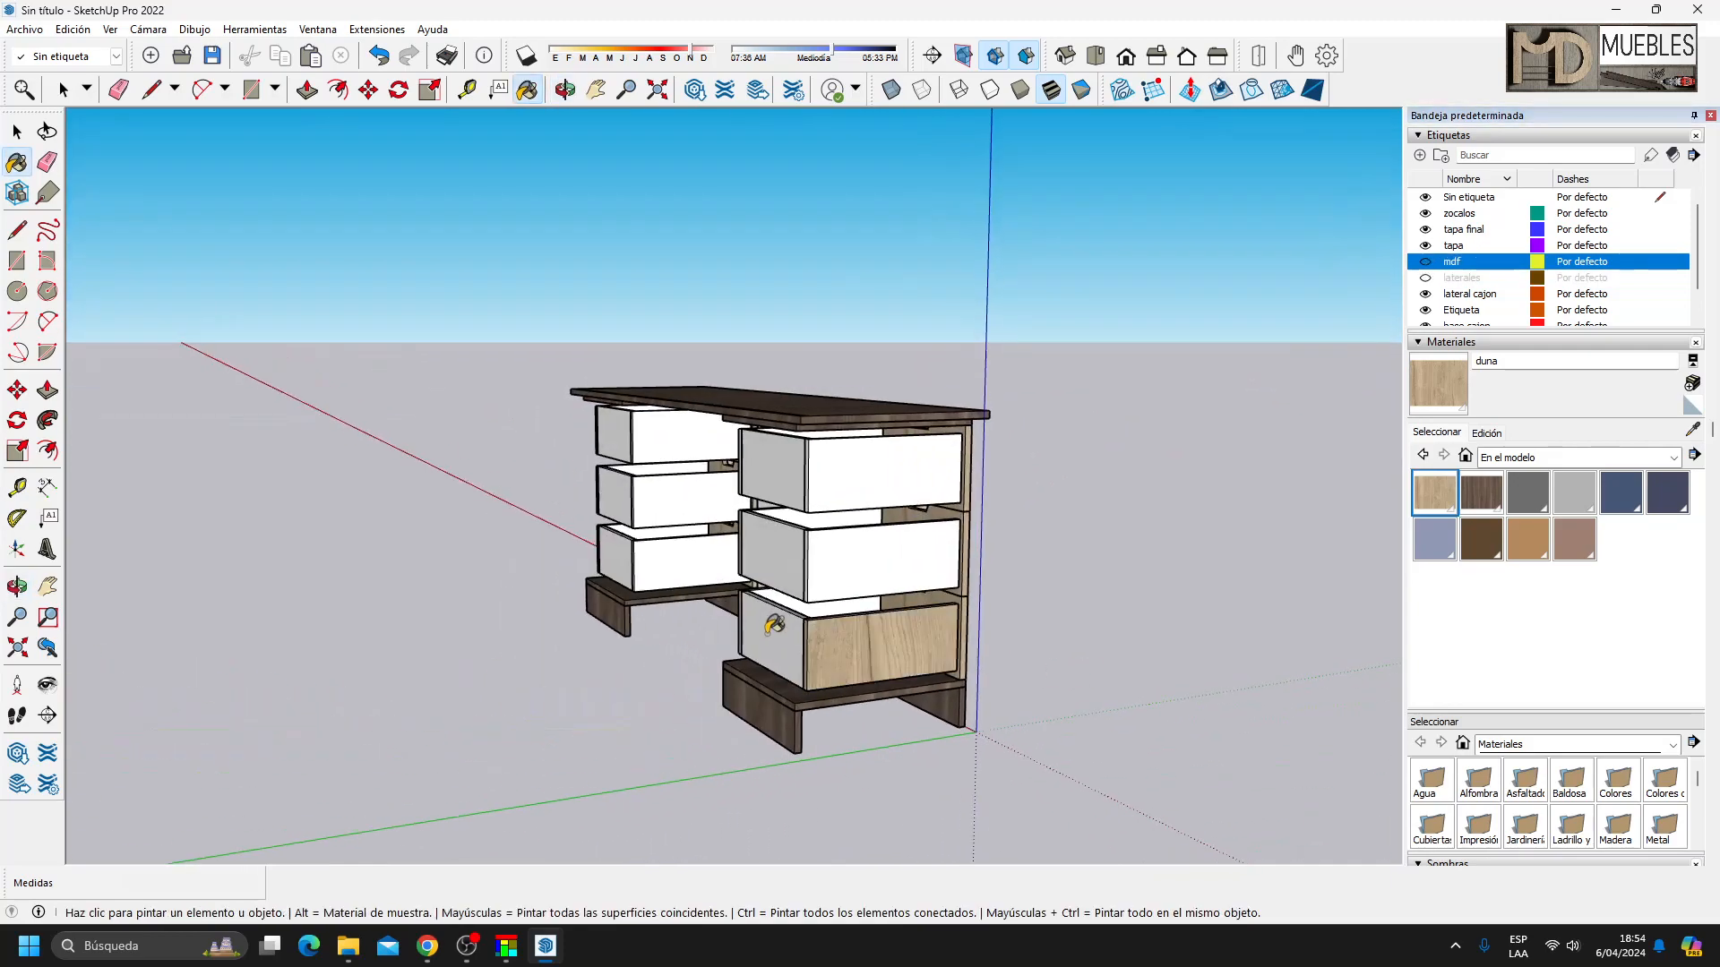
pyautogui.click(775, 624)
pyautogui.click(775, 595)
pyautogui.click(838, 550)
pyautogui.click(791, 551)
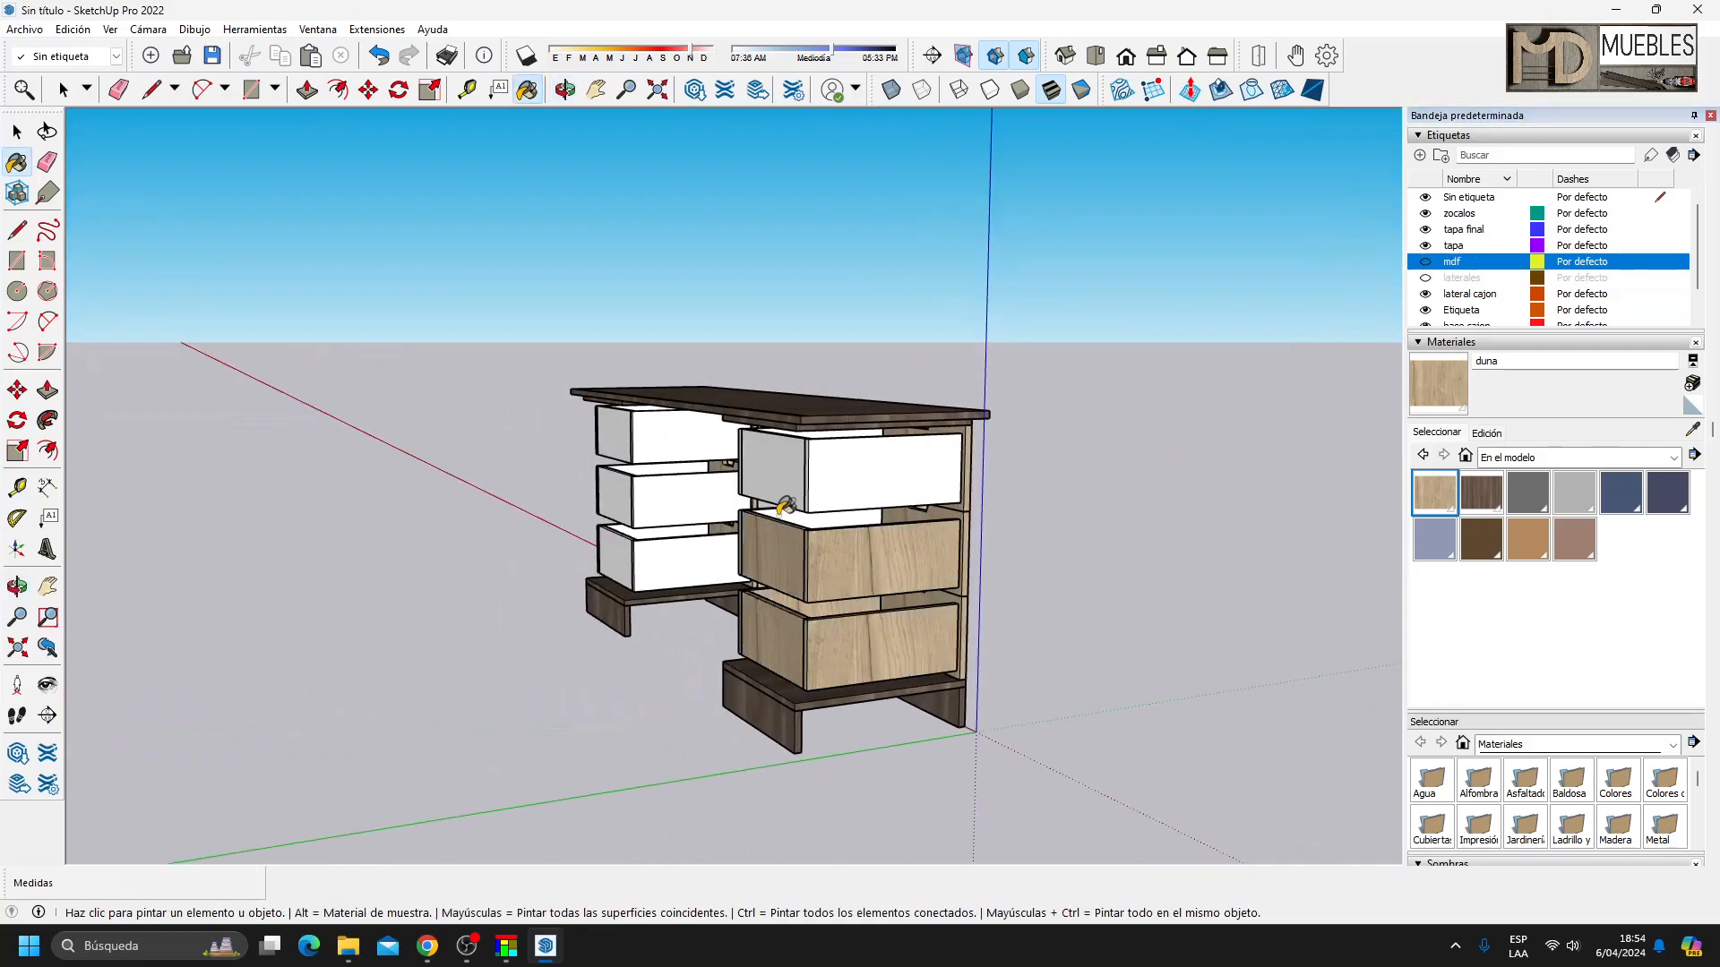
pyautogui.click(810, 518)
pyautogui.click(819, 471)
pyautogui.click(774, 470)
pyautogui.click(839, 430)
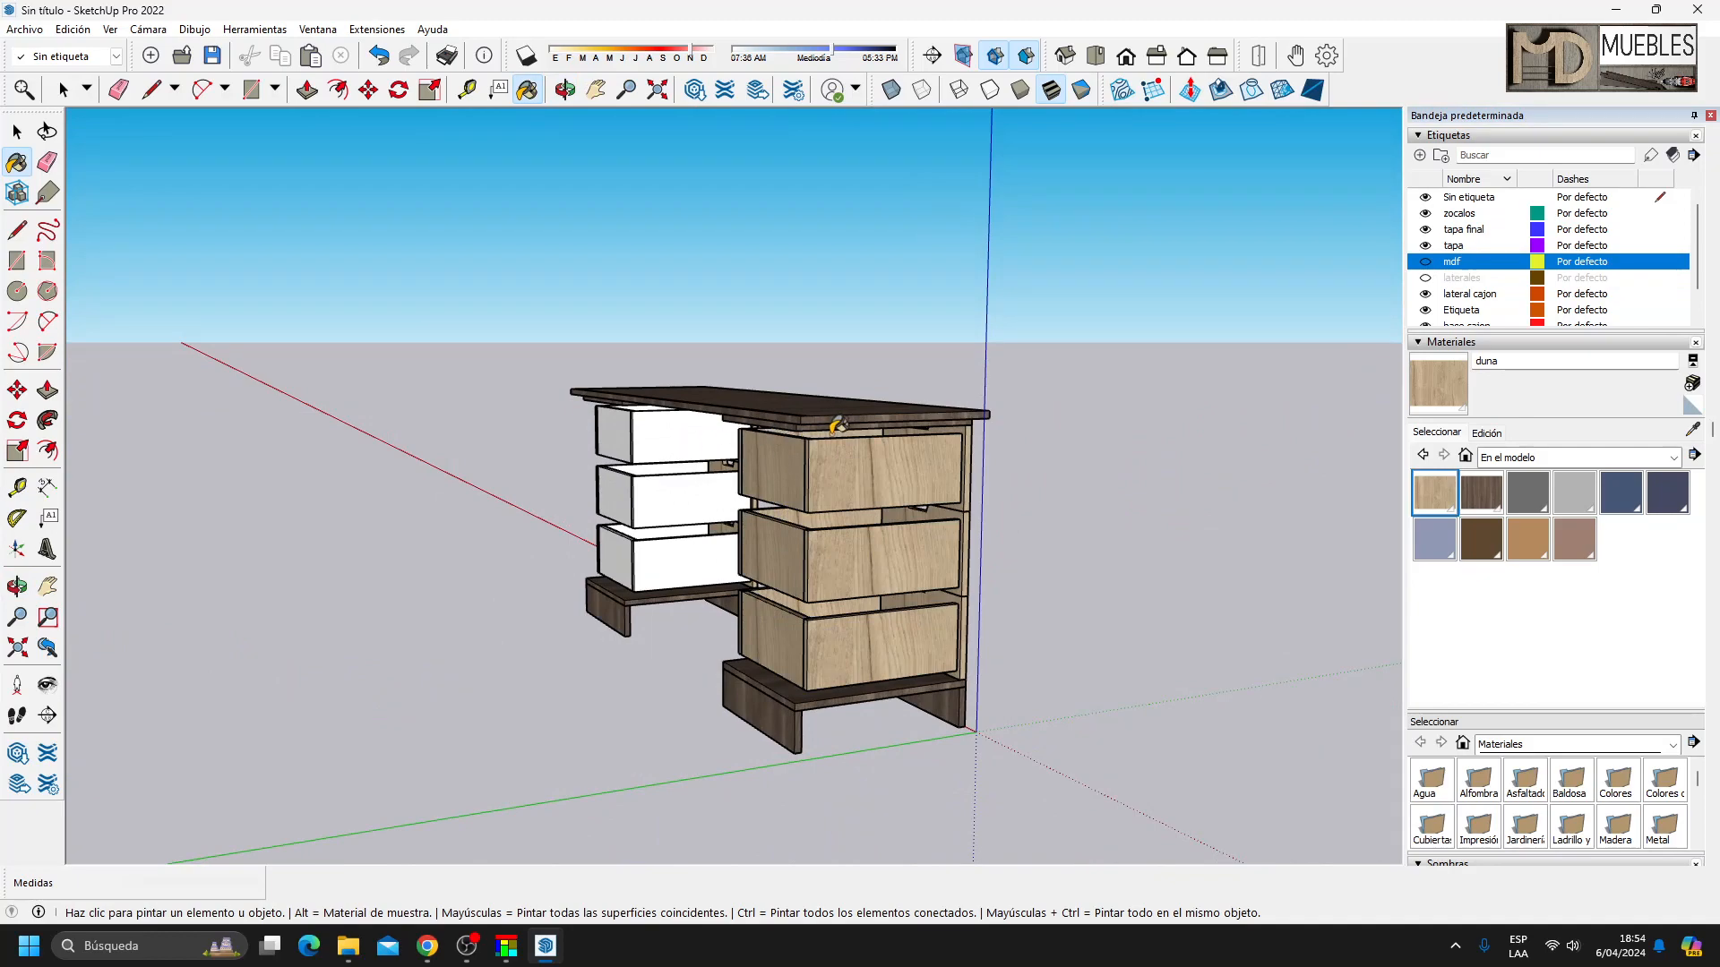
# Paint the panels of the far cabinet's three drawer boxes with duna.
pyautogui.scroll(3, 652, 440)
pyautogui.click(669, 677)
pyautogui.click(589, 642)
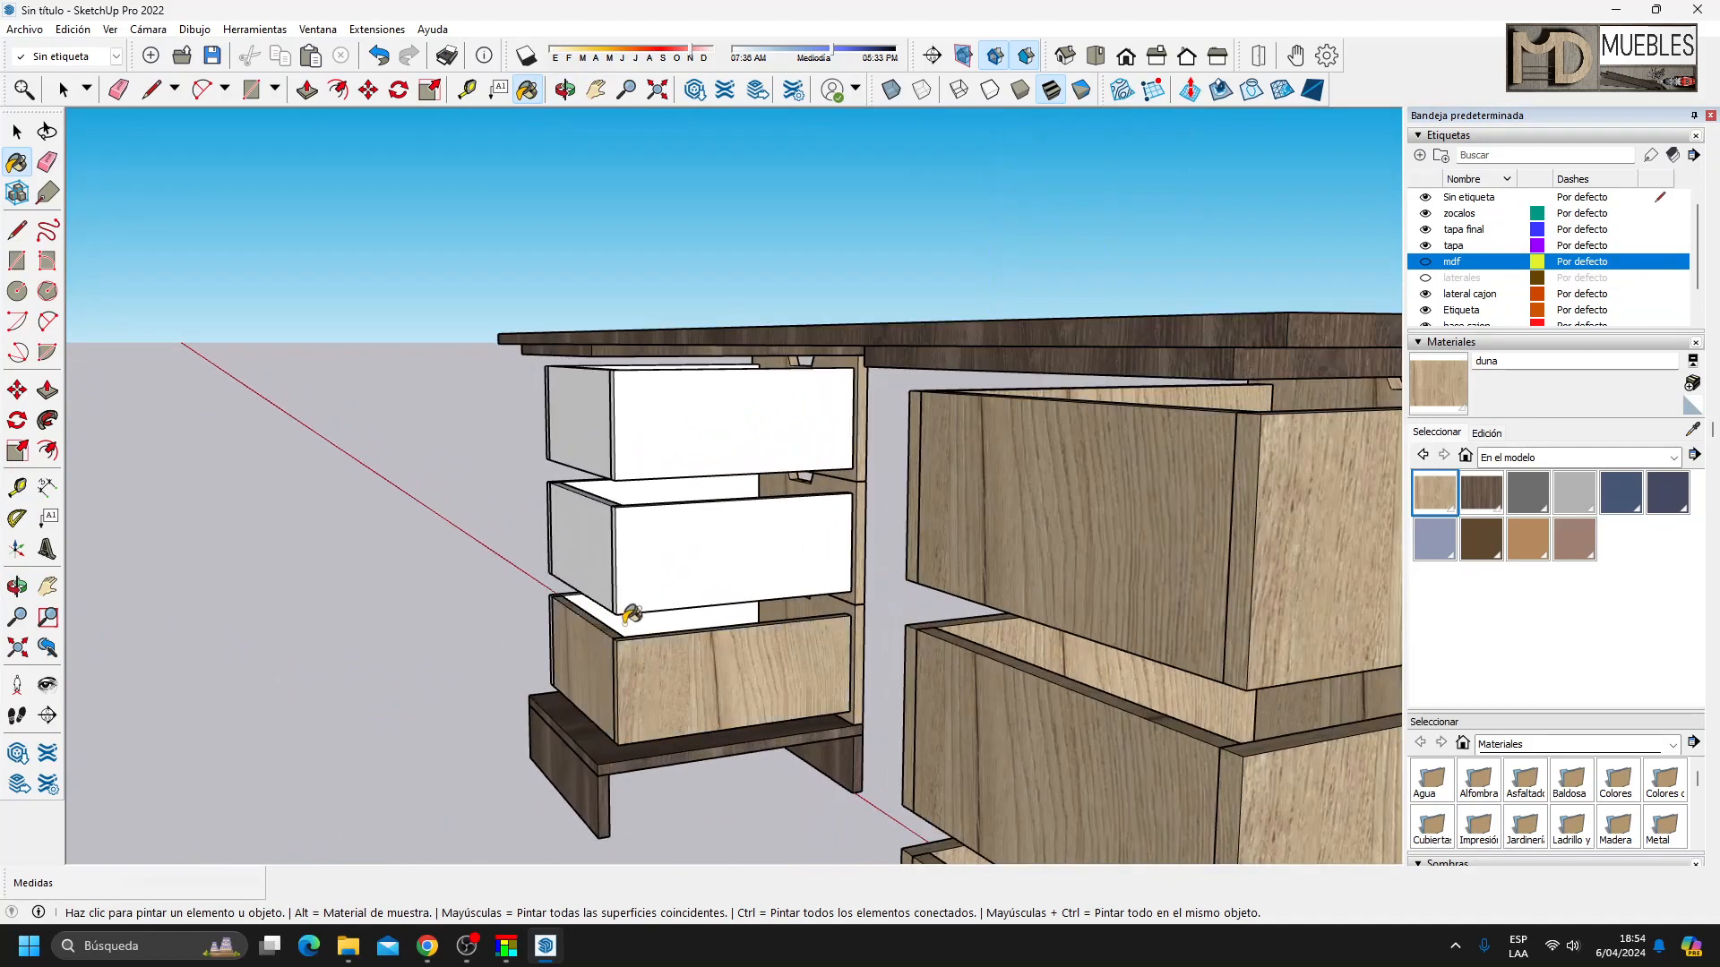
pyautogui.click(616, 605)
pyautogui.click(680, 542)
pyautogui.click(602, 533)
pyautogui.click(670, 487)
pyautogui.click(689, 415)
pyautogui.moveTo(689, 414)
pyautogui.mouseDown(button='middle')
pyautogui.moveTo(631, 359)
pyautogui.moveTo(1137, 658)
pyautogui.moveTo(556, 606)
pyautogui.mouseUp(button='middle')
pyautogui.click(603, 384)
# Create a material named gris from the Gris image.
pyautogui.moveTo(506, 686)
pyautogui.mouseDown(button='middle')
pyautogui.moveTo(681, 627)
pyautogui.moveTo(767, 442)
pyautogui.moveTo(648, 530)
pyautogui.moveTo(645, 502)
pyautogui.moveTo(717, 495)
pyautogui.mouseUp(button='middle')
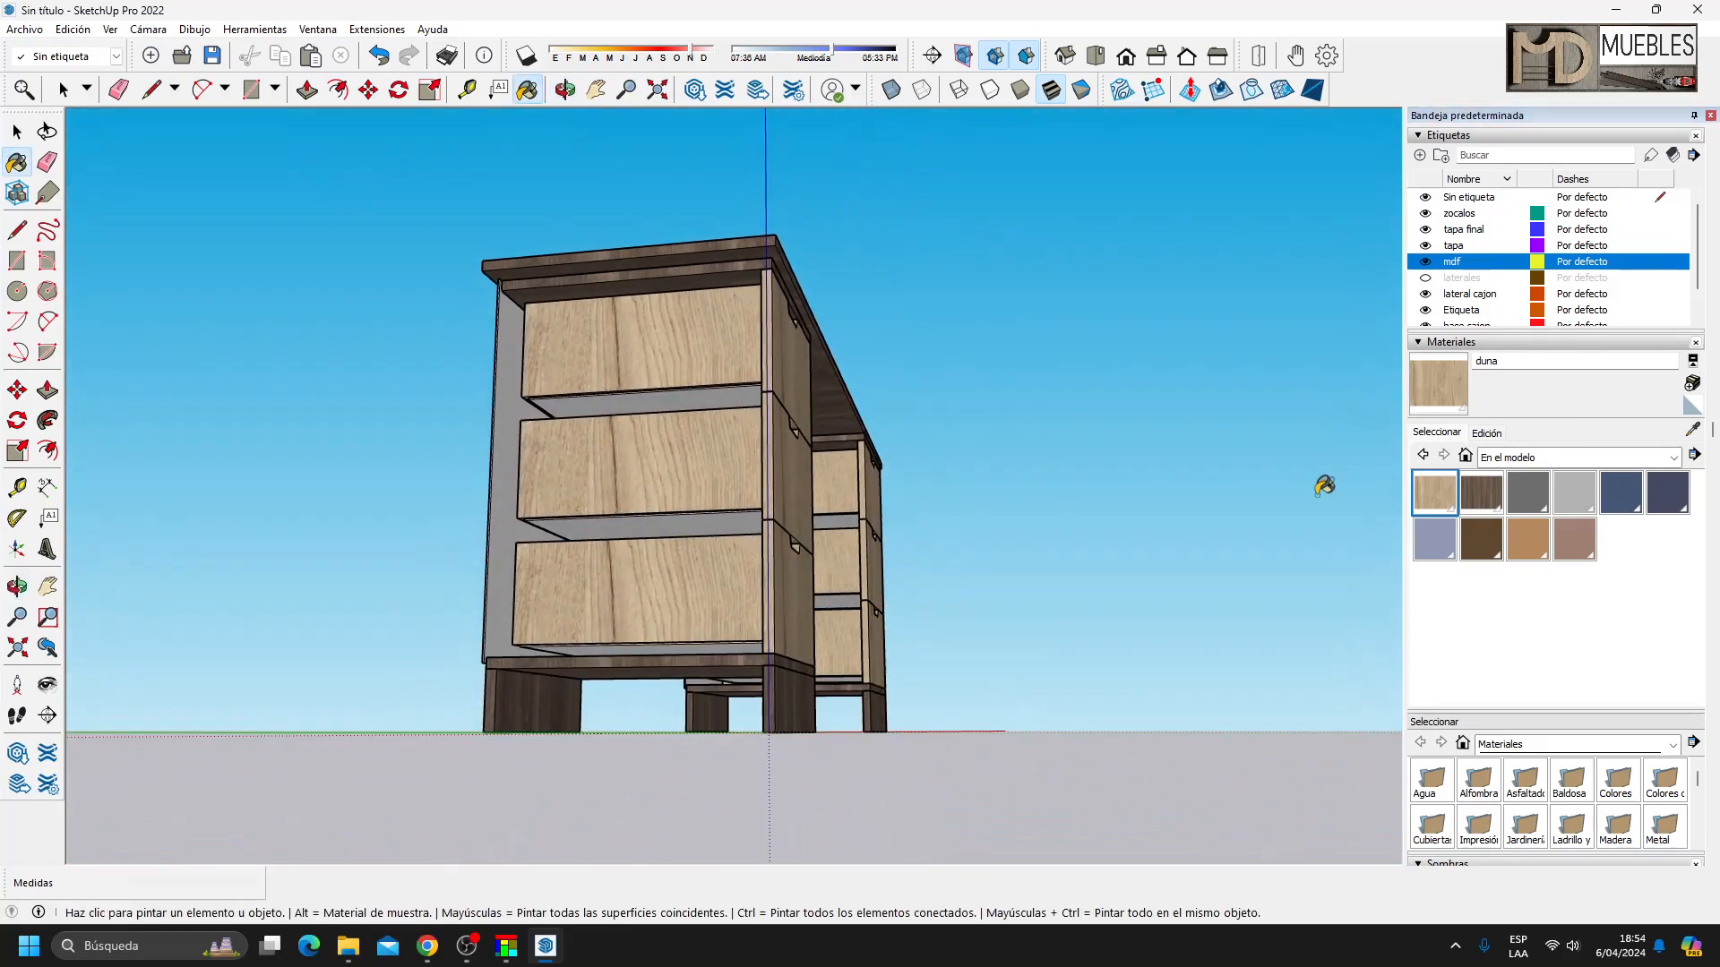
pyautogui.click(1692, 384)
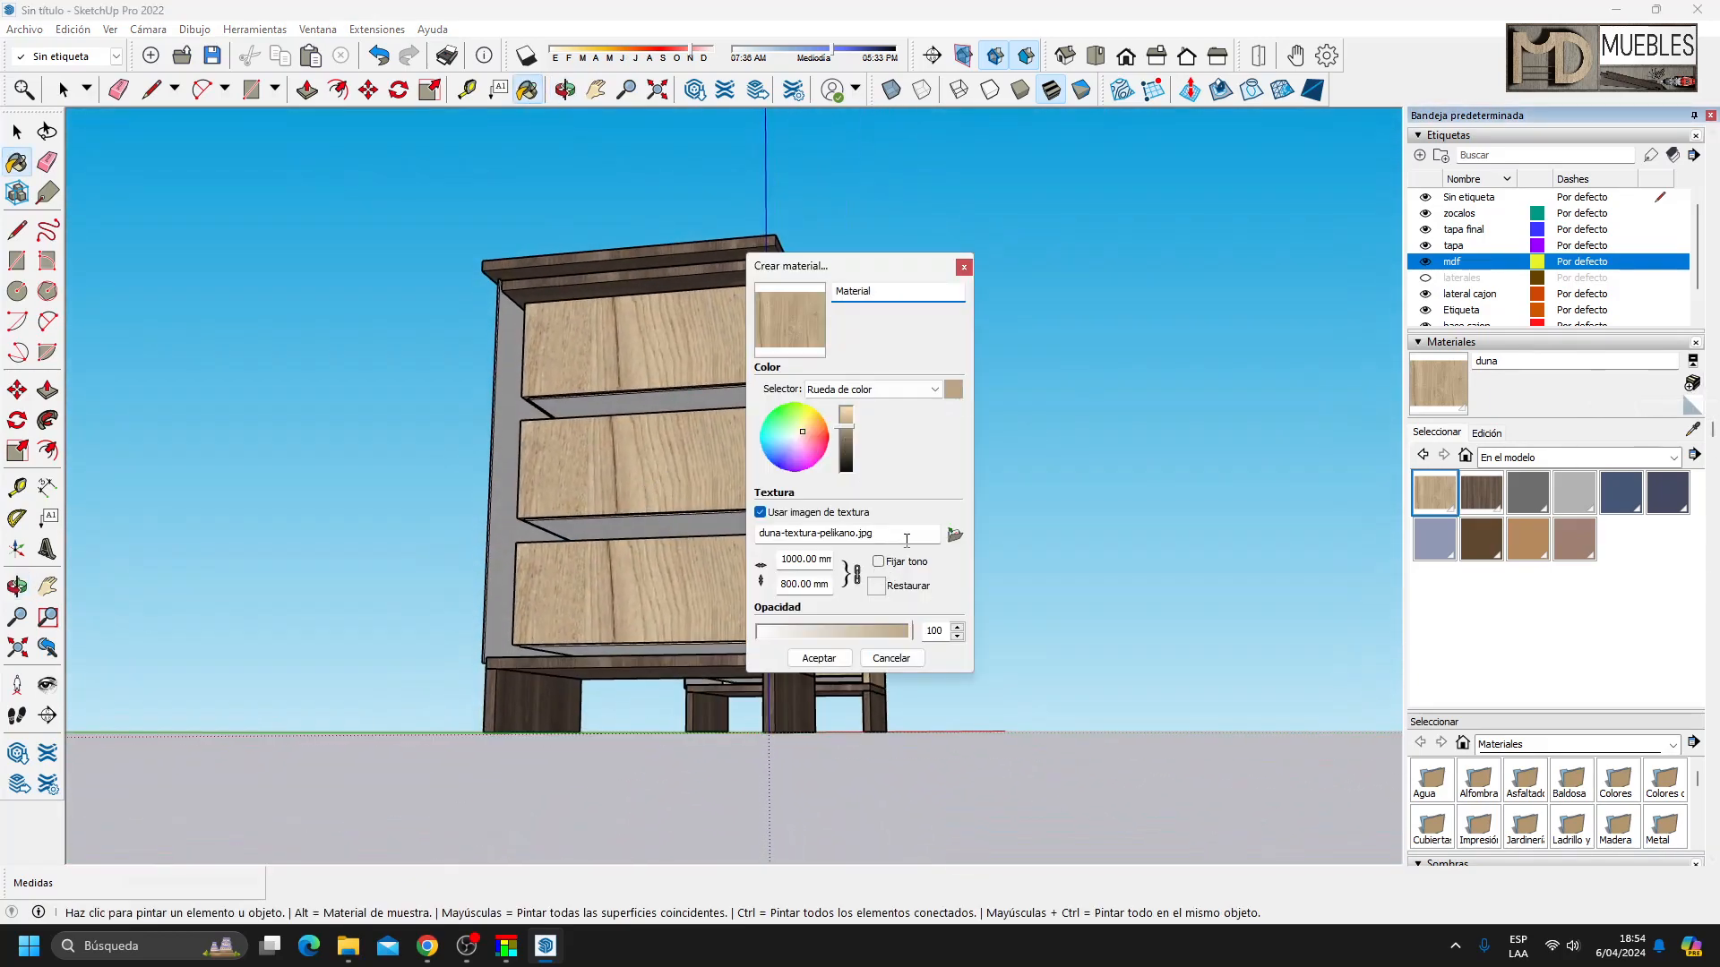
pyautogui.click(955, 536)
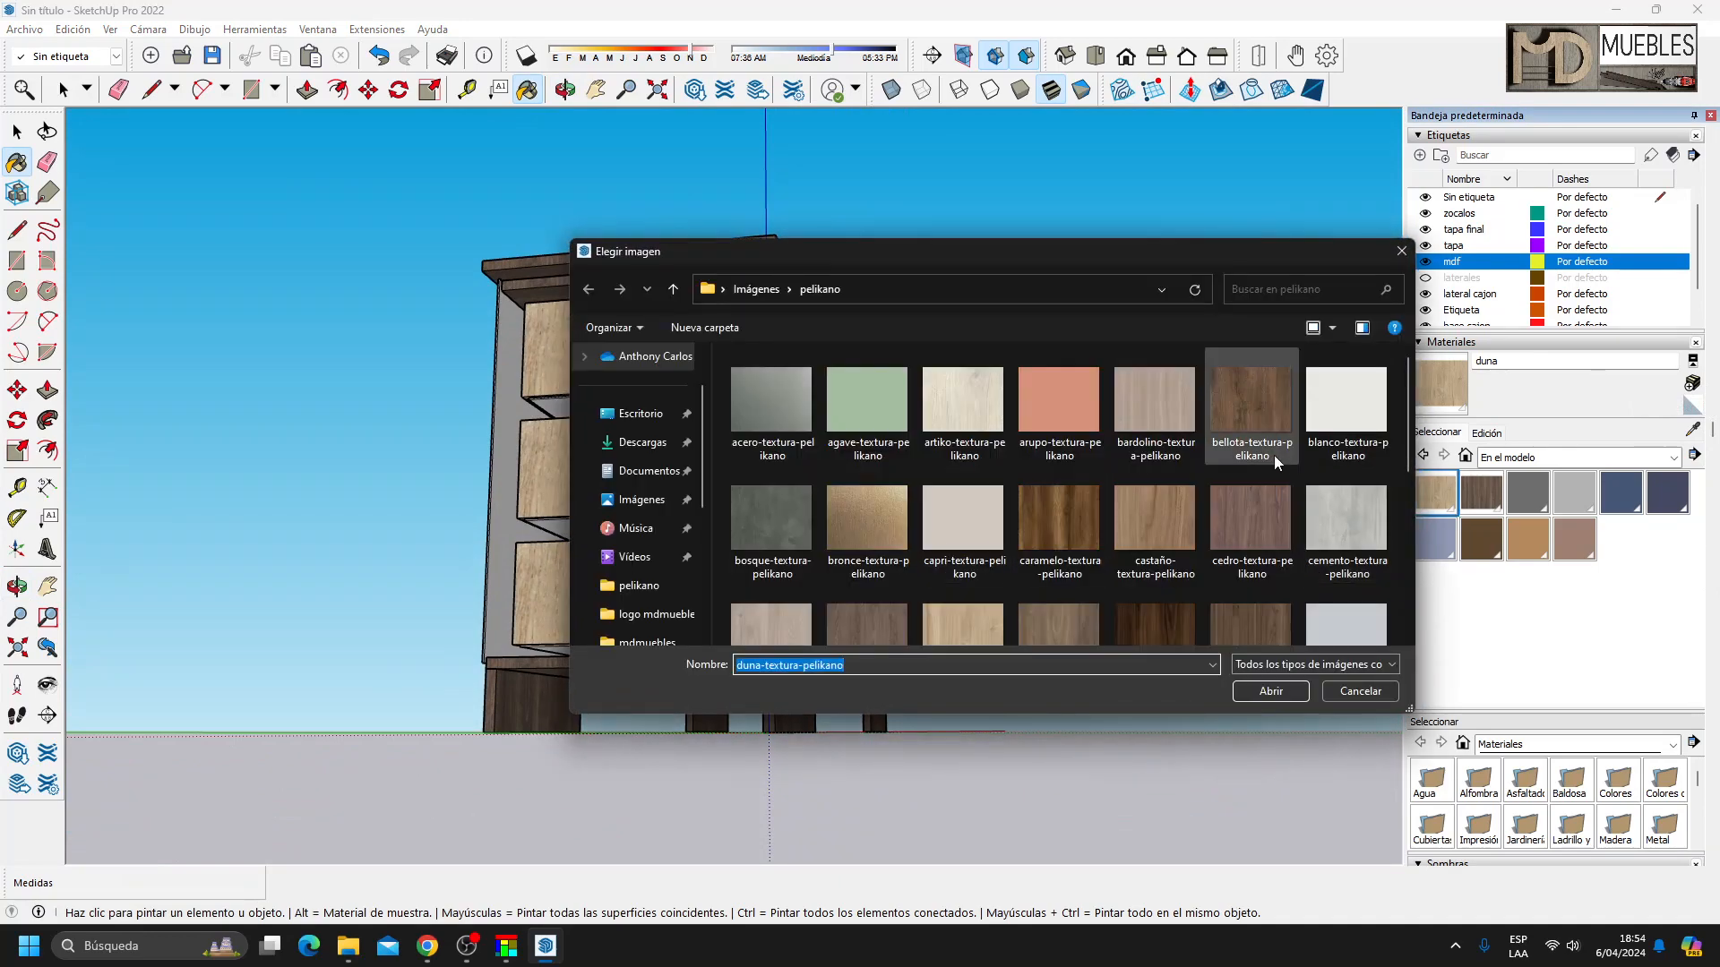
pyautogui.scroll(-1, 1274, 455)
pyautogui.click(1346, 582)
pyautogui.click(1261, 697)
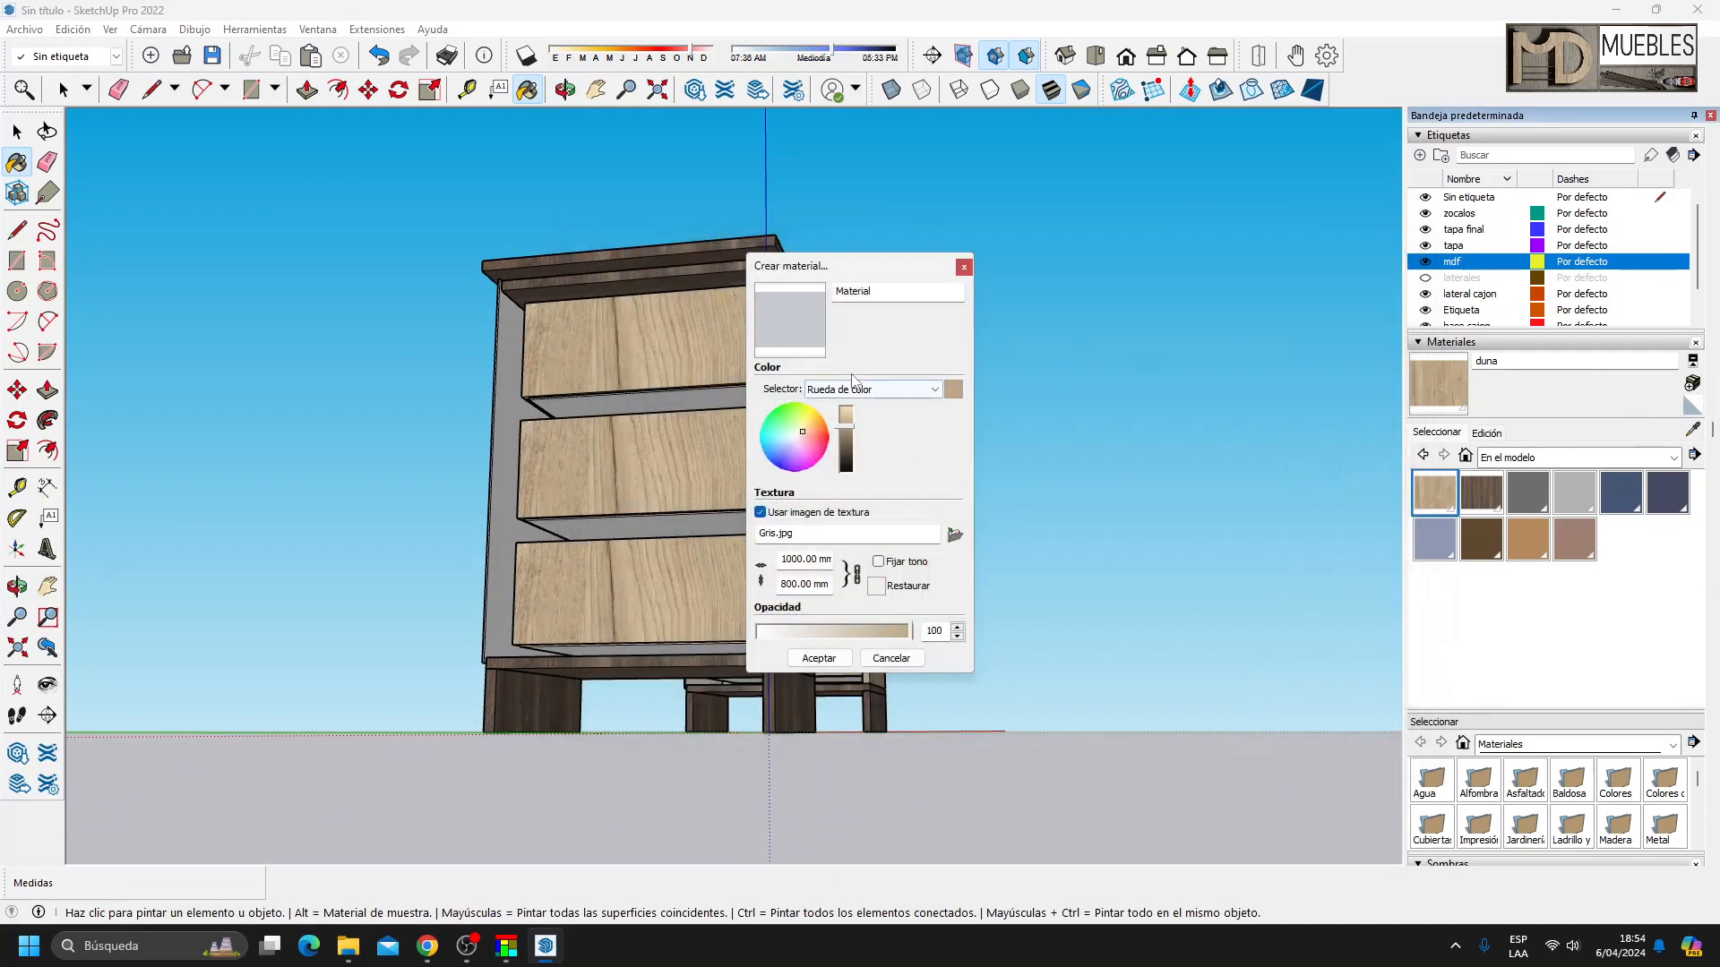
pyautogui.doubleClick(882, 293)
pyautogui.write('gris')
pyautogui.click(819, 658)
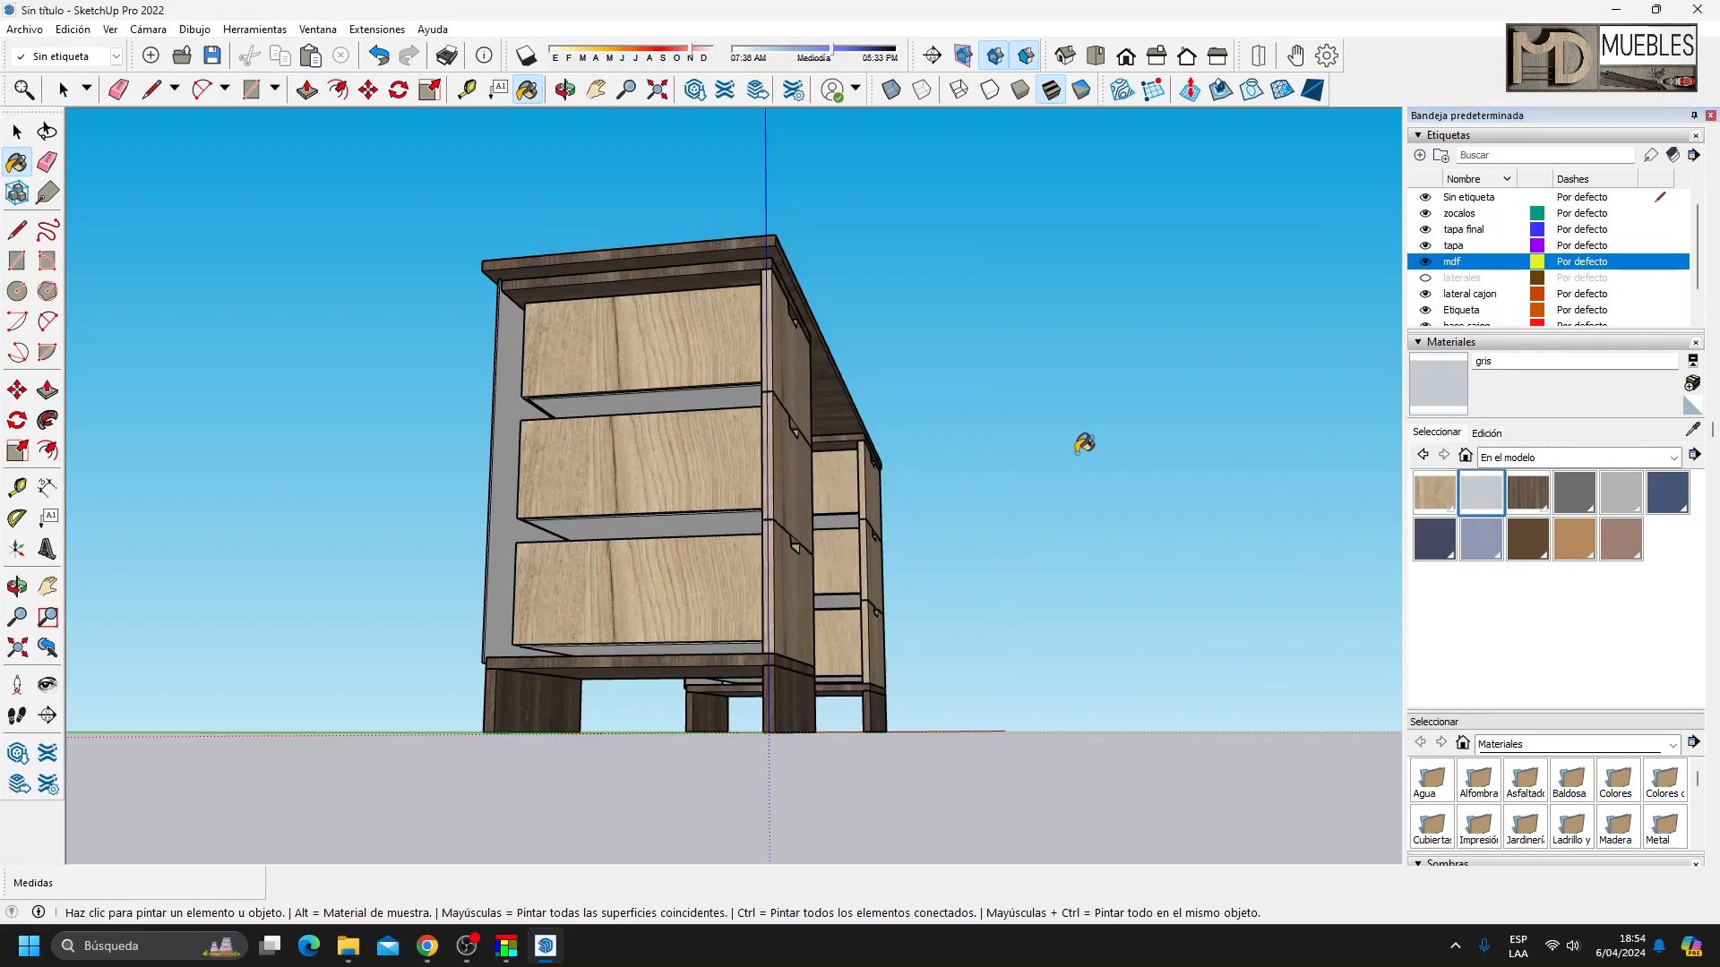
# Paint the mdf back panels and drawer bottoms of the cabinets with the gris material.
pyautogui.click(510, 386)
pyautogui.click(582, 406)
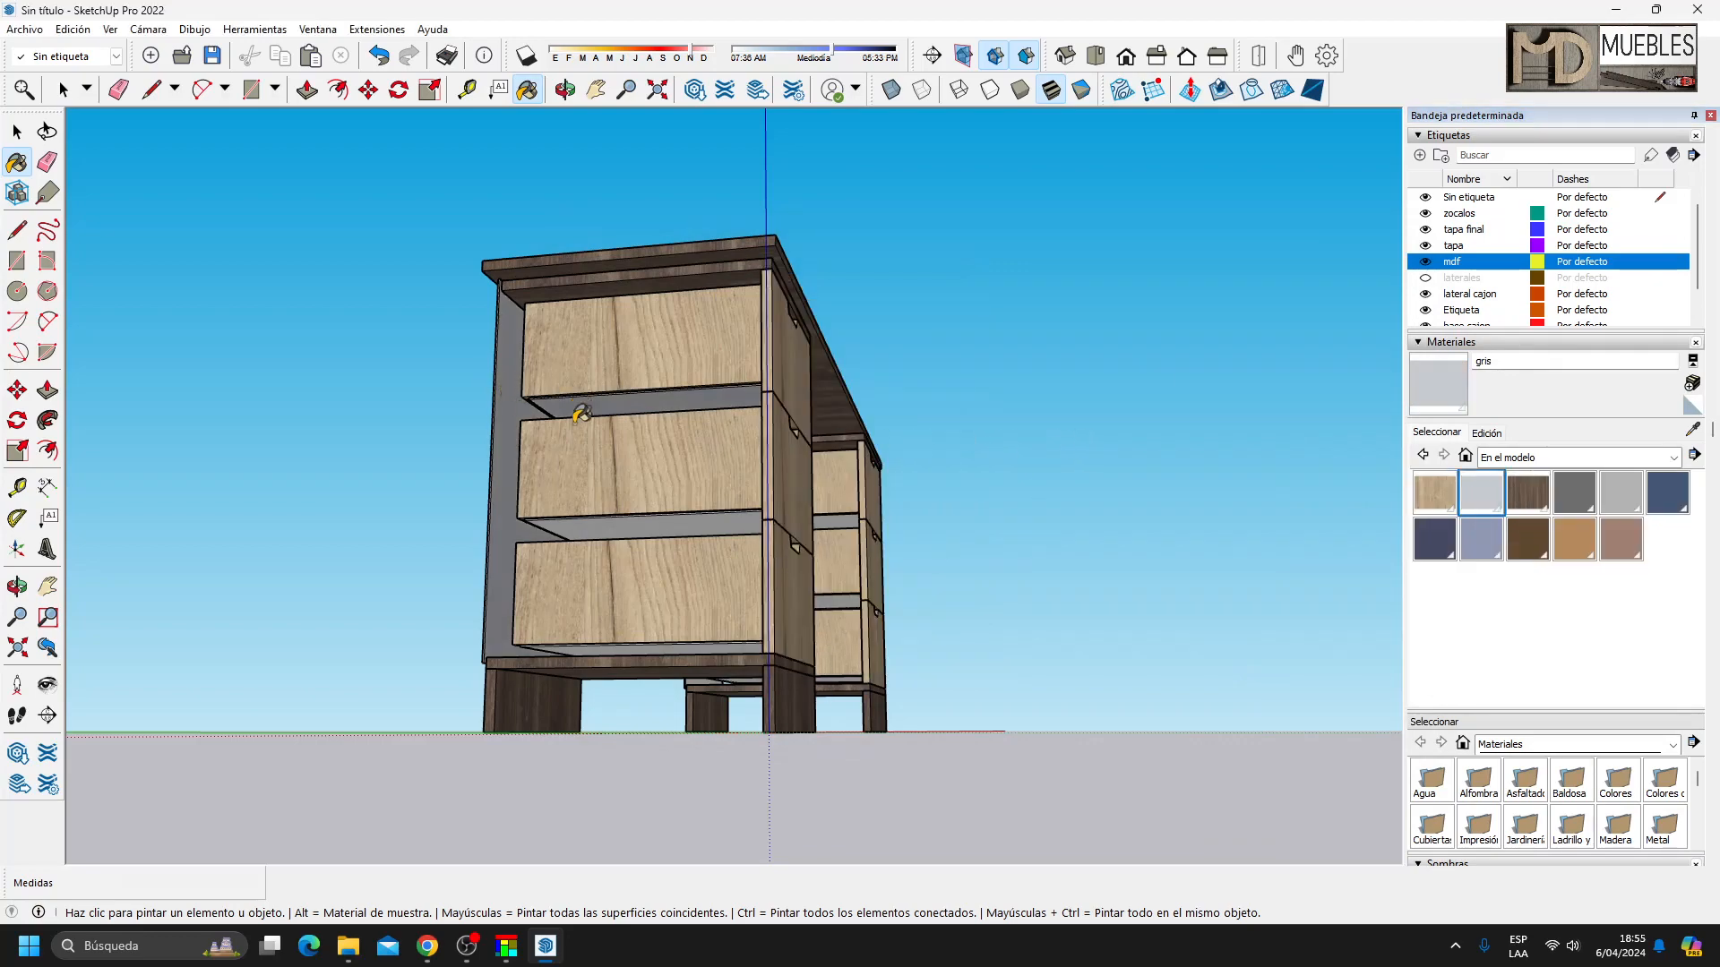
pyautogui.scroll(5, 626, 635)
pyautogui.moveTo(622, 633)
pyautogui.mouseDown(button='middle')
pyautogui.moveTo(1080, 462)
pyautogui.moveTo(830, 510)
pyautogui.mouseUp(button='middle')
pyautogui.scroll(4, 1293, 319)
pyautogui.click(1132, 378)
pyautogui.click(966, 403)
pyautogui.moveTo(978, 458); pyautogui.dragTo(1174, 551, button='middle')
pyautogui.click(1174, 556)
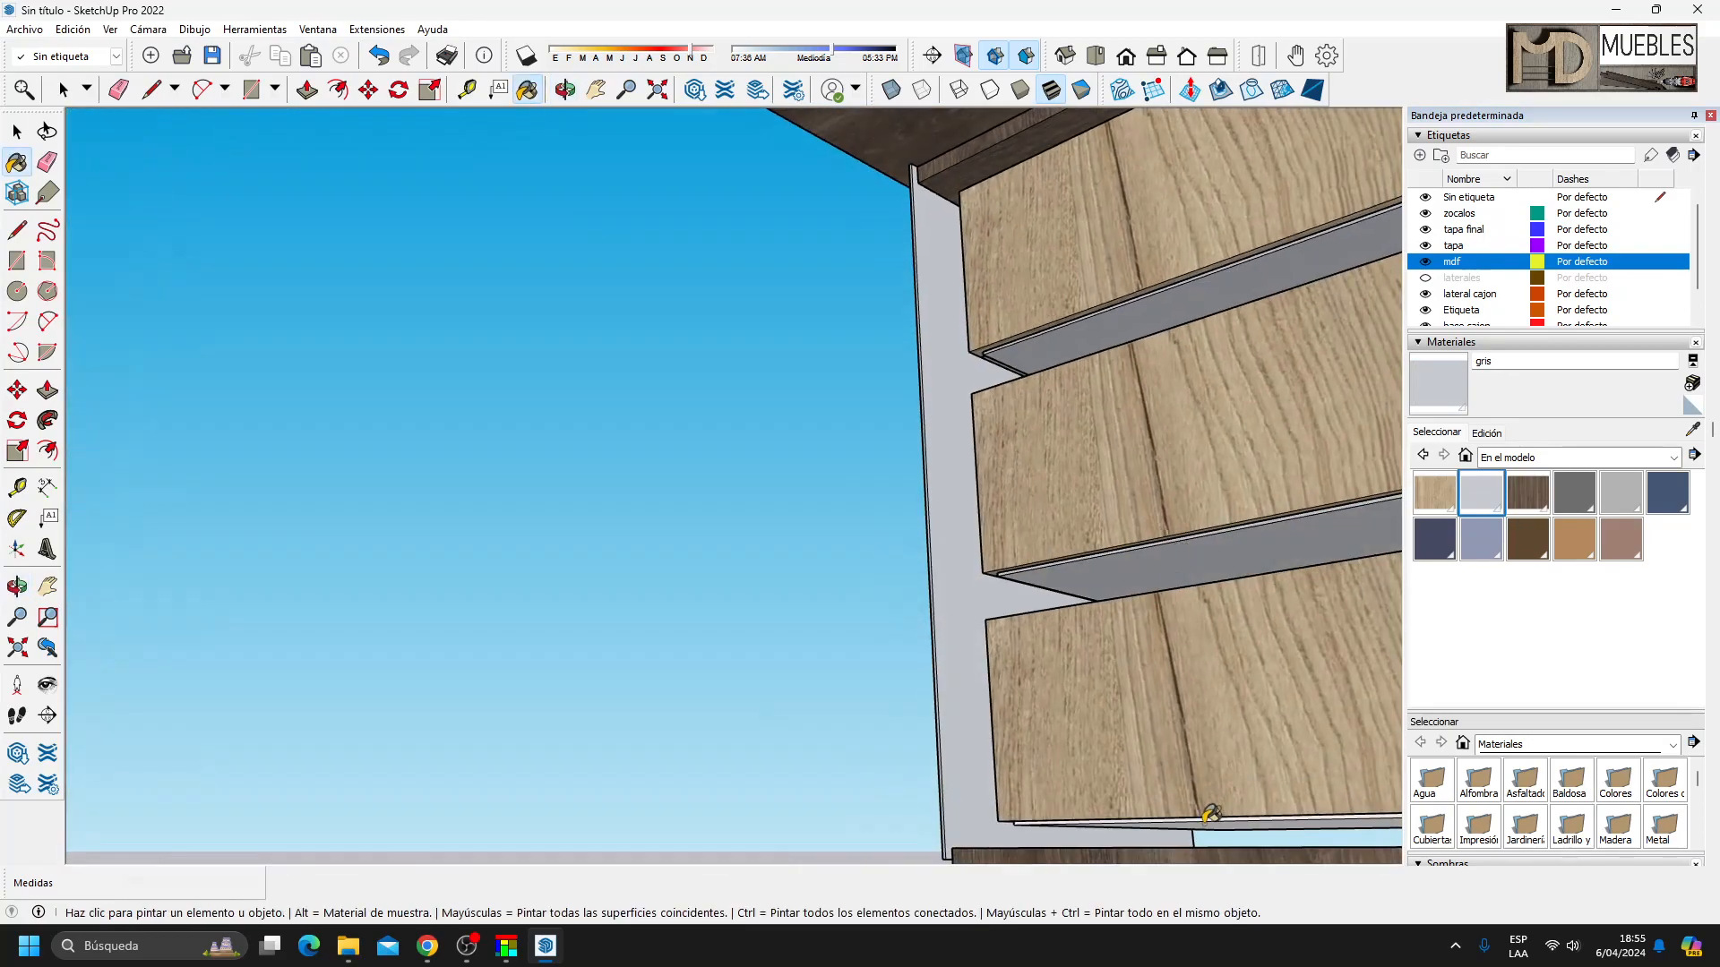
pyautogui.click(1211, 814)
# Show the laterales tag again so that the whole painted desk is displayed from the front.
pyautogui.scroll(-8, 782, 634)
pyautogui.moveTo(922, 541)
pyautogui.mouseDown(button='middle')
pyautogui.moveTo(359, 666)
pyautogui.moveTo(877, 681)
pyautogui.mouseUp(button='middle')
pyautogui.press('b')
pyautogui.click(1426, 279)
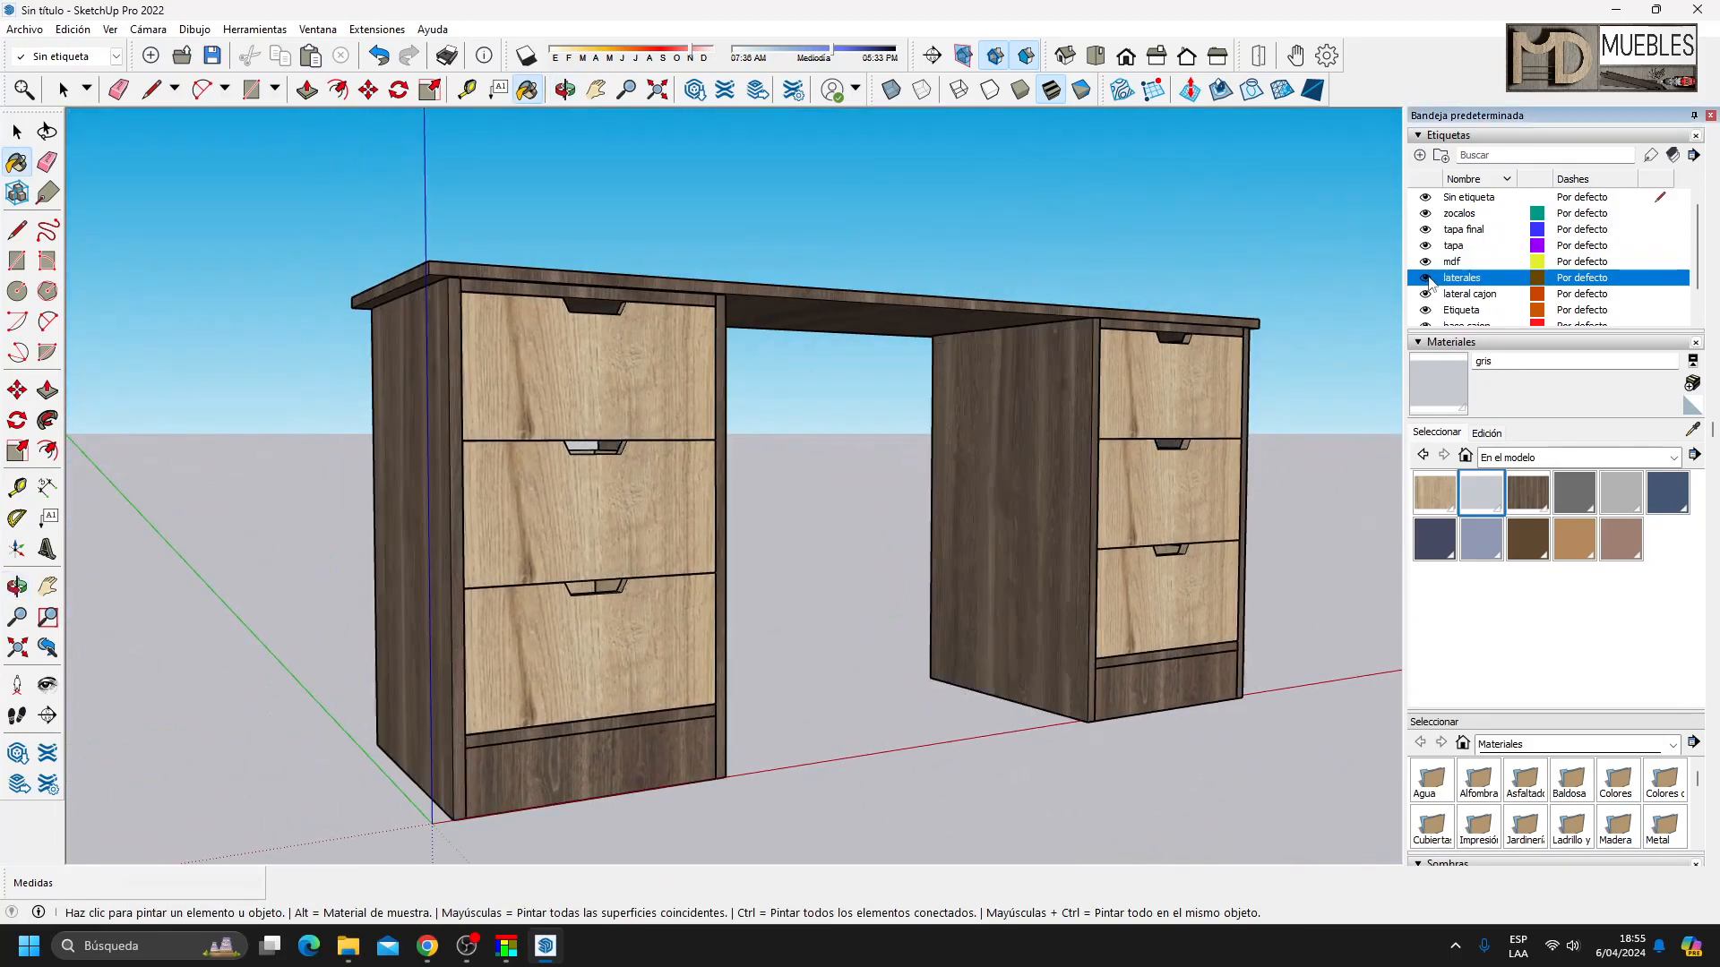
pyautogui.moveTo(1151, 511); pyautogui.dragTo(497, 248, button='middle')
pyautogui.moveTo(1049, 454)
pyautogui.mouseDown(button='middle')
pyautogui.moveTo(469, 491)
pyautogui.moveTo(70, 490)
pyautogui.moveTo(1163, 495)
pyautogui.moveTo(672, 388)
pyautogui.moveTo(740, 518)
pyautogui.moveTo(832, 301)
pyautogui.mouseUp(button='middle')
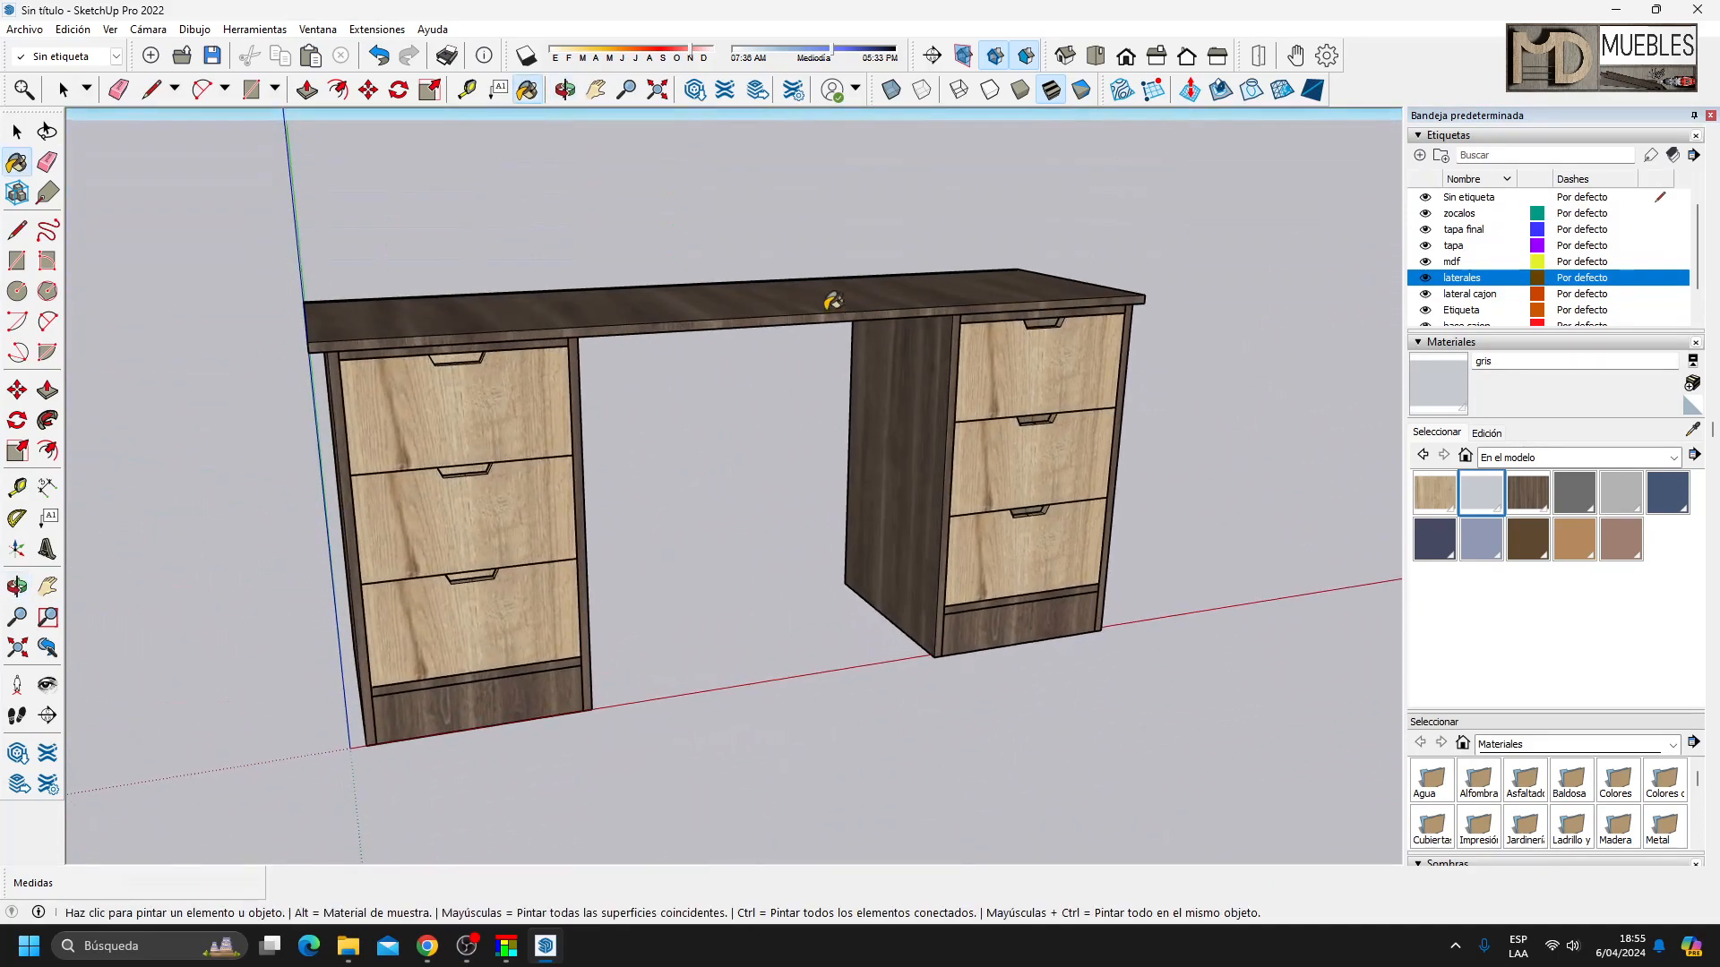
# Save the model in the Escritorio folder under the name escritorio1.
pyautogui.click(22, 30)
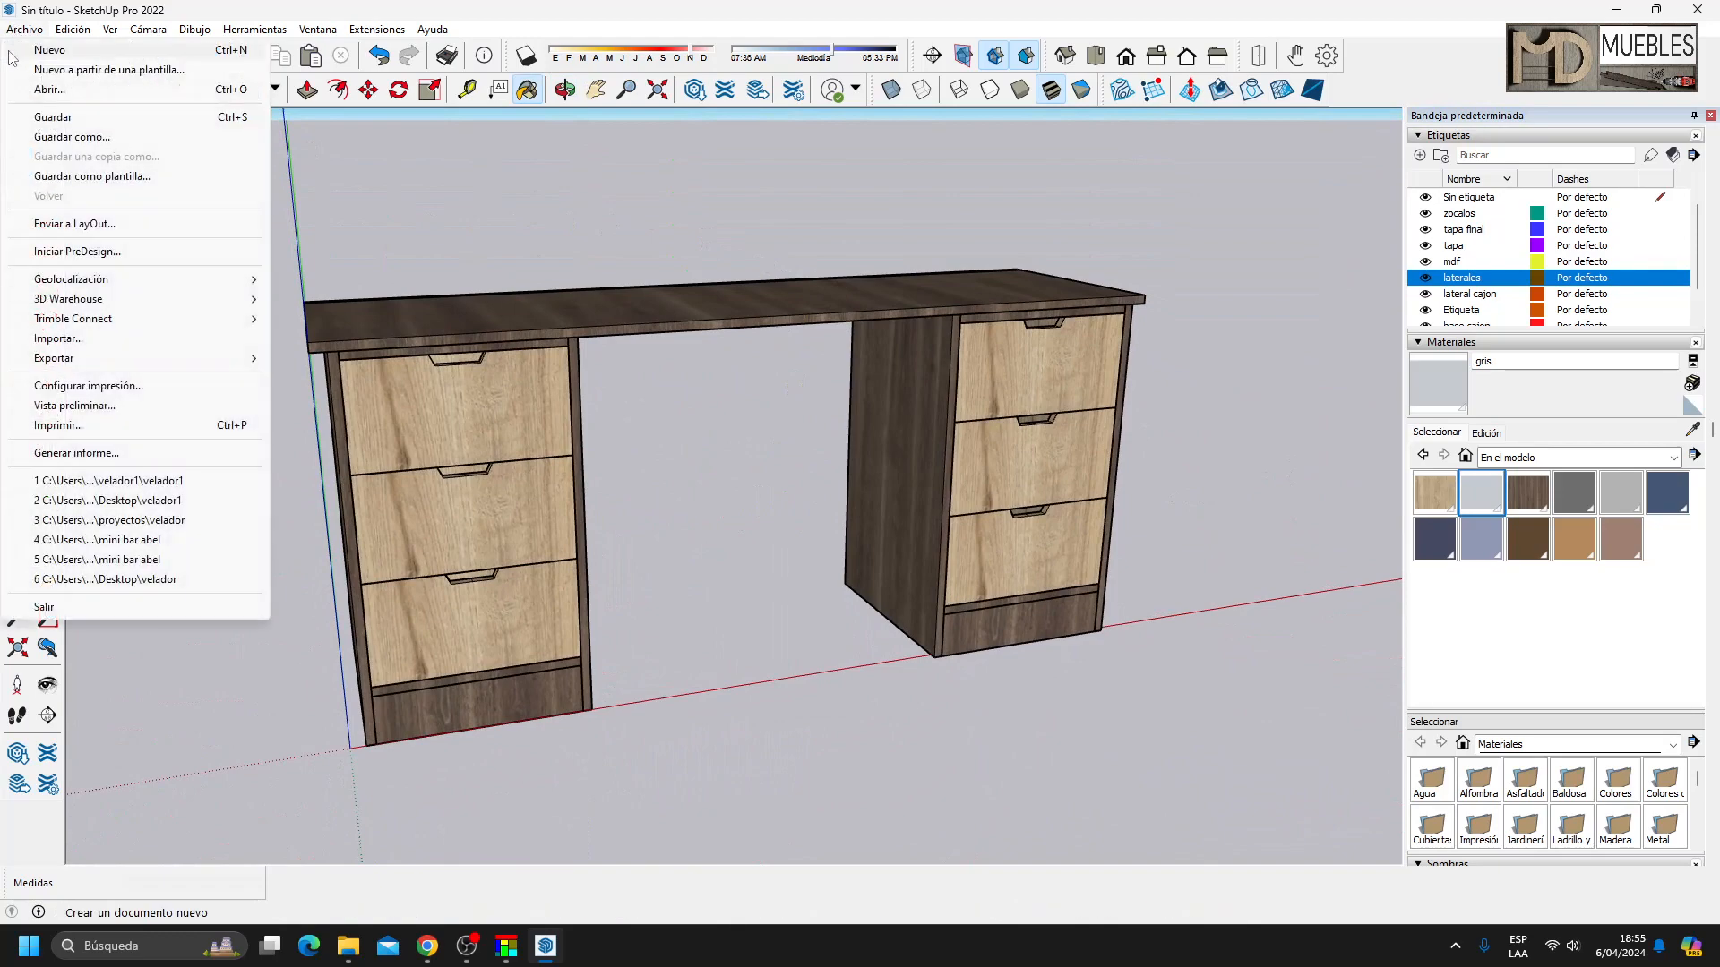
pyautogui.click(71, 136)
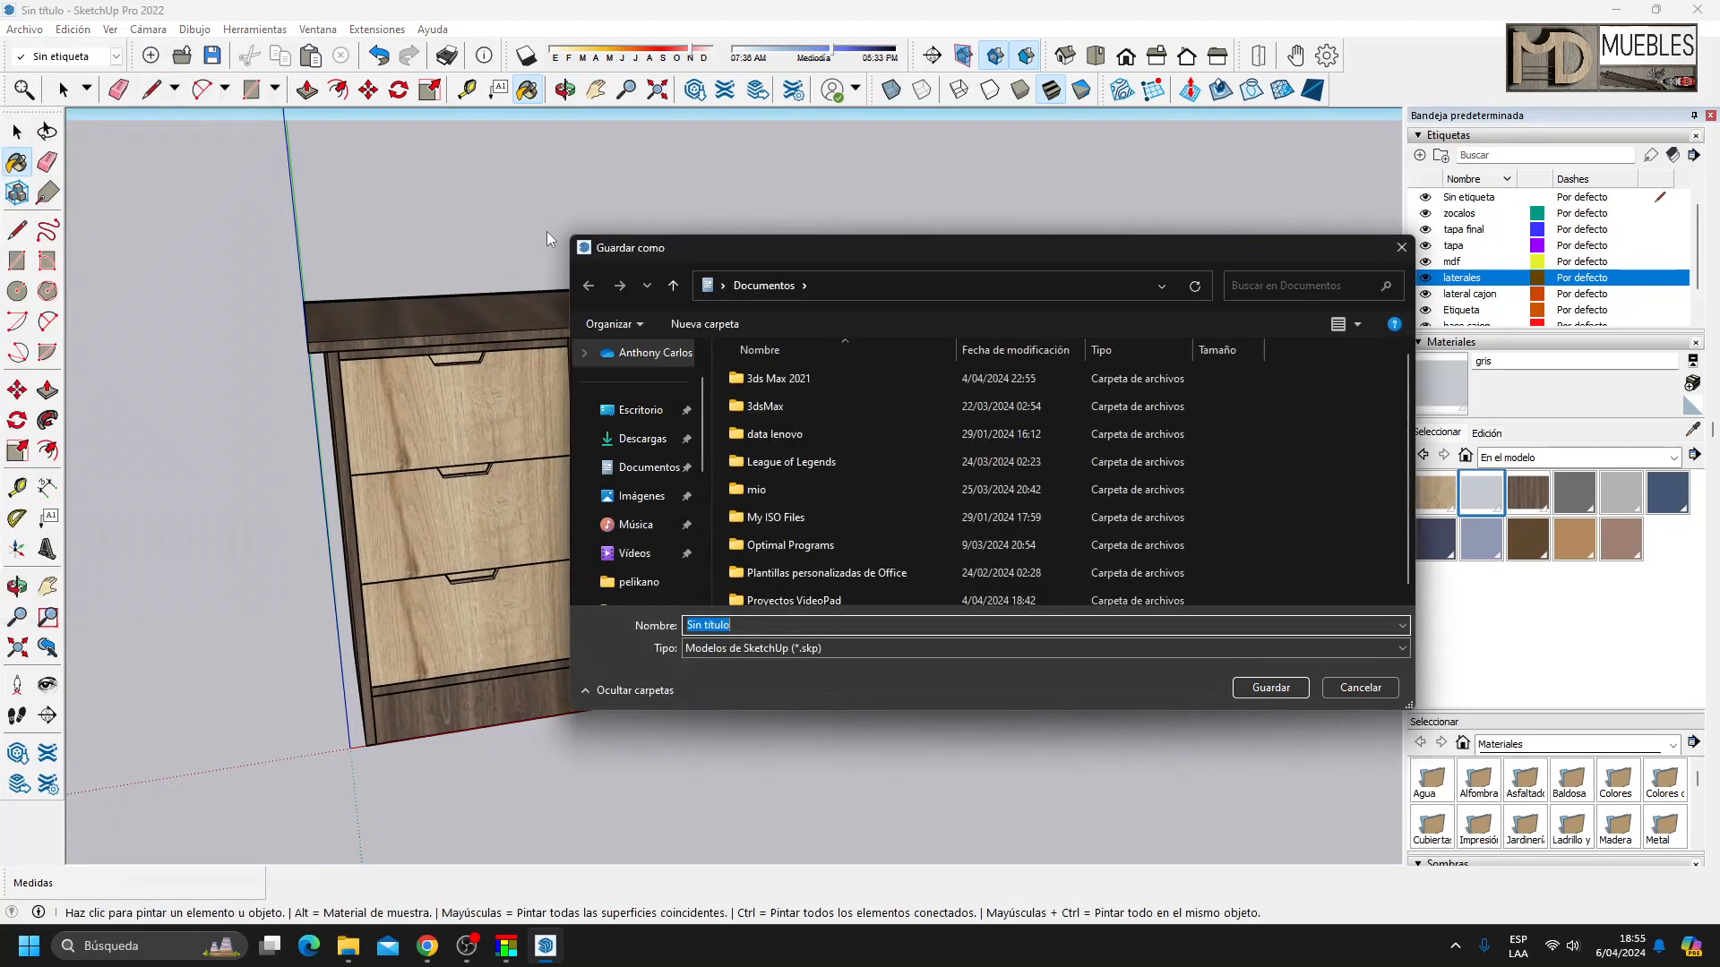
pyautogui.click(638, 410)
pyautogui.click(806, 625)
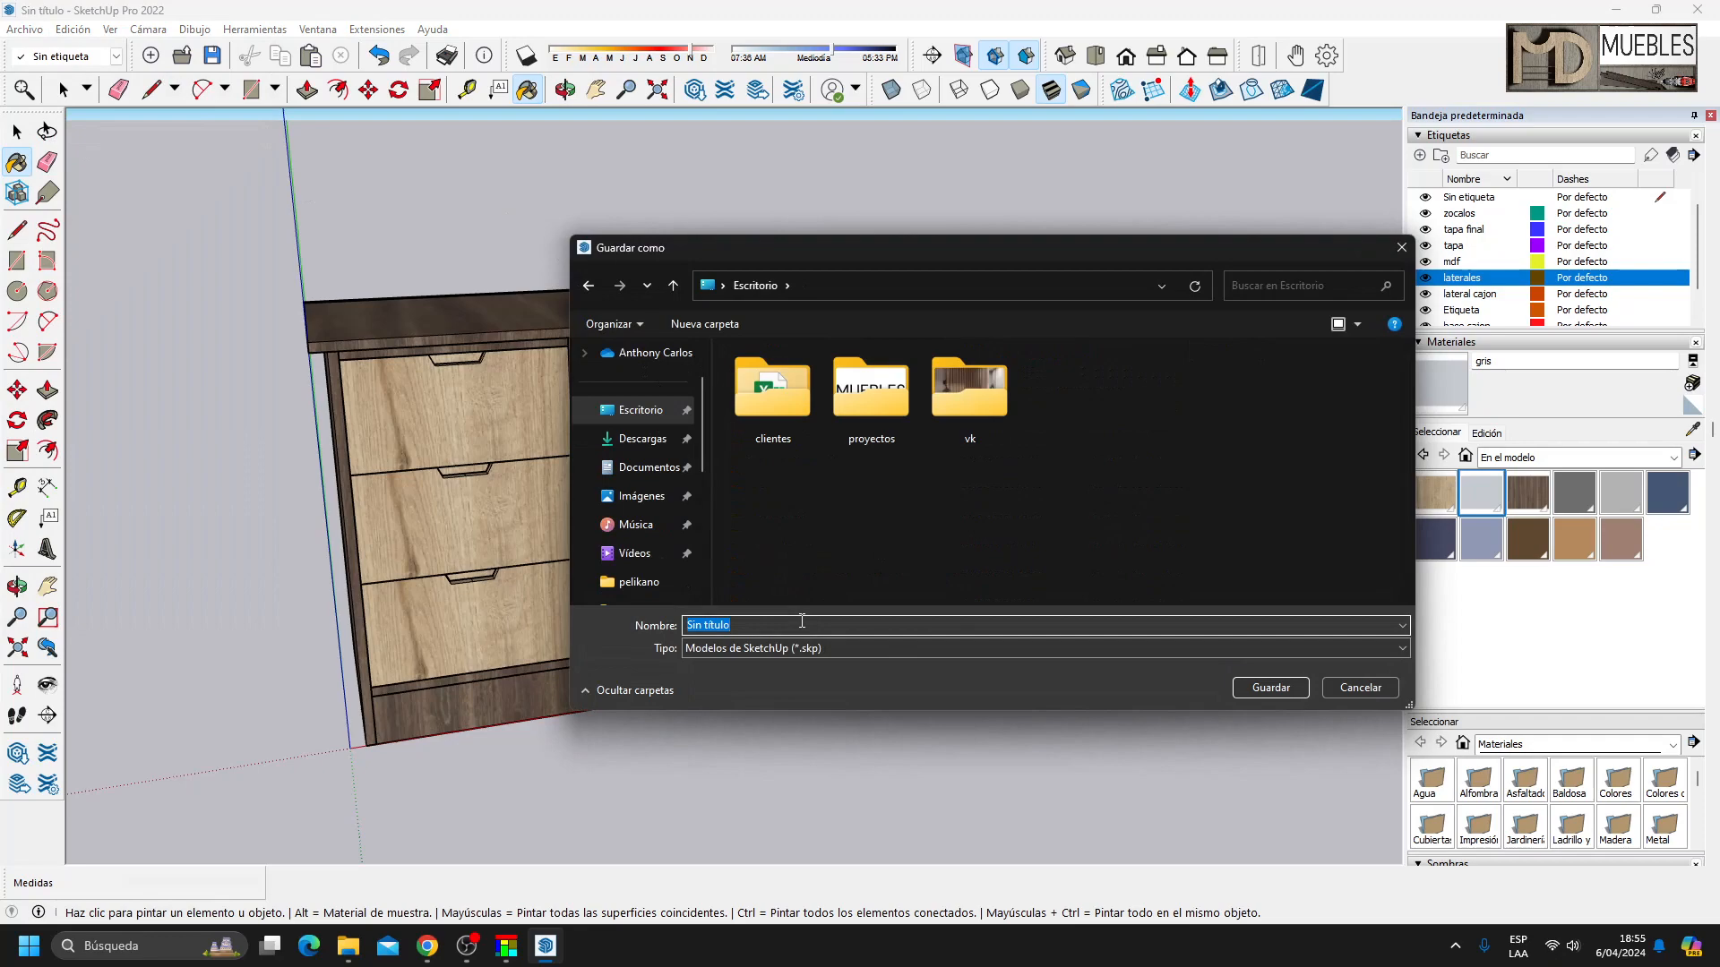
pyautogui.write('22')
pyautogui.click(1270, 687)
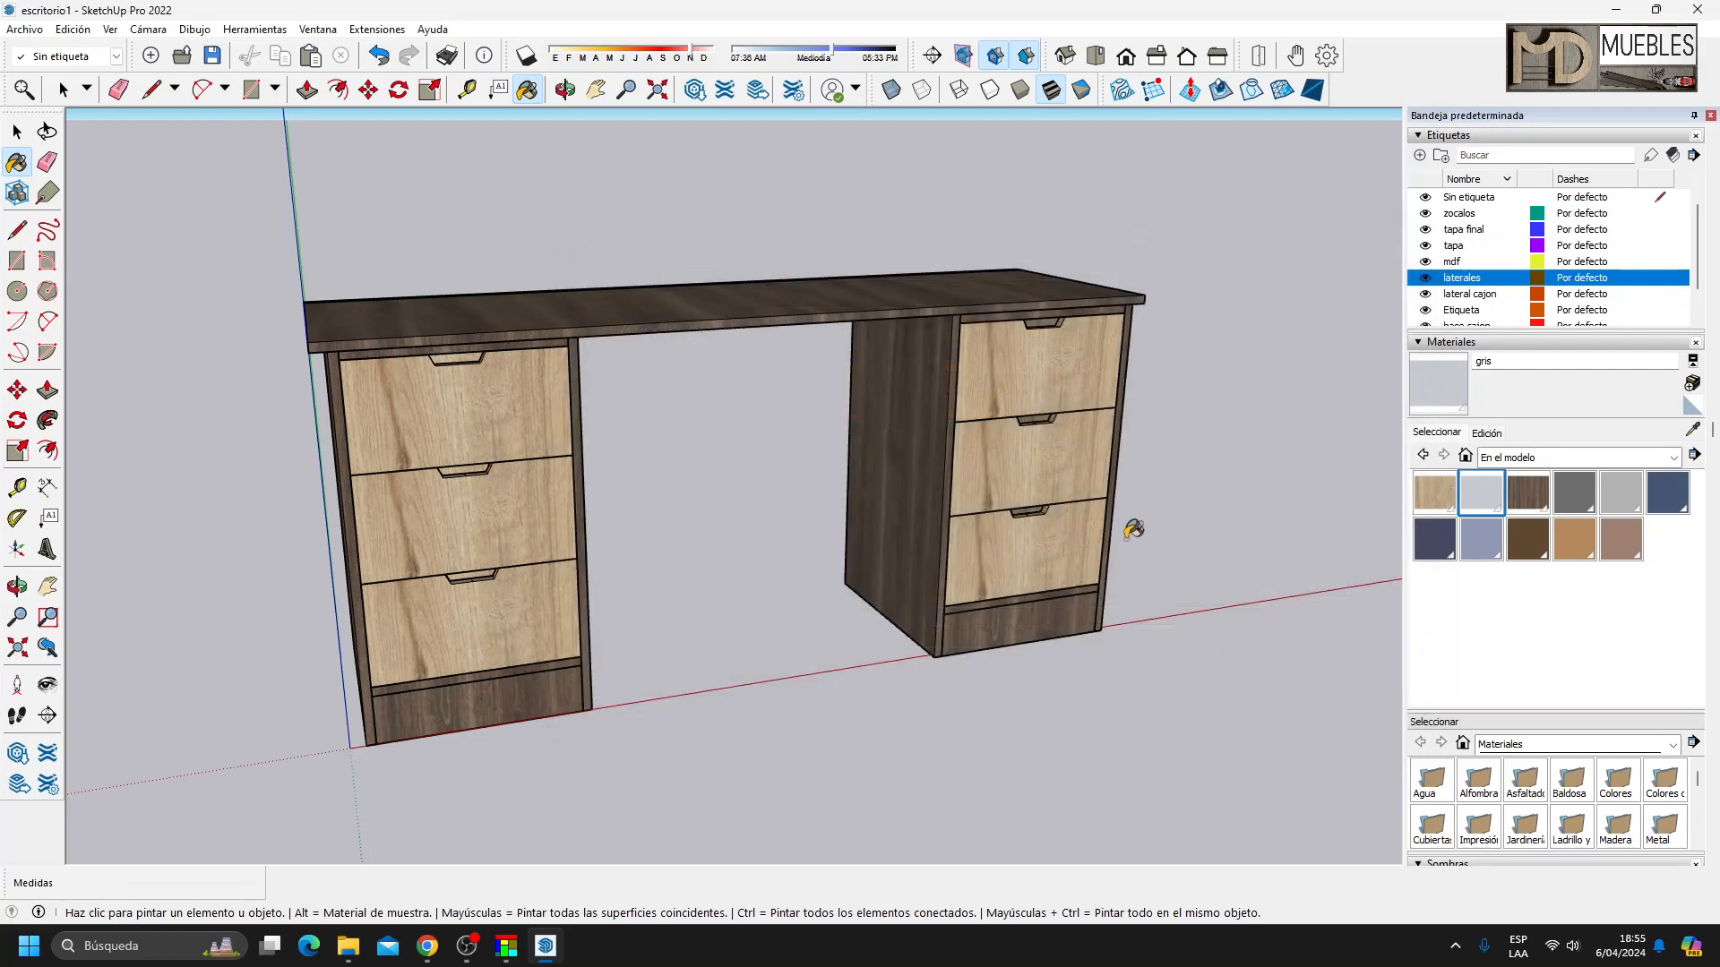
# Select the whole desk and export its parts list to XML with the extension's Spanish default options.
pyautogui.click(17, 131)
pyautogui.moveTo(231, 181); pyautogui.dragTo(1233, 788)
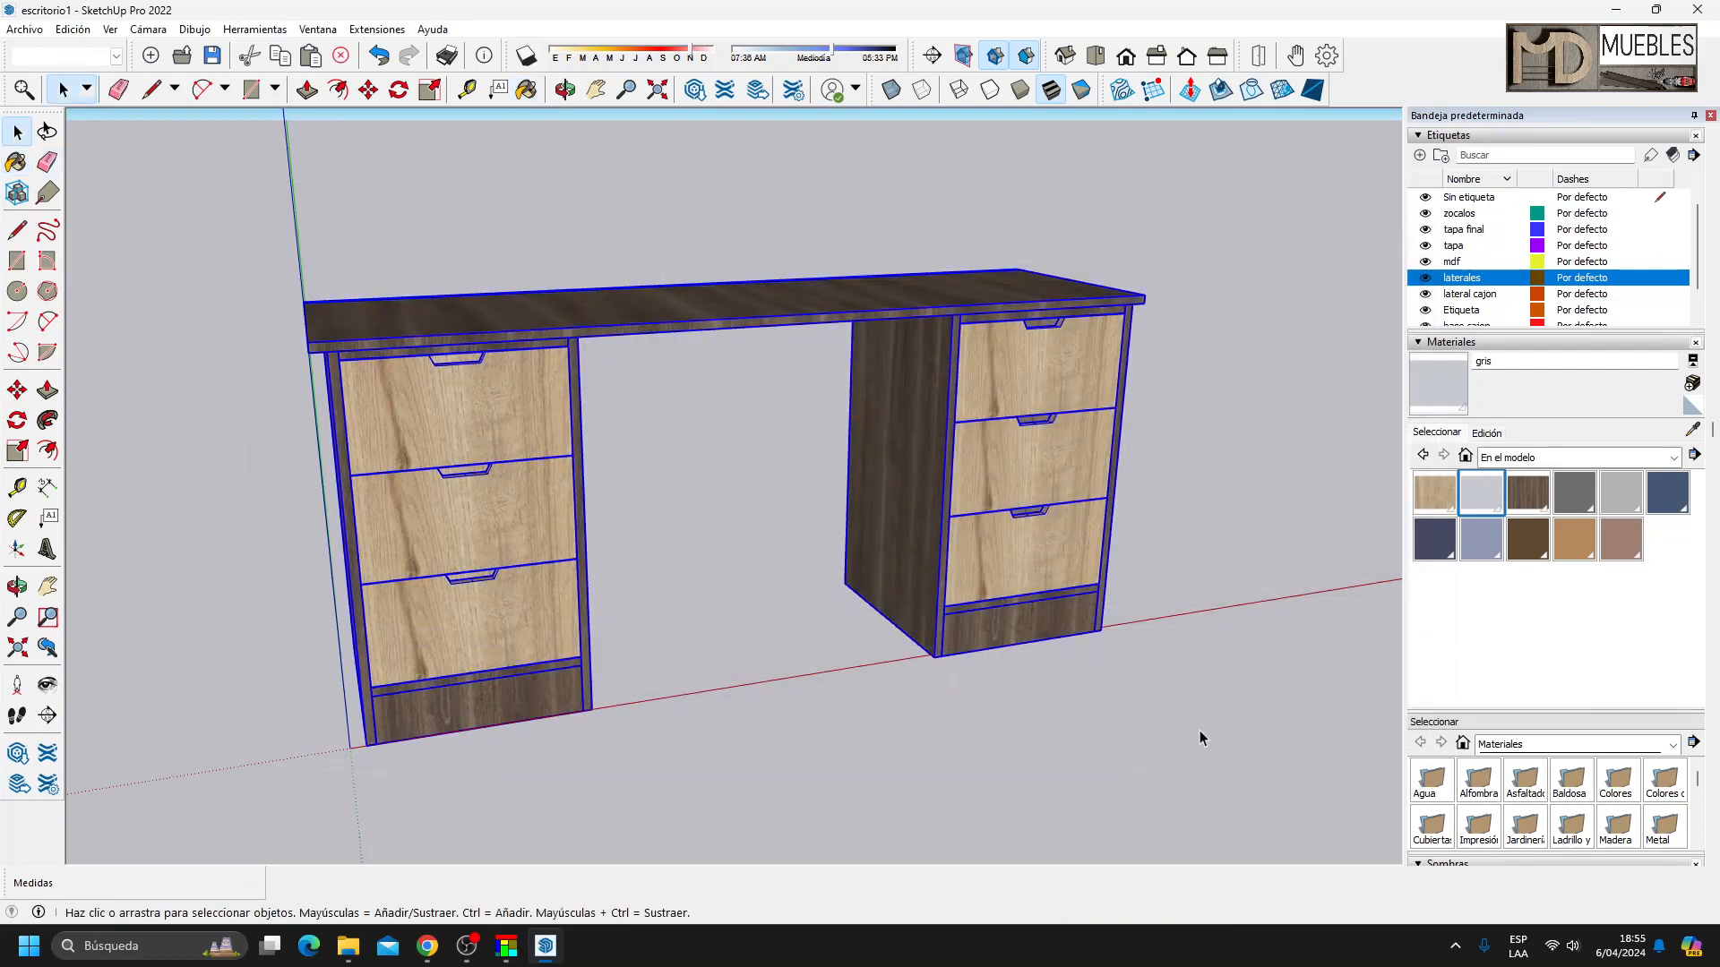
pyautogui.click(376, 29)
pyautogui.click(446, 118)
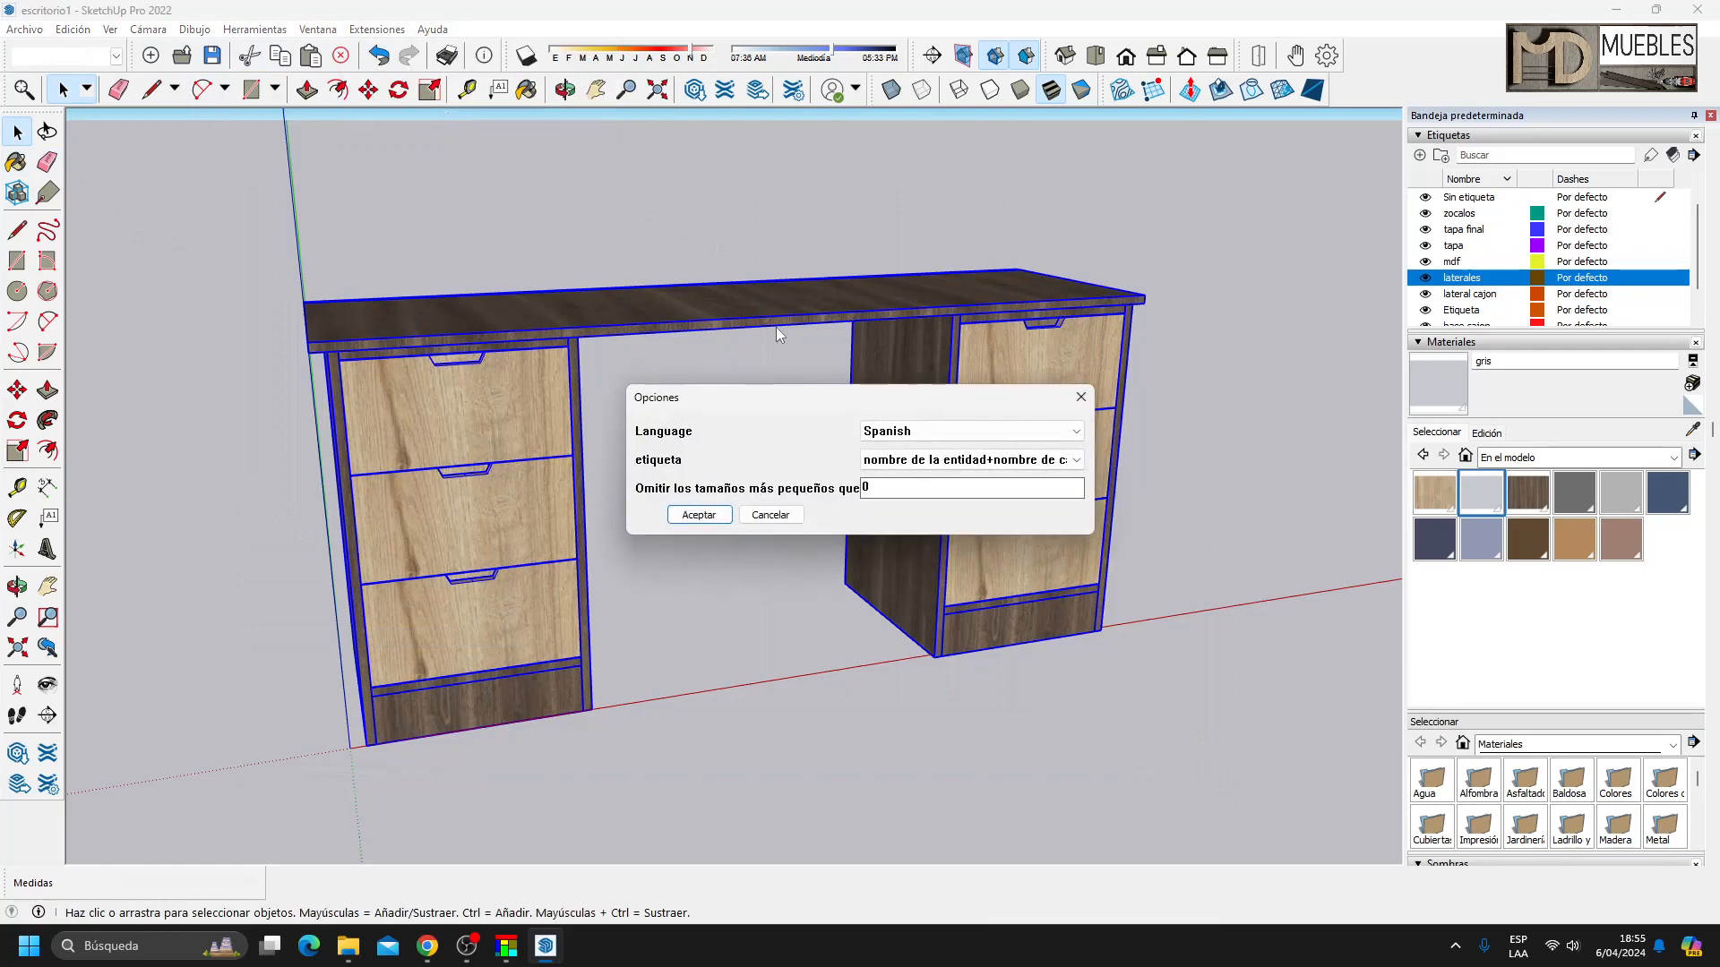
pyautogui.click(698, 515)
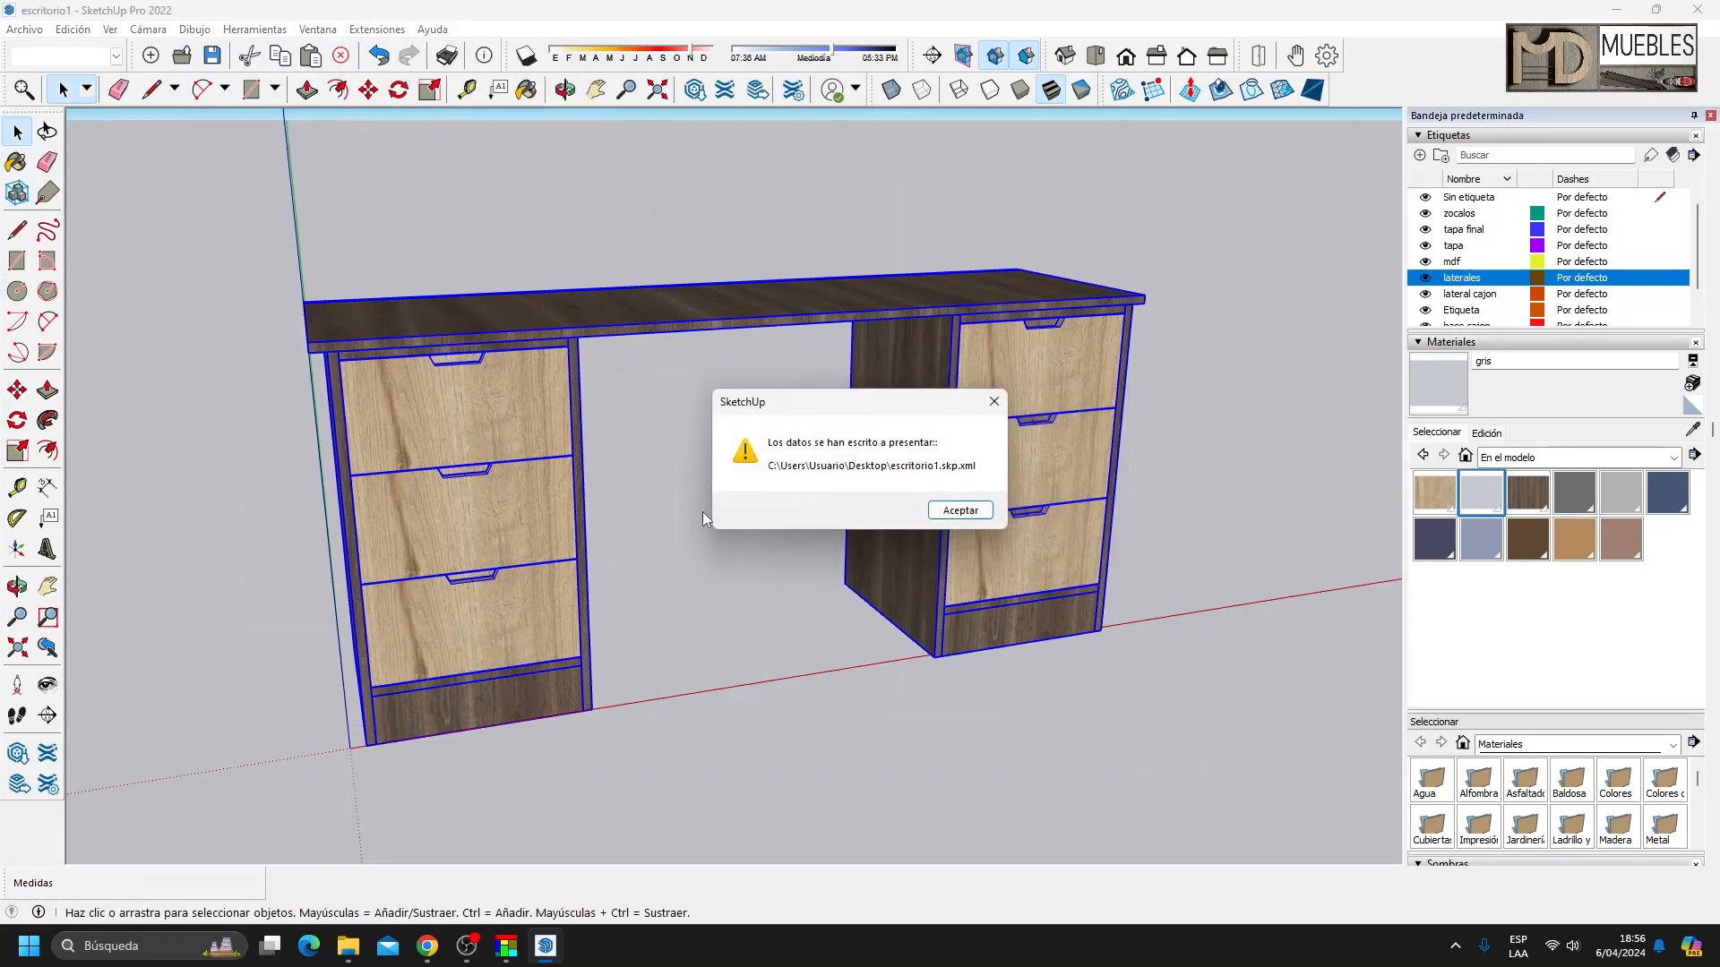
pyautogui.click(961, 512)
# Check the model's material names and, in Cutting Optimization pro, rename the castaño stock sheet's material to Milan.
pyautogui.click(1436, 502)
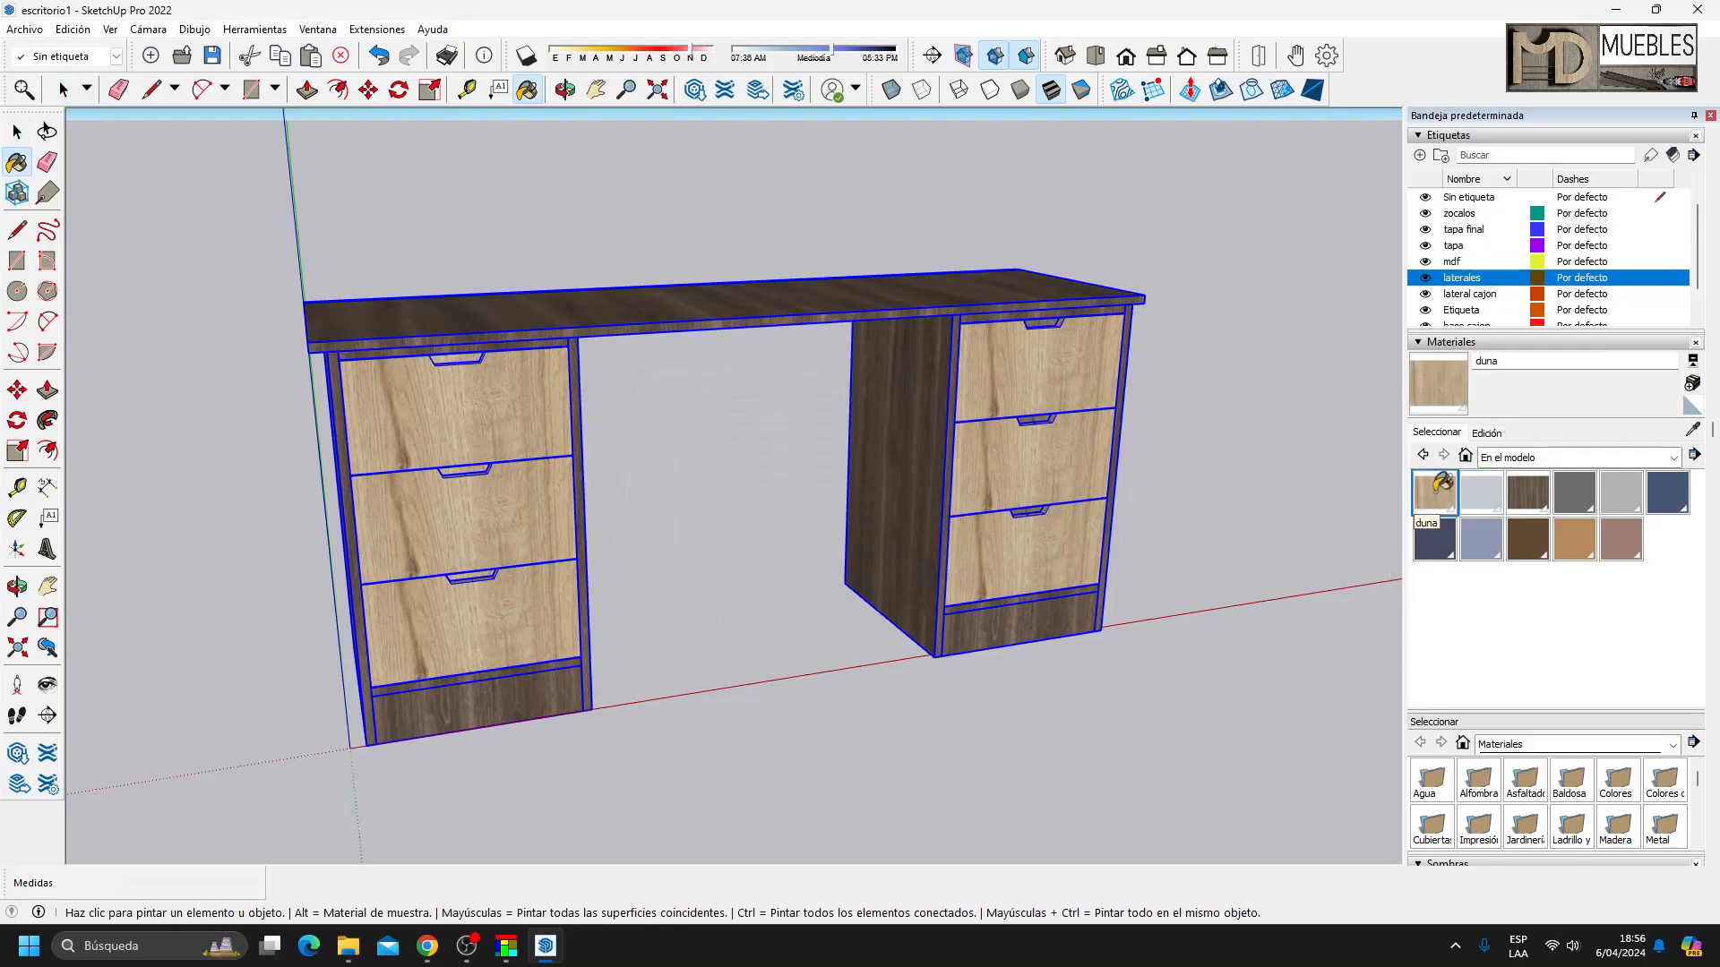
pyautogui.click(1481, 509)
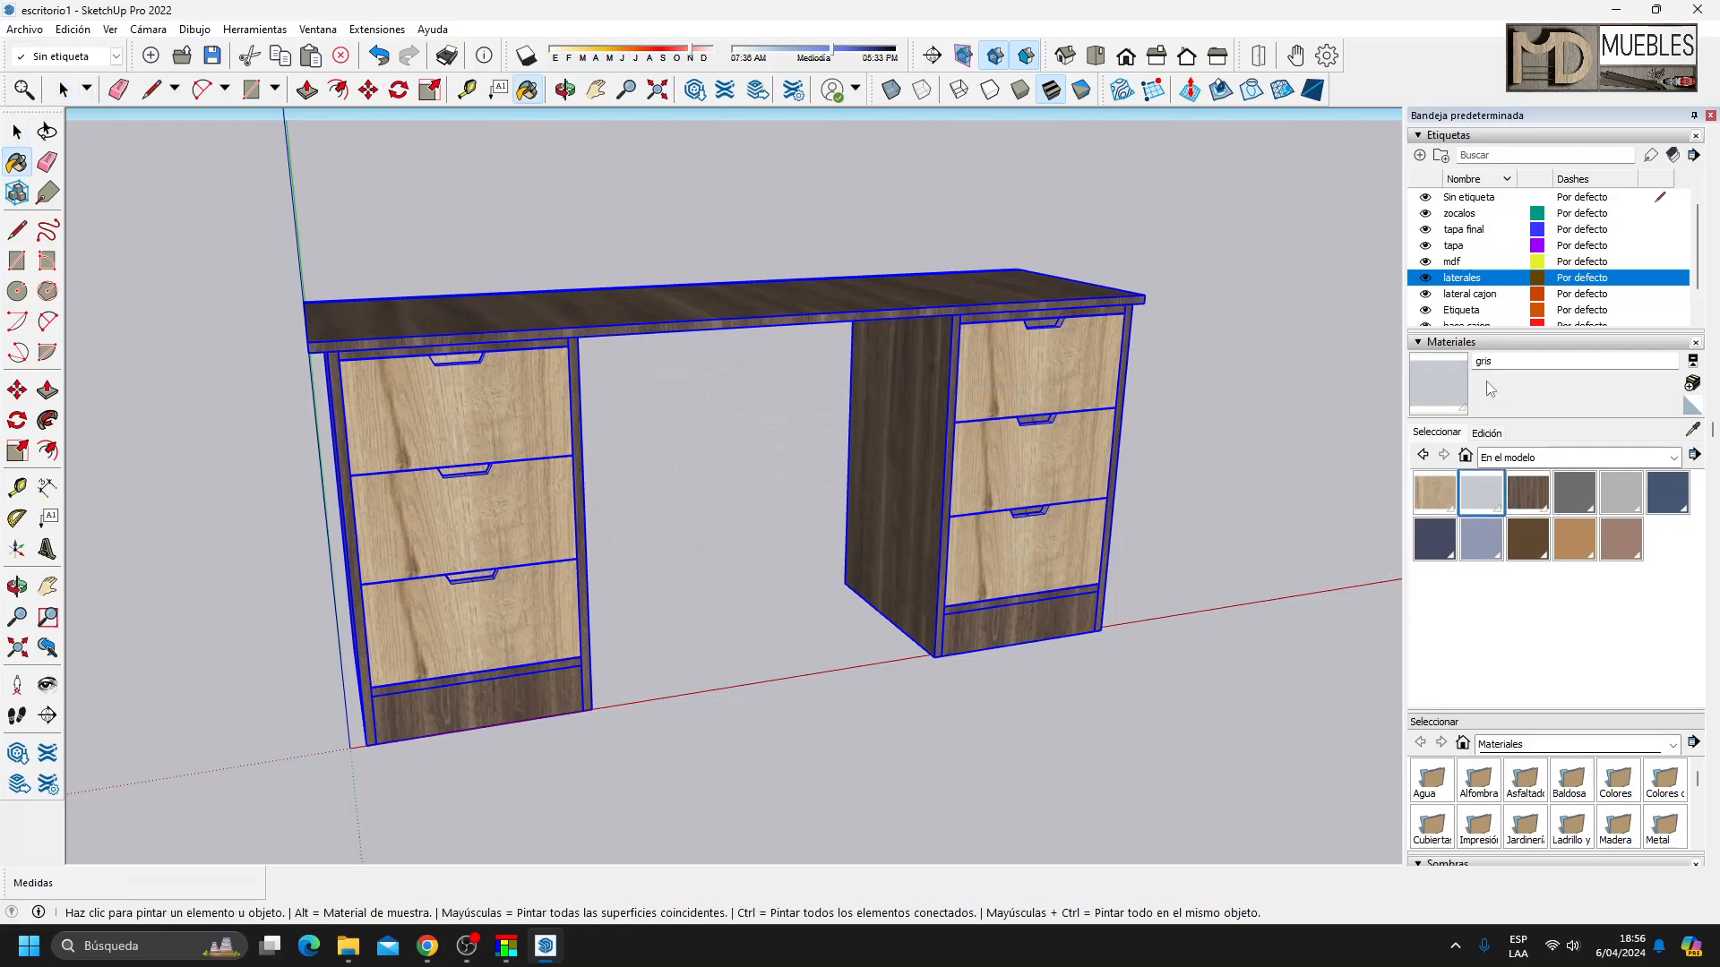
pyautogui.click(1527, 491)
pyautogui.click(506, 945)
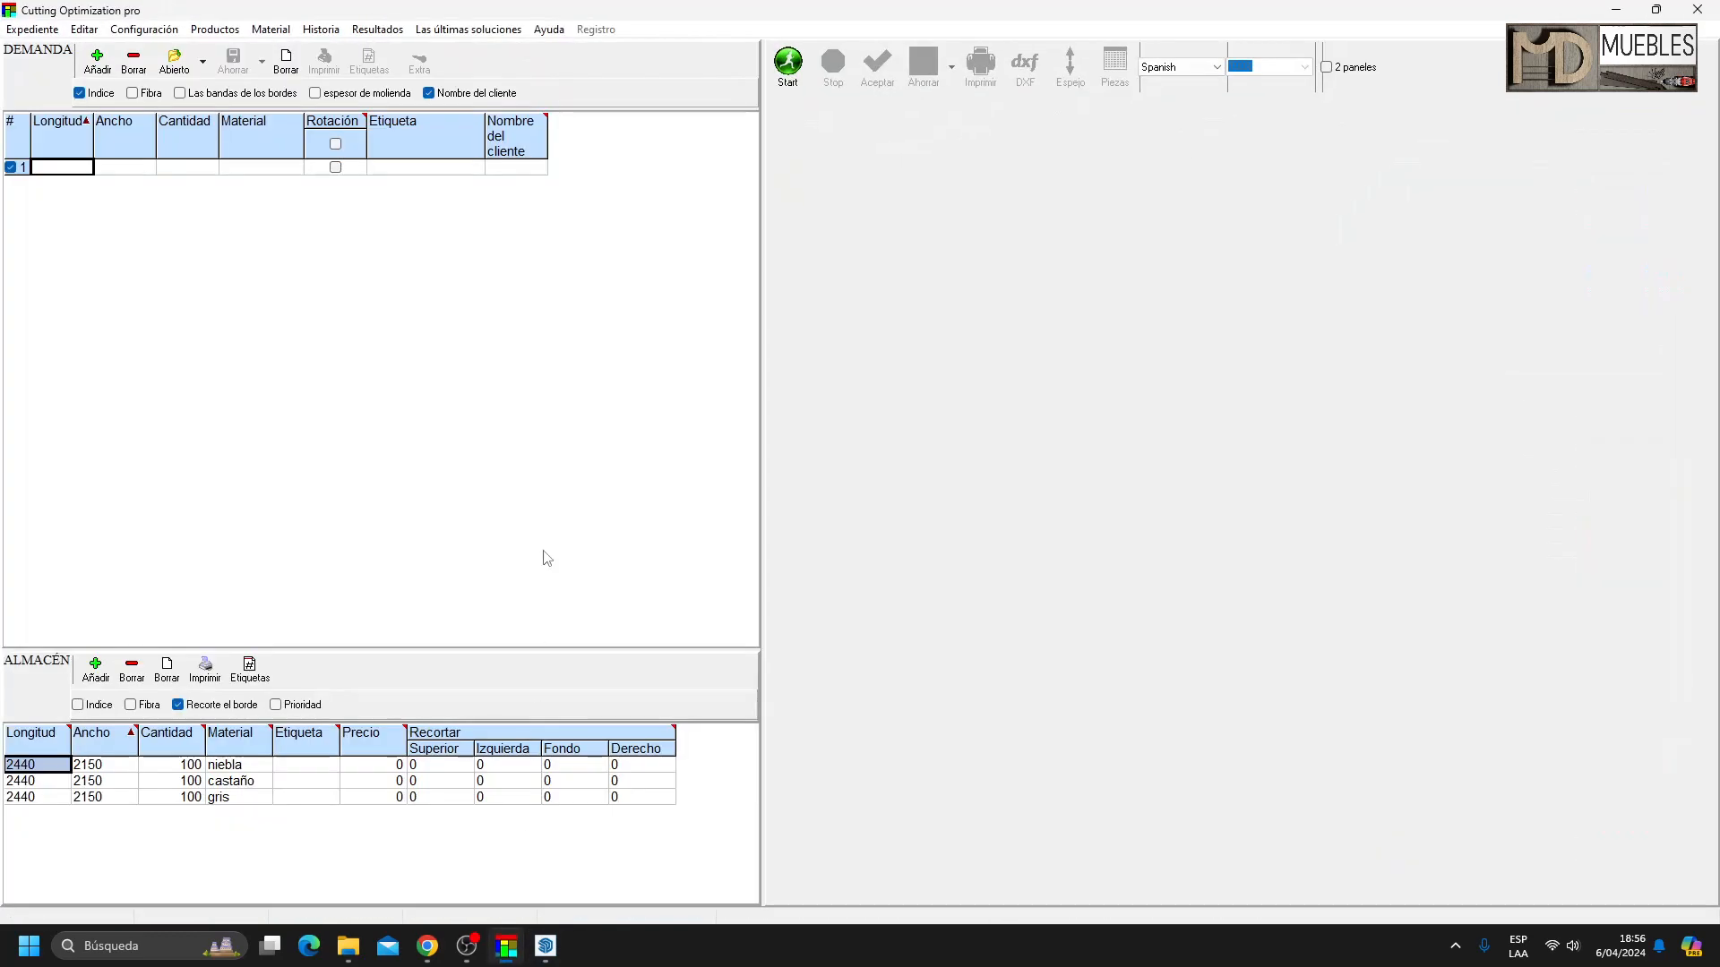
pyautogui.click(251, 782)
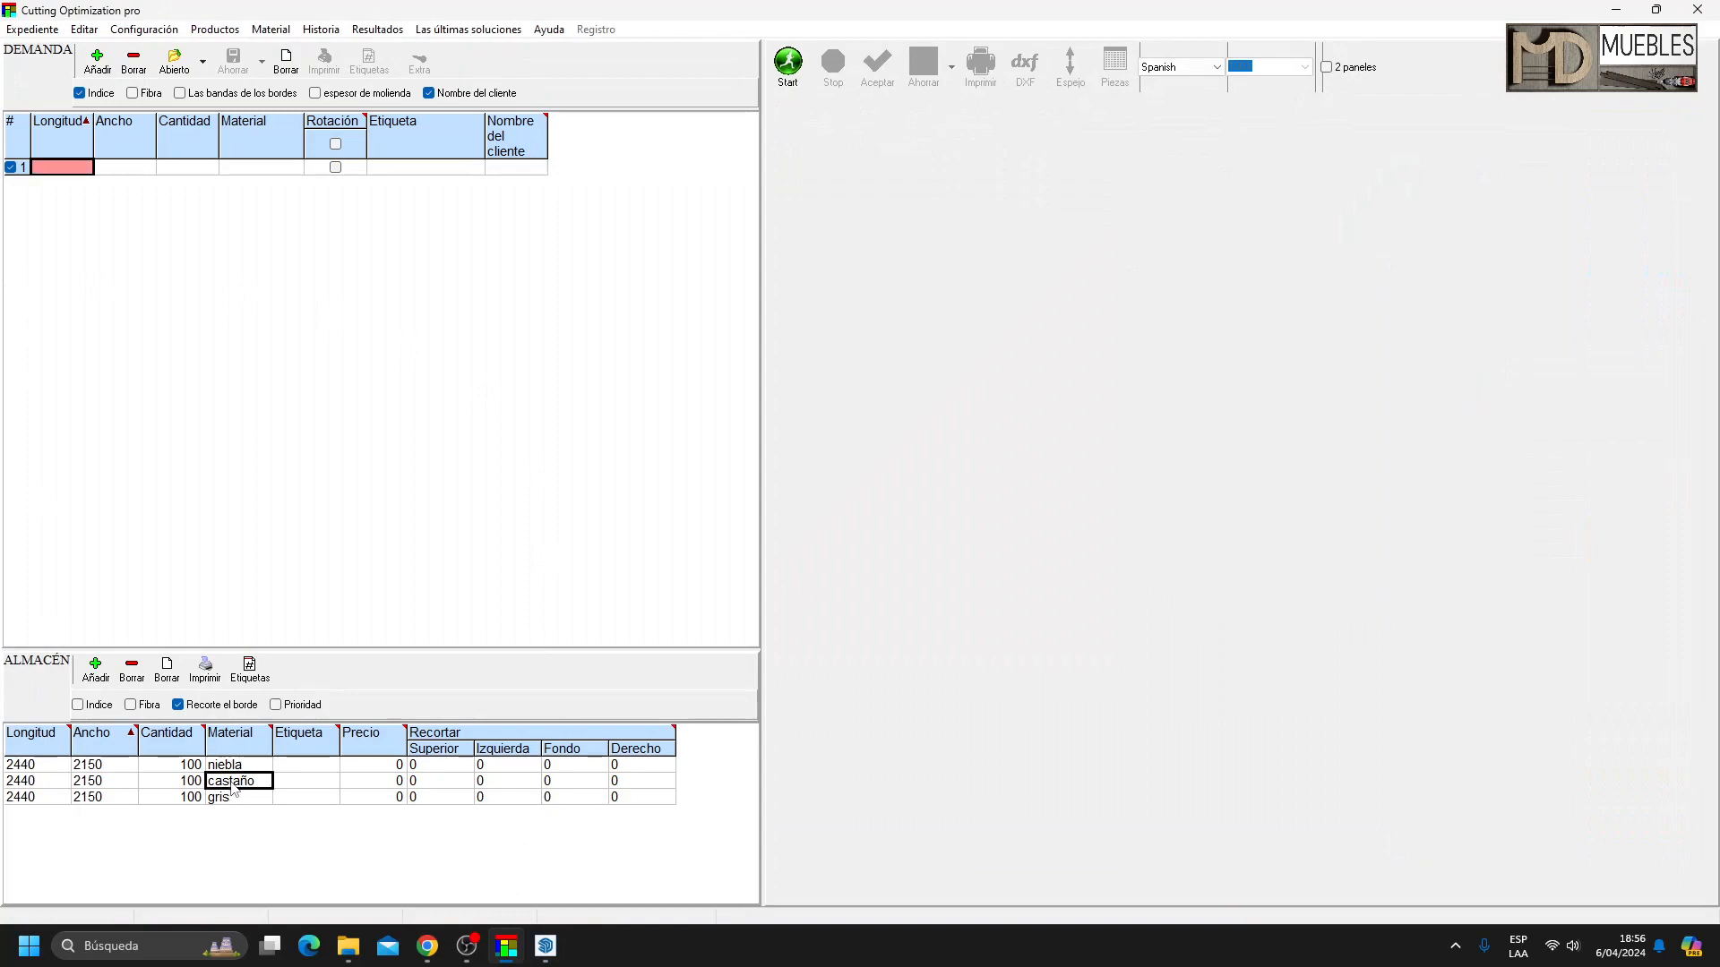
pyautogui.write('milan')
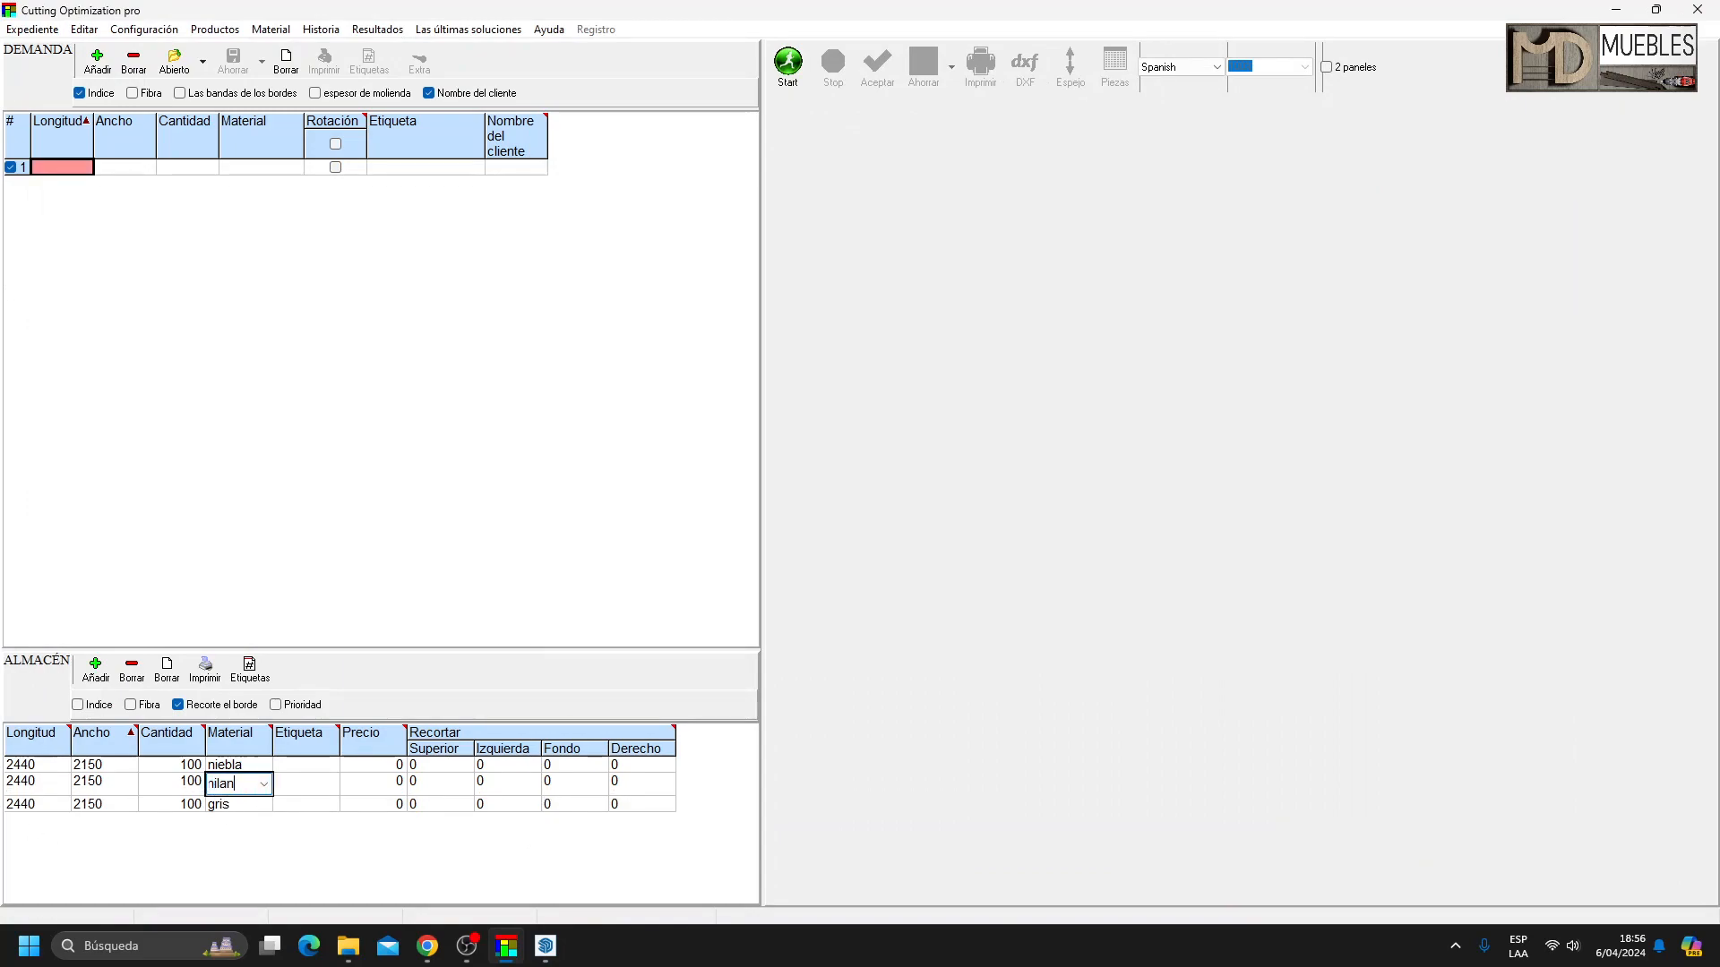
pyautogui.write('M')
# Rename the niebla stock sheet's material to duna.
pyautogui.click(251, 766)
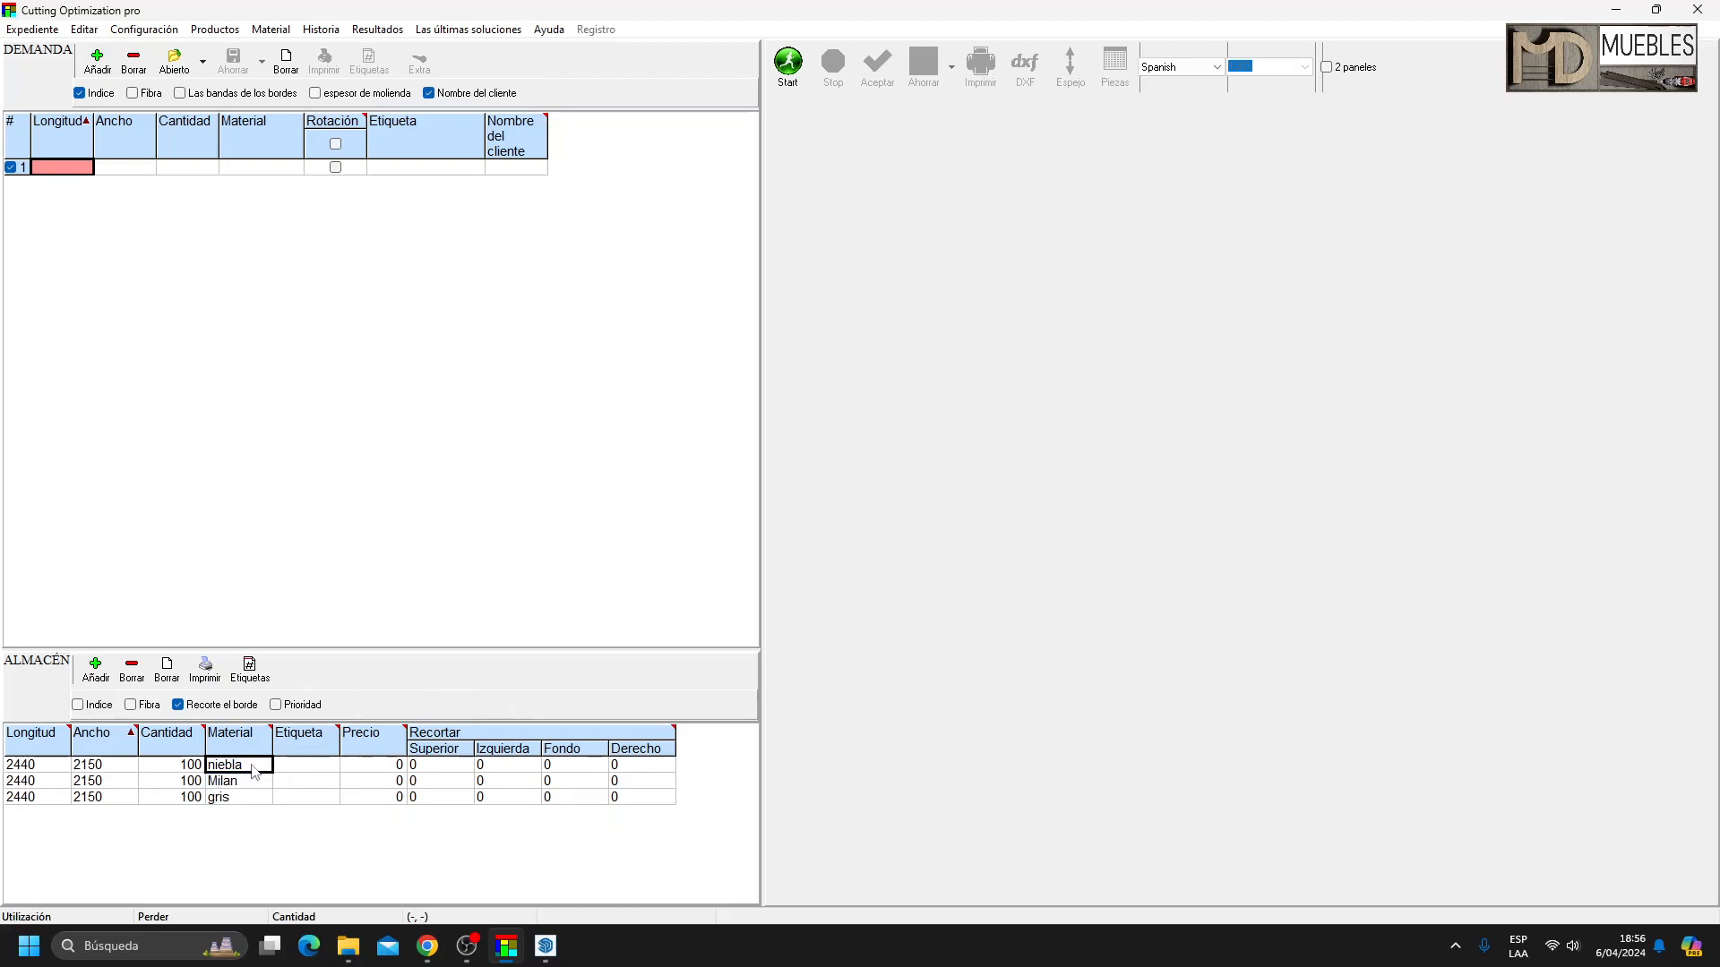
pyautogui.write('2')
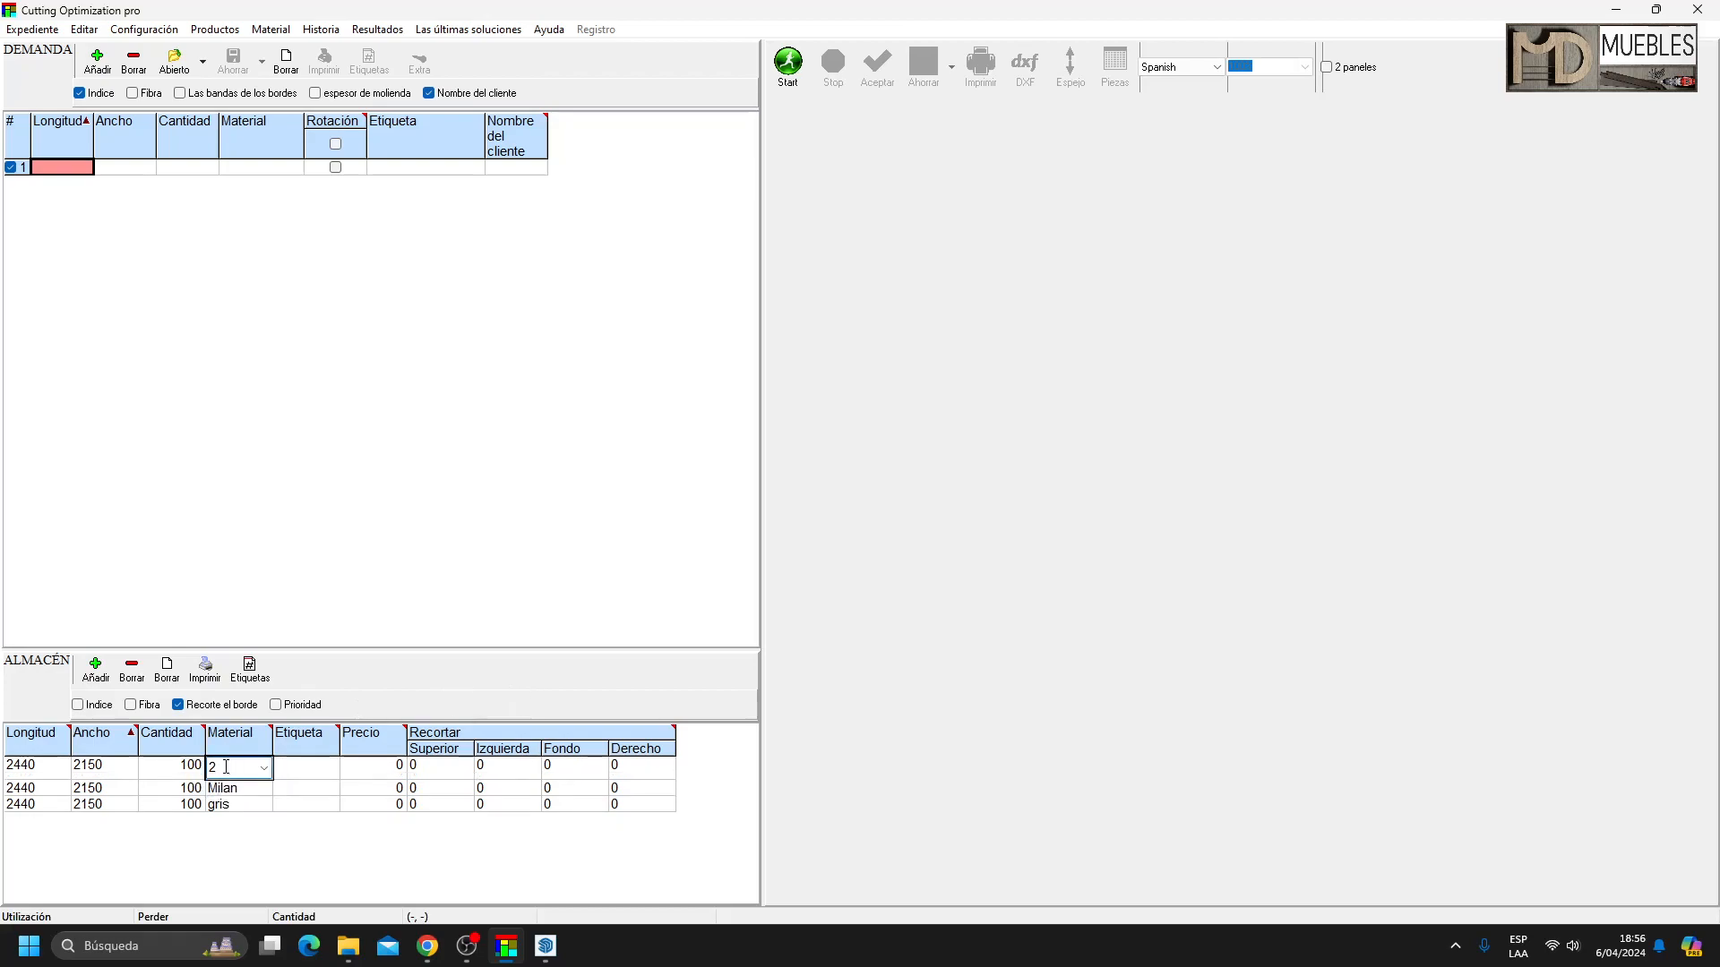
pyautogui.press('Return')
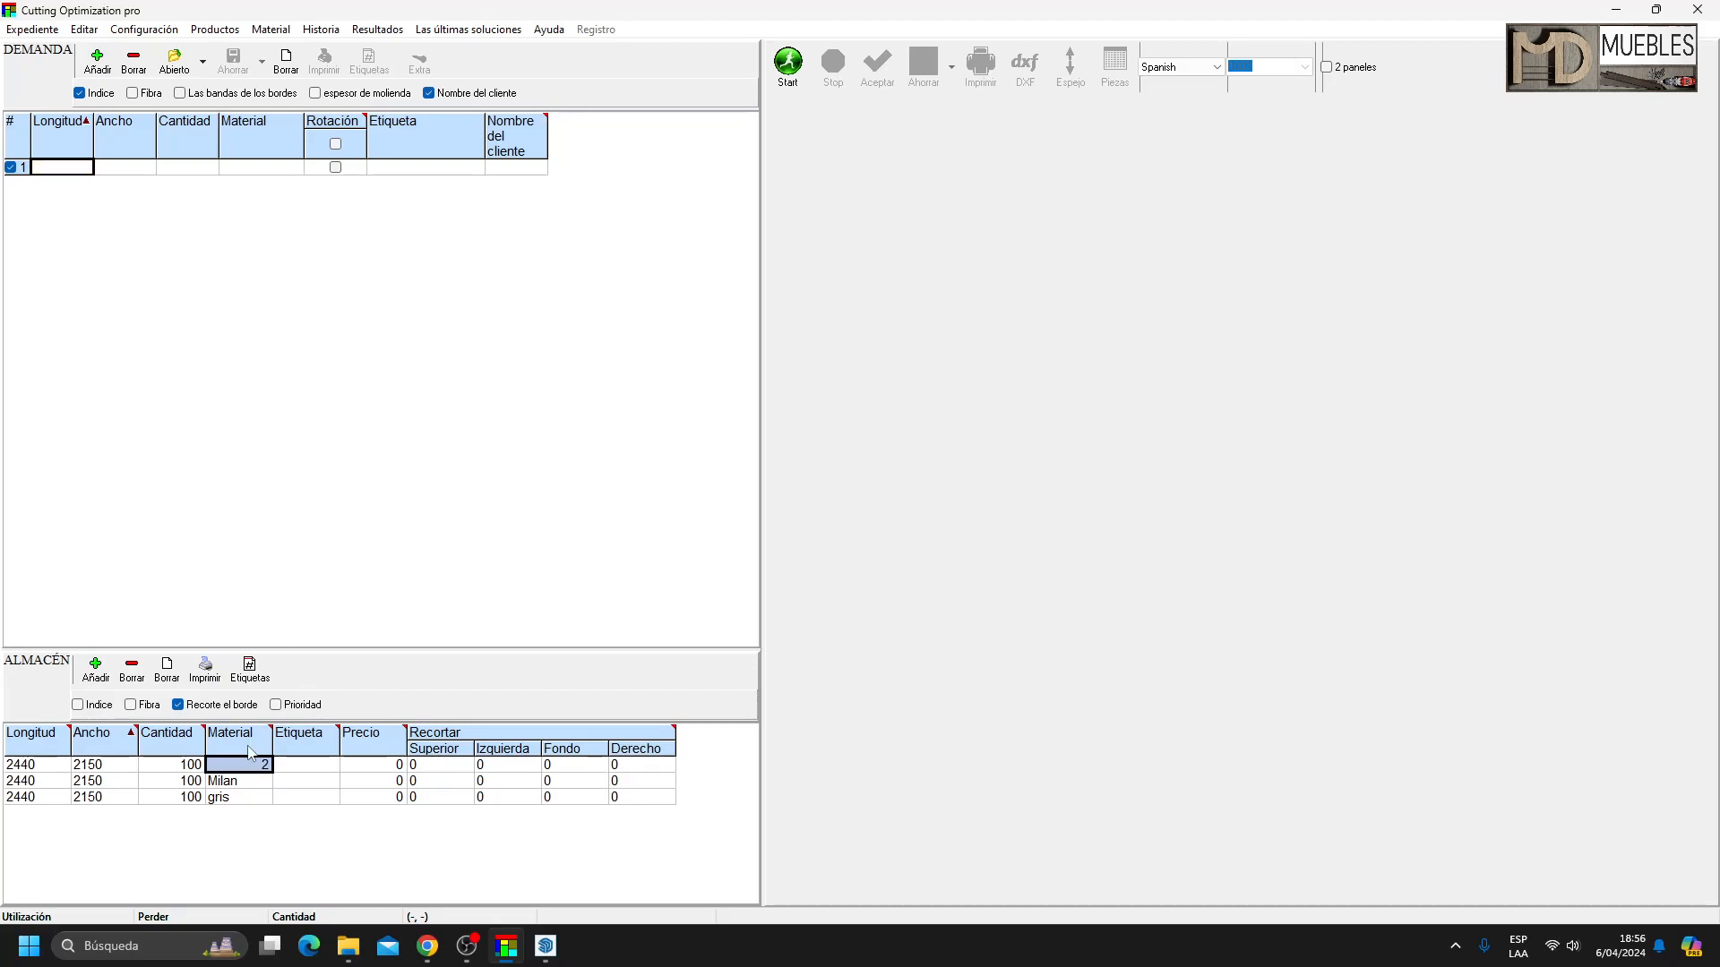
pyautogui.click(262, 770)
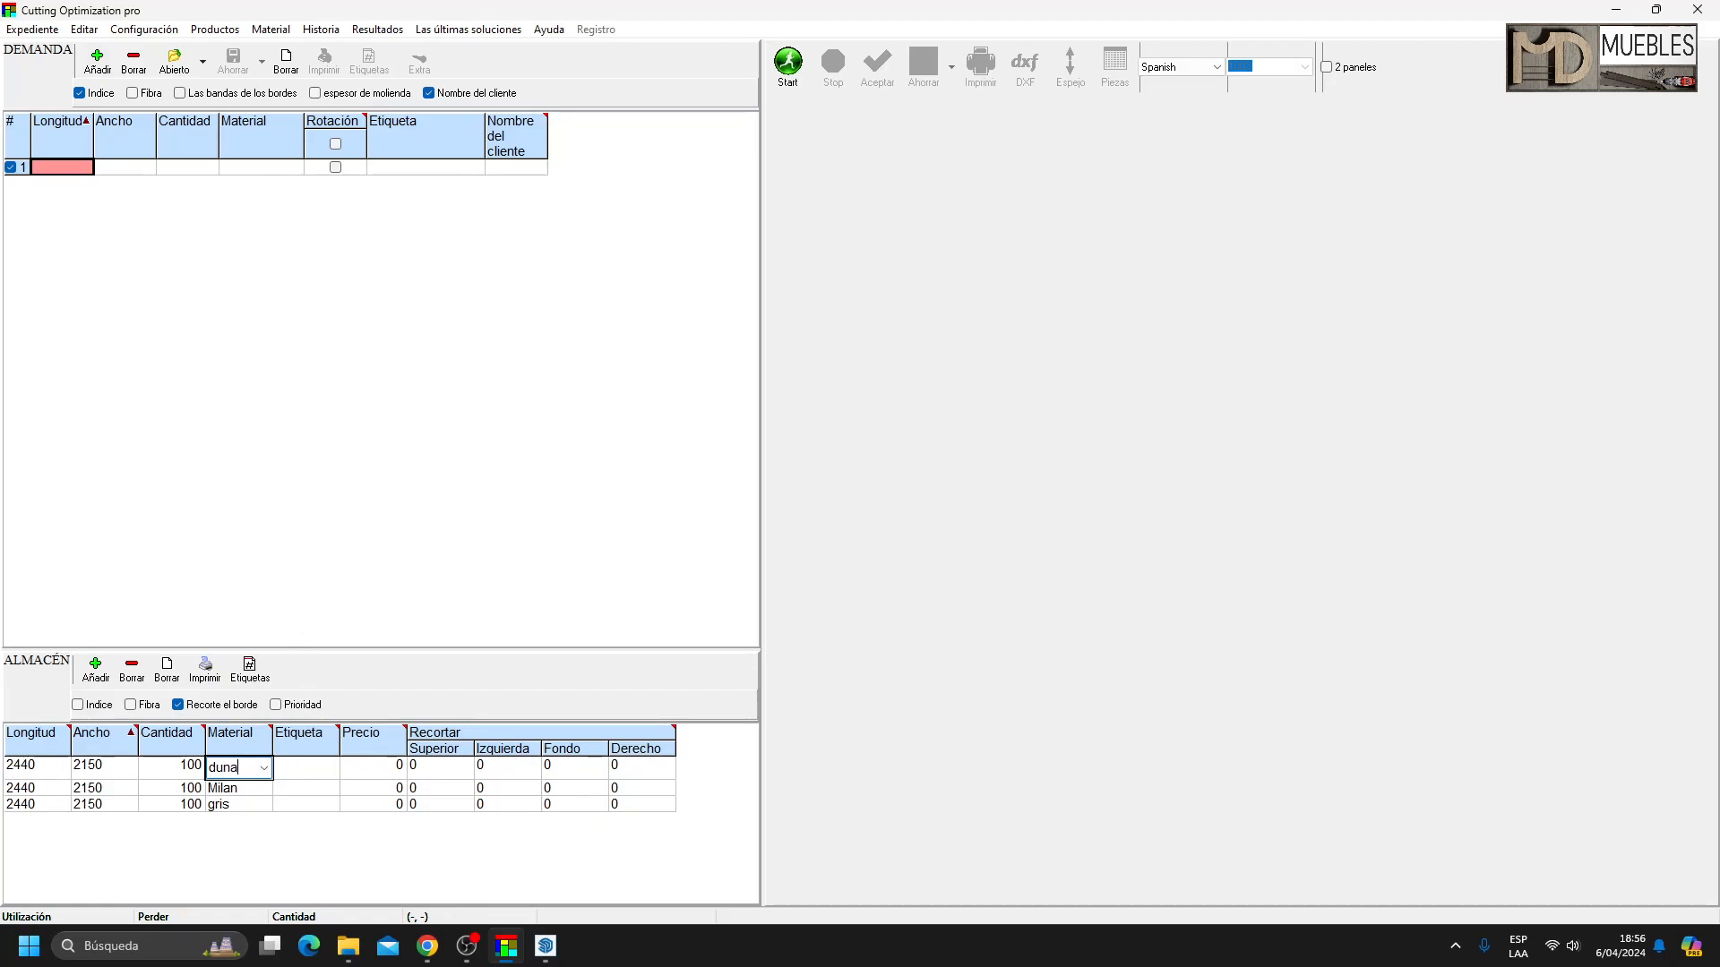
pyautogui.click(361, 505)
# Import the desk's parts into the demand list from the XML file escritorio1.skp in the Escritorio folder.
pyautogui.click(203, 62)
pyautogui.click(195, 94)
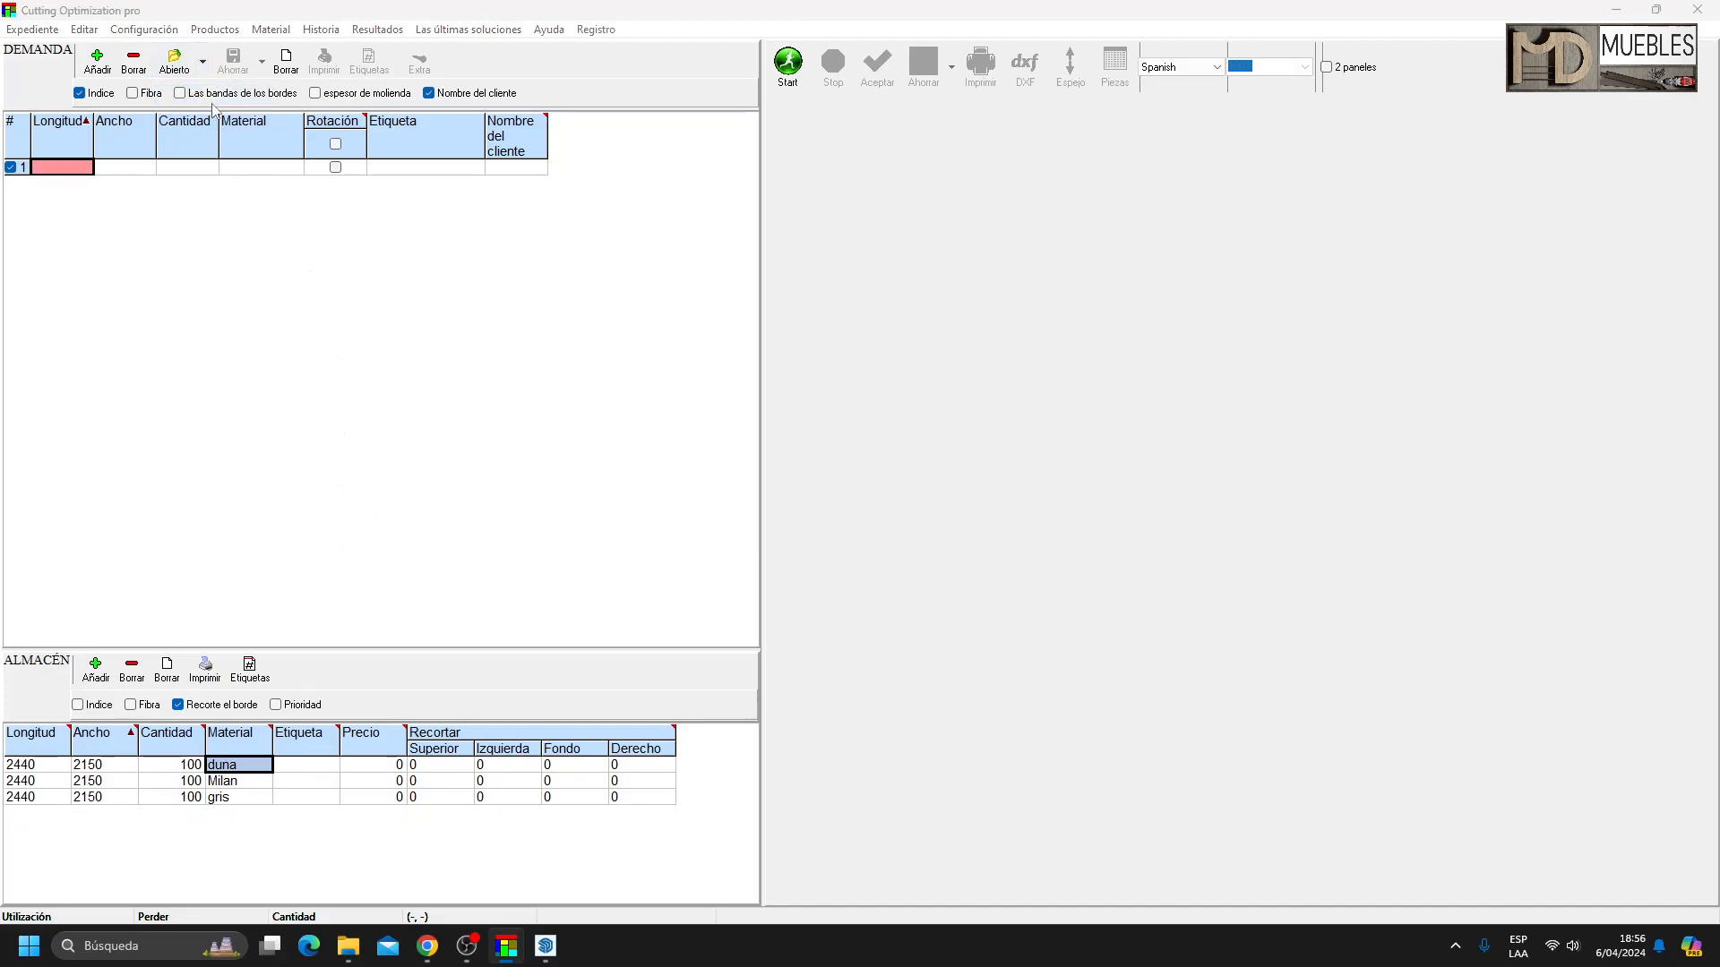
pyautogui.click(79, 217)
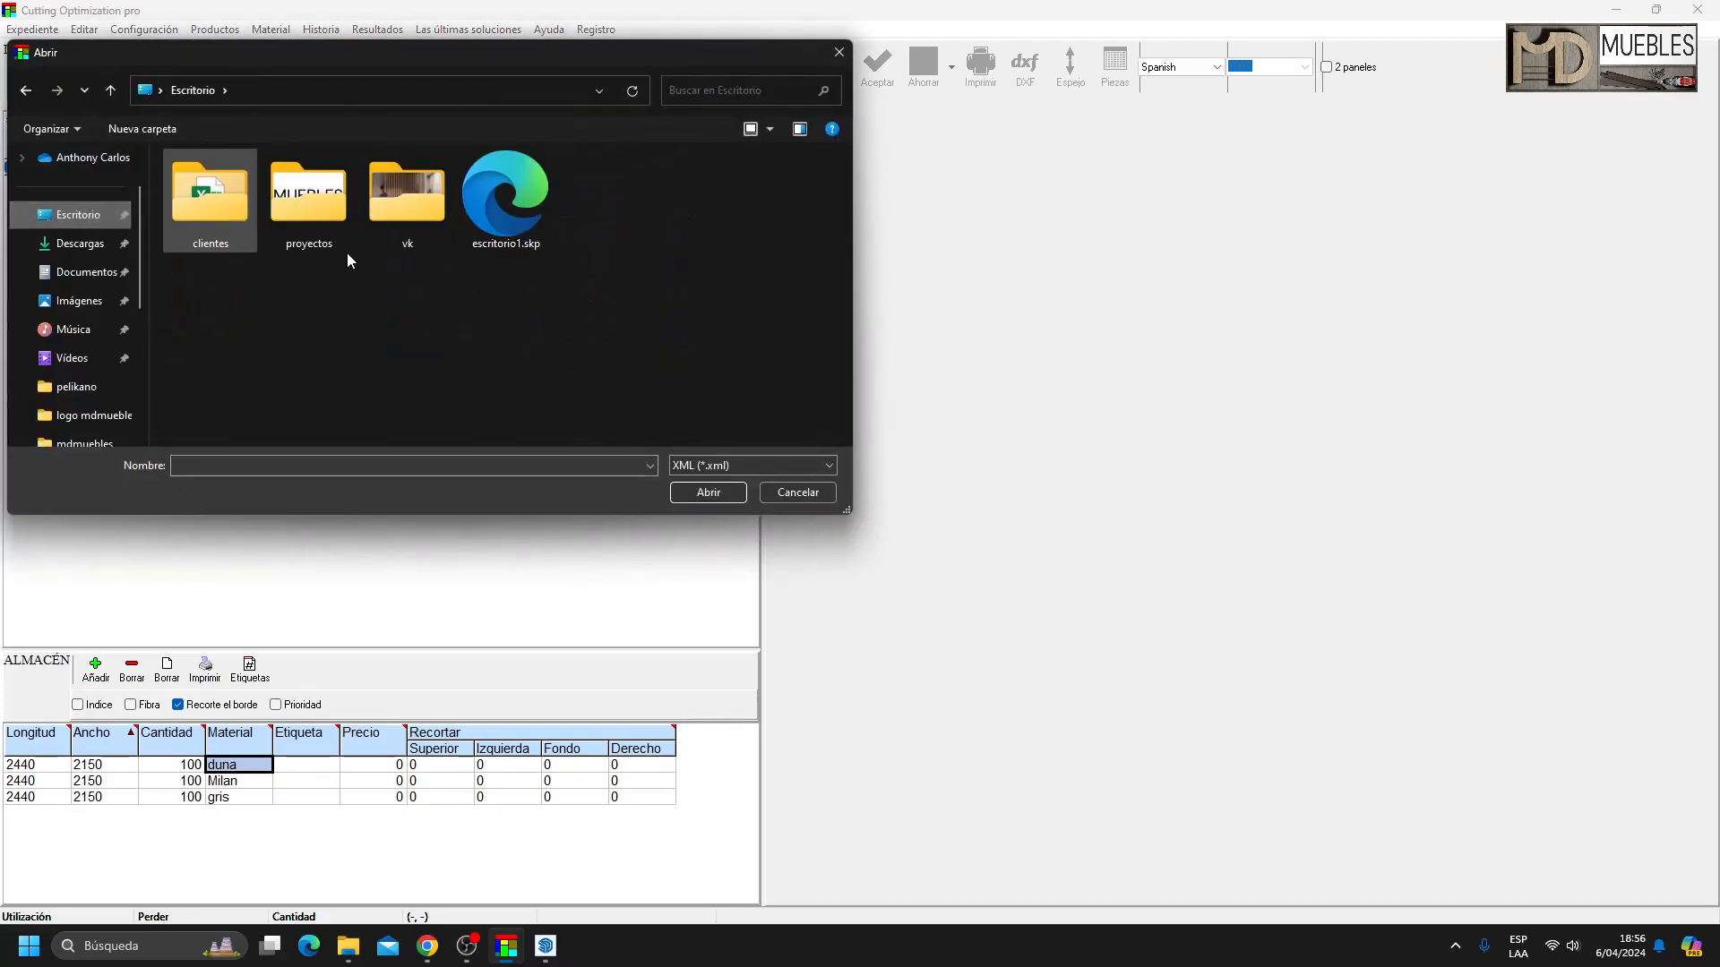
pyautogui.click(515, 224)
pyautogui.click(706, 493)
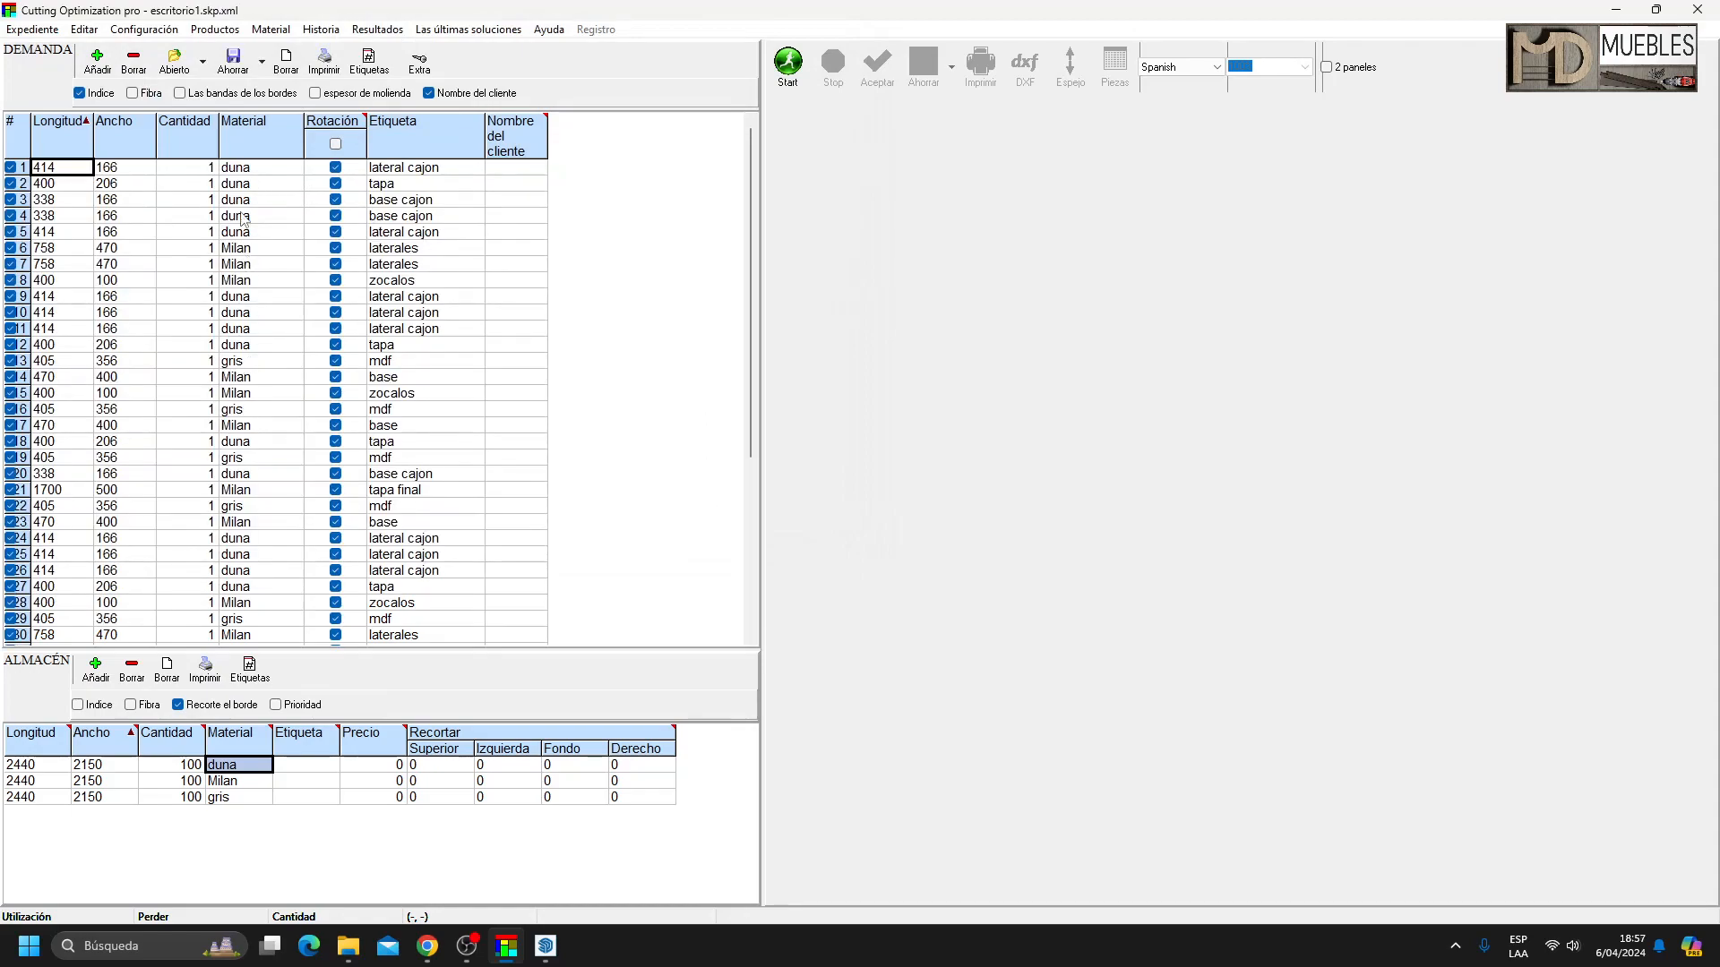
# Run the cutting optimization on the parts sorted by material and view the duna and gris sheet layouts.
pyautogui.click(240, 125)
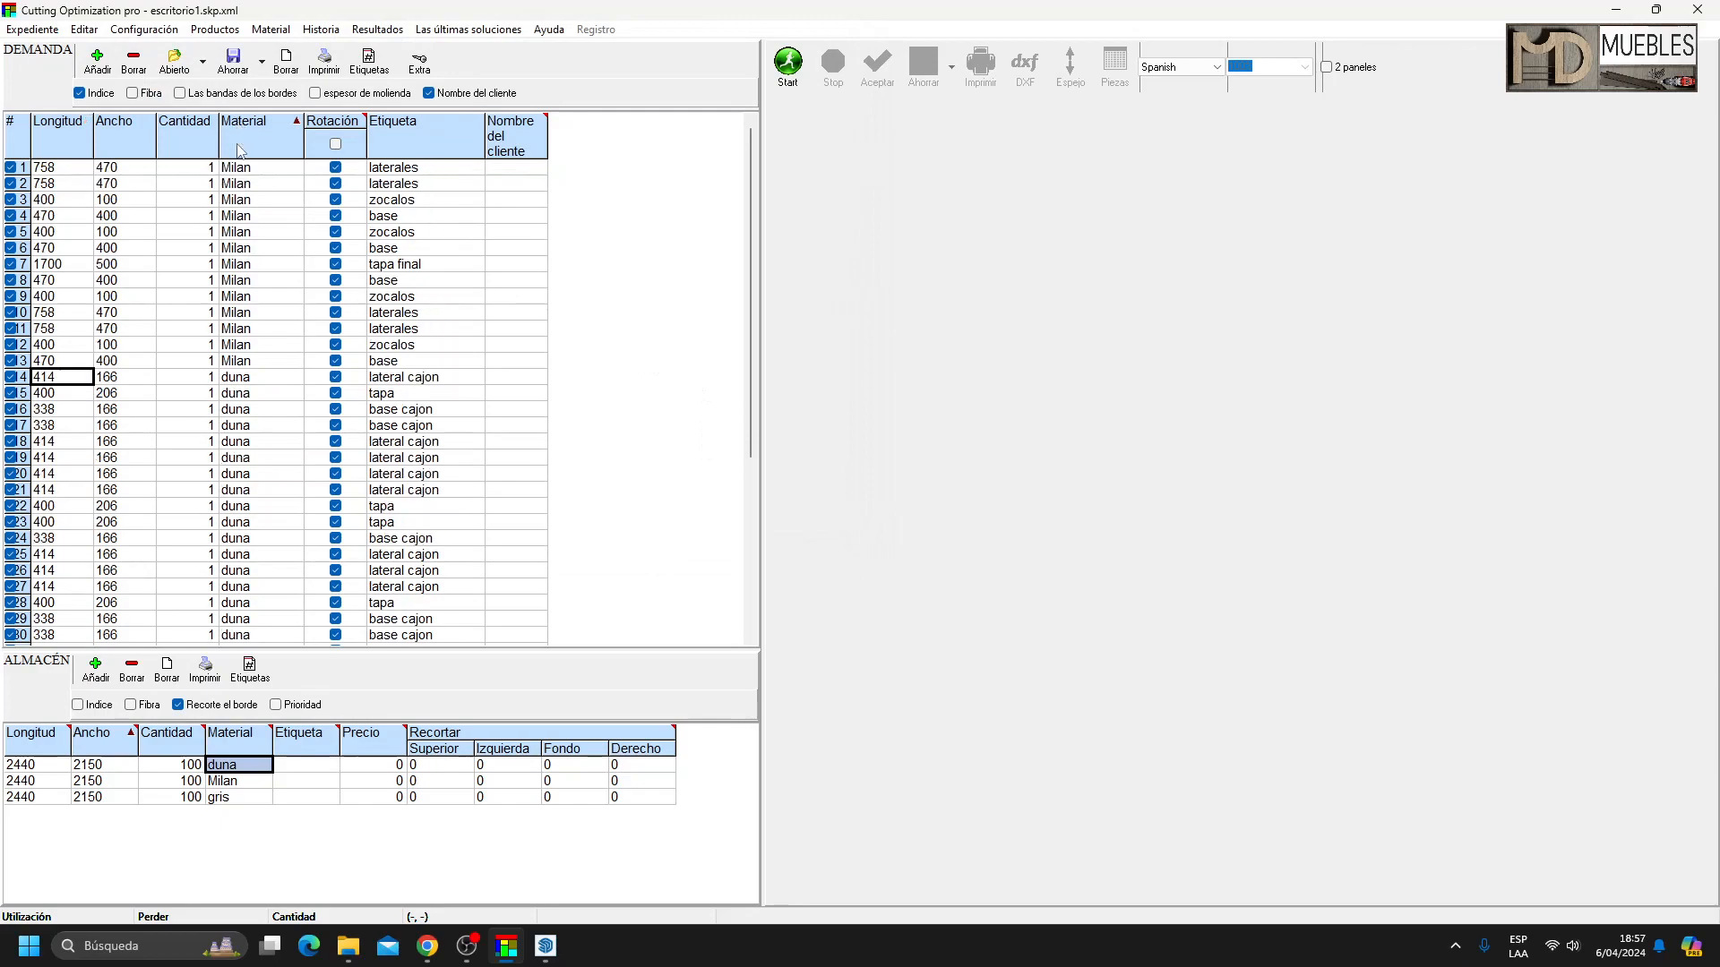
pyautogui.click(791, 66)
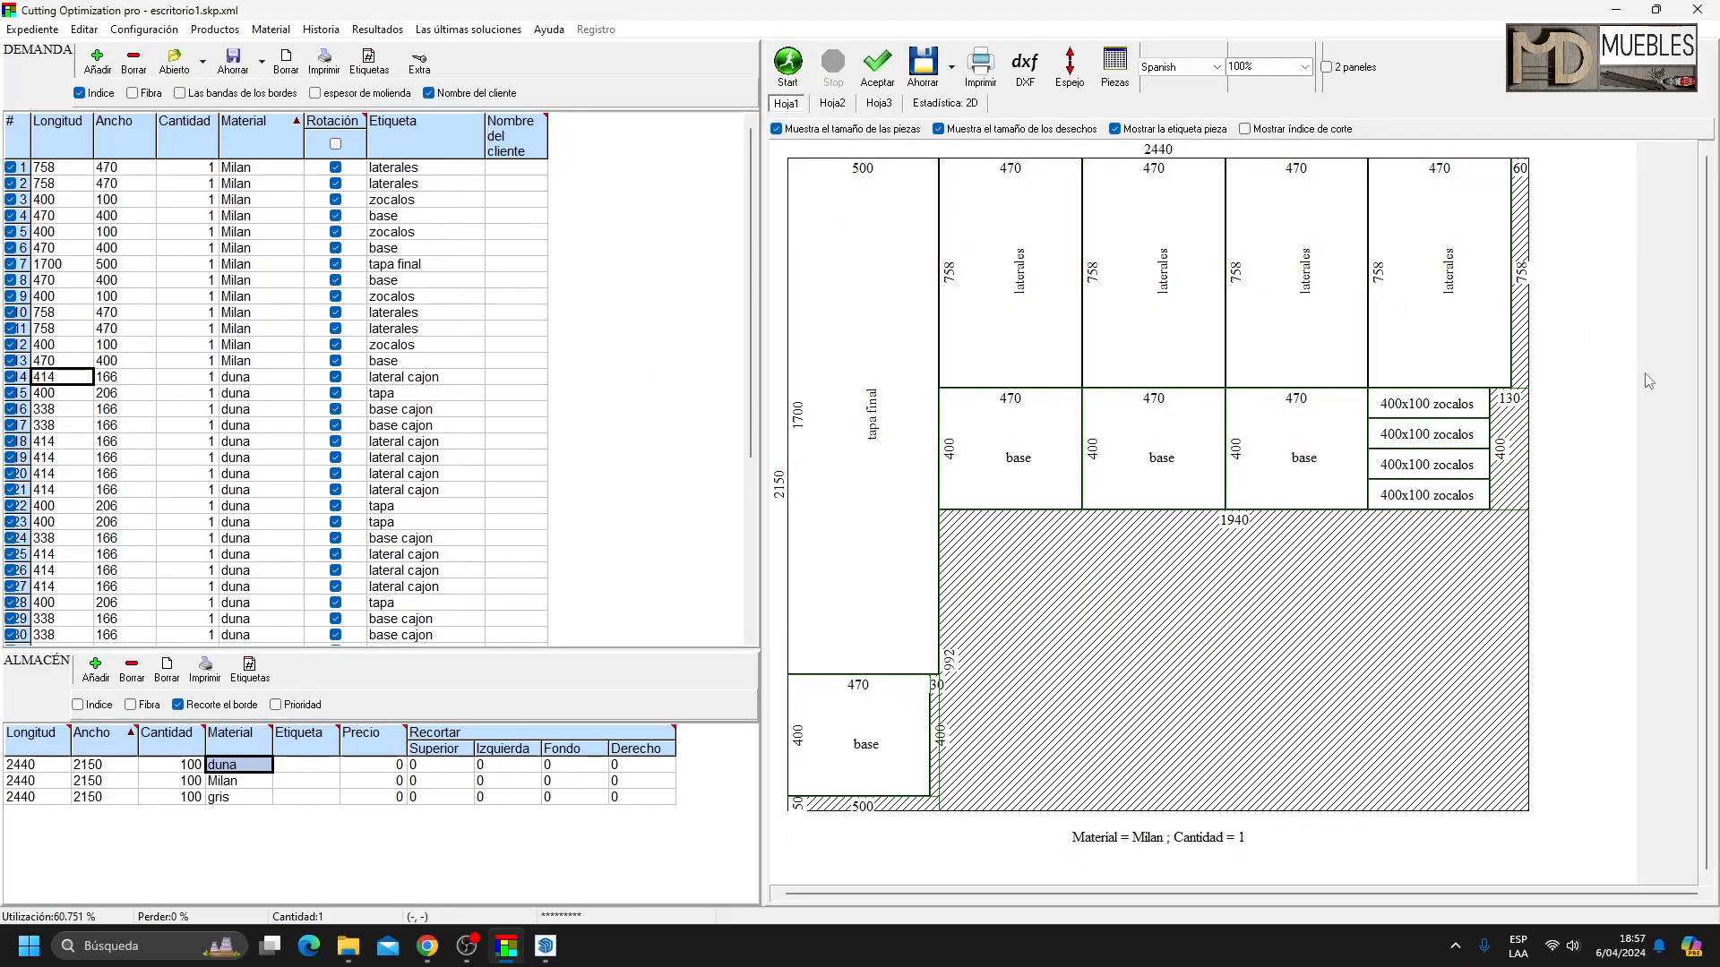
pyautogui.click(829, 105)
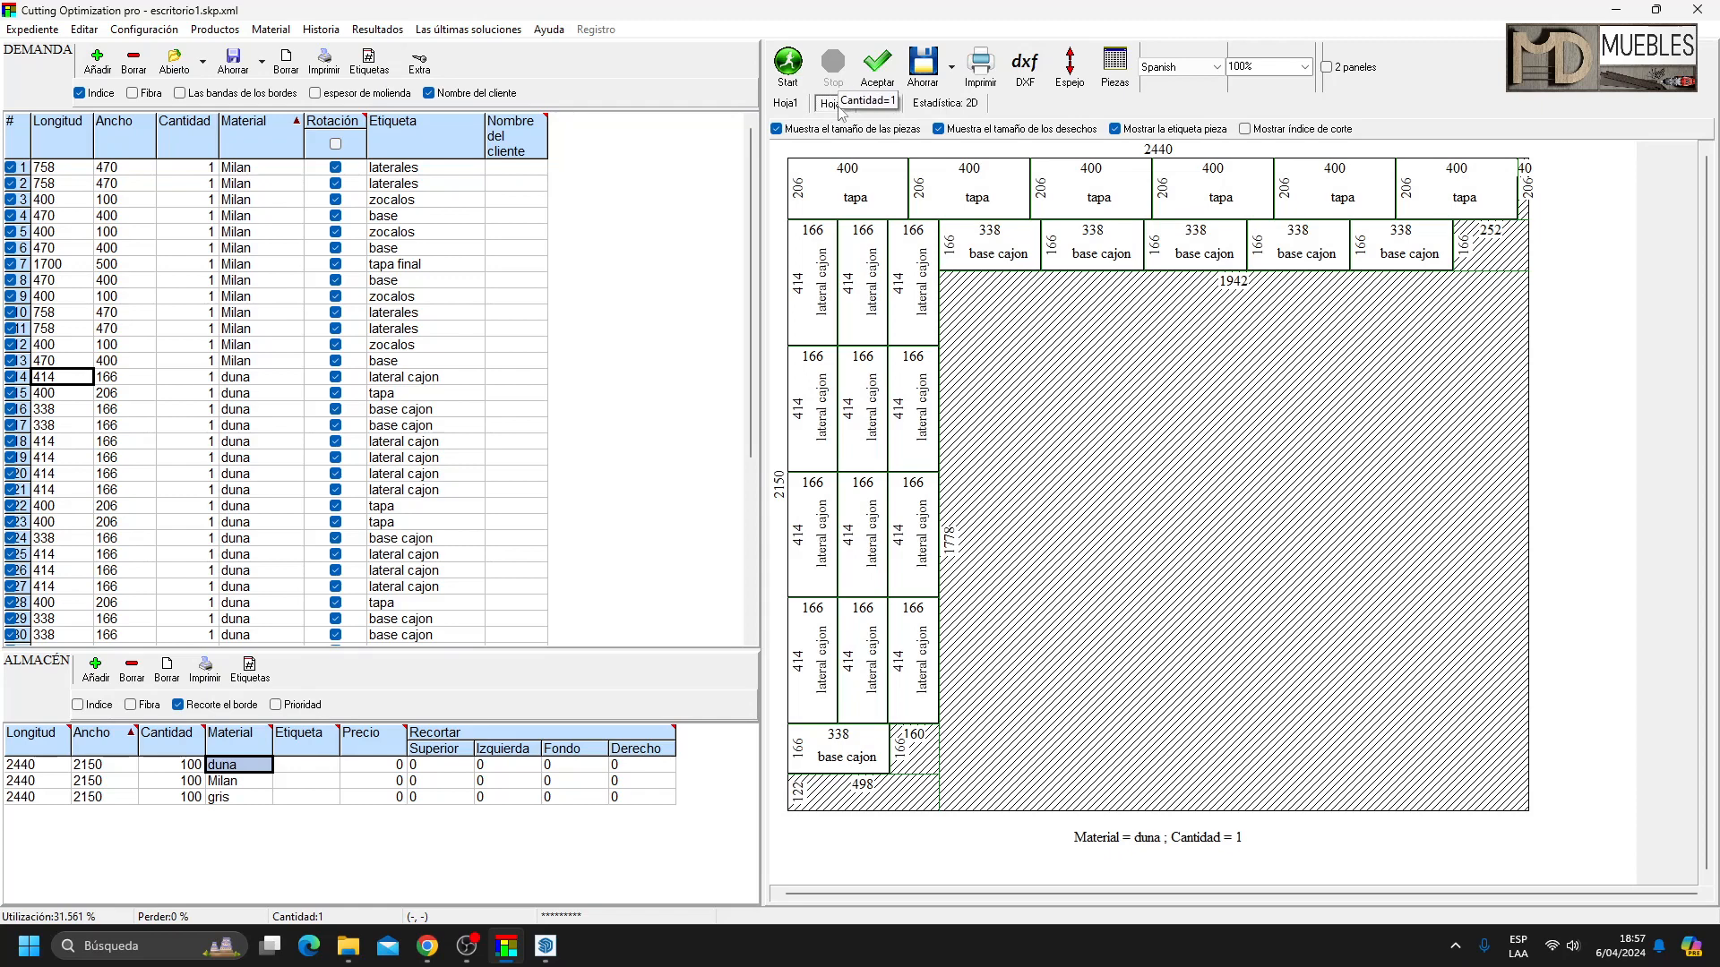
pyautogui.click(875, 105)
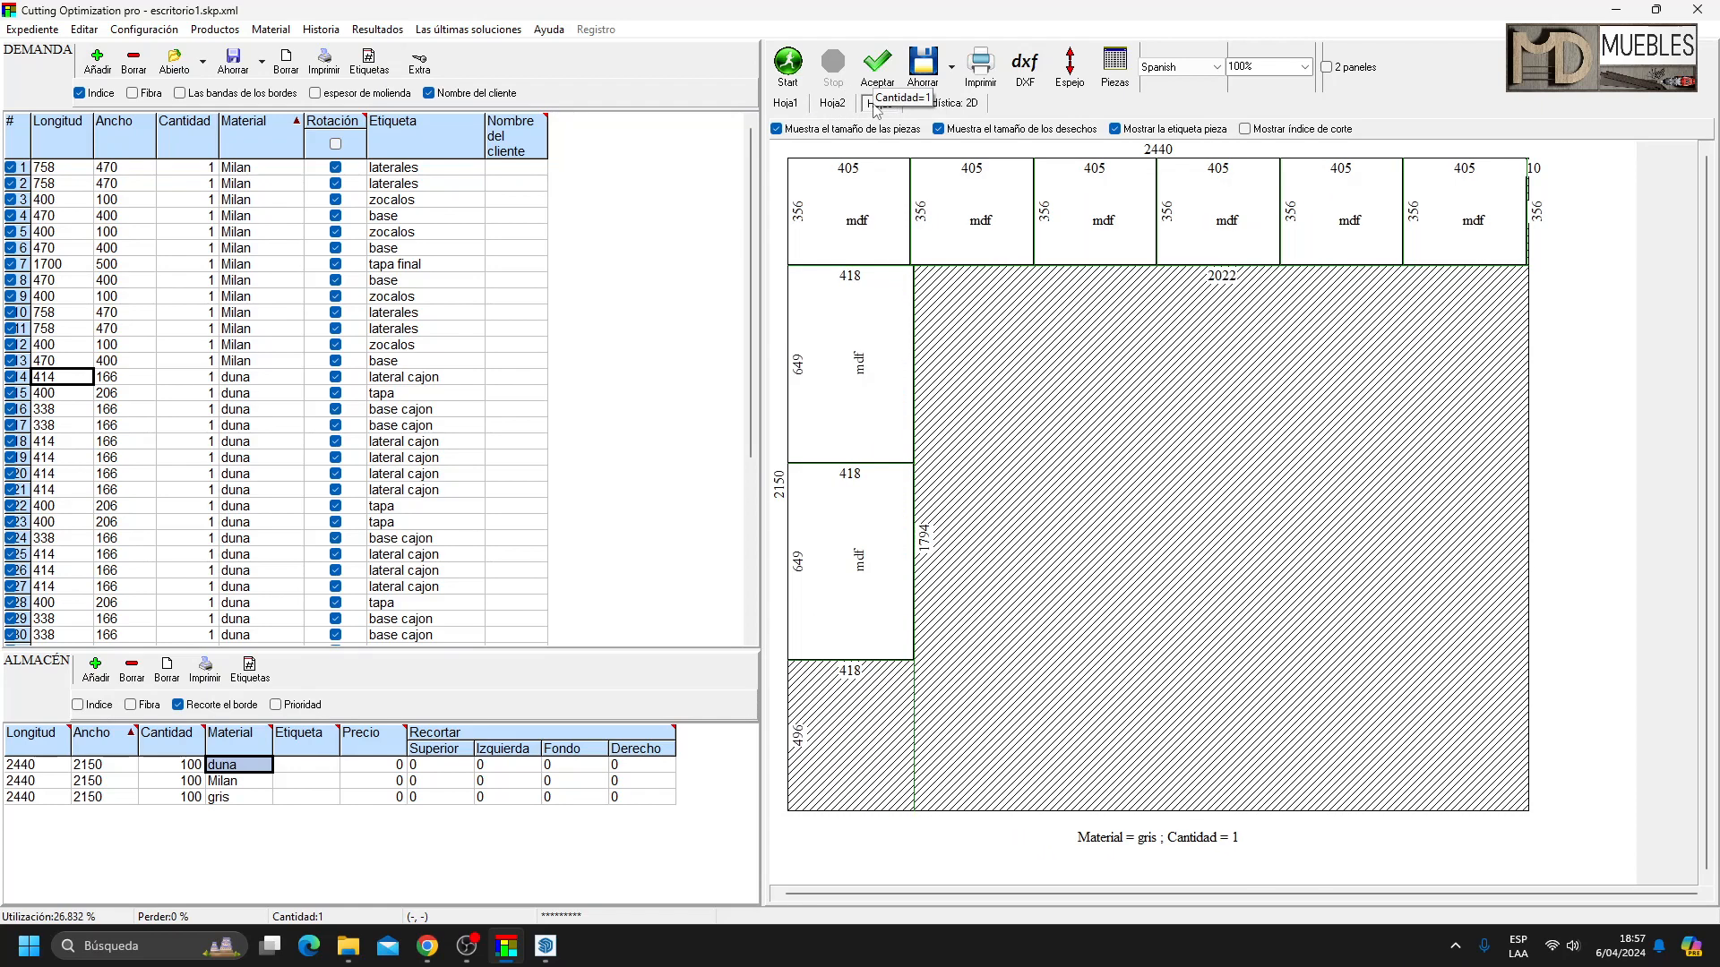